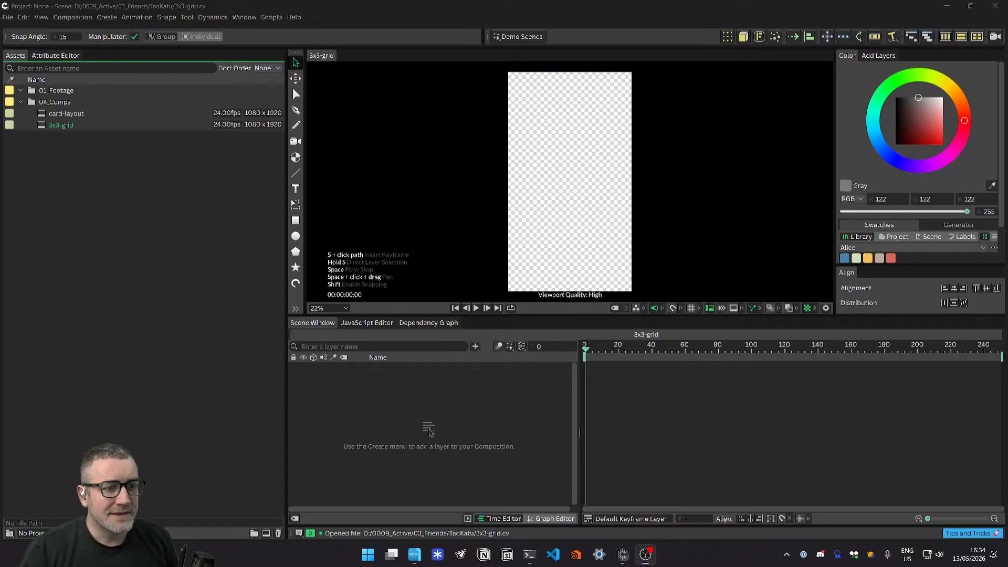
Step: Switch to the Excalidraw whiteboard and move the disclaimer line closer beneath the STREAM OUTLINE heading
key("ctrl+super+Left")
left_click_drag(604, 202, 428, 194)
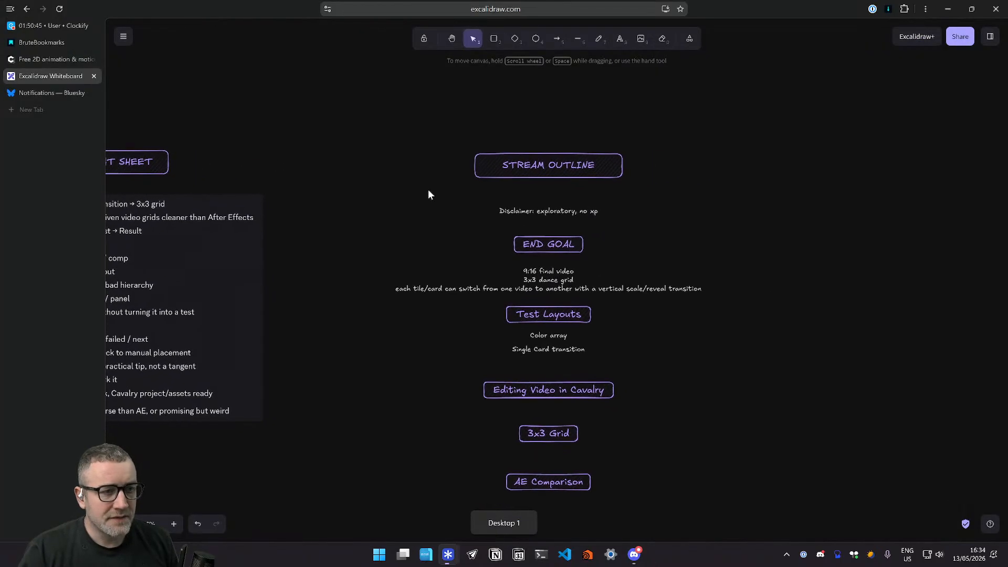
scroll(788, 221, "down", 1)
left_click_drag(565, 203, 564, 193)
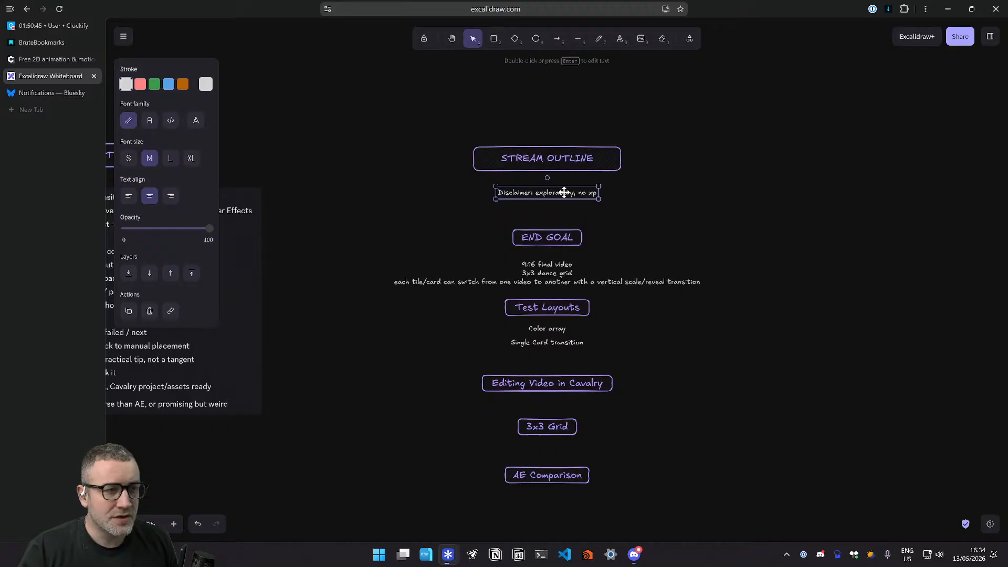
Step: Move the entire stream outline, from its heading to AE Comparison, farther right on the canvas and slightly up
left_click_drag(657, 219, 696, 234)
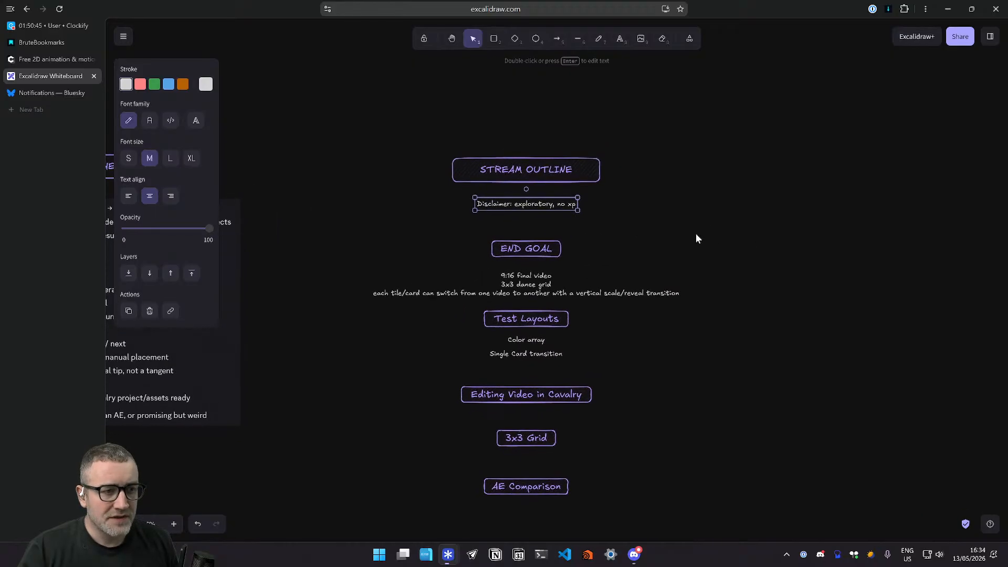
left_click_drag(753, 130, 342, 520)
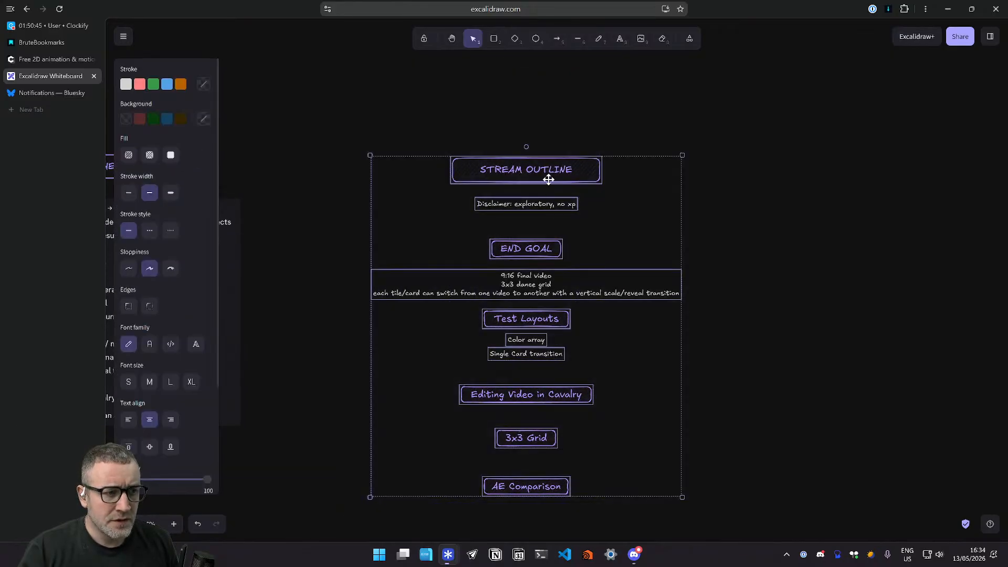
left_click_drag(542, 173, 654, 153)
scroll(828, 210, "right", 3)
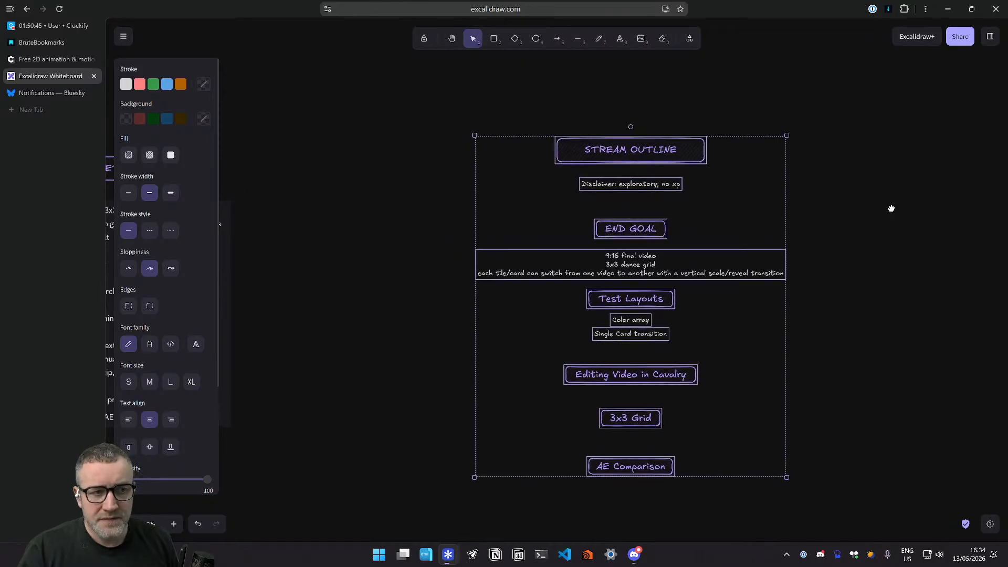
left_click(814, 210)
Step: Review the stream outline on the whiteboard, examining the disclaimer and the END GOAL description
scroll(798, 221, "up", 1)
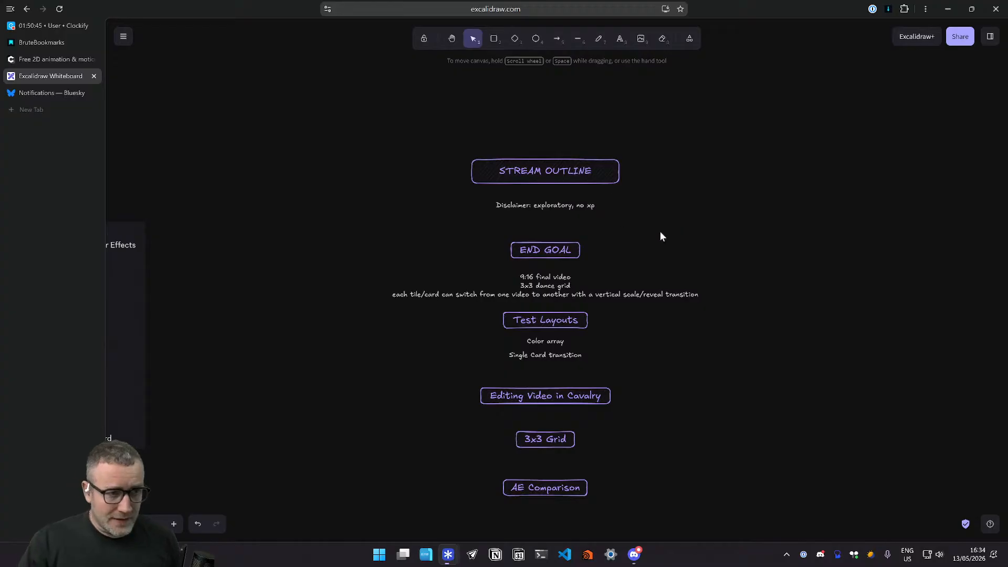
scroll(609, 221, "up", 3)
scroll(635, 336, "down", 3)
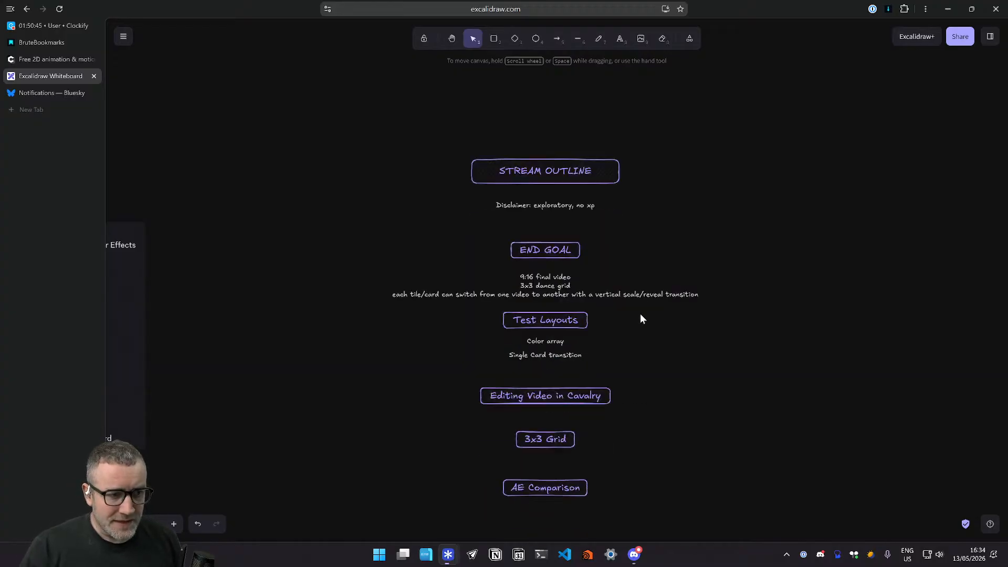
scroll(584, 227, "up", 3)
left_click_drag(671, 253, 671, 197)
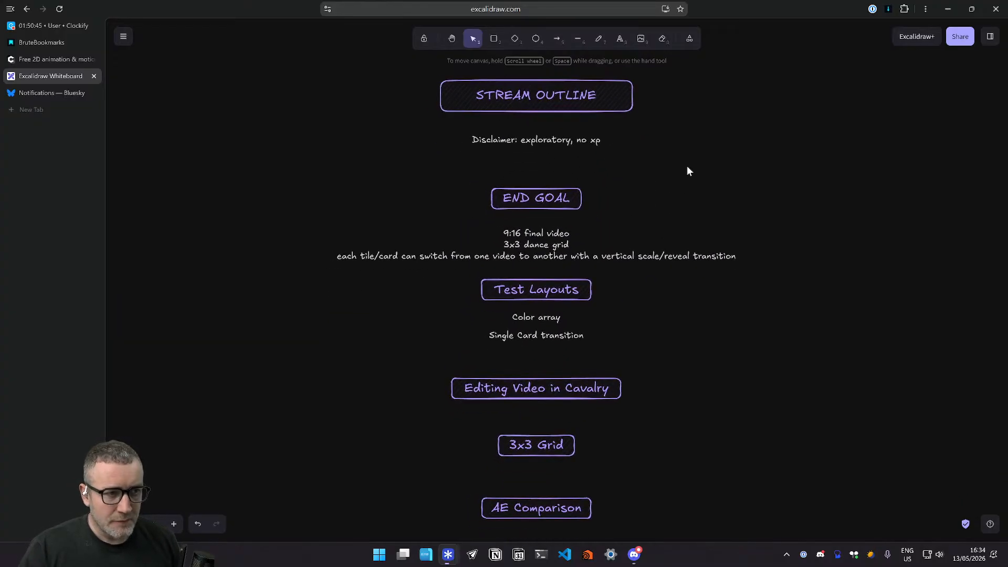
left_click_drag(690, 156, 700, 181)
scroll(660, 165, "down", 2)
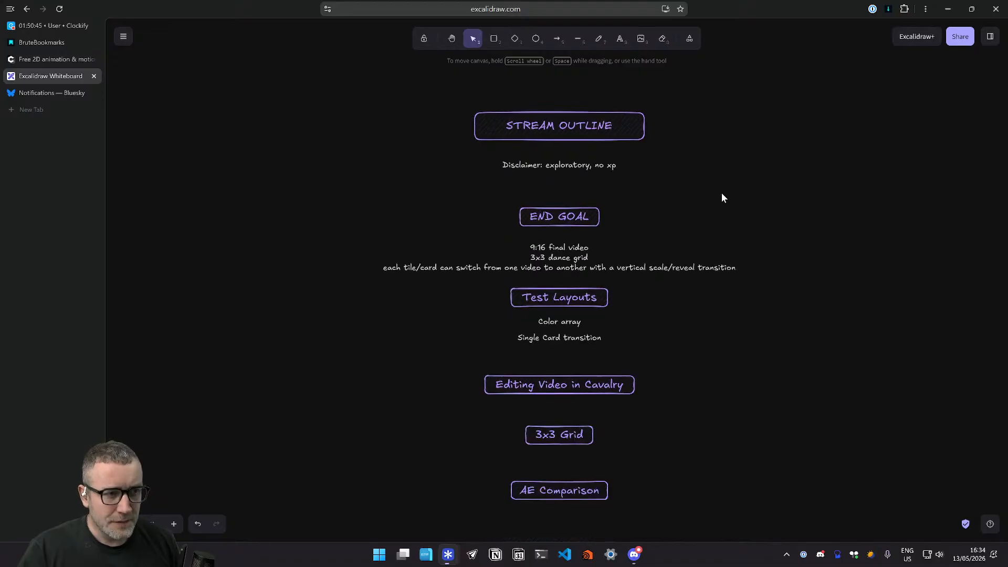
left_click(534, 153)
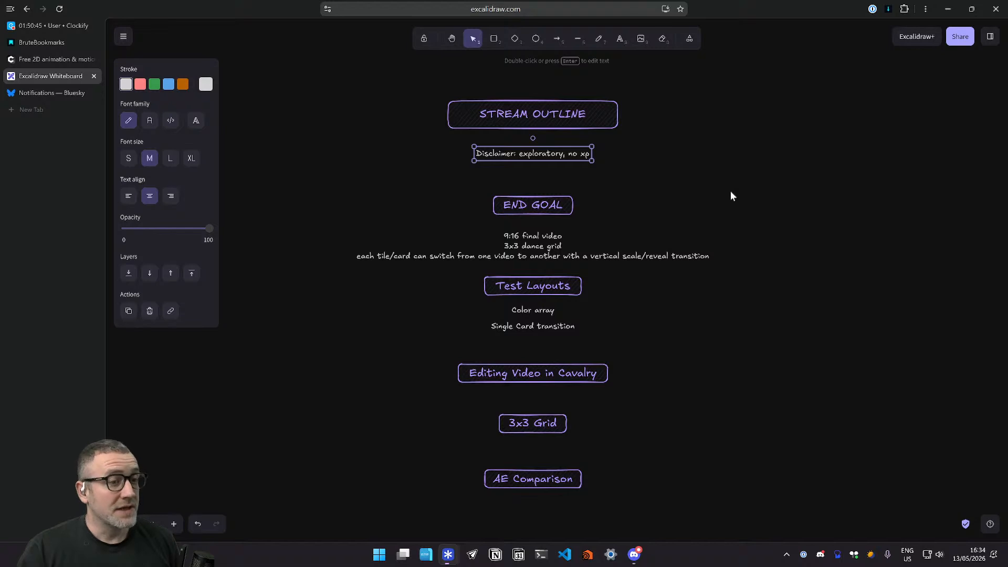
scroll(735, 188, "down", 2)
scroll(735, 188, "left", 2)
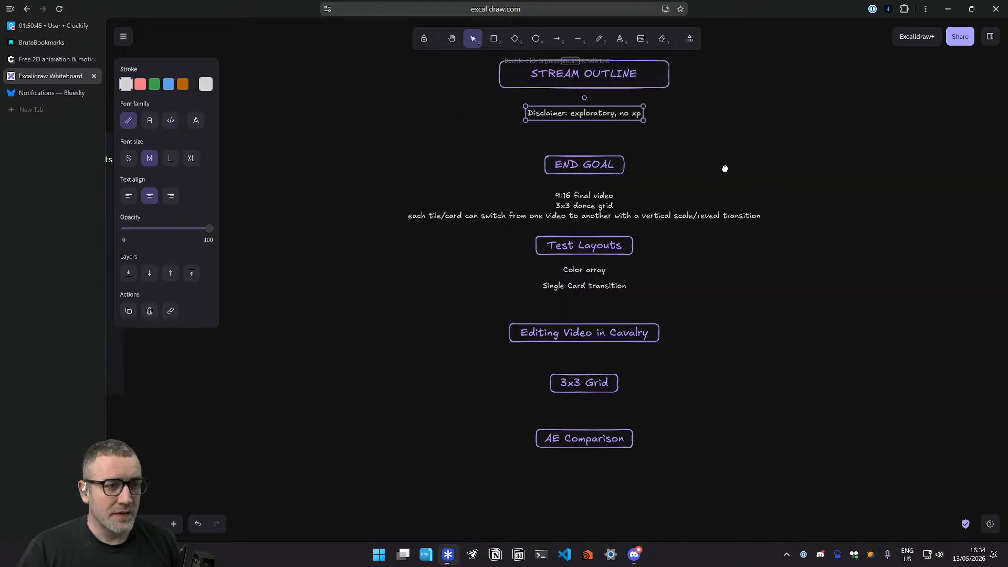
scroll(725, 168, "up", 2)
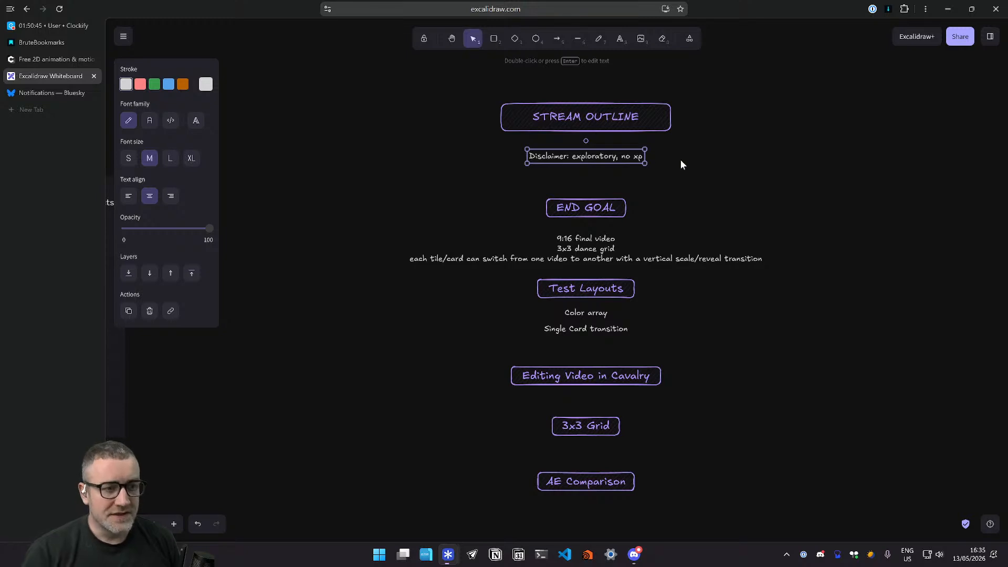
scroll(664, 269, "right", 2)
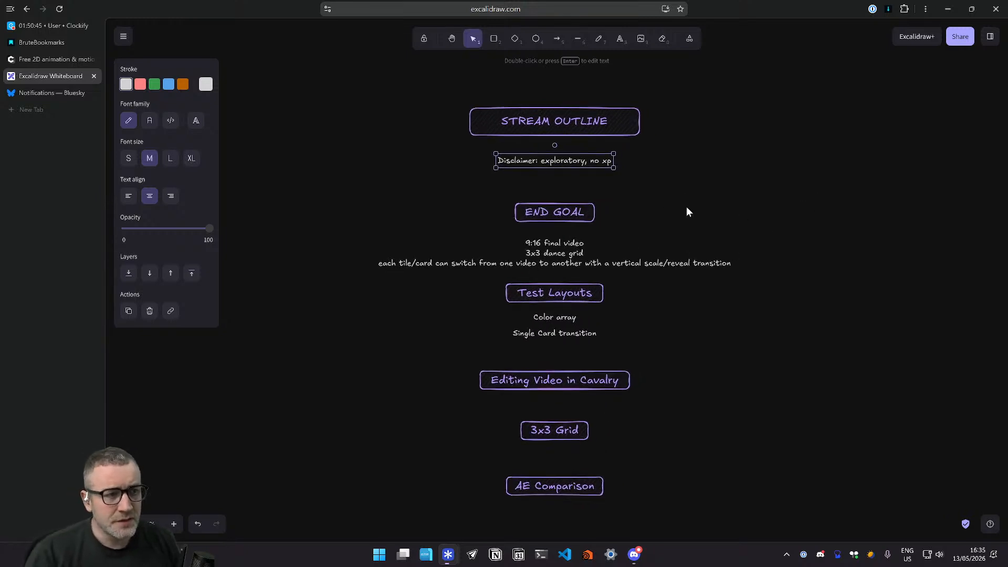
left_click_drag(707, 208, 708, 208)
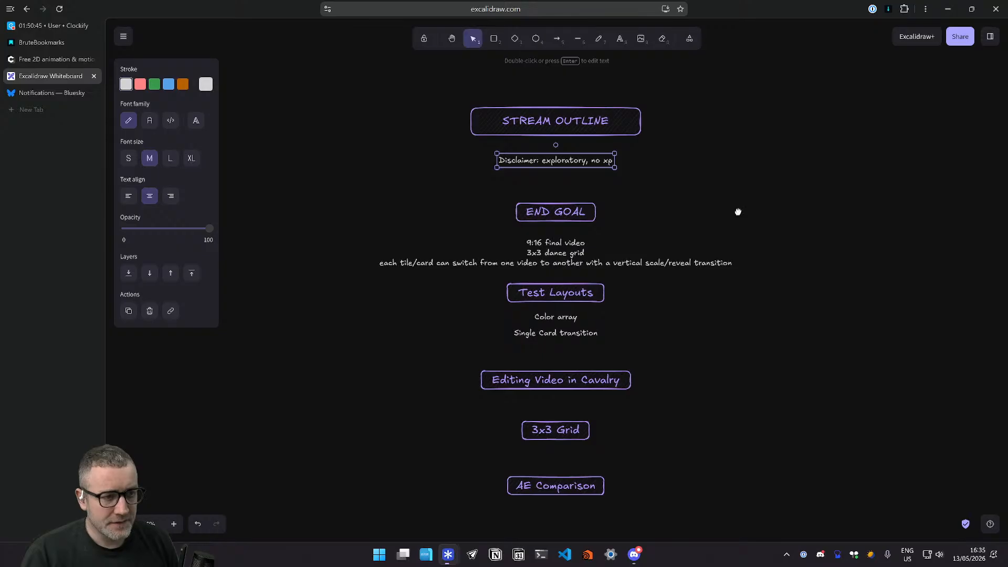
scroll(737, 198, "down", 1)
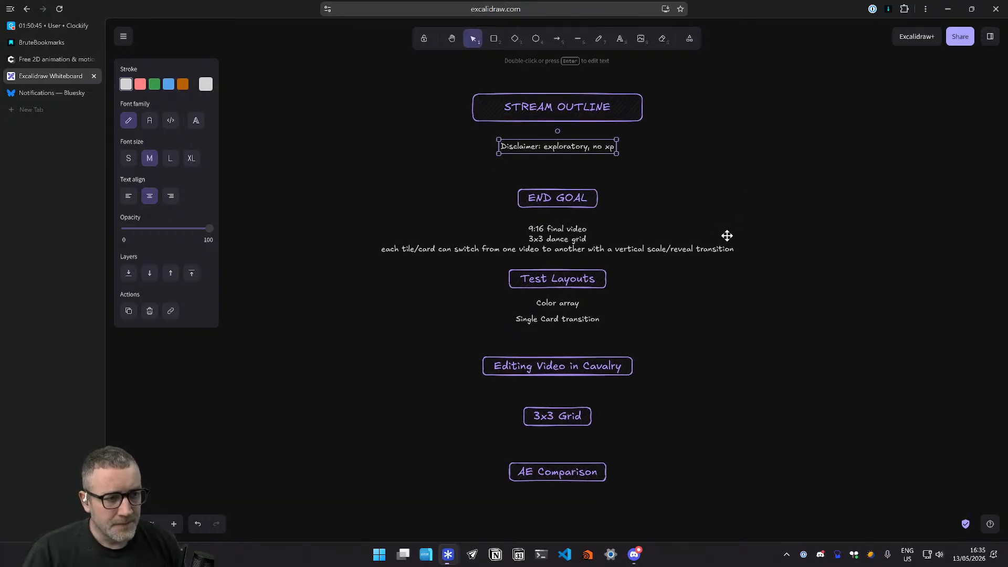
Step: Move the outline blocks from Test Layouts through AE Comparison slightly down, widening the gap below the END GOAL text
left_click(555, 303)
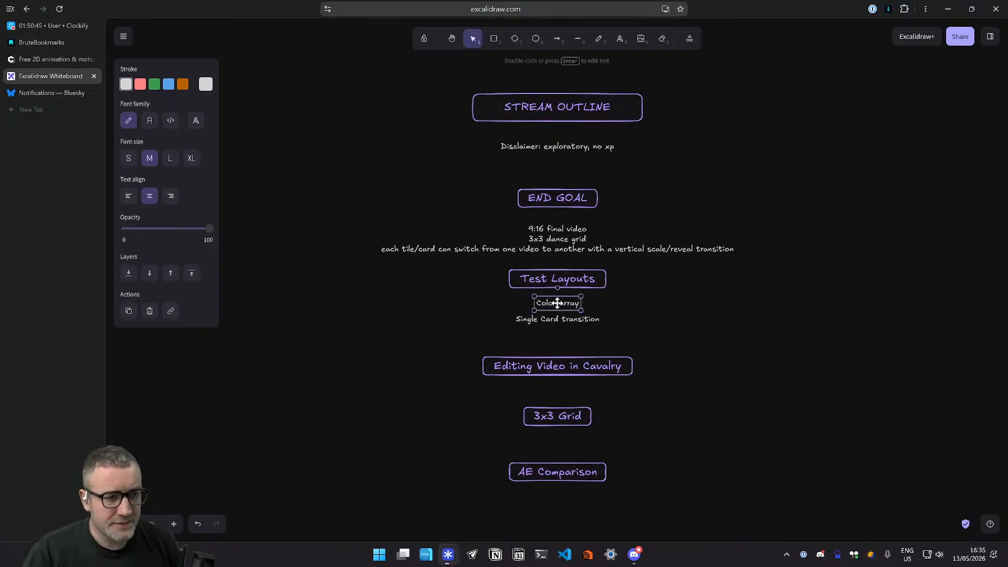
scroll(635, 300, "right", 1)
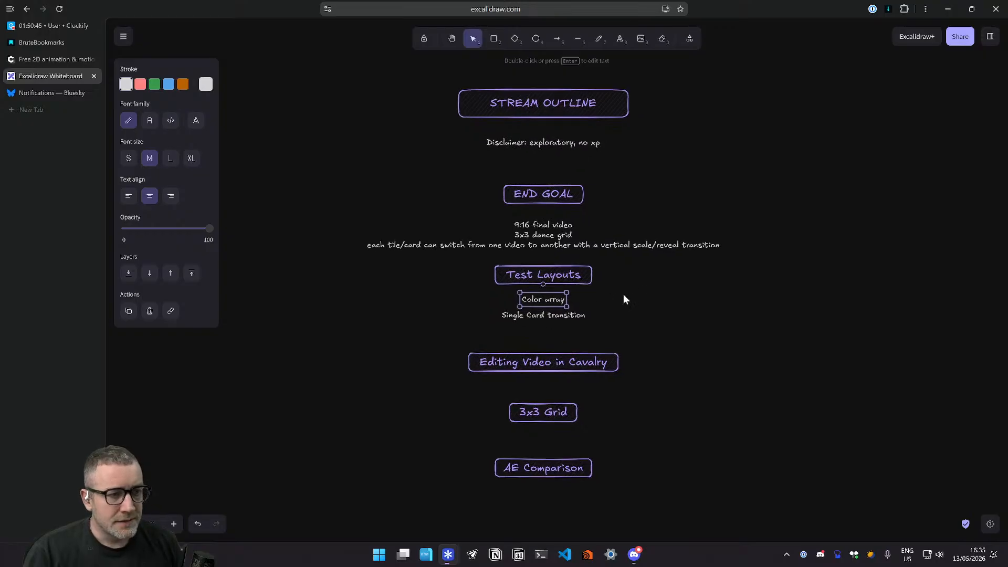
left_click_drag(646, 296, 436, 262)
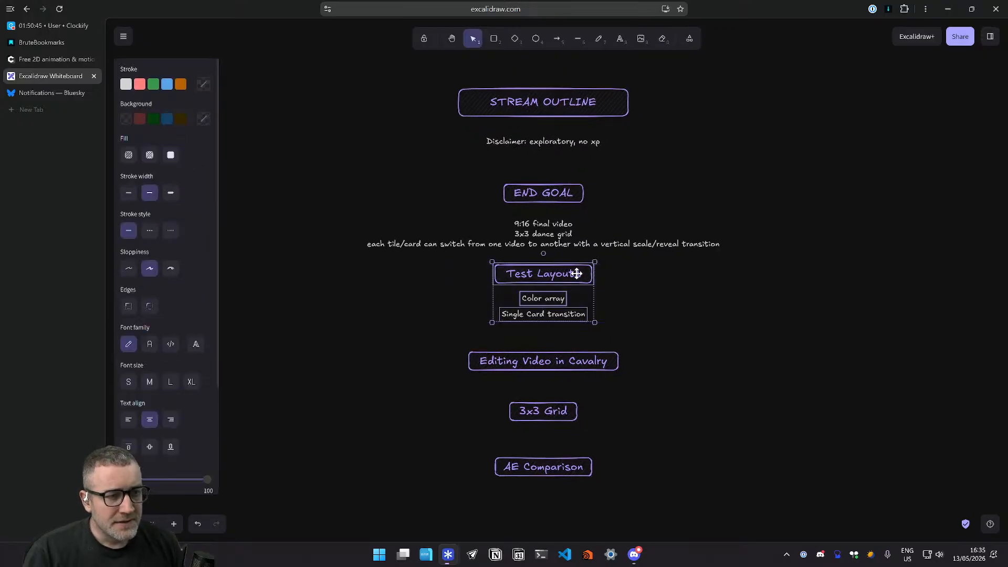
scroll(576, 286, "up", 3)
scroll(646, 339, "down", 3)
scroll(637, 315, "right", 1)
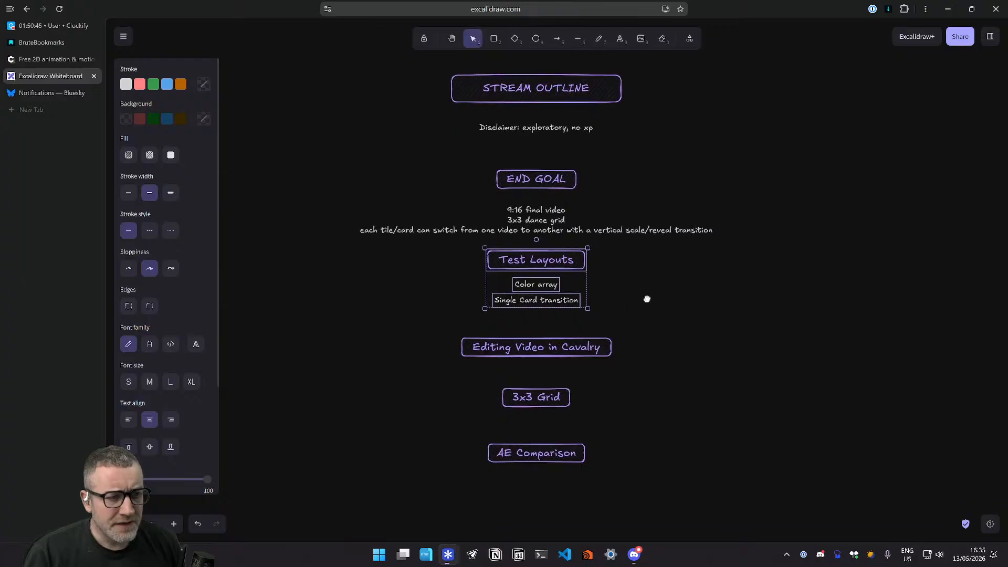
scroll(704, 302, "down", 1)
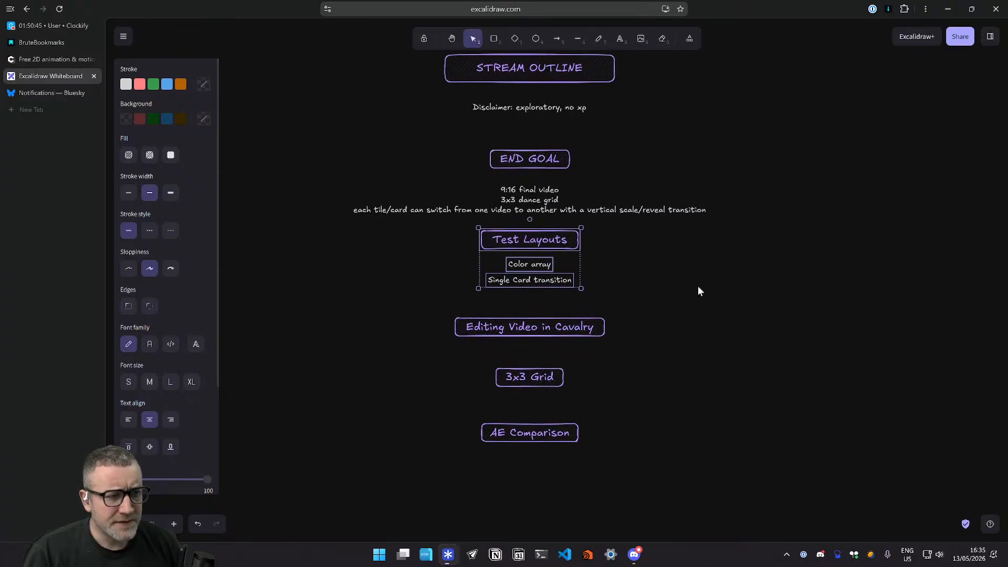
left_click_drag(642, 477, 394, 229)
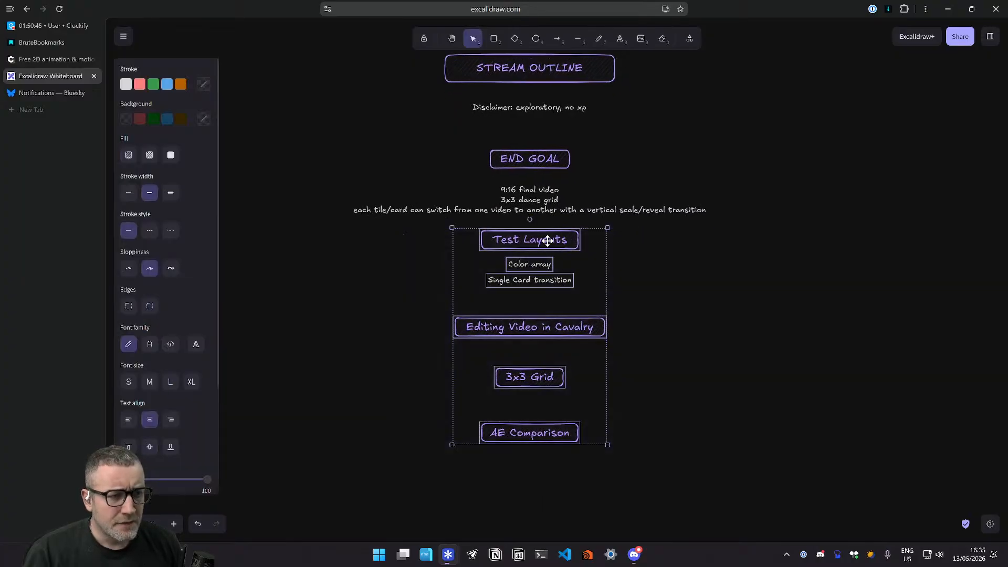
left_click_drag(544, 239, 547, 251)
left_click(609, 281)
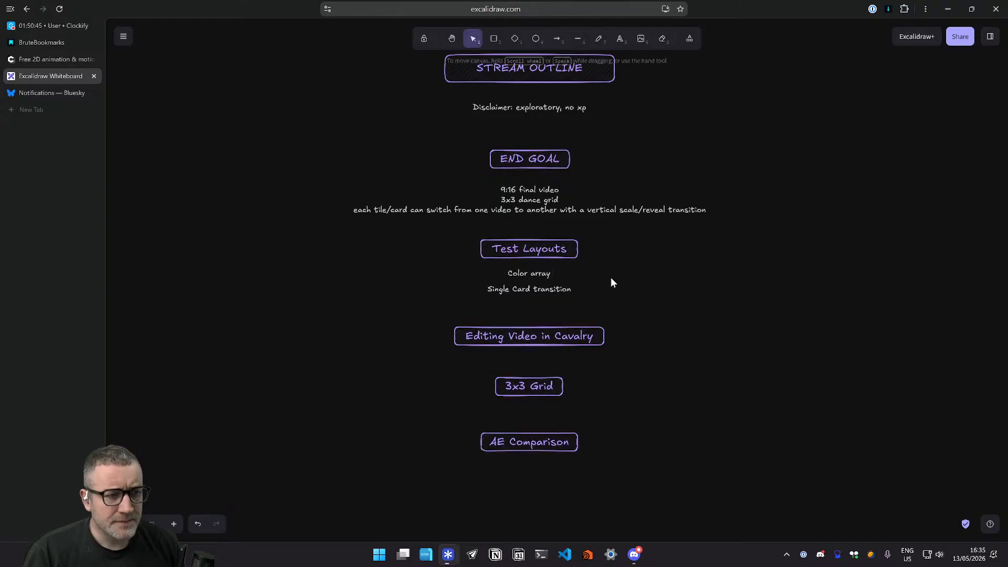
Step: Examine the remaining outline sections: Test Layouts, Editing Video in Cavalry, 3x3 Grid and AE Comparison
scroll(545, 278, "up", 2)
scroll(675, 284, "up", 2)
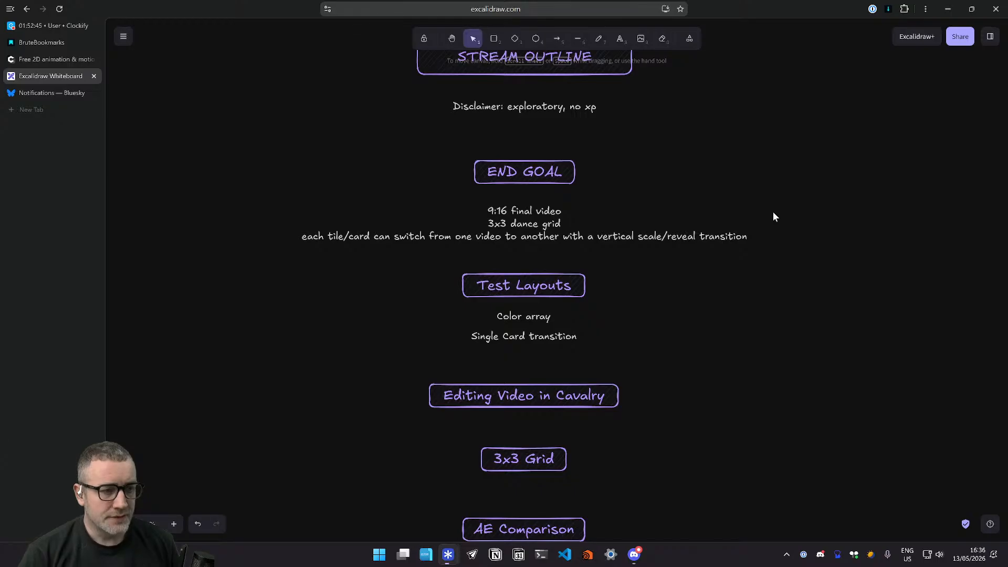
left_click_drag(686, 282, 700, 250)
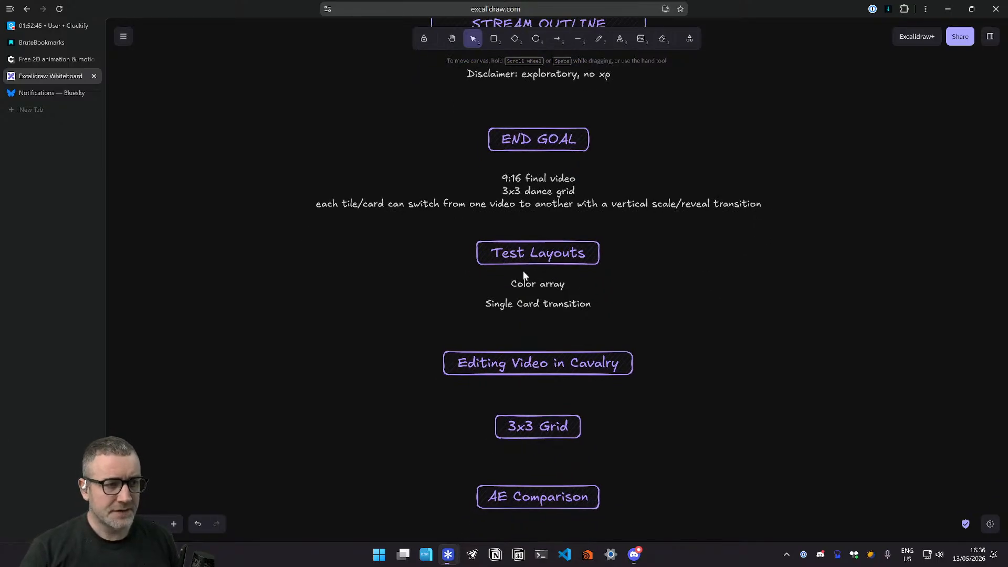
scroll(523, 270, "up", 2)
scroll(606, 287, "down", 4)
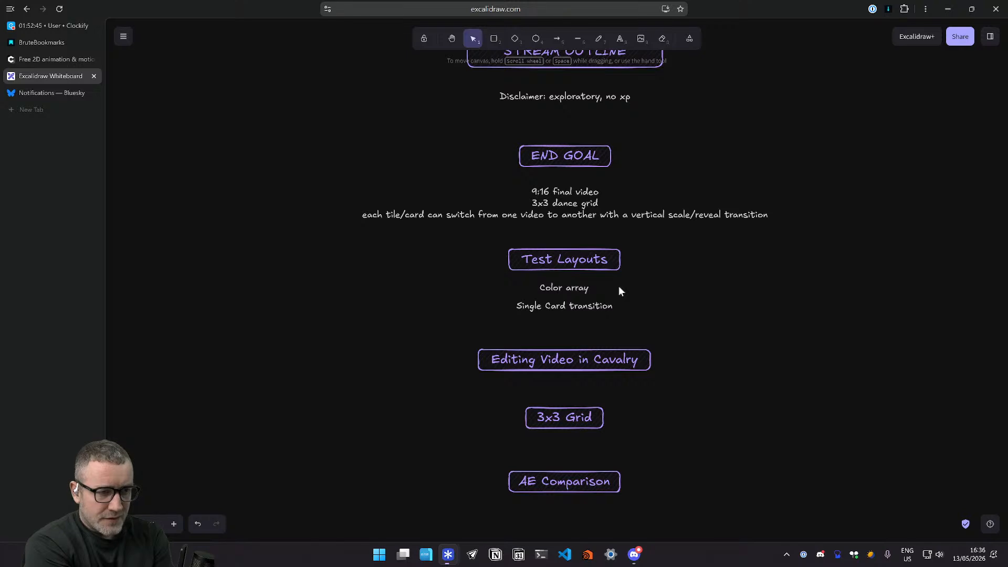
scroll(661, 349, "down", 1)
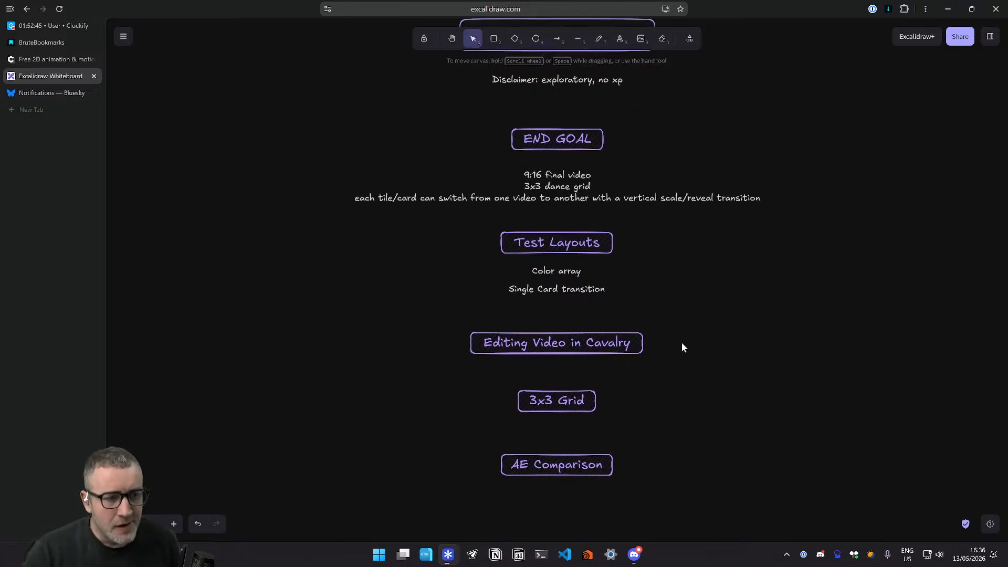
scroll(536, 352, "up", 2)
scroll(601, 335, "down", 2)
scroll(609, 326, "down", 1)
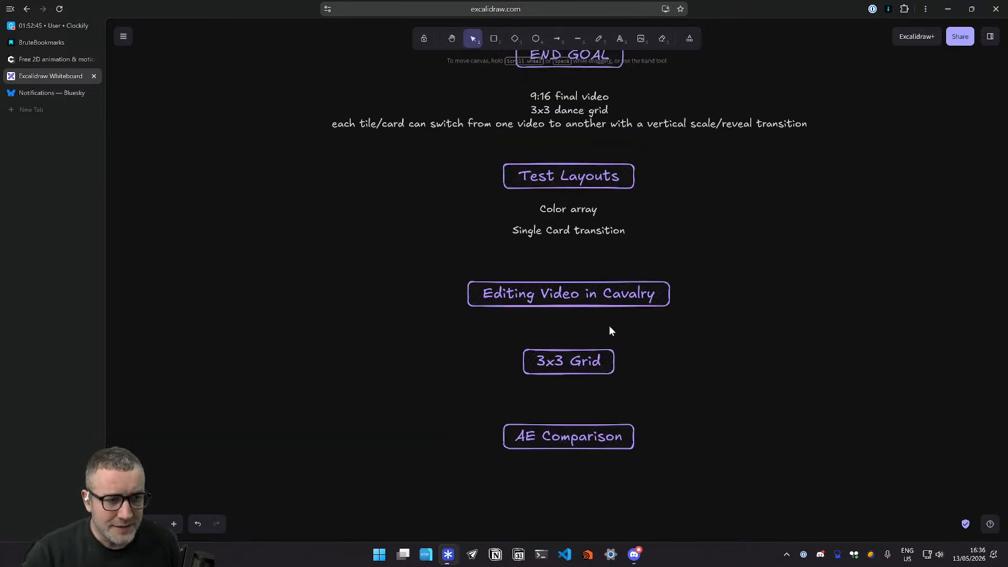
scroll(676, 338, "up", 1)
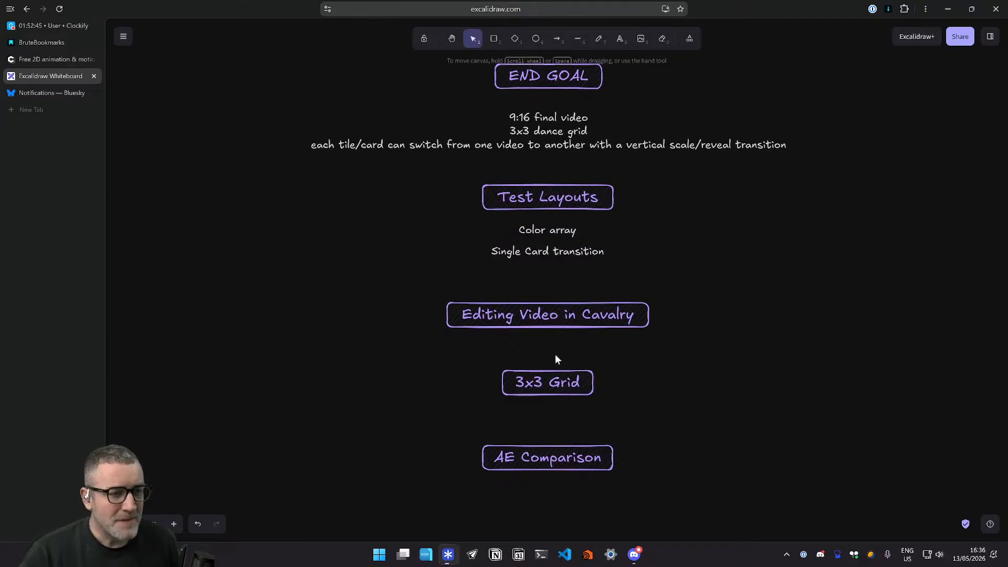
left_click_drag(718, 331, 715, 332)
scroll(721, 345, "down", 1)
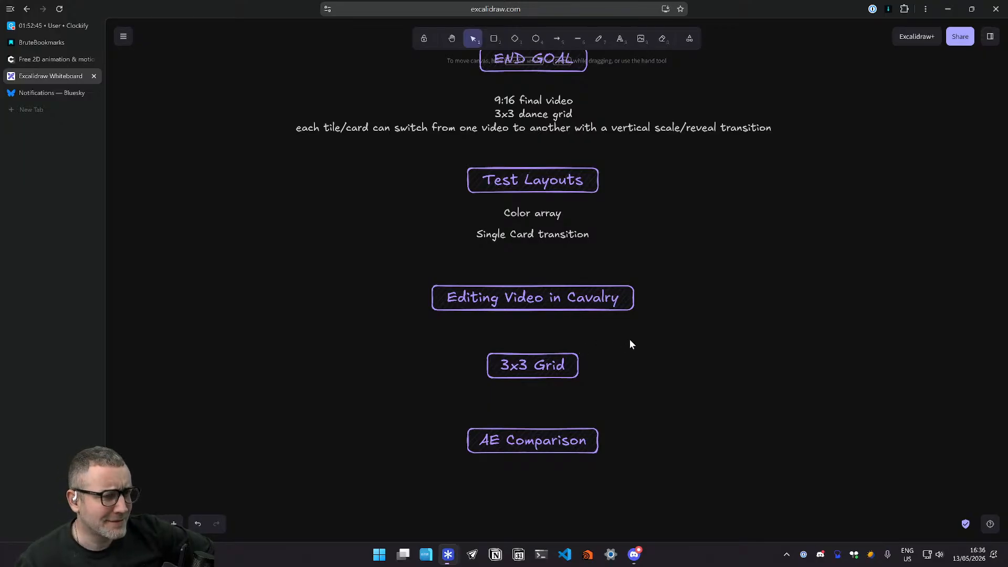
scroll(630, 344, "up", 1)
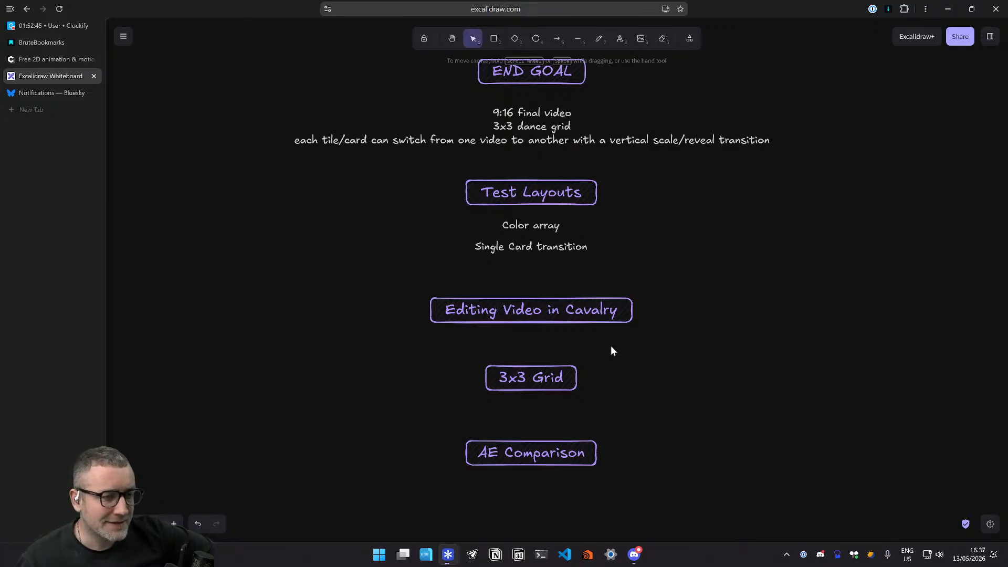
Step: Switch to Cavalry to check the scene's comps and footage folder, and view the rushes cavalry folder in OneCommander
key("ctrl+super+Right")
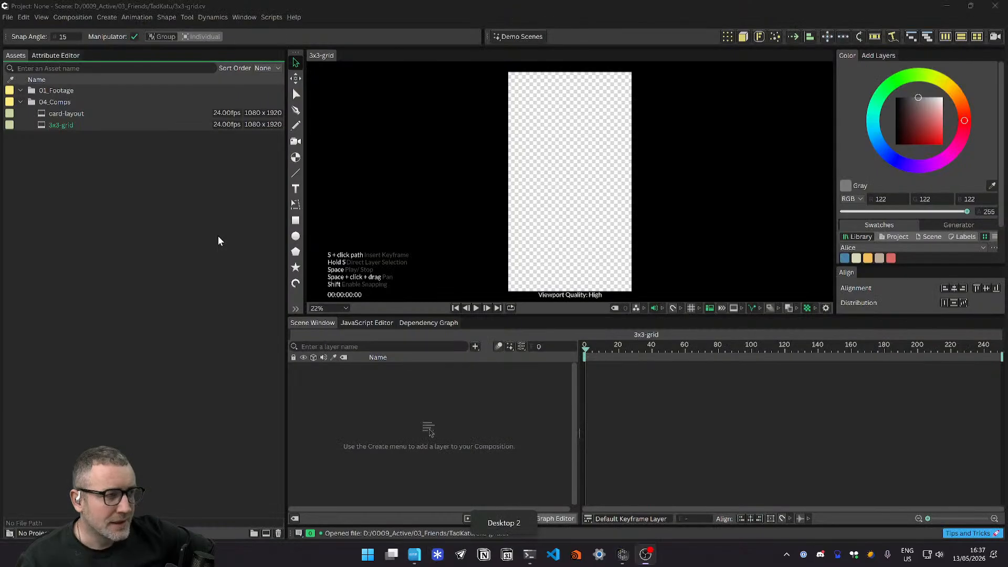
left_click(62, 113)
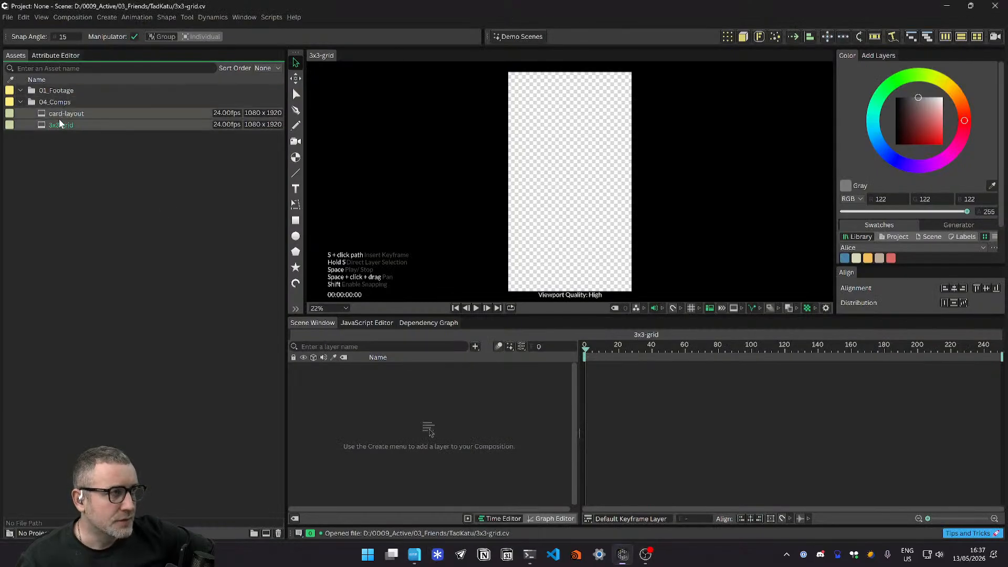
left_click(55, 94)
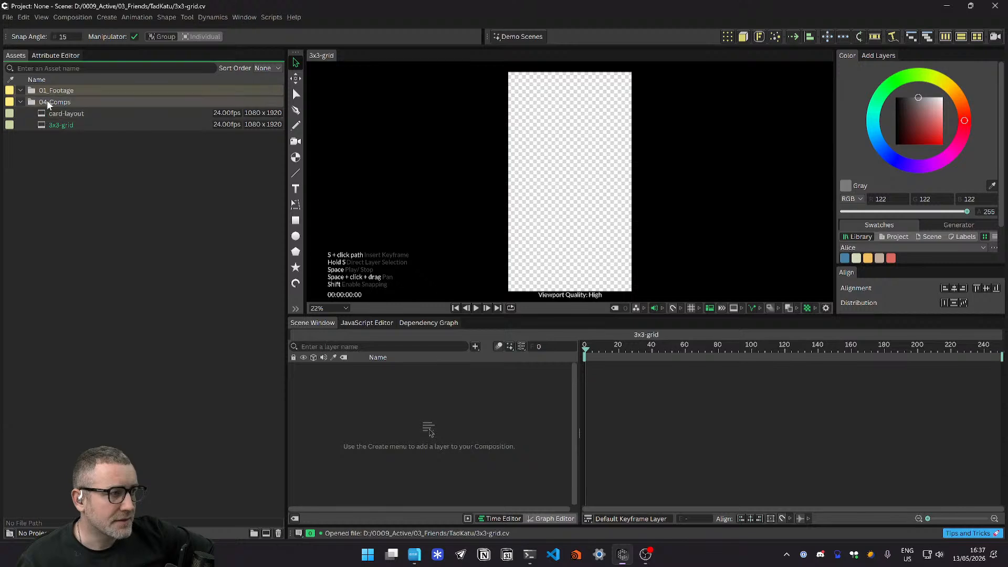
key("ctrl+super+Right")
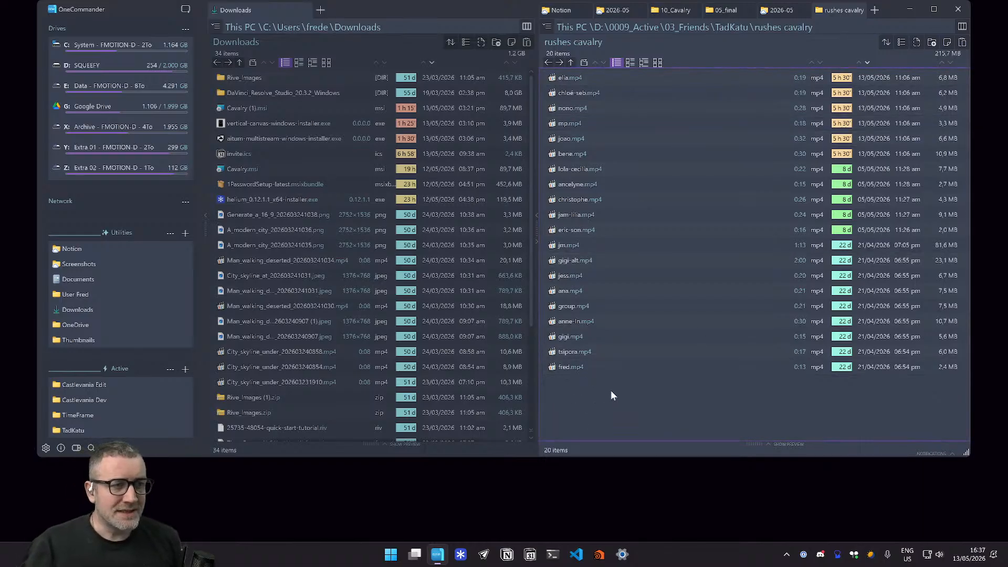
key("ctrl+super+Right")
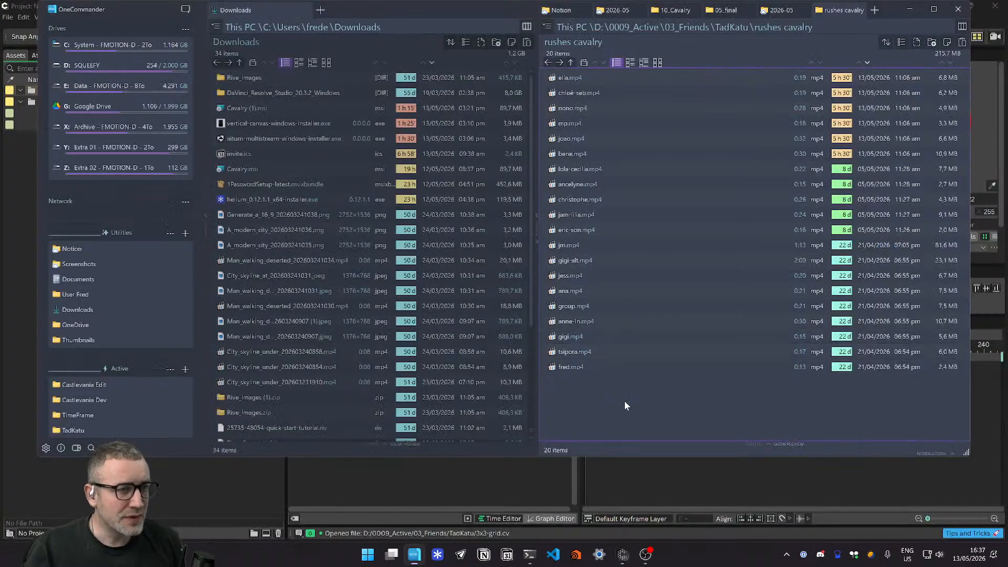
Step: Try to bring all 20 clips from the rushes cavalry folder into Cavalry's 01_Footage folder straight from OneCommander
left_click_drag(625, 402, 117, 142)
key("alt+Tab")
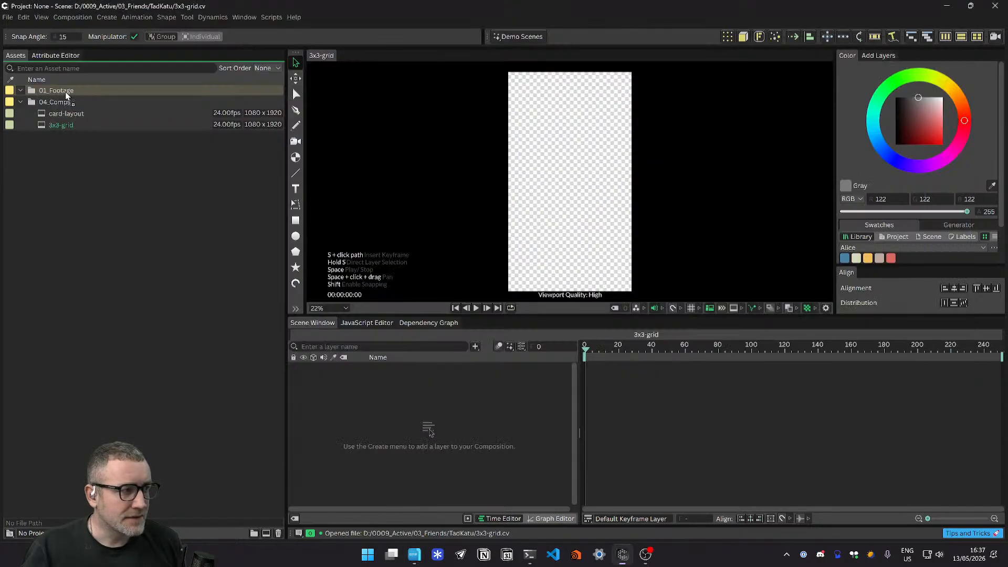
key("alt+Tab")
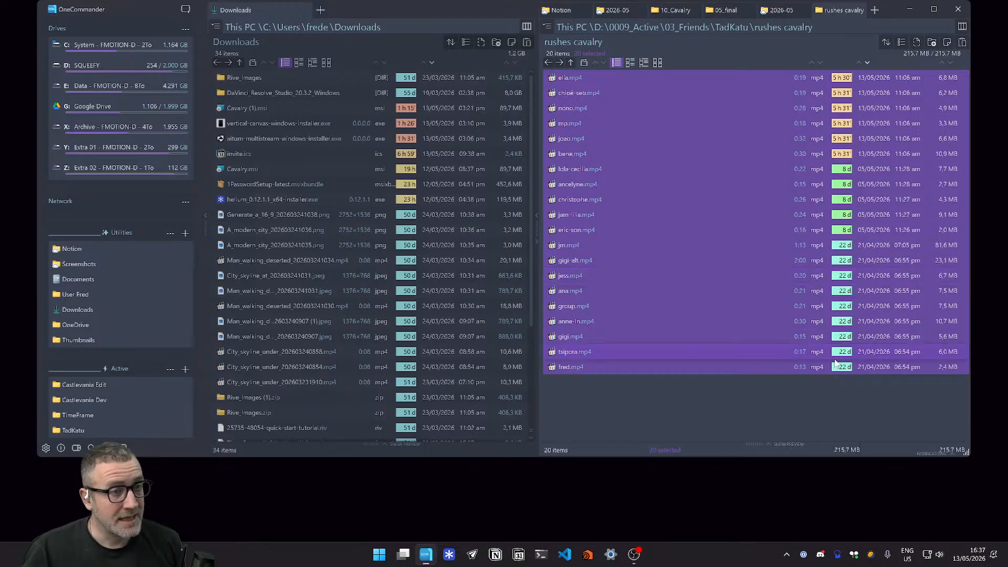
left_click(694, 427)
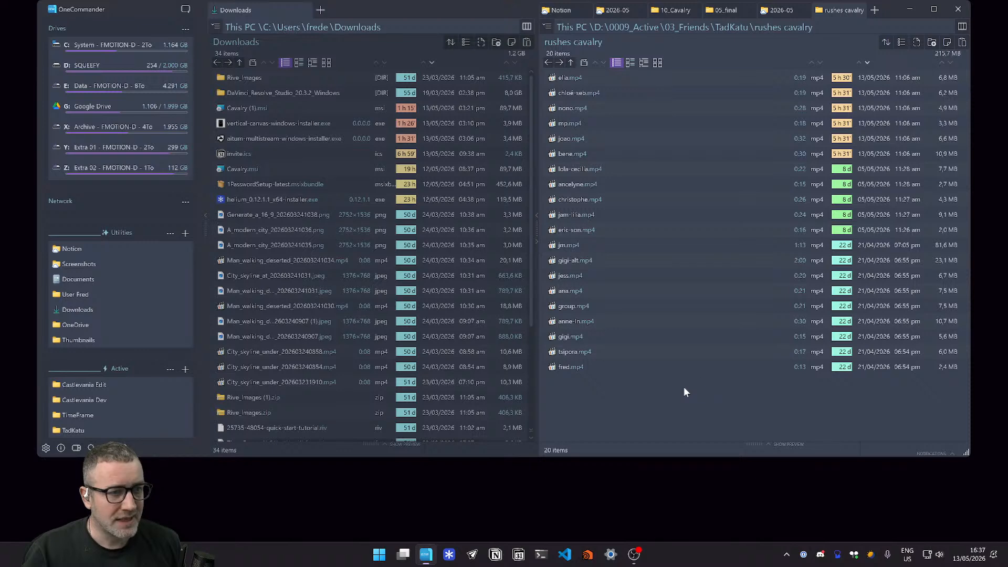
Step: Relaunch Cavalry with the 3x3-grid scene and import the first three clips of rushes cavalry into the 01_Footage folder
left_click(380, 562)
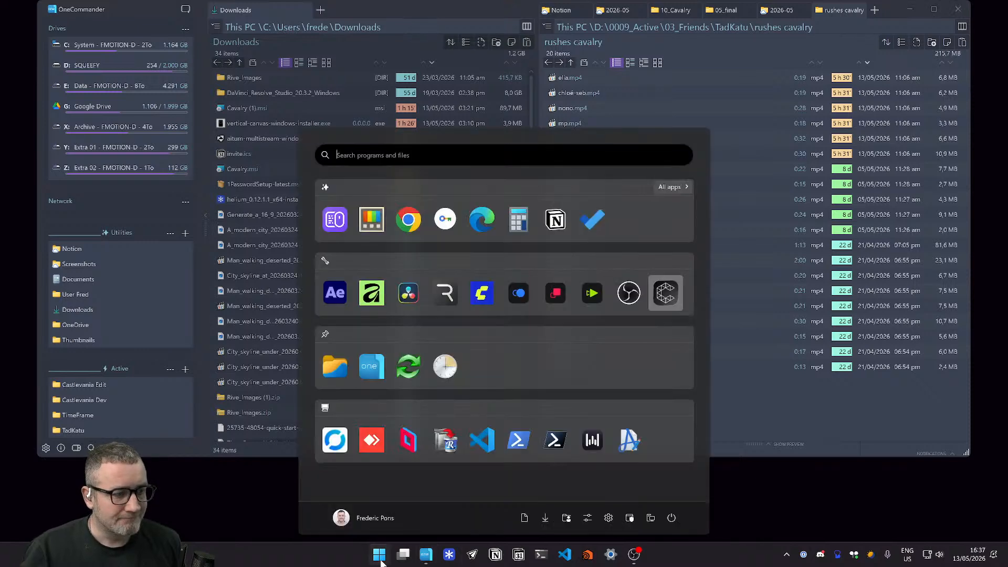
left_click(773, 339)
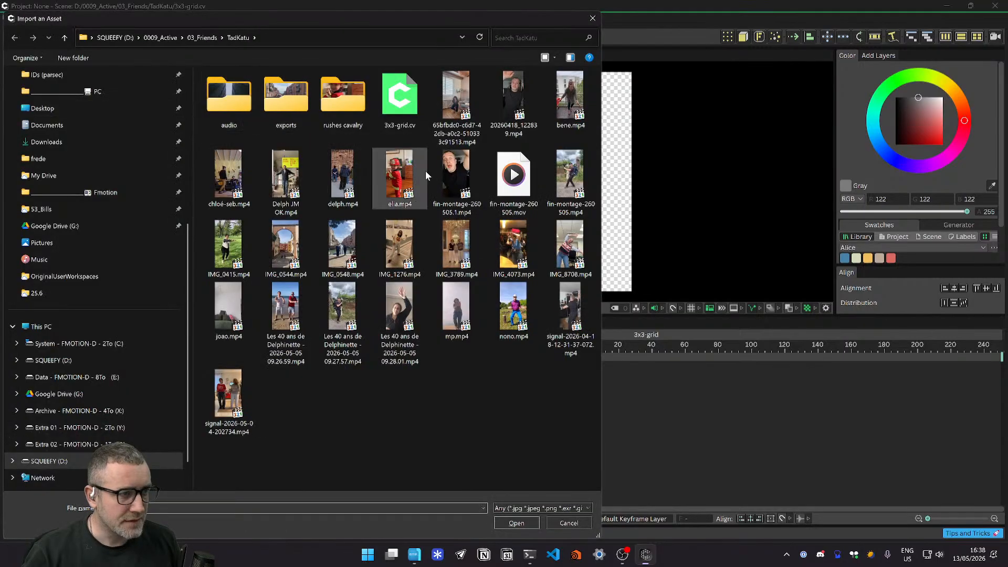
double_click(351, 109)
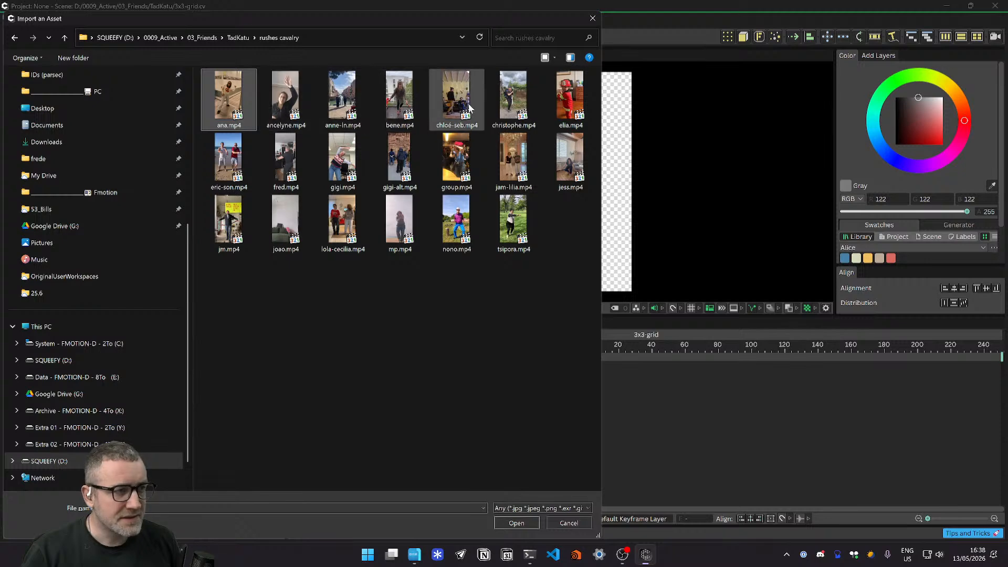
left_click(350, 114, "shift")
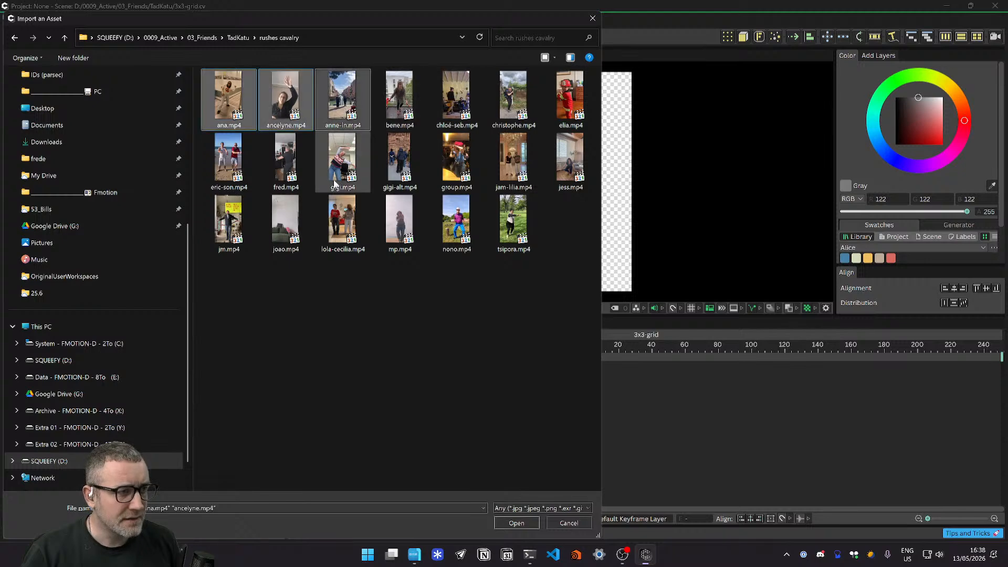
left_click(516, 522)
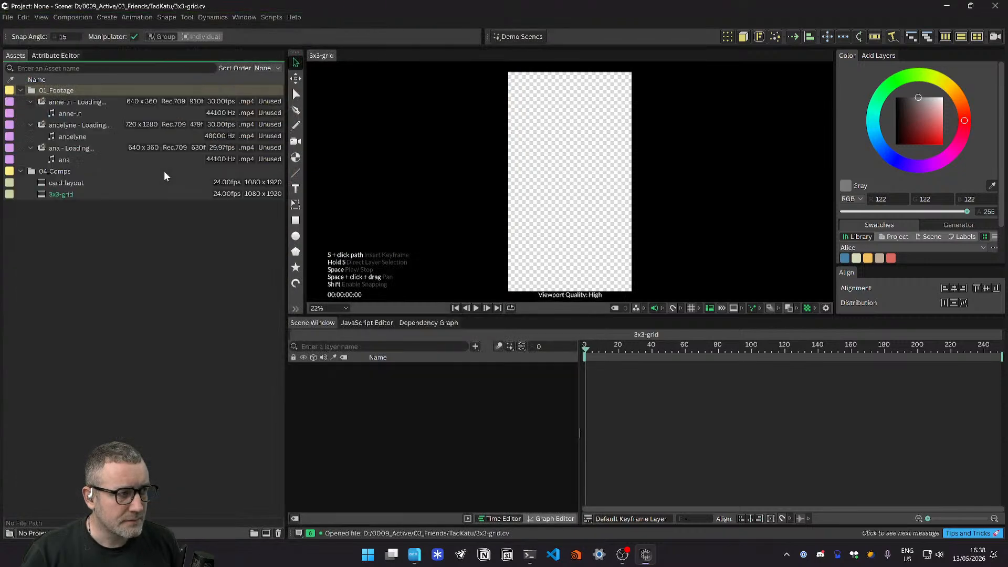
Step: Delete the three imported clips from the 01_Footage folder
left_click(53, 102)
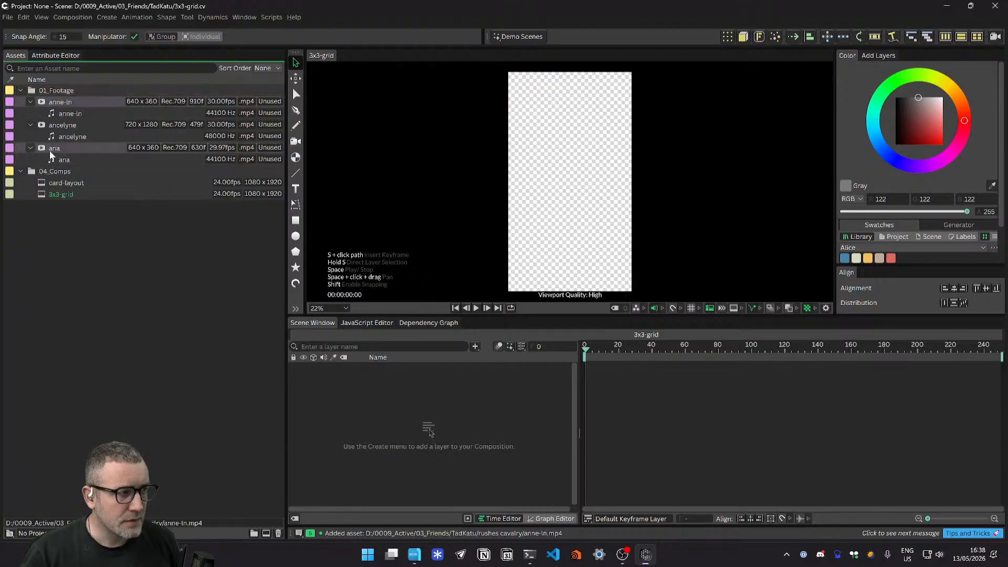
left_click(136, 148, "shift")
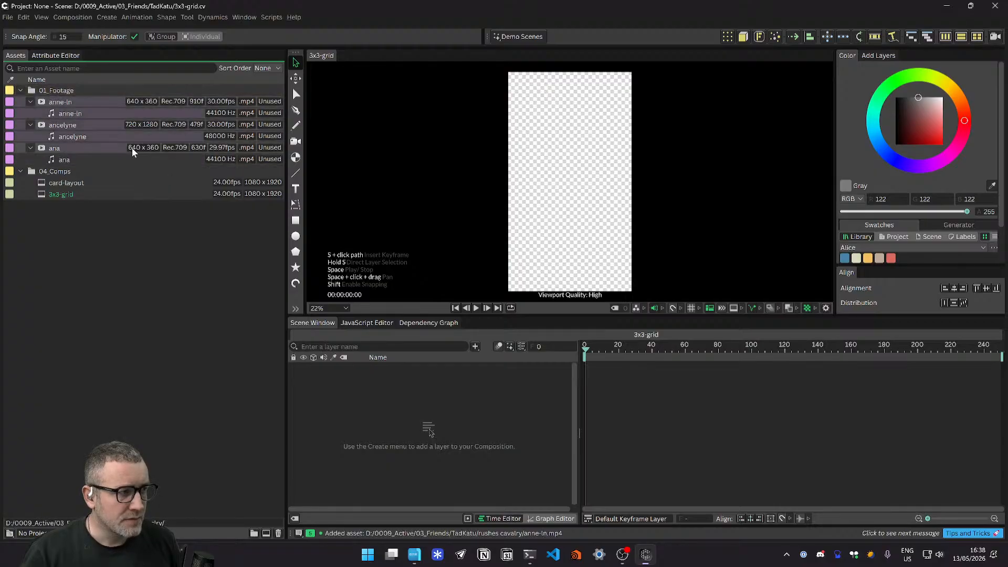
key("Delete")
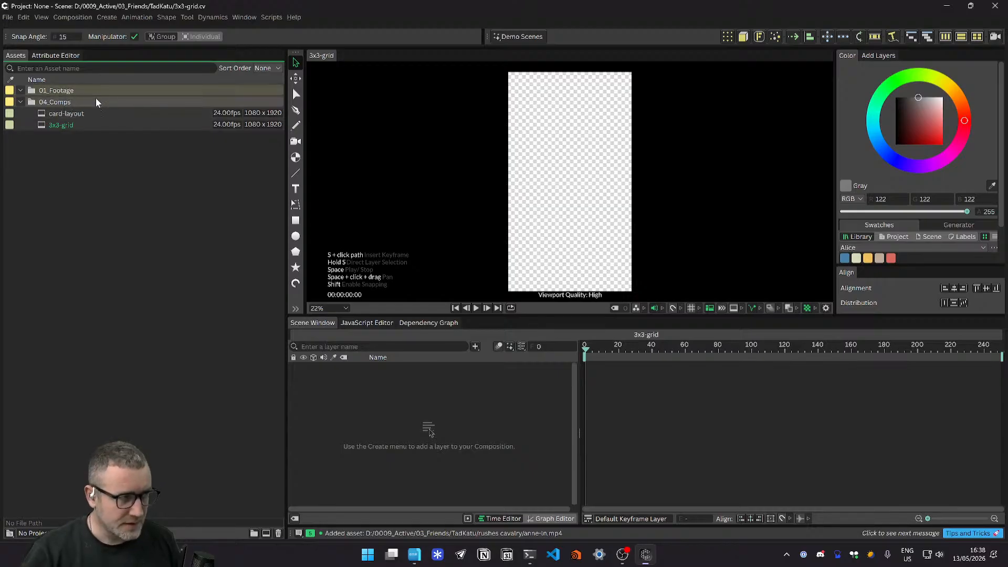
Step: List the rushes cavalry files in Details view and import the first ten clips, up to gigi.mp4, into 01_Footage
key("ctrl+i")
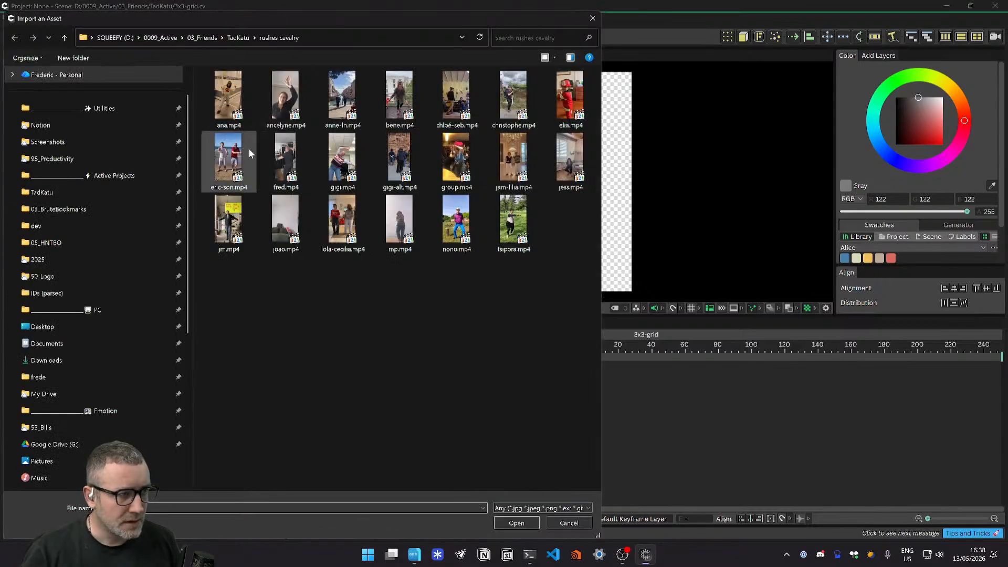
left_click(554, 59)
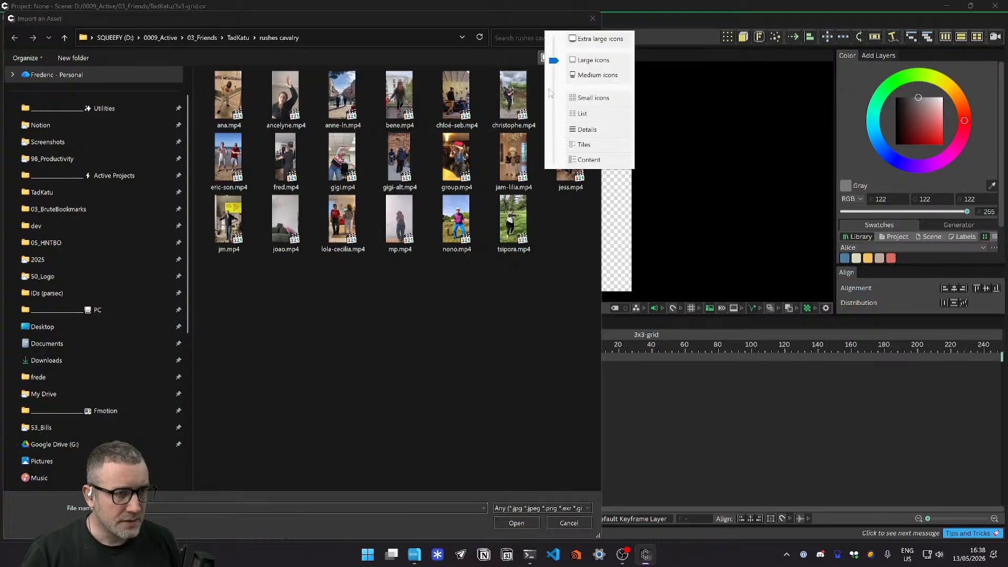
left_click(586, 129)
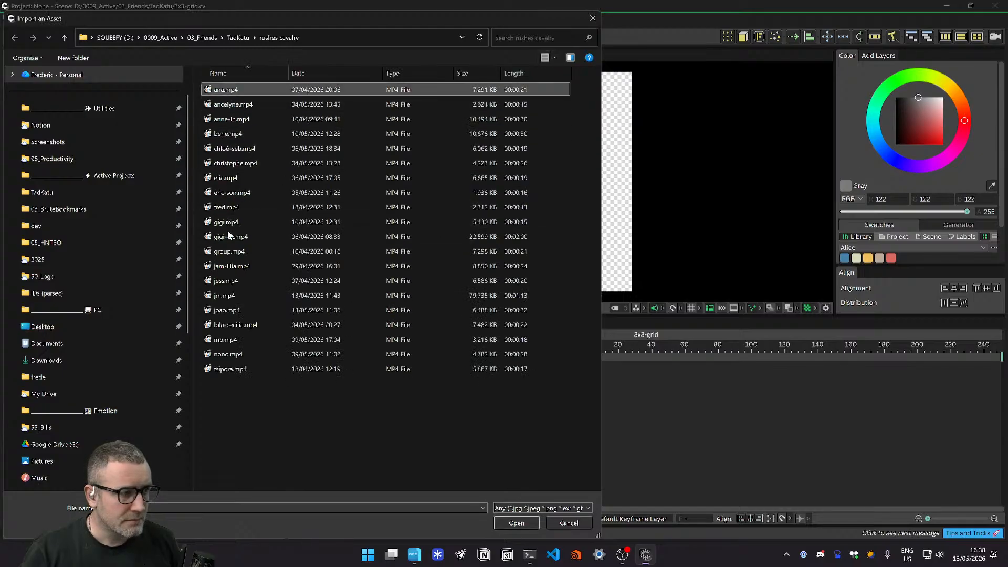
left_click(229, 236, "shift")
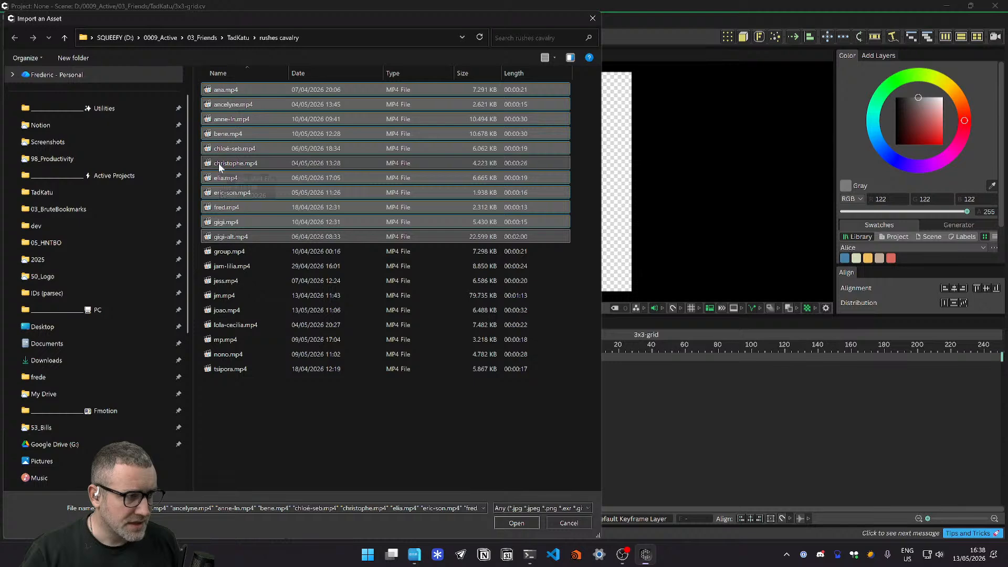
left_click(228, 234, "ctrl")
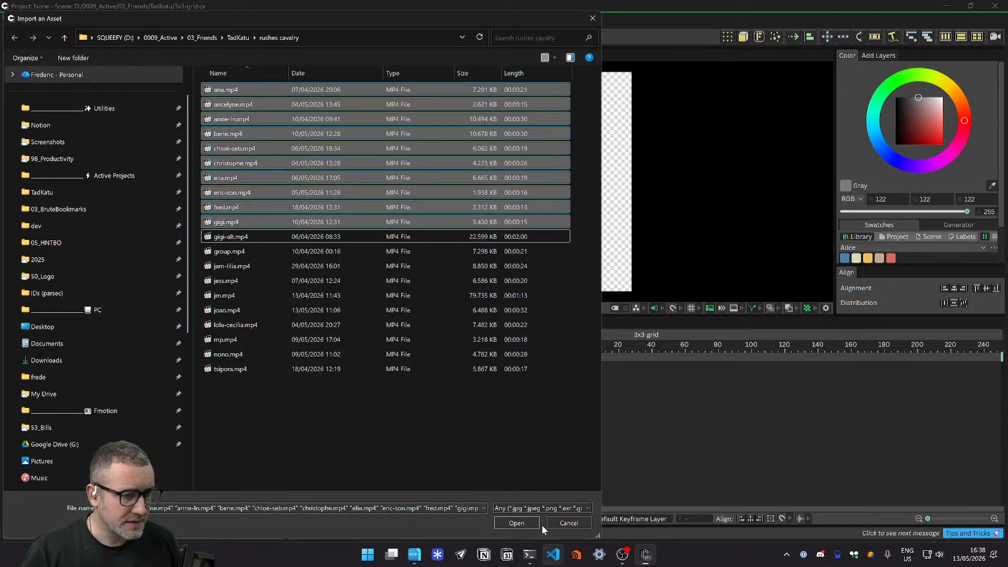
left_click(516, 523)
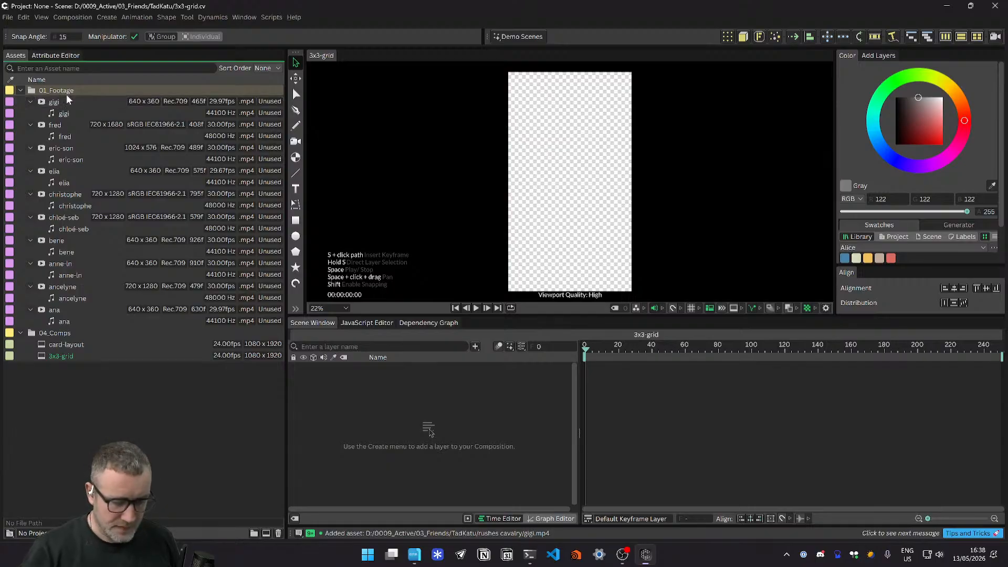
Step: Try to import the remaining ten clips, gigi-alt.mp4 through the end of the rushes cavalry folder, into 01_Footage
key("ctrl+i")
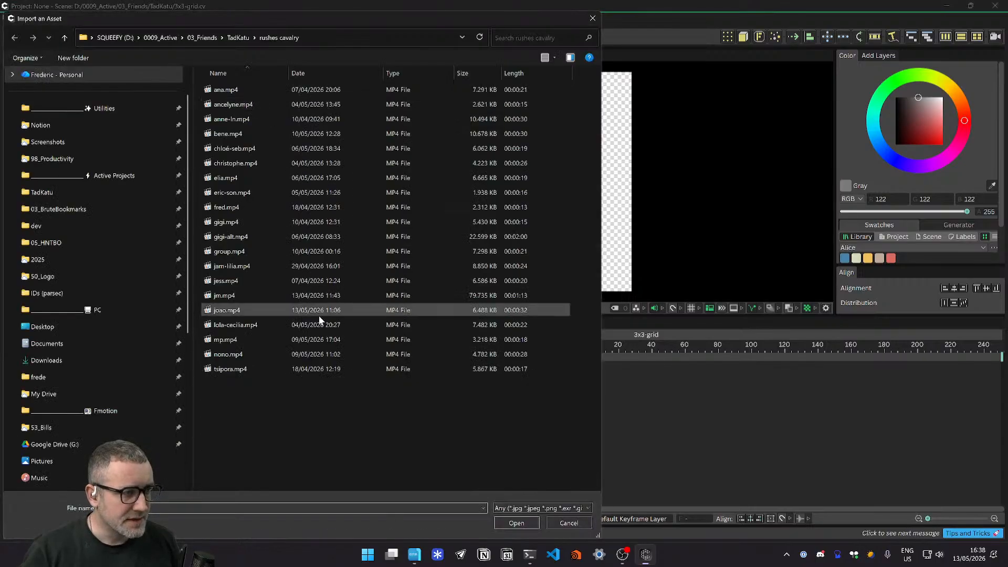
left_click(226, 237)
left_click(231, 369, "shift")
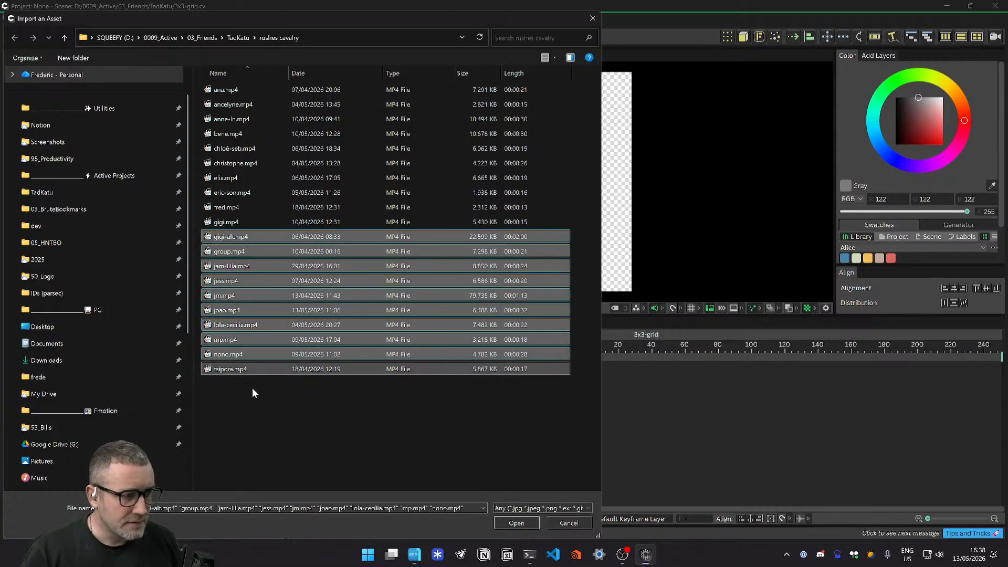
left_click(516, 524)
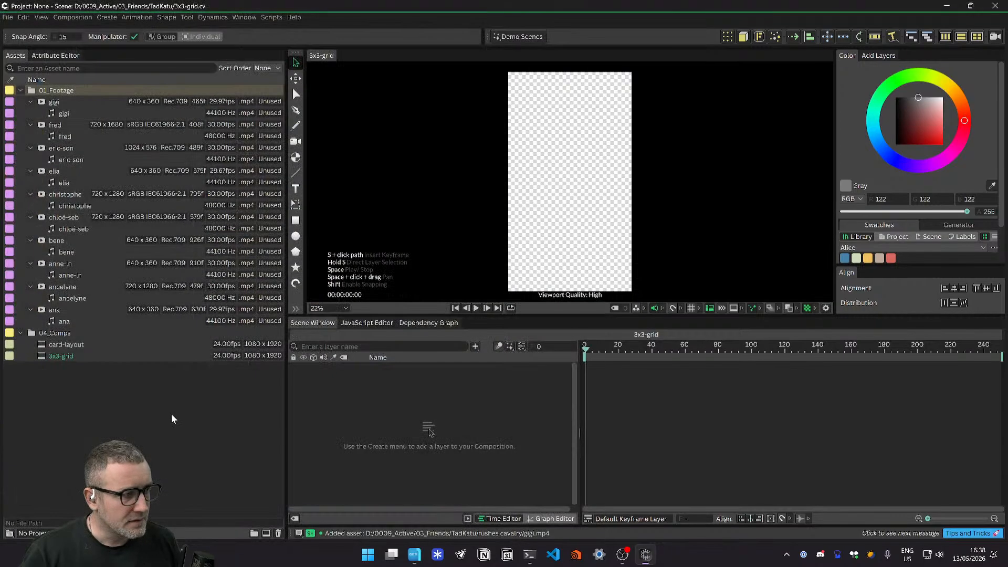
Step: Relaunch Cavalry while keeping the rushes cavalry folder open in OneCommander
key("alt+Tab")
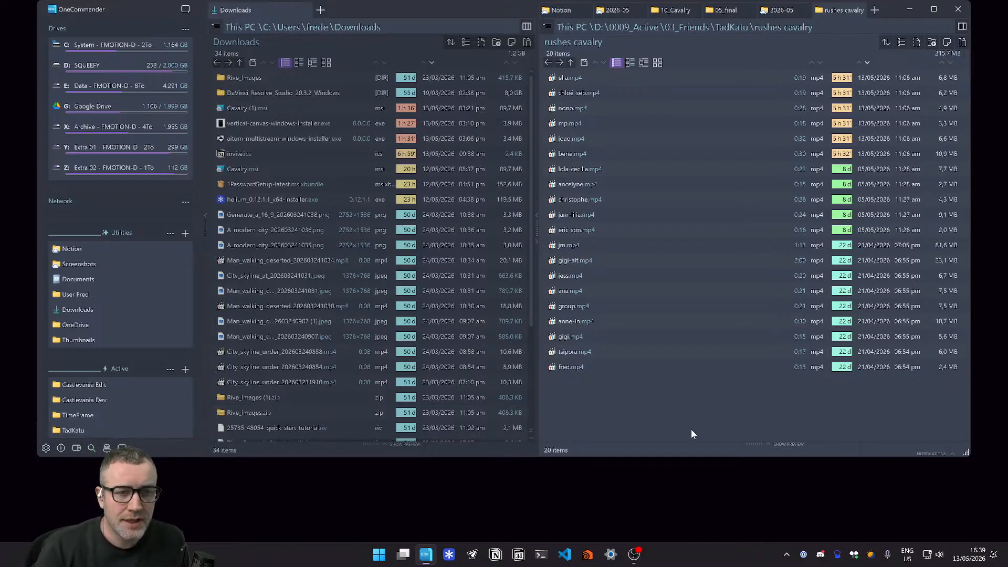
left_click(380, 556)
key("Escape")
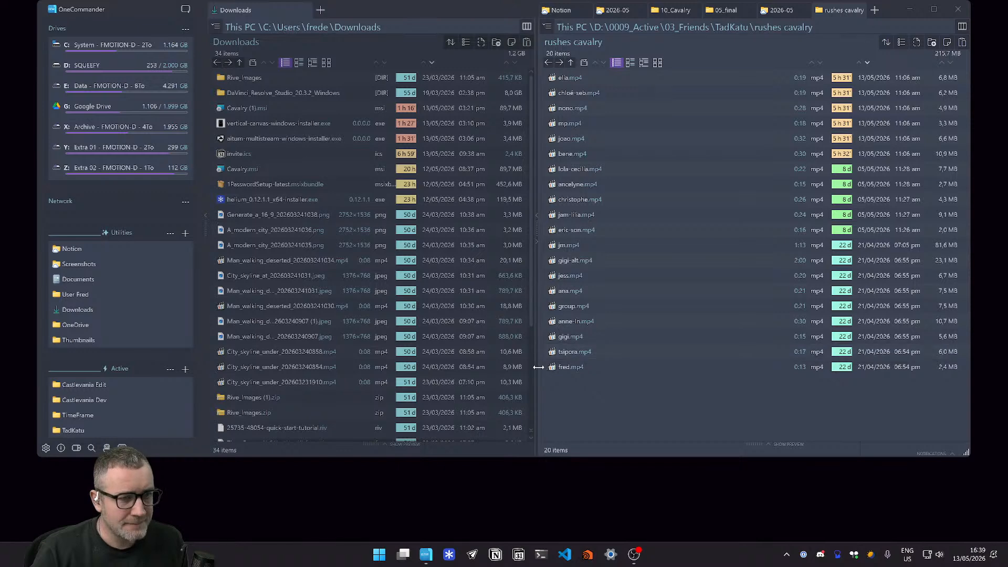
Step: Copy all 20 clips from the rushes cavalry folder in OneCommander to the Windows desktop
left_click_drag(668, 404, 540, 82)
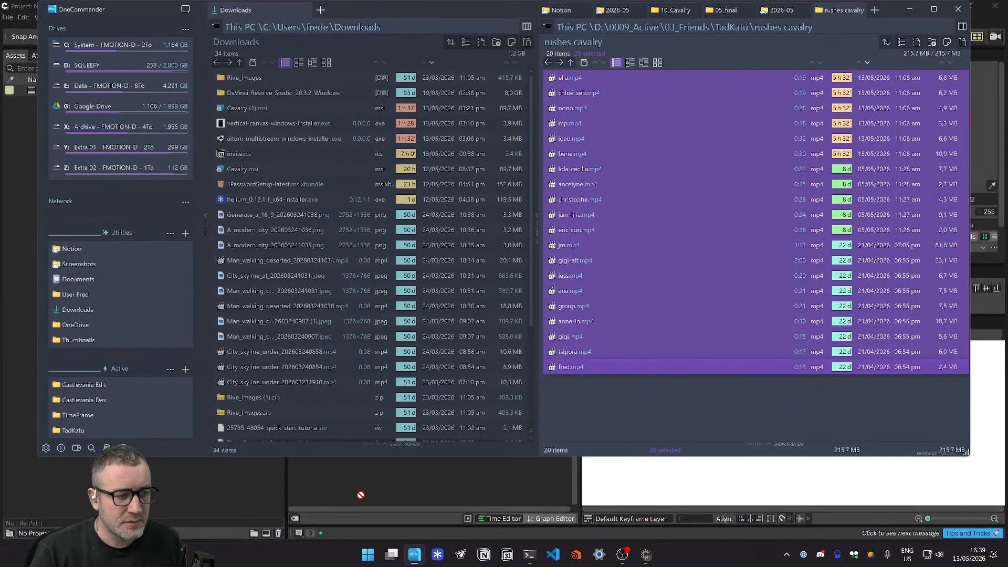
left_click_drag(565, 352, 607, 346)
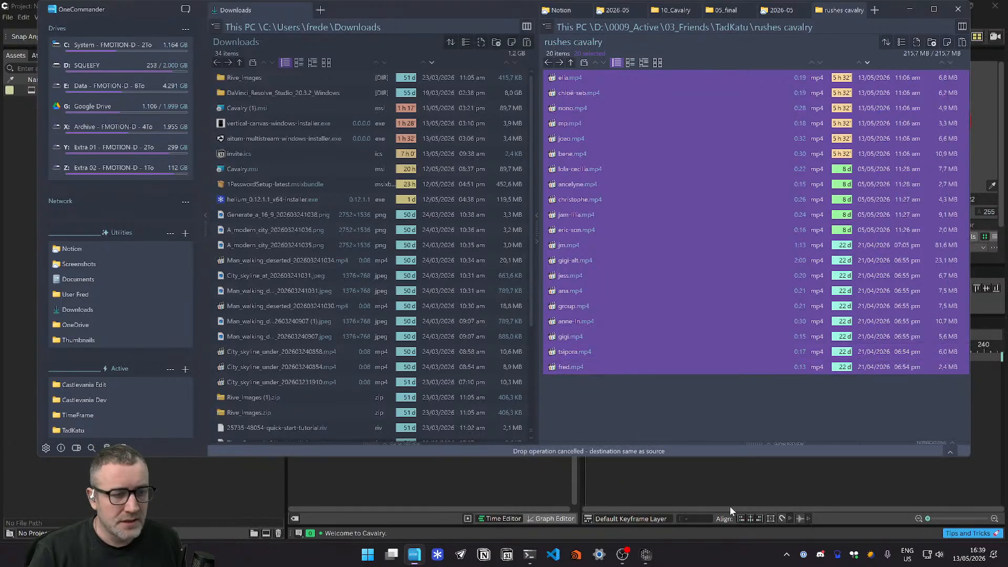
key("super+d")
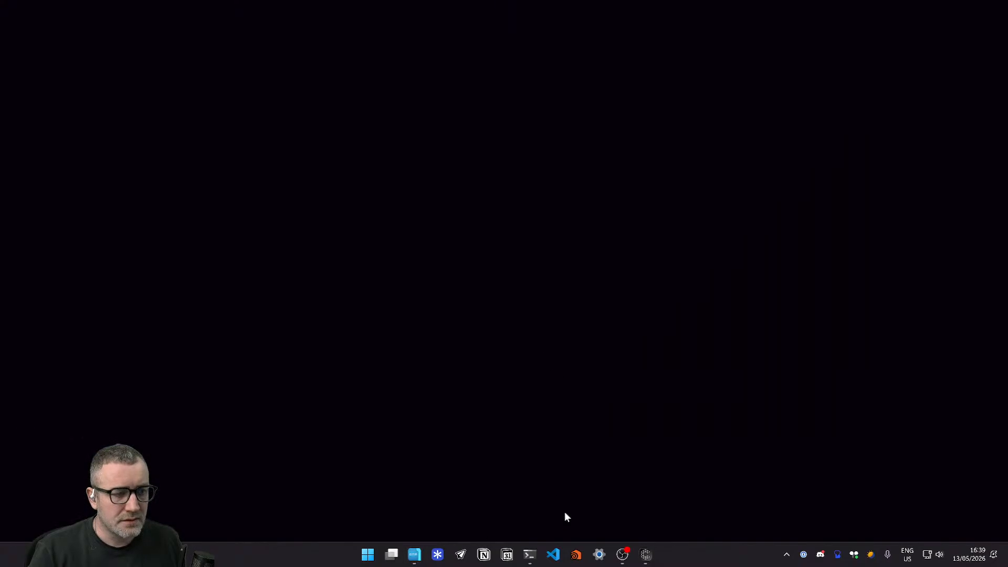
key("alt+Tab")
left_click_drag(555, 295, 526, 491)
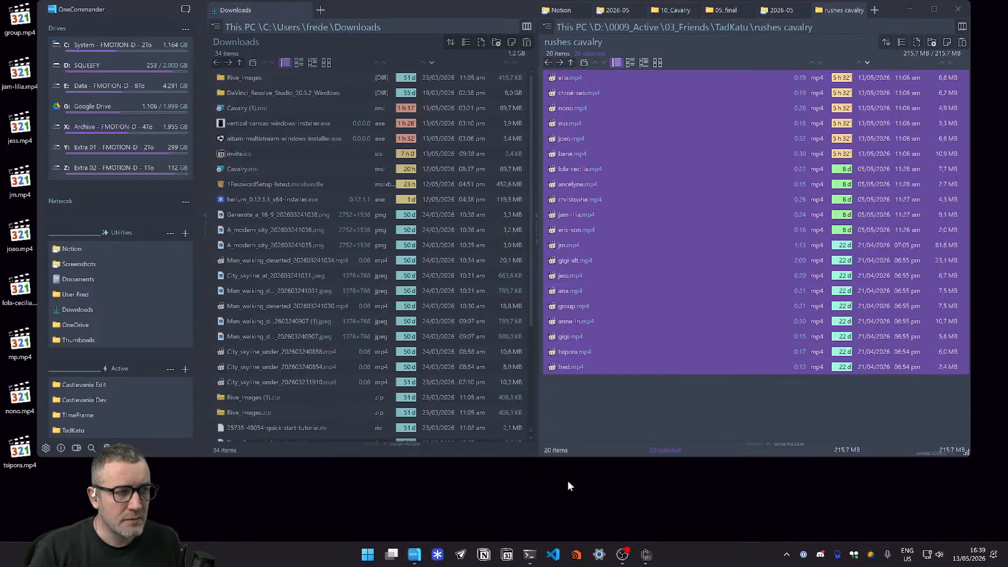
Step: Check the Cavalry window, then minimise OneCommander and Cavalry to view the copied clips on the desktop
left_click(646, 554)
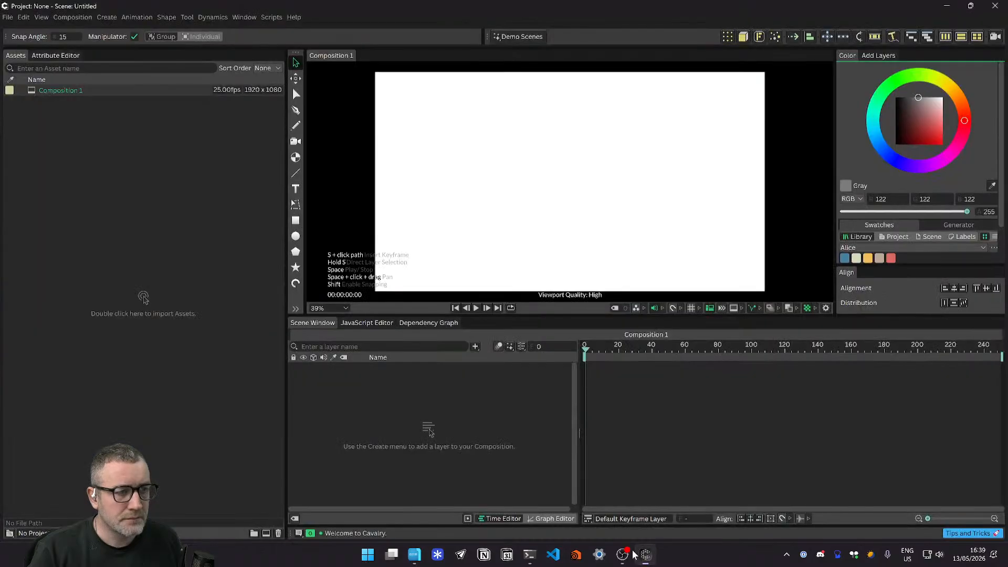
key("alt+Tab")
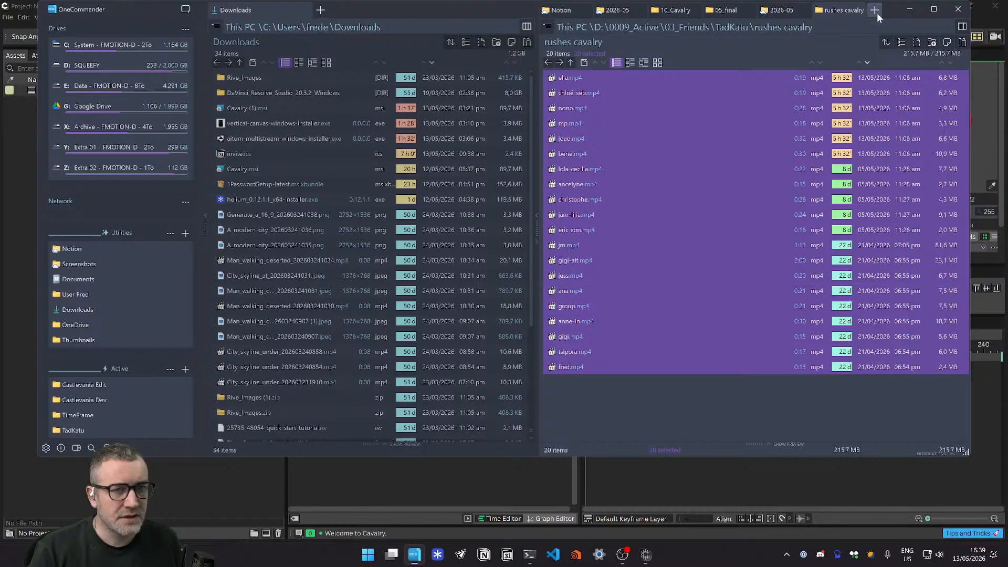
left_click(911, 9)
left_click(948, 8)
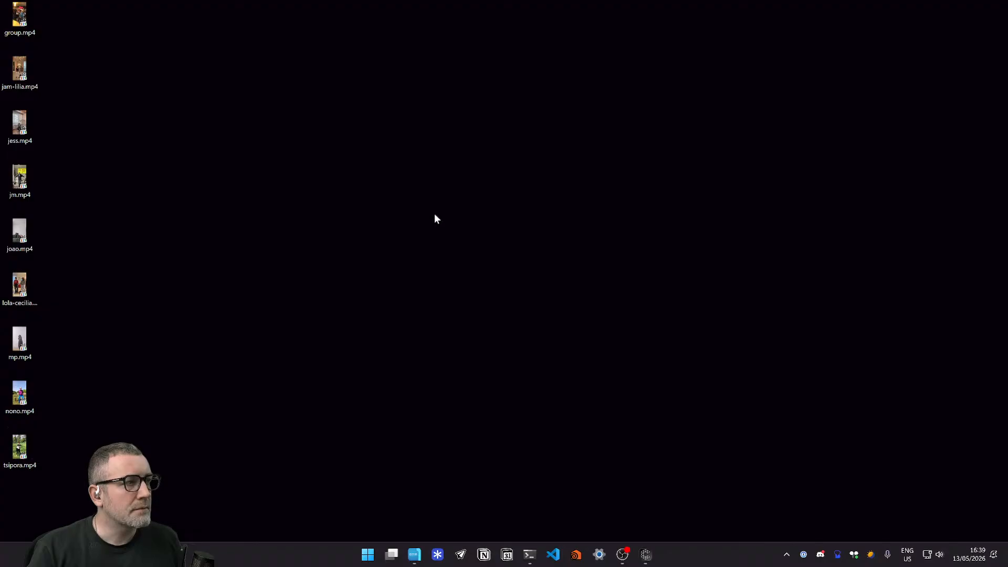
Step: Return to the 3x3-grid scene in Cavalry and try to import all clips from the Desktop folder at once
key("alt+Tab")
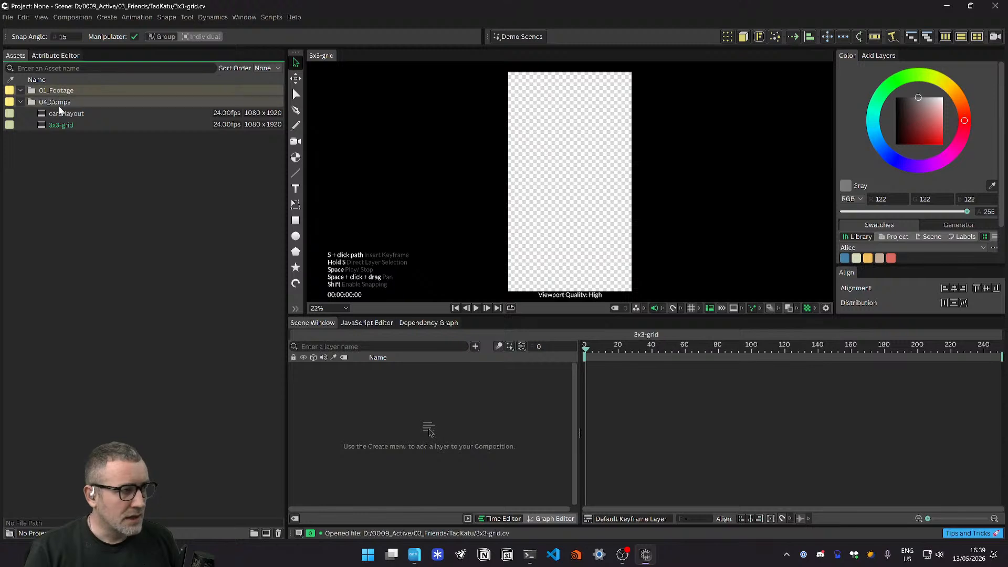
double_click(120, 310)
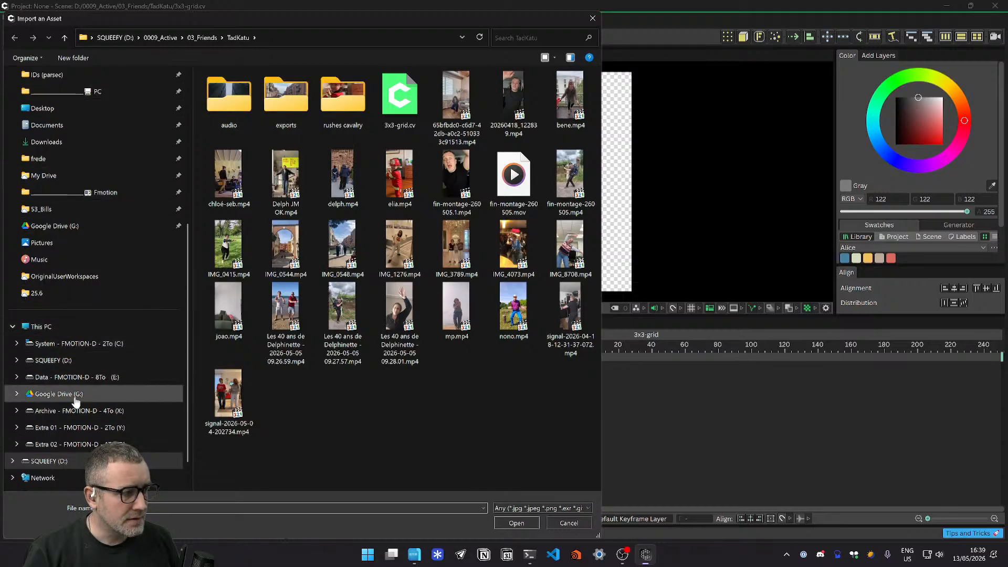
left_click(41, 108)
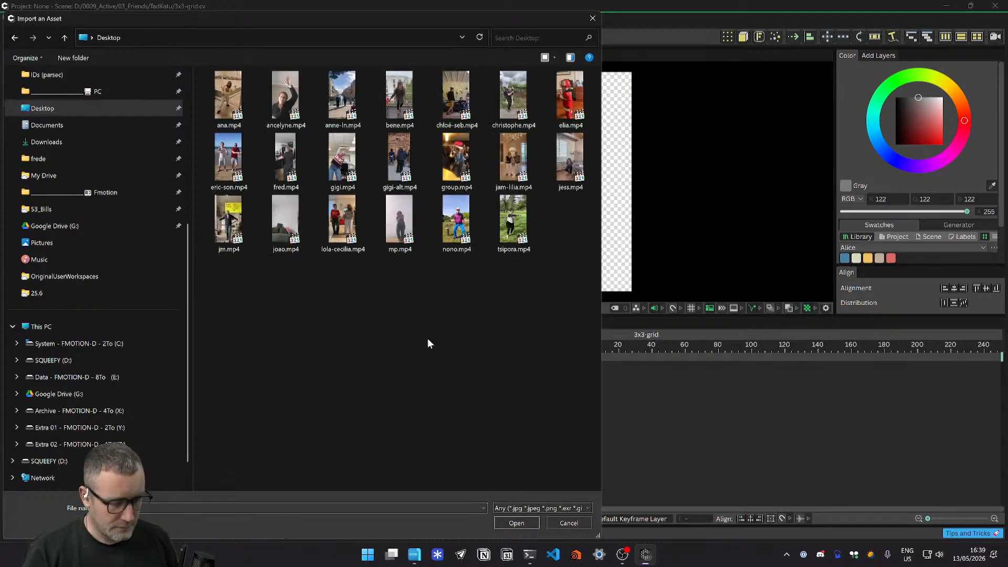
key("ctrl+a")
left_click(522, 523)
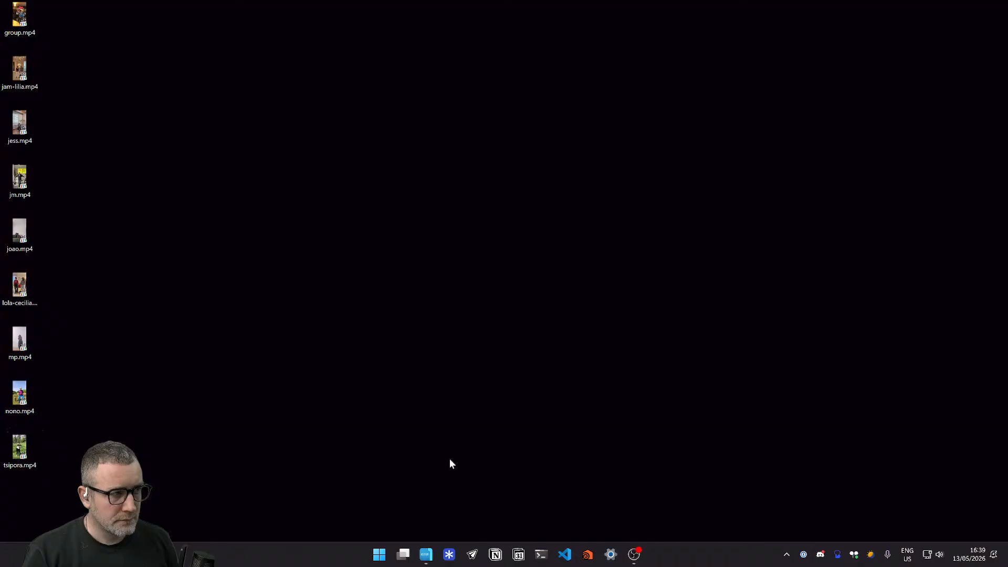
Step: Relaunch Cavalry with a new untitled scene
left_click(379, 555)
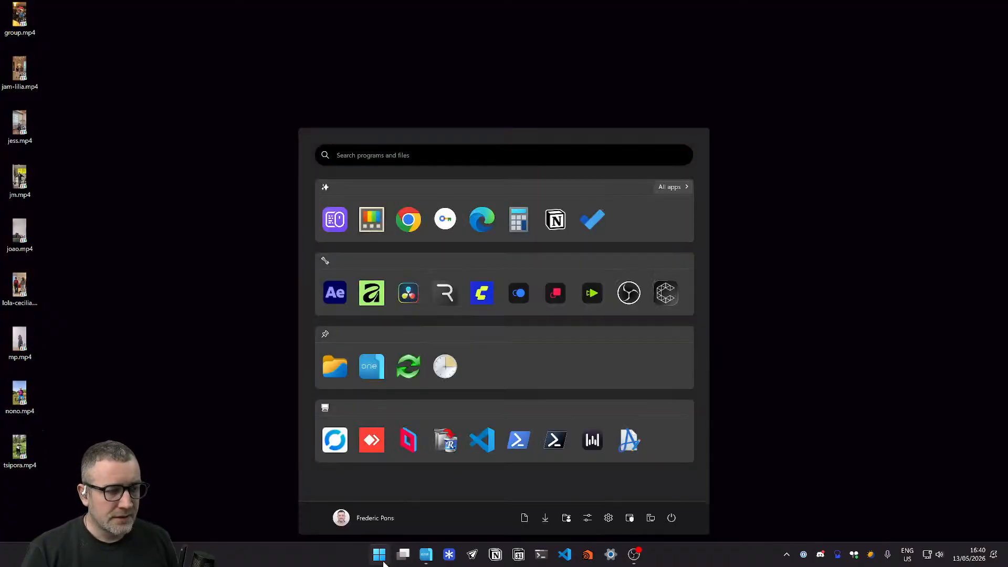
left_click(668, 293)
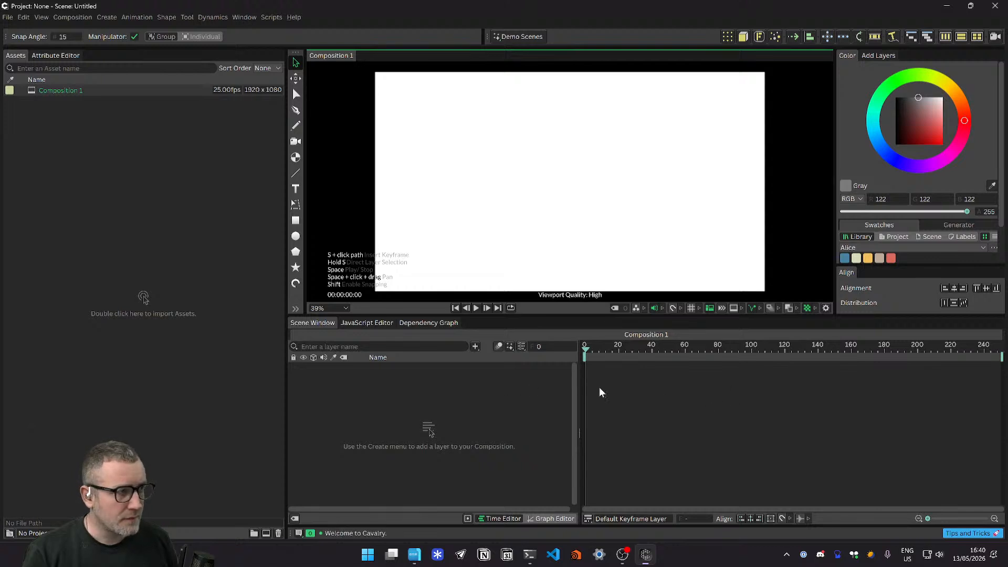
Step: Ask in Discord's cavalry thread whether Cavalry limits the number of imported videos, mentioning that it keeps crashing with more than ten
key("ctrl+super+Left")
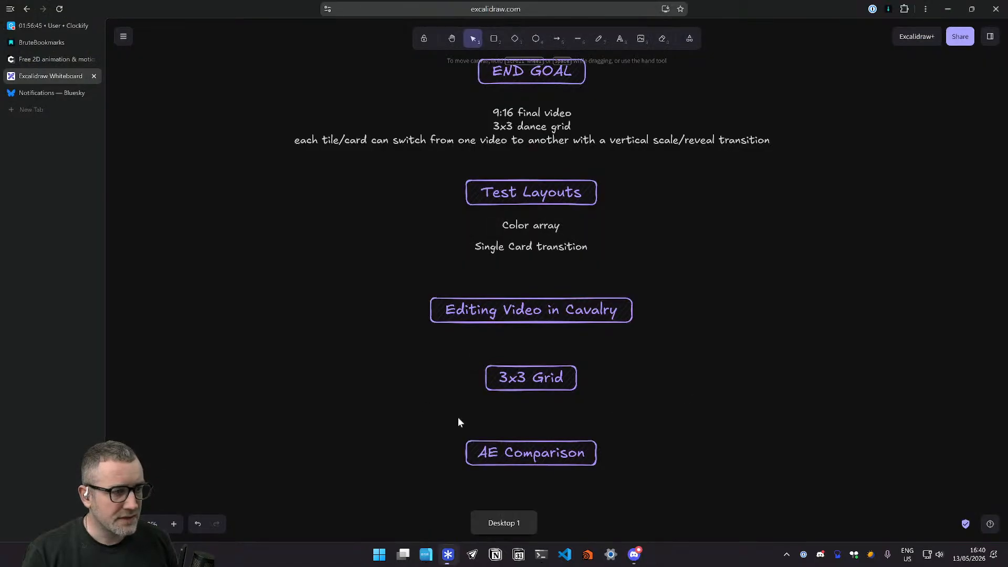
left_click(634, 554)
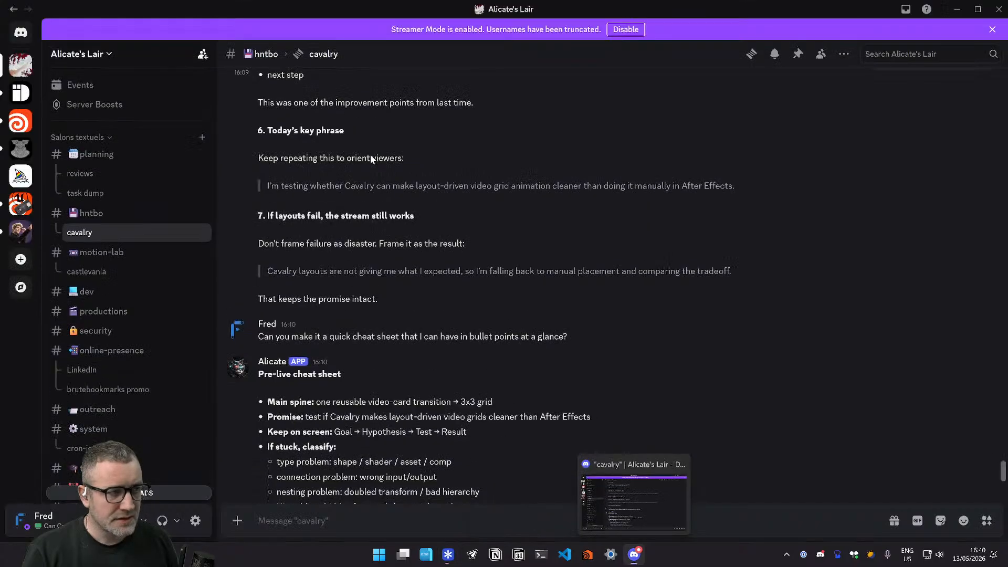
scroll(478, 444, "down", 3)
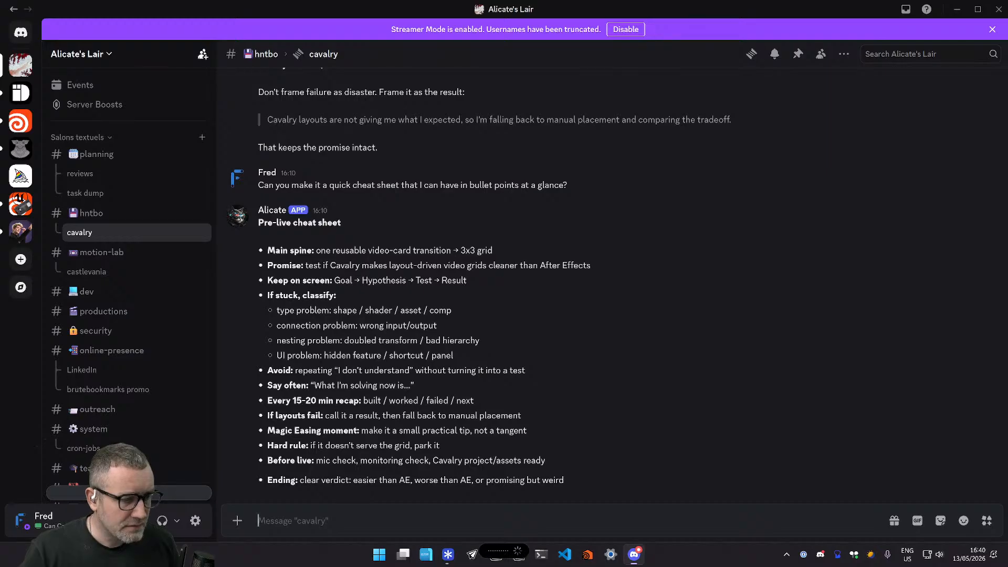
type("Do you know if there's a limit on the number of videos you can import in Cavalry because the software keeps crashing when I import more than ten?")
type("\\")
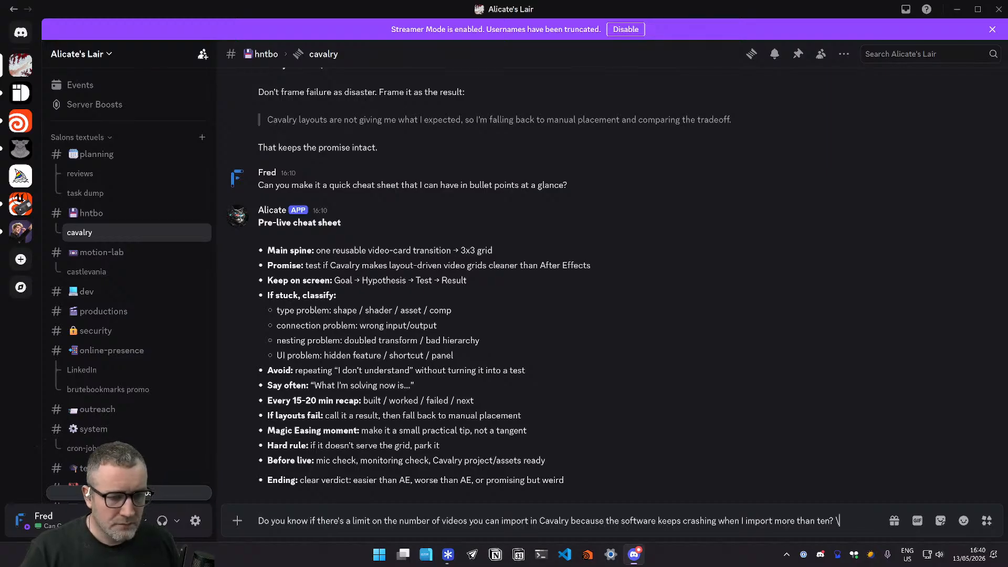
key("BackSpace")
key("Return")
Step: Switch back to Cavalry, reopen the 3x3-grid scene, and start importing assets into 01_Footage from the rushes cavalry folder
key("ctrl+super+Right")
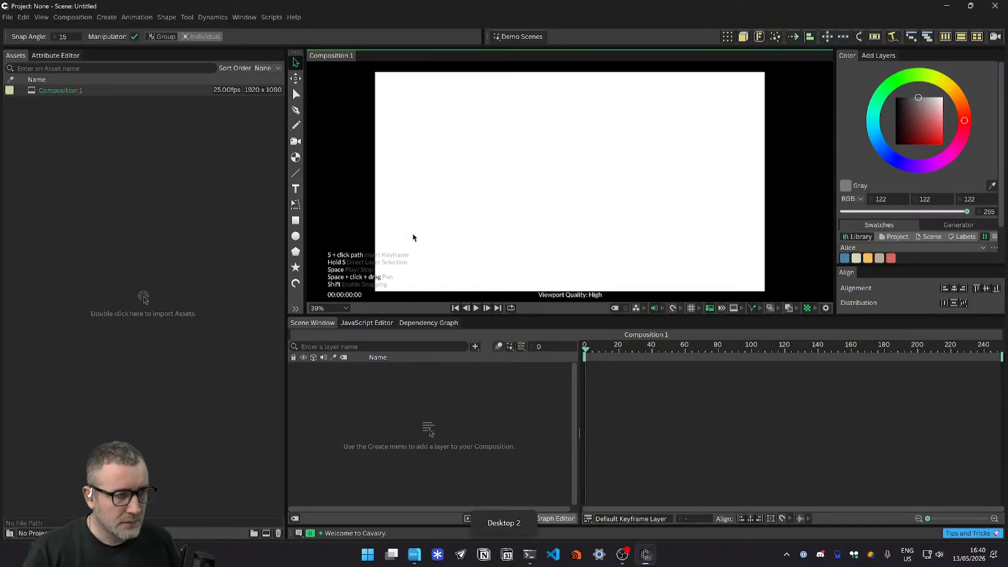
key("super+Tab")
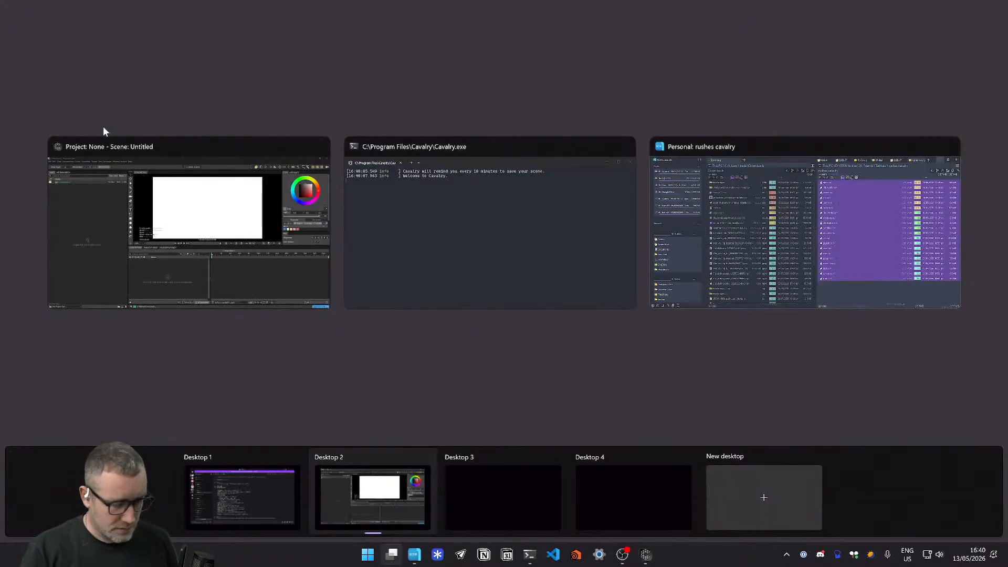
left_click(102, 150)
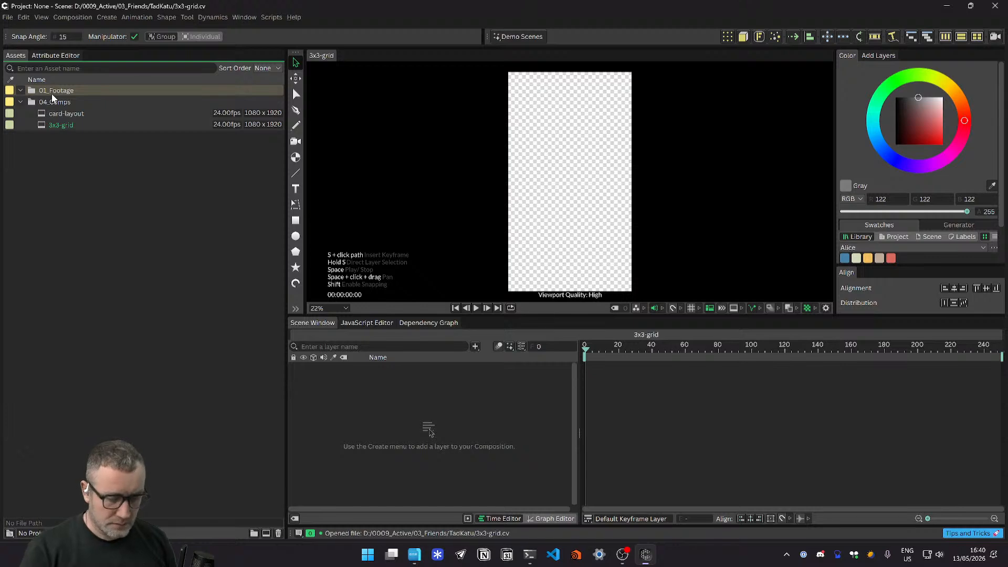
key("ctrl+i")
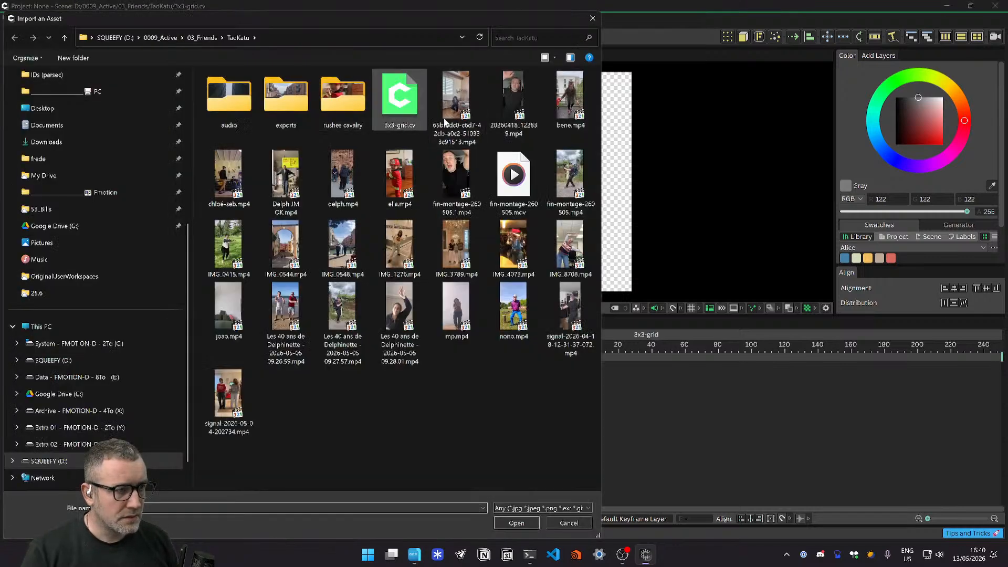
double_click(338, 109)
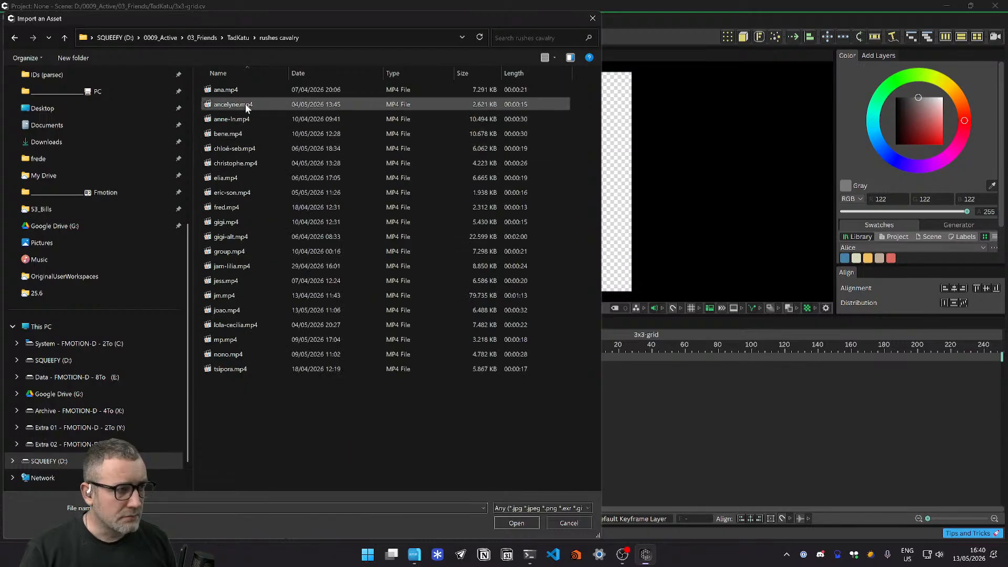
Step: Select the first ten clips in the rushes cavalry folder for import
left_click(229, 104, "ctrl")
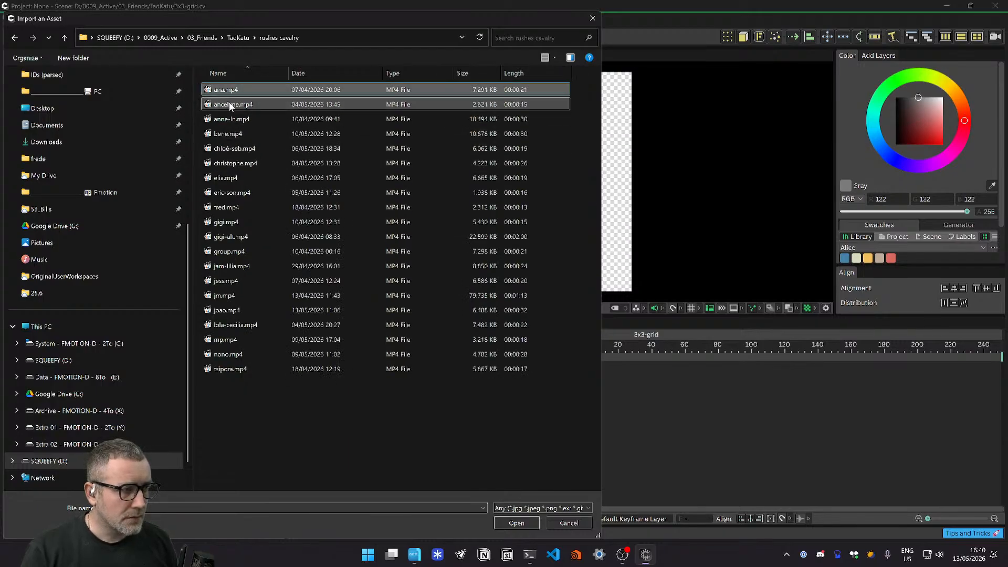
left_click(229, 119, "ctrl")
left_click(229, 133, "ctrl")
left_click(228, 149, "ctrl")
left_click(229, 163, "ctrl")
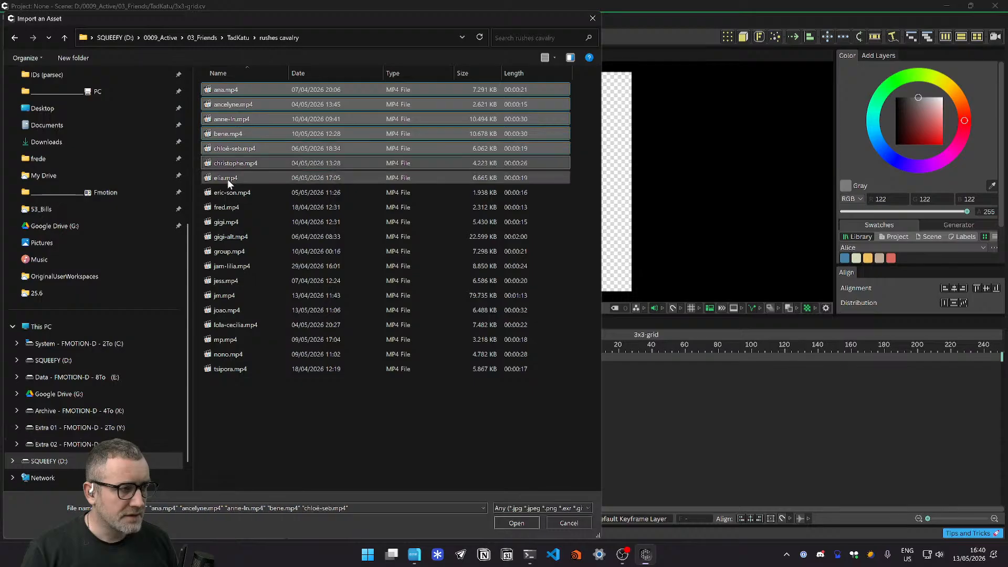
left_click(228, 179, "ctrl")
left_click(228, 193, "ctrl")
left_click(227, 207, "ctrl")
left_click(226, 222, "ctrl")
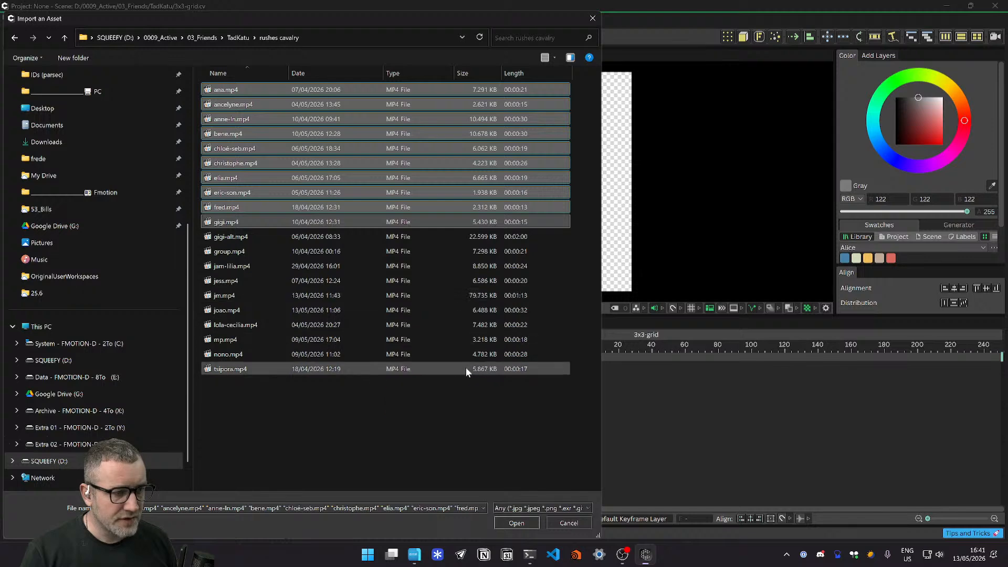
Step: Try to import every clip in the rushes cavalry folder except jm.mp4 at once
left_click_drag(435, 398, 341, 74)
left_click(466, 297, "ctrl")
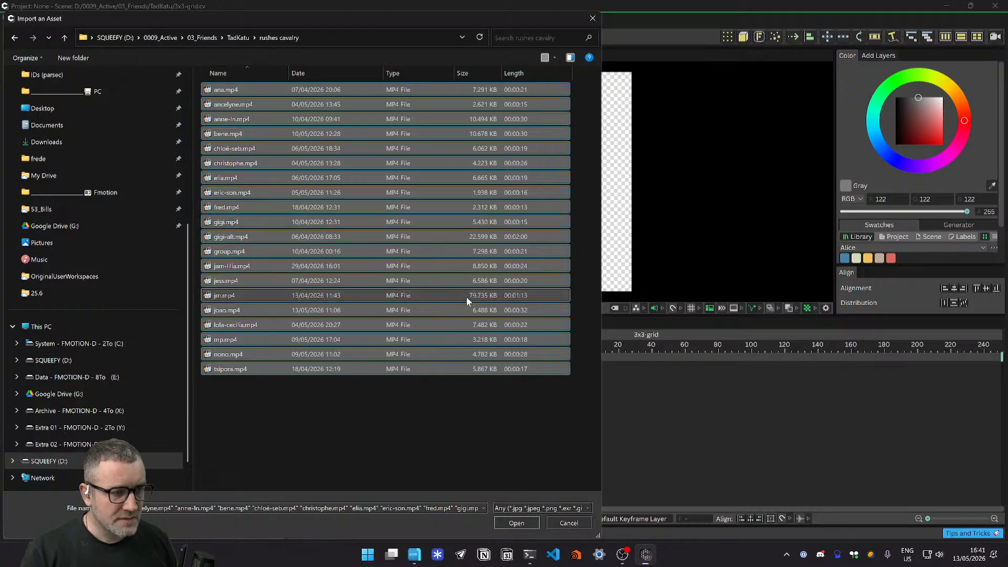
left_click(516, 523)
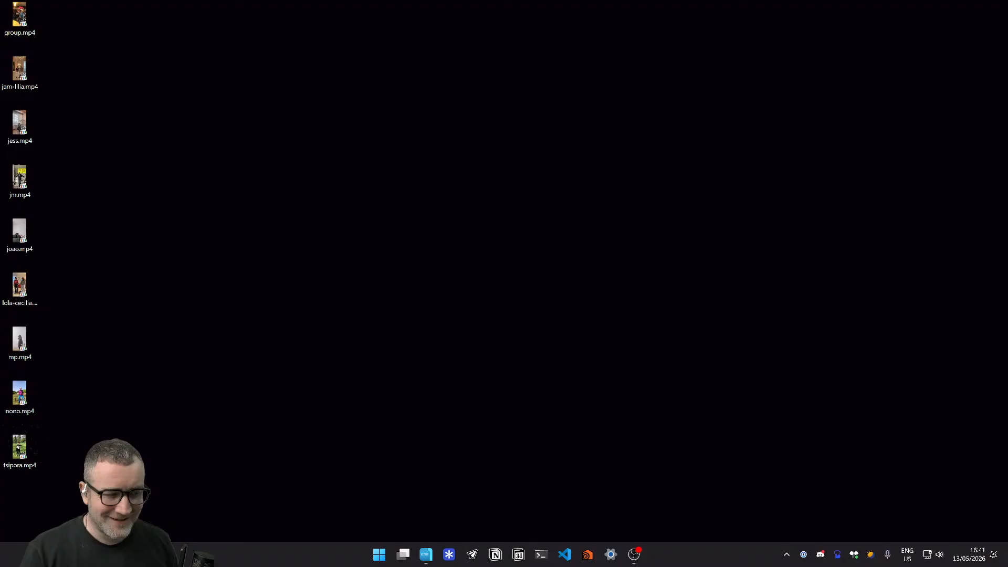
Step: Relaunch Cavalry, and start After Effects without migrating settings from previous versions
left_click(379, 554)
left_click(655, 298)
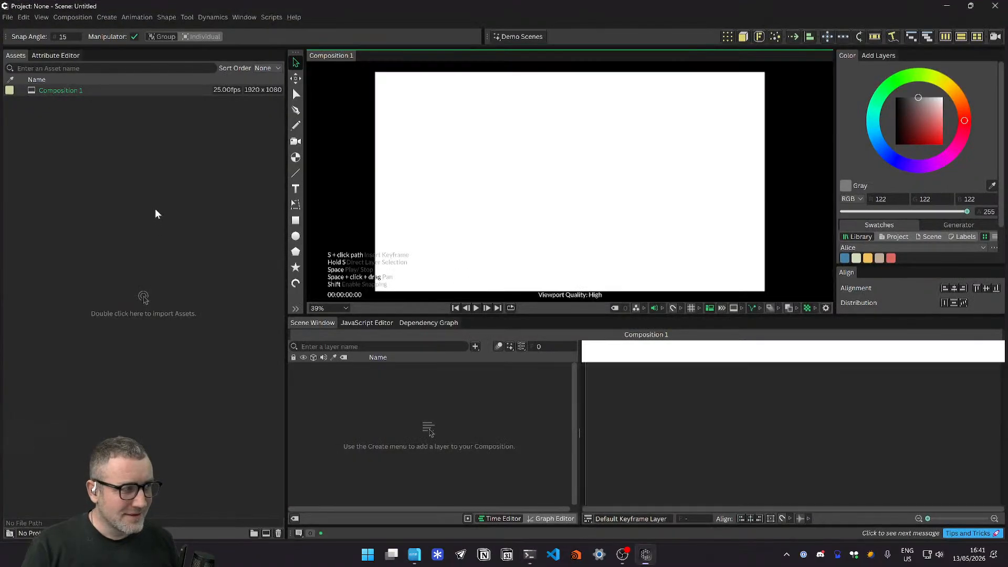
left_click(368, 555)
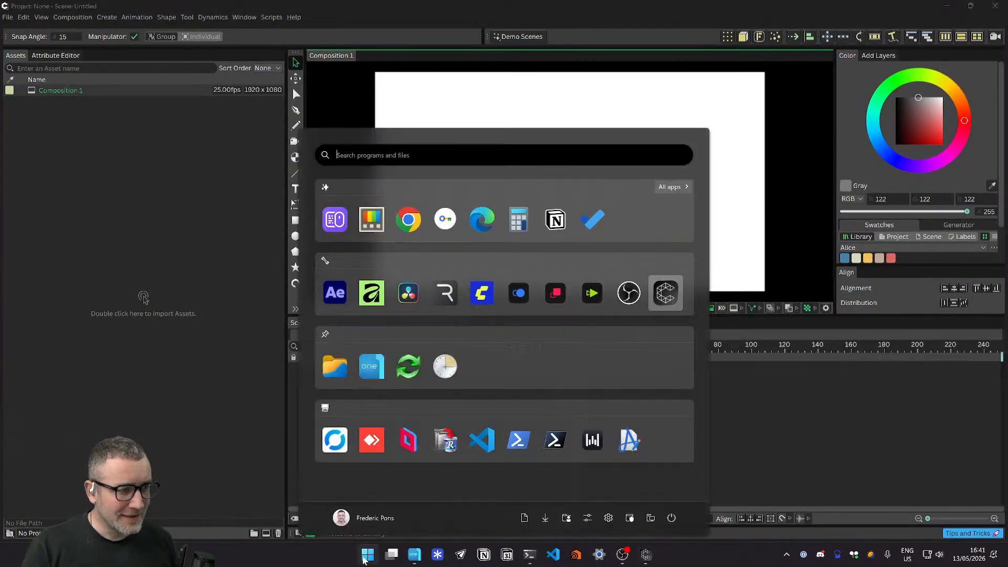
left_click(331, 301)
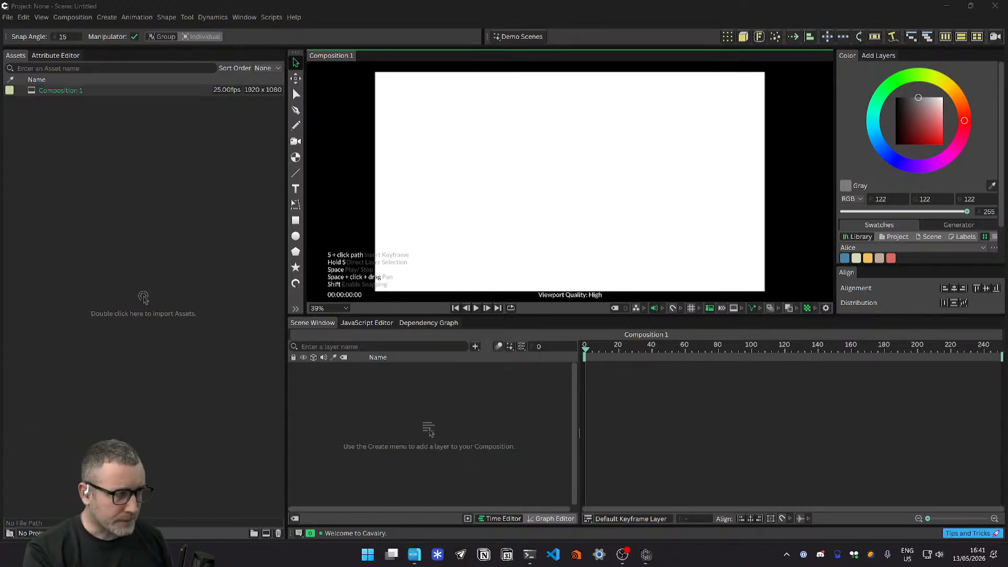
left_click(130, 112)
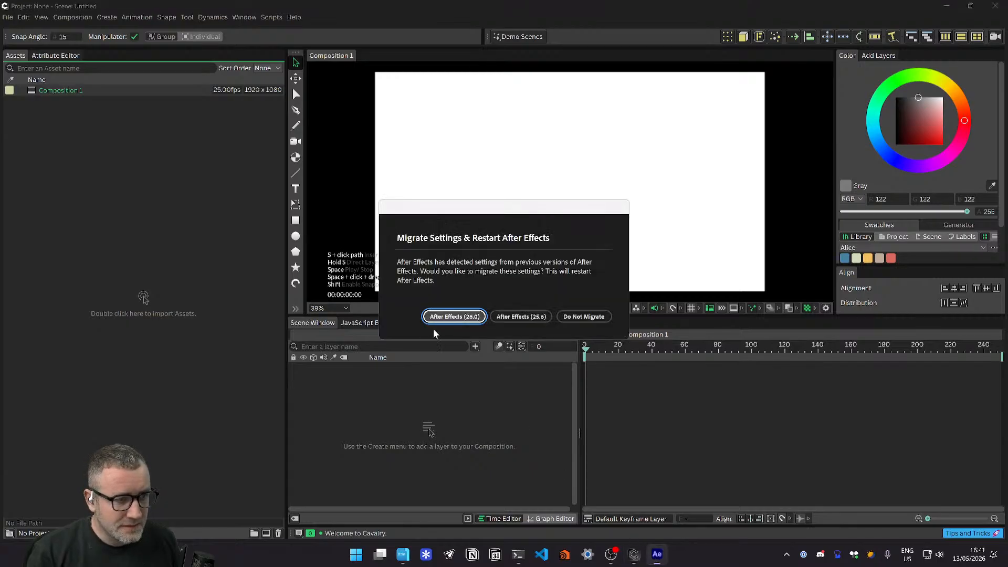
left_click(583, 316)
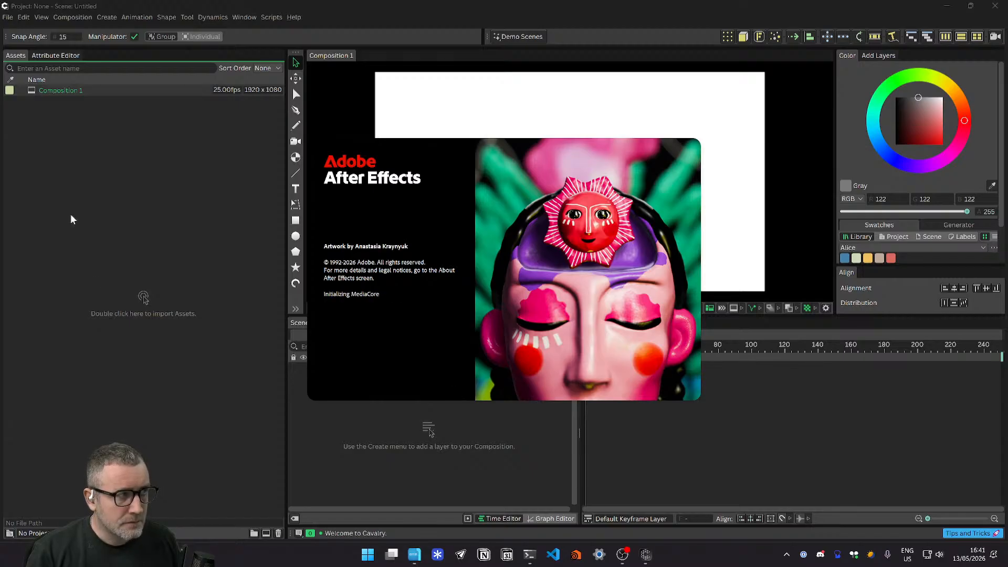
Step: Minimise Cavalry and its console window, and delete all the copied clips from the Windows desktop
left_click(947, 6)
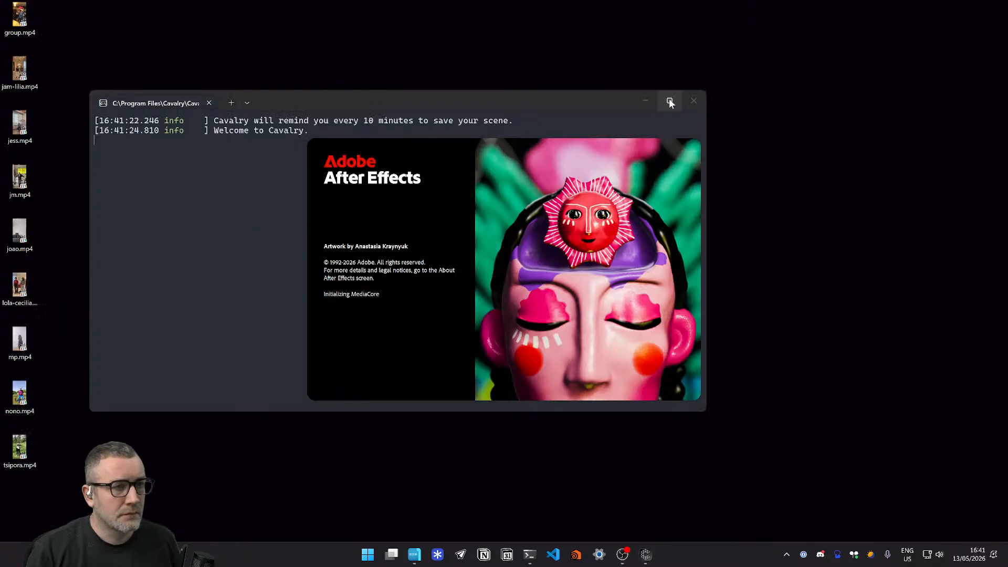
left_click(645, 100)
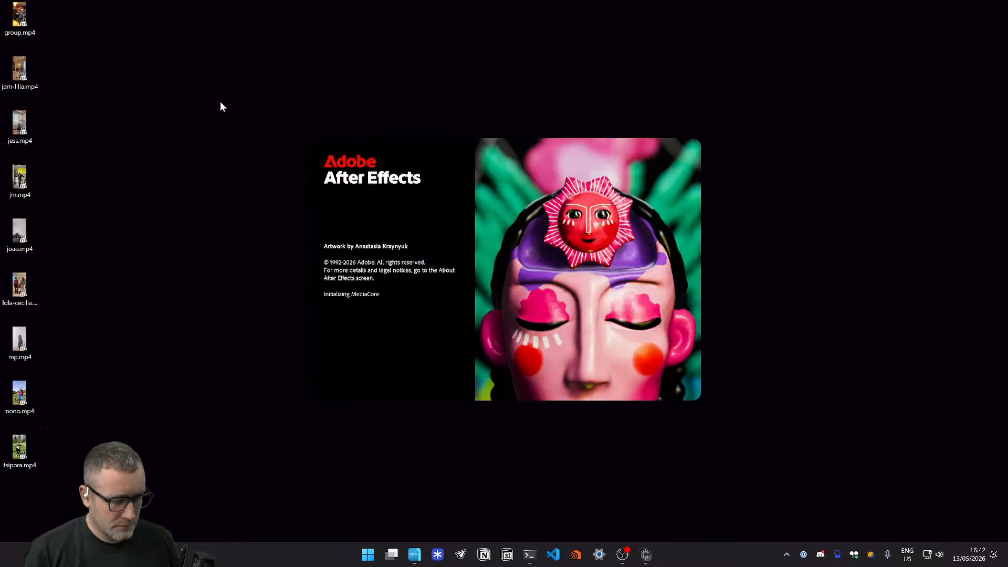
key("ctrl+a")
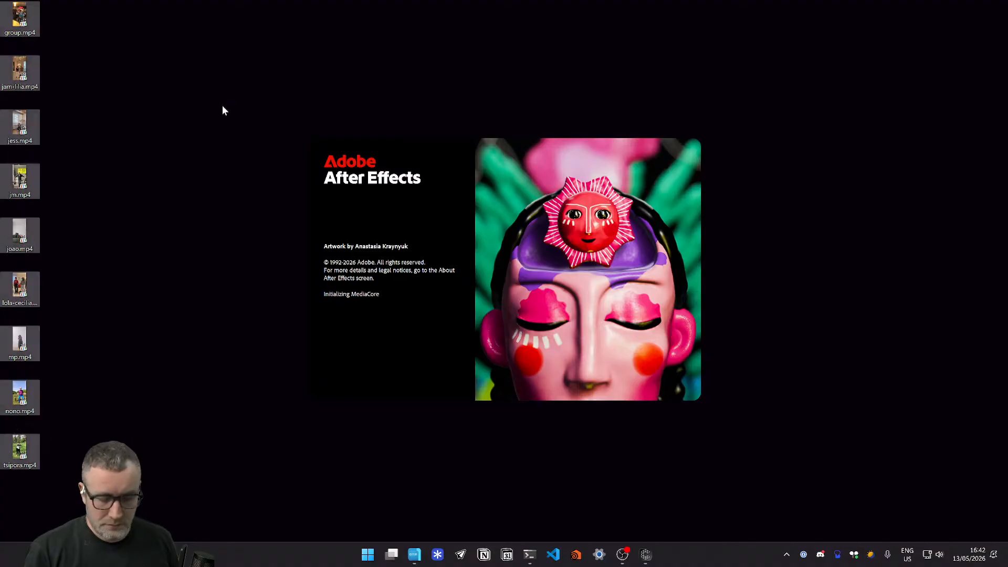
key("Delete")
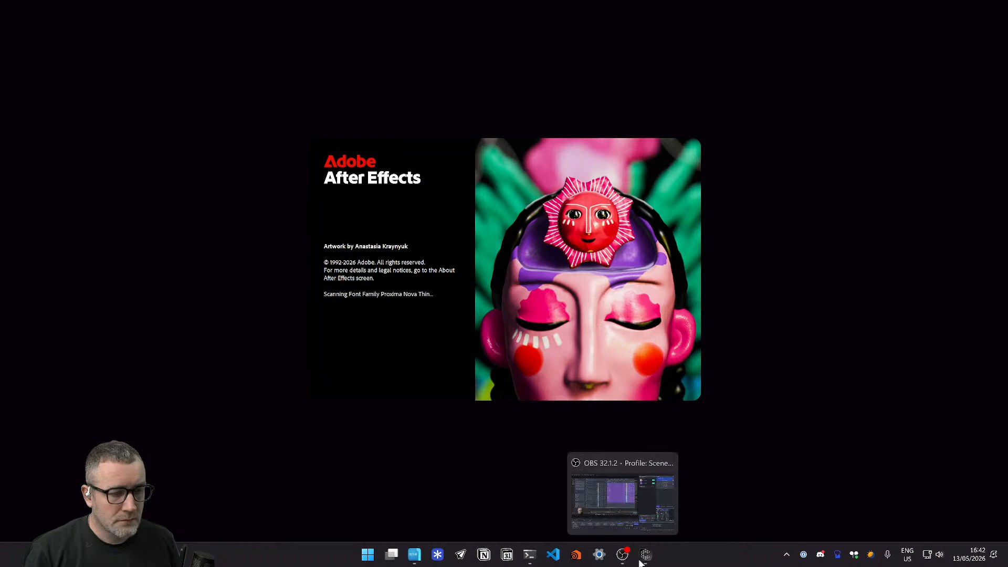
Step: Read the Discord reply about Cavalry's video import limit, and return to the desktop where After Effects is loading
left_click(622, 555)
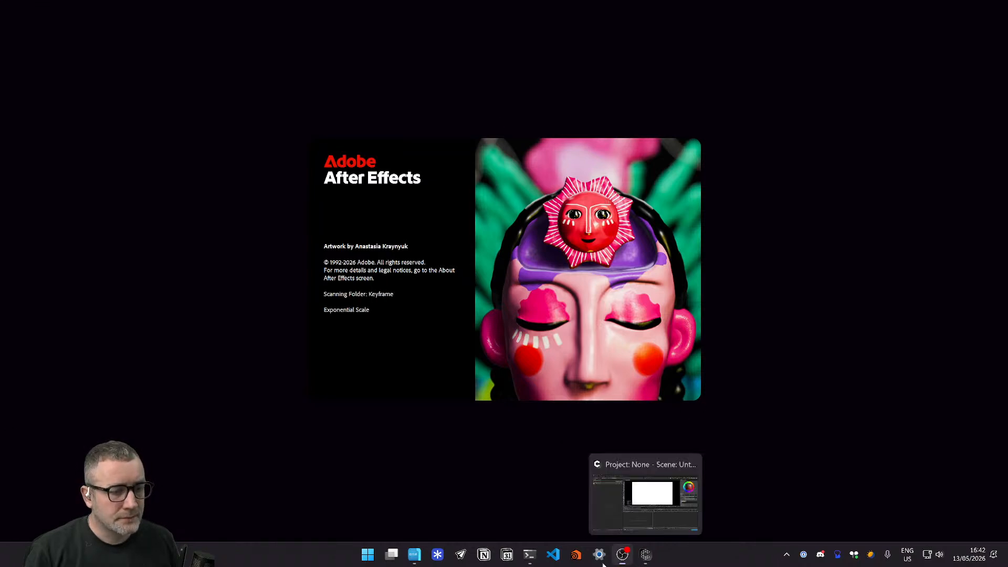
left_click(622, 555)
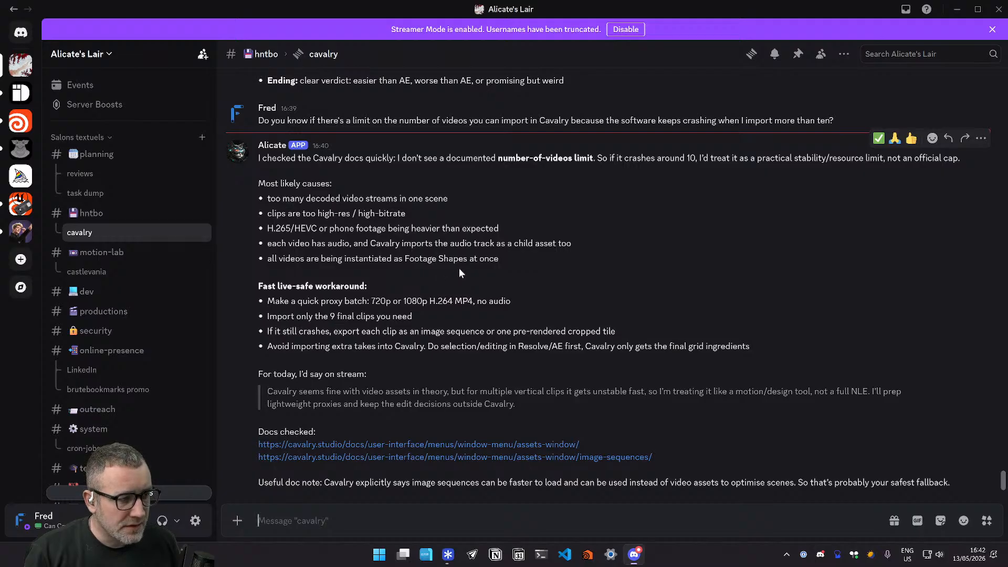
key("ctrl+super+Right")
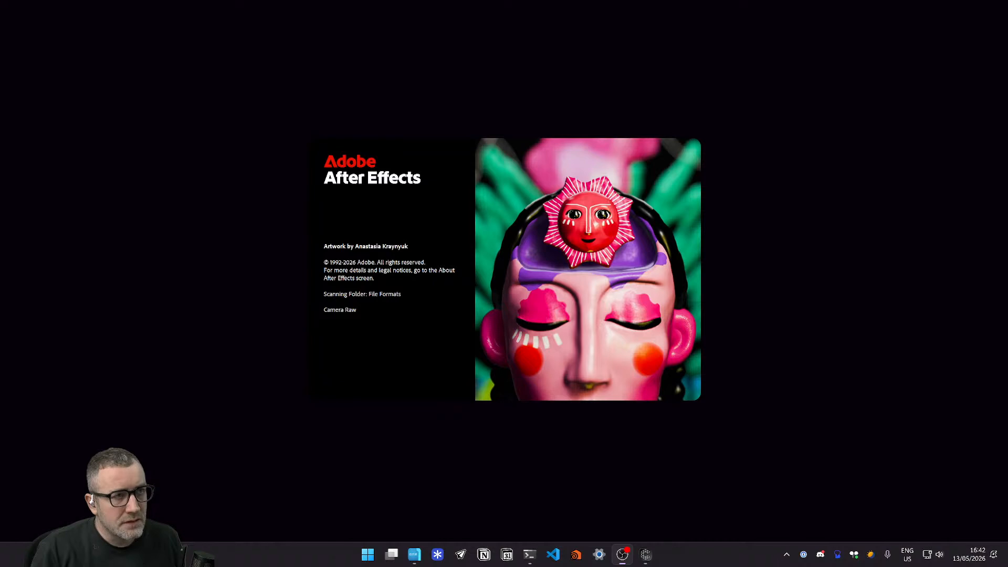
Step: Set the Windows taskbar to hide automatically
mouse_move(646, 561)
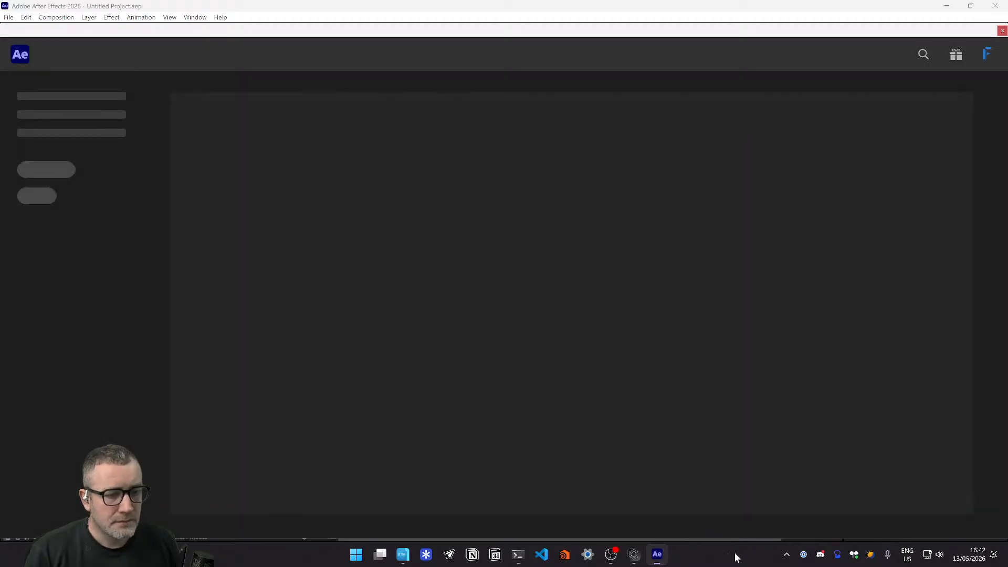
right_click(730, 550)
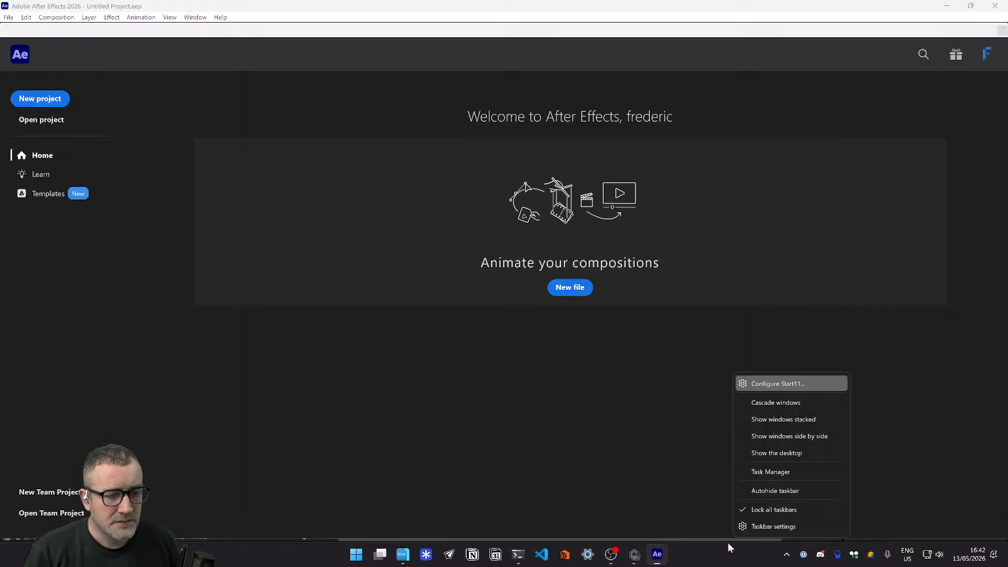
left_click(768, 492)
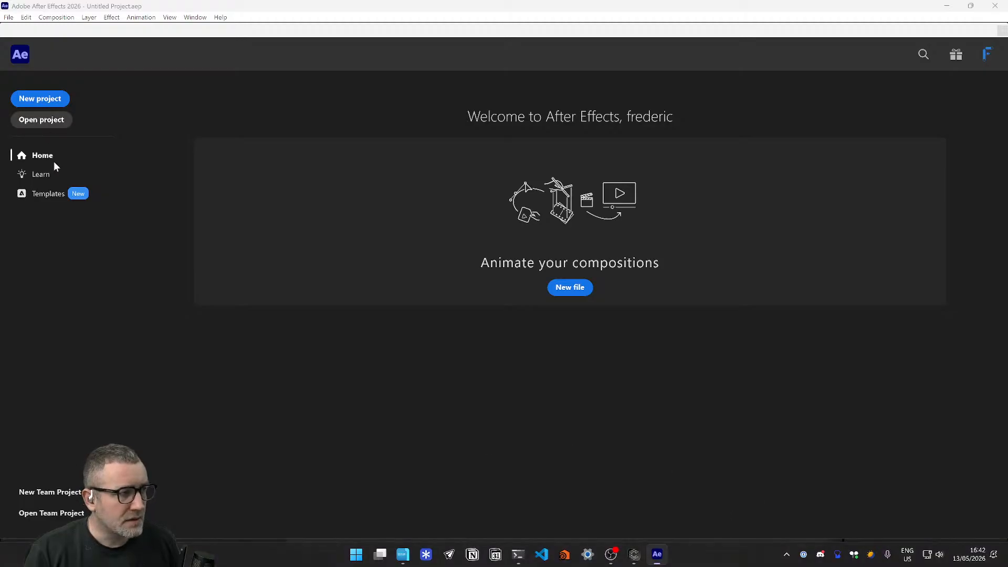
Step: Create a new After Effects project and try to import all the clips from the rushes cavalry folder
left_click(32, 101)
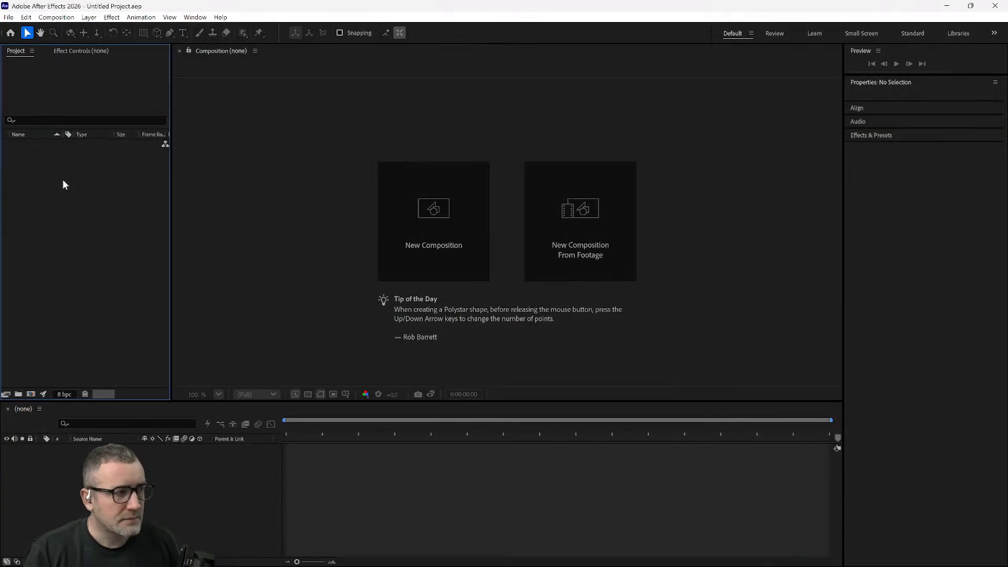
right_click(46, 180)
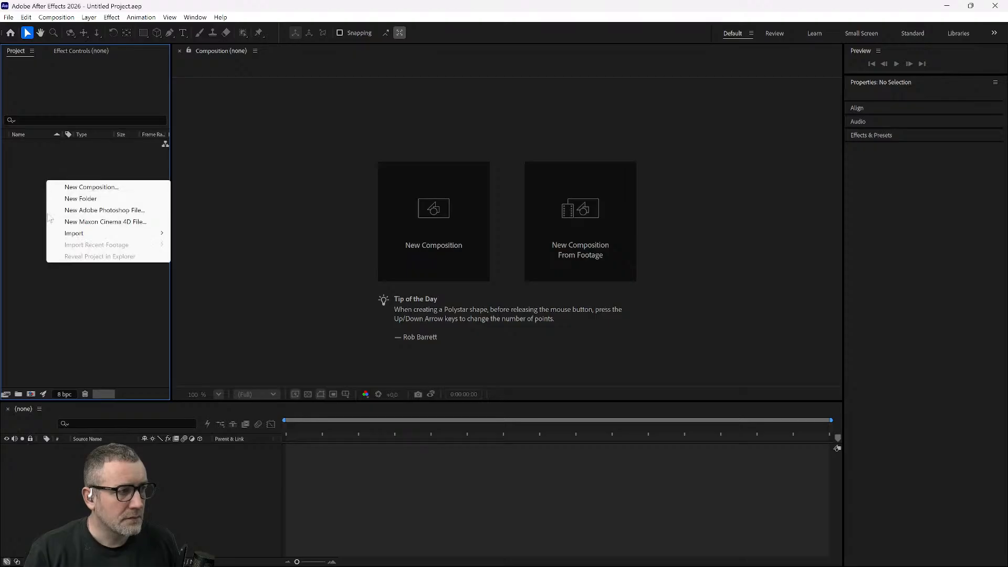
mouse_move(75, 237)
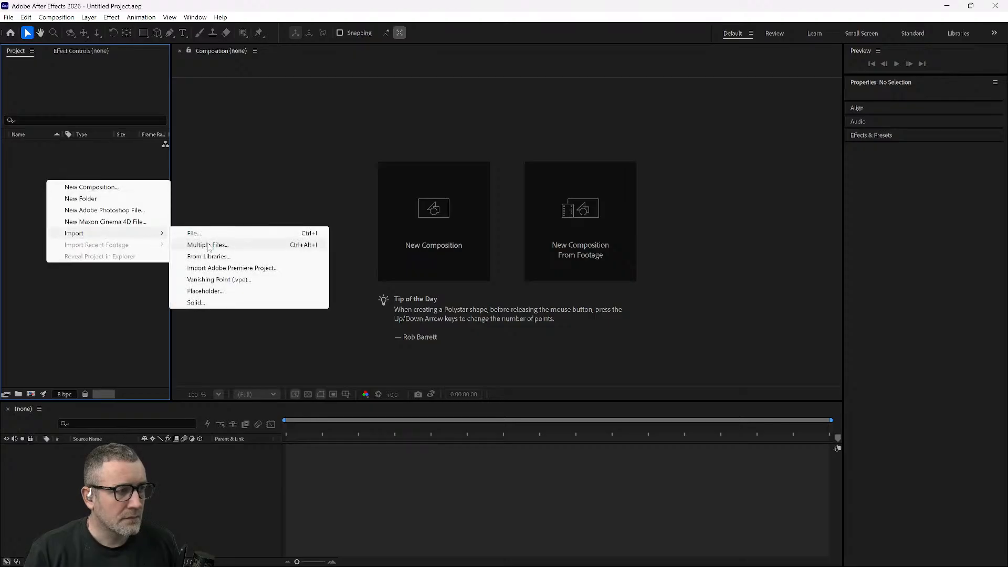
left_click(207, 246)
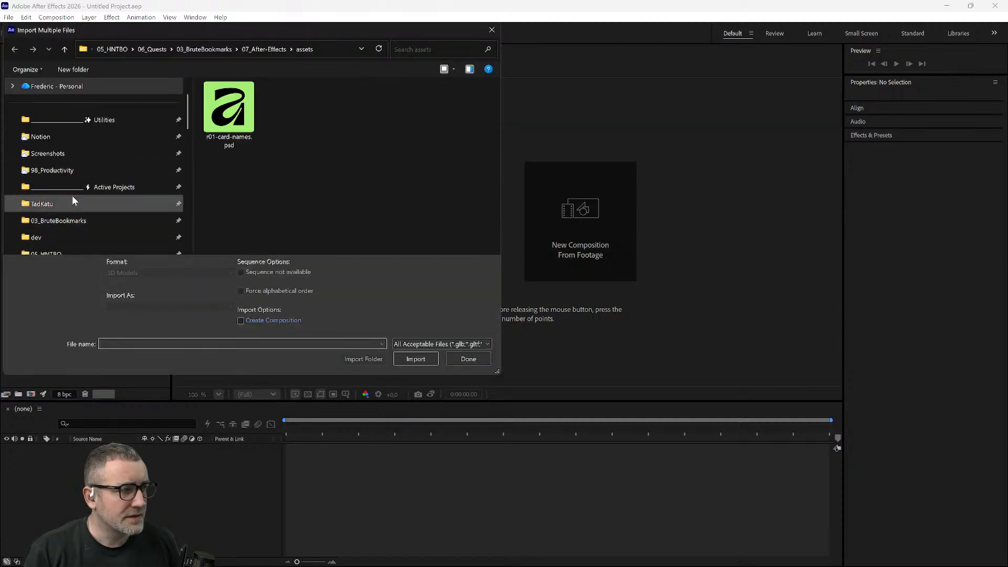
left_click(55, 204)
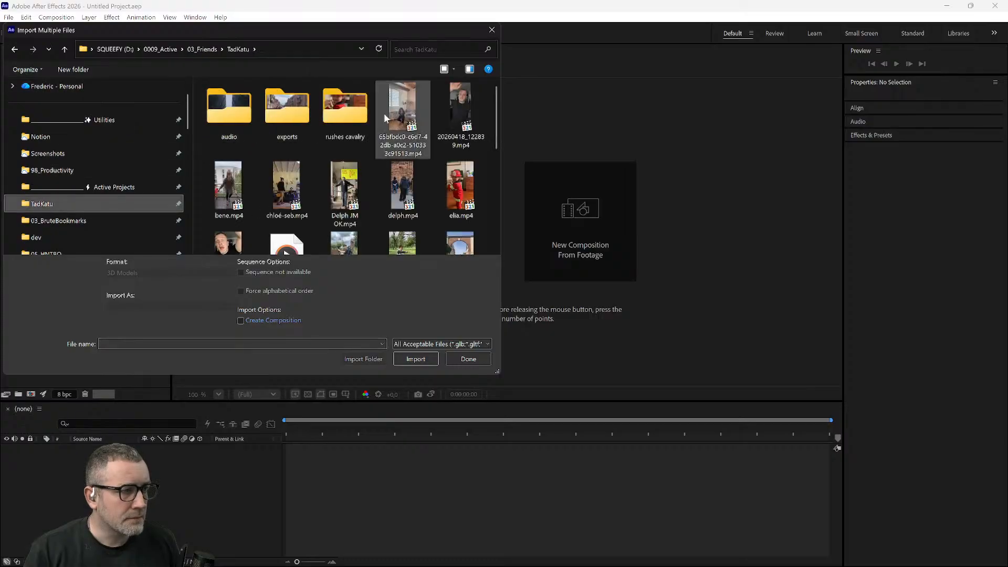
left_click(351, 111)
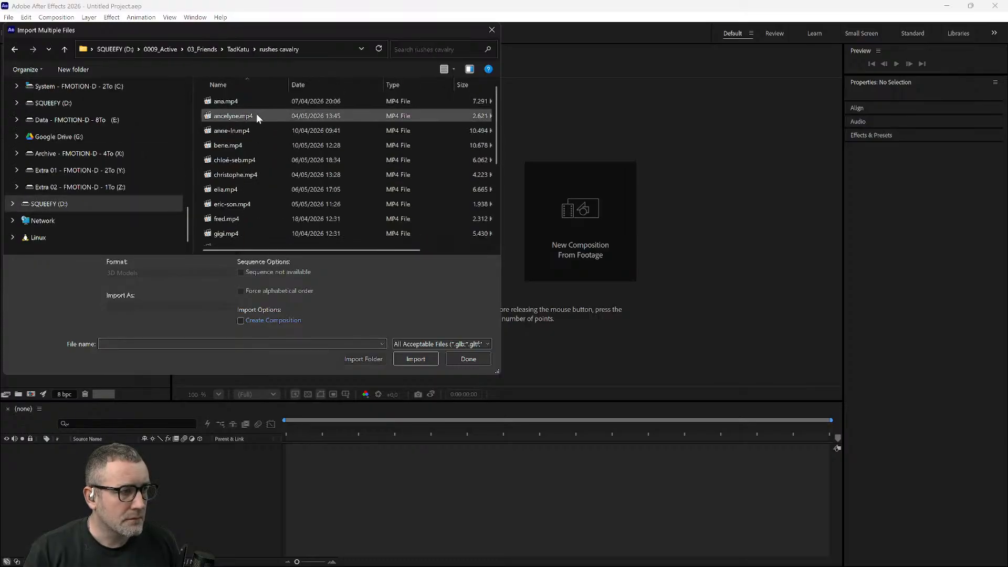
left_click(254, 115)
key("ctrl+a")
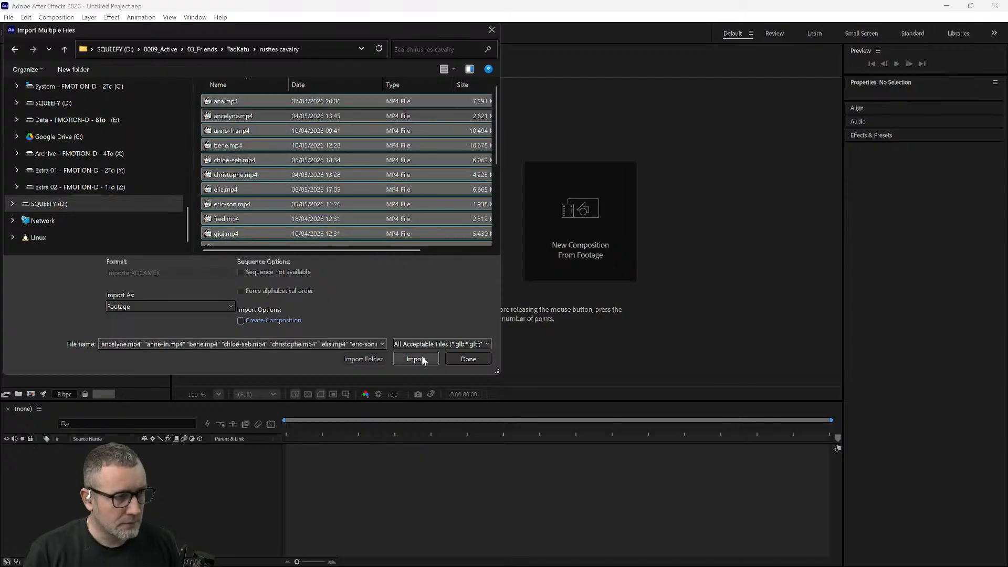
left_click(415, 359)
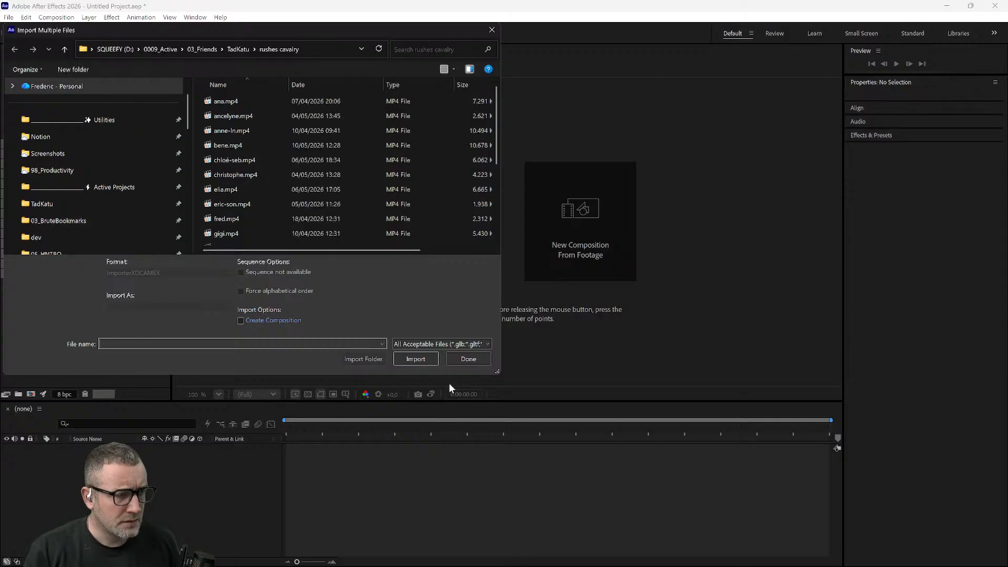
left_click(461, 362)
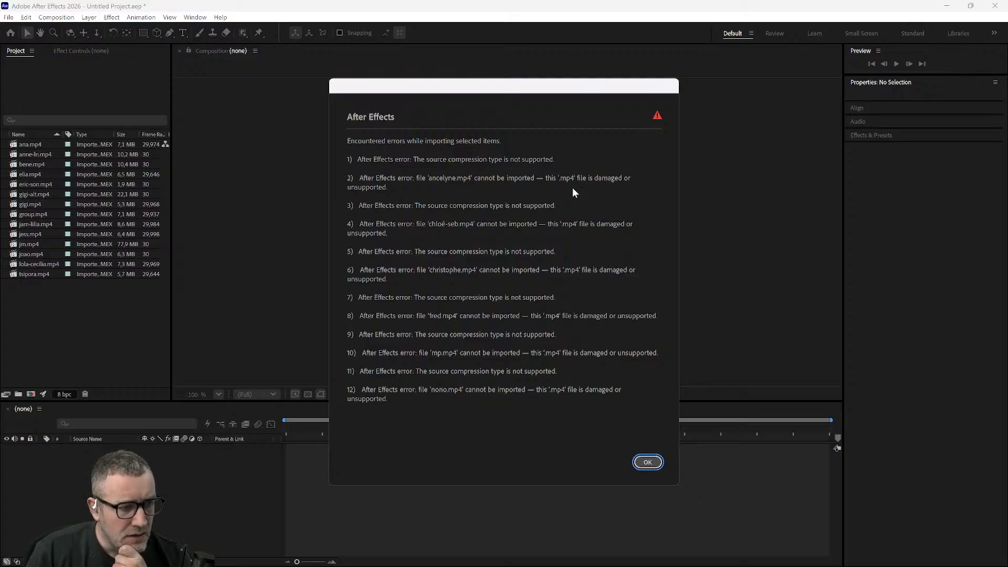
left_click(648, 463)
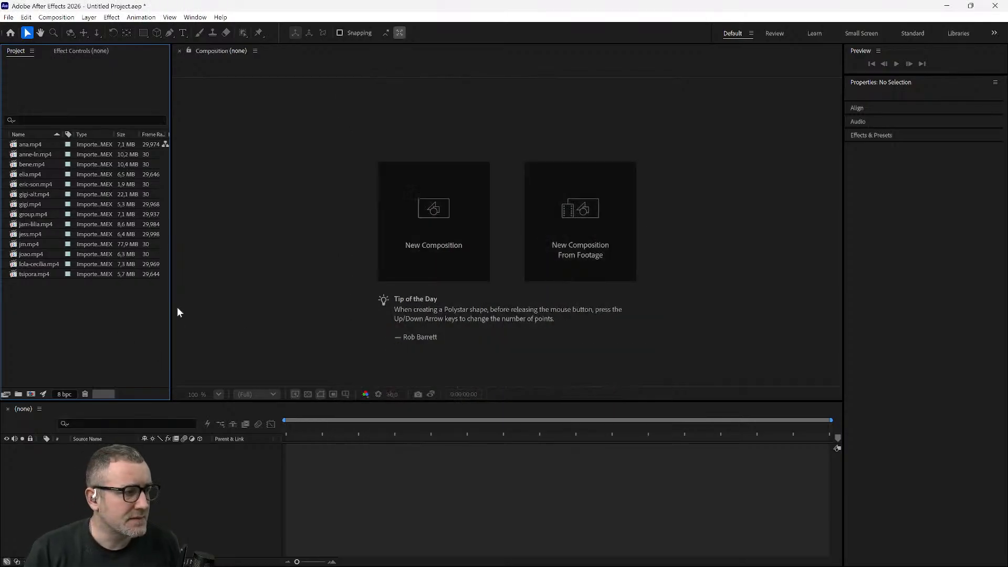
Step: Widen the project's file list to check the clips' durations, and quit After Effects without saving the project
left_click_drag(172, 306, 278, 308)
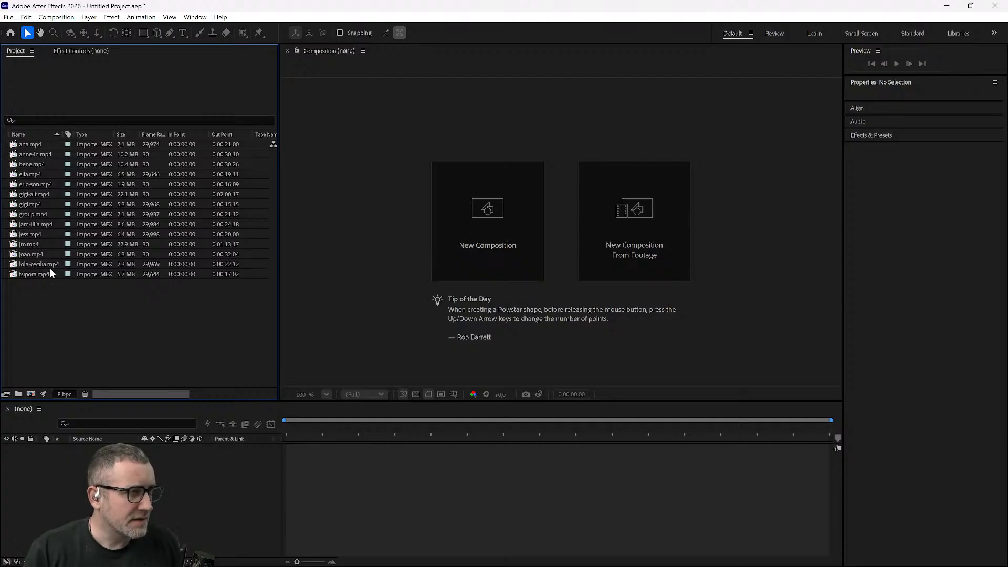
left_click(994, 6)
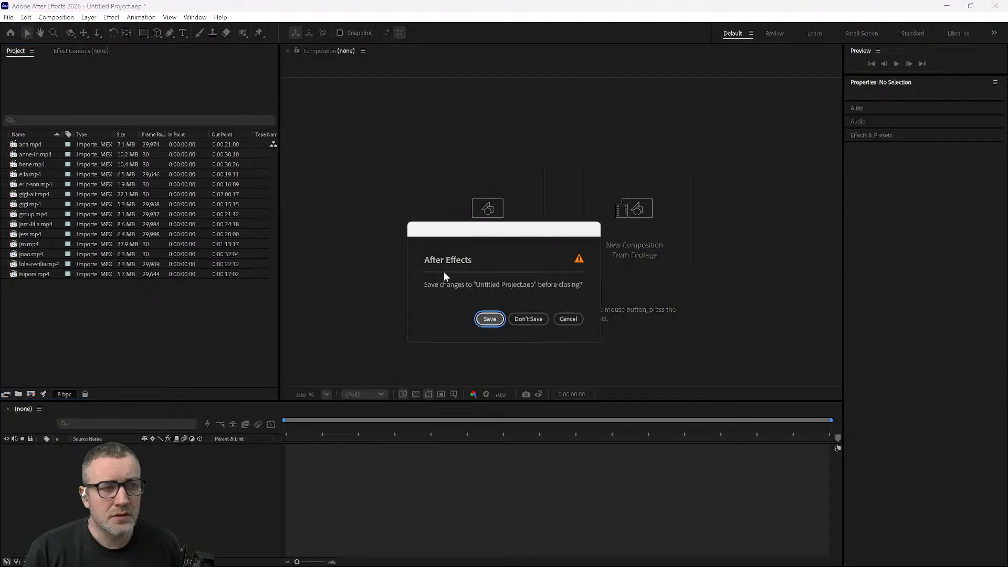
left_click(528, 318)
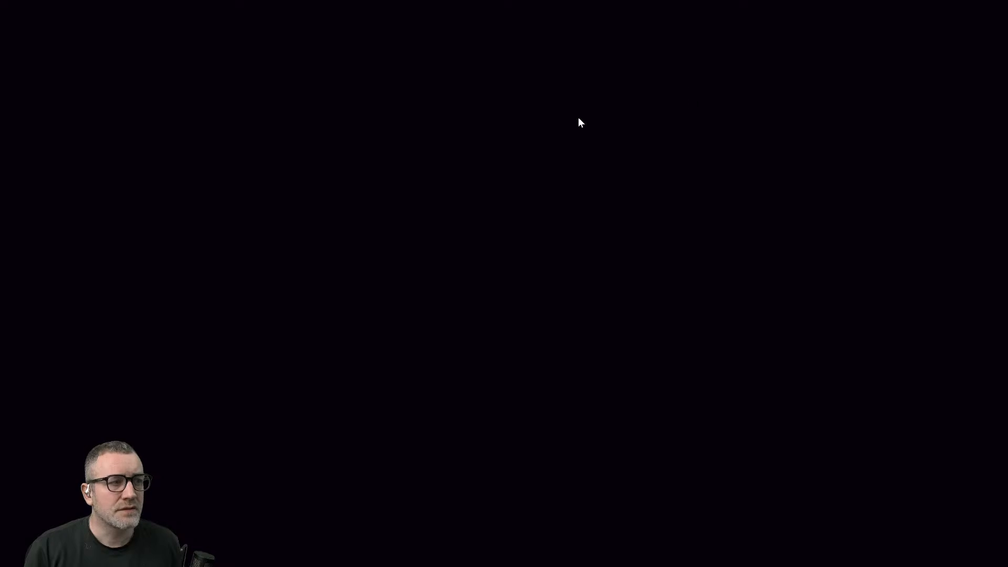
Step: Return to Cavalry and import the first ten MP4 clips of the rushes cavalry folder into 01_Footage
mouse_move(462, 566)
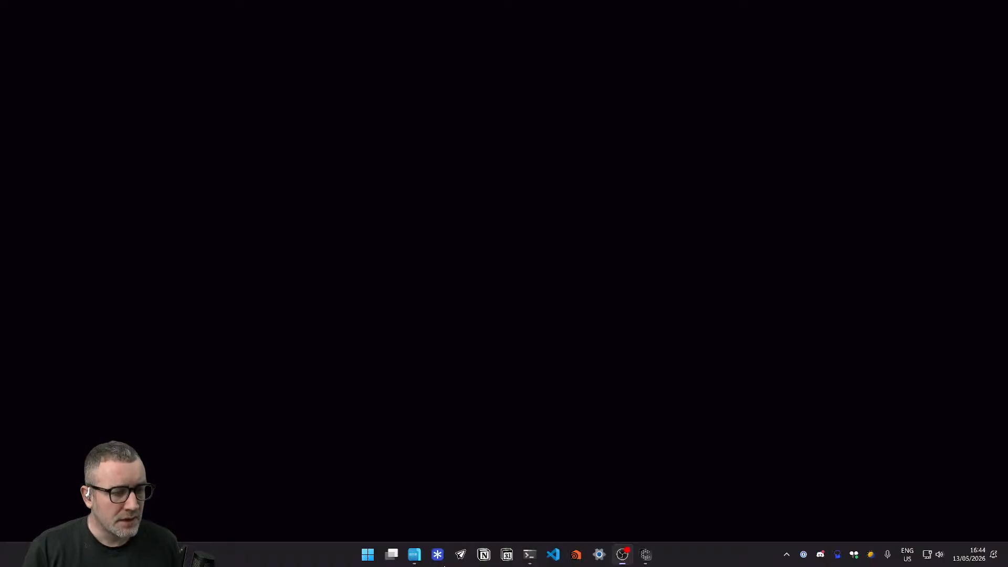
left_click(647, 560)
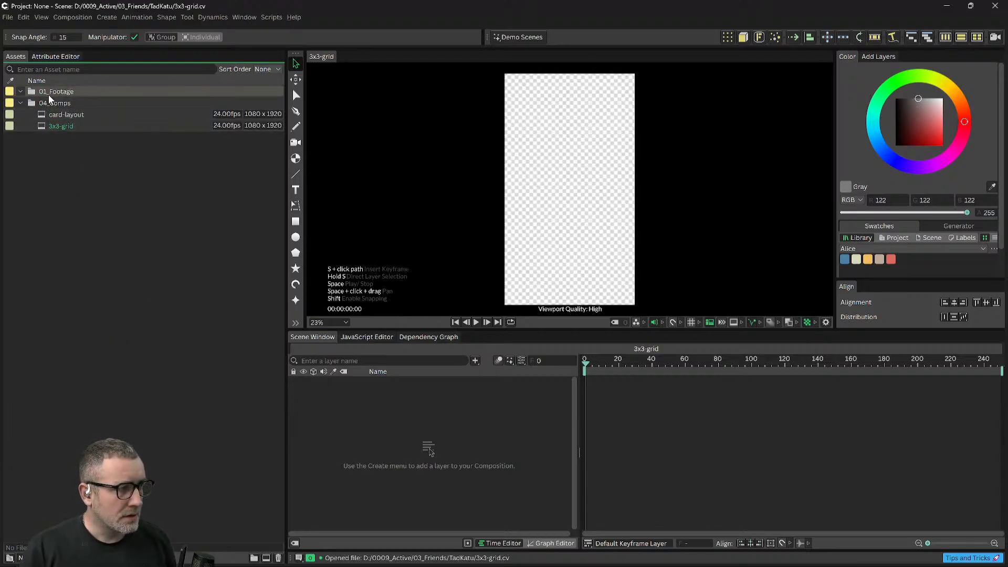
double_click(50, 97)
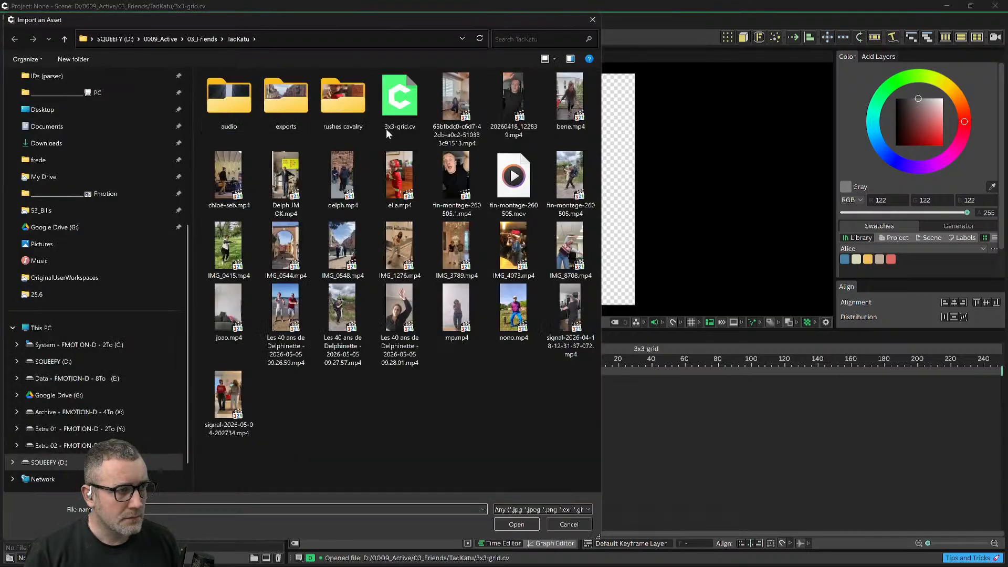
double_click(339, 110)
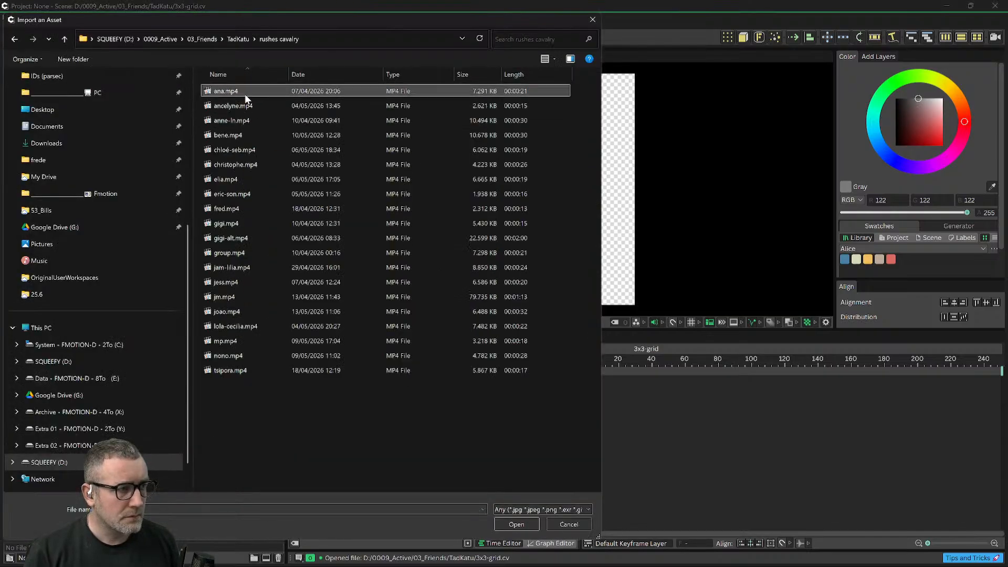
left_click(238, 108, "ctrl")
left_click(236, 122, "ctrl")
left_click(235, 135, "ctrl")
left_click(235, 151, "ctrl")
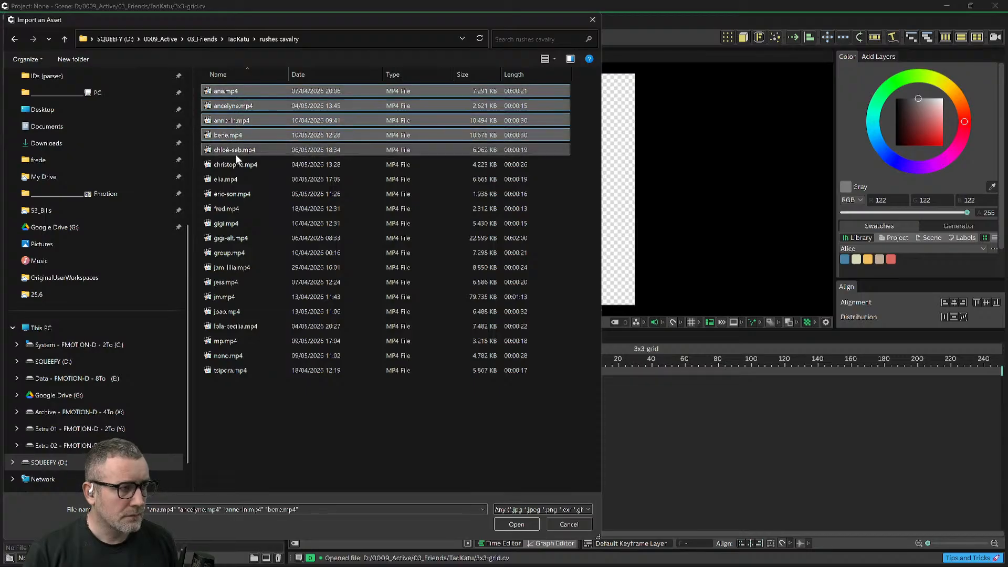
left_click(234, 166, "ctrl")
left_click(230, 179, "ctrl")
left_click(231, 194, "ctrl")
left_click(226, 208, "ctrl")
left_click(227, 223, "ctrl")
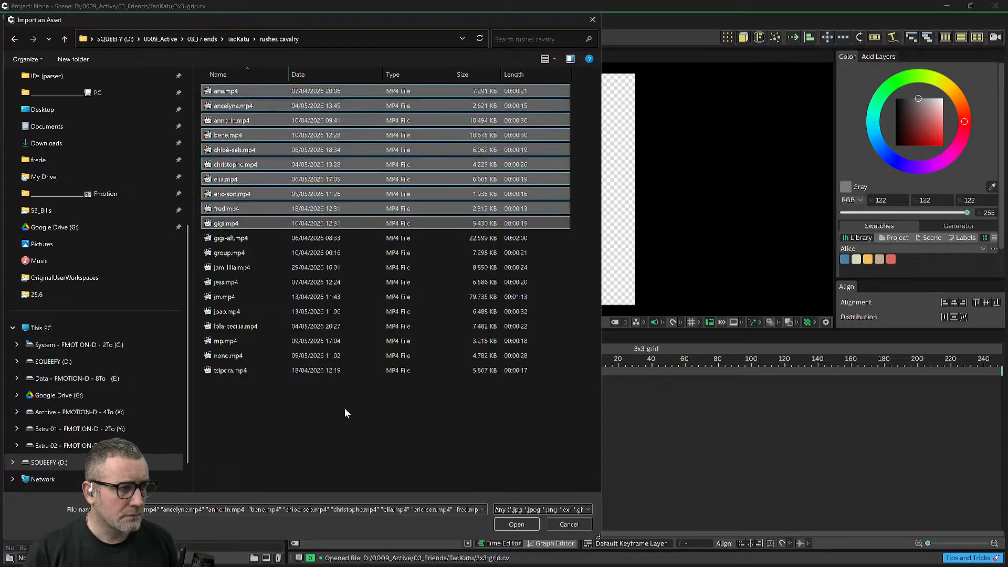
left_click(514, 524)
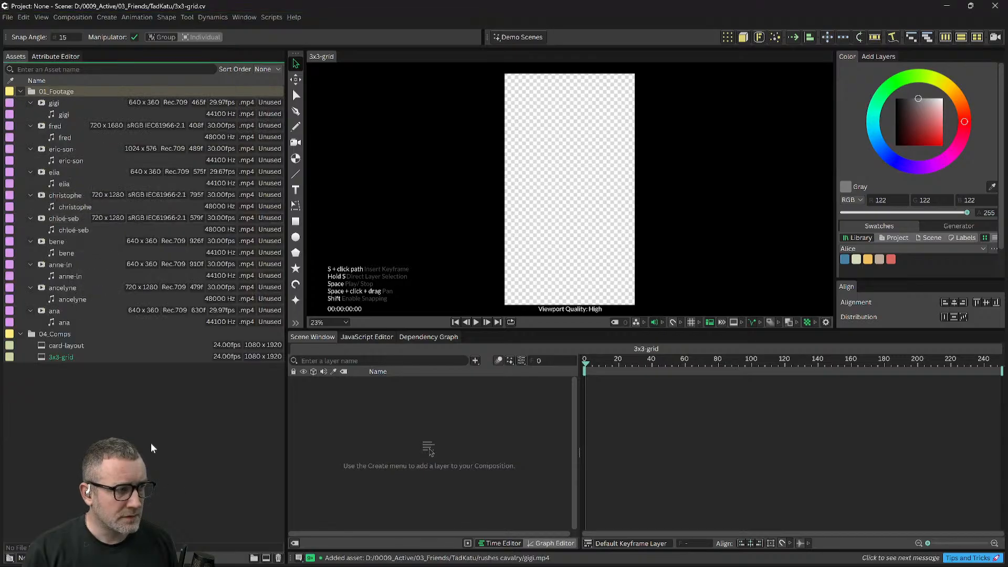
Step: Collapse all ten imported clips in 01_Footage so their audio tracks are hidden, and save the scene
left_click(31, 103)
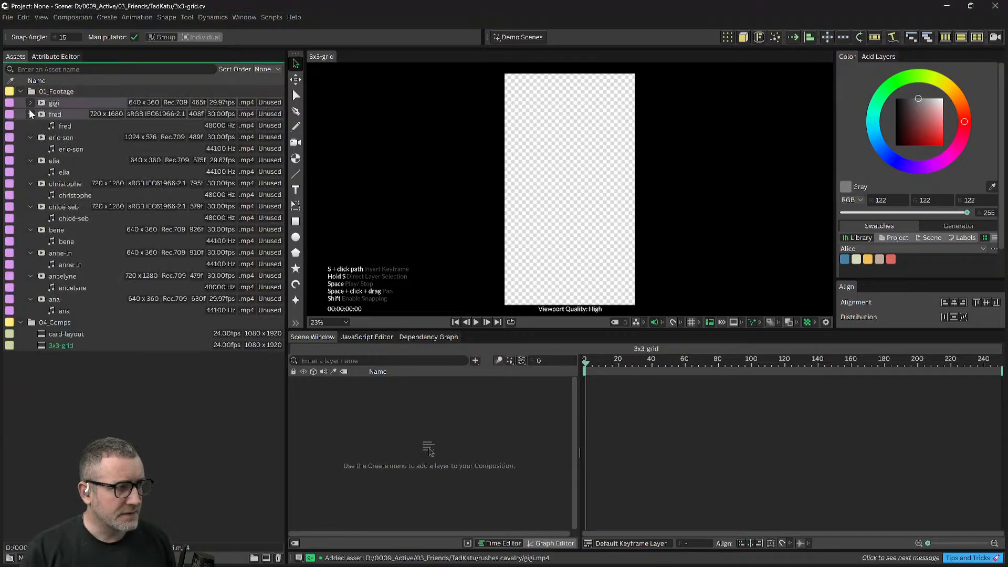
left_click(30, 114)
left_click(30, 126)
left_click(31, 137)
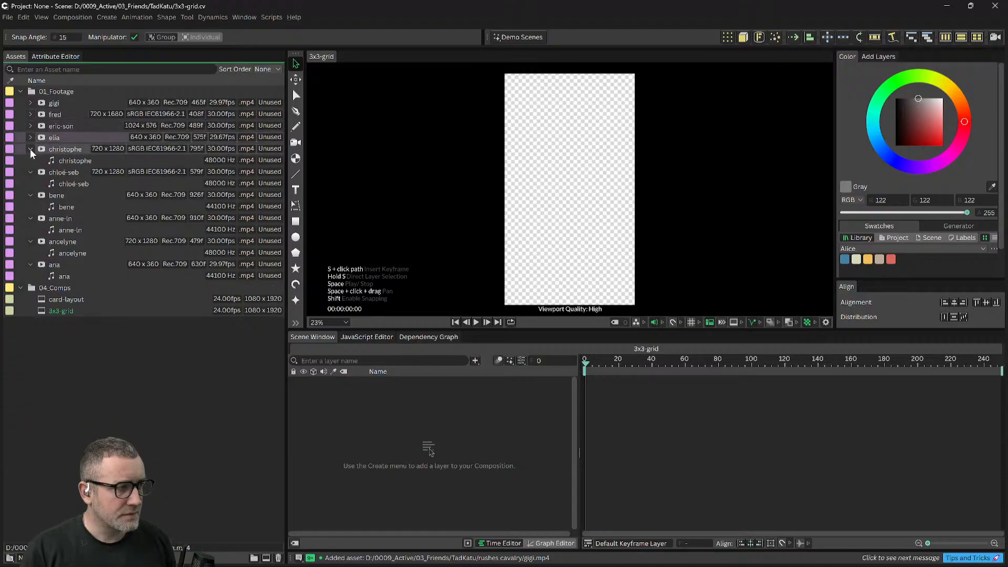
left_click(30, 149)
left_click(31, 160)
left_click(31, 172)
left_click(30, 184)
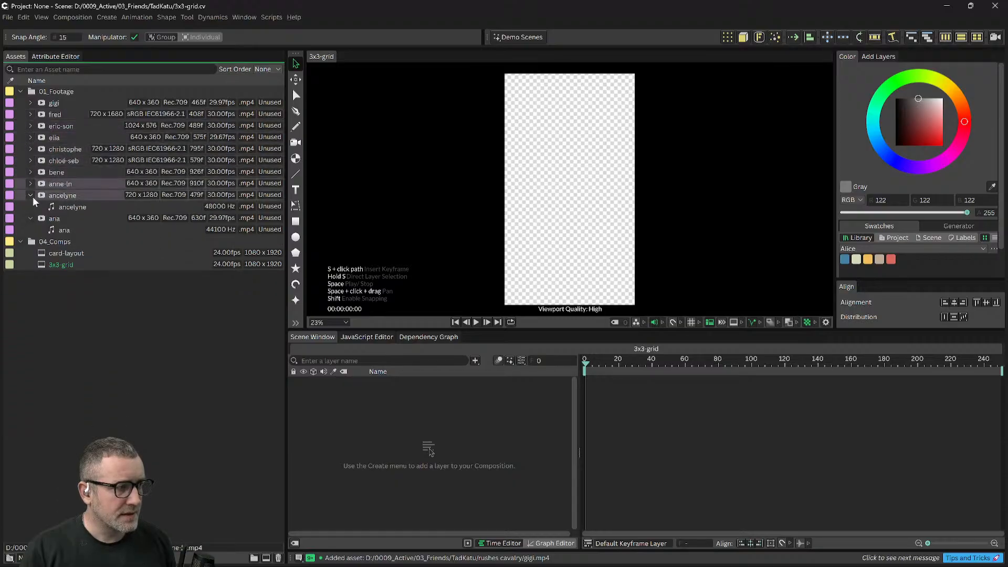
left_click(30, 195)
left_click(31, 207)
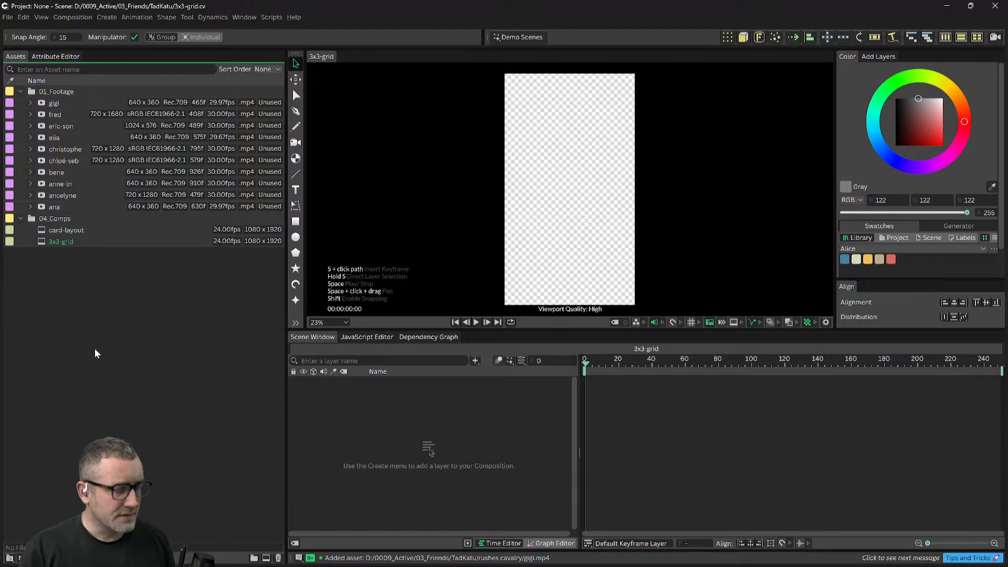
key("ctrl+s")
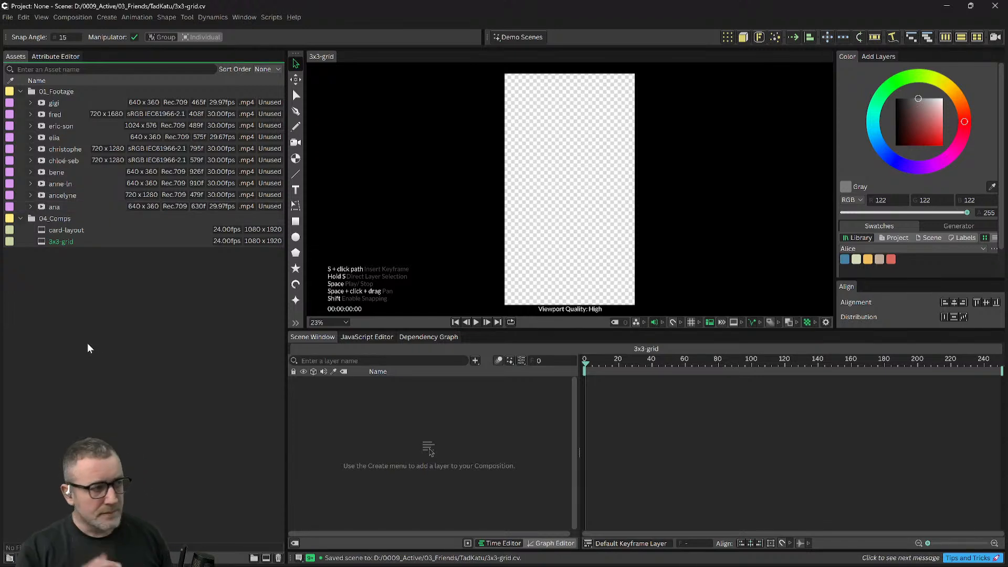
Step: Switch to the Excalidraw stream outline, move the Color array note above the Test Layouts heading, and shift that heading with its remaining note down
key("ctrl+super+Left")
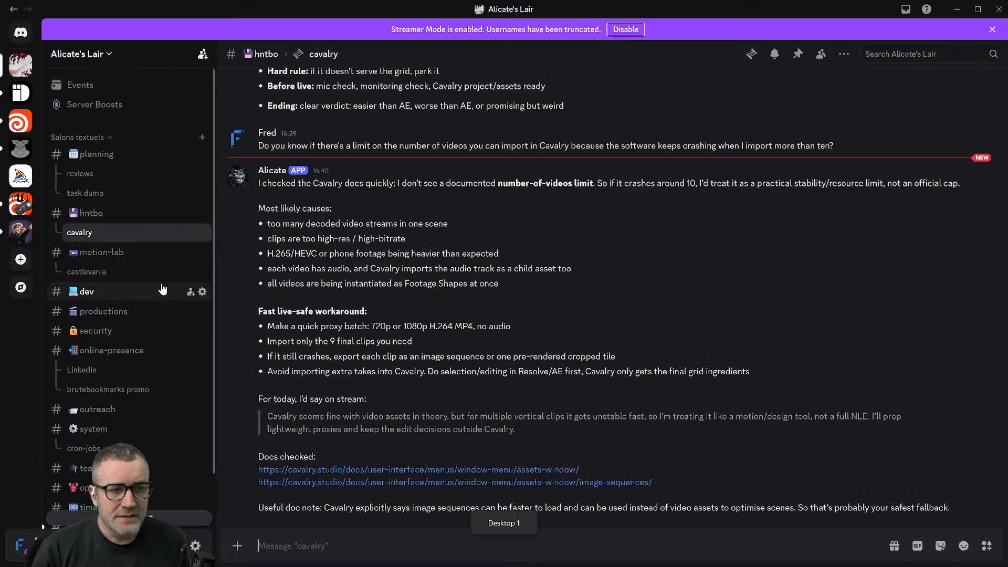
key("alt+Tab")
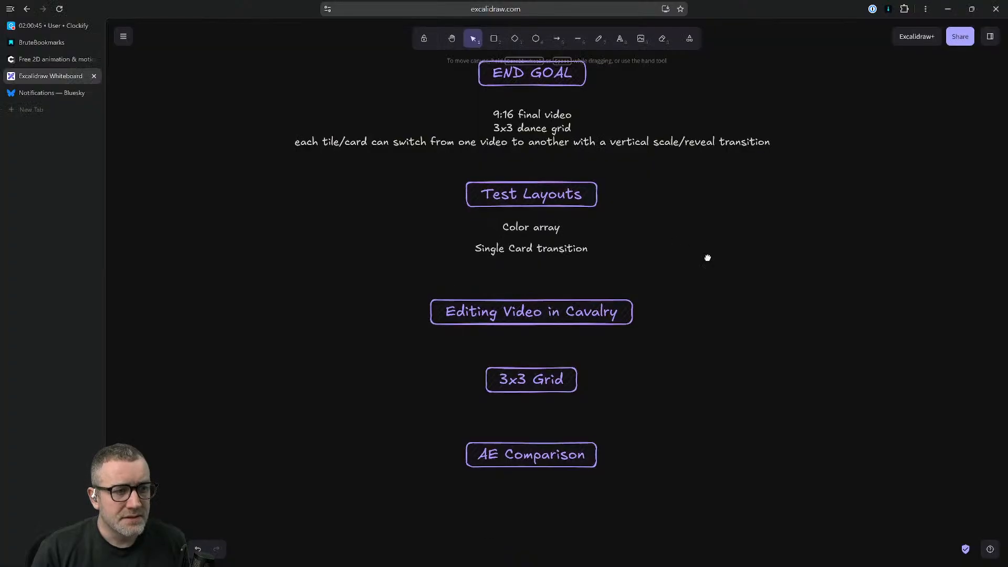
scroll(707, 256, "up", 2)
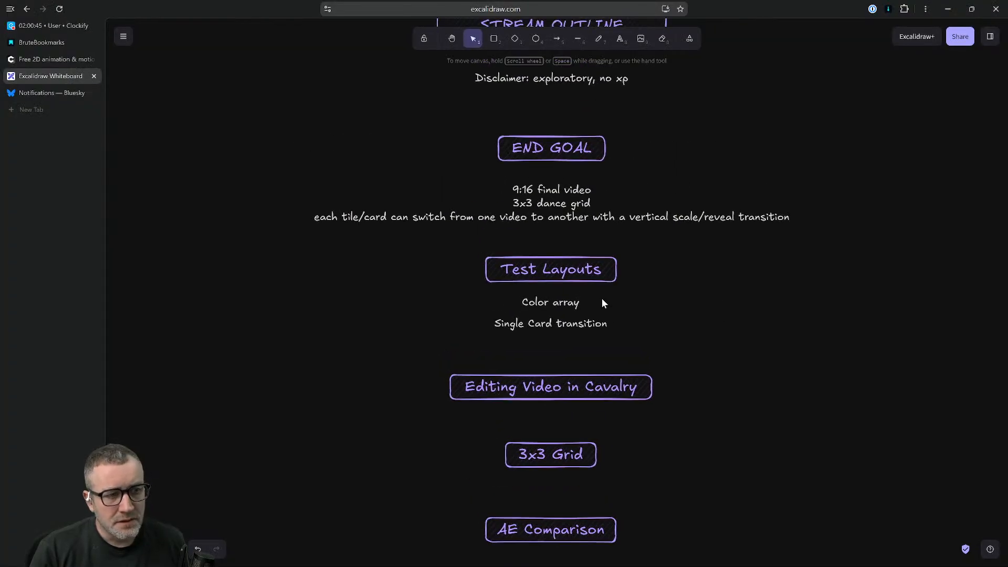
scroll(628, 314, "down", 1)
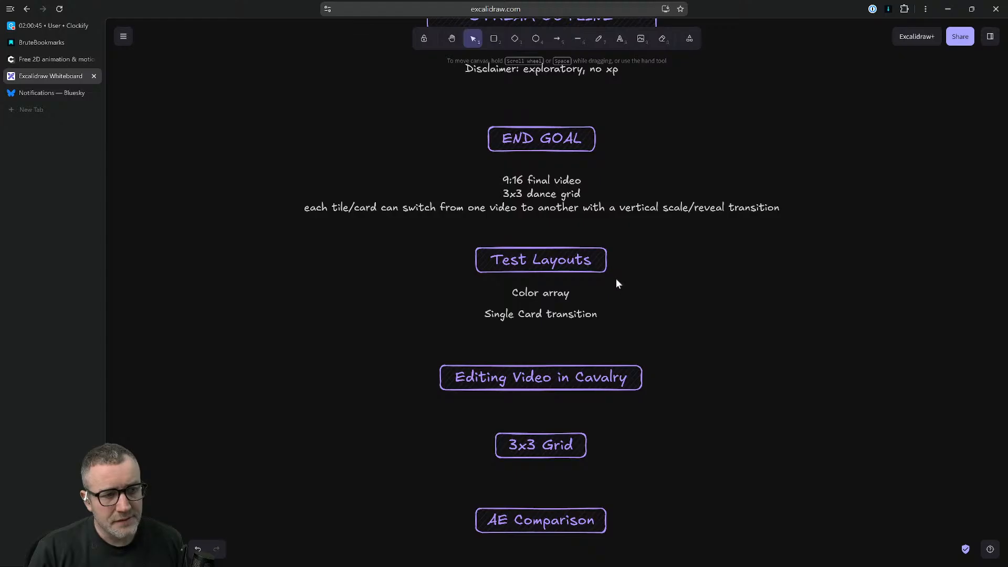
scroll(635, 300, "up", 1)
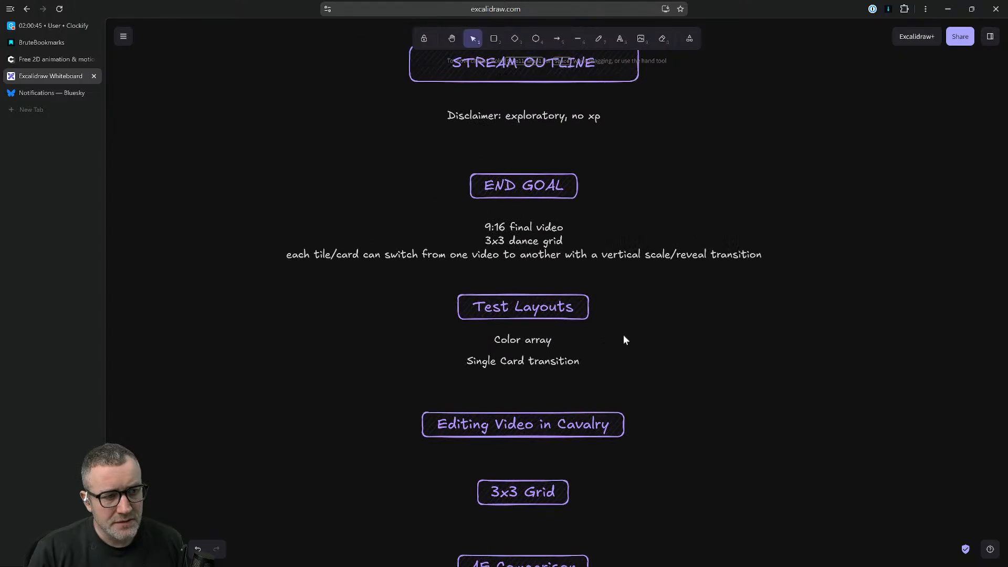
left_click(534, 345)
left_click_drag(534, 344, 528, 282)
left_click_drag(611, 333, 432, 272)
left_click_drag(513, 279, 514, 302)
scroll(650, 337, "up", 1)
left_click_drag(630, 382, 400, 279)
left_click_drag(517, 309, 515, 313)
left_click(641, 329)
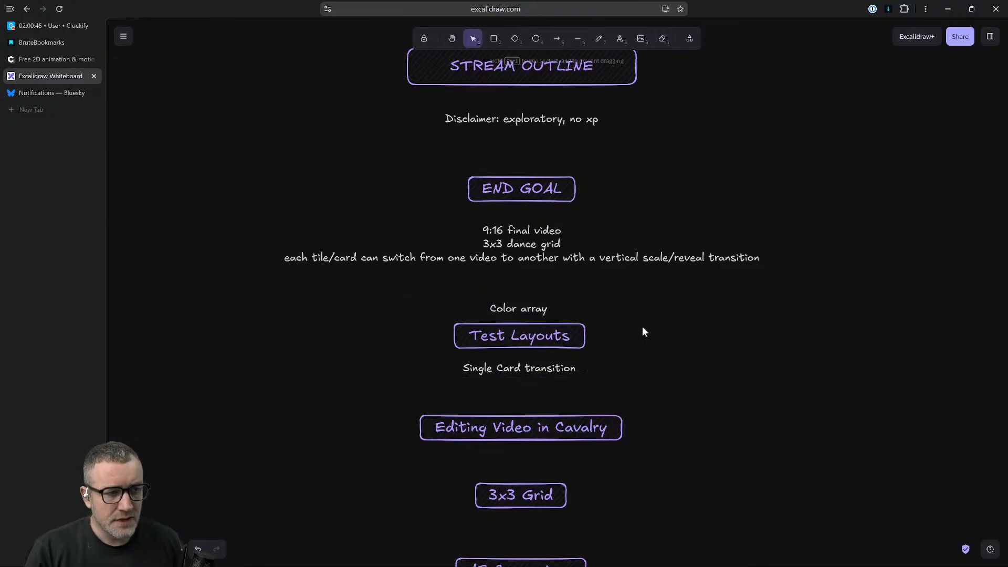
Step: Return to Cavalry, narrow the asset list, and search all addable layer types for "array"
key("ctrl+super+Right")
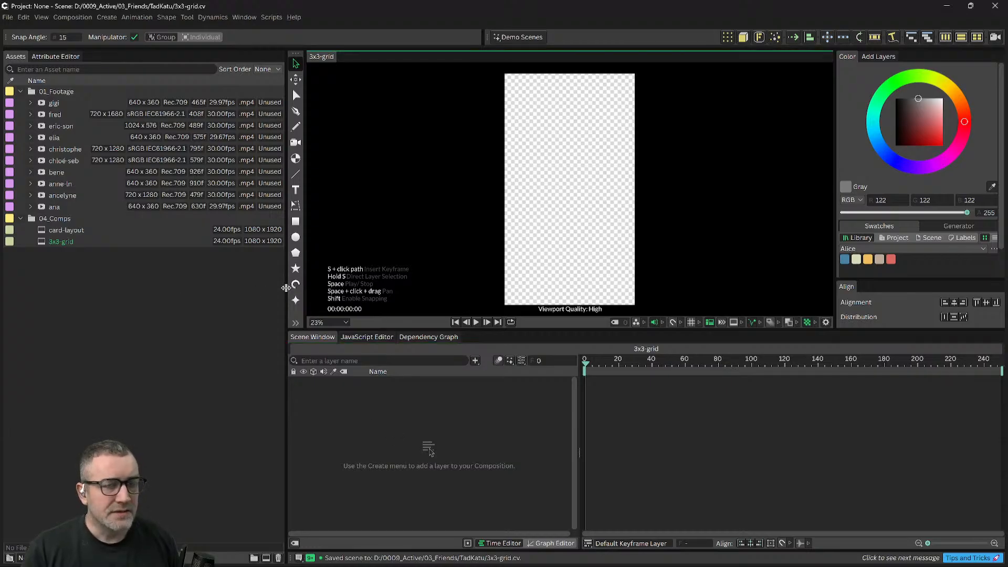
left_click_drag(286, 288, 251, 288)
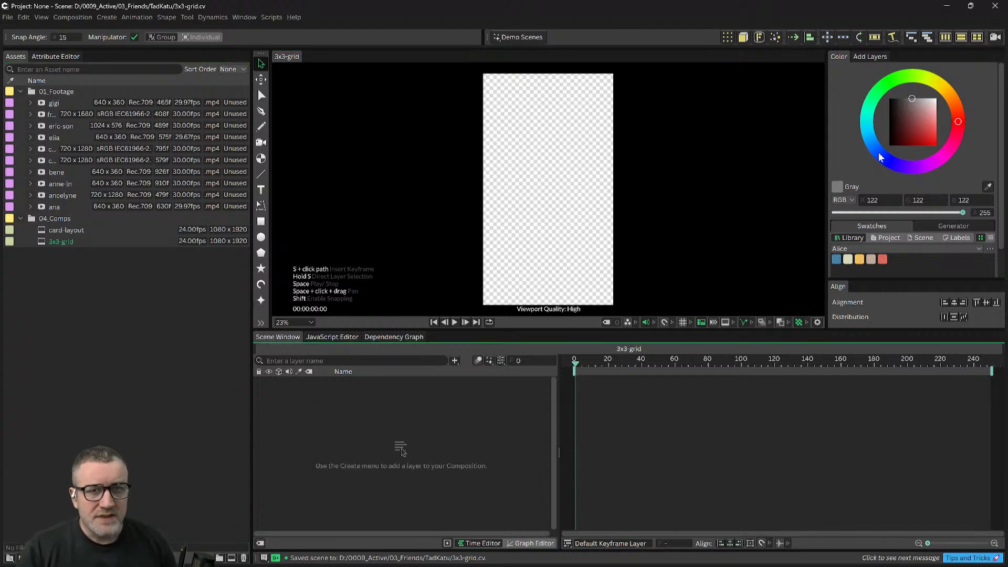
left_click(874, 58)
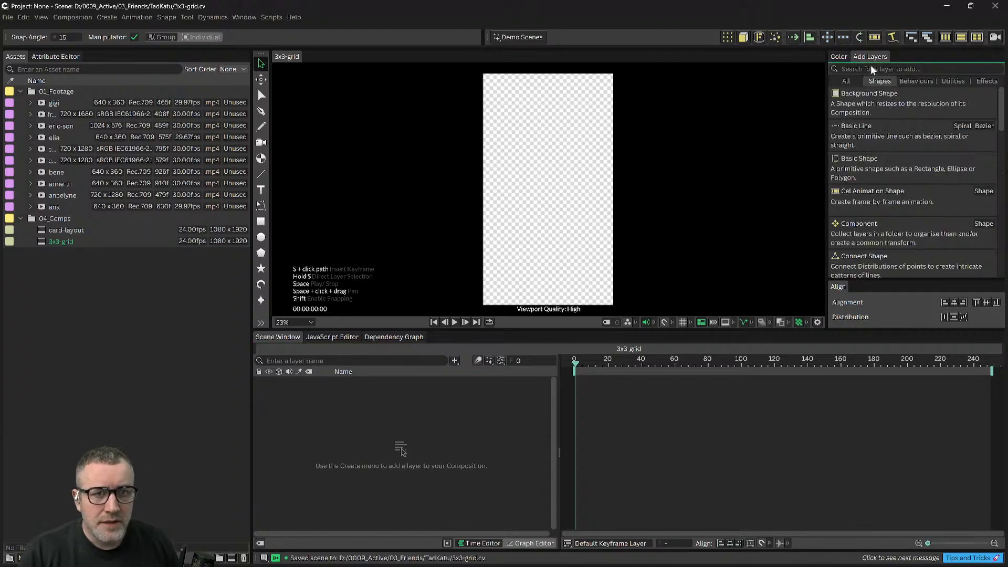
type("colo")
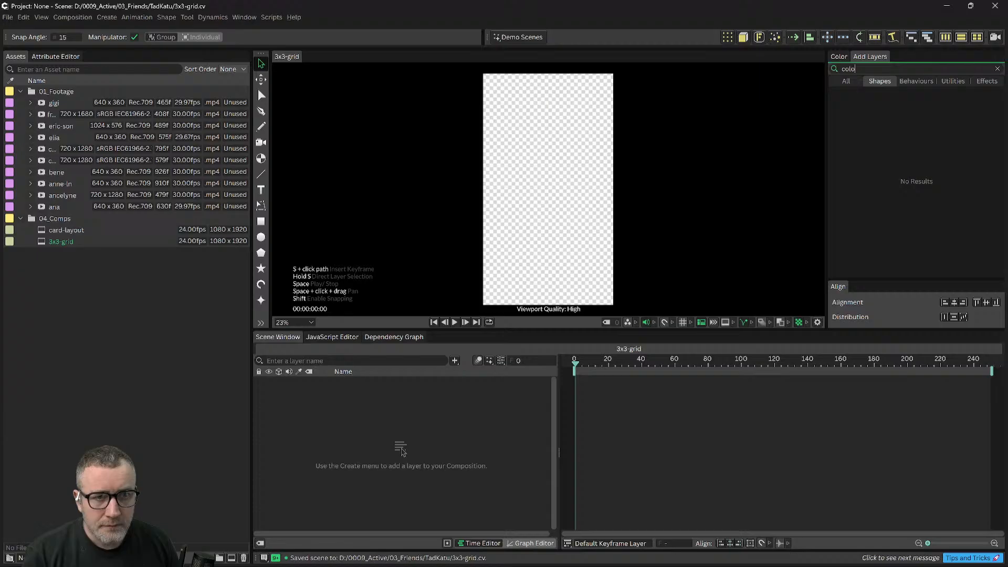
key("BackSpace")
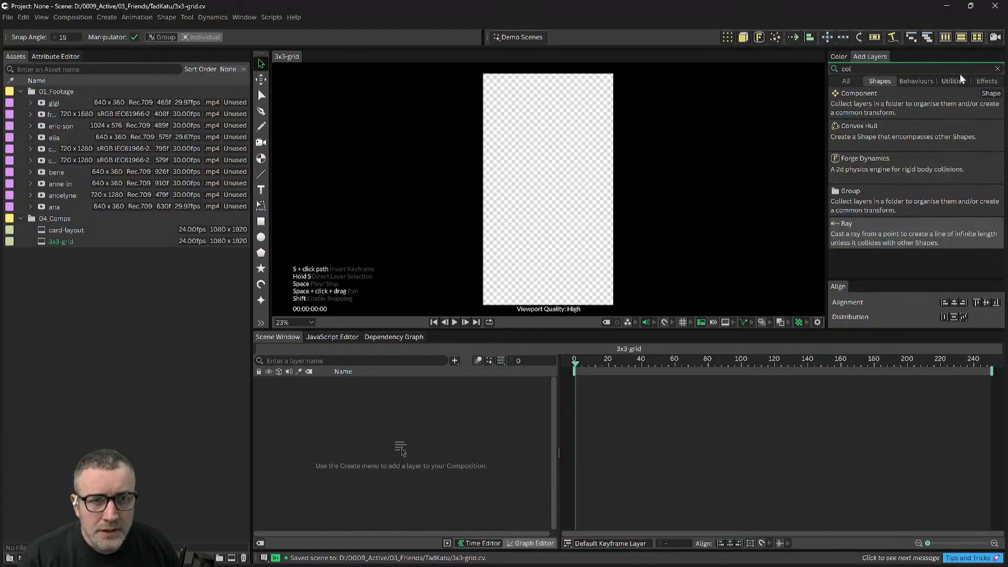
key("ctrl+a")
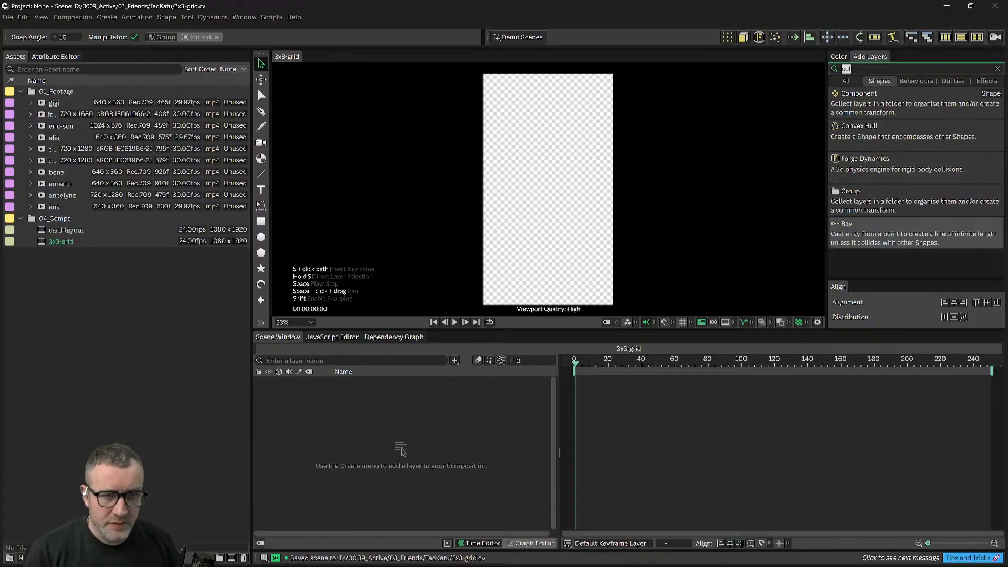
type("arr")
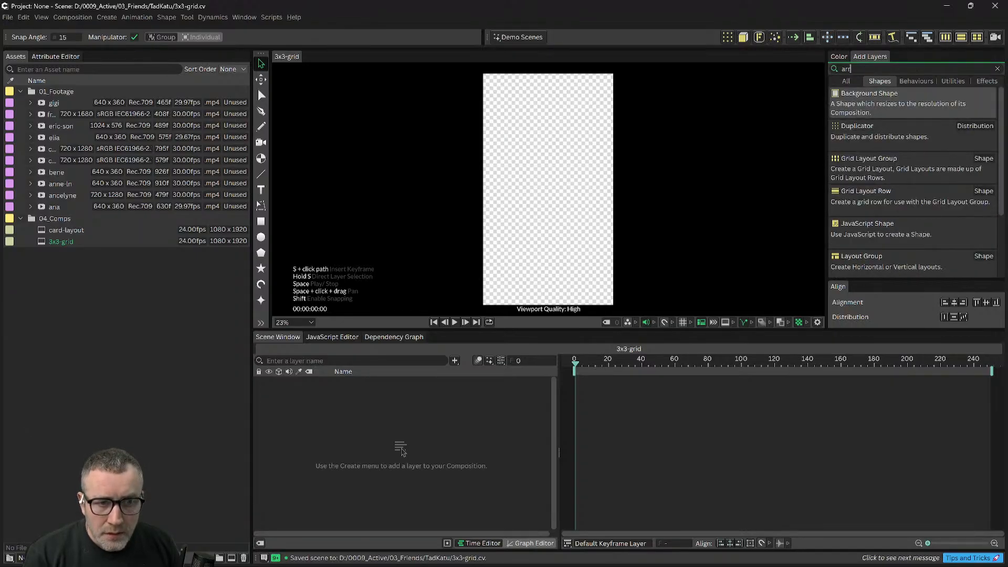
type("ay")
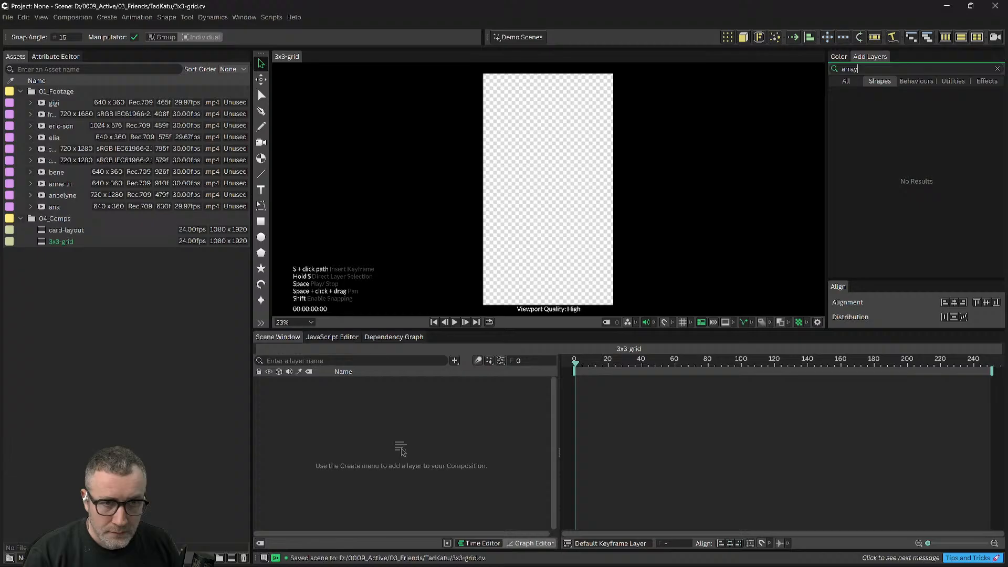
key("BackSpace")
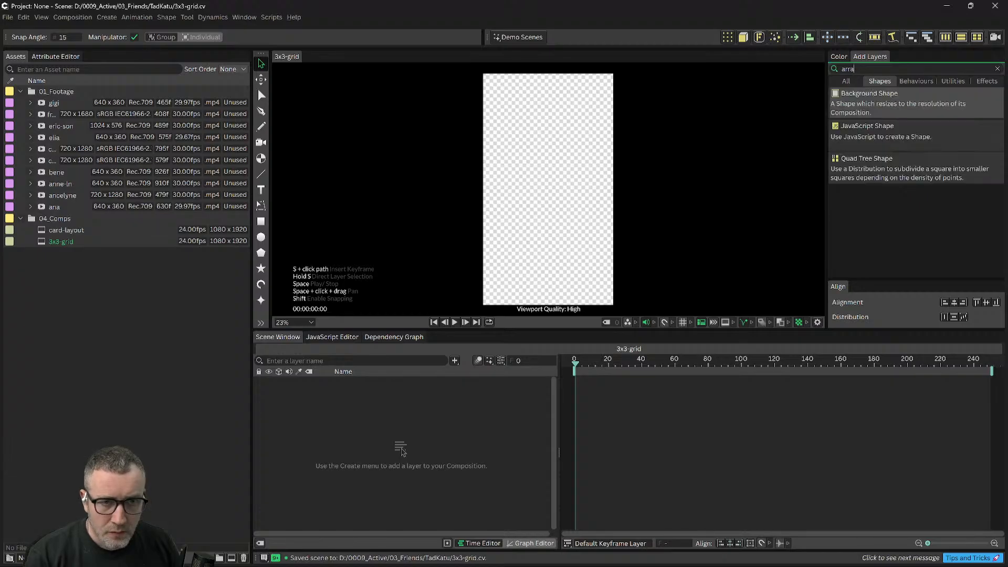
left_click(846, 82)
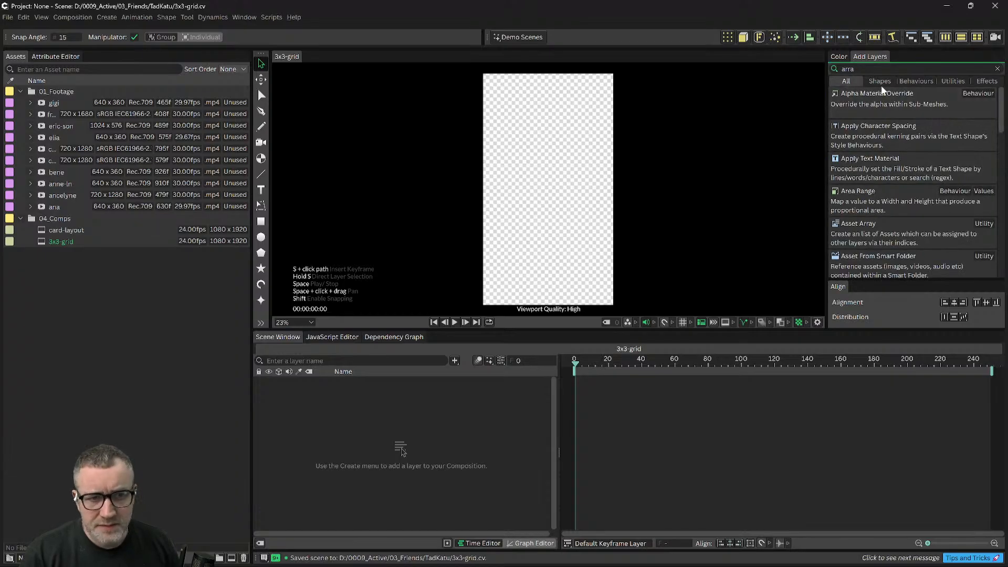
type("y")
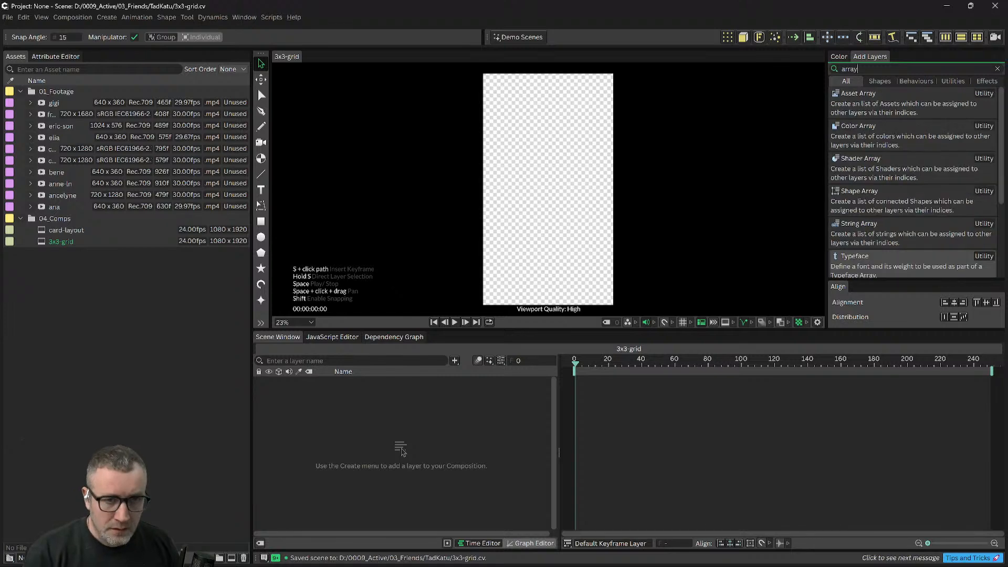
Step: Open the card-layout composition and add a Color Array utility to it
mouse_move(897, 149)
left_mouse_down()
mouse_move(856, 130)
mouse_move(514, 399)
mouse_move(766, 220)
mouse_move(900, 150)
left_mouse_up()
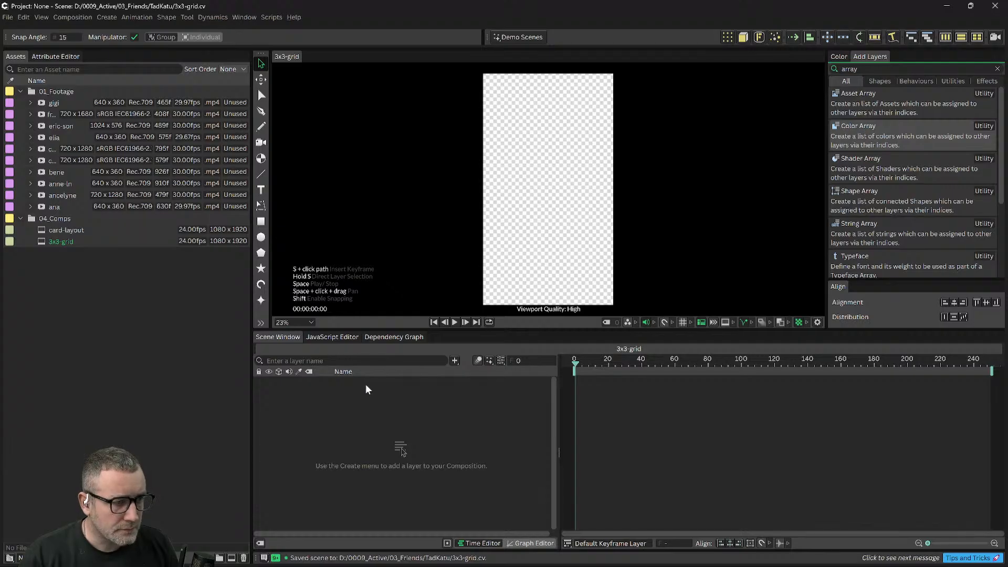
double_click(56, 232)
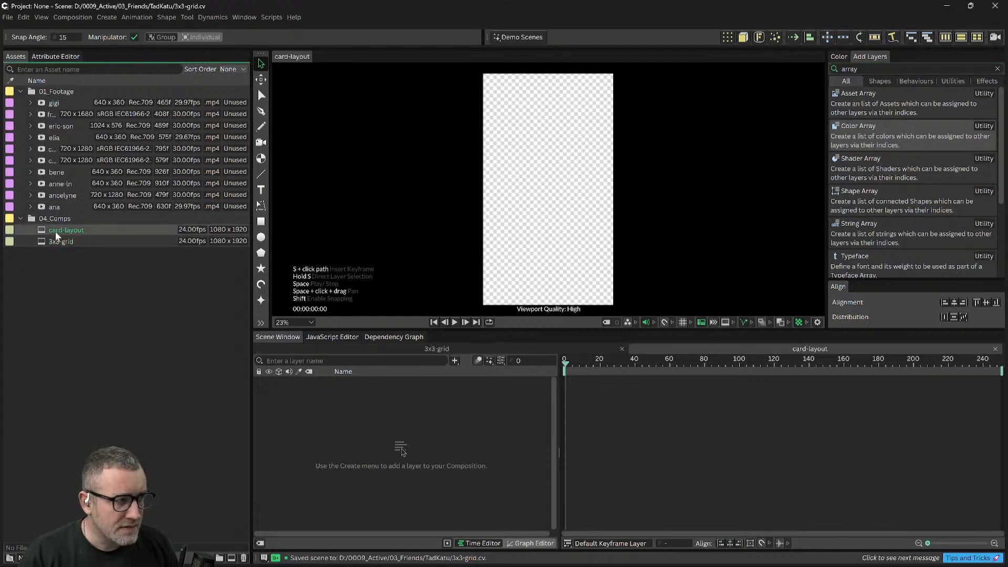
left_click_drag(869, 128, 348, 415)
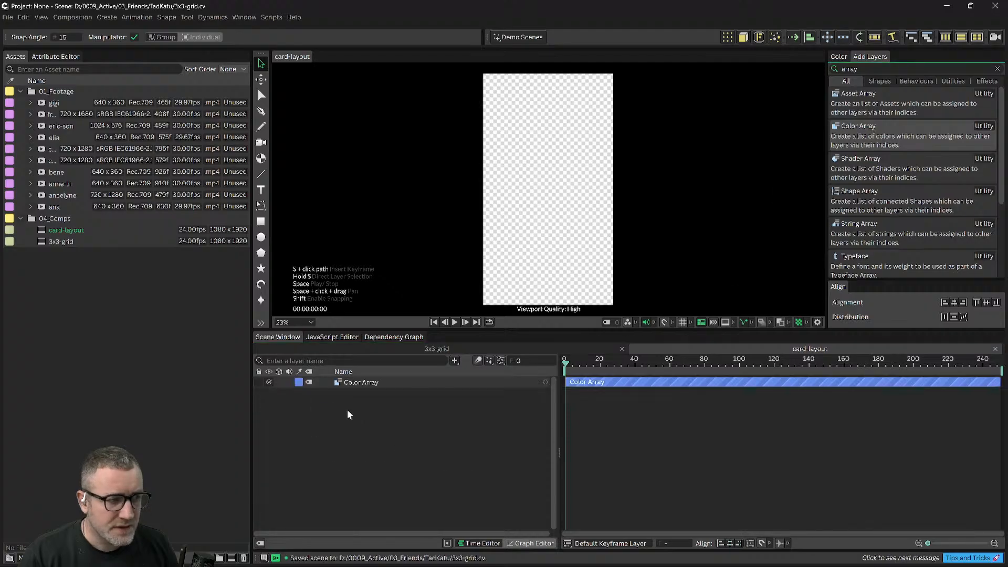
Step: Add four more color entries to the Color Array, making five in all
left_click(344, 383)
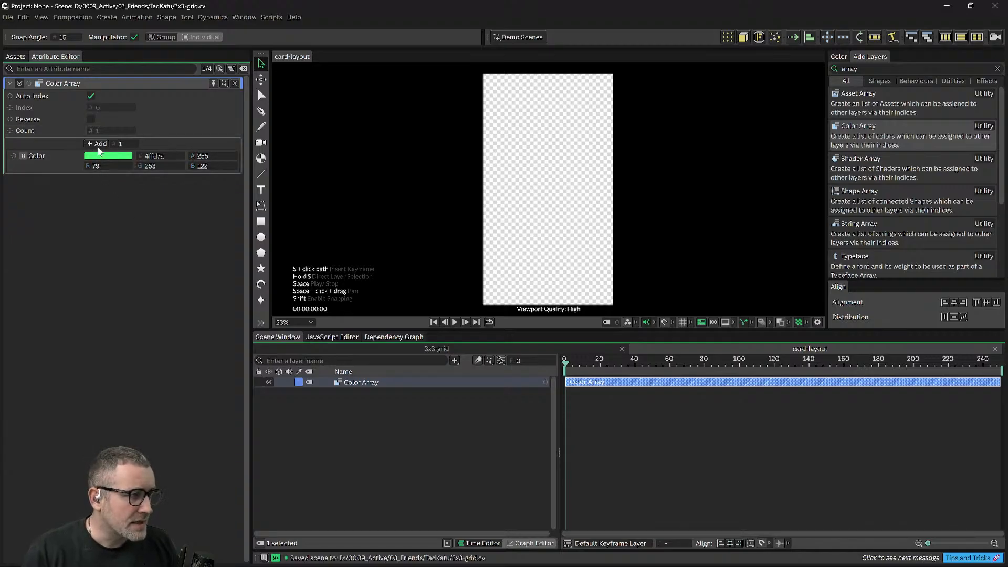
left_click(99, 146)
left_click(98, 146)
left_click(98, 147)
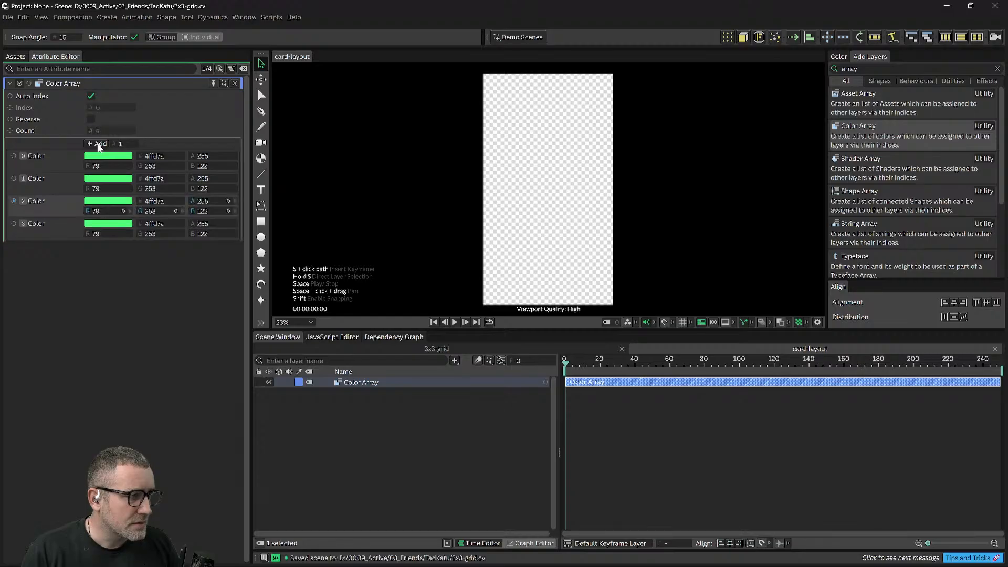
left_click(98, 147)
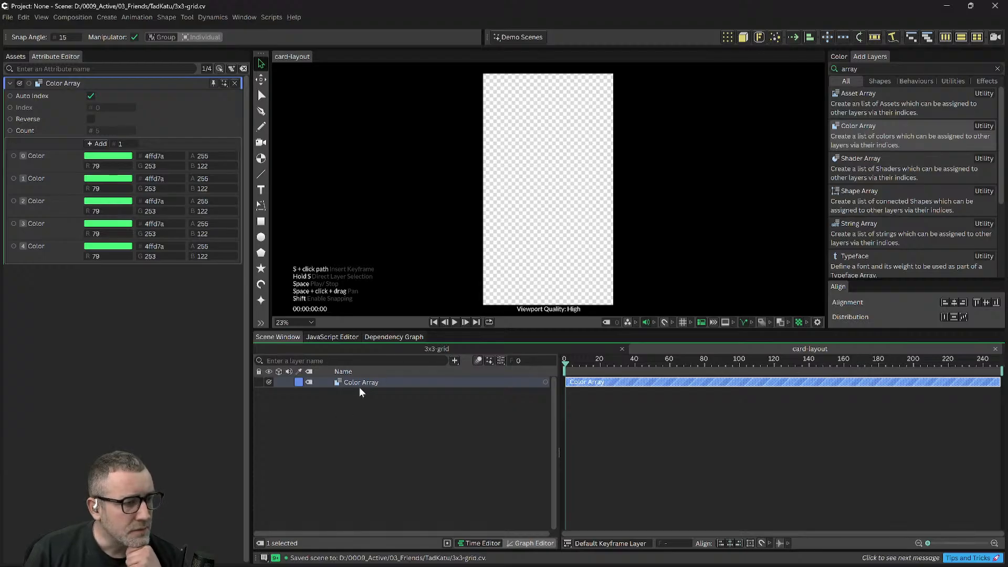
Step: Place the Color Array layer as a node in the Dependency Graph and return to the composition's layer list
left_click(383, 337)
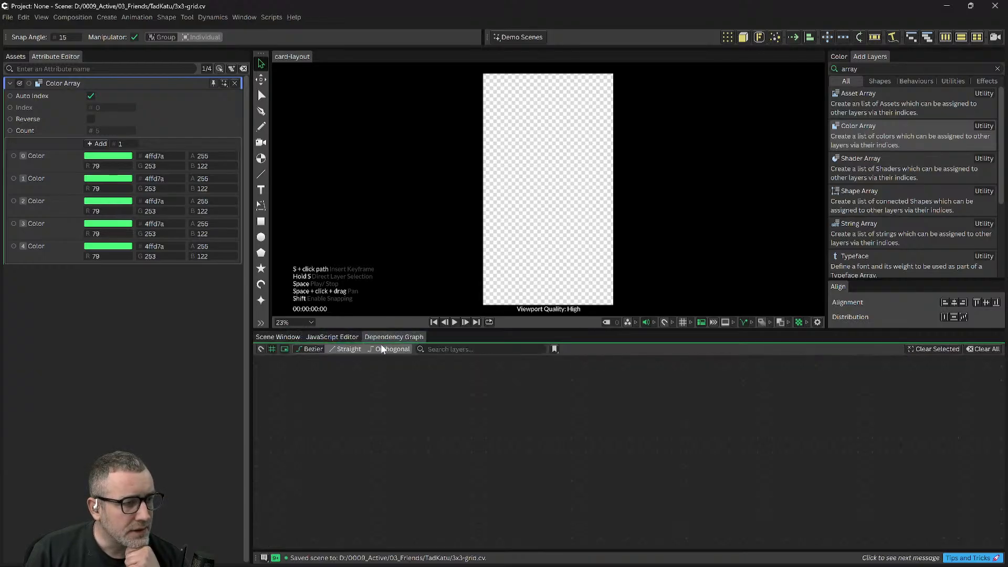
left_click(288, 337)
left_click_drag(323, 388, 416, 446)
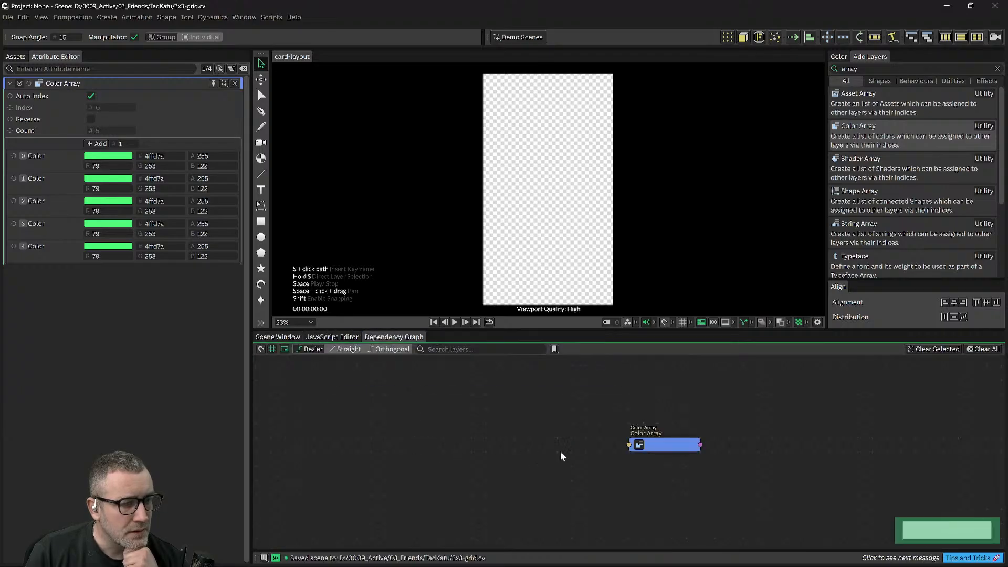
scroll(712, 432, "down", 2)
left_click_drag(678, 443, 630, 445)
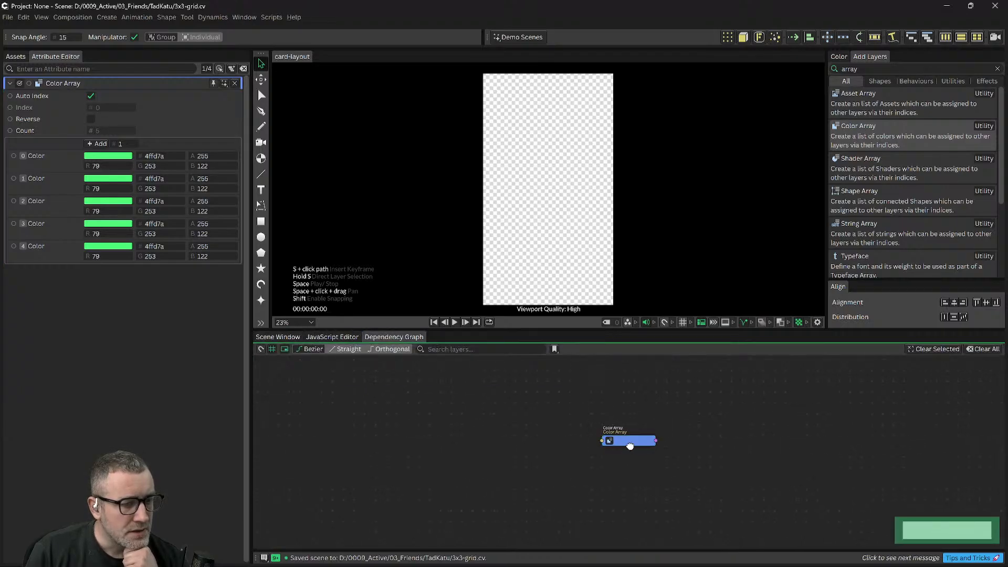
left_click_drag(532, 418, 514, 417)
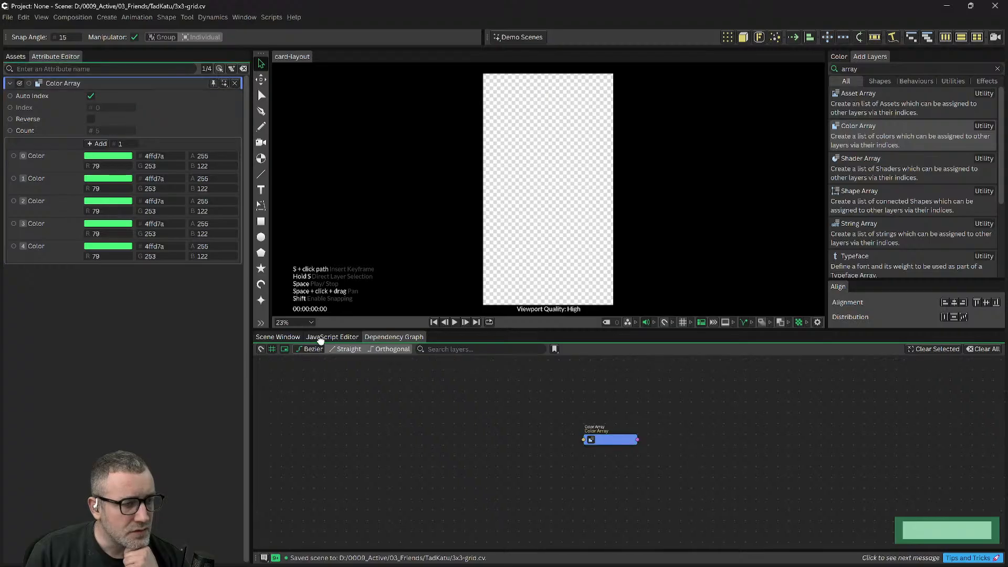
left_click(280, 338)
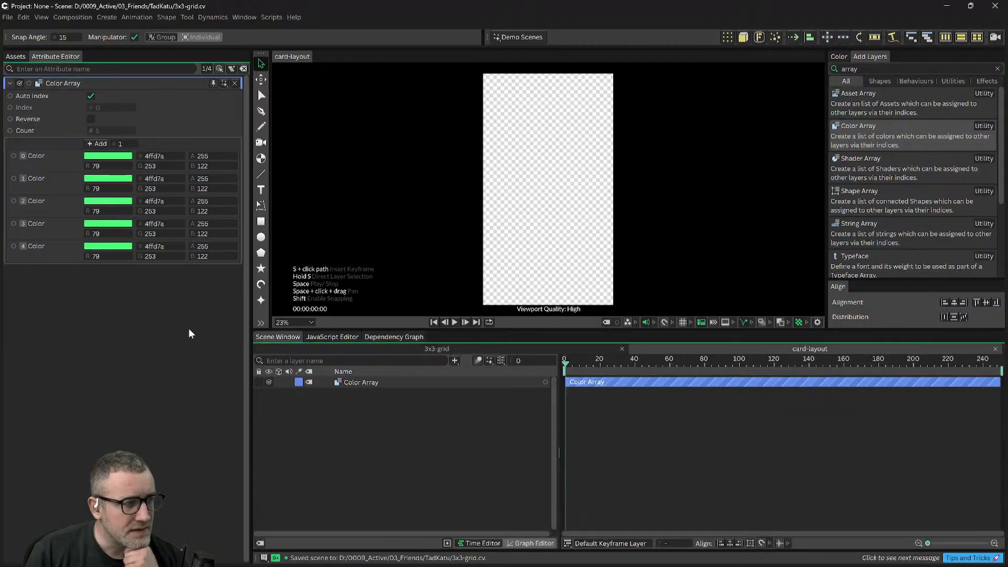
Step: Set color 0 of the Color Array to a pure medium green, 00b80d
left_click(96, 158)
mouse_move(126, 242)
left_mouse_down()
mouse_move(128, 261)
mouse_move(90, 264)
mouse_move(115, 285)
left_mouse_up()
left_click_drag(81, 213, 85, 207)
mouse_move(116, 267)
left_mouse_down()
mouse_move(105, 257)
mouse_move(117, 257)
left_mouse_up()
left_click_drag(87, 210, 80, 214)
mouse_move(118, 257)
left_mouse_down()
mouse_move(110, 247)
mouse_move(127, 264)
mouse_move(118, 284)
left_mouse_up()
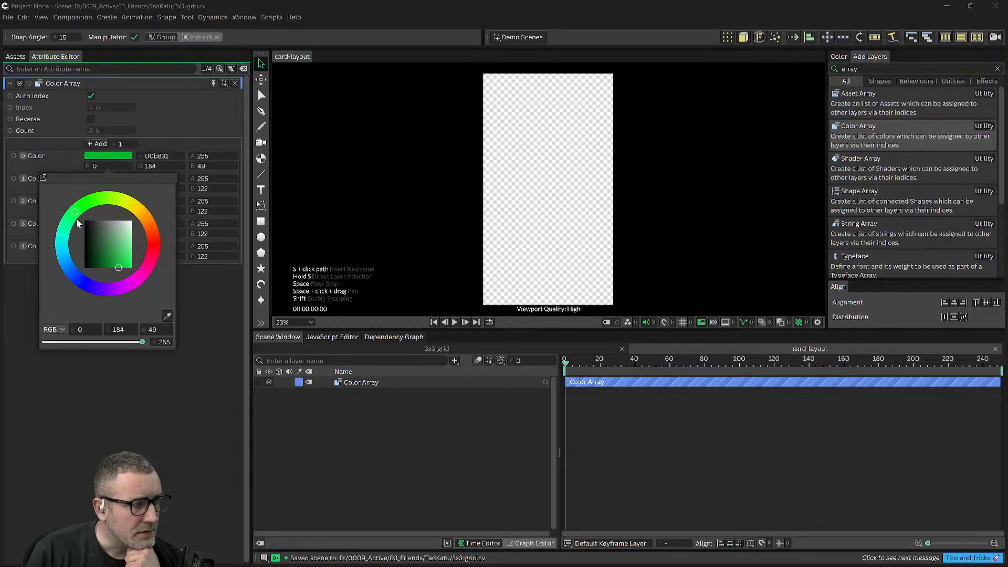
mouse_move(77, 223)
left_mouse_down()
mouse_move(93, 210)
mouse_move(84, 205)
left_mouse_up()
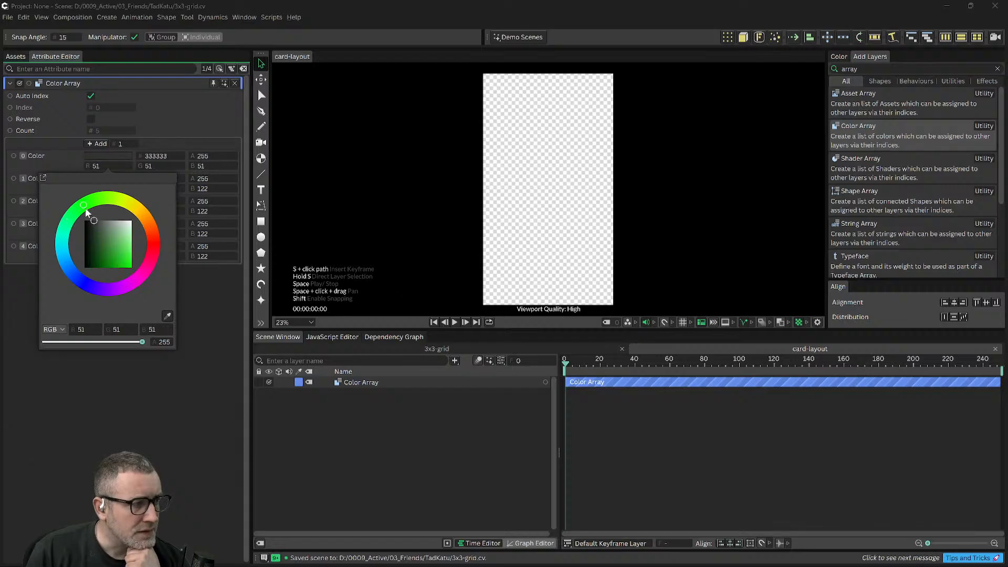
mouse_move(93, 247)
left_mouse_down()
mouse_move(134, 295)
mouse_move(108, 299)
mouse_move(119, 300)
left_mouse_up()
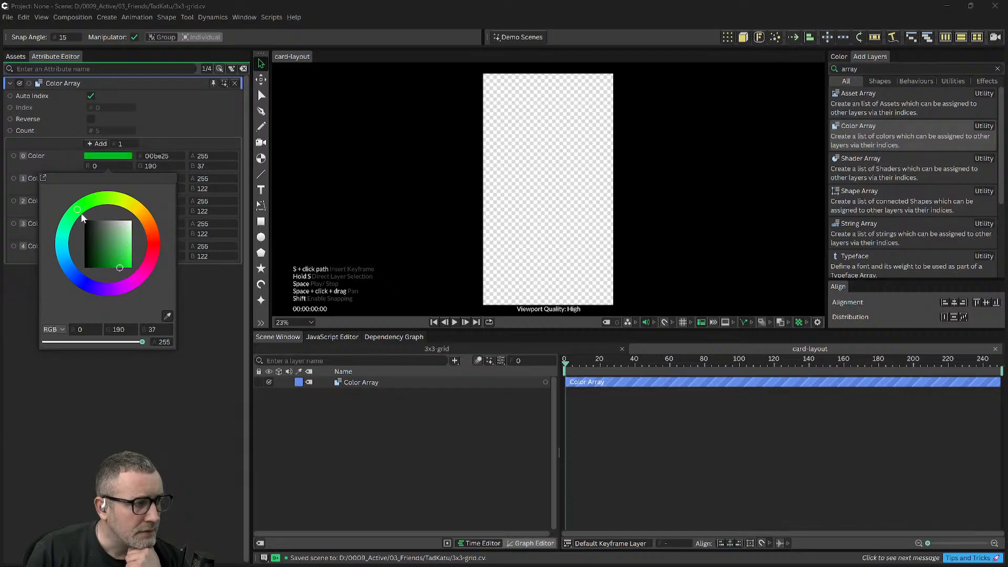
left_click_drag(82, 214, 86, 222)
left_click_drag(110, 261, 114, 274)
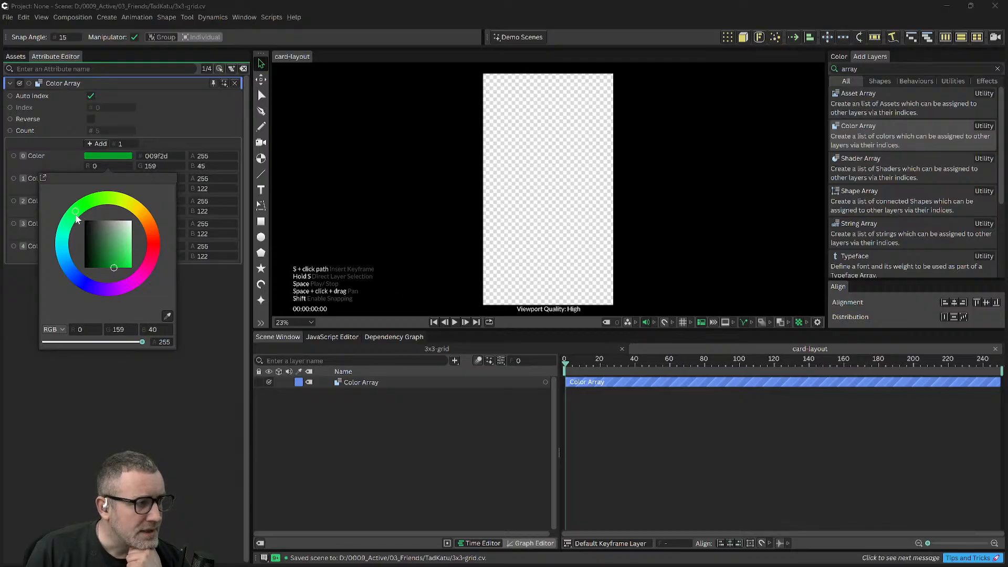
left_click_drag(76, 218, 86, 214)
left_click_drag(110, 269, 117, 275)
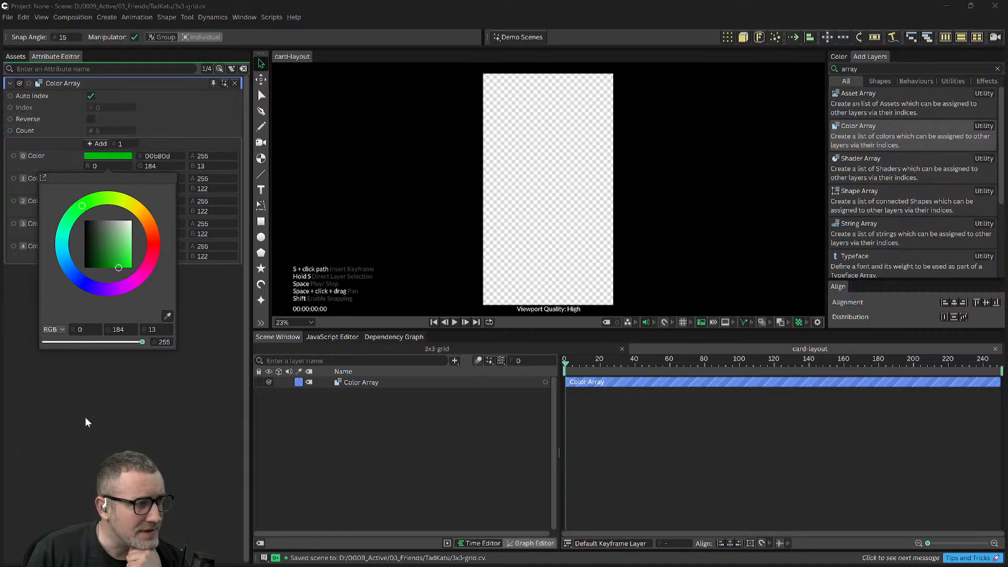
left_click(106, 428)
Step: Set color 1 of the array to orange f47500 and color 2 to red ff002c
left_click(104, 179)
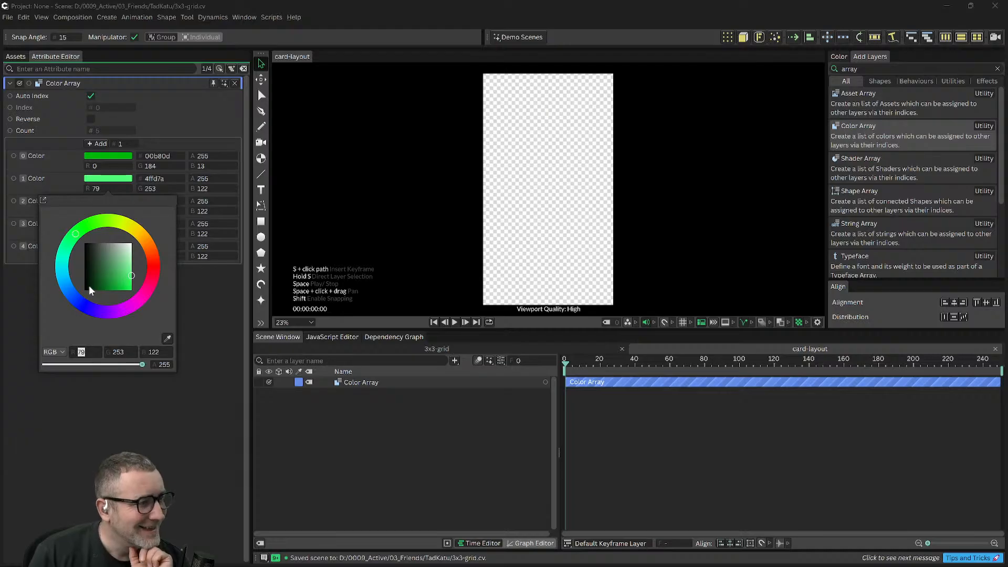
left_click(148, 245)
left_click(129, 265)
mouse_move(130, 268)
left_mouse_down()
mouse_move(137, 317)
mouse_move(128, 307)
left_mouse_up()
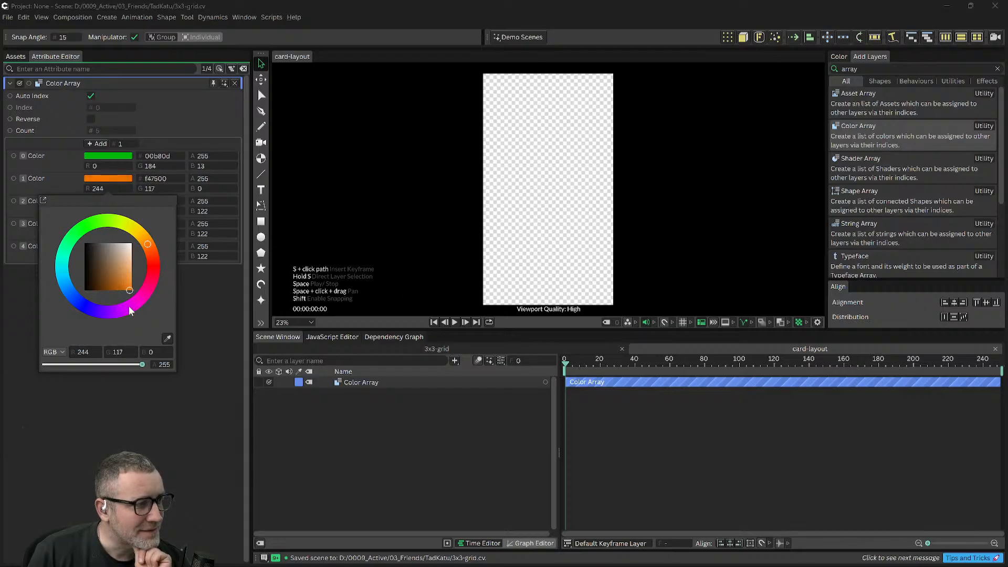
left_click(96, 205)
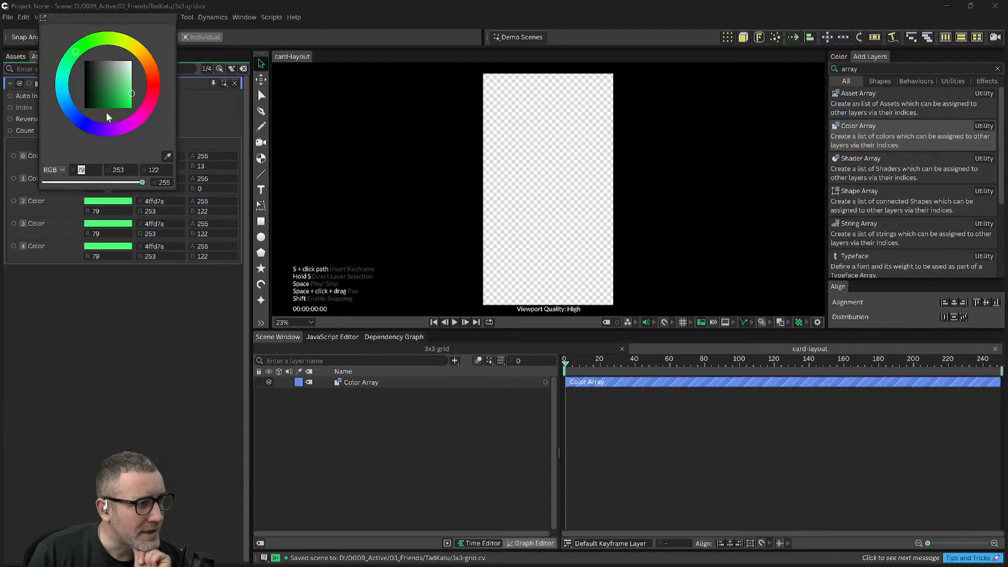
left_click(156, 87)
mouse_move(132, 95)
left_mouse_down()
mouse_move(134, 126)
mouse_move(156, 87)
mouse_move(163, 94)
left_mouse_up()
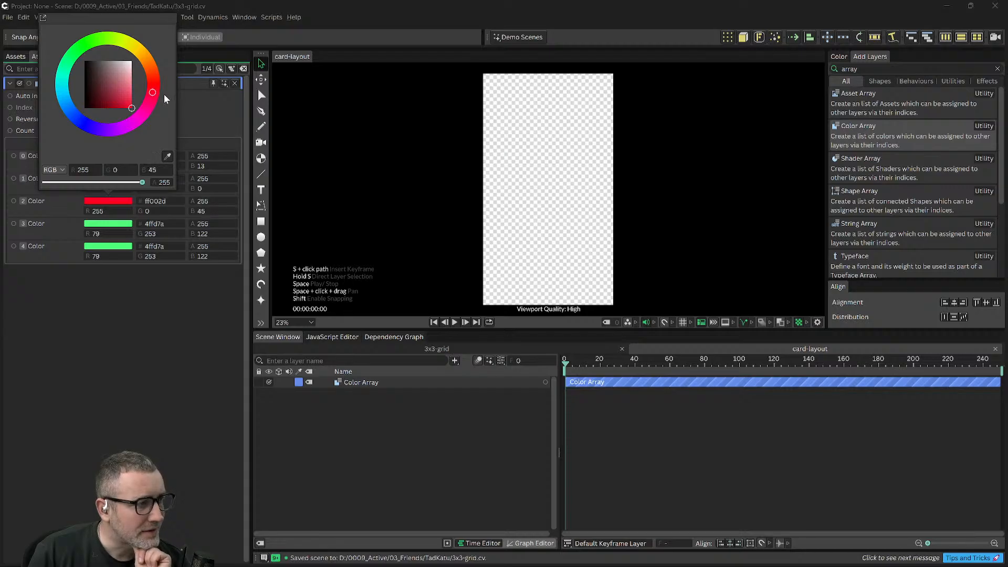
left_click(119, 283)
Step: Set color 3 of the array to black 000000 and color 4 to white ffffff
left_click(106, 226)
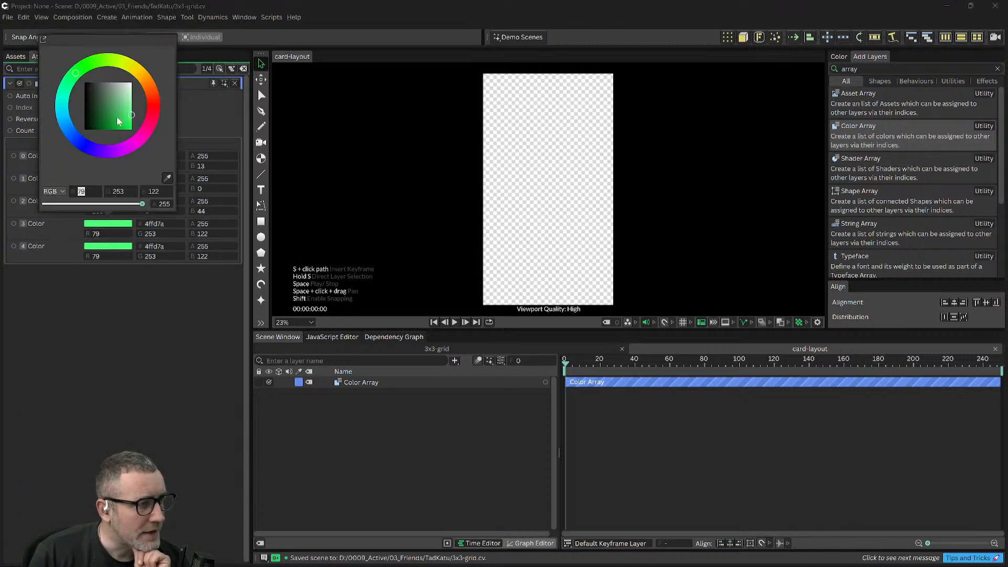
left_click_drag(114, 108, 80, 132)
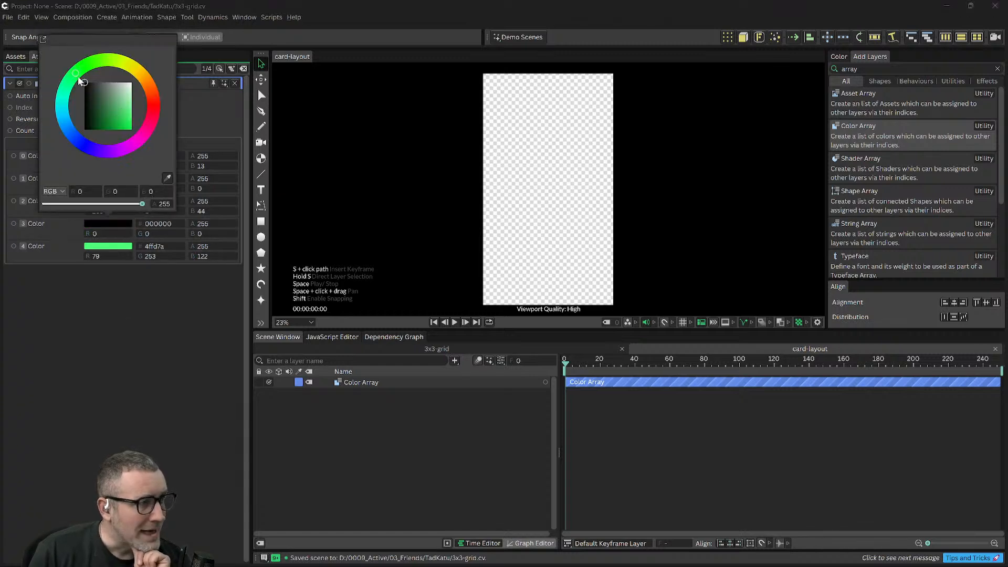
left_click(115, 347)
left_click(105, 249)
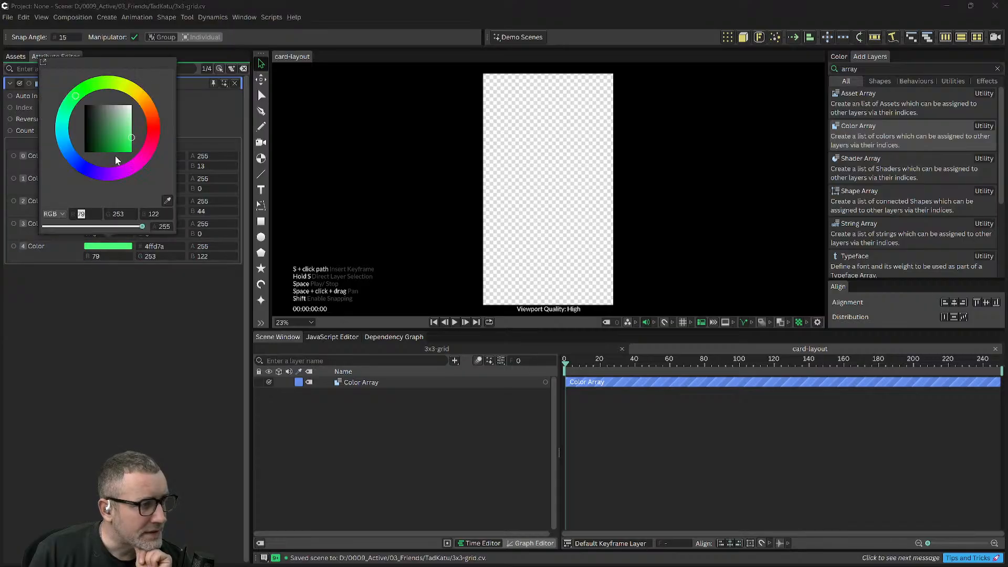
left_click_drag(114, 137, 79, 101)
left_click(108, 344)
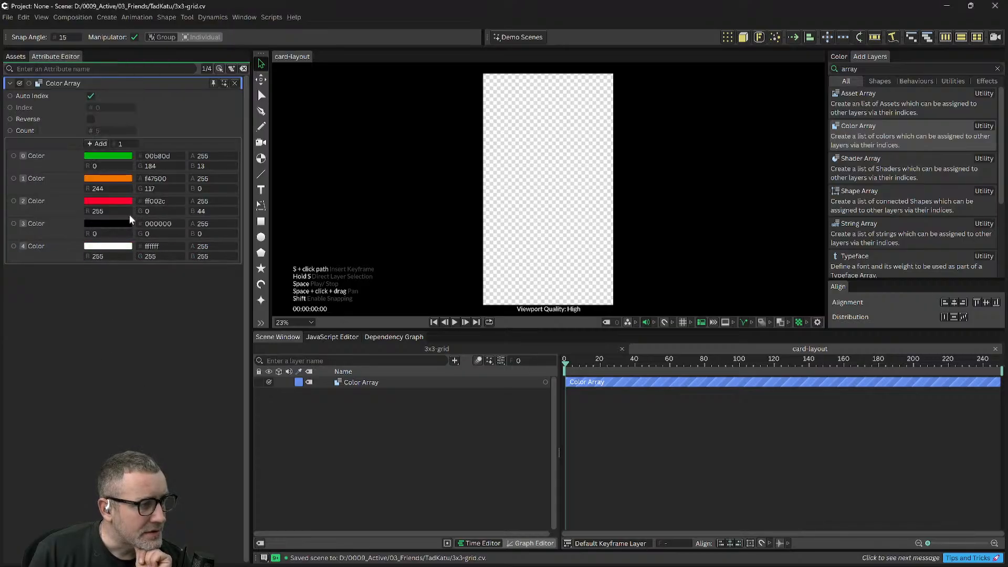
Step: Move the black color to index 0, ahead of green, in the Color Array
left_click_drag(38, 223, 40, 155)
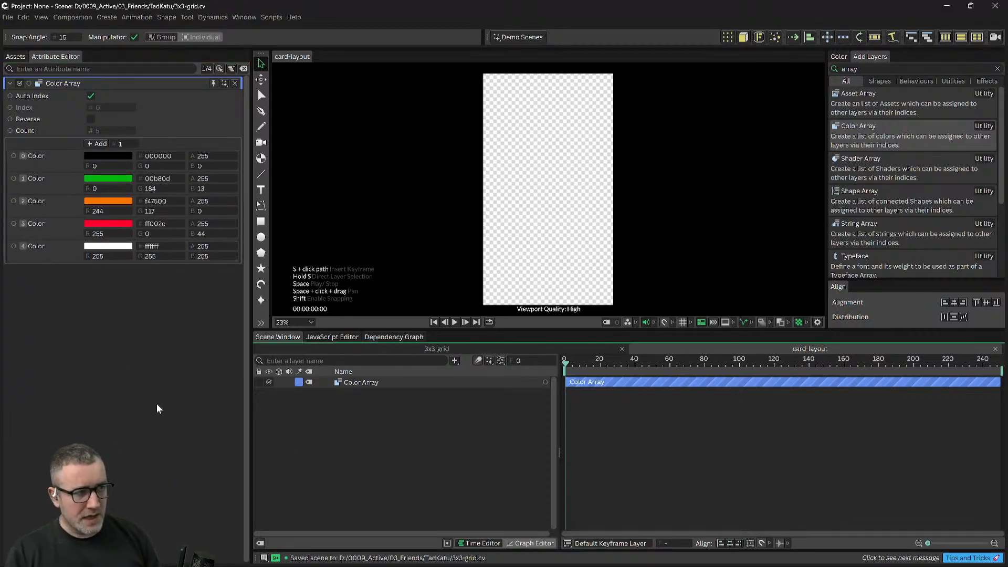
Step: Draw a rectangle about 1098 by 1932 px covering the whole composition frame
left_click(261, 223)
scroll(548, 205, "down", 1)
left_click_drag(658, 208, 609, 230)
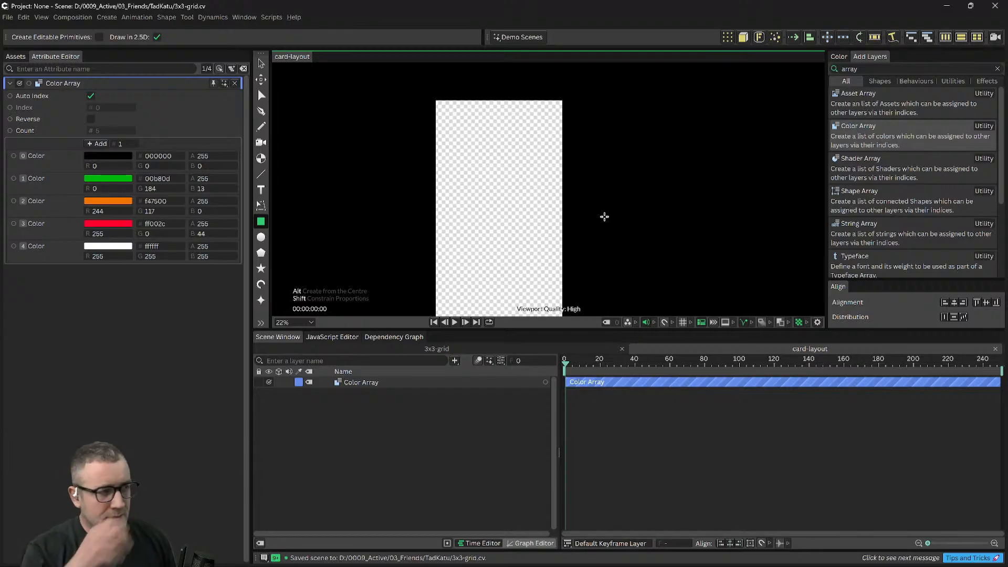
left_click_drag(632, 220, 657, 202)
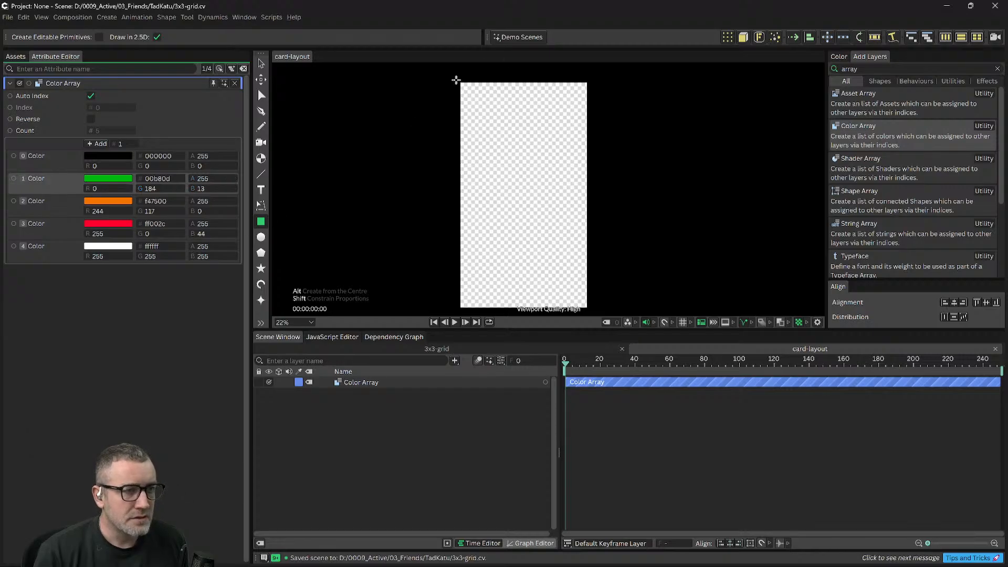
left_click_drag(458, 83, 588, 308)
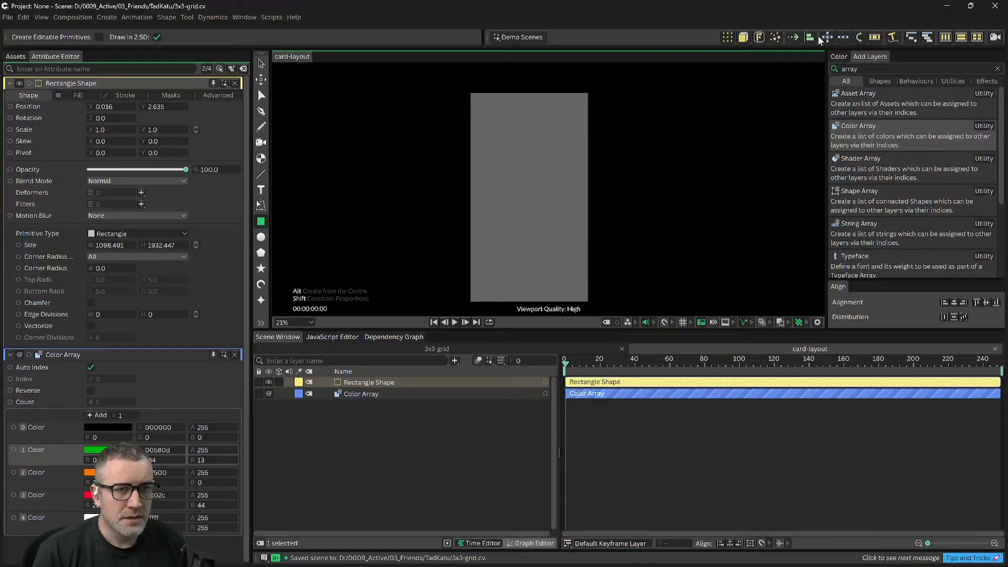
left_click_drag(752, 122, 740, 115)
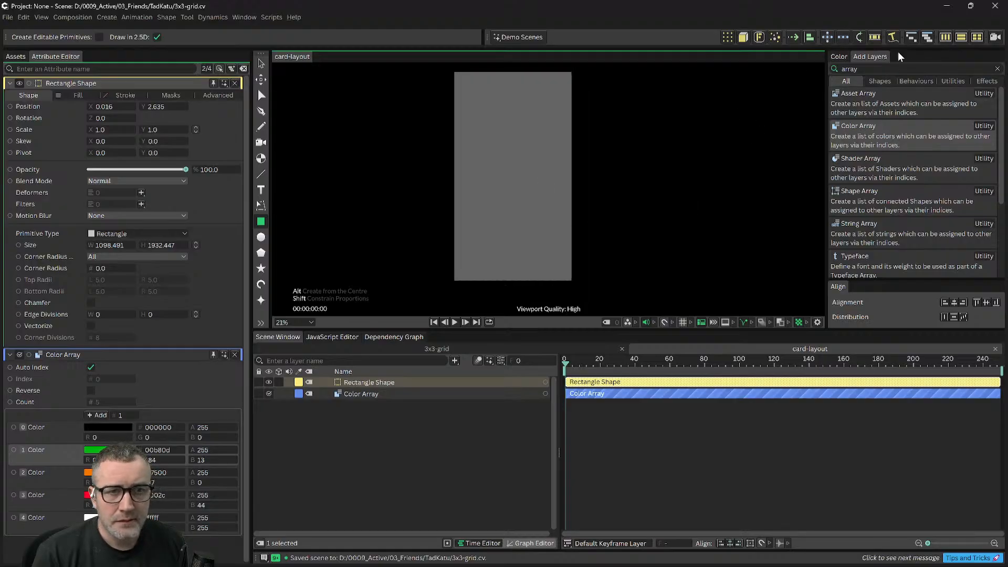
Step: Try to align the rectangle by its corner with the upper corner of the composition frame
left_click(261, 63)
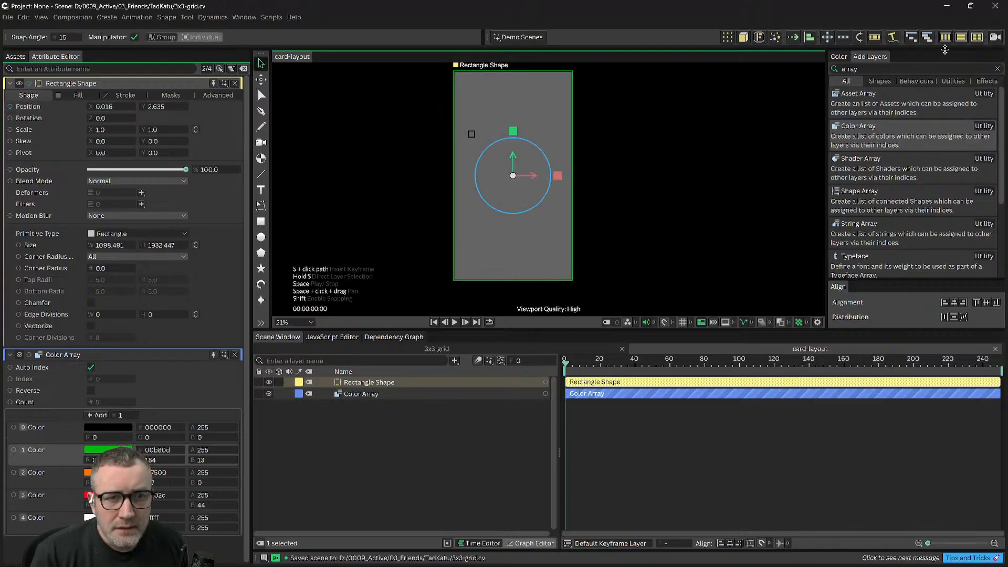
left_click_drag(698, 168, 695, 189)
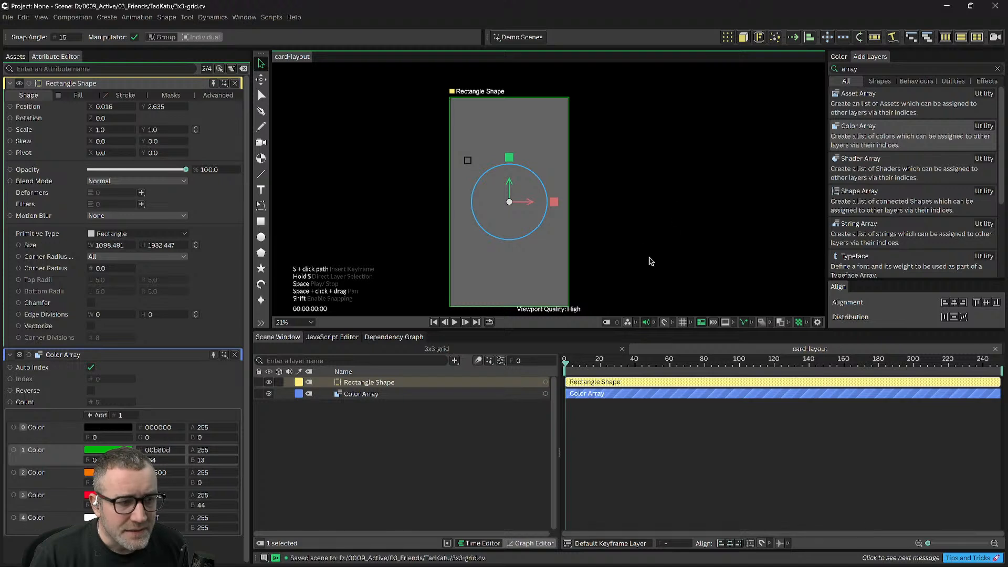
mouse_move(453, 103)
left_mouse_down()
mouse_move(462, 118)
mouse_move(450, 100)
left_mouse_up()
left_click_drag(677, 140, 682, 128)
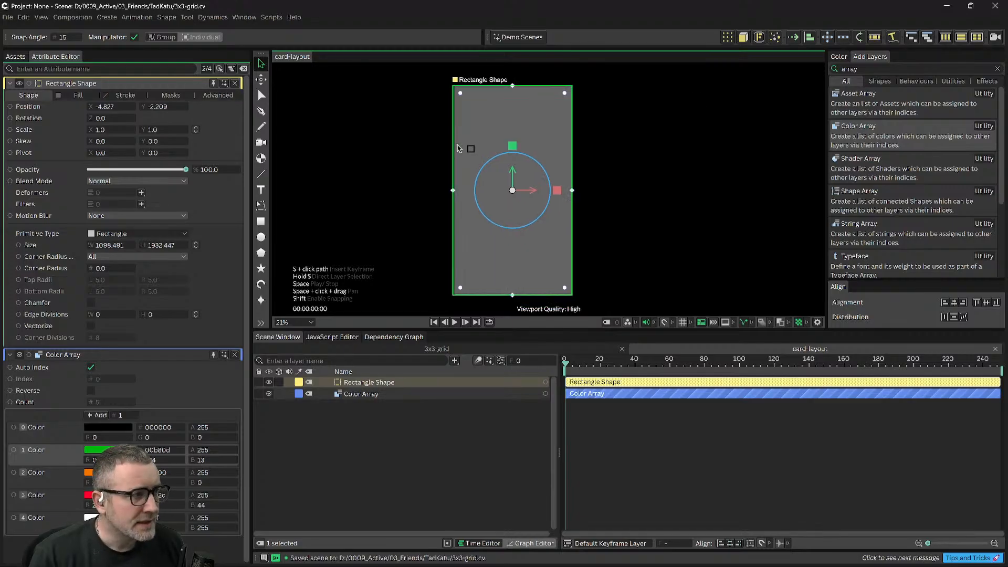
left_click_drag(696, 198, 693, 169)
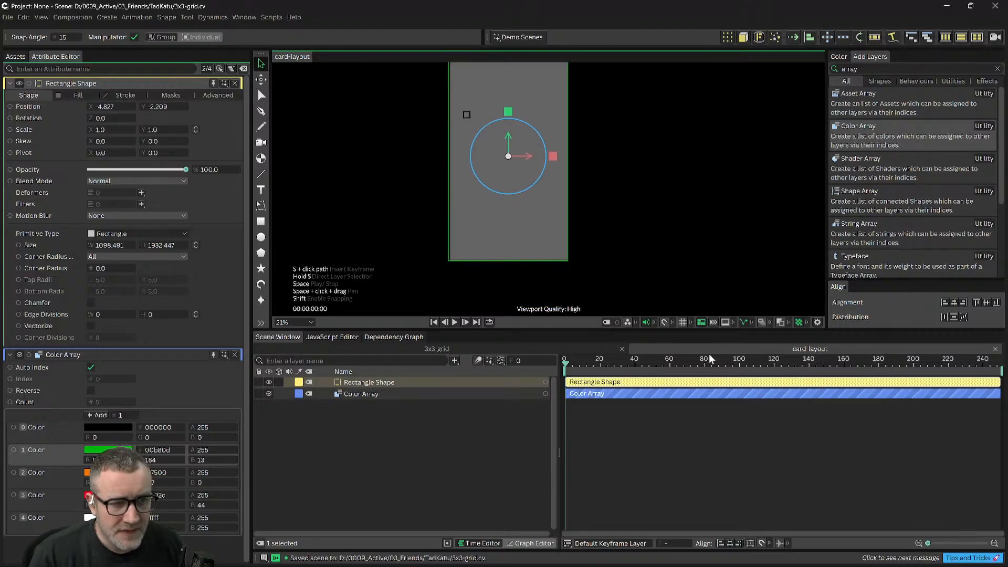
Step: Enable viewport snapping to Composition, Bounding Box, Point and Pixel
left_click(672, 323)
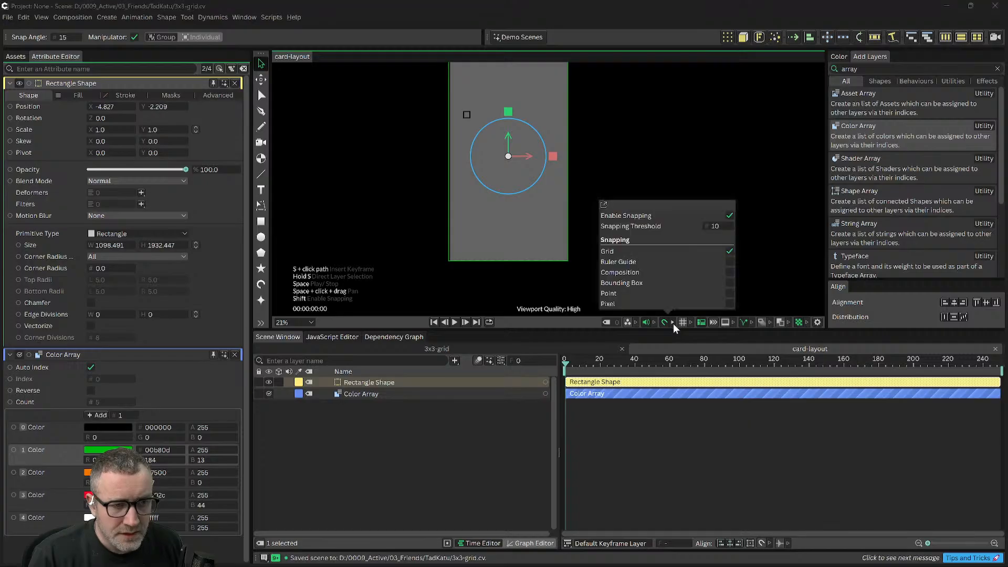
left_click(731, 272)
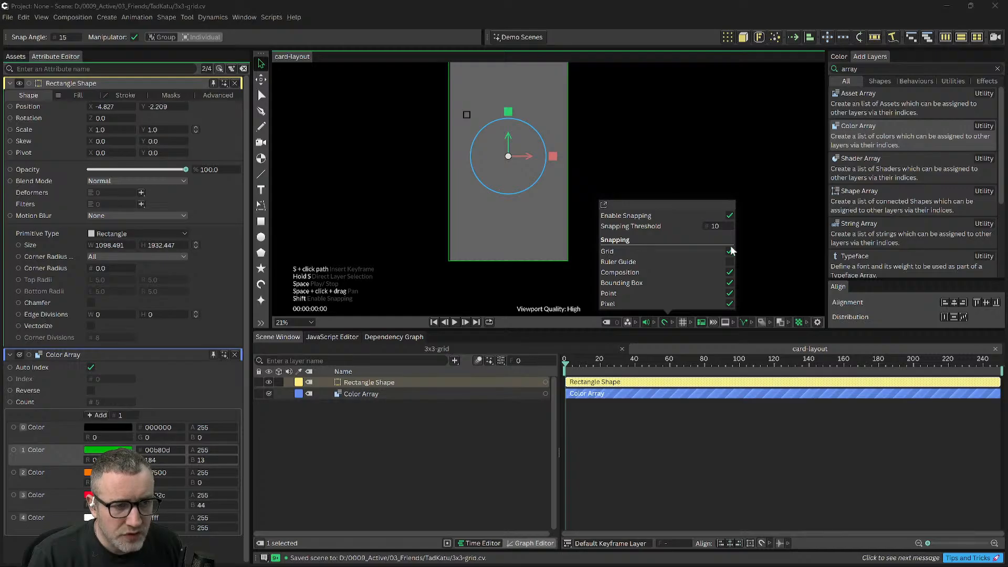
Step: Try to snap the rectangle's lower and upper corners to the corners of the composition
left_click_drag(666, 143, 686, 189)
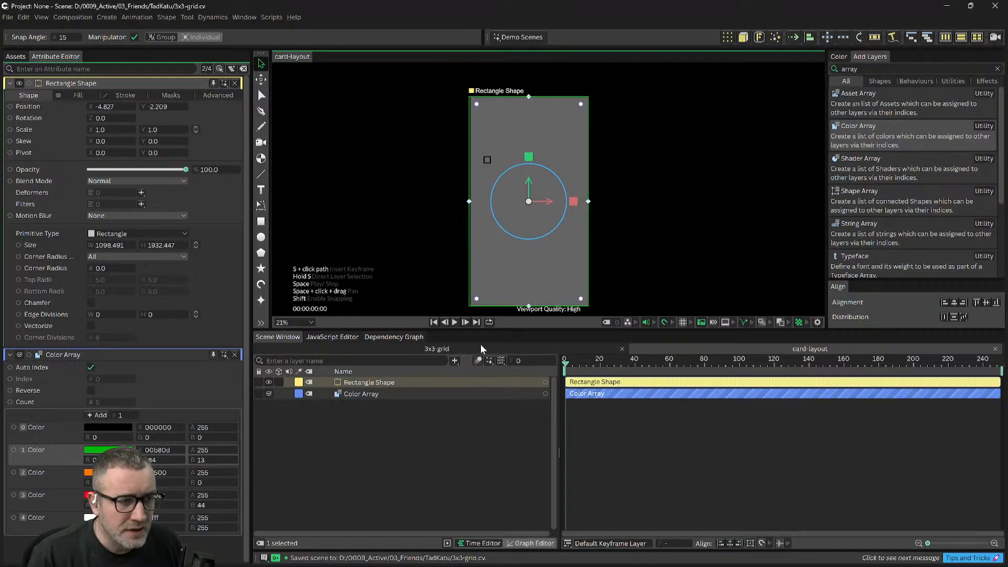
left_click_drag(470, 306, 471, 305)
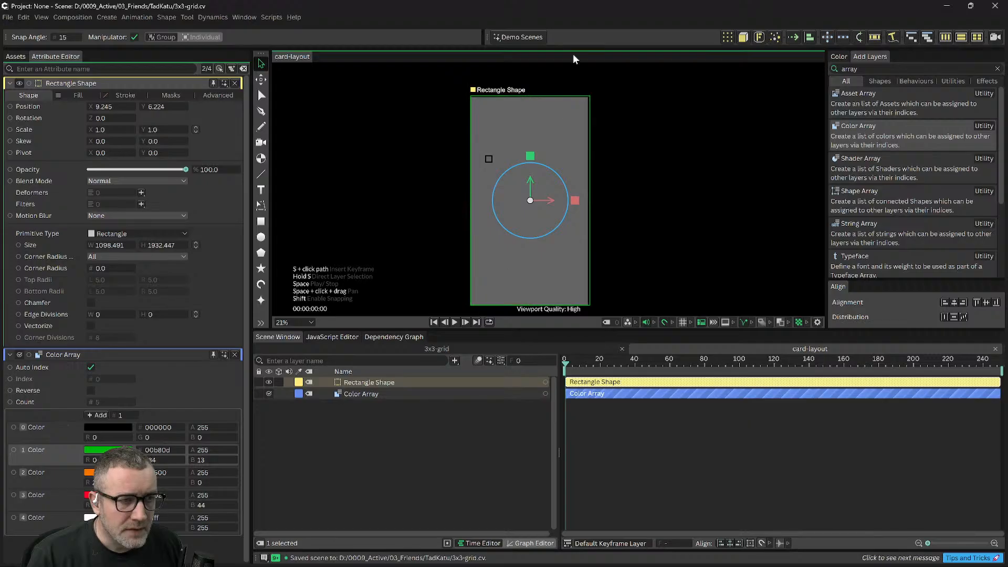
left_click_drag(588, 97, 589, 103)
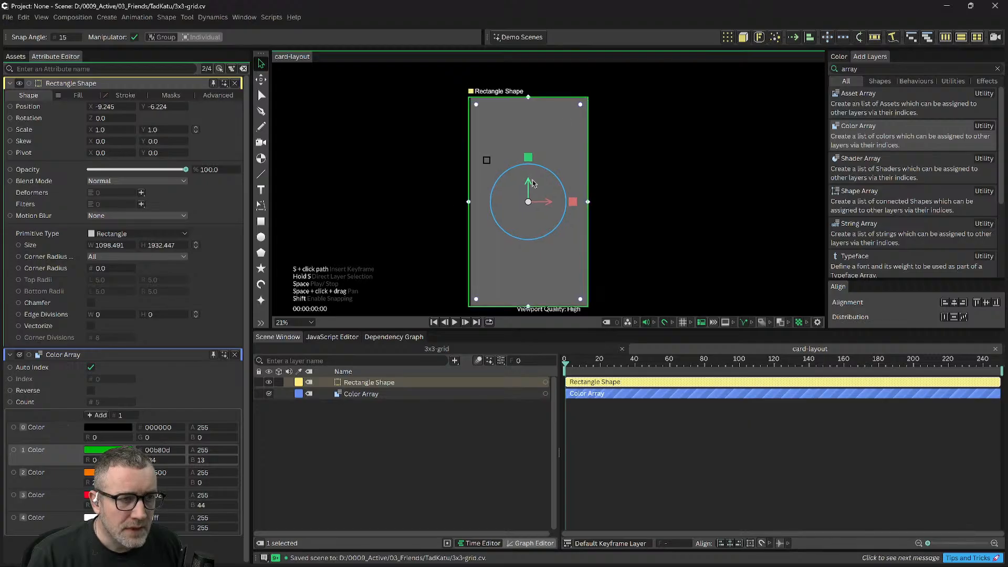
Step: Set the rectangle's size to 1080 wide by 1920 high
scroll(639, 247, "down", 1)
left_click_drag(606, 250, 597, 190)
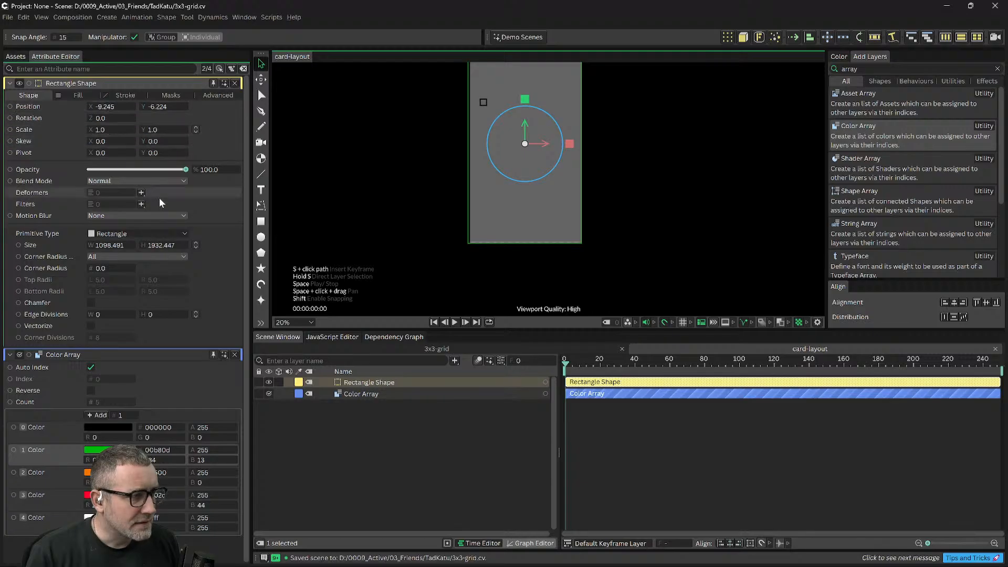
left_click_drag(103, 246, 96, 245)
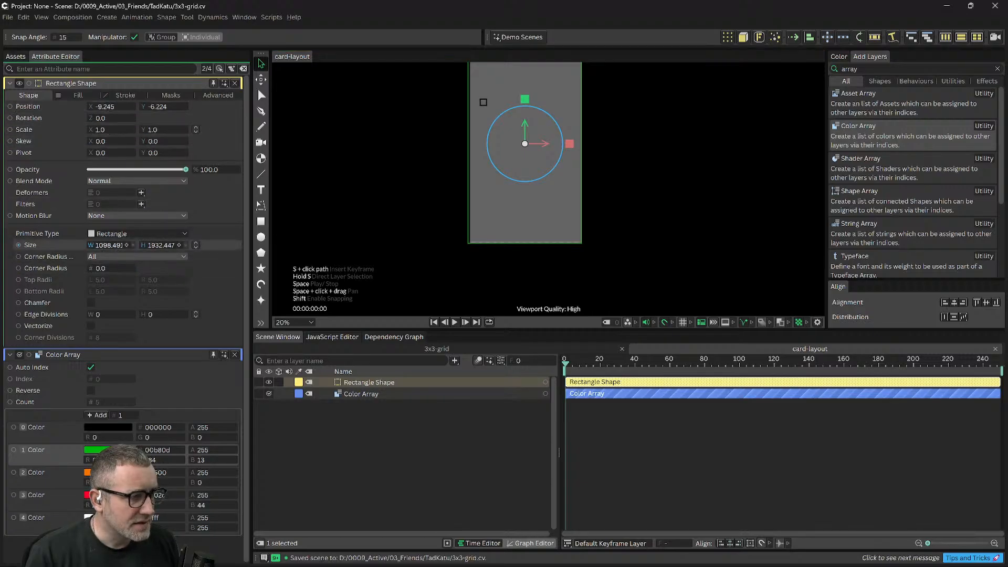
triple_click(114, 245)
type("1080")
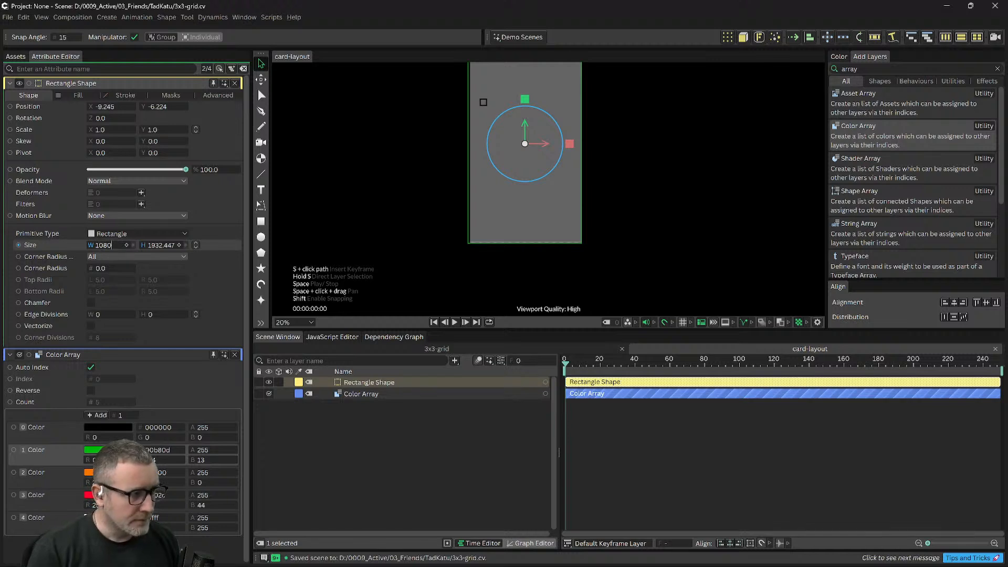
key("Tab")
type("1")
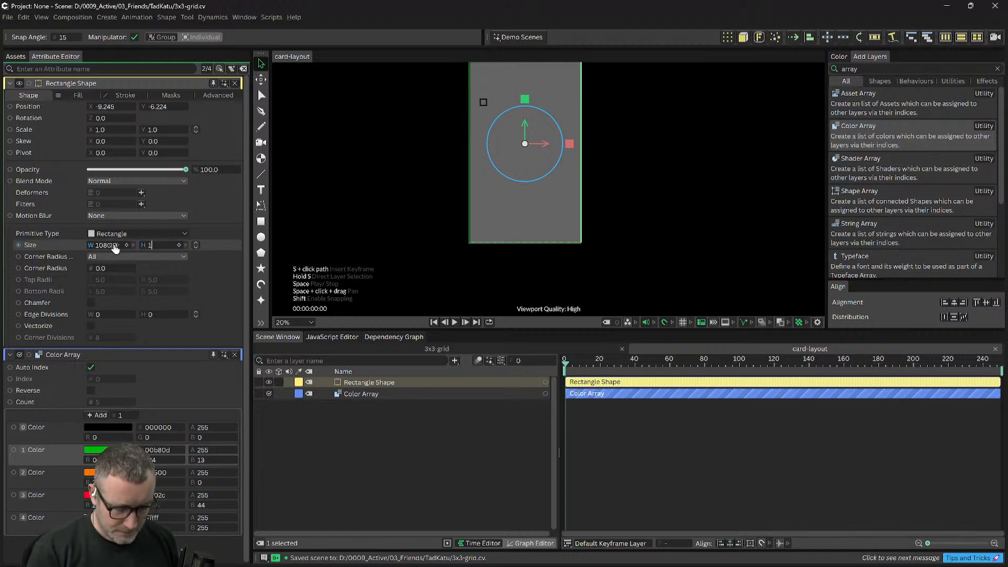
type("920")
key("Return")
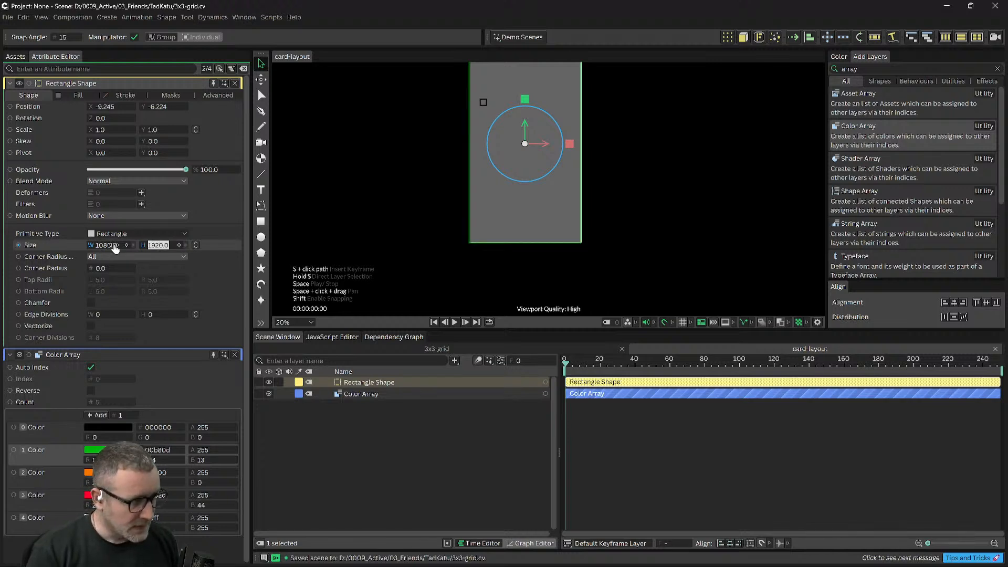
left_click(597, 199)
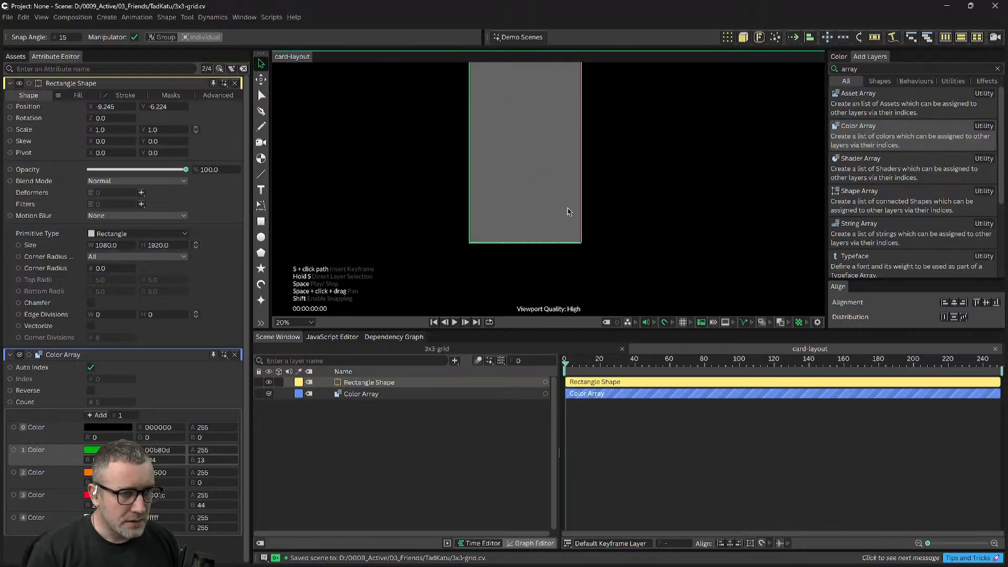
Step: Snap the rectangle to the composition's center at position 0, 0
left_click(567, 211)
left_click_drag(540, 188, 543, 187)
left_click_drag(628, 188, 610, 230)
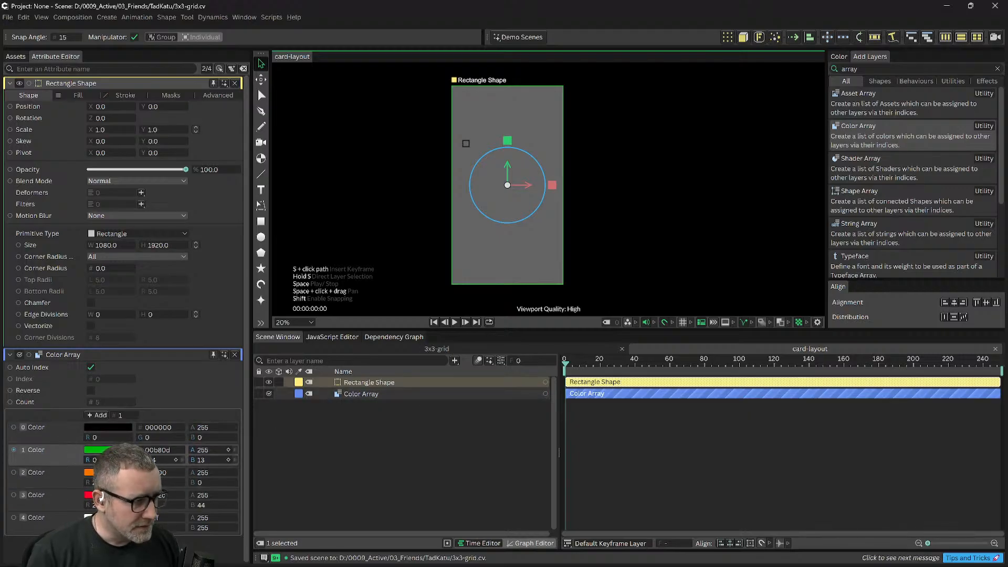
Step: Connect color 1 of the Color Array, the green entry, to the rectangle's Fill Color
left_click_drag(18, 451, 353, 382)
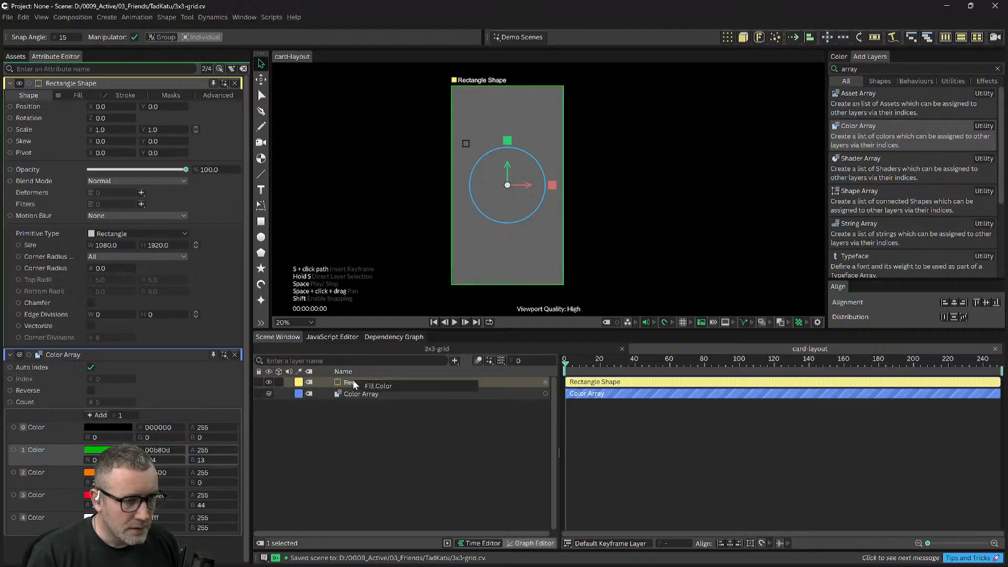
left_click(393, 387)
left_click(401, 441)
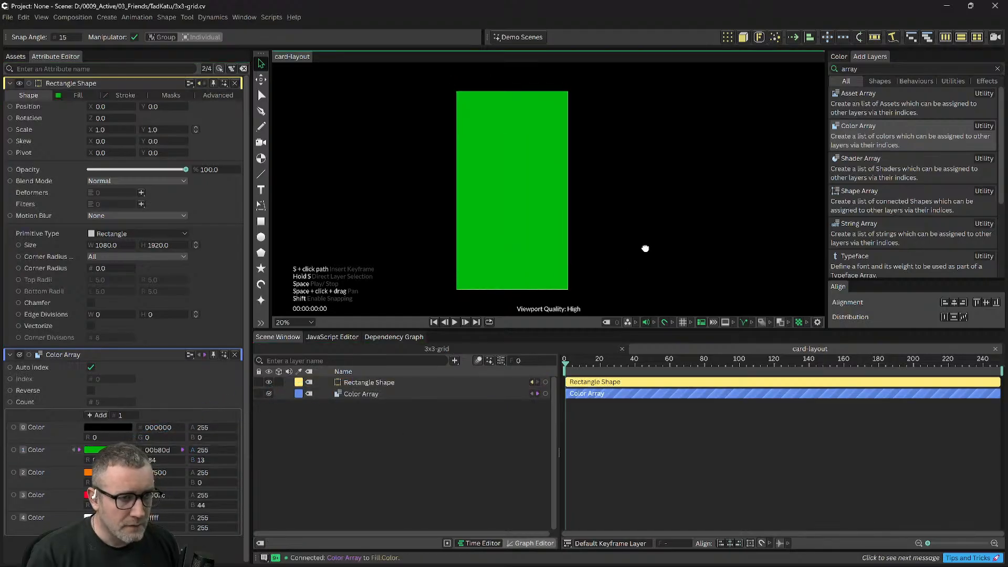
left_click(531, 268)
scroll(535, 273, "up", 1)
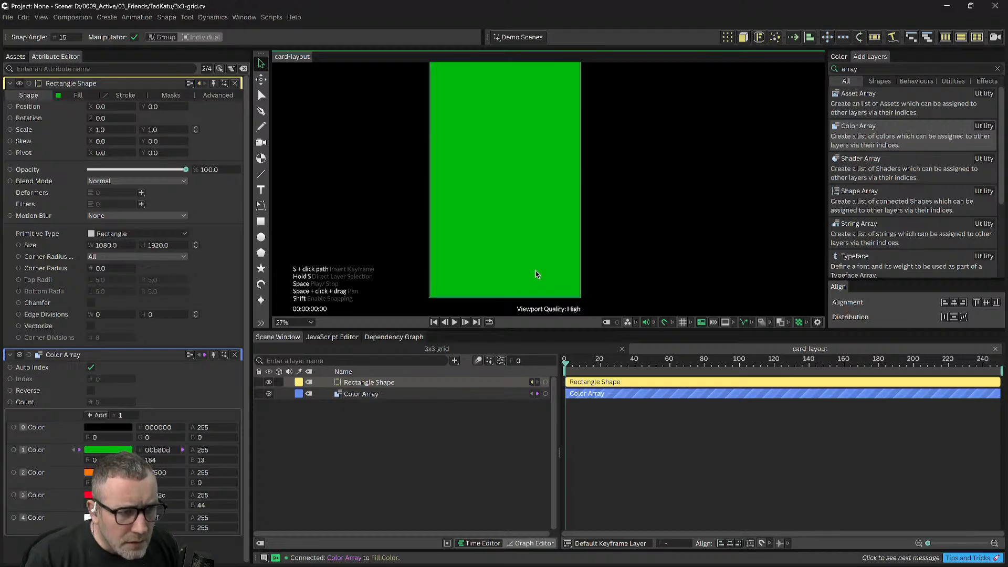
left_click_drag(652, 223, 643, 312)
scroll(549, 160, "up", 1)
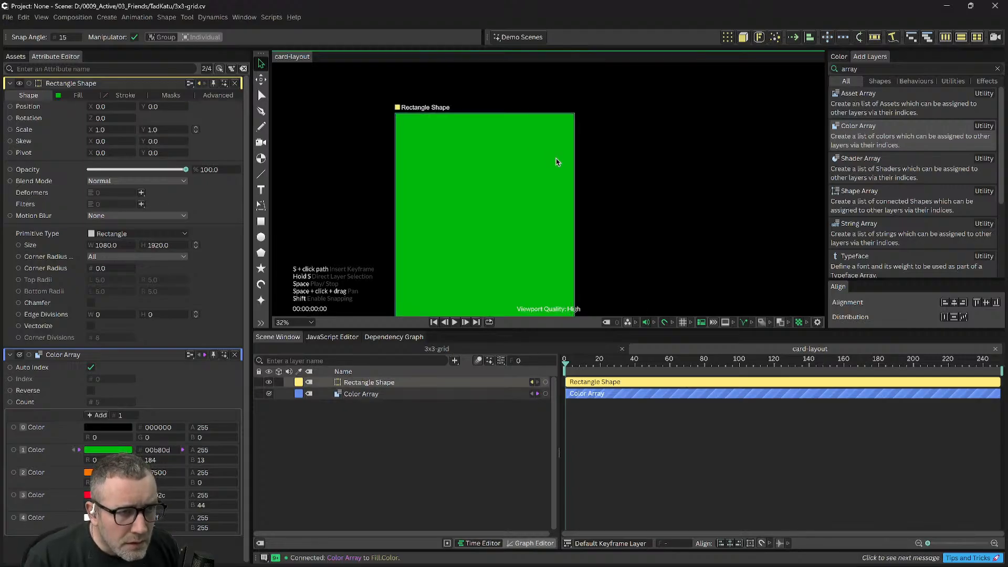
scroll(583, 164, "up", 3)
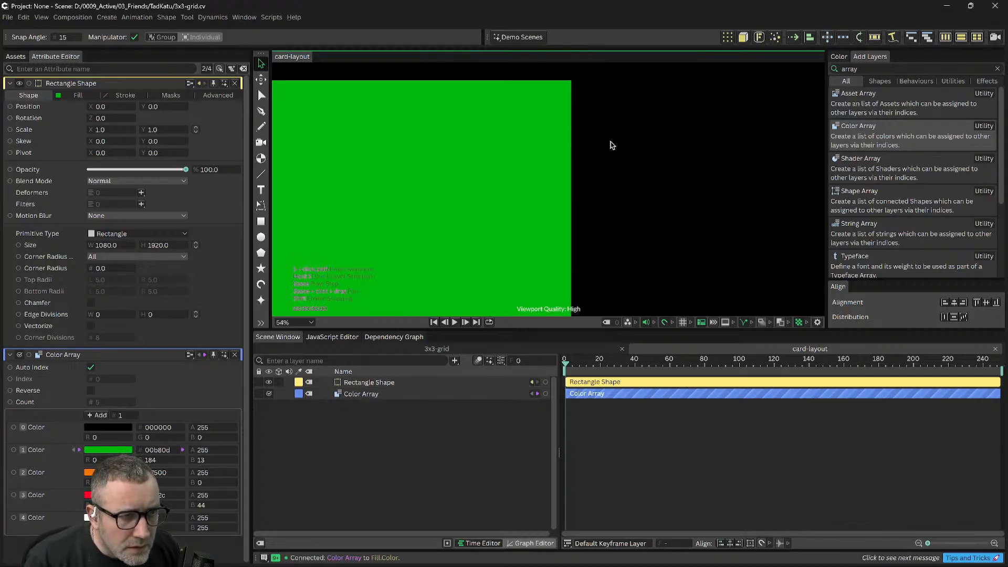
scroll(624, 152, "down", 4)
left_click_drag(634, 187, 620, 142)
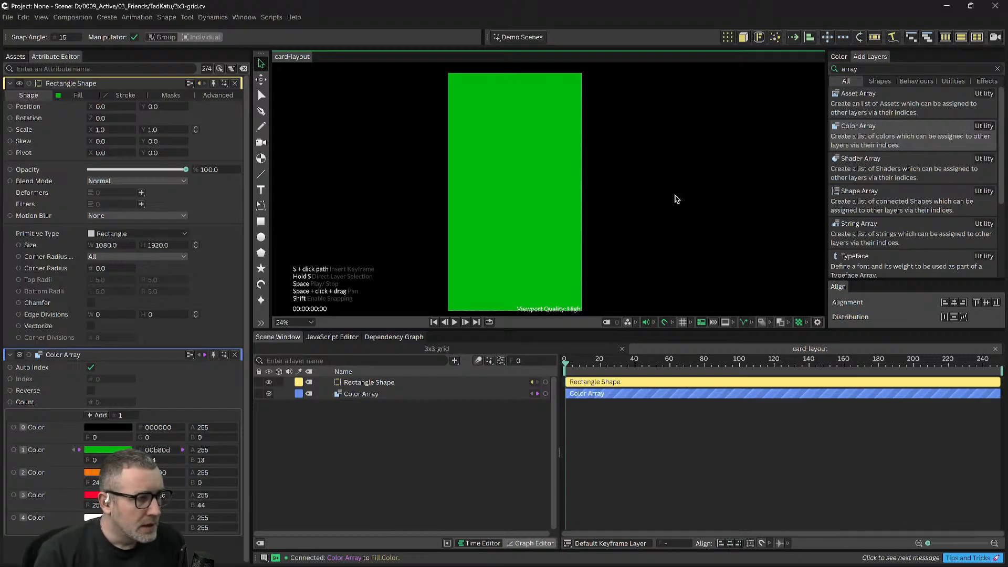
Step: Add the 575-frame, 640 x 360 footage clip above the rectangle and move the playhead to frame 47
left_click(20, 56)
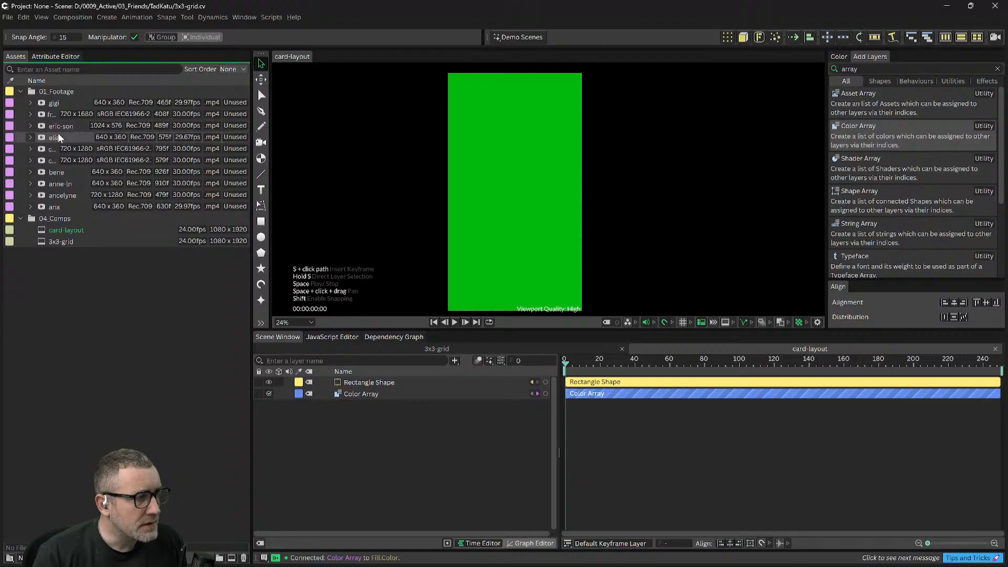
left_click_drag(57, 136, 422, 382)
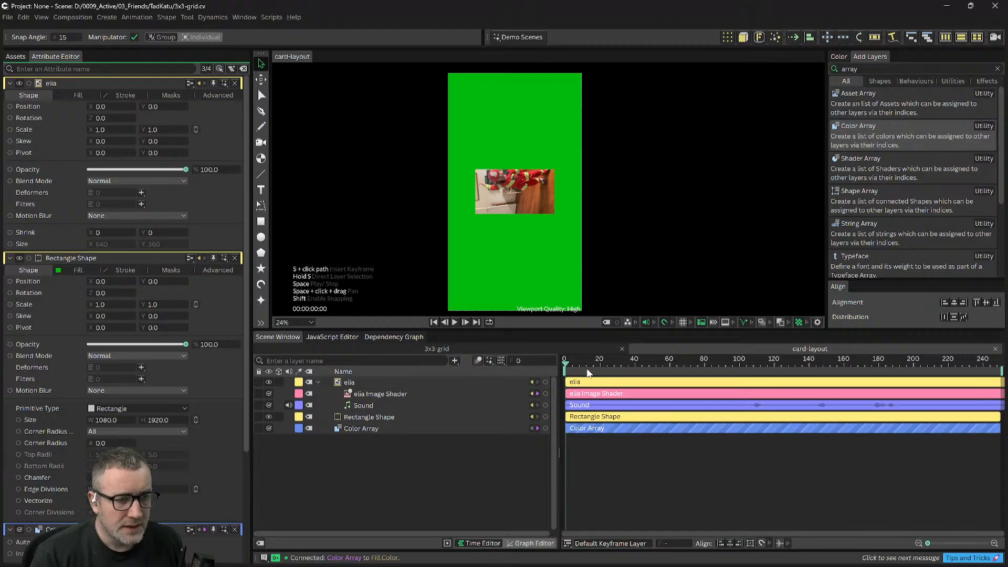
left_click_drag(595, 369, 648, 372)
Step: Select the footage layer and rotate it to -90 degrees so the picture stands upright
left_click(367, 377)
left_click(369, 380)
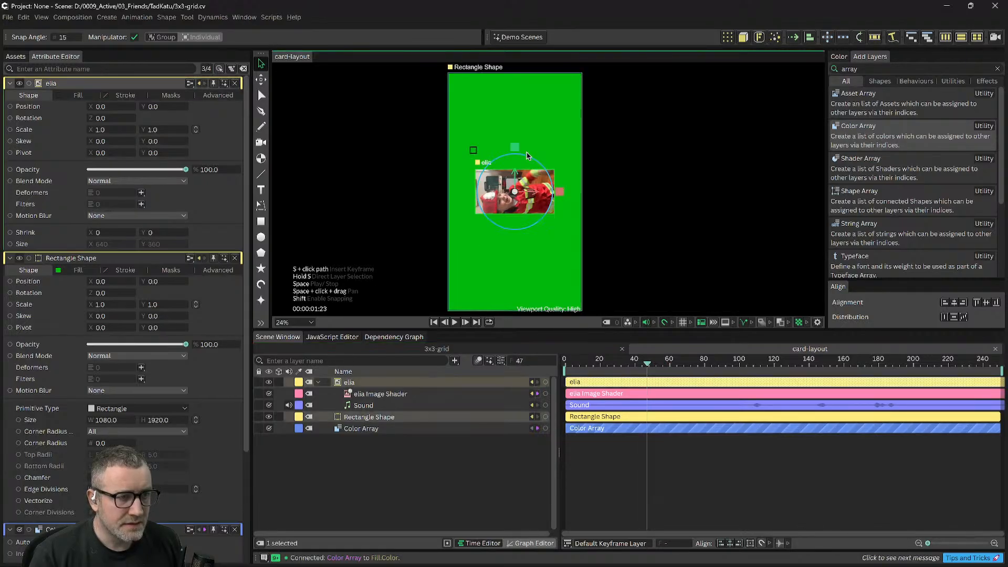
left_click_drag(553, 177, 563, 198)
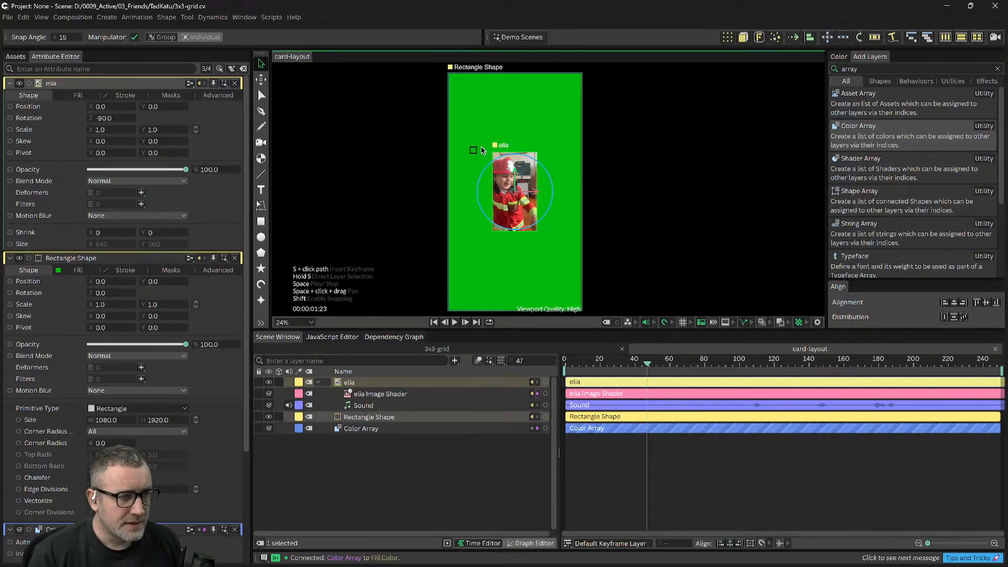
Step: Scale the footage uniformly to about 3.027 and move it to about Y 8.8 so it fills the frame
left_click_drag(474, 150, 466, 132)
left_click_drag(518, 223, 524, 311)
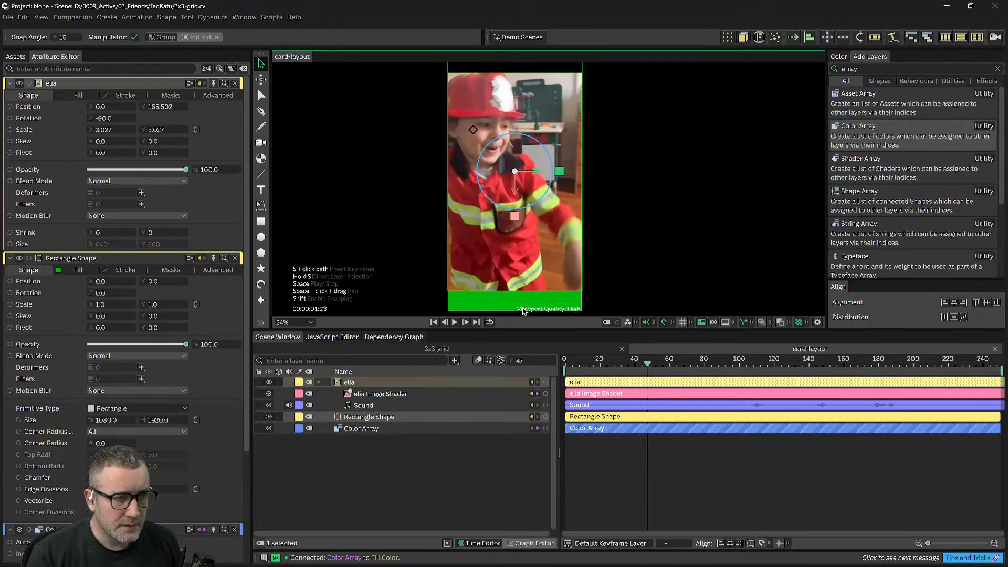
left_click_drag(516, 196, 519, 215)
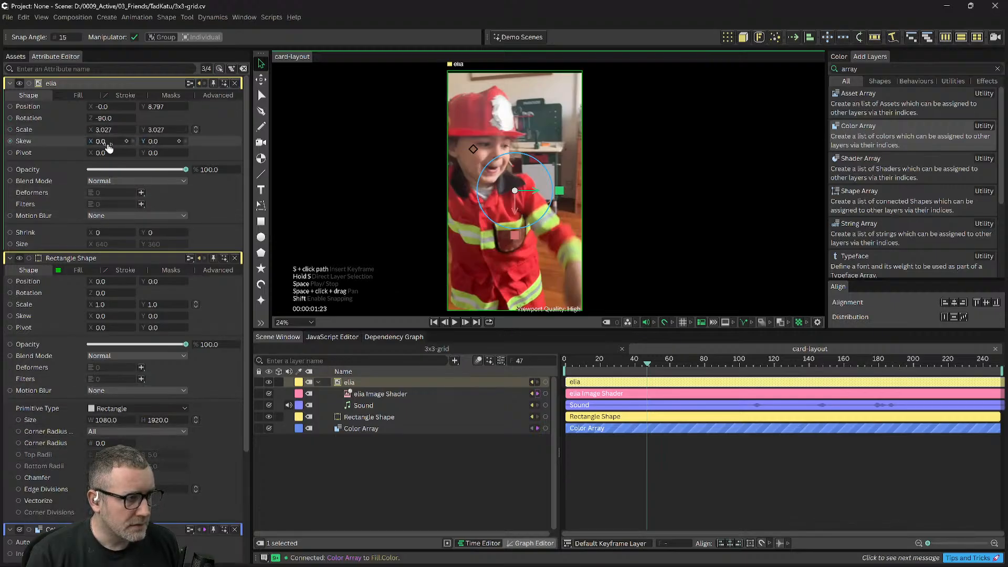
Step: Link the footage layer's scale axes and set the scale uniformly to 3
left_click(103, 130)
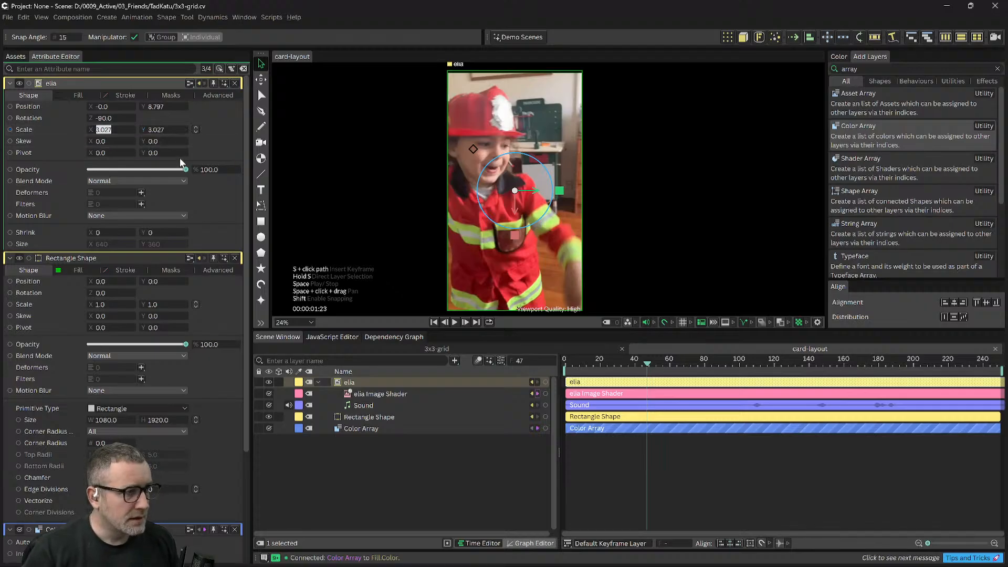
left_click(195, 130)
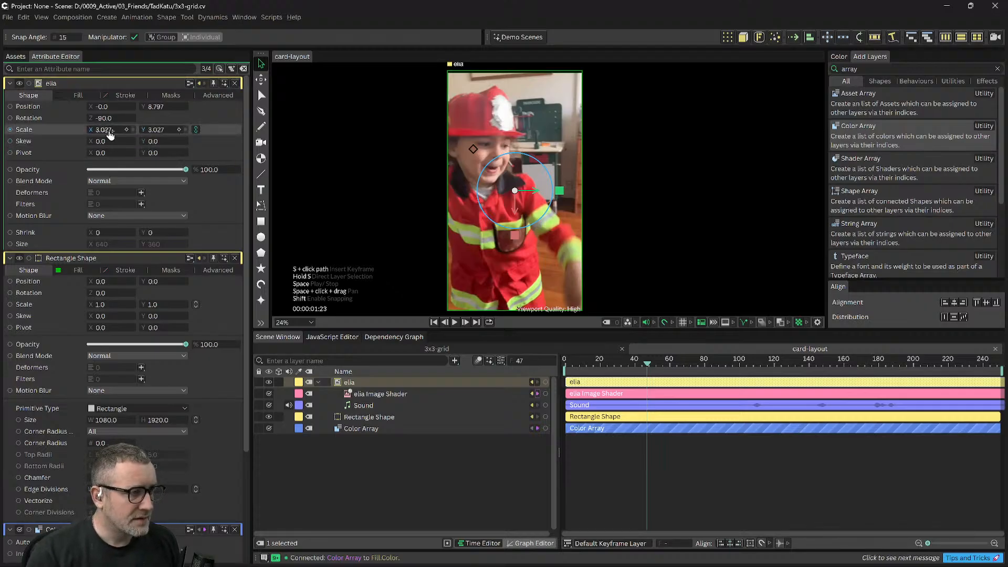
left_click(109, 131)
type("3")
key("Return")
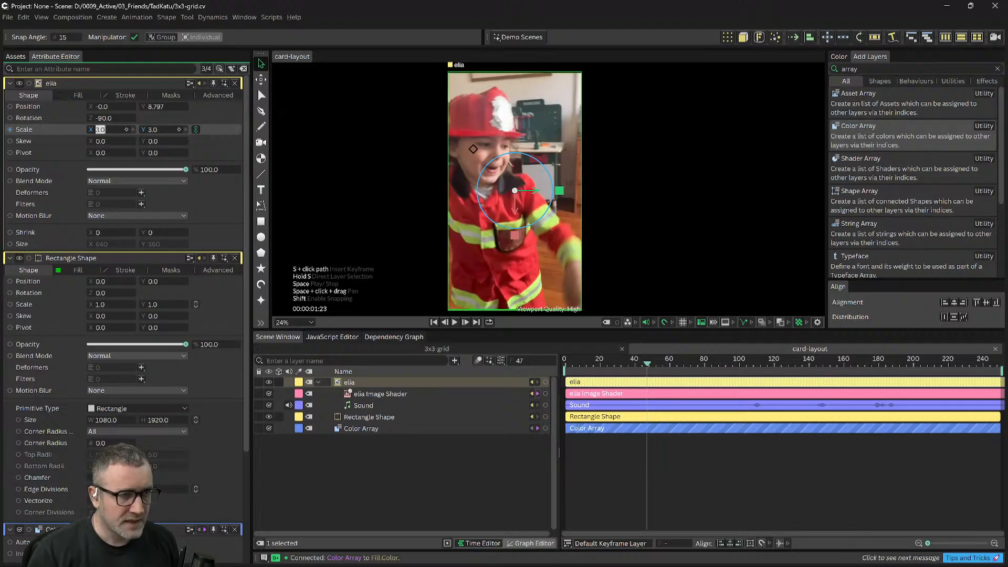
Step: Set the footage layer's Y position to 0 and deselect it
left_click_drag(629, 122, 634, 109)
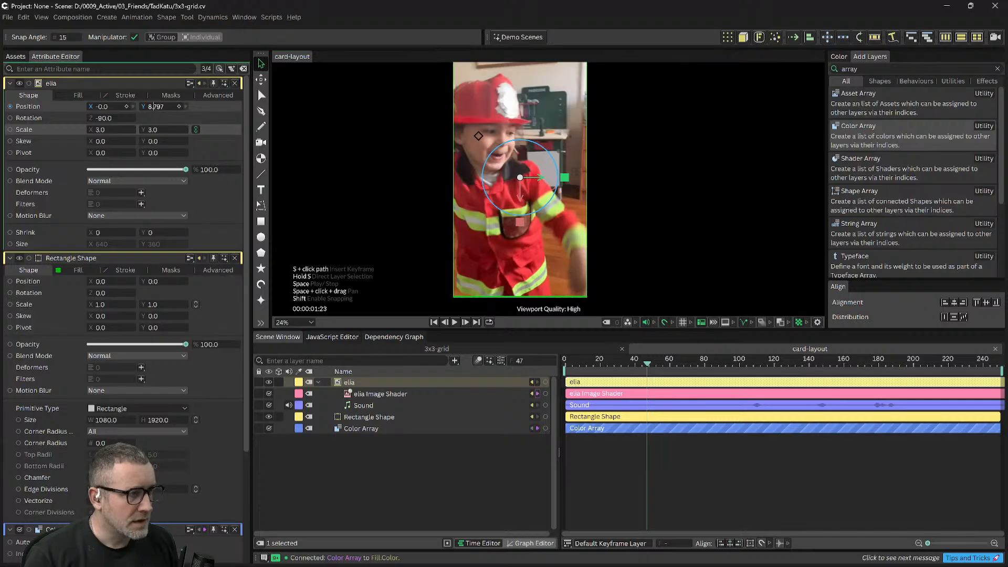
left_click_drag(153, 106, 165, 106)
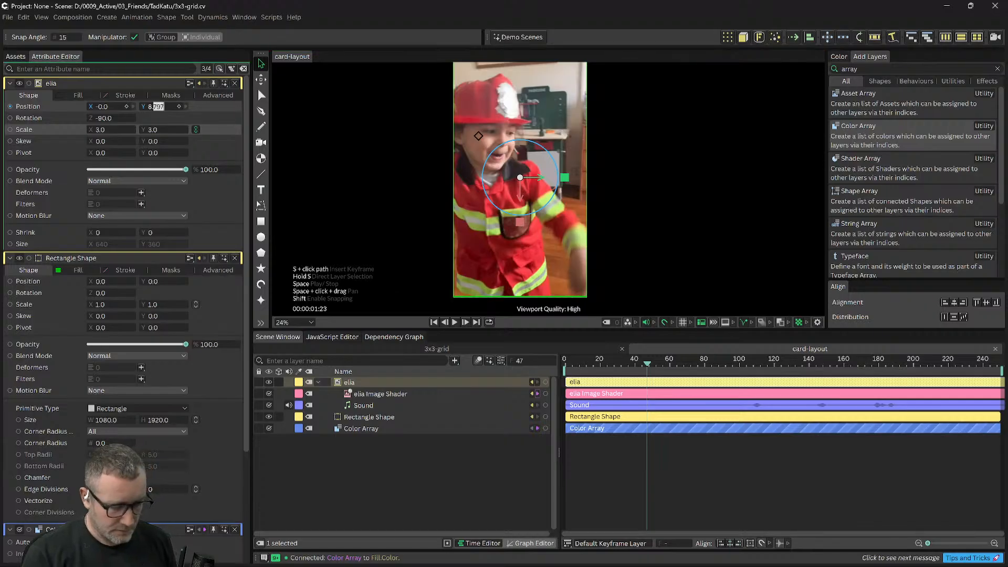
key("ctrl+a")
type("0")
key("Return")
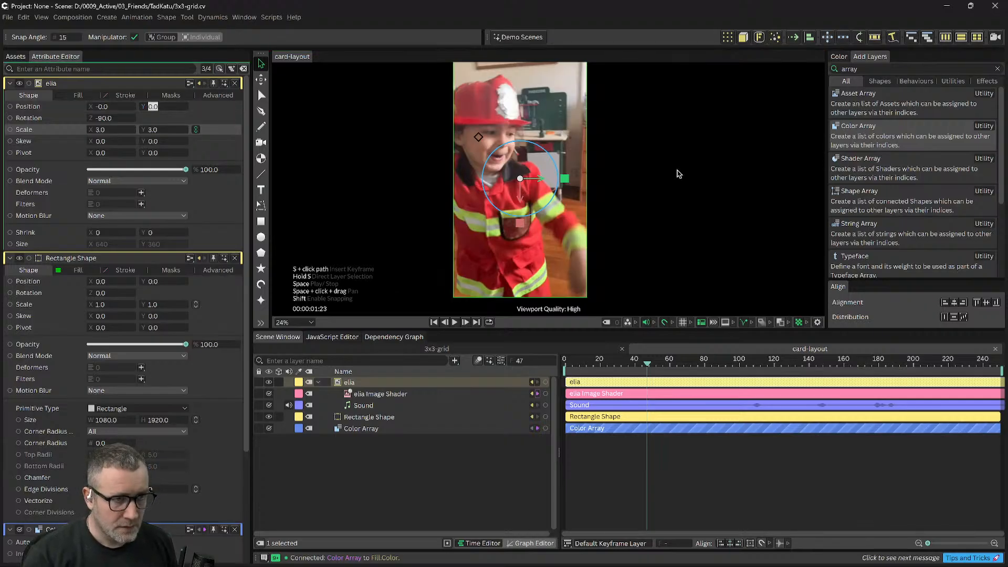
left_click(684, 259)
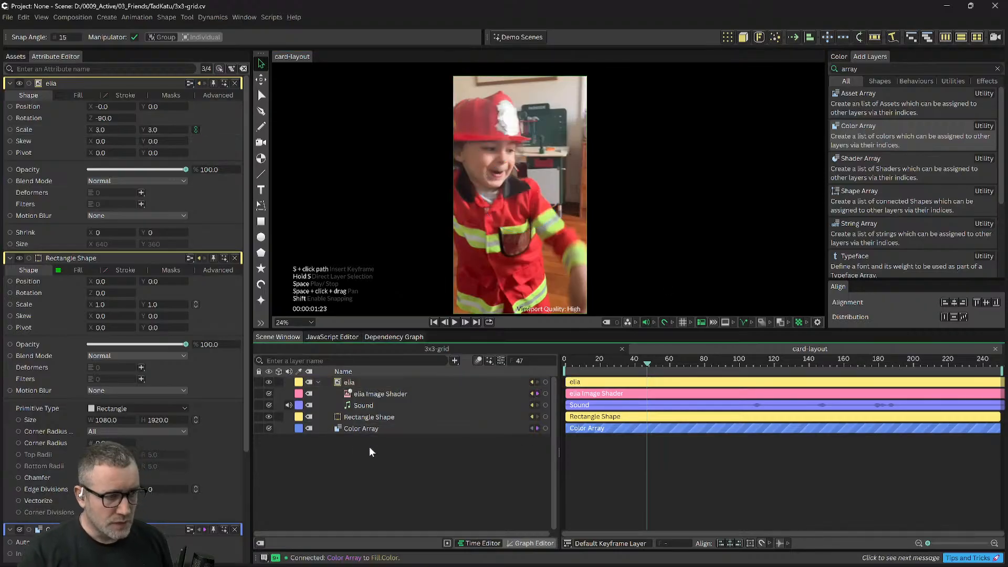
Step: Delete the Sound layer nested under the footage and collapse the footage layer's hierarchy
left_click(359, 408)
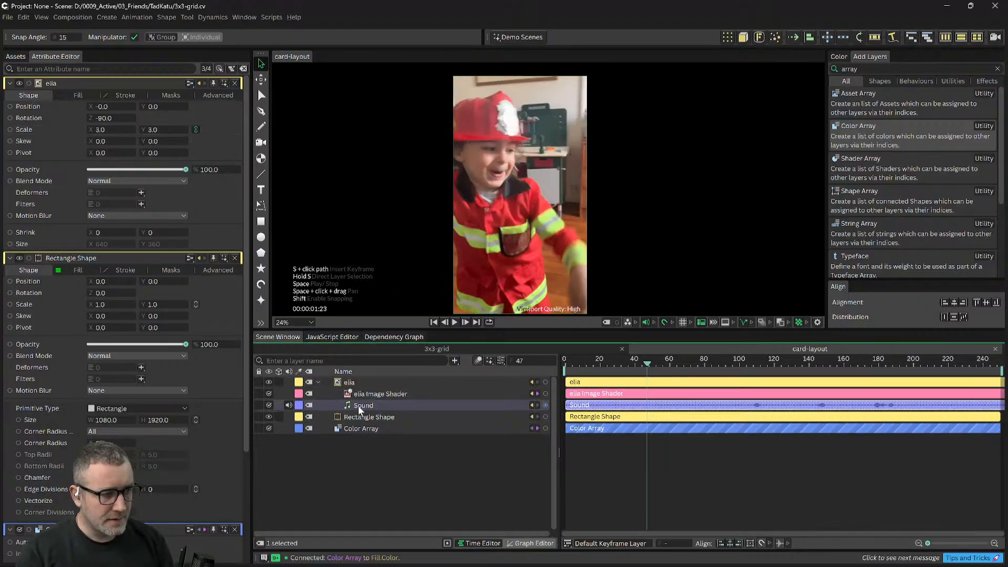
key("Delete")
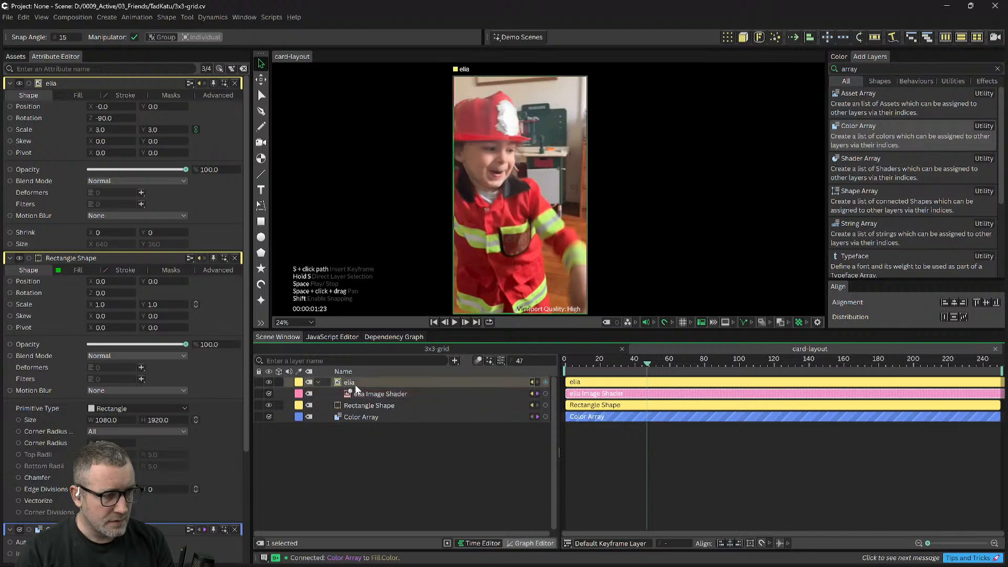
left_click(314, 383)
left_click(317, 382)
Step: Select the rectangle and footage layers, search the layer library for "lay" and add a Layout Group
left_click(343, 394)
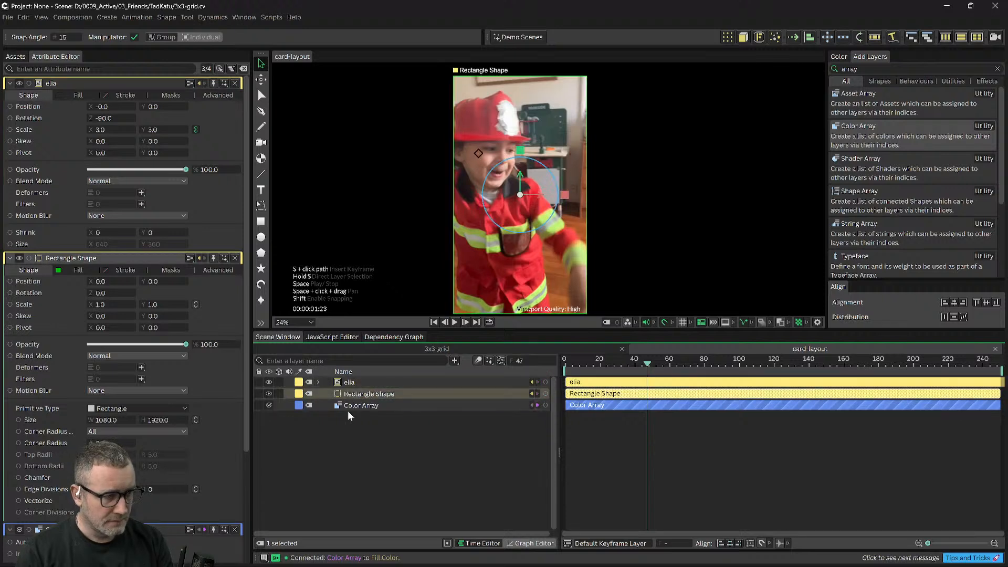
left_click(361, 384, "ctrl")
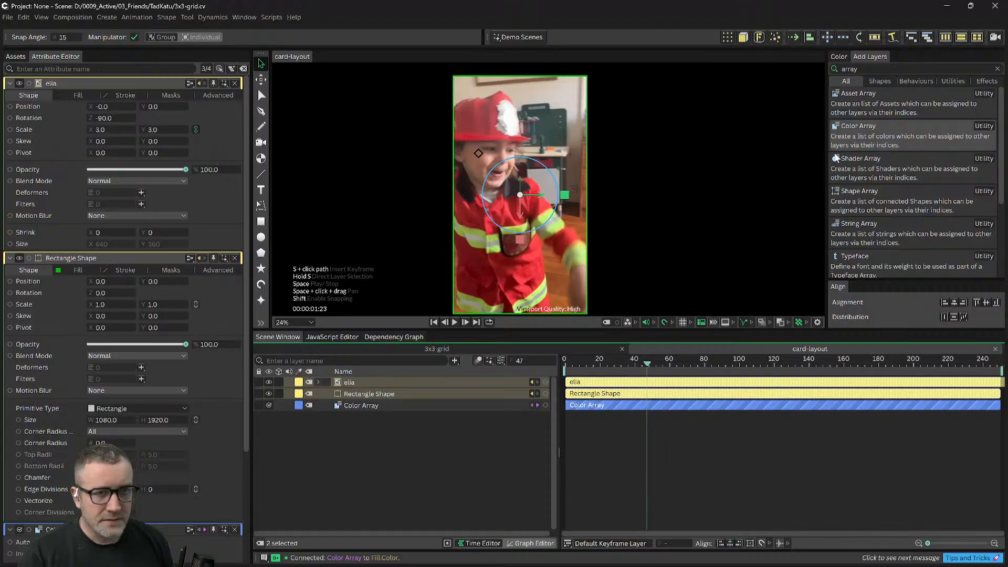
left_click(997, 69)
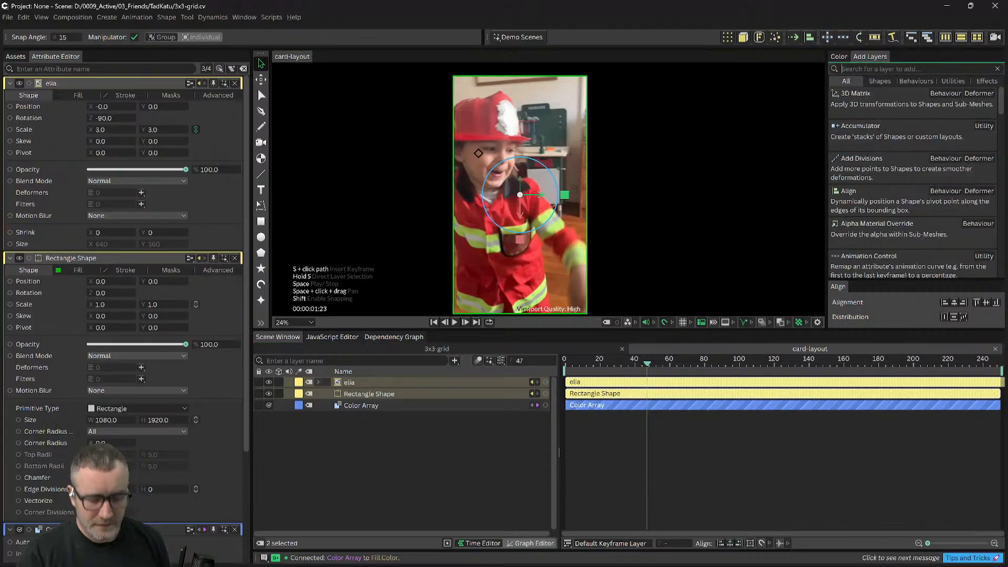
type("lay")
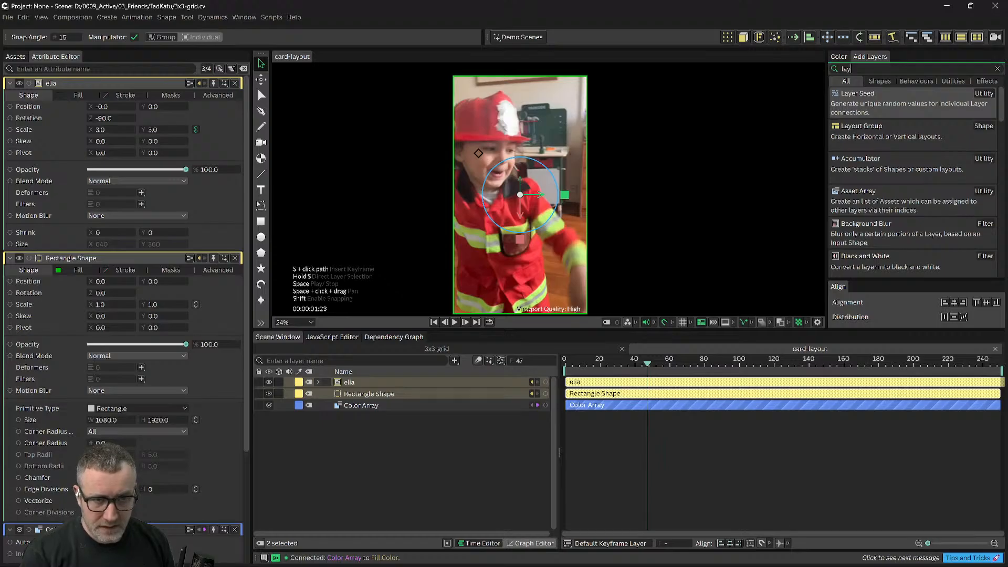
left_click(915, 138)
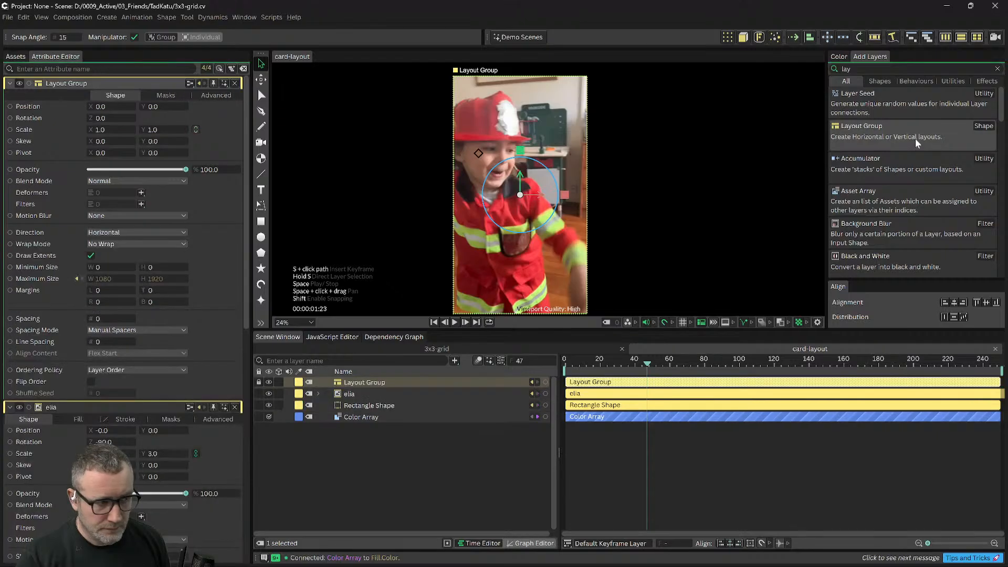
Step: Try nesting the footage and rectangle layers inside the Layout Group, and undo the reordering
left_click(378, 405)
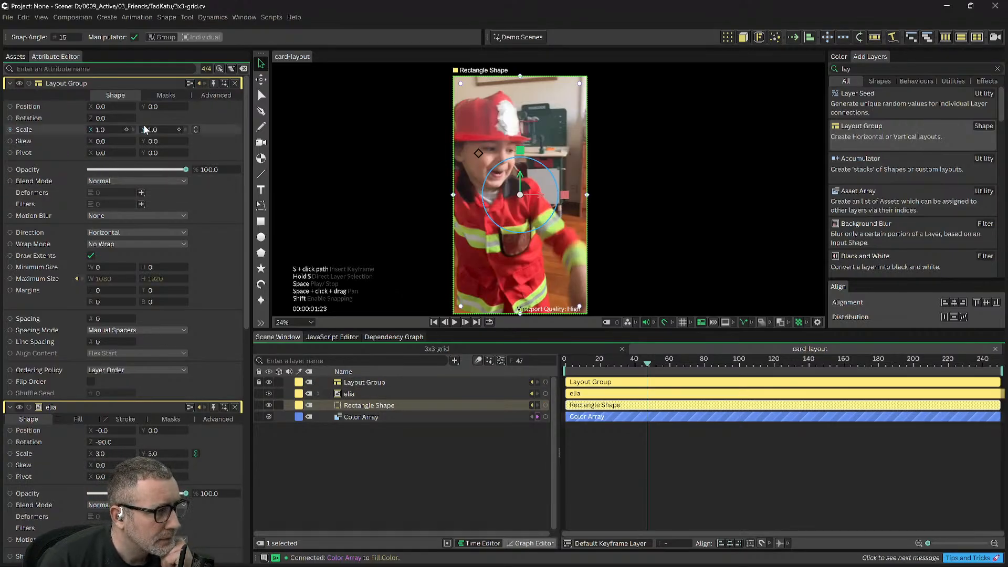
left_click(169, 95)
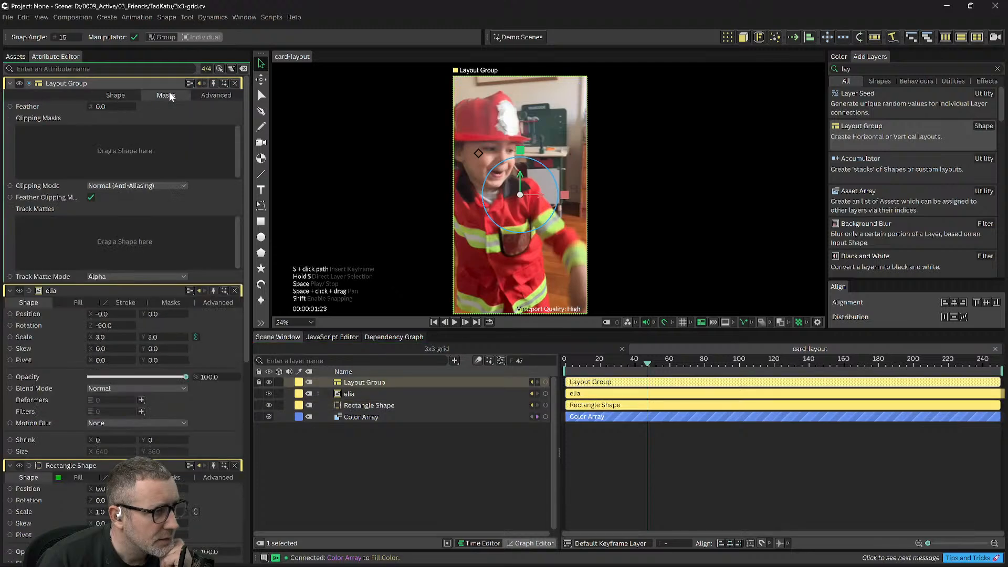
left_click(355, 404)
left_click(347, 393, "ctrl")
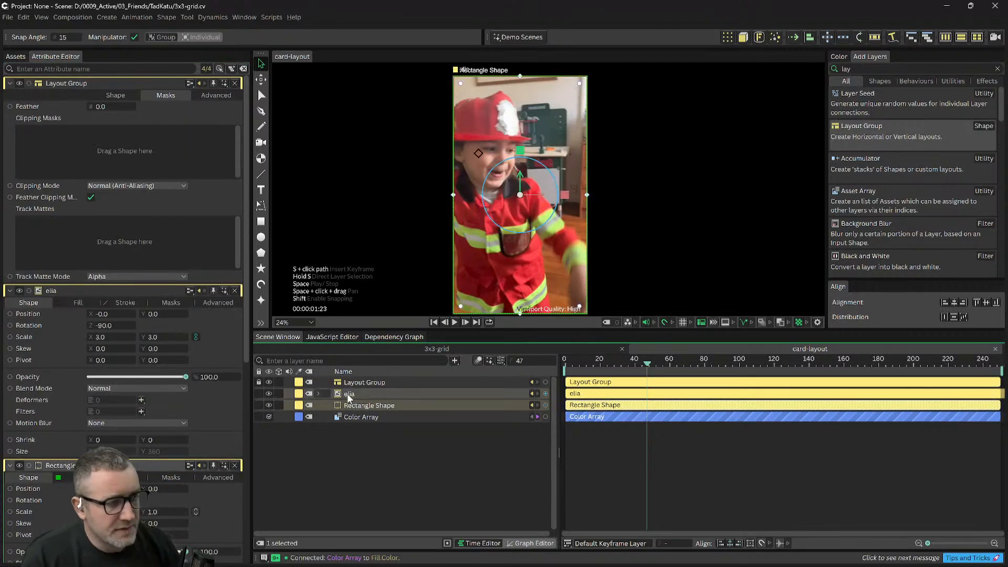
left_click_drag(348, 393, 359, 382)
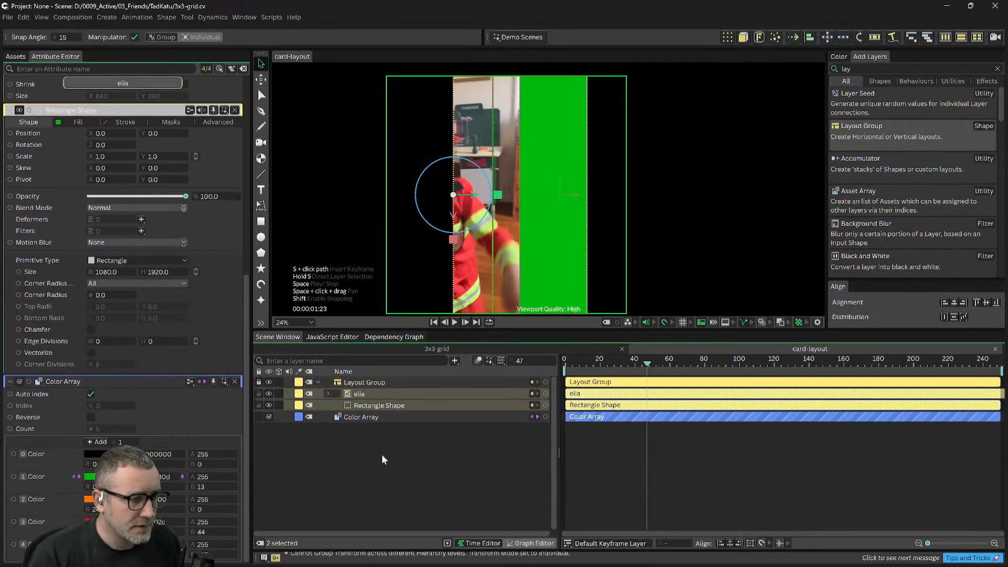
left_click(390, 465)
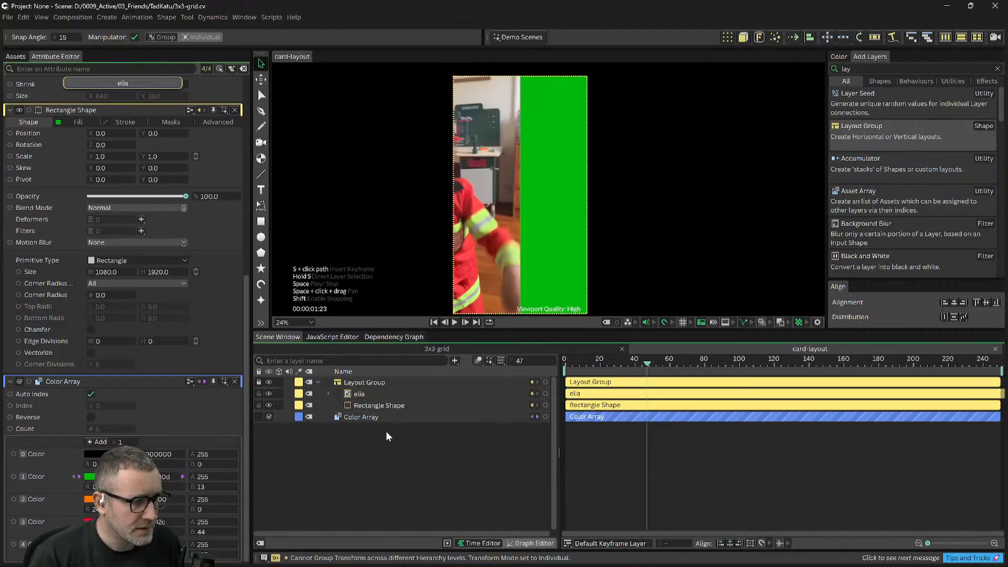
mouse_move(647, 364)
left_mouse_down()
mouse_move(608, 365)
mouse_move(643, 370)
left_mouse_up()
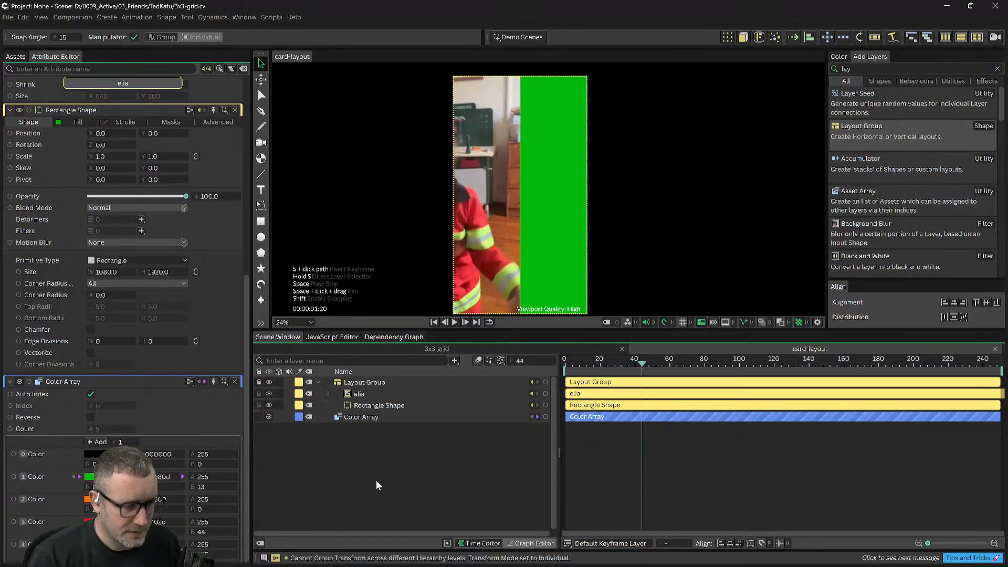
key("ctrl+z")
key("ctrl+z")
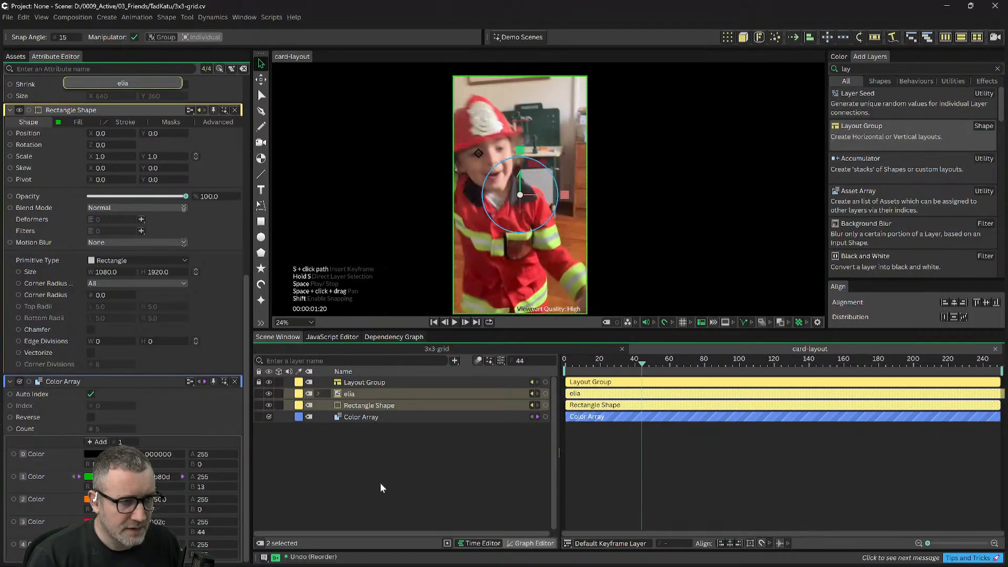
Step: Nest the rectangle and footage layers together inside the Layout Group
left_click(360, 408)
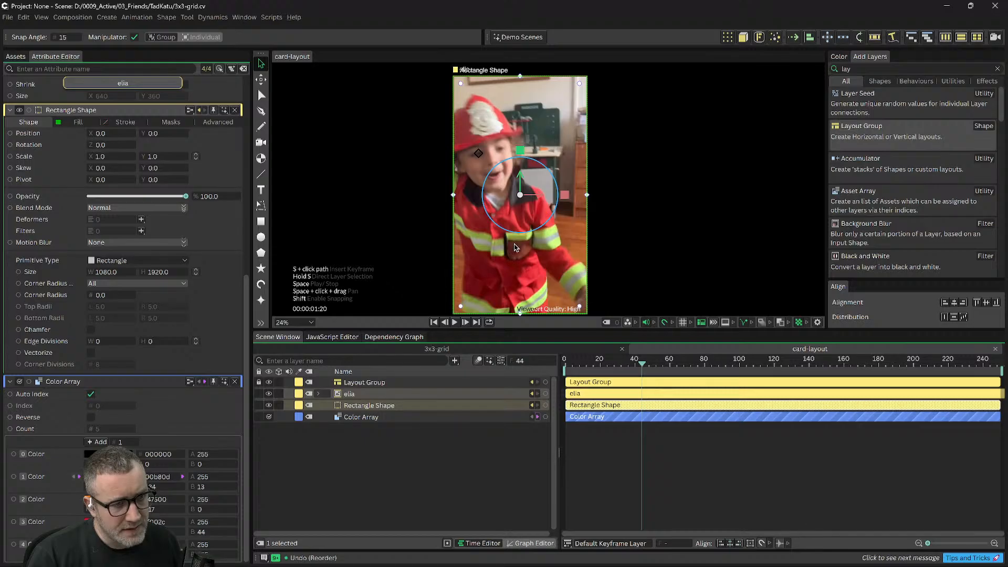
left_click_drag(637, 214, 635, 189)
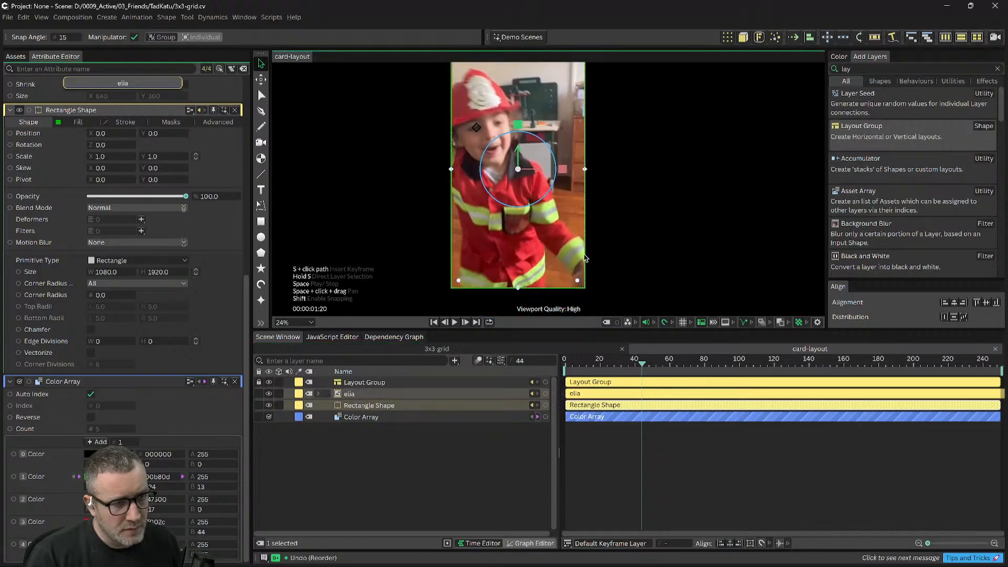
left_click(374, 426)
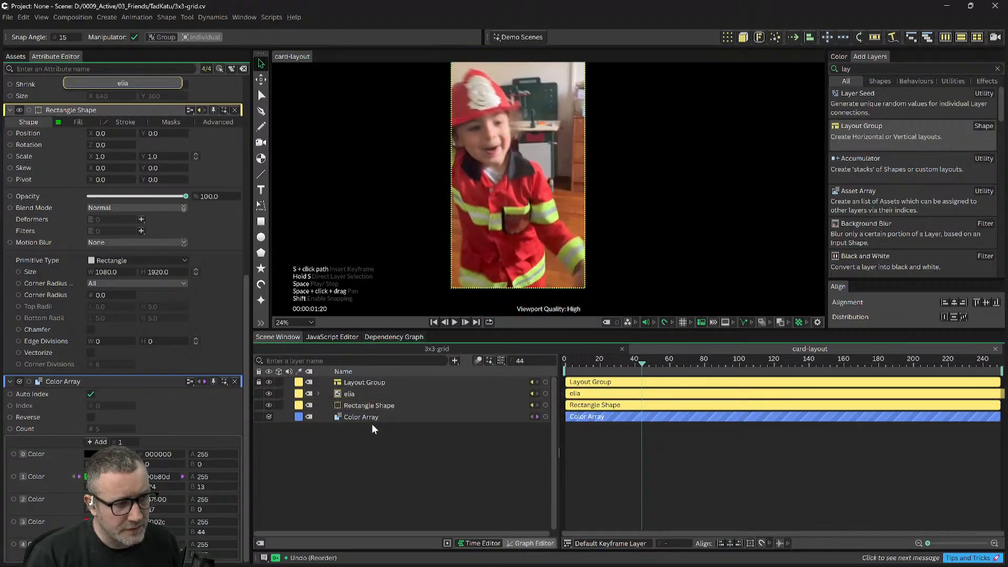
left_click(352, 406)
left_click(347, 395, "shift")
left_click_drag(348, 394, 370, 381)
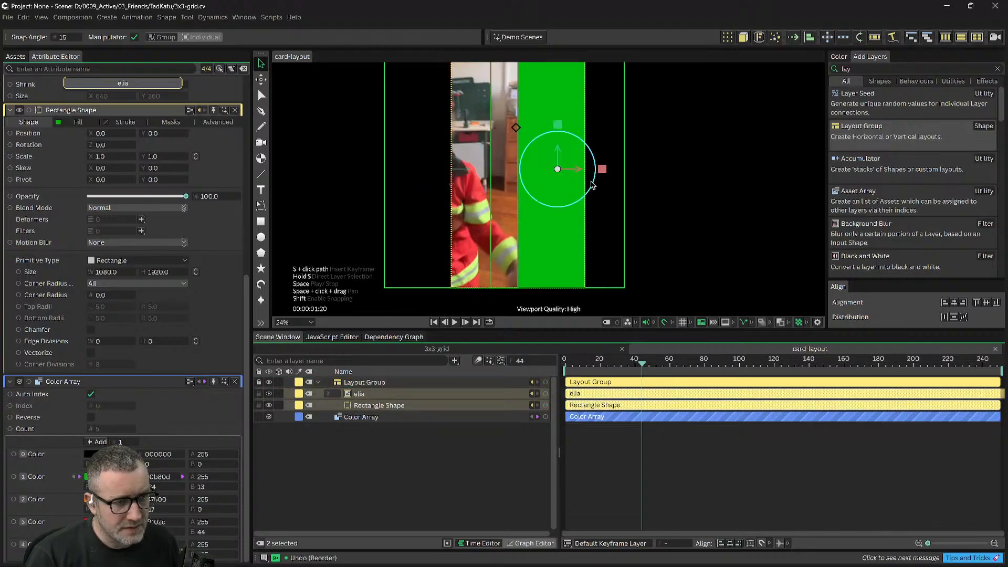
left_click_drag(731, 169, 746, 190)
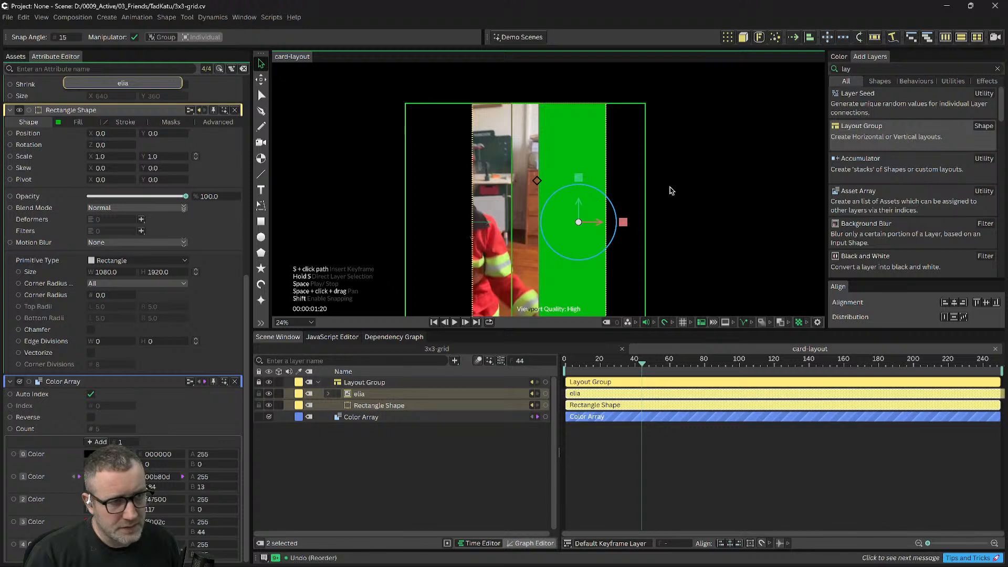
left_click_drag(670, 190, 675, 178)
Step: Hide the footage layer and move the rectangle horizontally to X -320 so it fills the frame
left_click(376, 405)
left_click(365, 399)
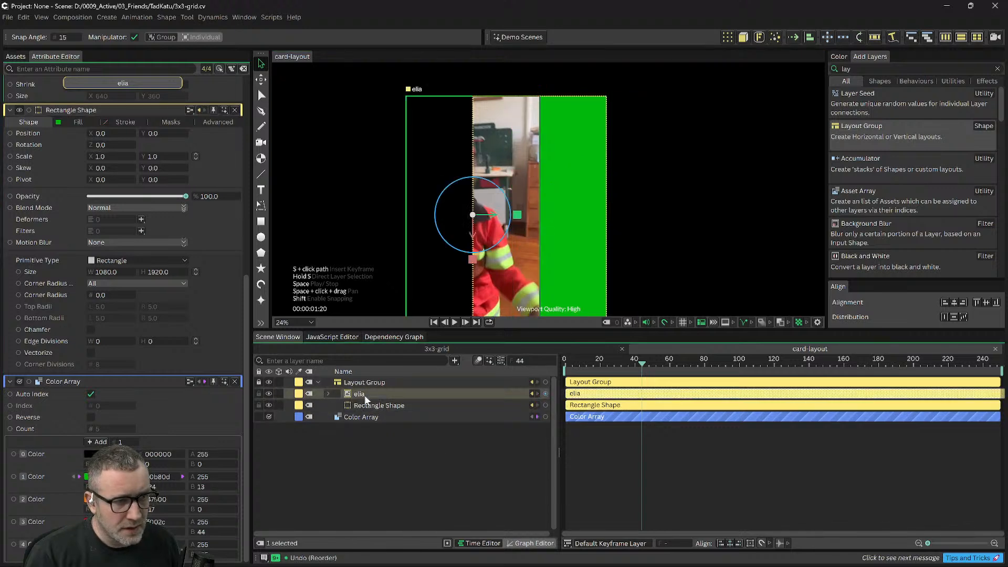
left_click(405, 440)
left_click(267, 393)
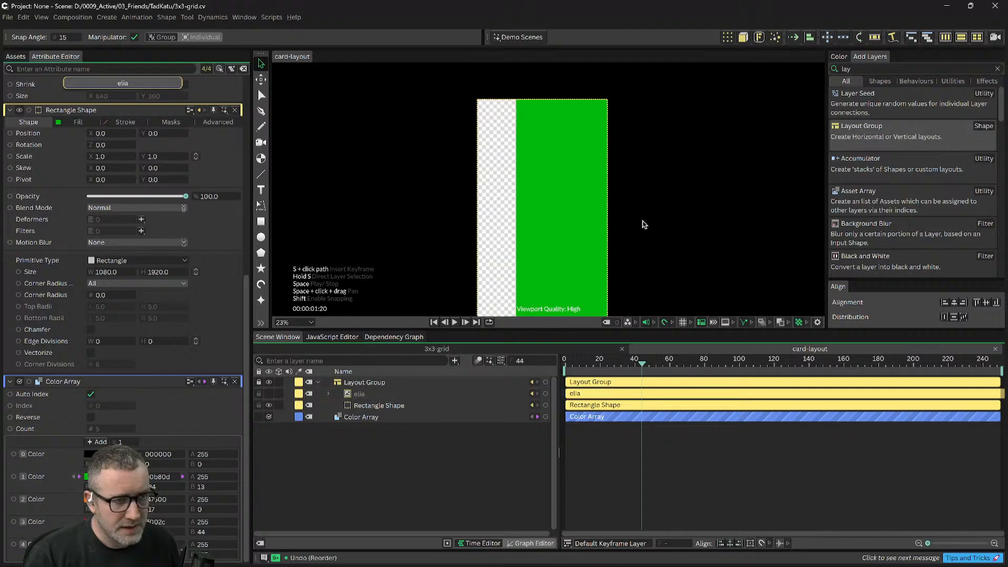
scroll(641, 218, "down", 1)
mouse_move(641, 218)
left_mouse_down()
mouse_move(624, 173)
mouse_move(666, 225)
mouse_move(663, 258)
mouse_move(641, 225)
left_mouse_up()
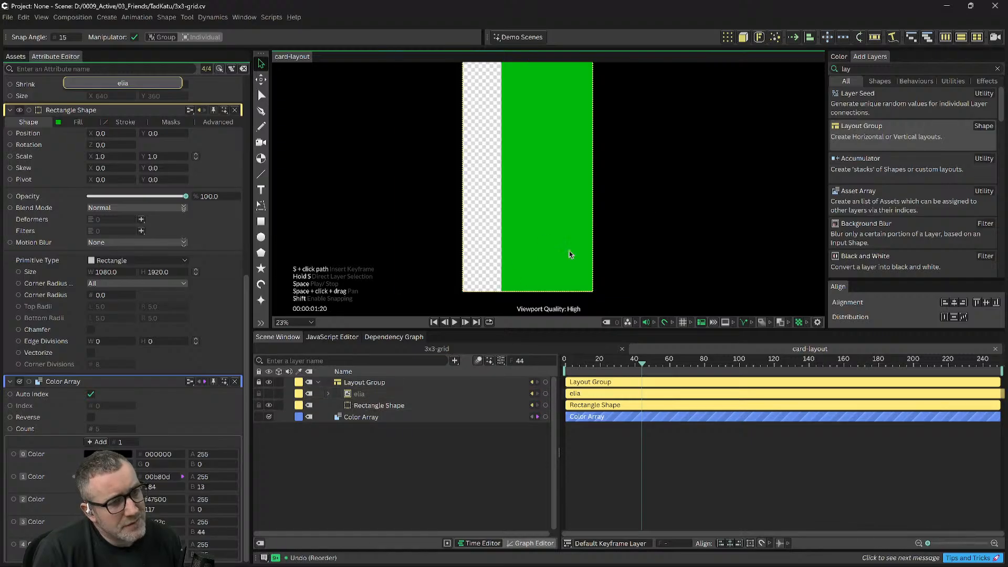
left_click_drag(613, 221, 619, 243)
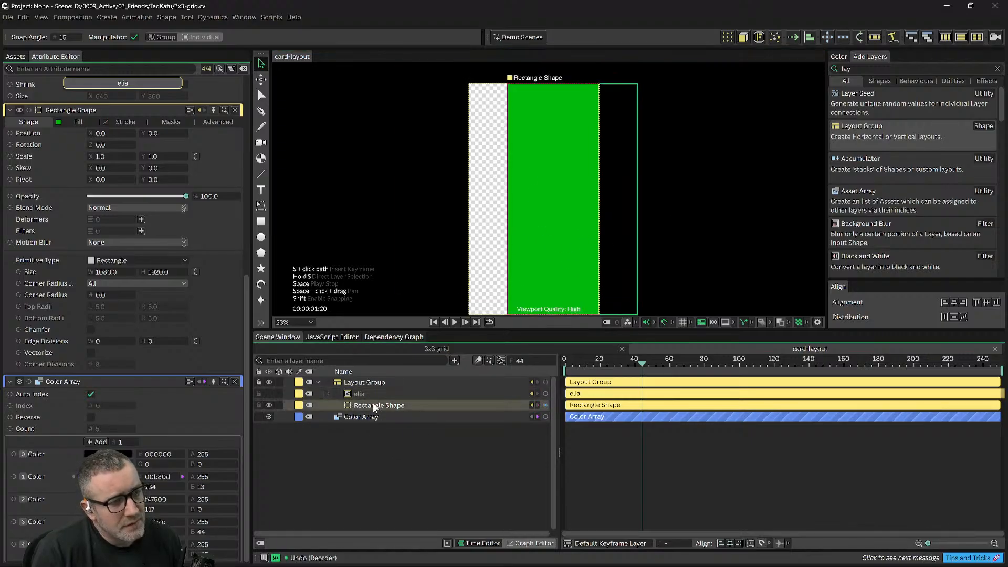
left_click(350, 405)
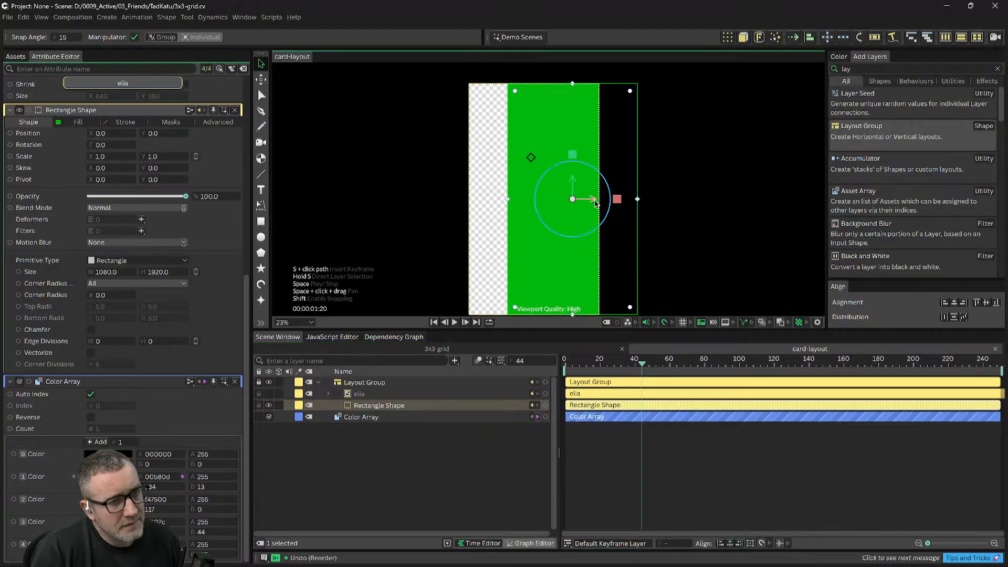
left_click_drag(596, 208, 559, 208)
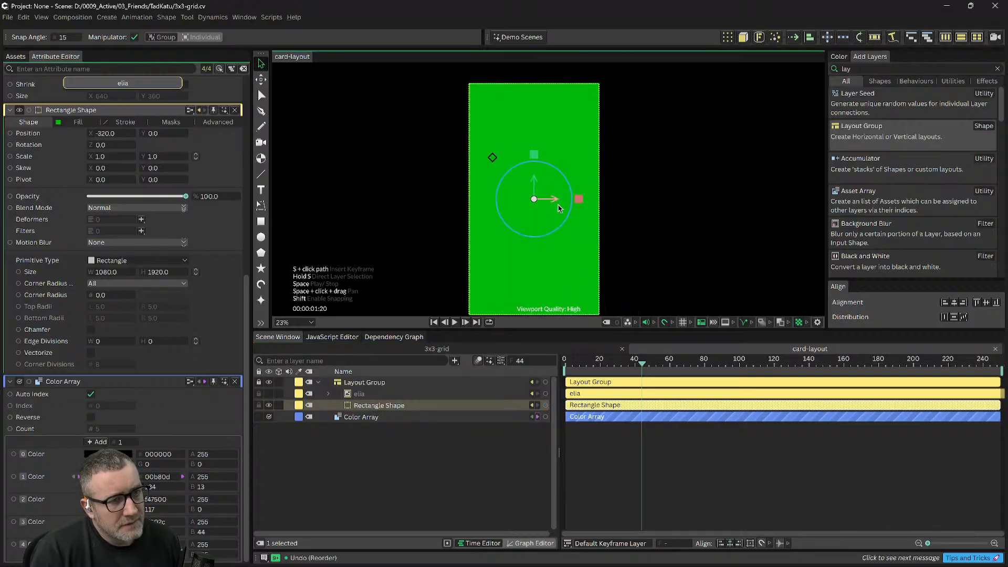
Step: Make the footage layer visible again and shift it horizontally until it fills the card frame over the rectangle
left_click(361, 393)
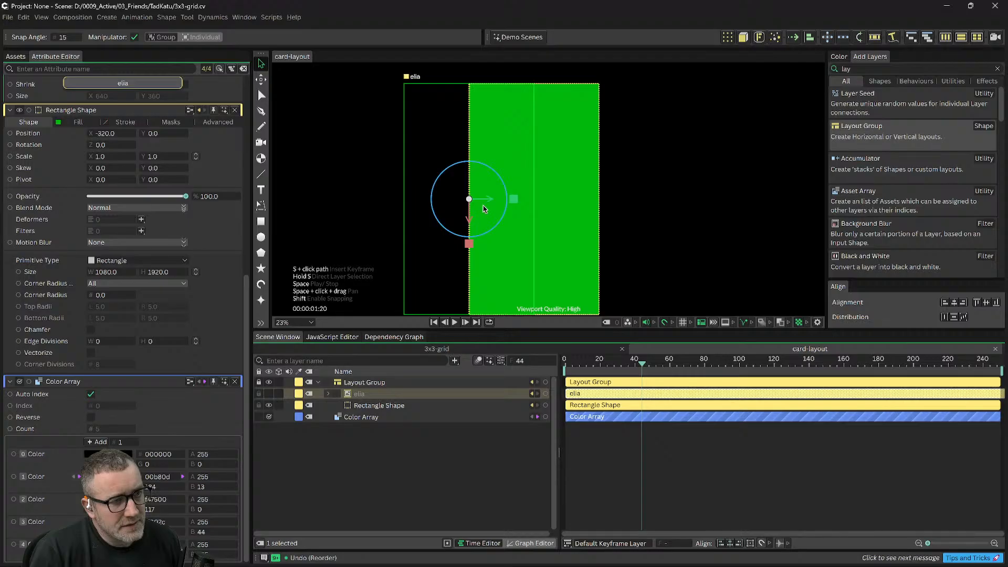
left_click(269, 393)
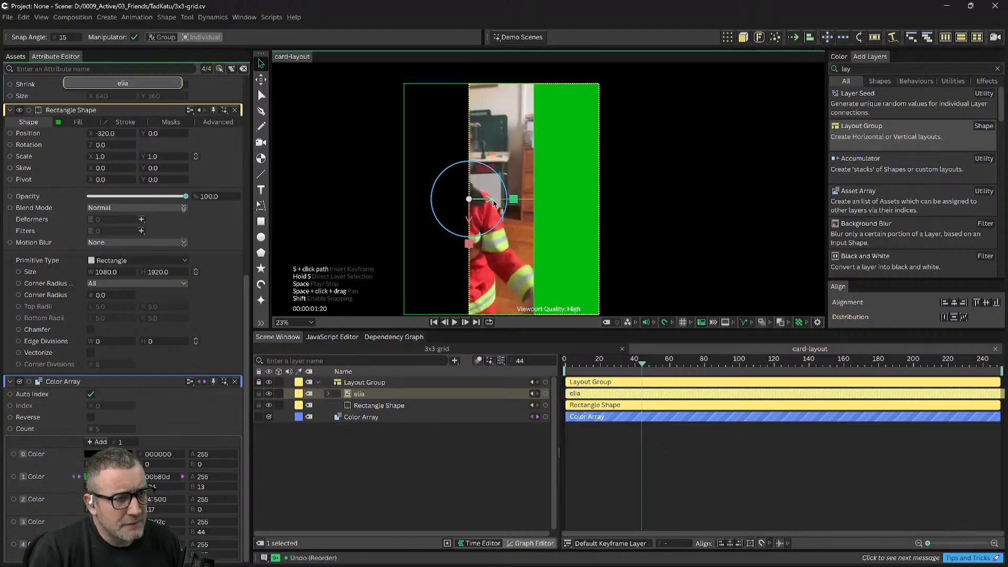
left_click_drag(491, 202, 557, 204)
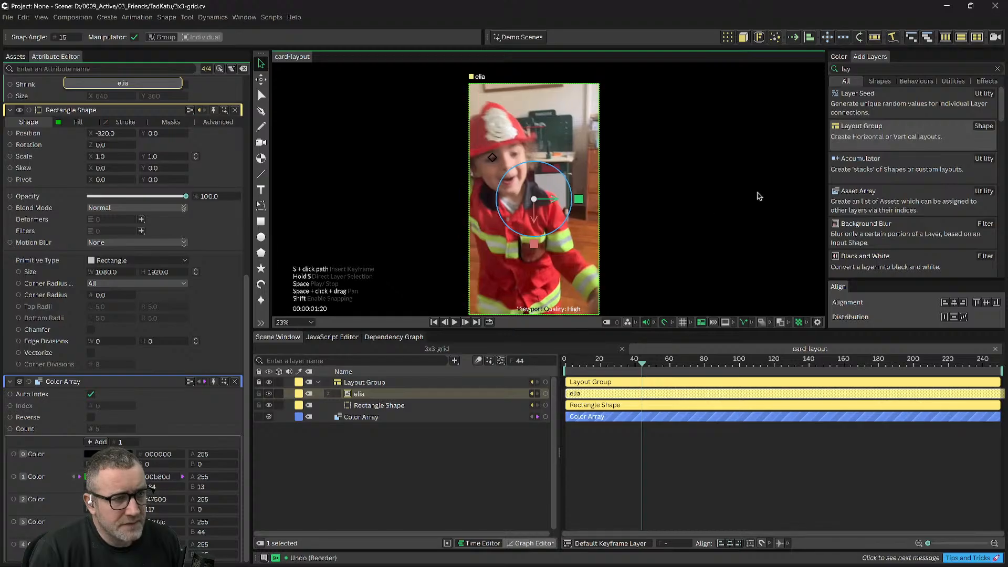
Step: Examine the card composition in the viewport and the Layout Group's shape and mask settings
scroll(651, 227, "down", 3)
left_click_drag(612, 236, 634, 222)
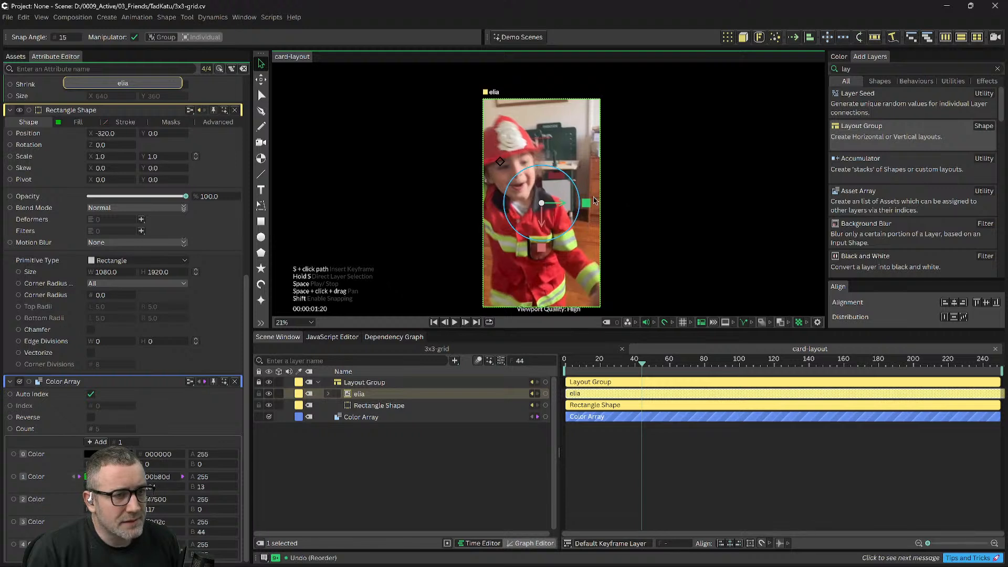
left_click_drag(619, 200, 612, 166)
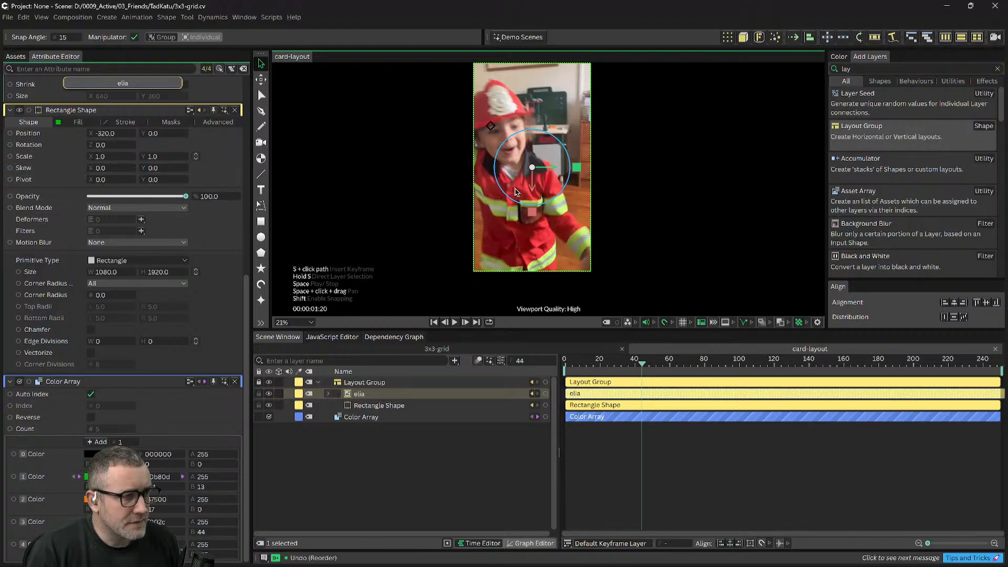
scroll(210, 265, "up", 3)
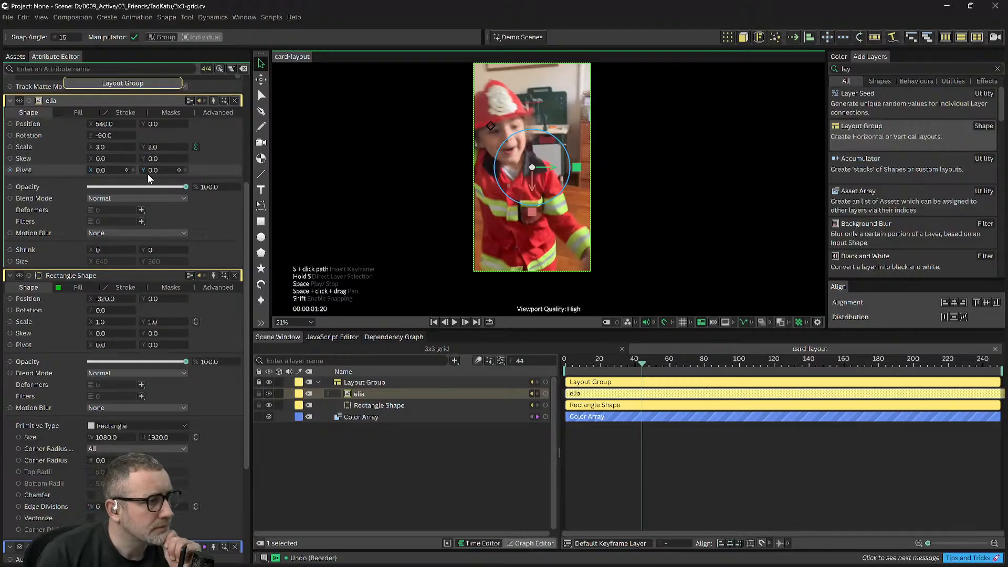
scroll(158, 178, "up", 2)
scroll(165, 181, "up", 5)
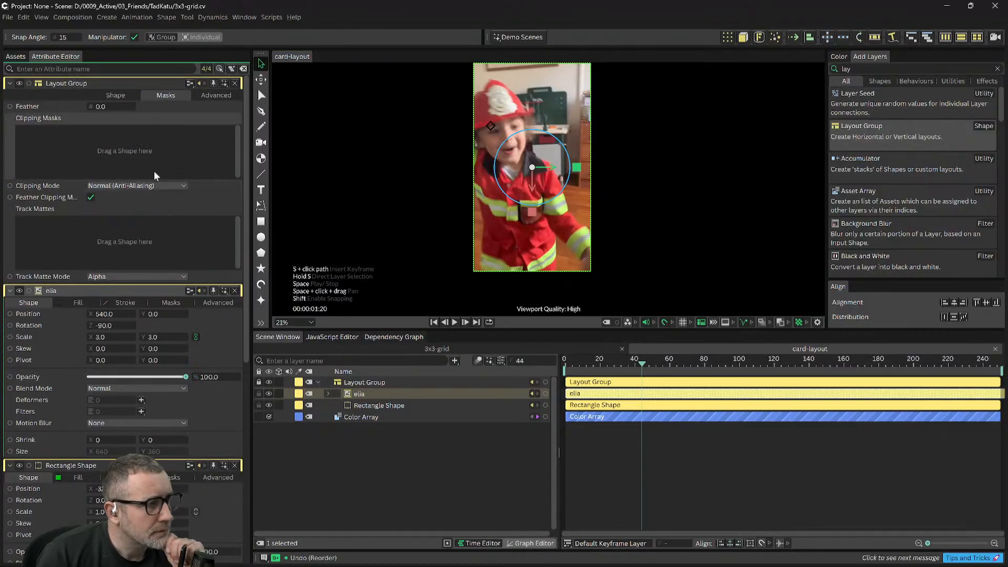
left_click(116, 95)
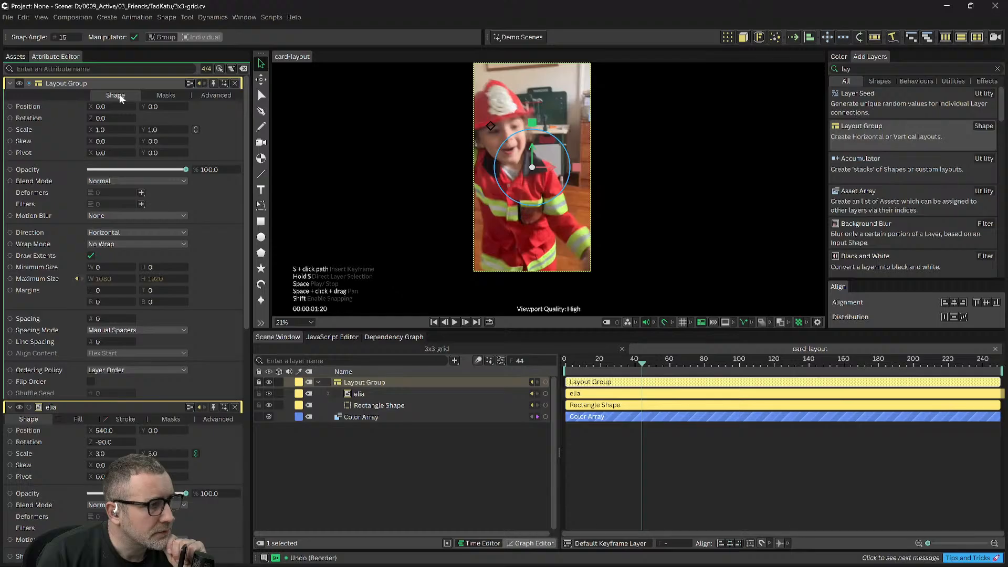
left_click(154, 96)
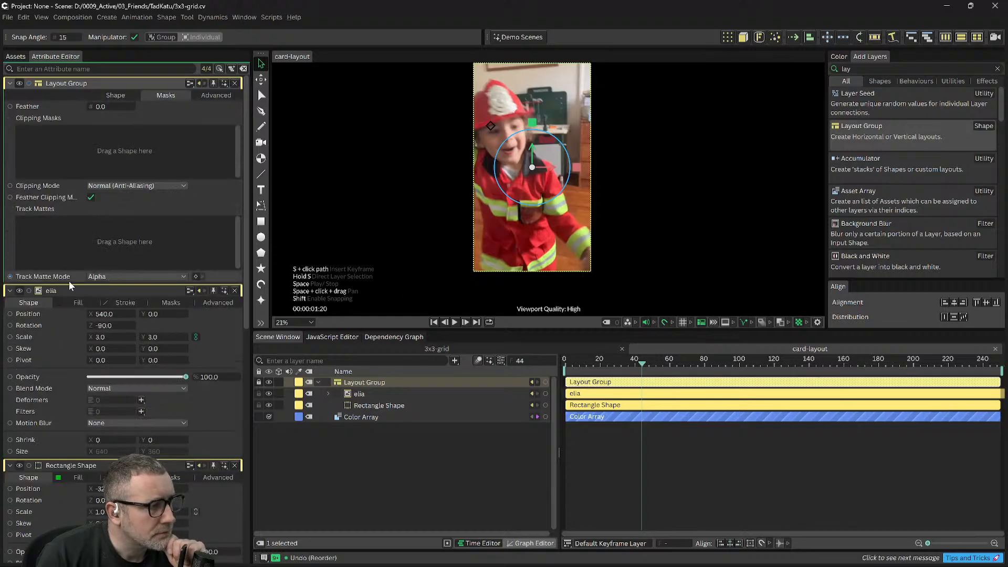
left_click(116, 95)
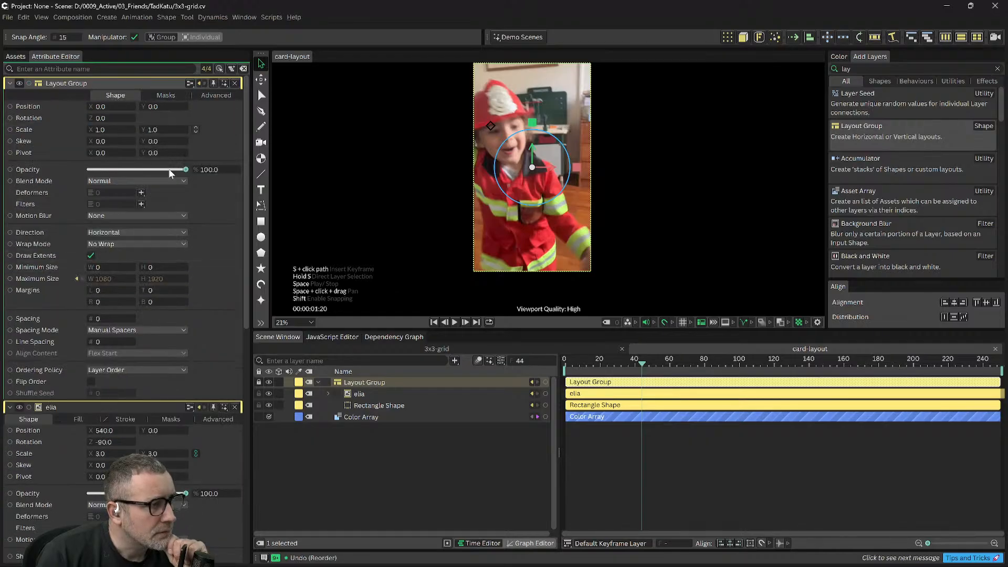
left_click_drag(682, 159, 684, 182)
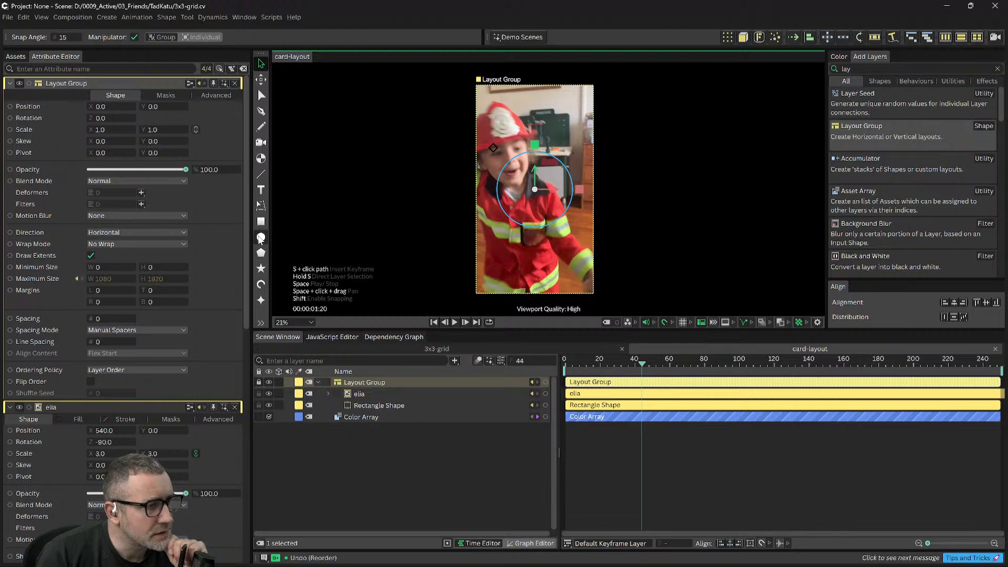
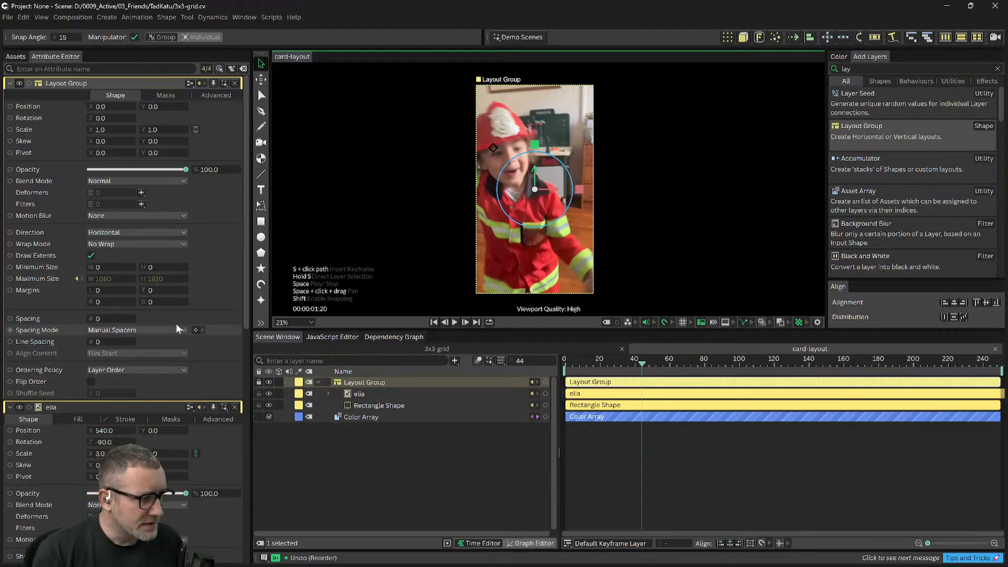
Step: Check the Layout Group's ordering policy choices and try a spacing of 87 between its layers
scroll(175, 324, "down", 2)
scroll(180, 312, "up", 2)
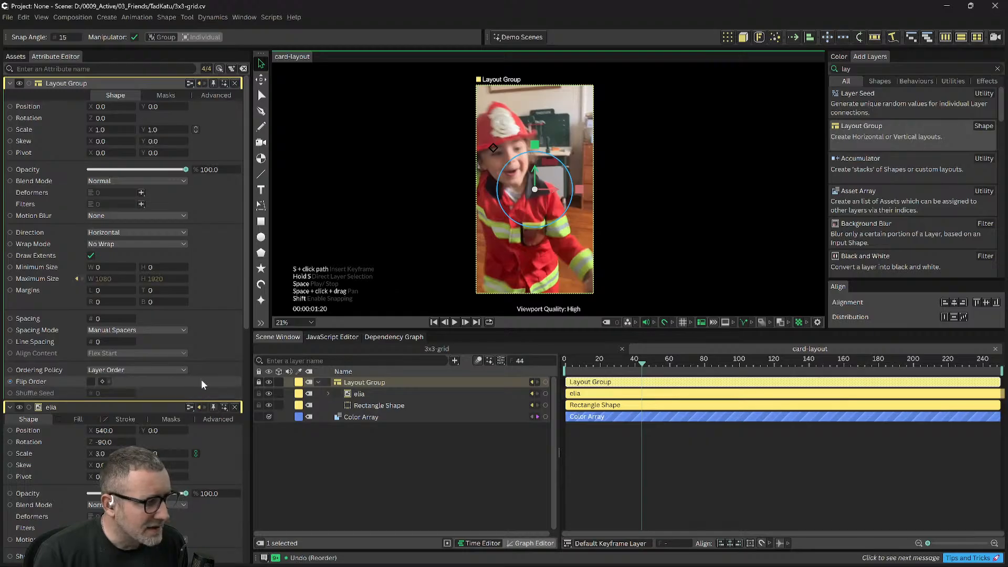
left_click(156, 370)
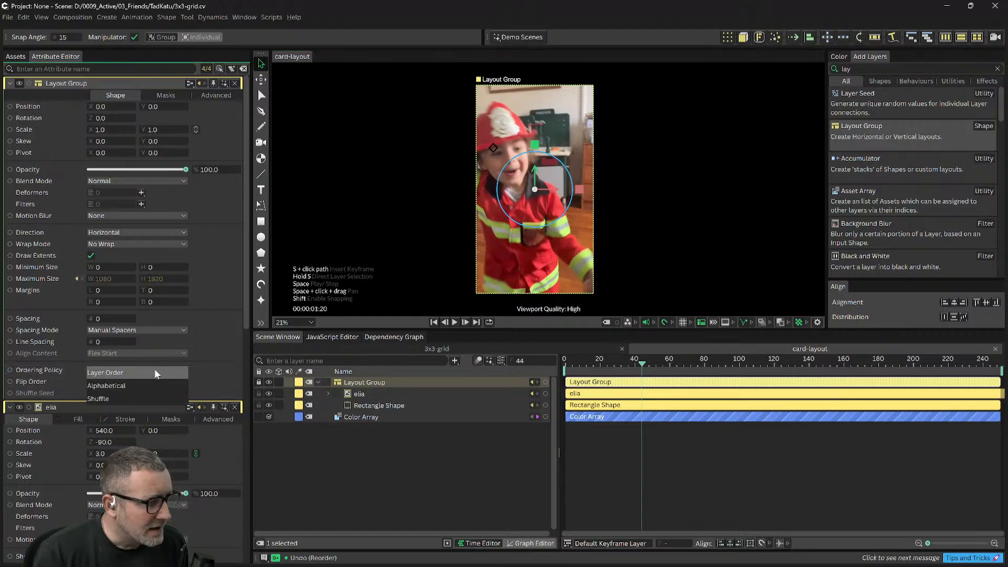
left_click(206, 364)
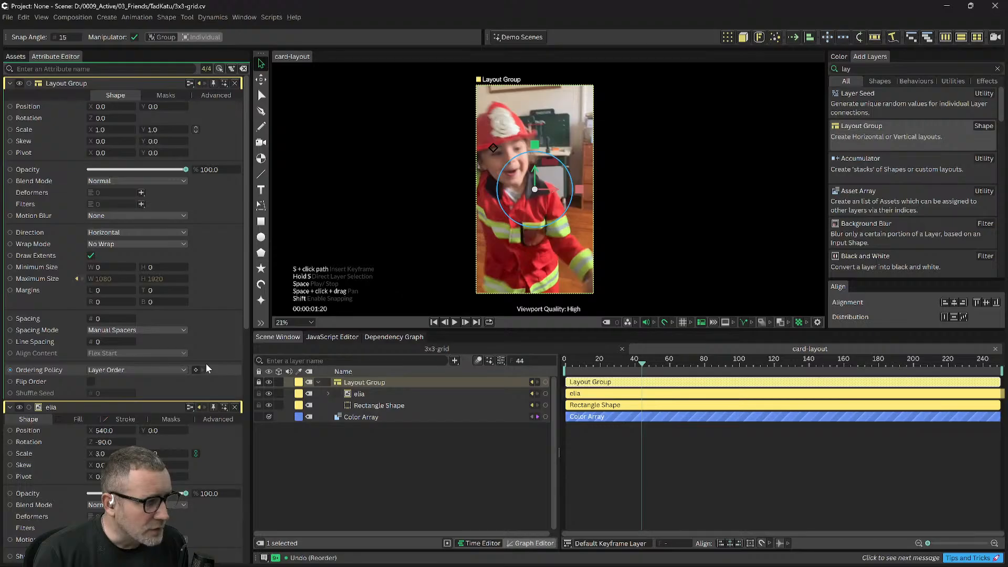
left_click_drag(105, 321, 155, 327)
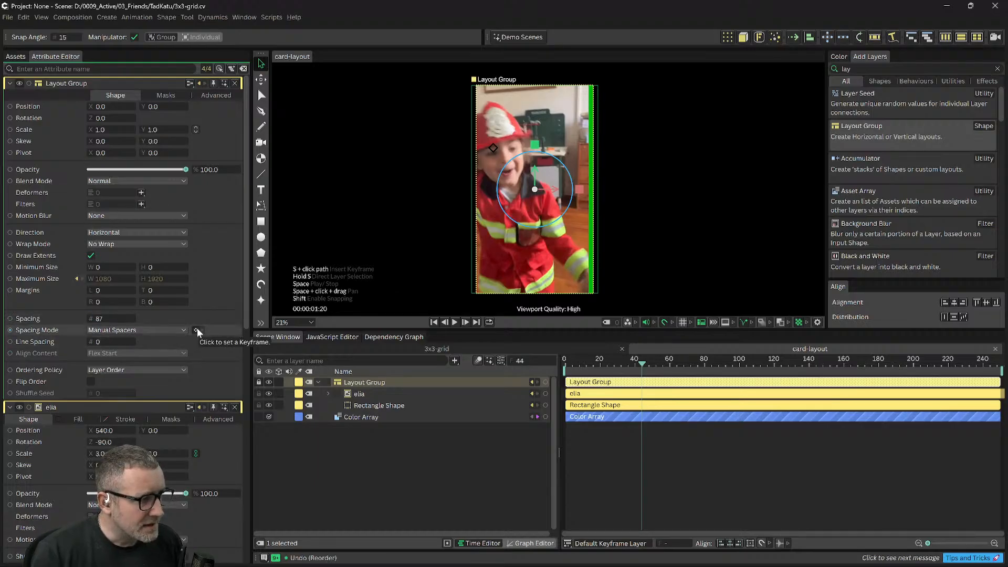
Step: Set the Layout Group's direction to Vertical and preview the wrap modes, keeping No Wrap
left_click(128, 232)
left_click(122, 244)
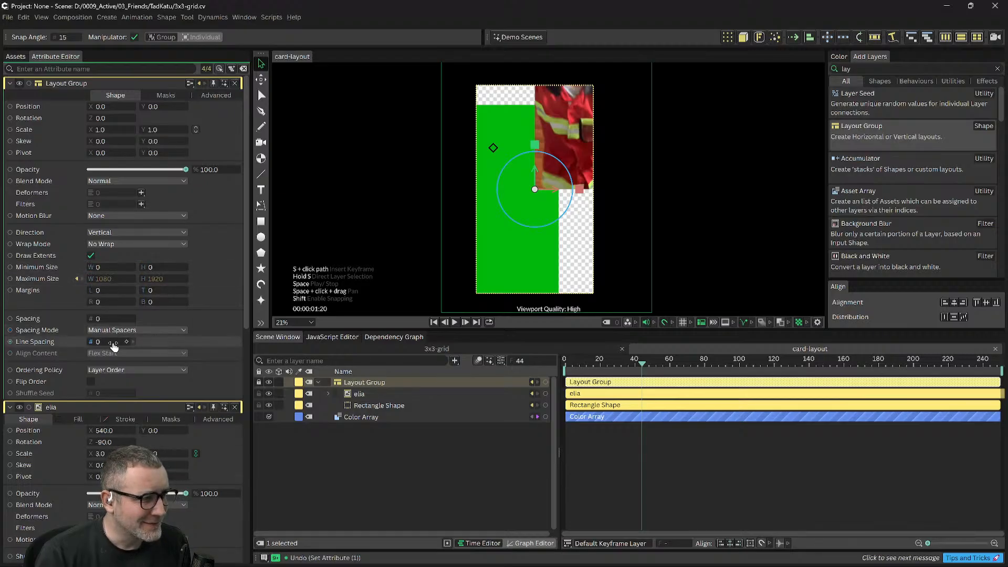
left_click(115, 342)
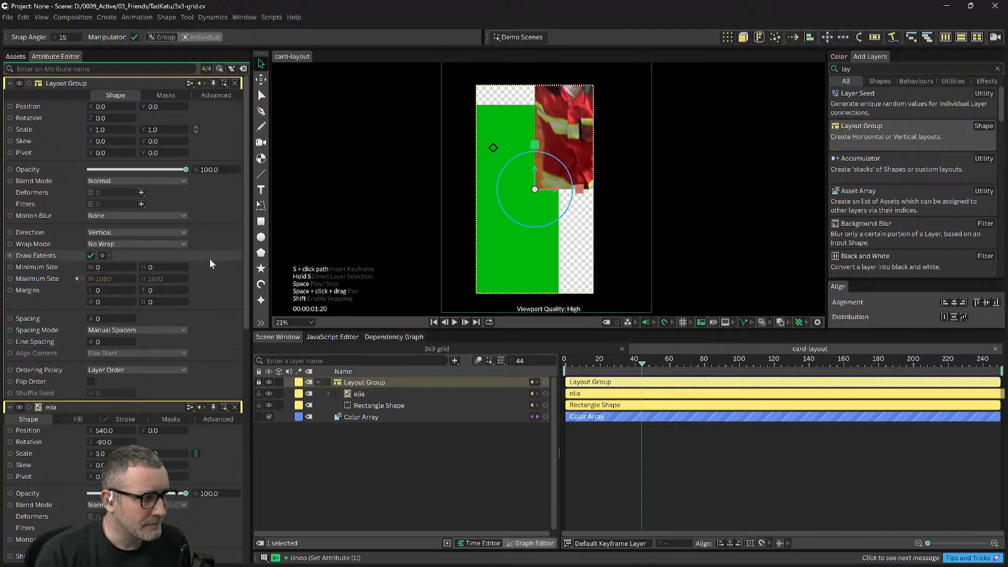
left_click(147, 243)
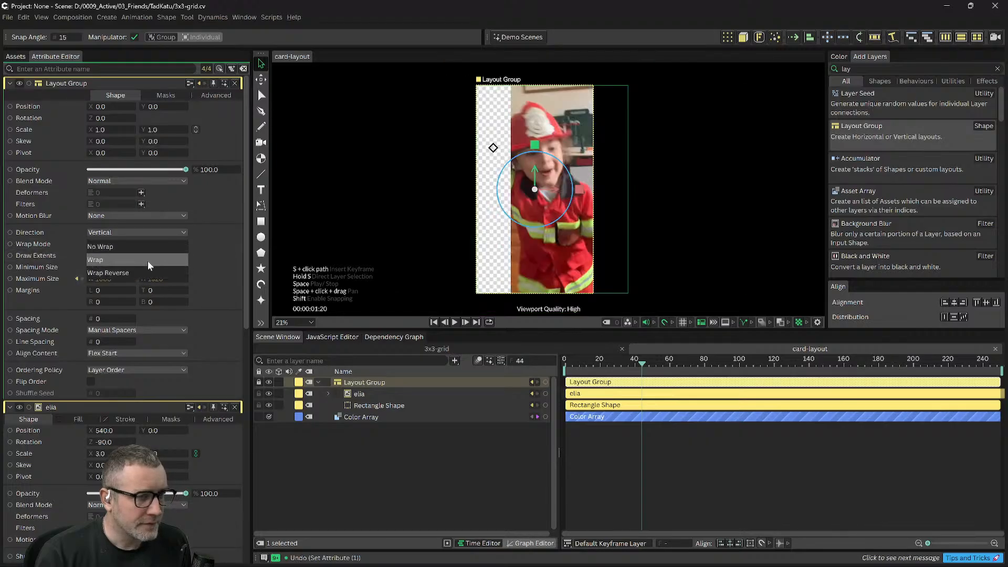
left_click(203, 225)
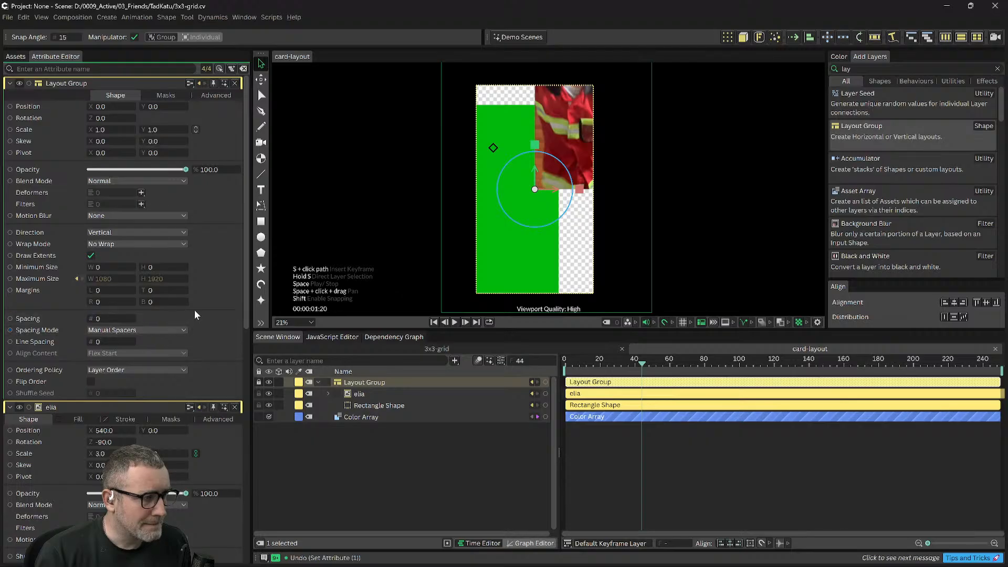
Step: Inspect what drives the Layout Group's maximum size, and switch Flip Order on and off again
left_click(77, 278)
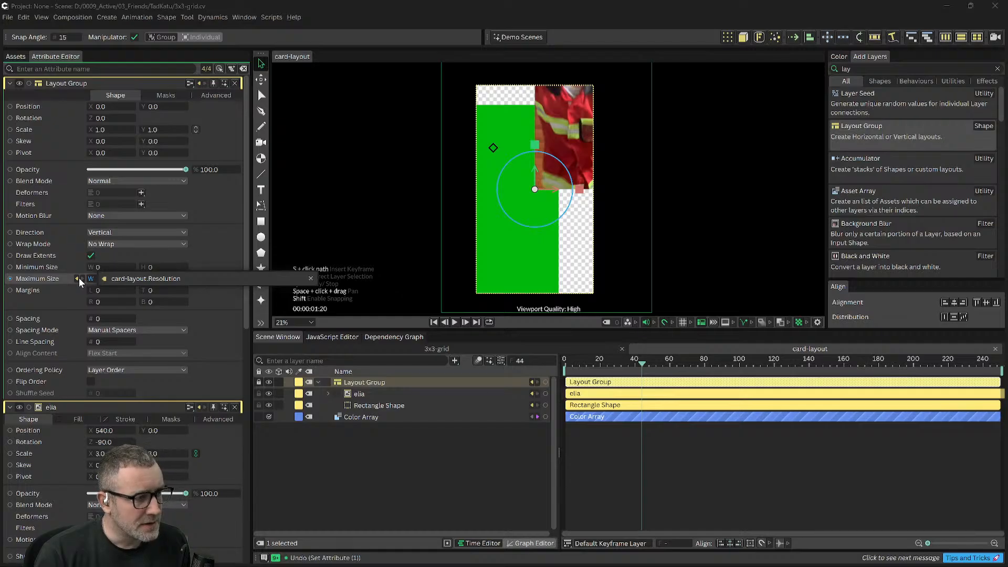
left_click(210, 264)
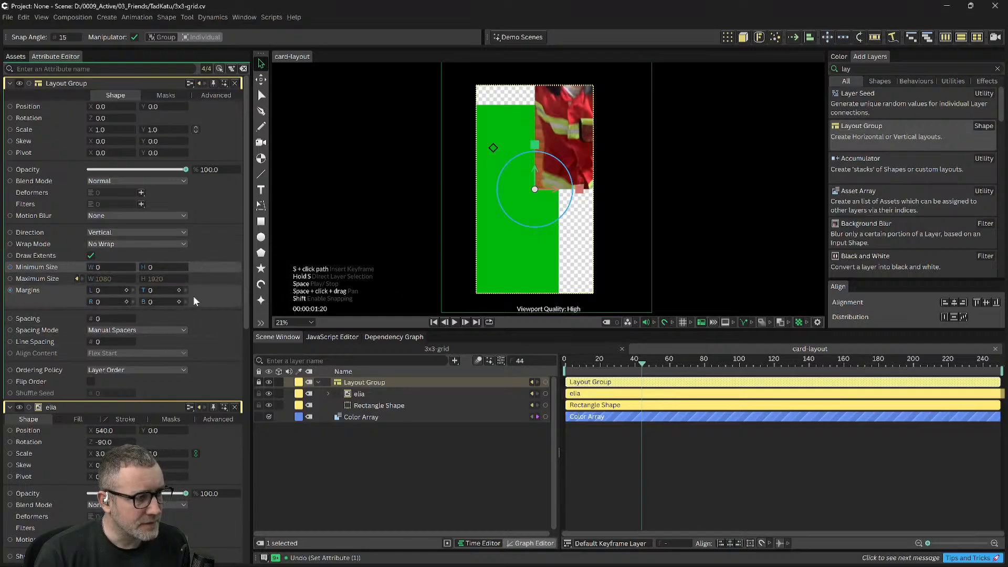
scroll(196, 300, "down", 2)
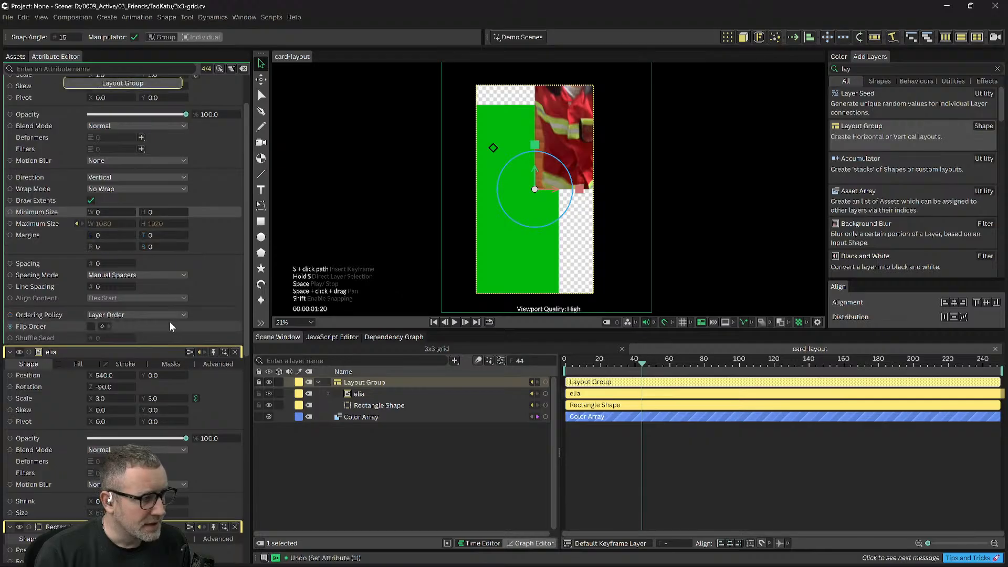
left_click(92, 325)
left_click(92, 326)
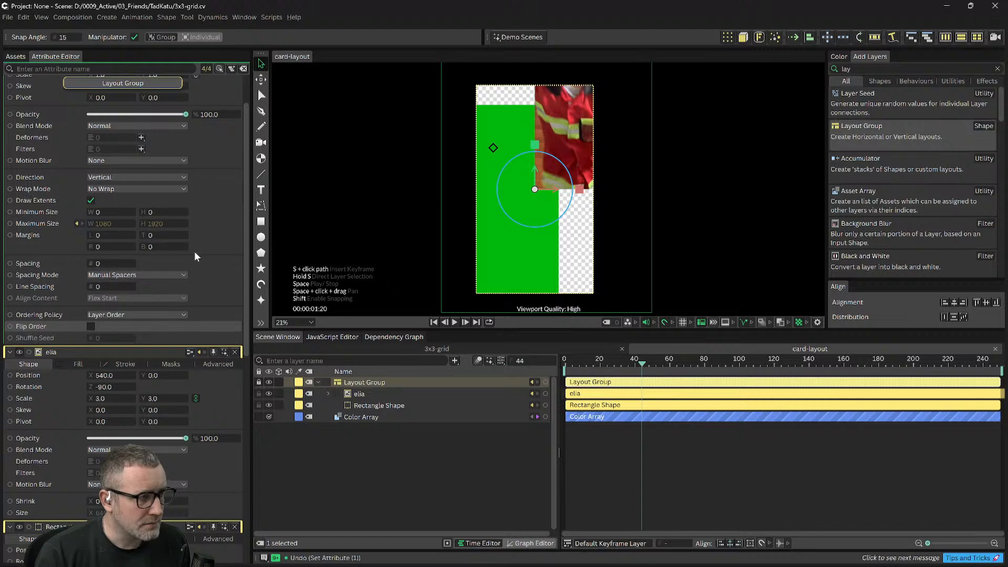
scroll(200, 247, "up", 2)
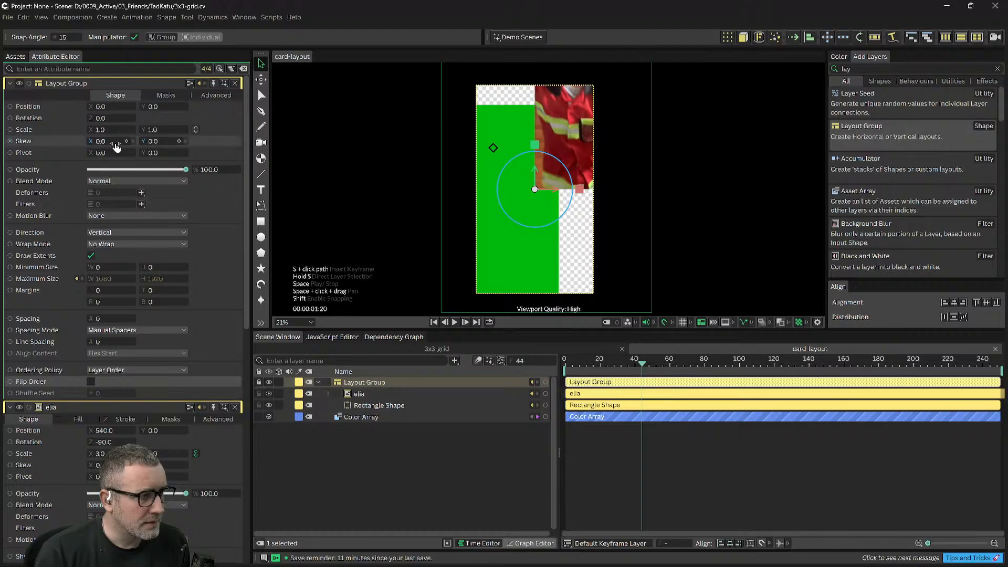
Step: Try different scale, left margin and position values on the Layout Group, and undo every change
left_click_drag(98, 132, 124, 131)
key("ctrl+z")
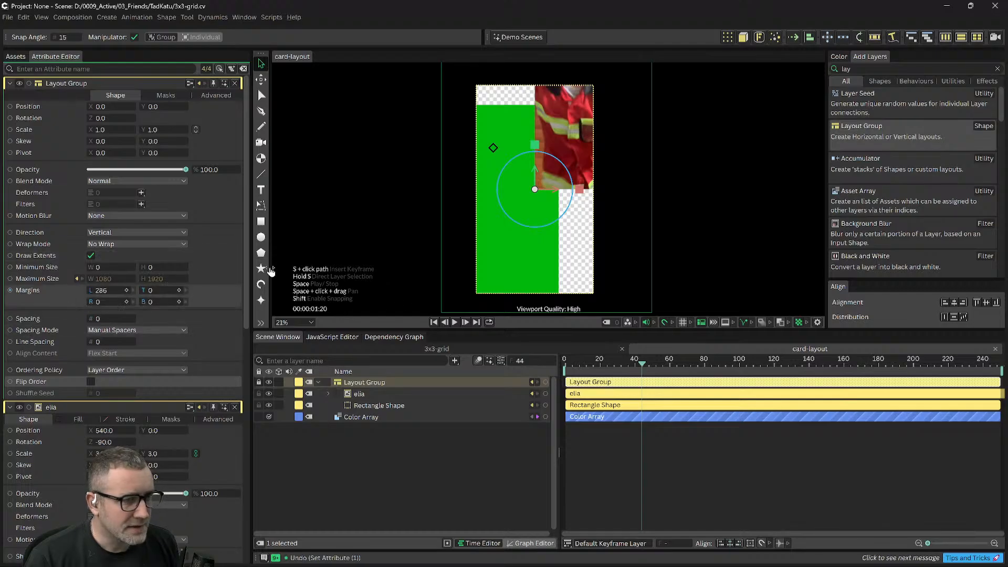
left_click_drag(320, 264, 1, 299)
key("ctrl+a")
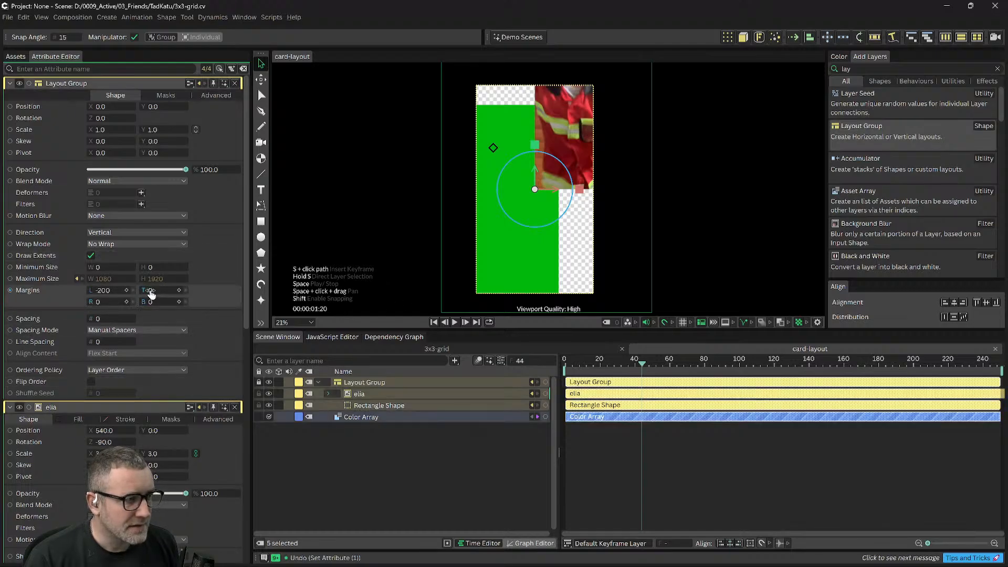
key("ctrl+z")
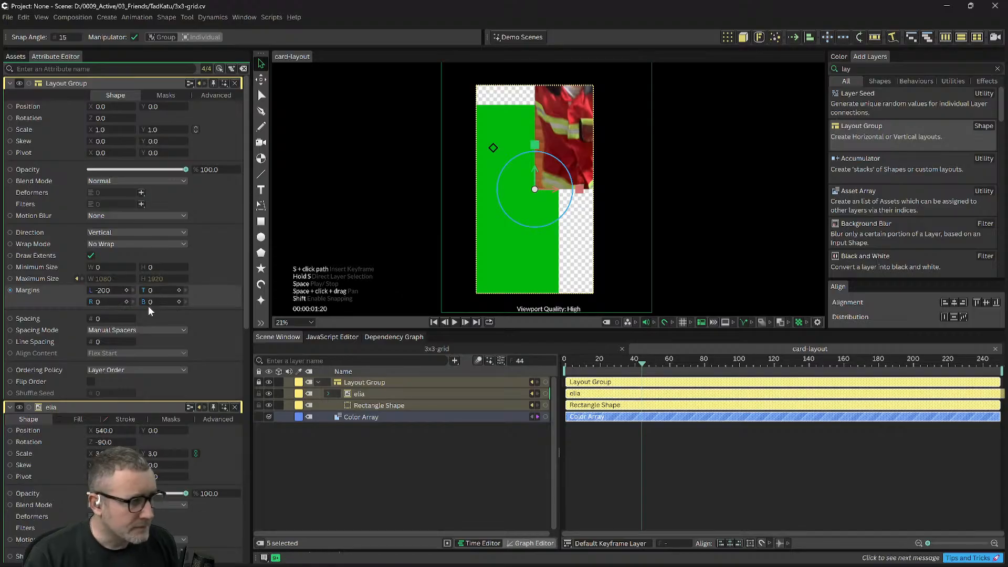
key("ctrl+z")
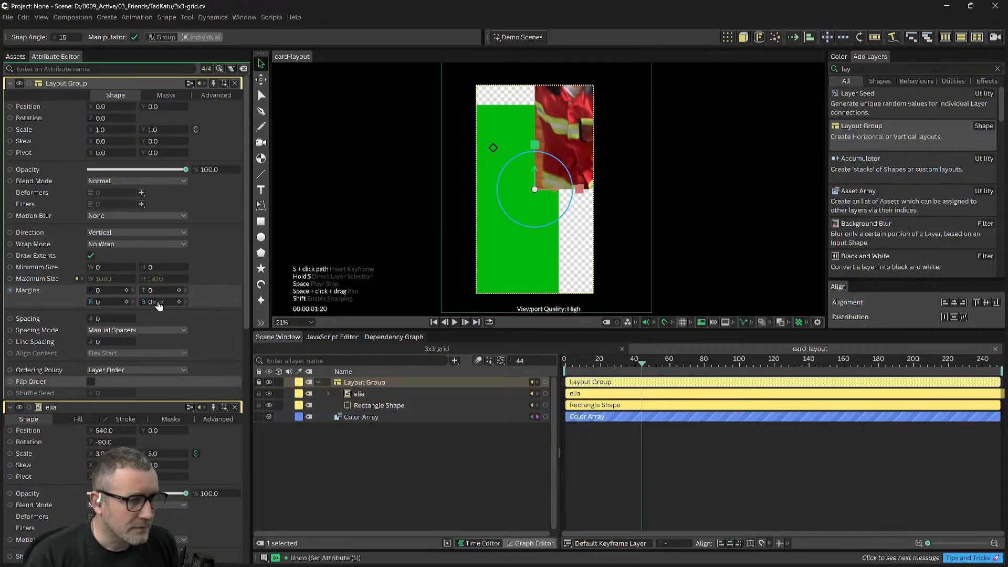
key("ctrl+z")
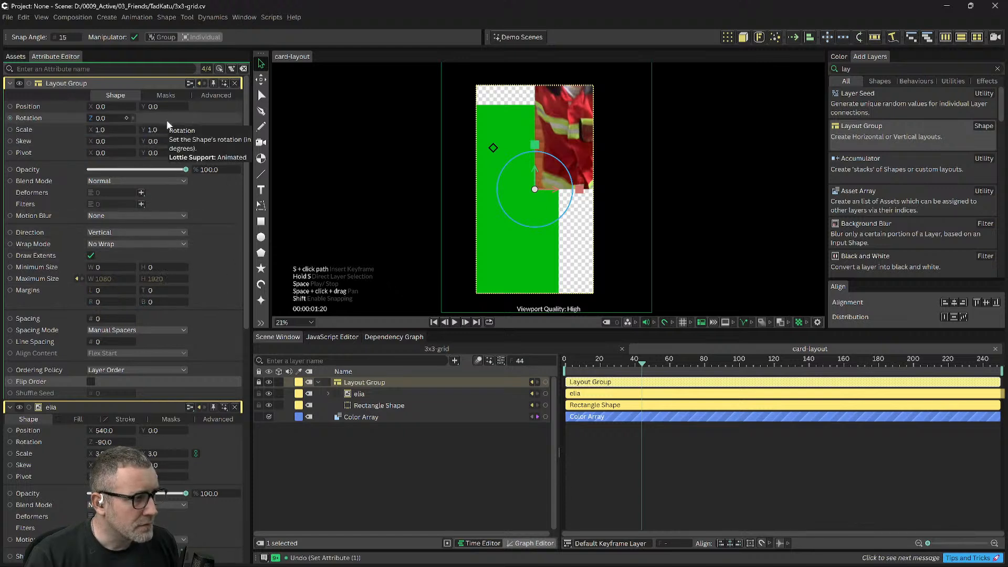
left_click_drag(158, 106, 48, 148)
key("ctrl+z")
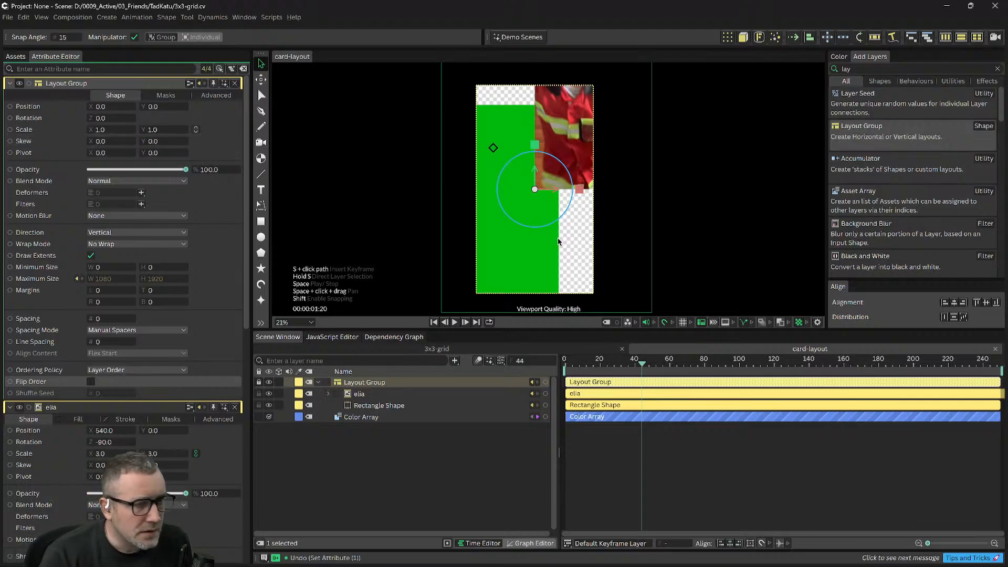
Step: Move the footage layer inside the vertical Layout Group to X 0, Y -960 so it fills the card frame
scroll(573, 208, "down", 3)
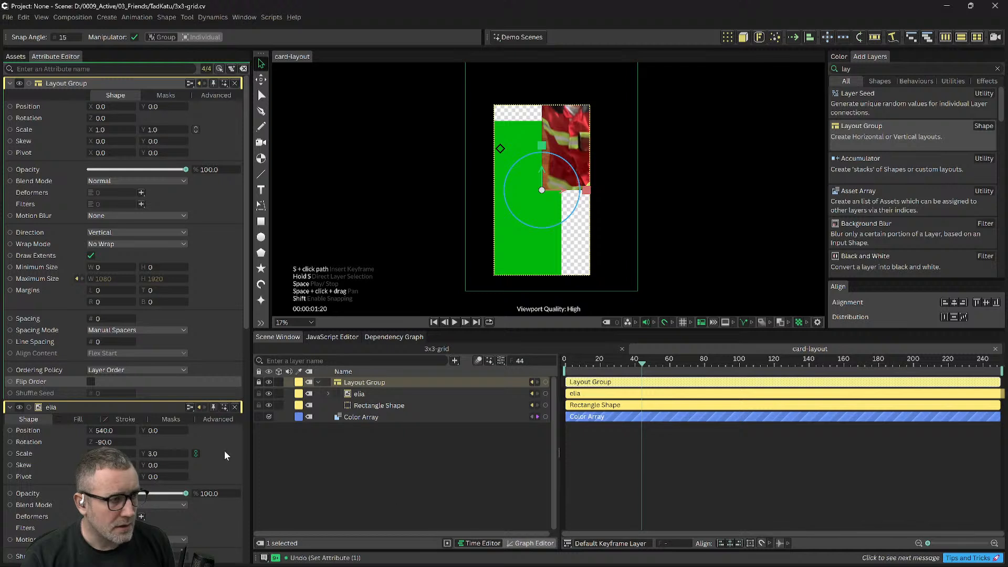
left_click(360, 393)
left_click(361, 394)
left_click_drag(639, 162, 669, 243)
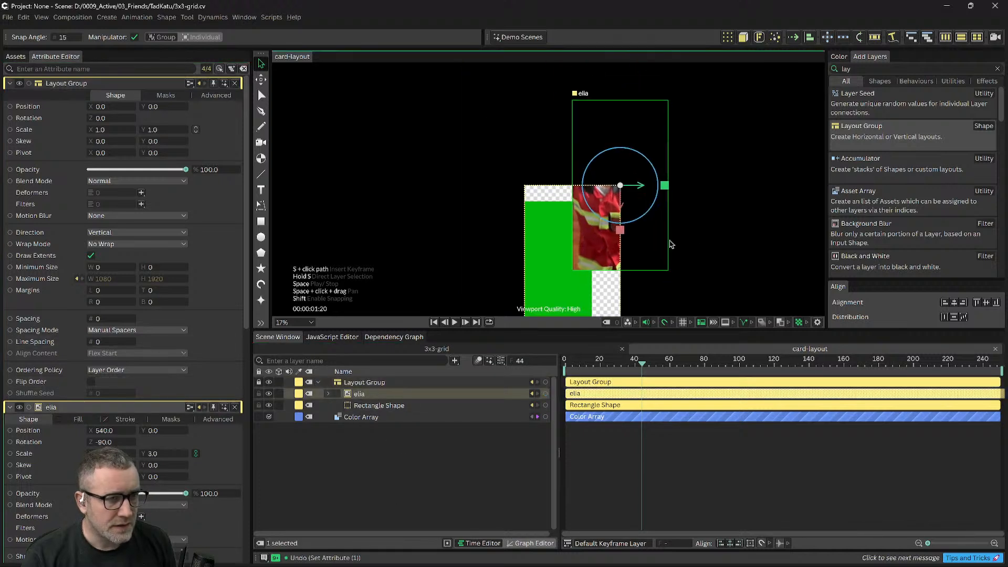
left_click_drag(700, 209, 706, 174)
left_click_drag(627, 152, 579, 237)
left_click_drag(659, 218, 634, 126)
Step: Move the rectangle layer directly behind the footage so it fills the card frame
left_click(358, 405)
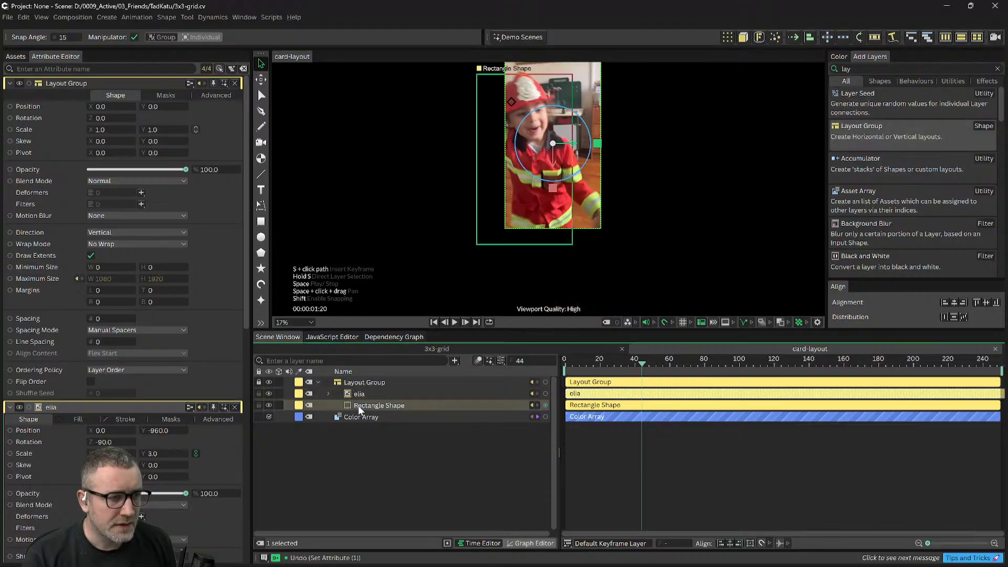
left_click_drag(604, 198, 605, 231)
left_click_drag(513, 203, 555, 187)
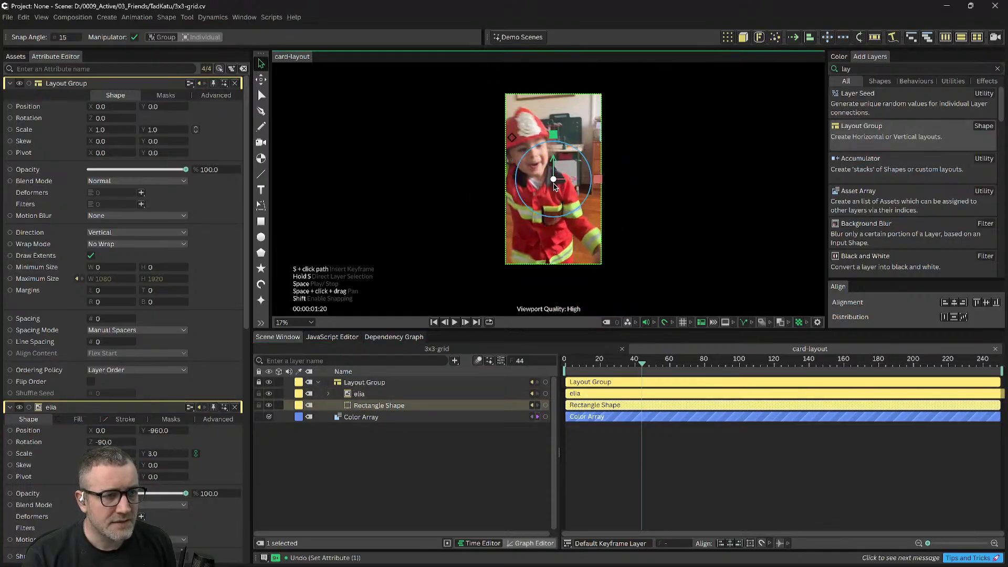
left_click_drag(632, 191, 615, 193)
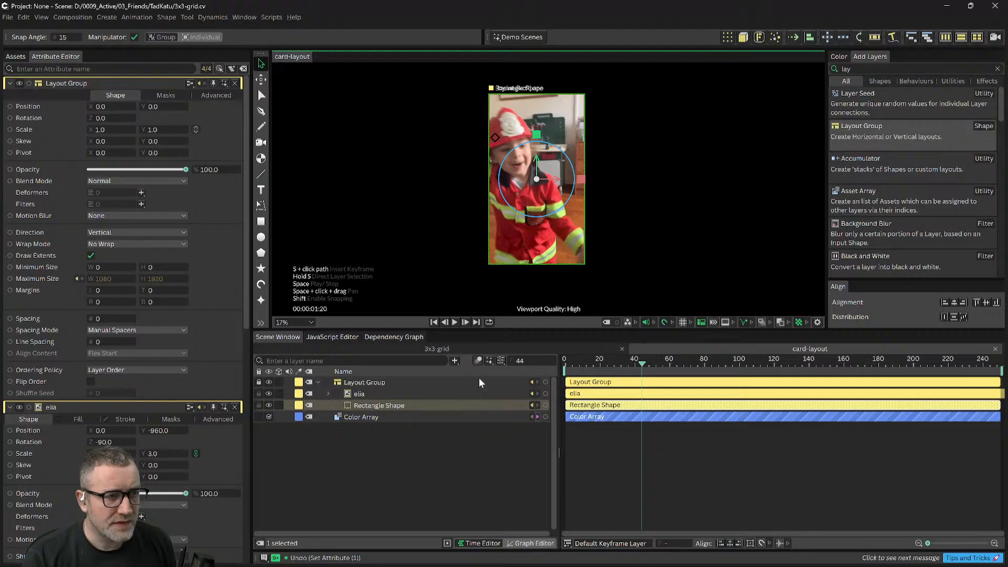
Step: Move the footage layer's pivot to the centre of its bottom edge without shifting the footage
left_click(445, 478)
left_click(444, 477)
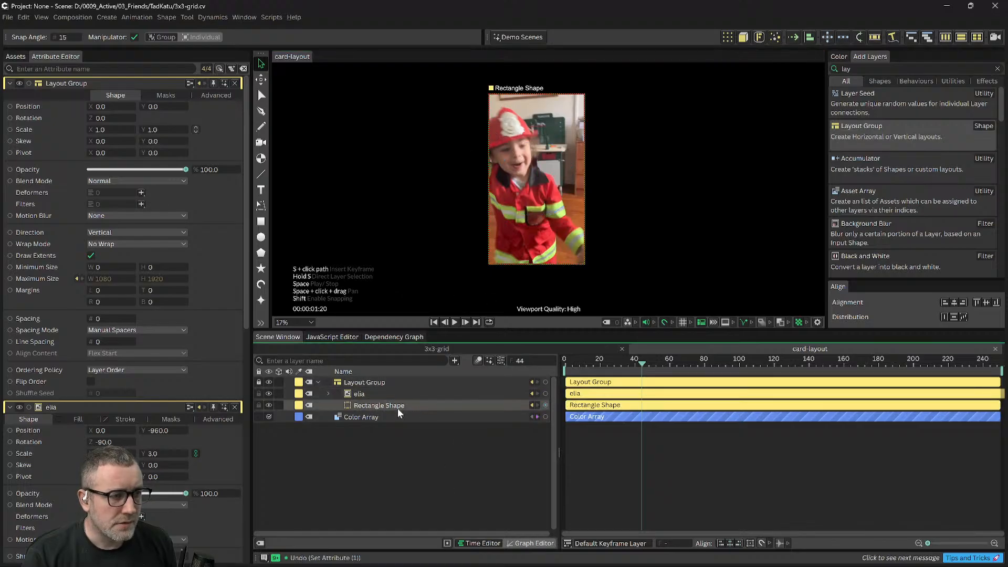
key("y")
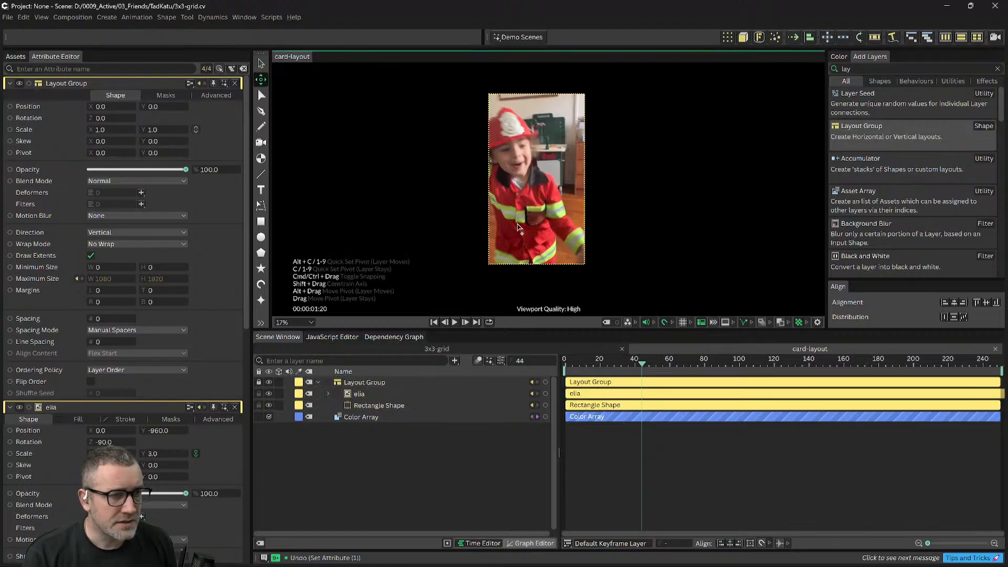
left_click(364, 393)
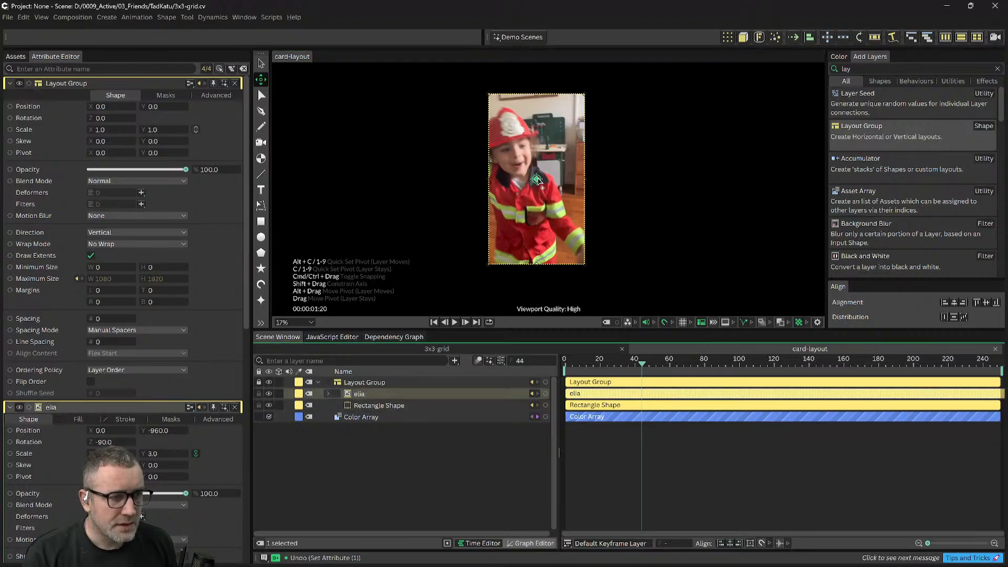
left_click_drag(537, 180, 541, 235)
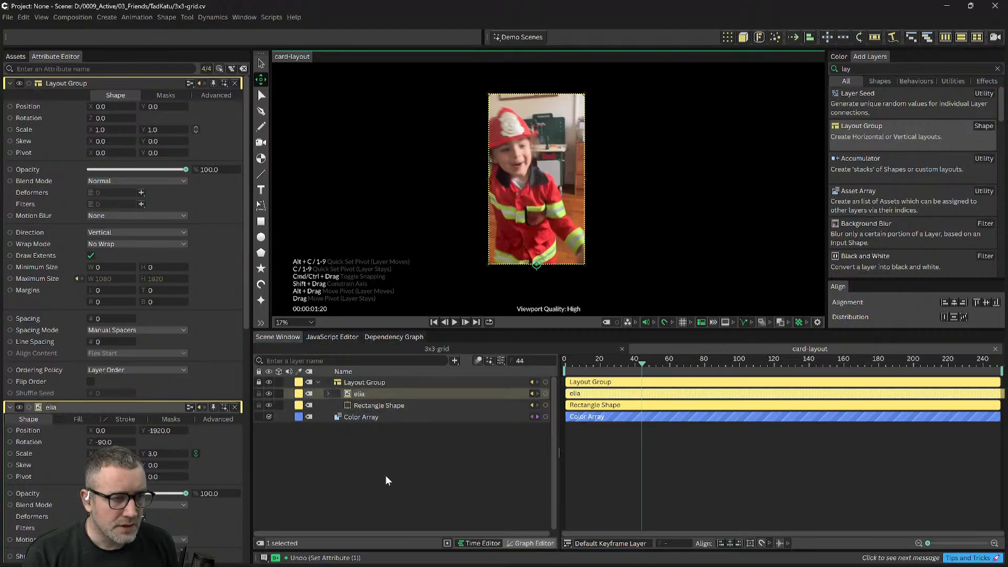
Step: Move the rectangle's pivot to the centre of its top edge and compare it with the footage layer's pivot
left_click(370, 406)
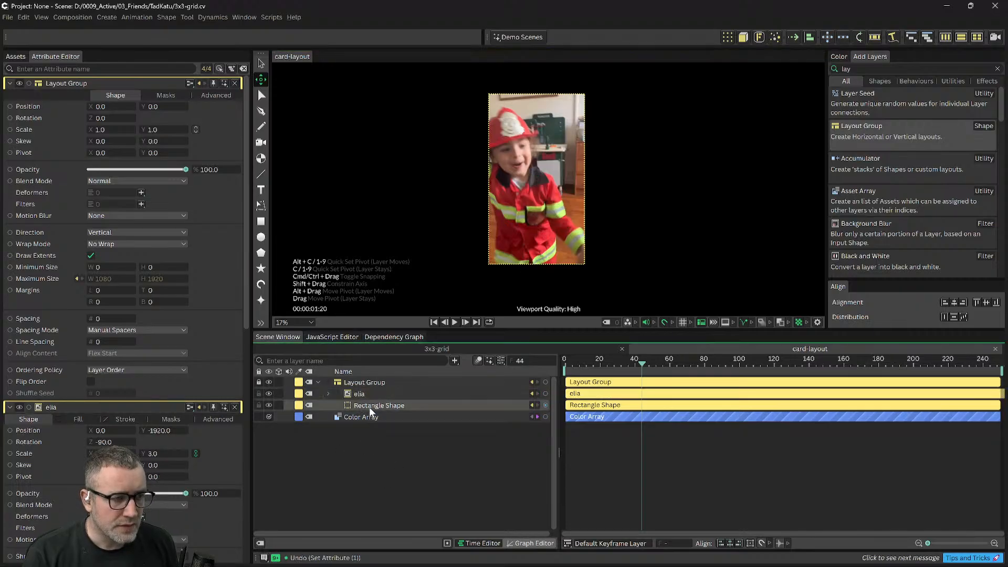
left_click(538, 181)
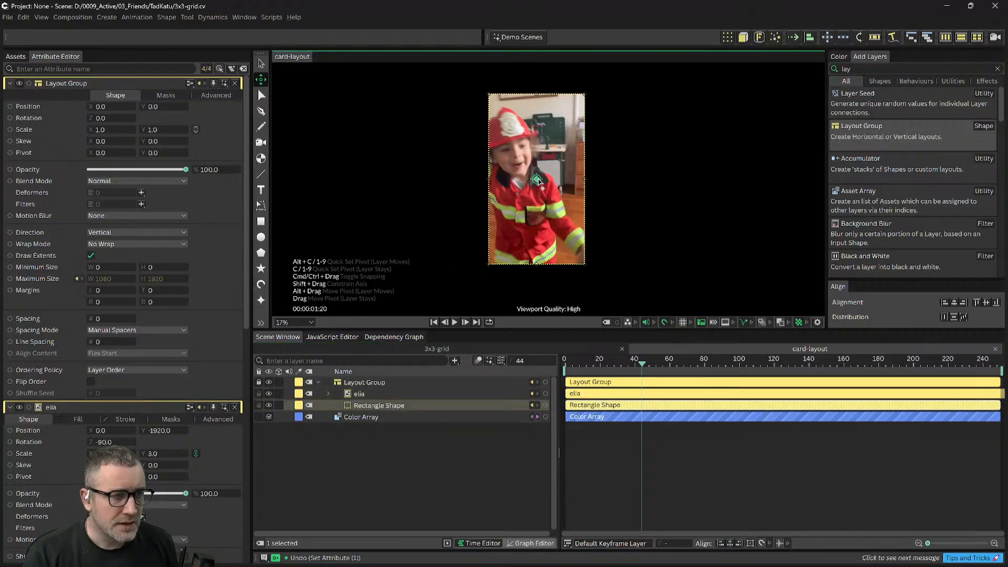
left_click(336, 394, "ctrl")
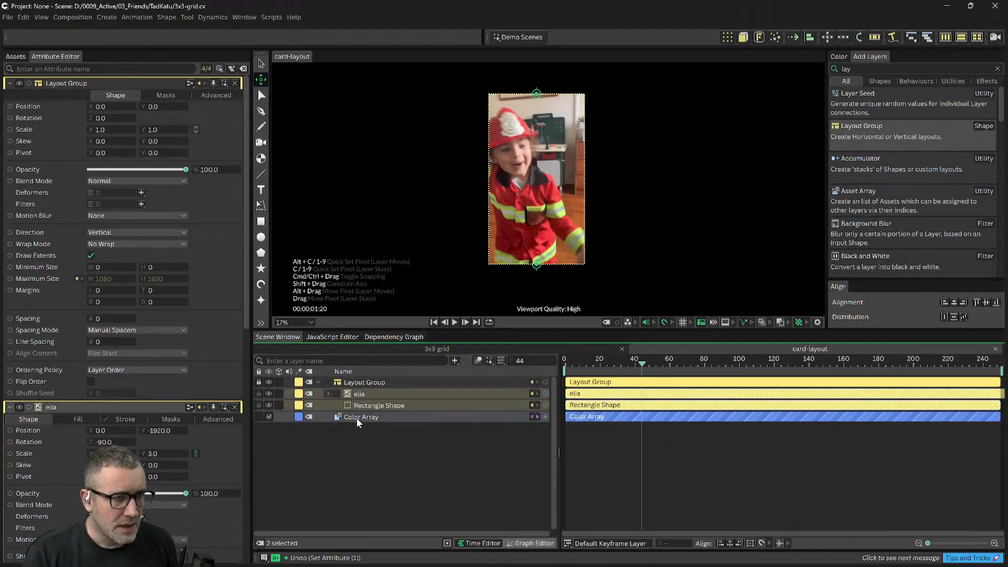
left_click(357, 433)
left_click(358, 394)
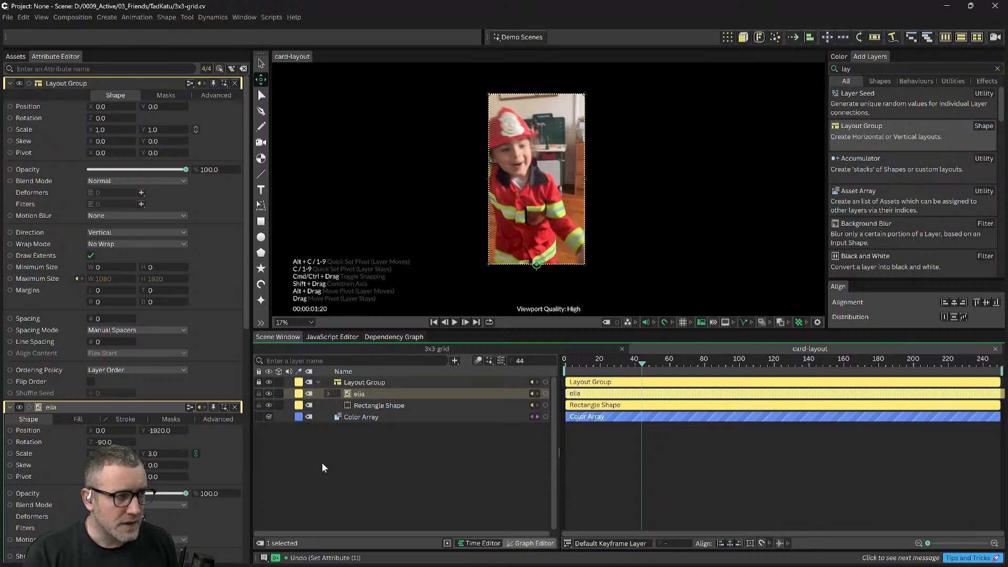
left_click(325, 460)
left_click(368, 406)
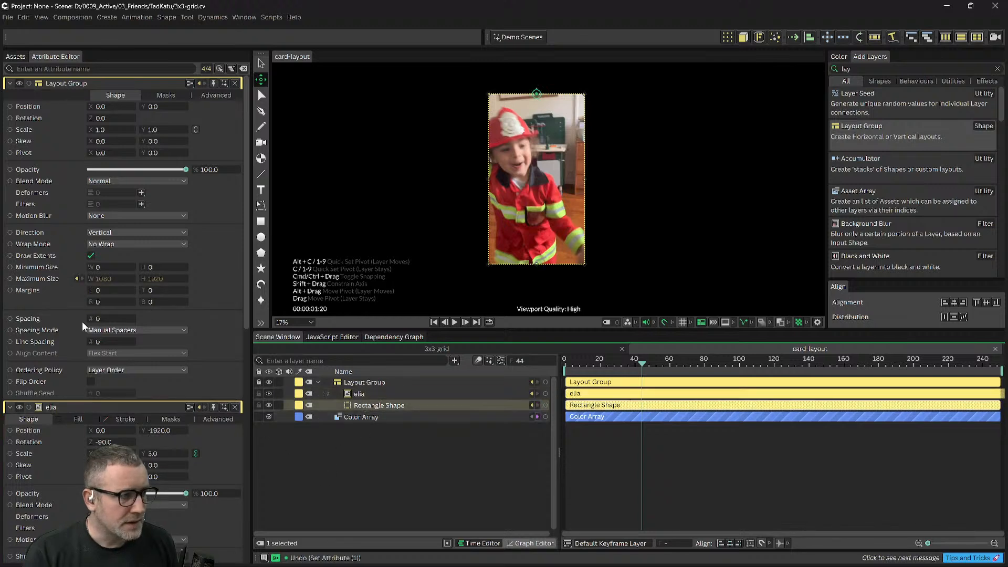
Step: Move the footage and rectangle layers out of the Layout Group to just above it, and hide the group
left_click(353, 395, "shift")
left_click_drag(356, 395, 373, 378)
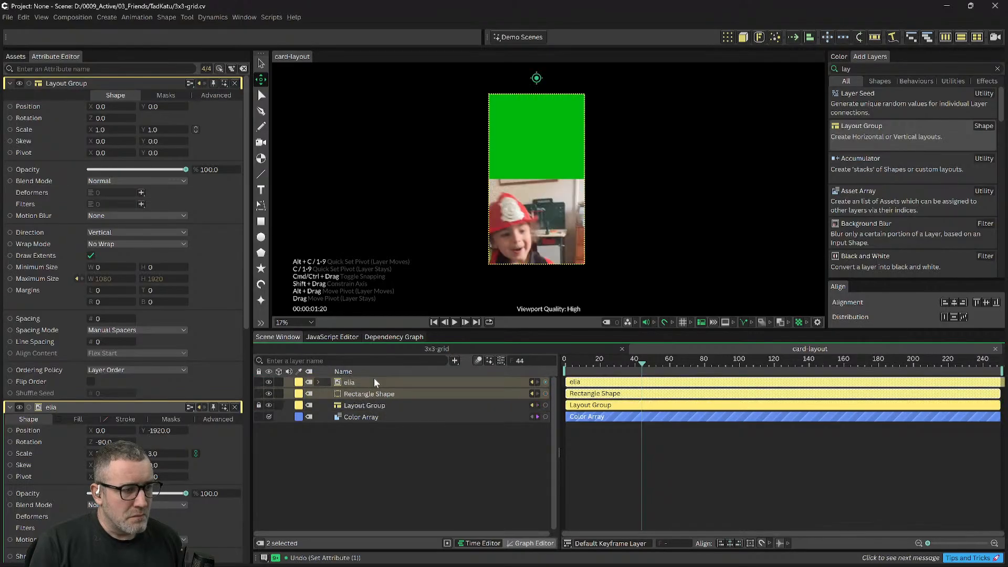
left_click(367, 406)
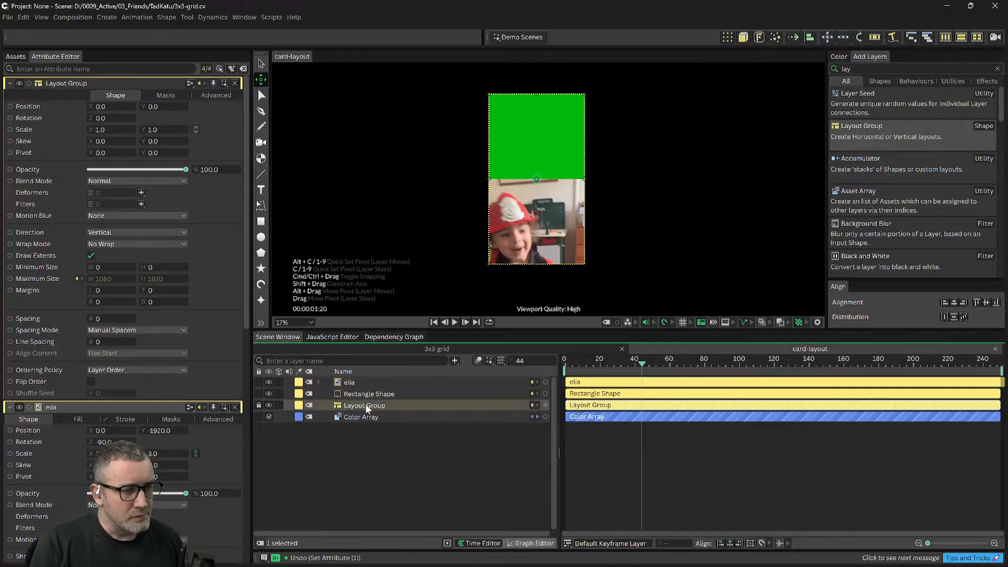
left_click(370, 395)
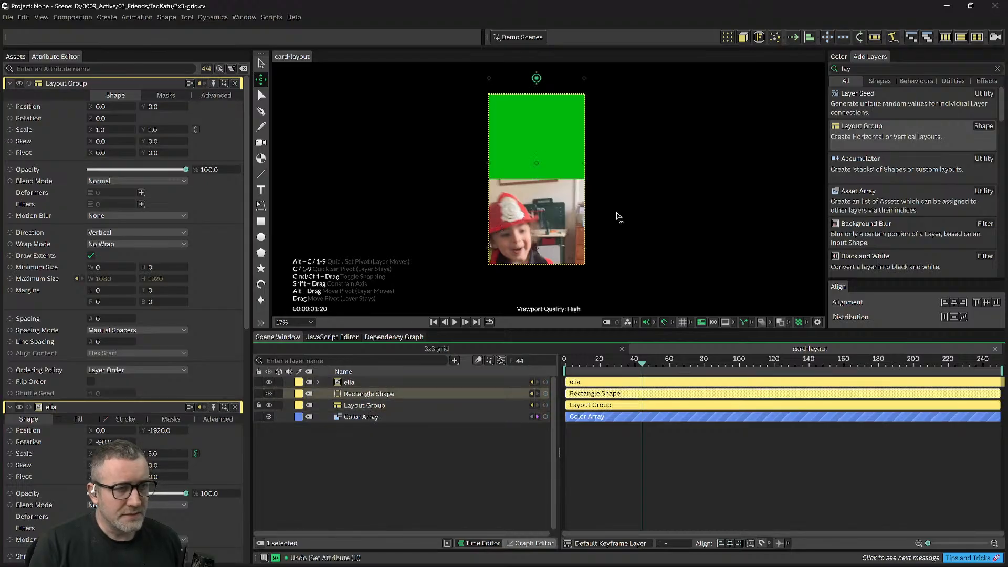
scroll(619, 225, "down", 3)
left_click(357, 406)
left_click(358, 394)
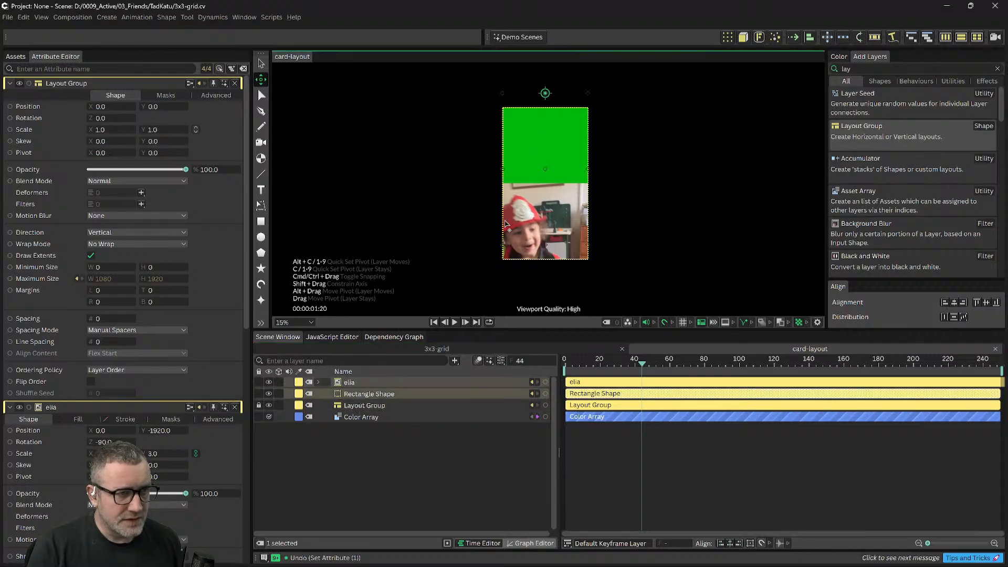
left_click(528, 204)
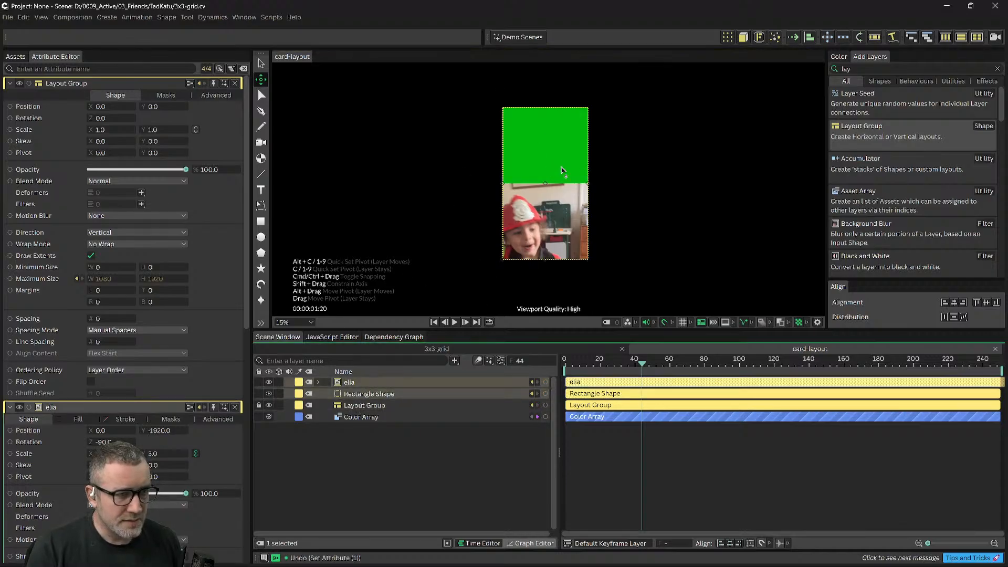
left_click(366, 406)
left_click(268, 406)
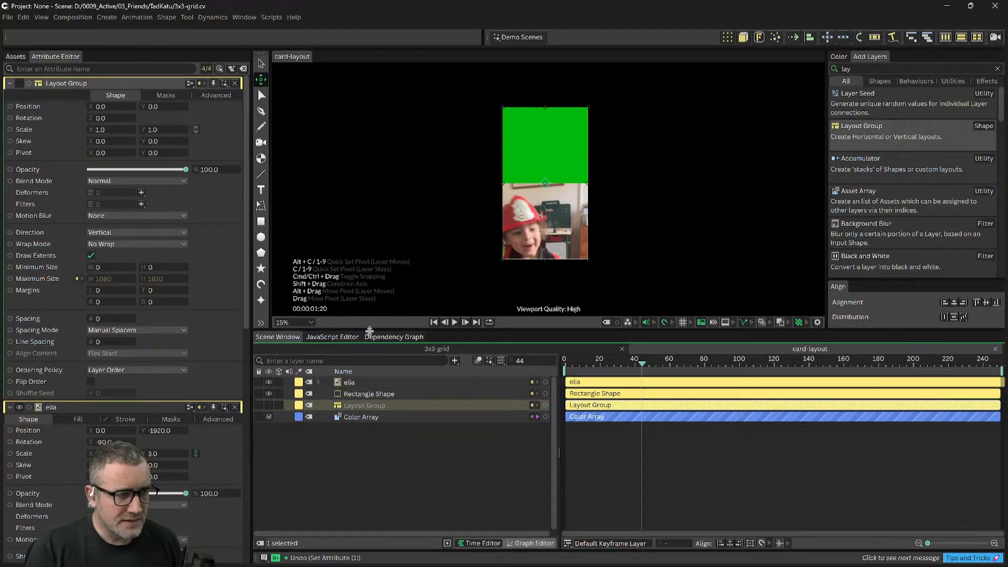
Step: Align the rectangle with the top of the card frame so it fills the whole card
left_click(367, 394)
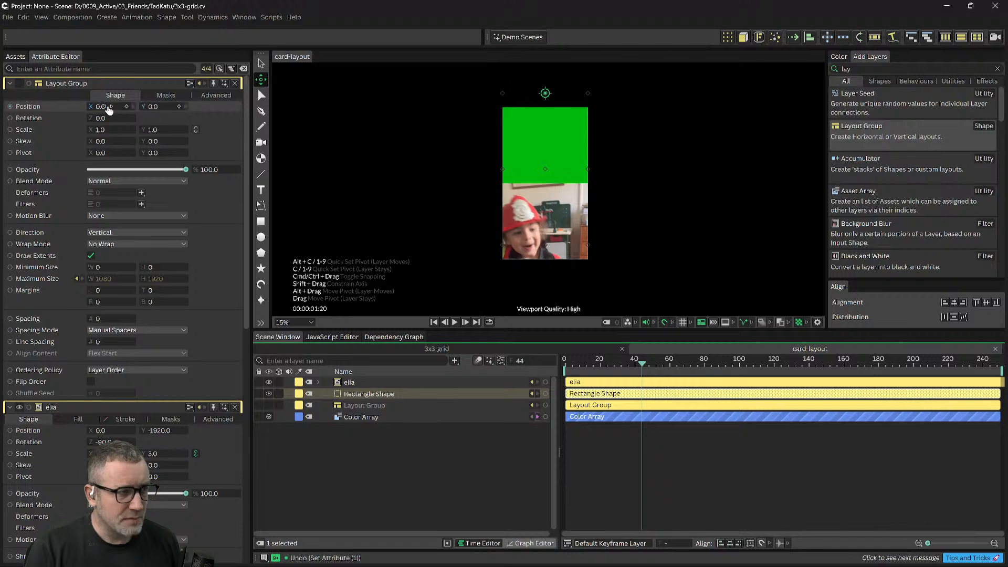
key("q")
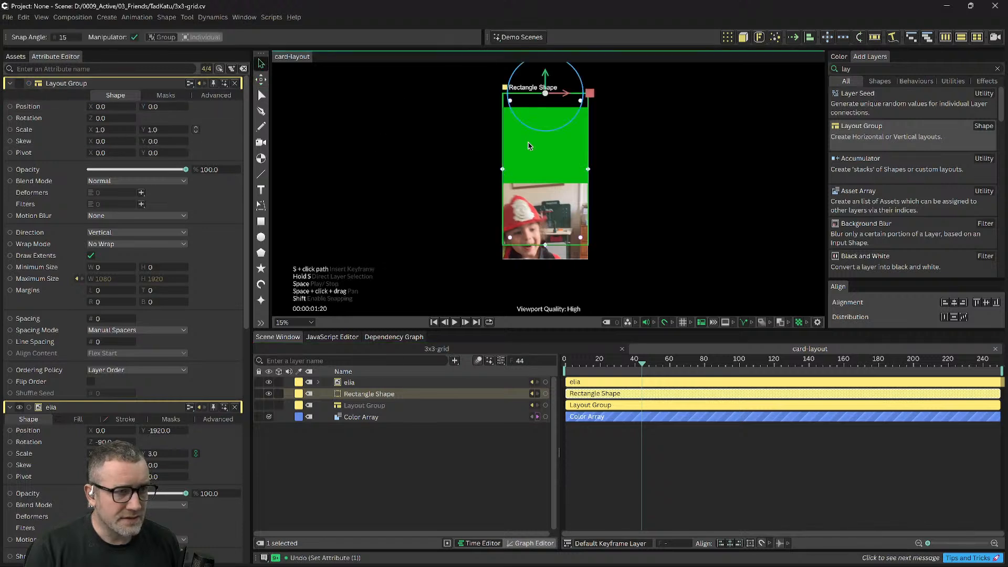
left_click(532, 159)
left_click(541, 118)
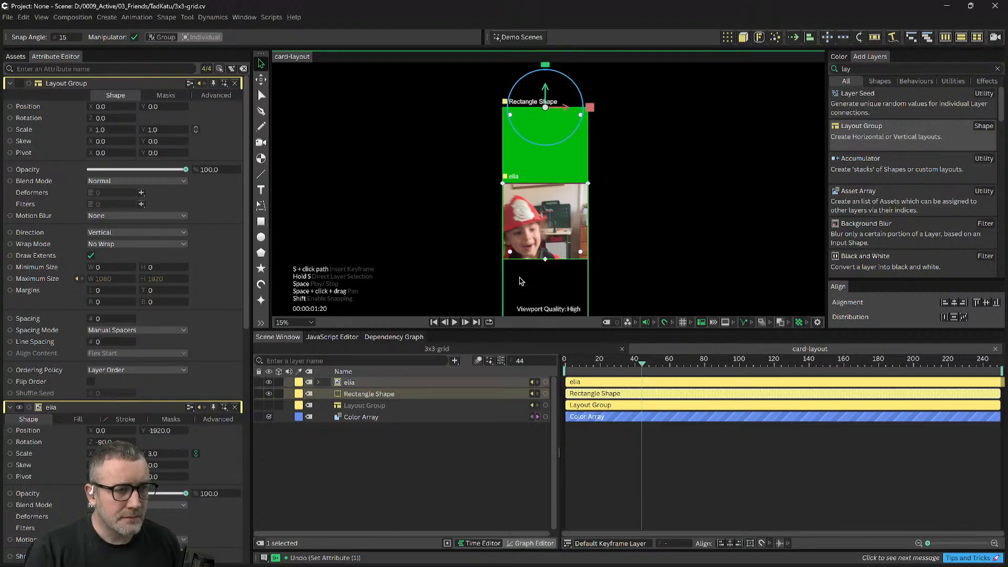
Step: Move the footage layer up to Y -960 so it covers the rectangle and fills the card frame
left_click(530, 234)
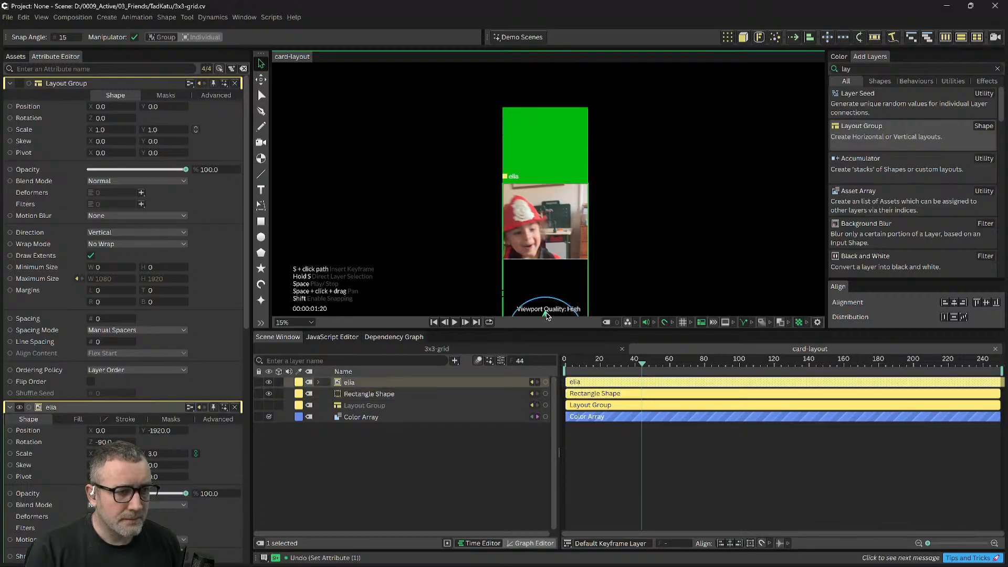
left_click_drag(546, 315, 544, 239)
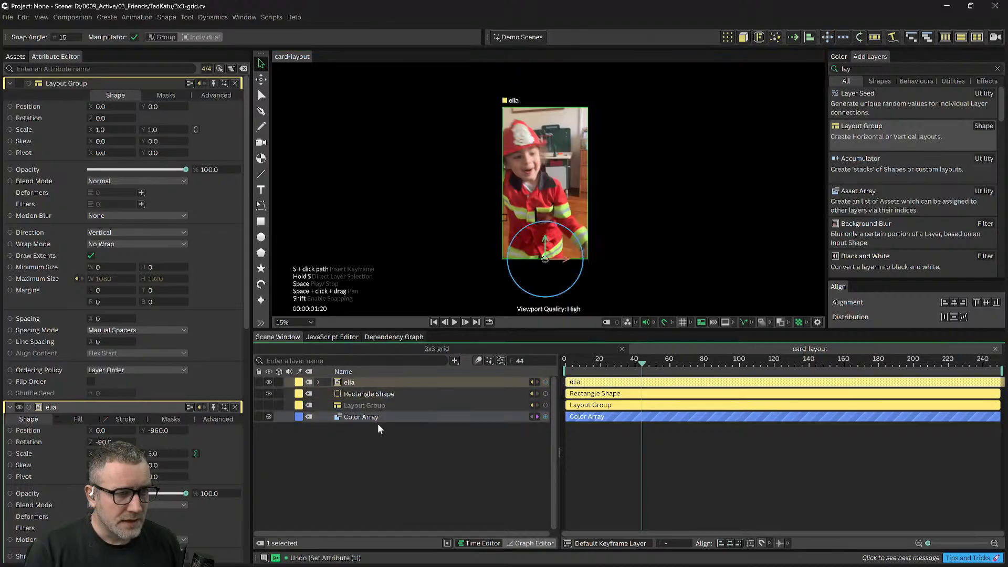
left_click_drag(694, 210, 688, 210)
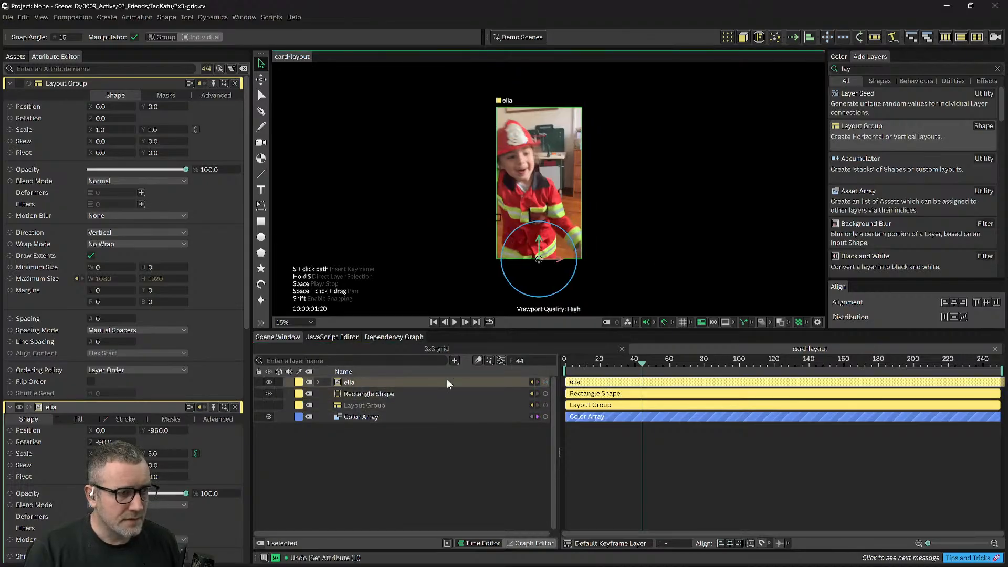
left_click(379, 448)
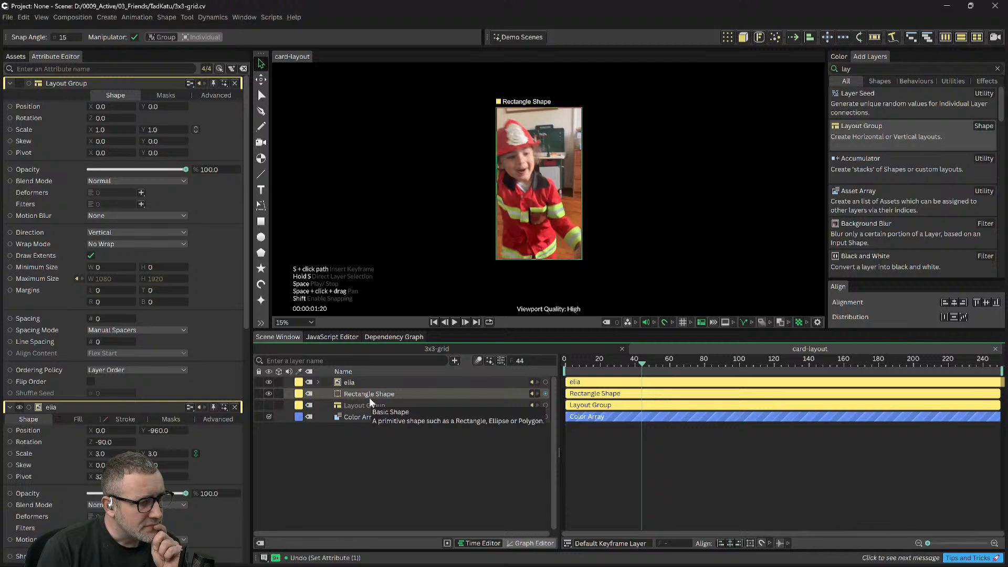
left_click(353, 395)
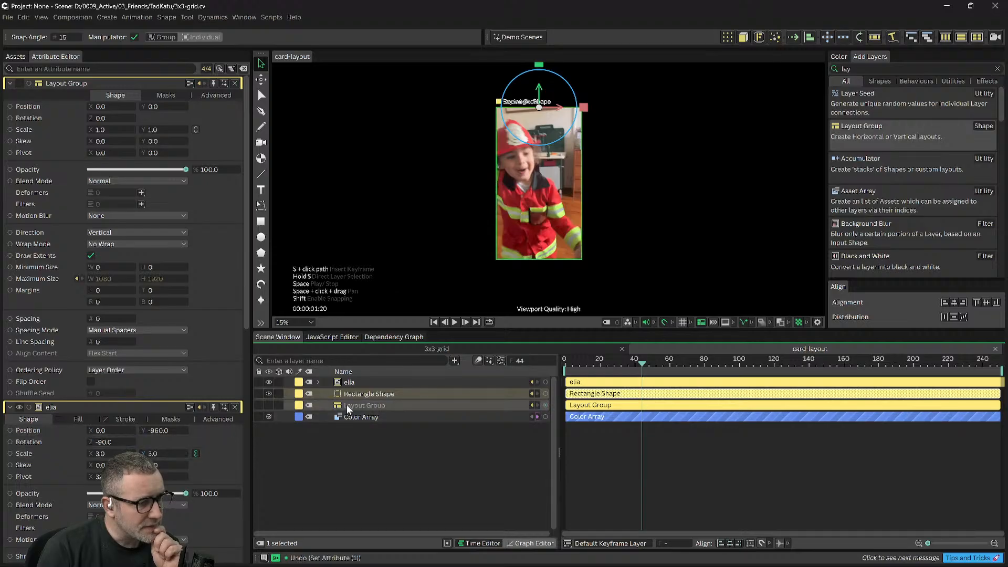
left_click(361, 443)
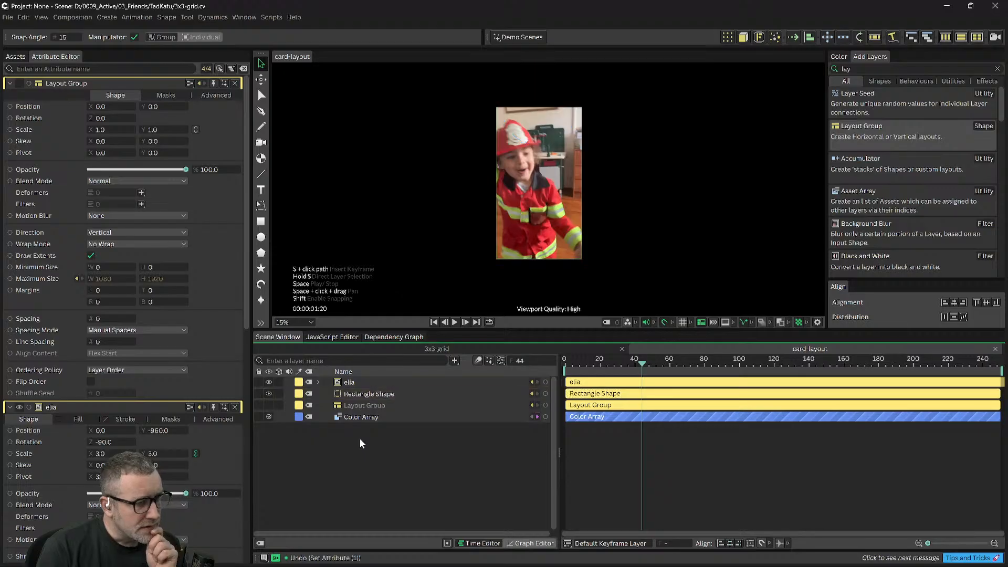
right_click(361, 443)
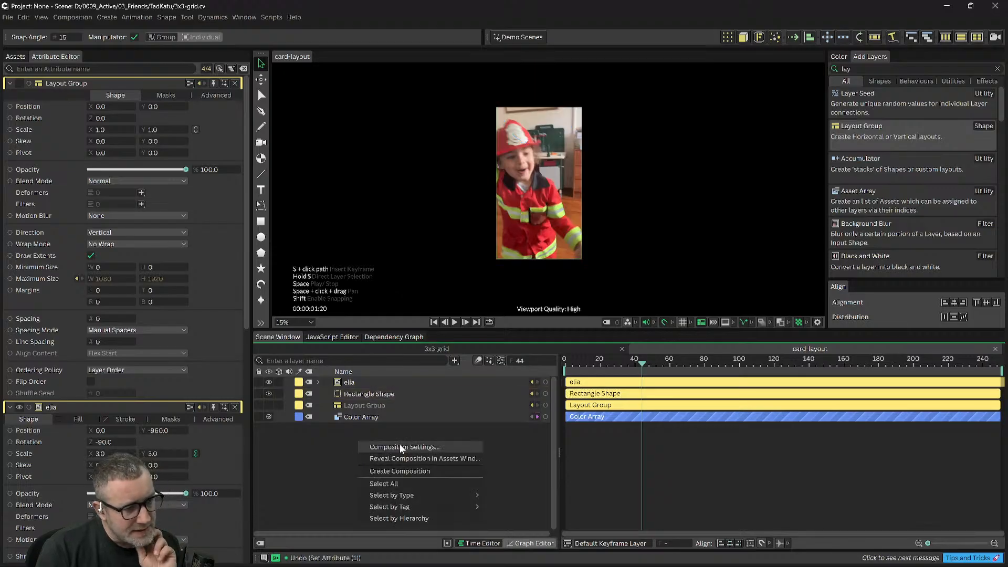
left_click(321, 450)
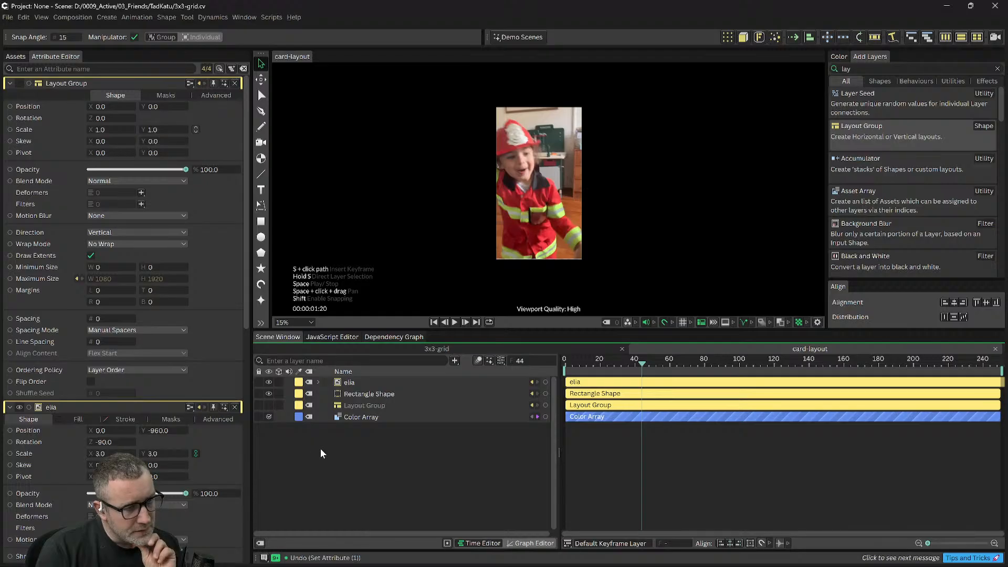
right_click(342, 448)
left_click(333, 436)
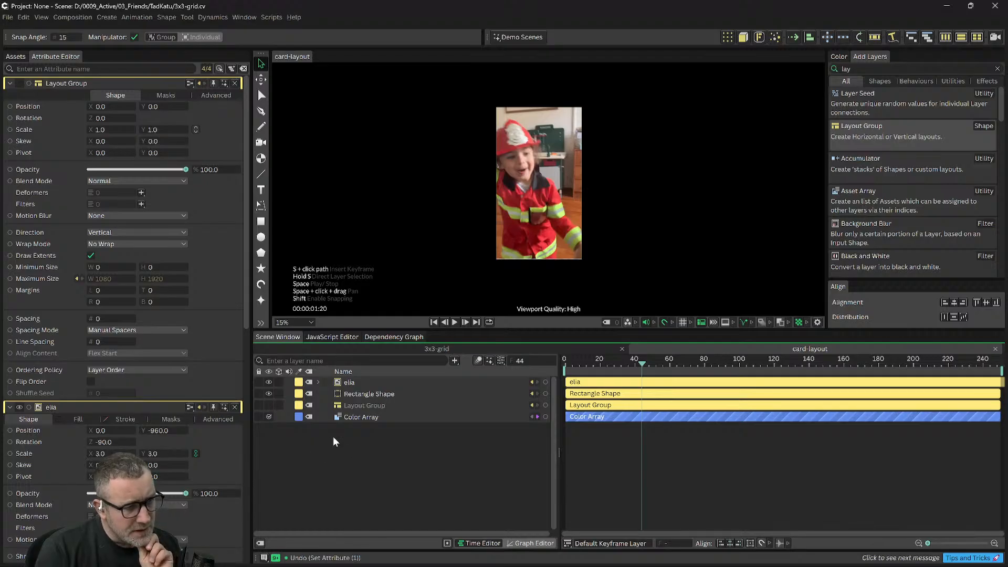
left_click(500, 234)
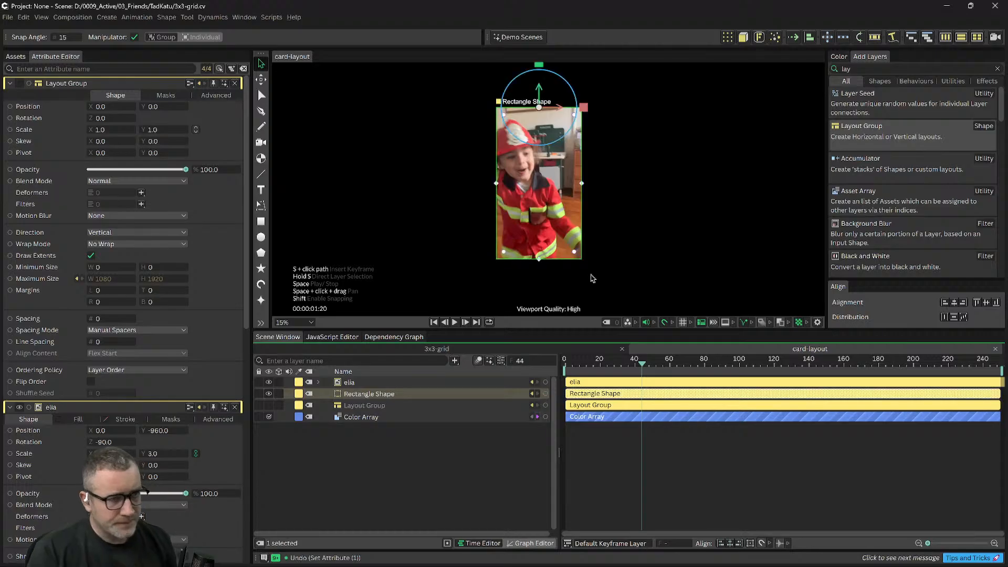
left_click(367, 455)
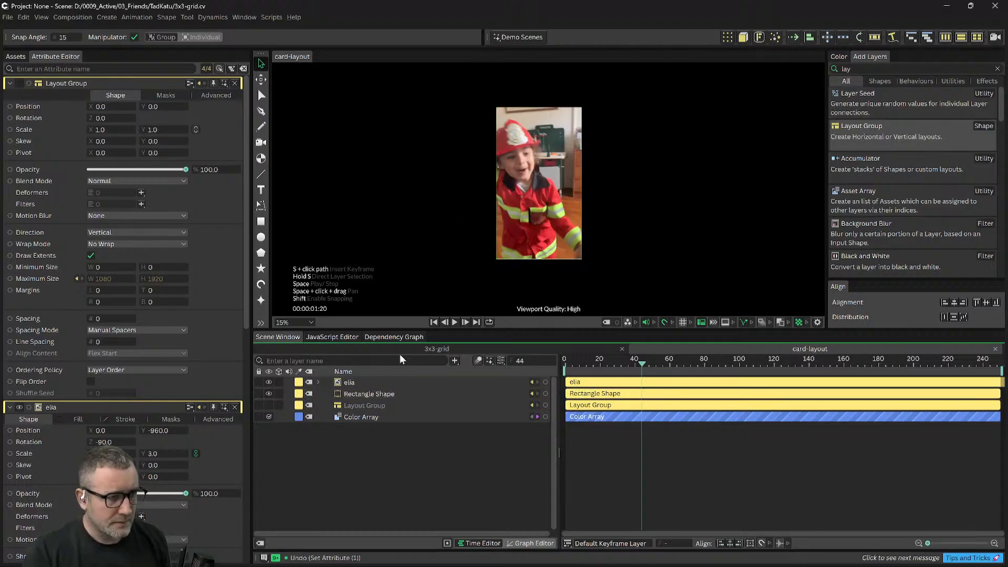
Step: Duplicate the rectangle layer, make the copy a child of the footage layer, and check the original rectangle's pivot
left_click(352, 398)
key("ctrl+d")
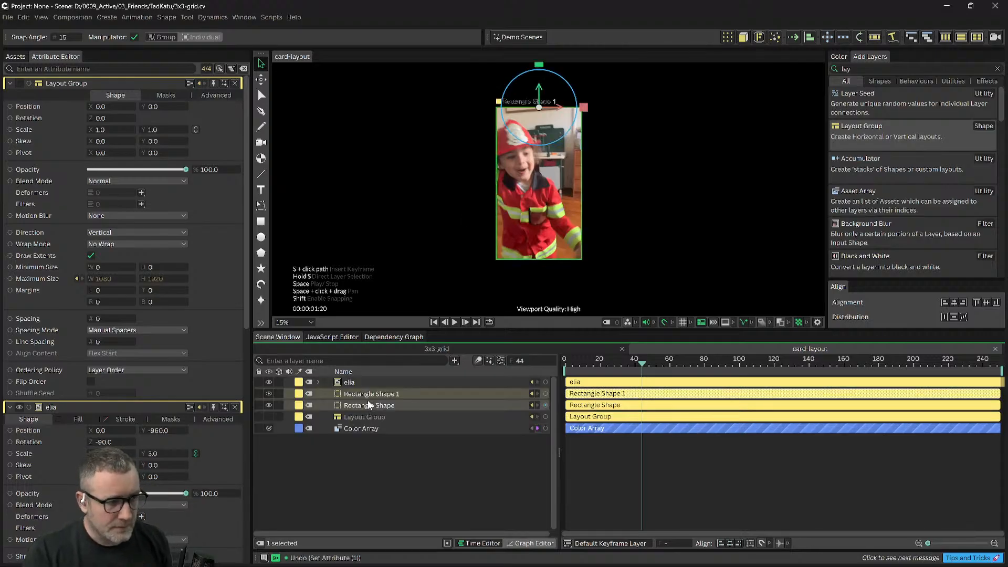
left_click_drag(366, 396, 363, 384)
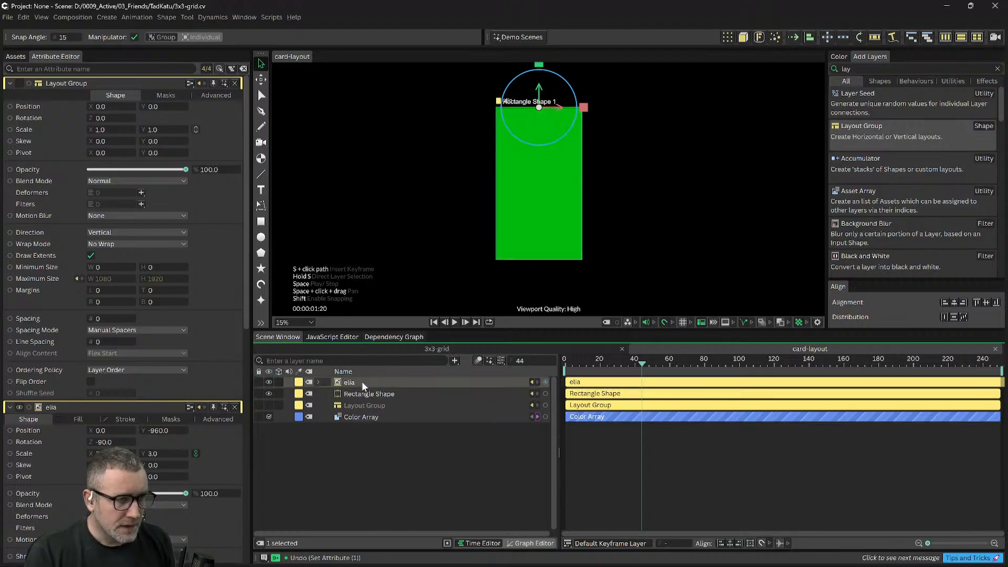
left_click(261, 81)
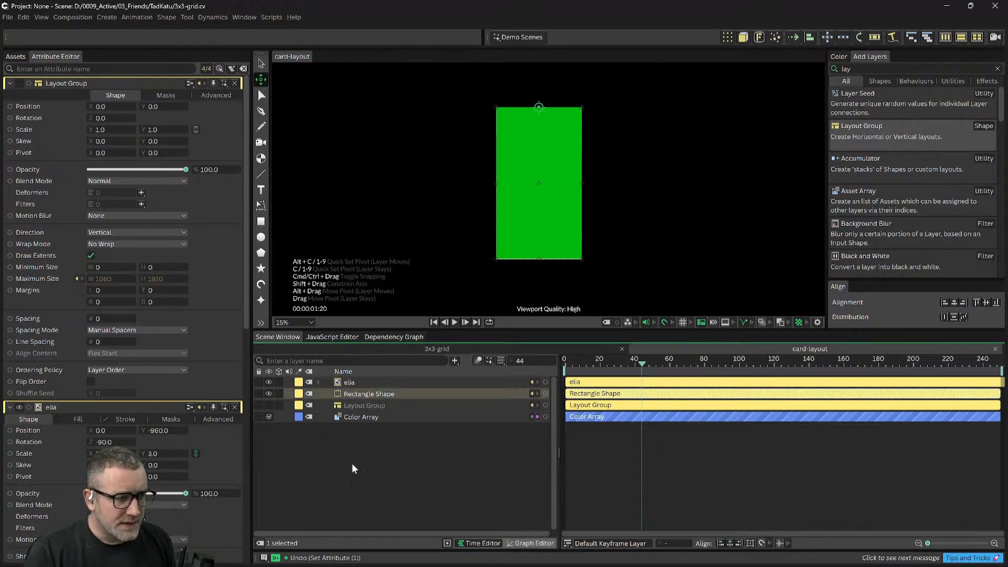
Step: Find the Shape to Shader layer and add it between the footage and rectangle layers
left_click(885, 70)
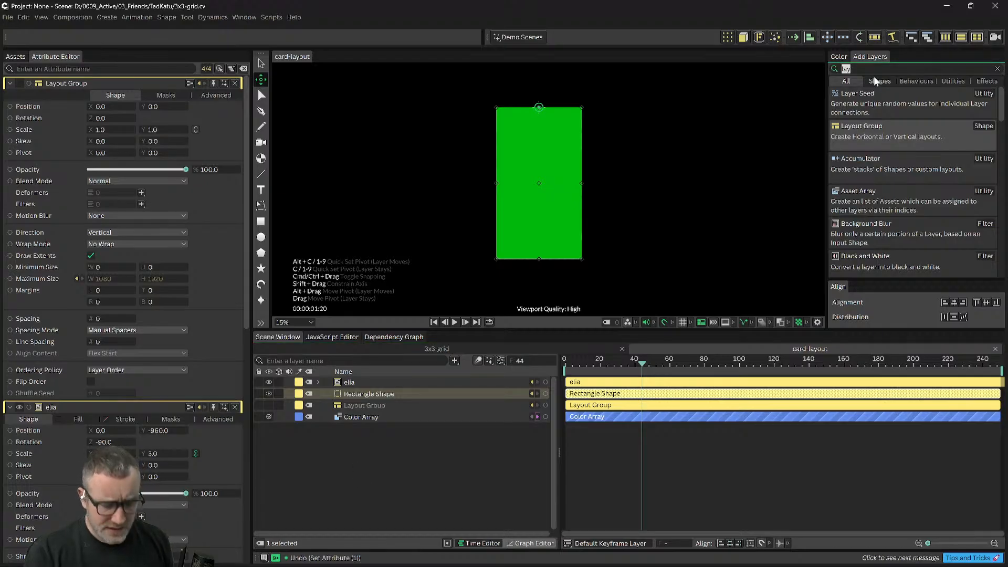
type("shader")
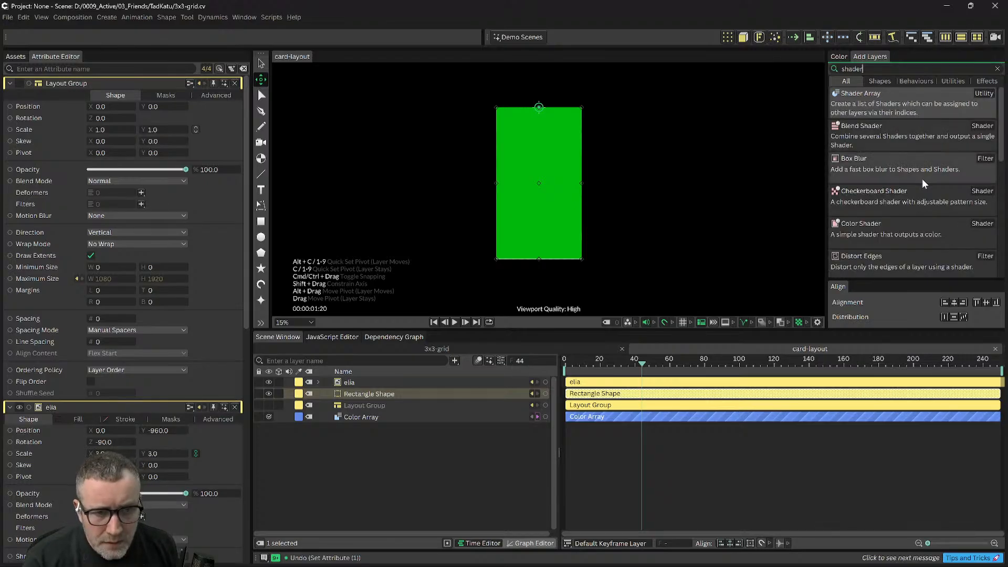
scroll(908, 202, "down", 5)
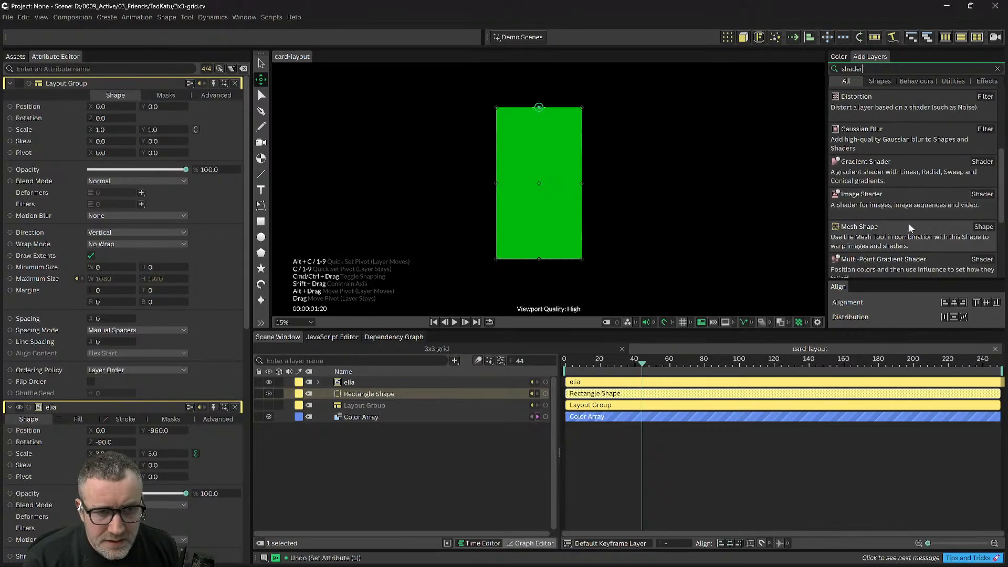
scroll(896, 203, "down", 3)
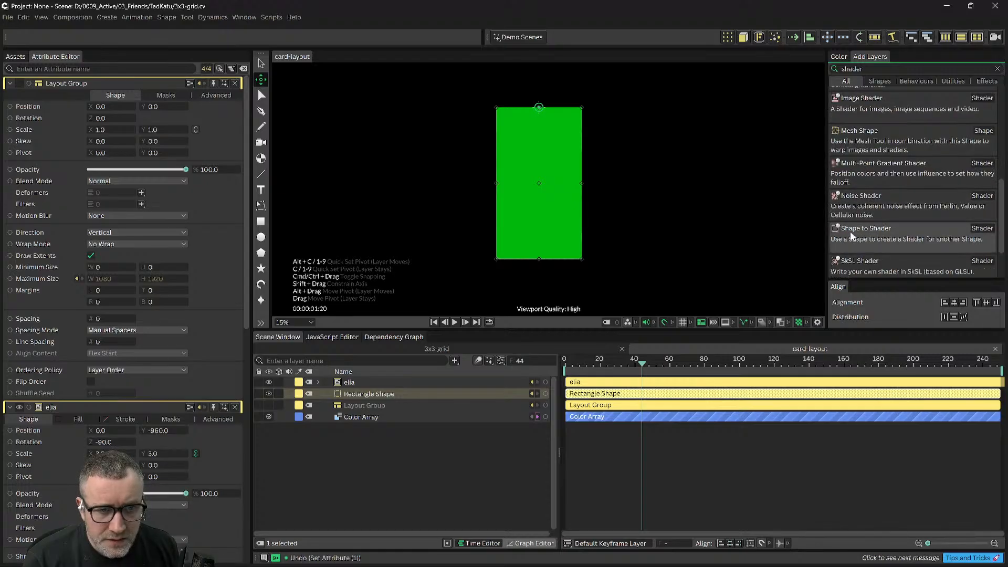
left_click_drag(851, 237, 366, 391)
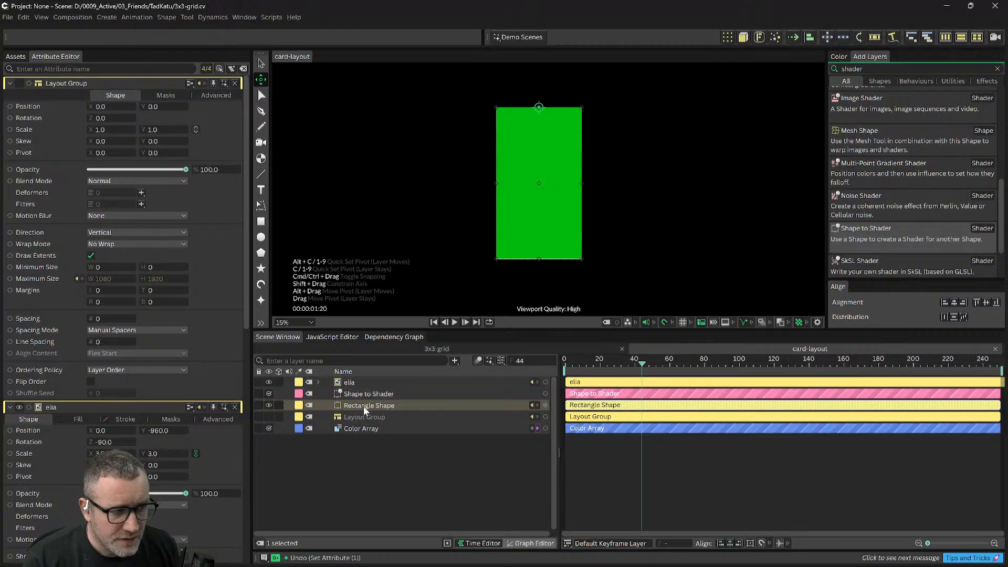
left_click(360, 393)
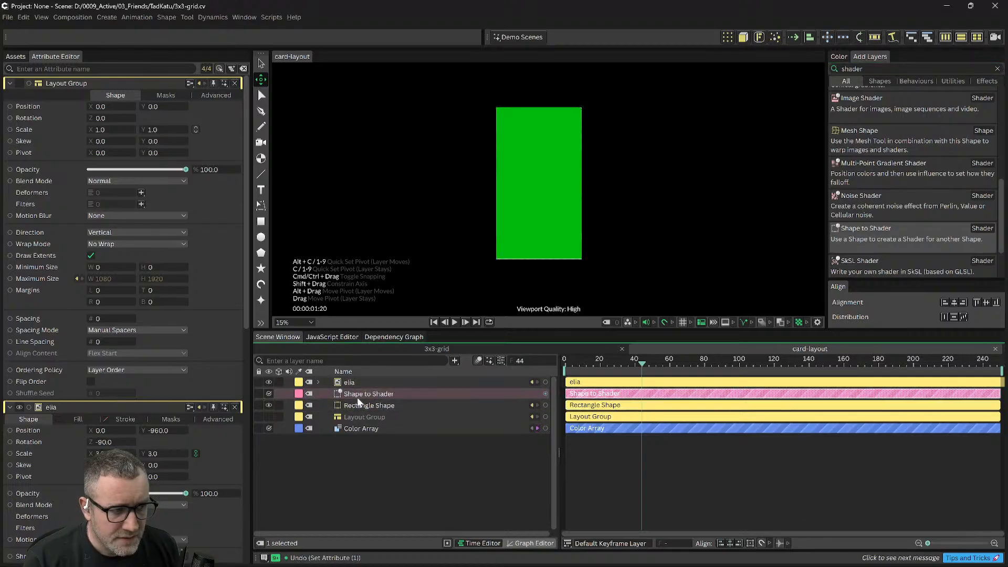
Step: Nest the Shape to Shader layer under the top-level Rectangle Shape and make the footage layer its child
left_click_drag(358, 394, 350, 377)
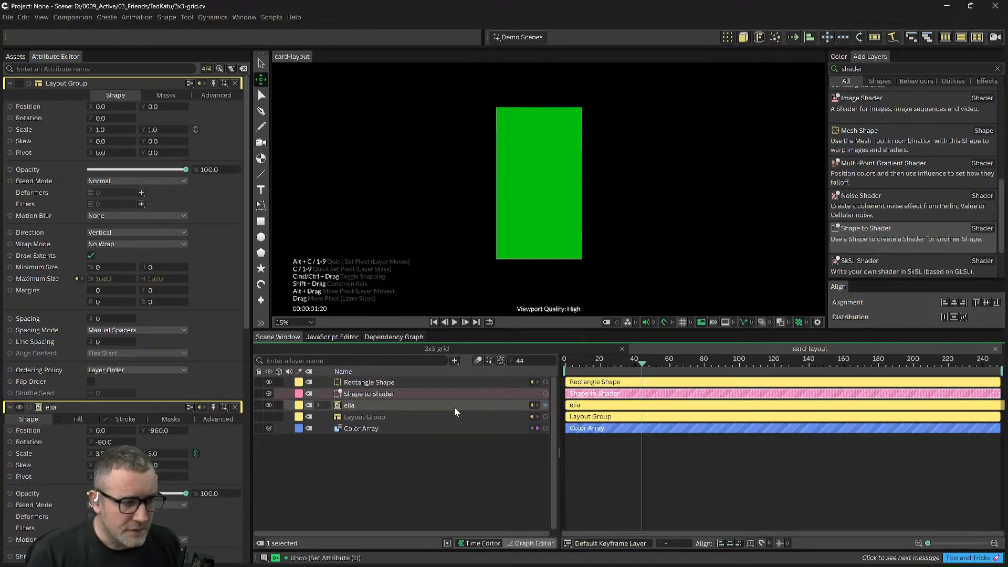
left_click(354, 407)
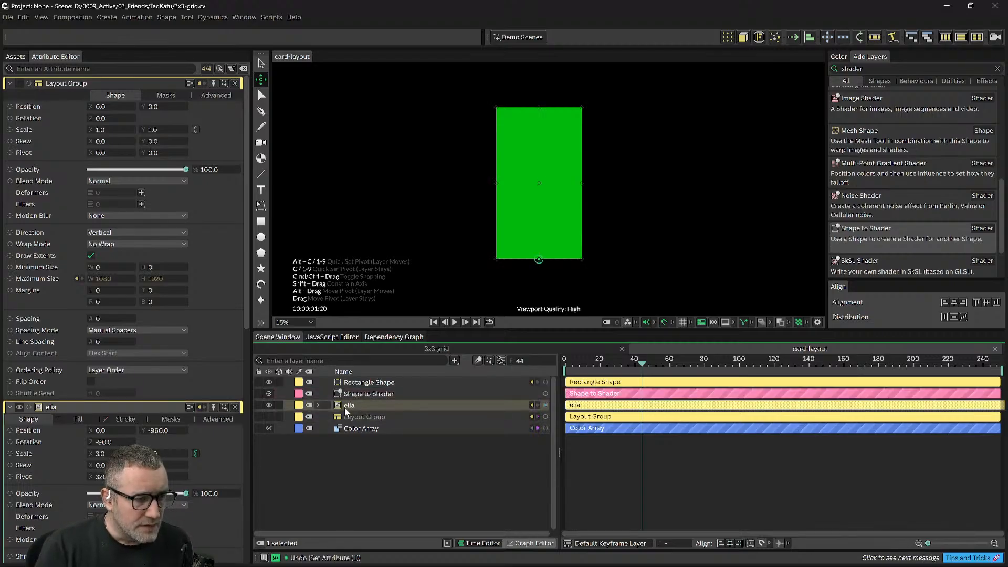
left_click(353, 397)
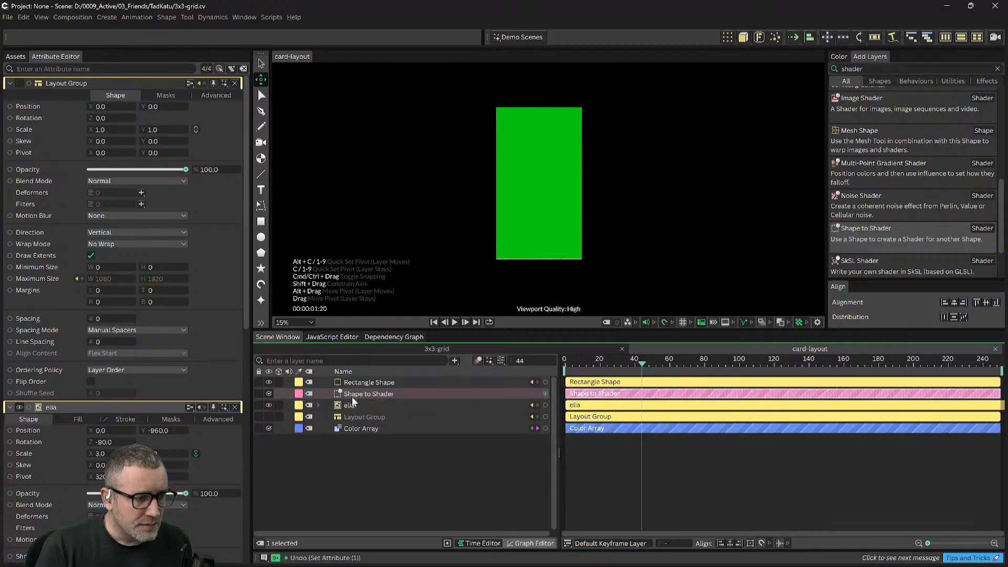
left_click_drag(352, 405, 359, 384)
left_click(380, 474)
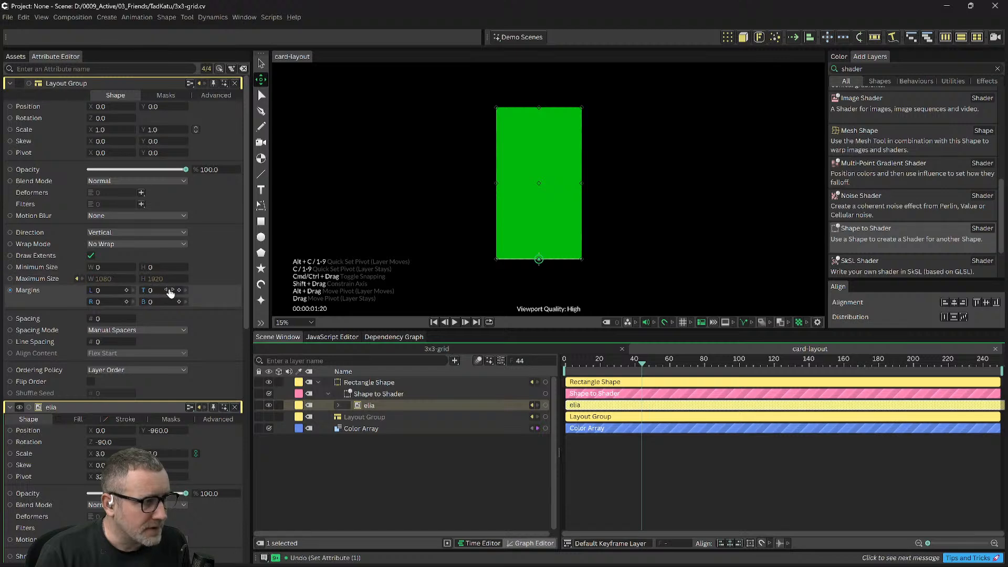
Step: Connect the footage layer as the Shape to Shader's input shape and add that shader to the Rectangle Shape's fill
left_click(381, 392)
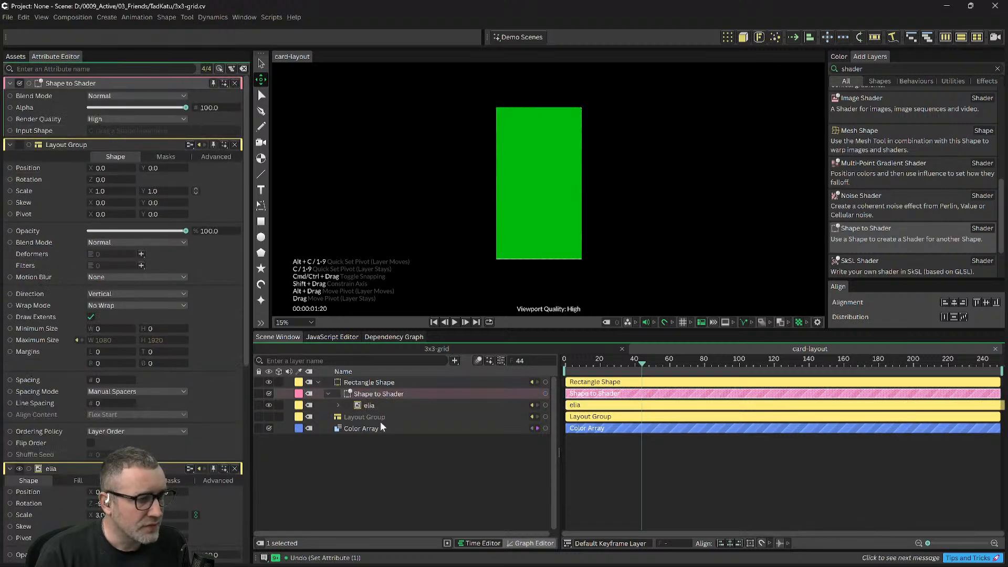
left_click_drag(369, 405, 139, 130)
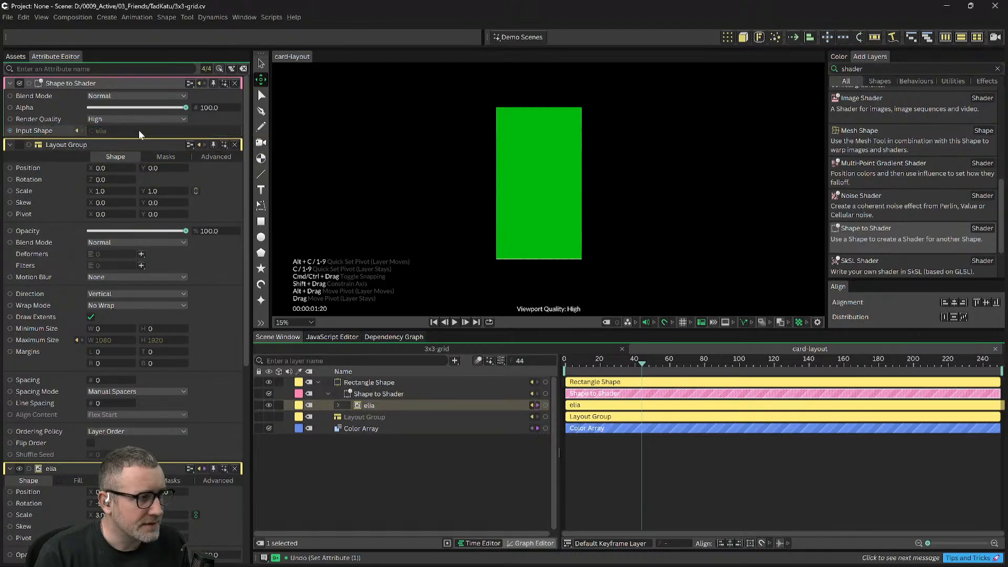
left_click(367, 384)
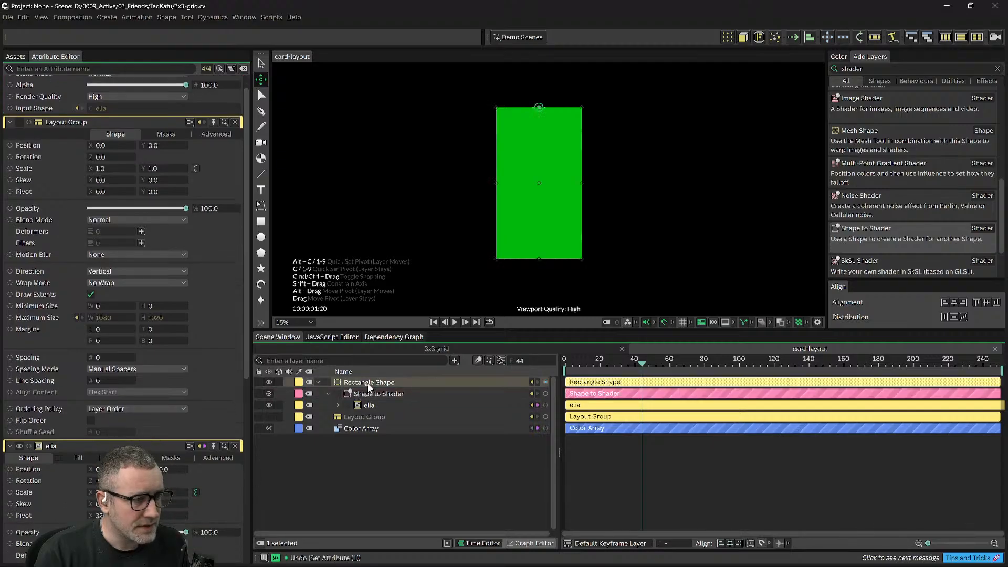
scroll(94, 382, "down", 10)
left_click(80, 313)
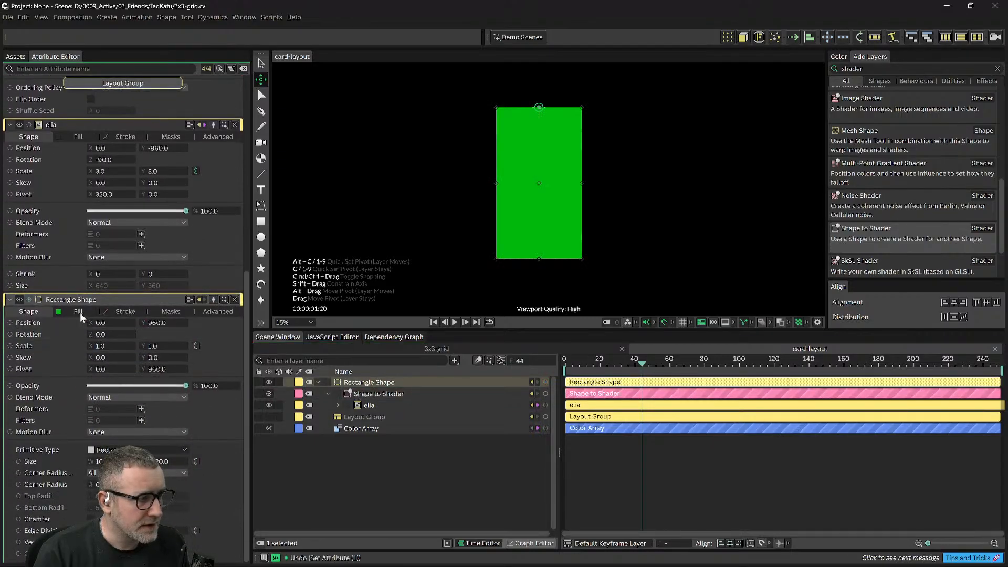
left_click(215, 490)
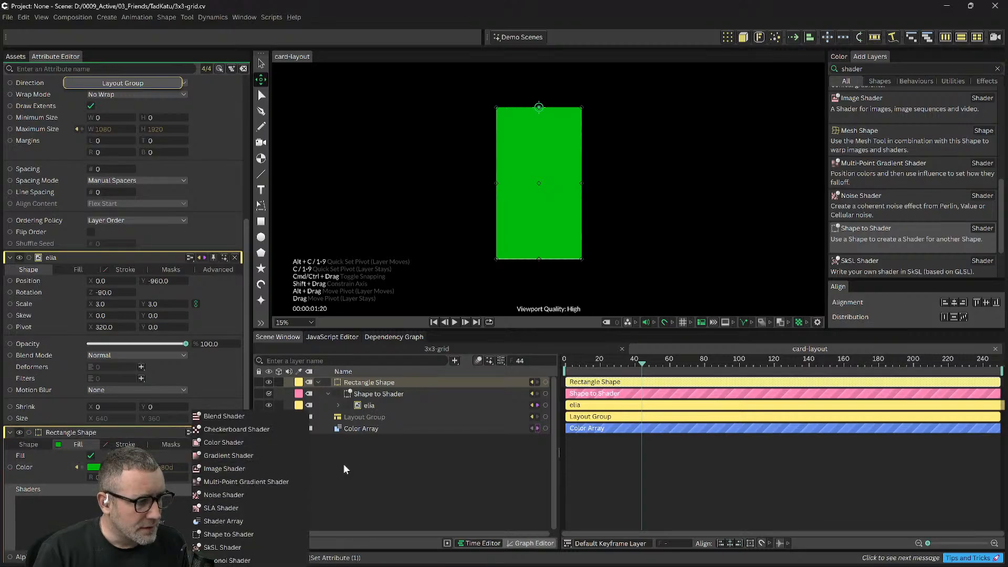
left_click(367, 476)
left_click_drag(368, 394, 131, 527)
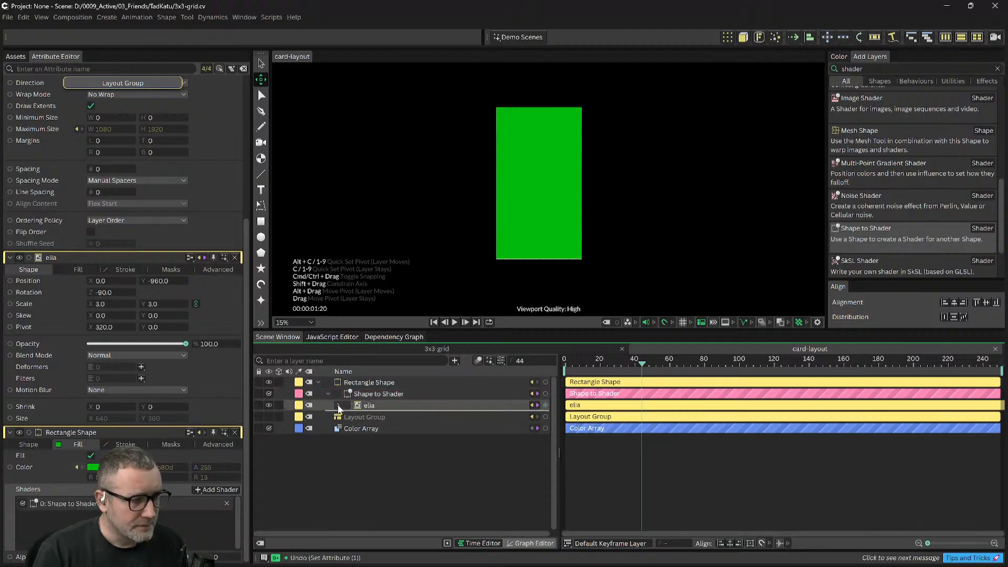
Step: Toggle the Rectangle Shape's fill and visibility off and on to check their effect on the card
left_click(356, 387)
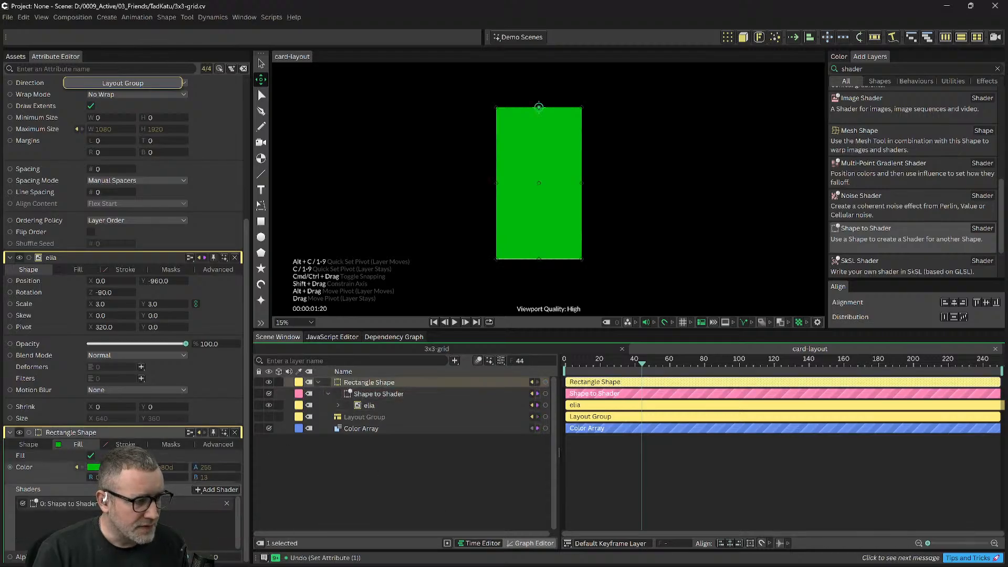
left_click(90, 456)
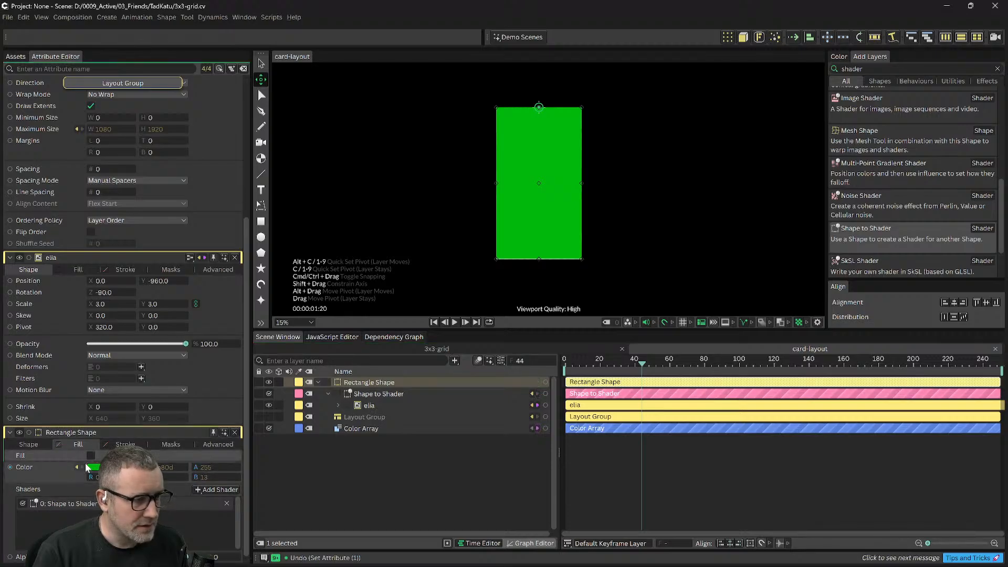
left_click(91, 456)
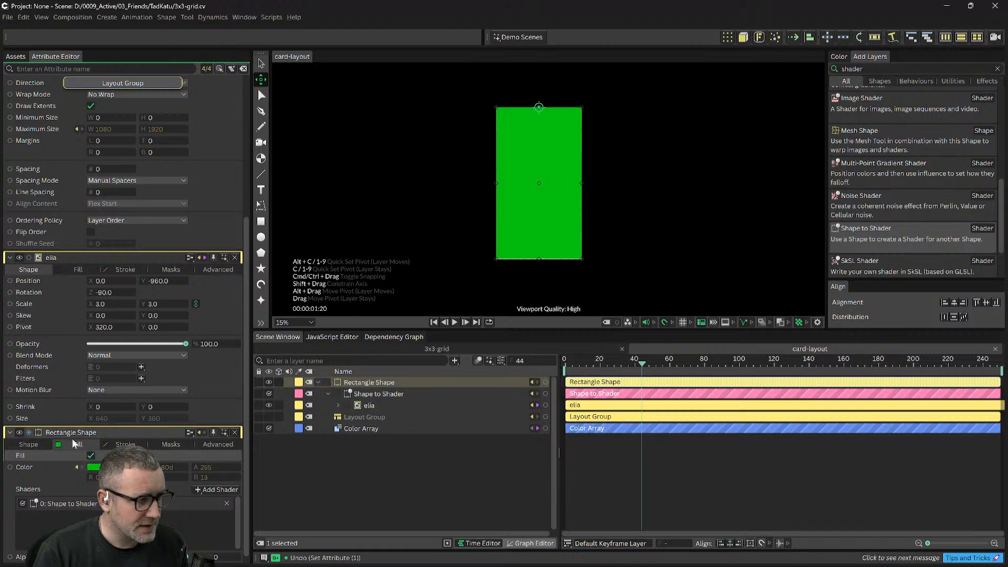
double_click(365, 382)
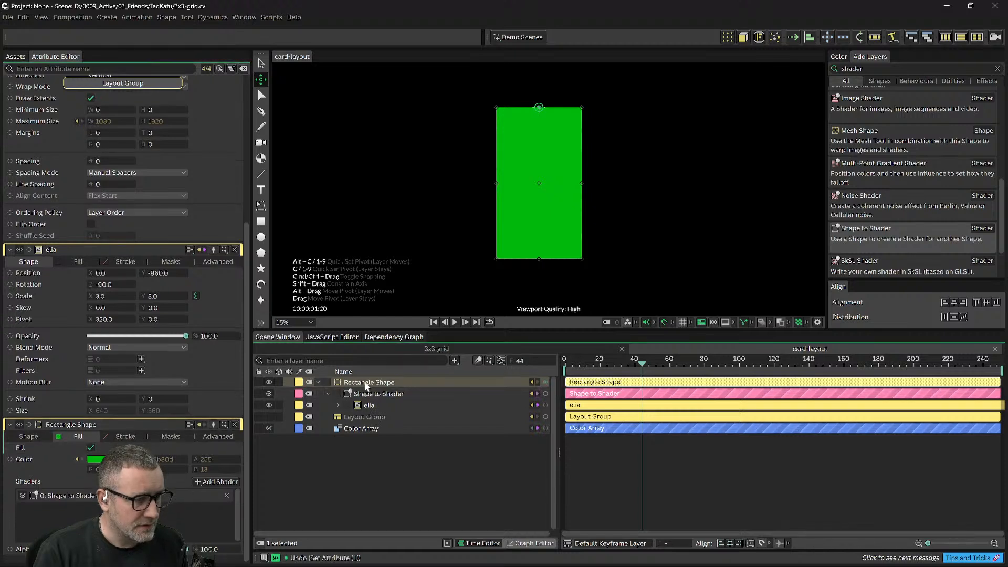
left_click(19, 424)
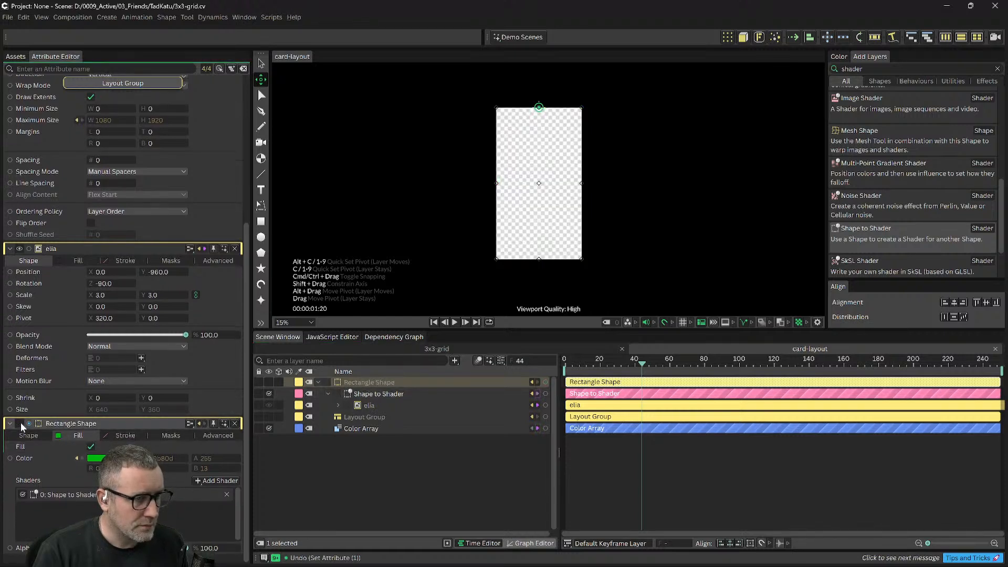
left_click(20, 423)
left_click(90, 446)
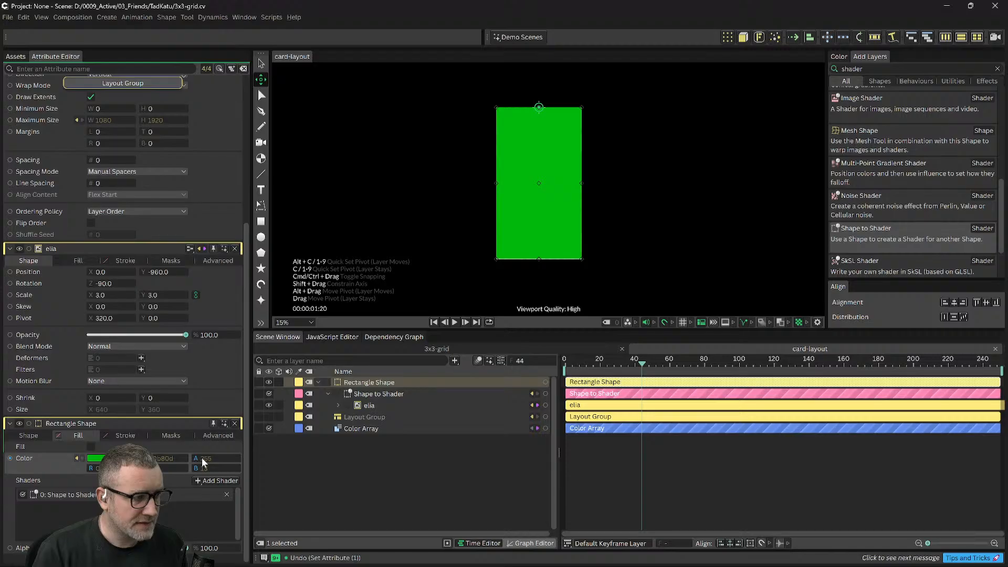
left_click(91, 447)
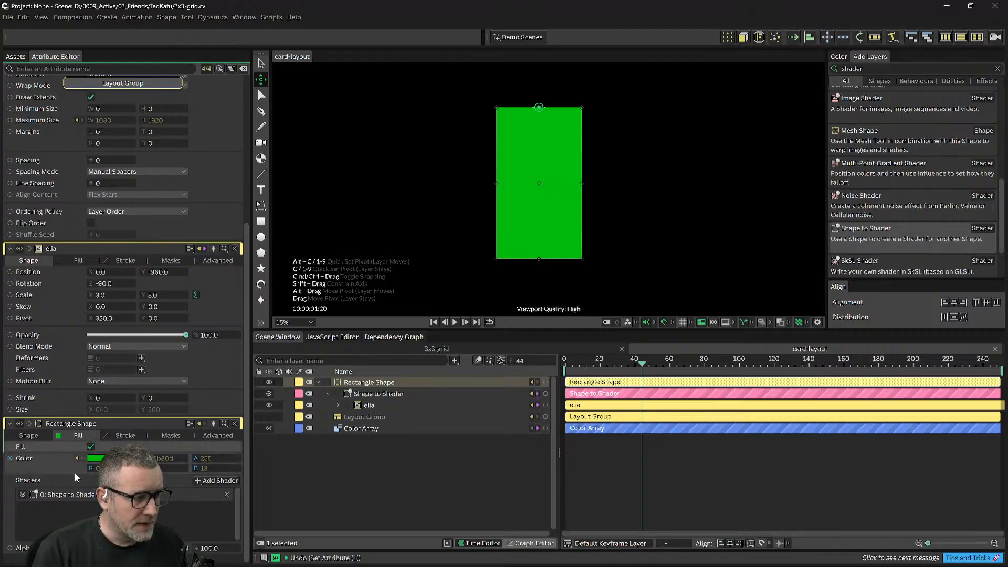
Step: Disconnect the Color Array from the Rectangle Shape's fill color, disable the fill and set the color's alpha to 0
left_click(78, 460)
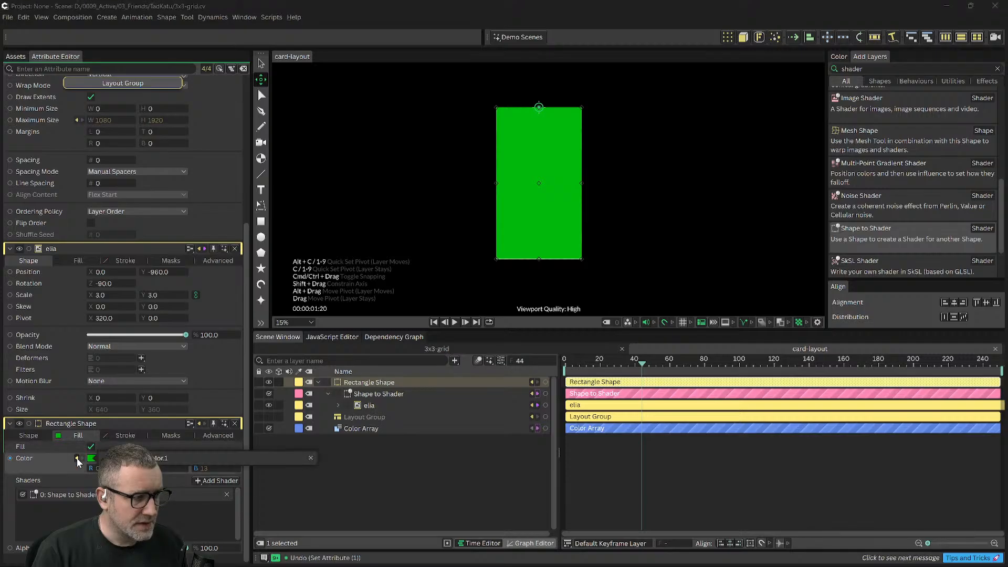
left_click(310, 457)
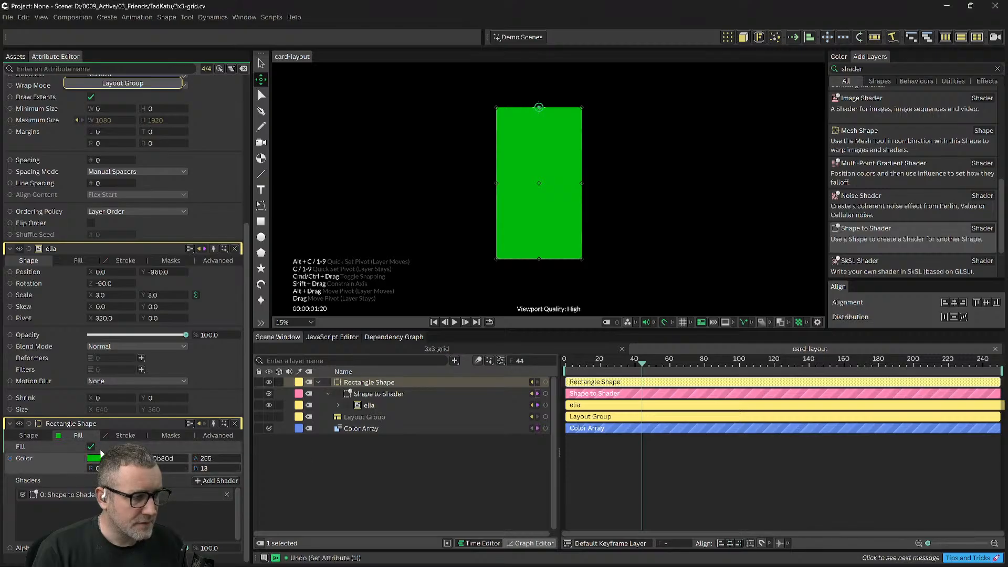
left_click(91, 446)
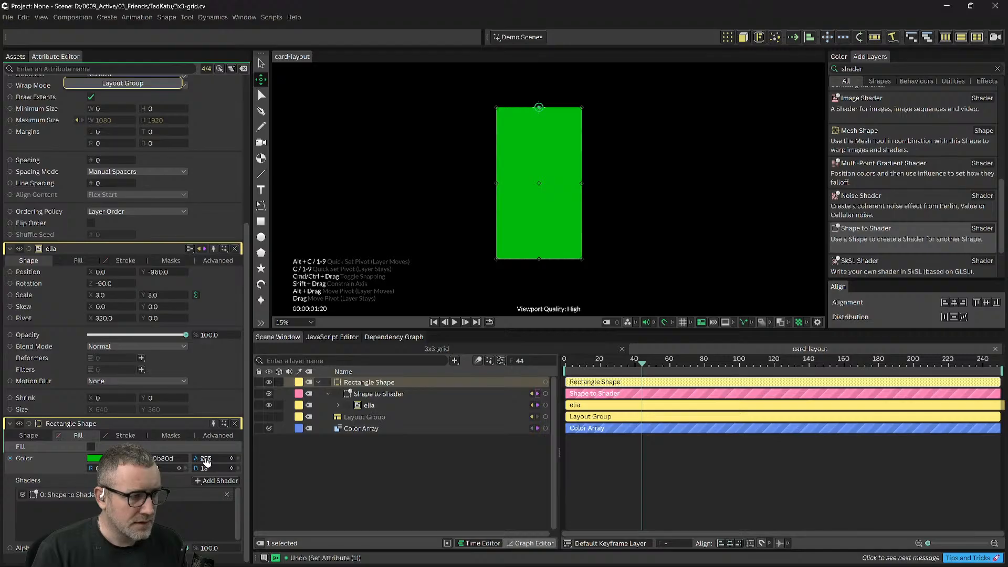
left_click(431, 494)
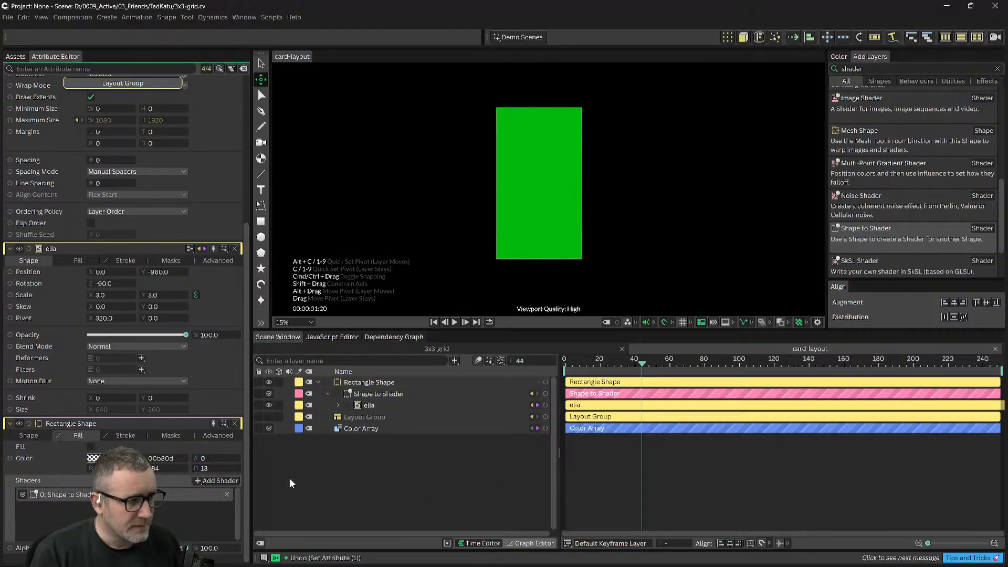
Step: Examine the nested rectangle, shader and footage layers by toggling the parent rectangle's visibility and expanding the footage layer's children
left_click(366, 408)
left_click(366, 407)
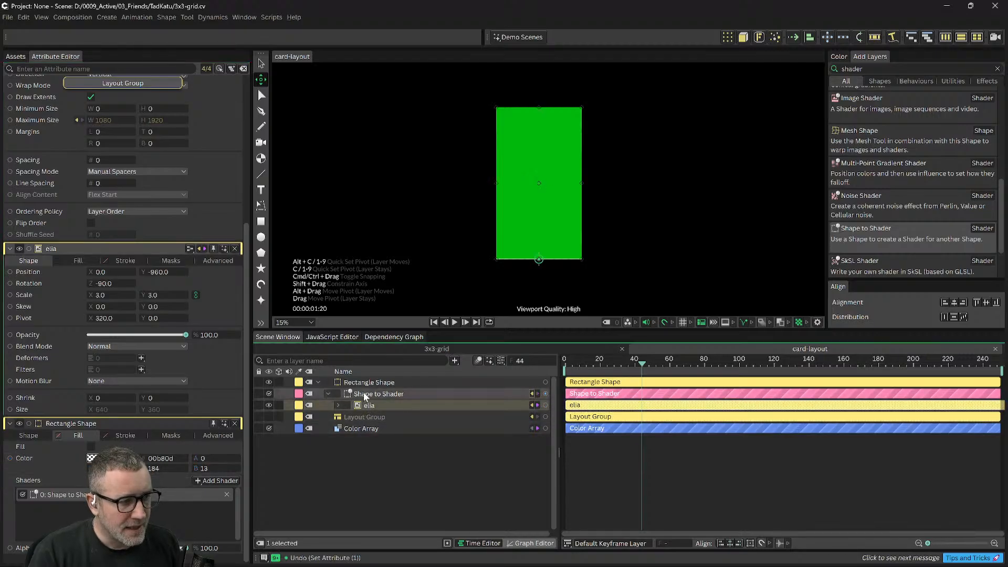
left_click(365, 397)
left_click(362, 385)
left_click(365, 397)
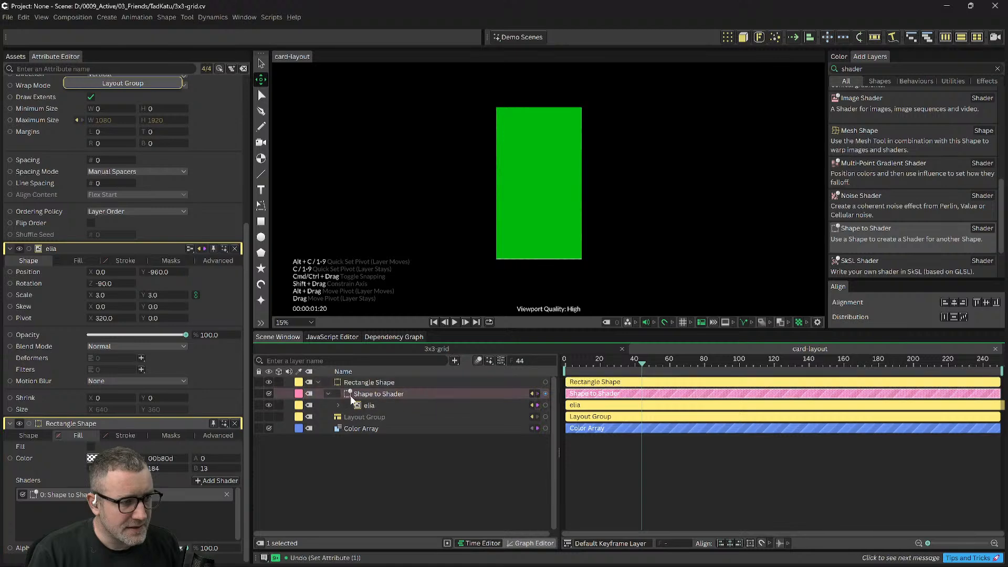
scroll(121, 166, "up", 5)
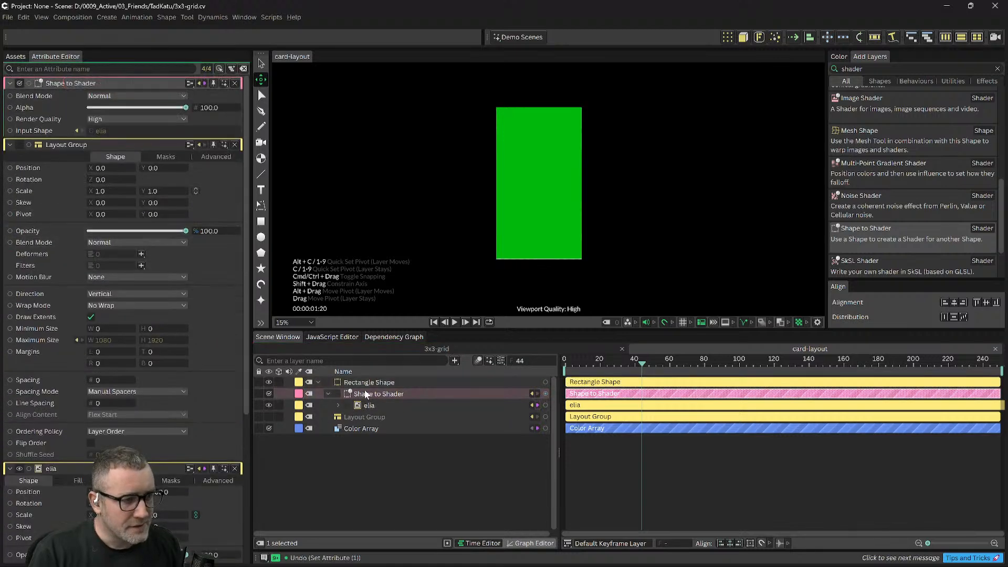
left_click(277, 384)
left_click(268, 383)
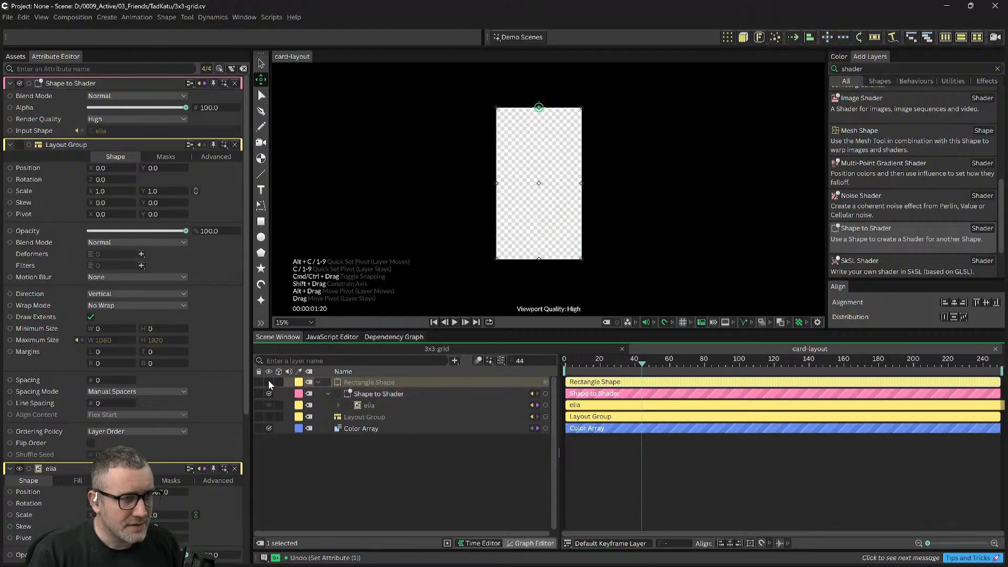
left_click(269, 382)
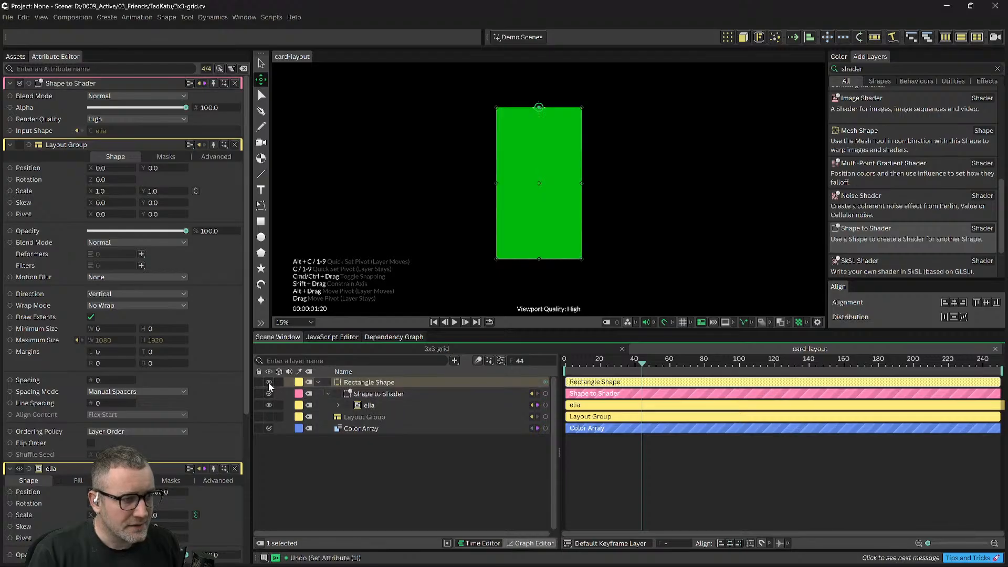
left_click(371, 405)
left_click(357, 416)
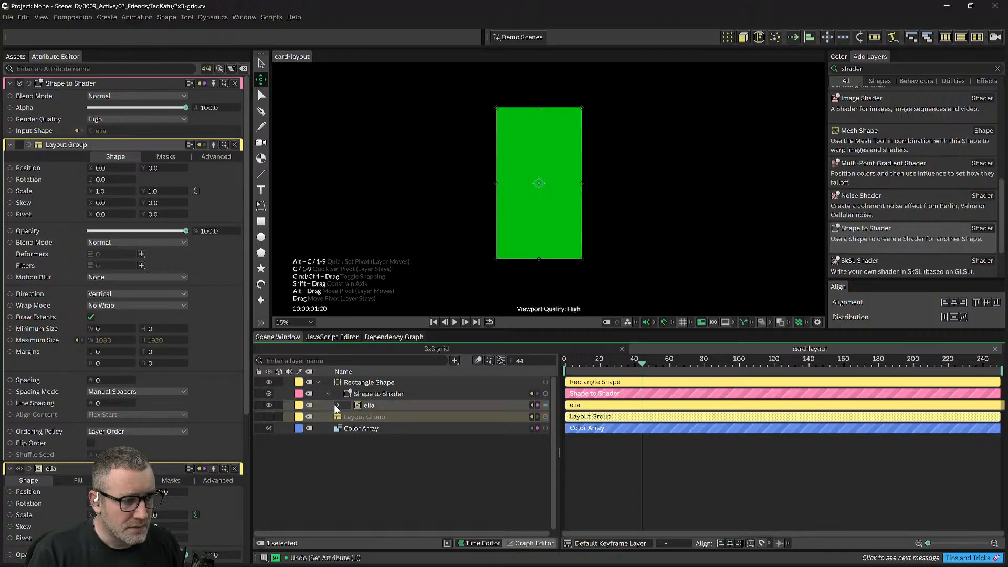
left_click(338, 406)
left_click(388, 418)
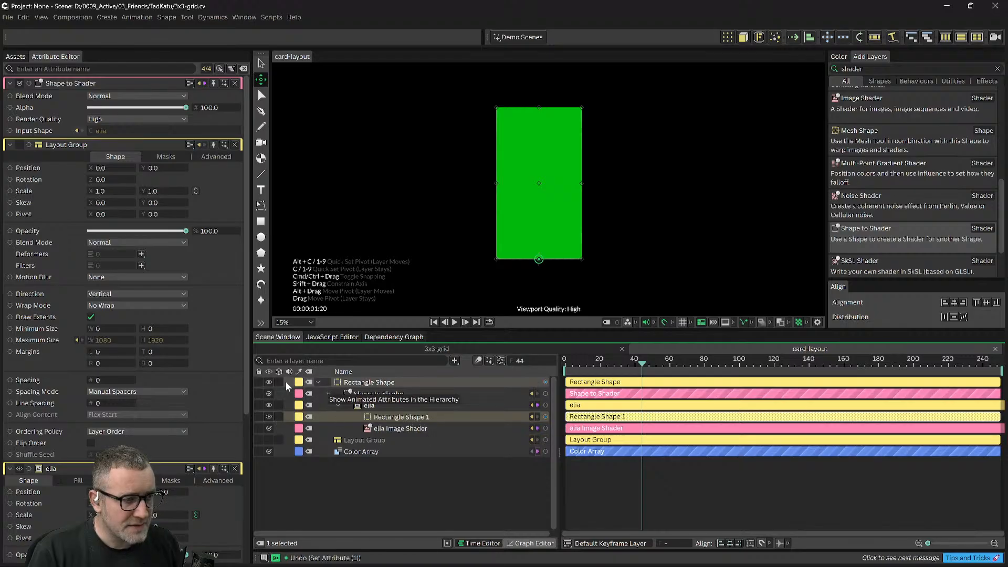
left_click(369, 382)
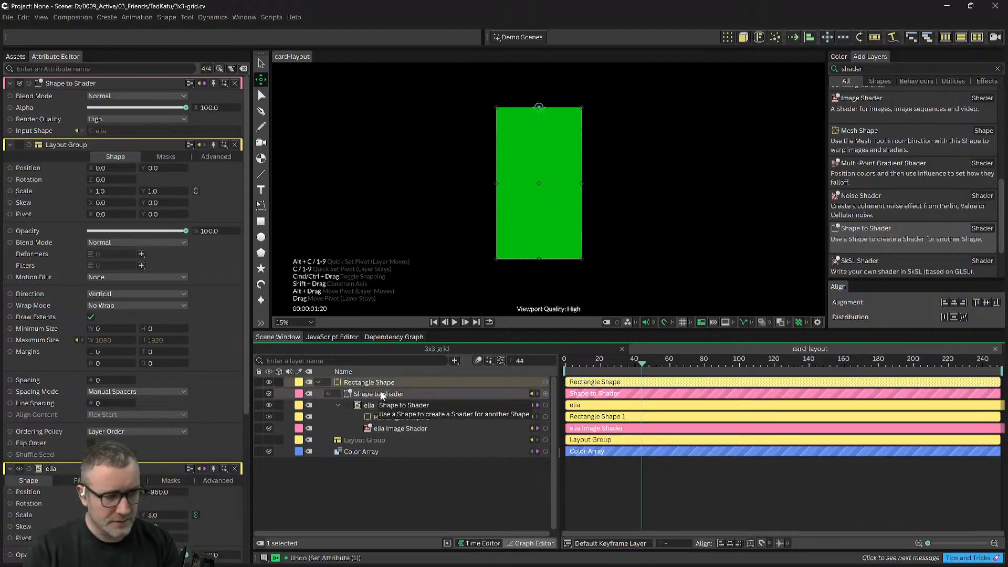
key("Delete")
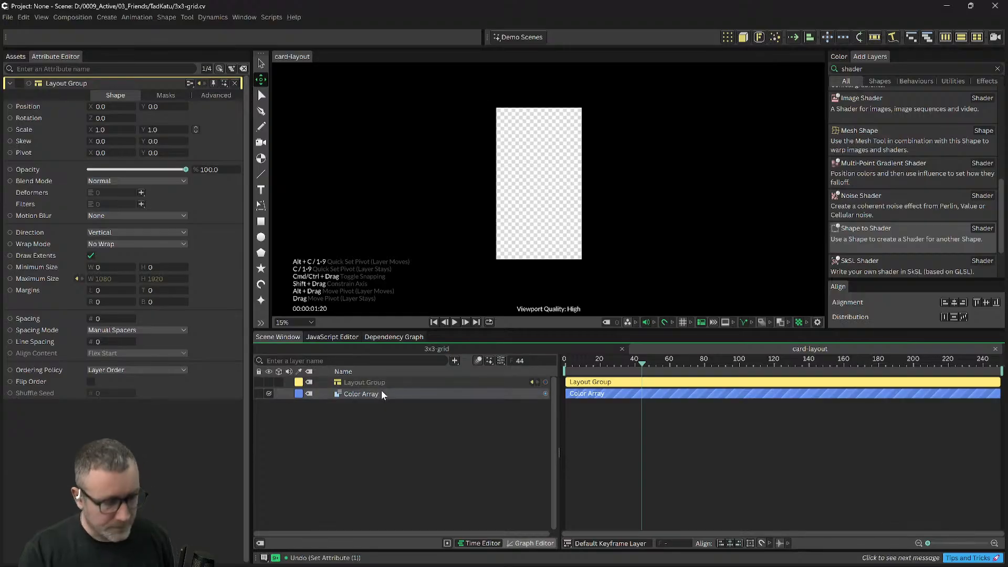
key("ctrl+z")
left_click(370, 385)
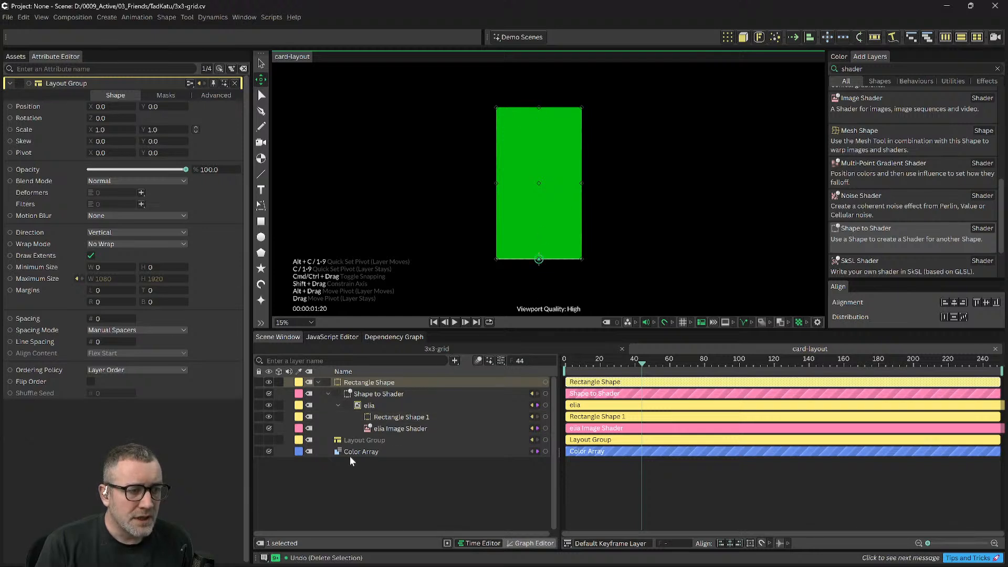
Step: Move Rectangle Shape 1 out of the nested footage layer and place it at the top of the layer stack
left_click(393, 417)
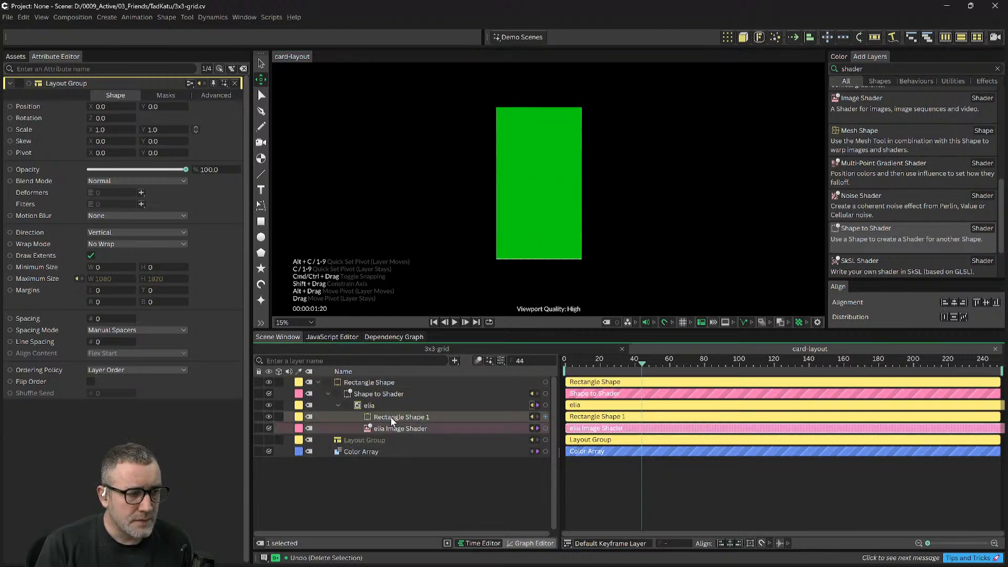
left_click_drag(392, 415, 417, 468)
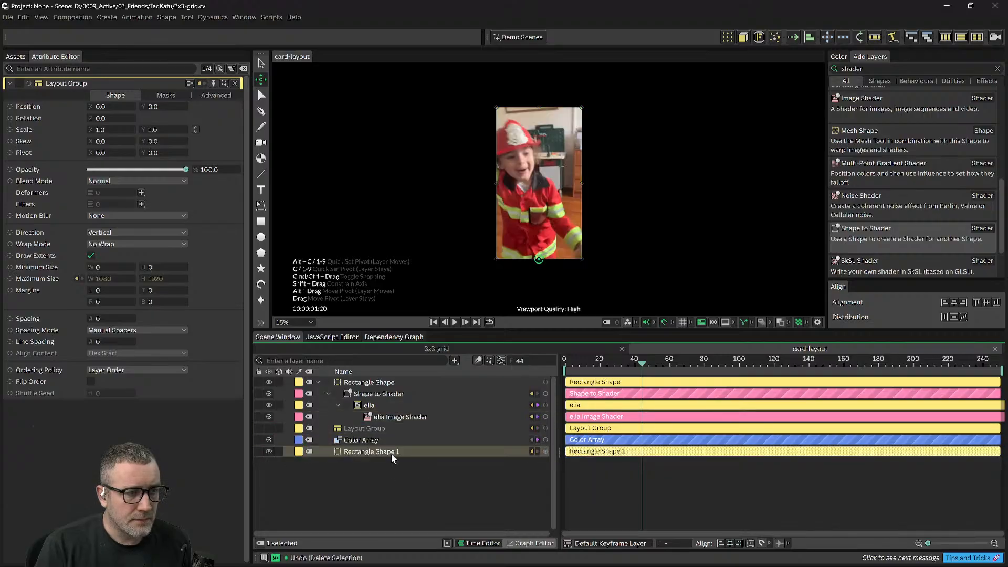
left_click(367, 383)
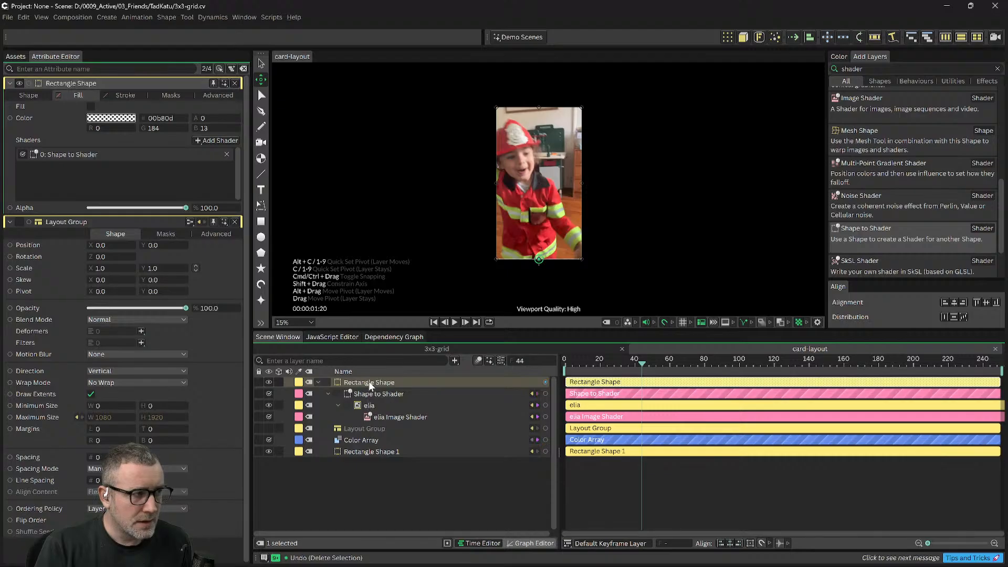
left_click(37, 94)
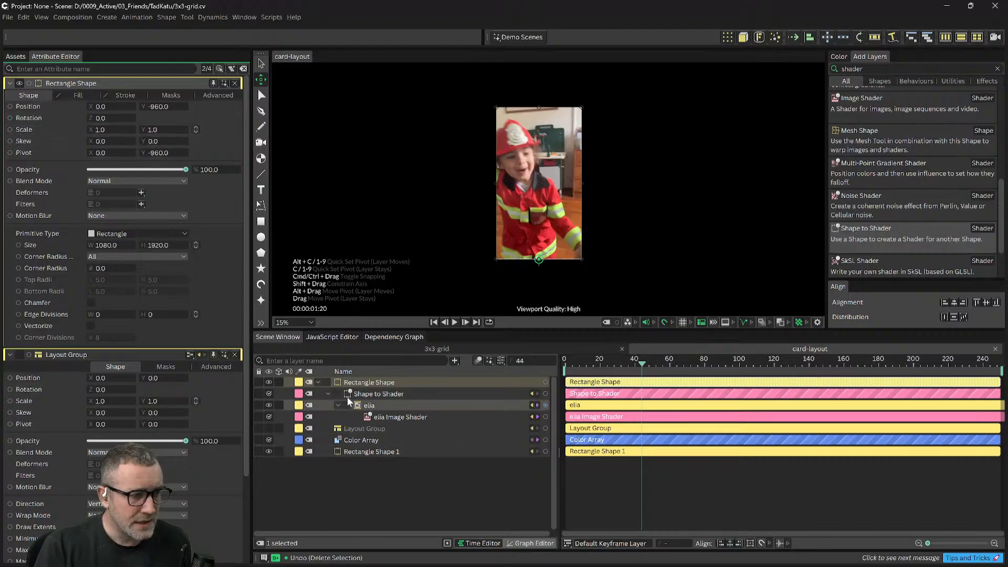
left_click(317, 383)
left_click_drag(364, 417, 378, 381)
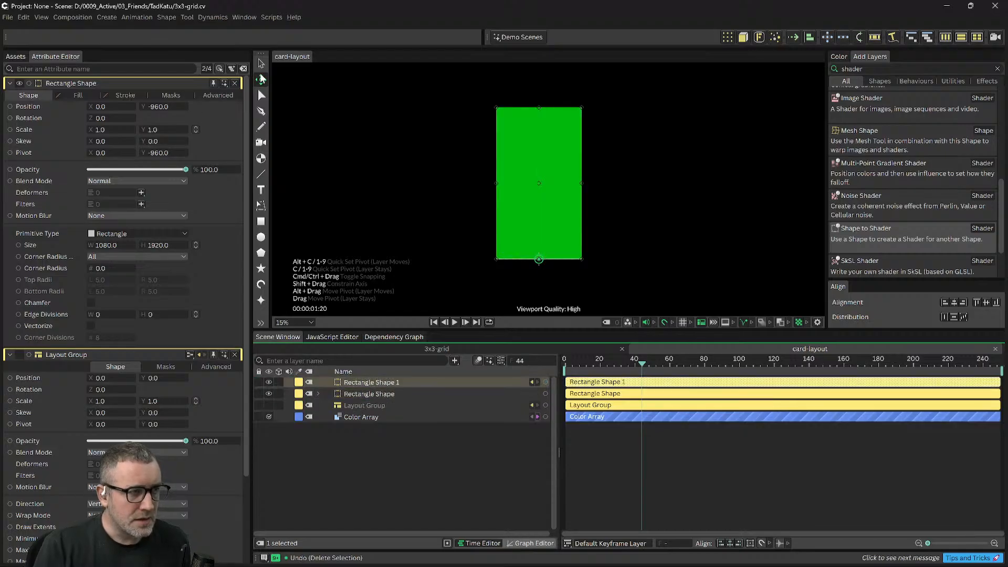
Step: Move Rectangle Shape 1's pivot to the middle of its top edge and inspect its incoming connection
left_click_drag(534, 262, 538, 119)
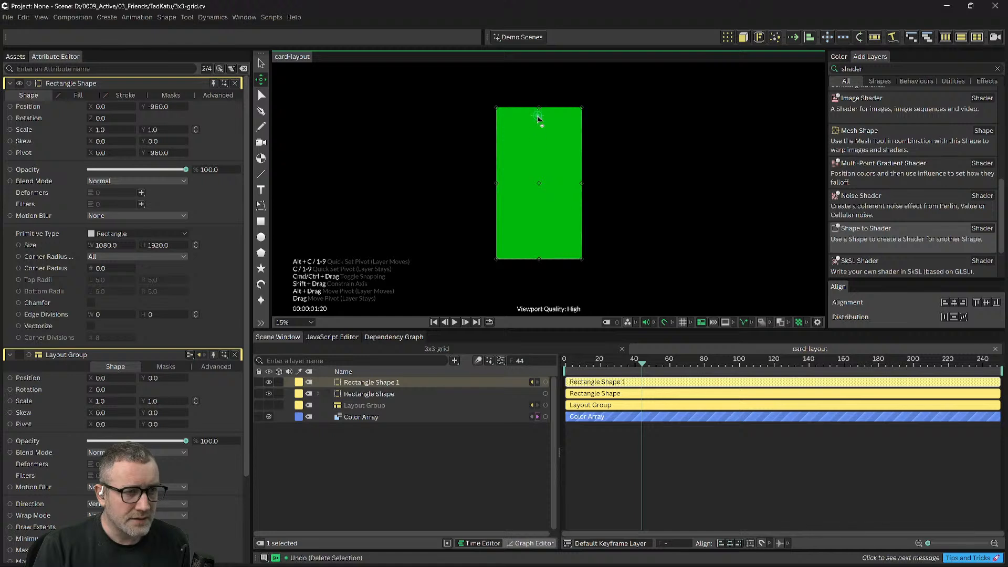
left_click(368, 386)
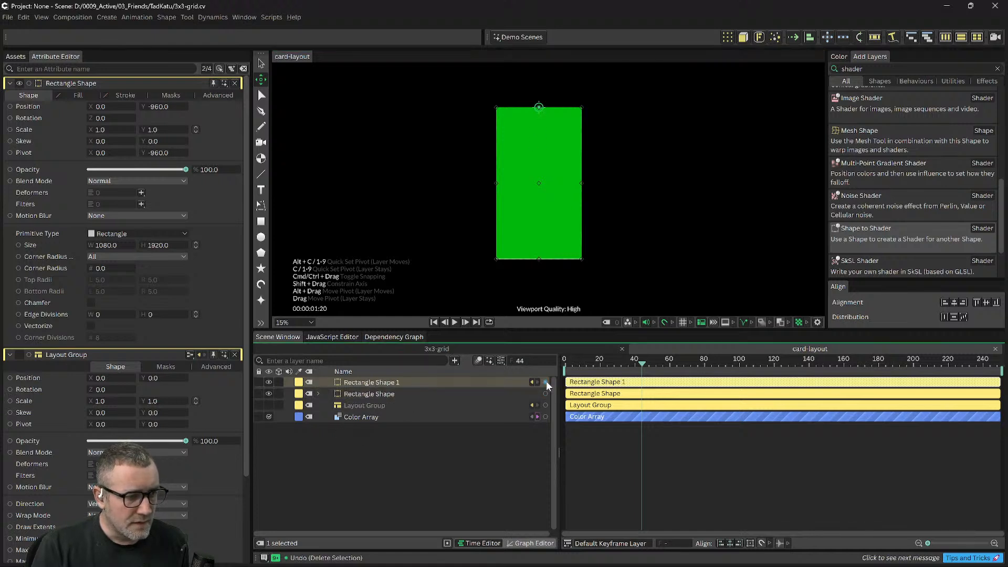
left_click(533, 382)
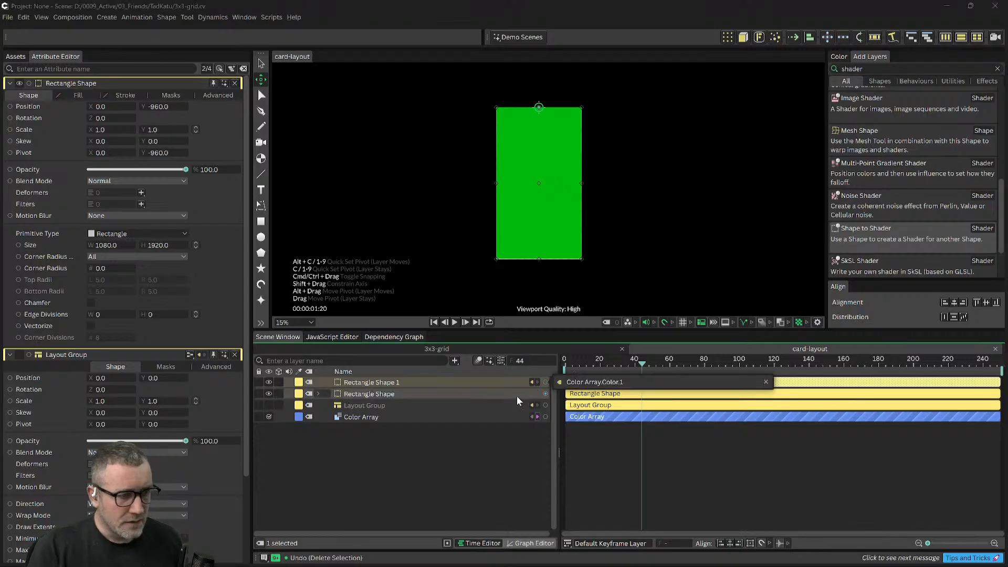
left_click(447, 482)
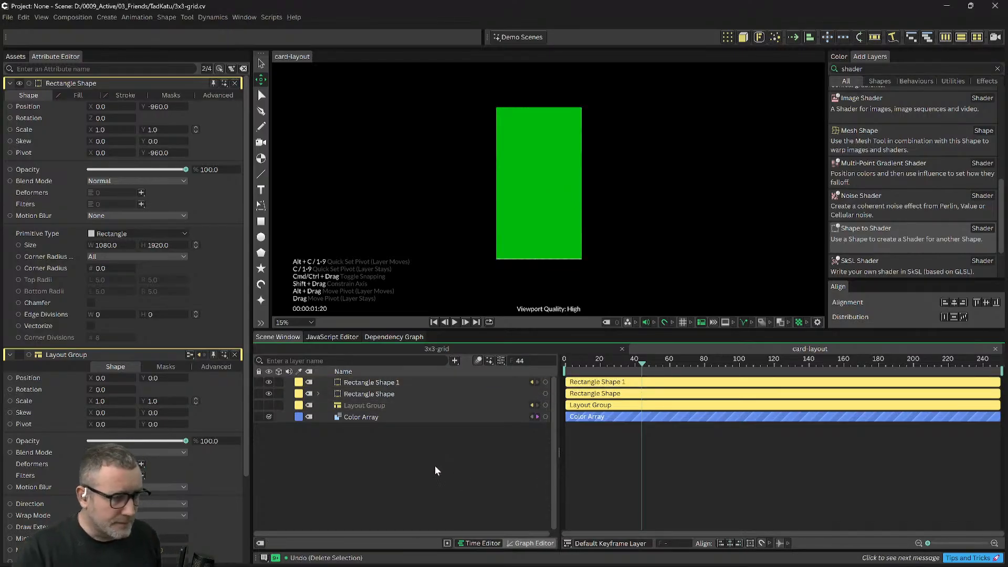
Step: Rename the rectangle holding the footage as video and Rectangle Shape 1 as Rectangle Shape
left_click(389, 384)
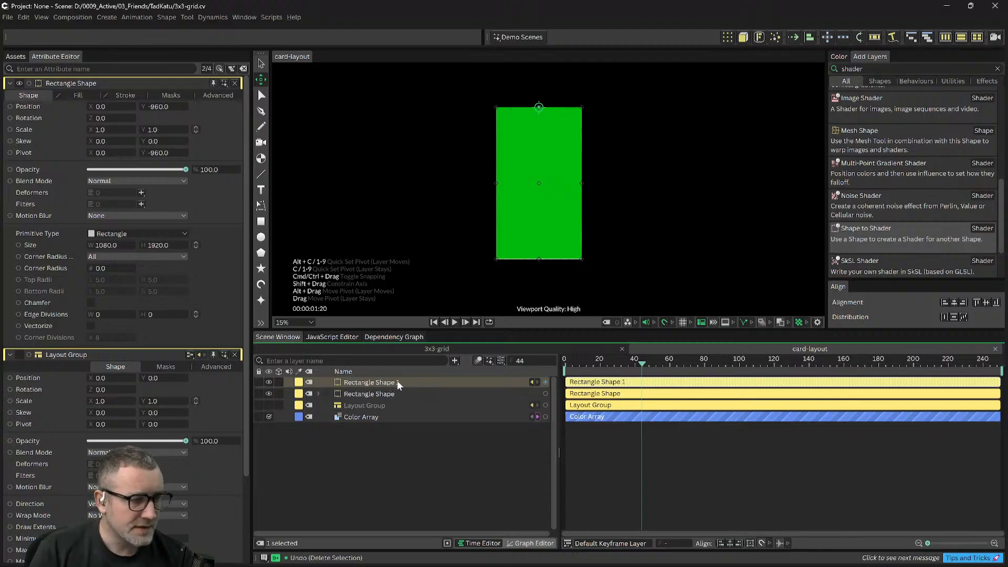
left_click(388, 393)
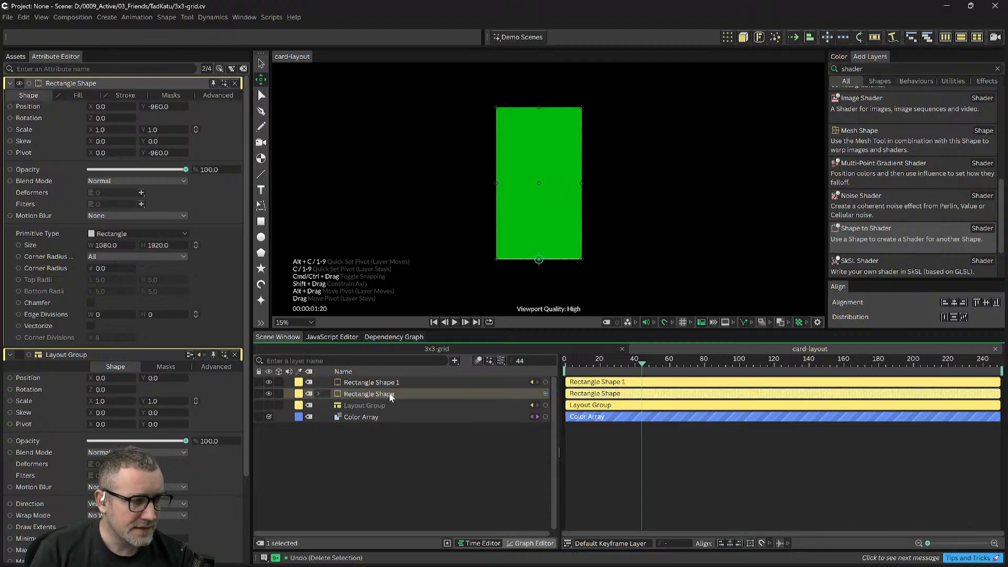
double_click(369, 393)
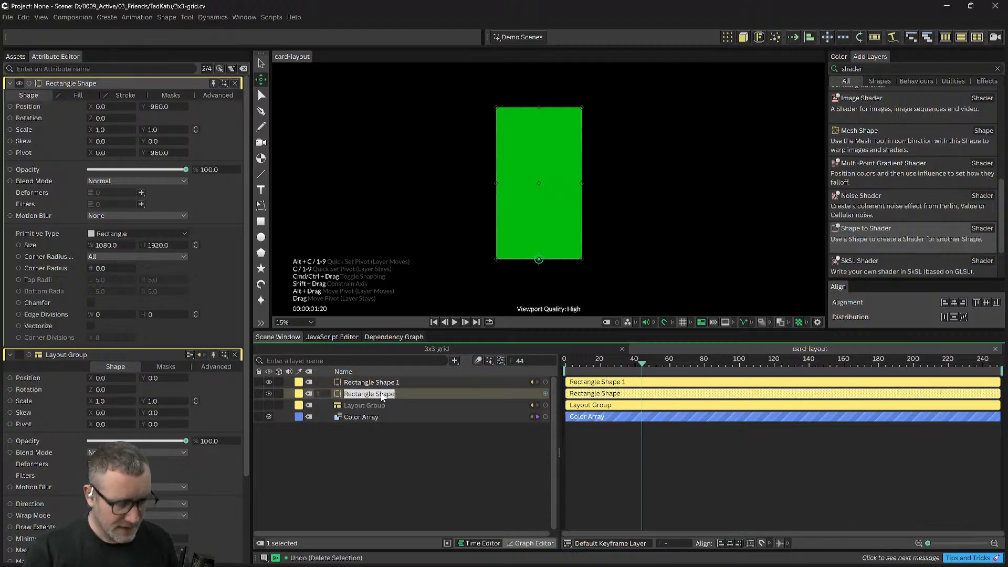
type("vide")
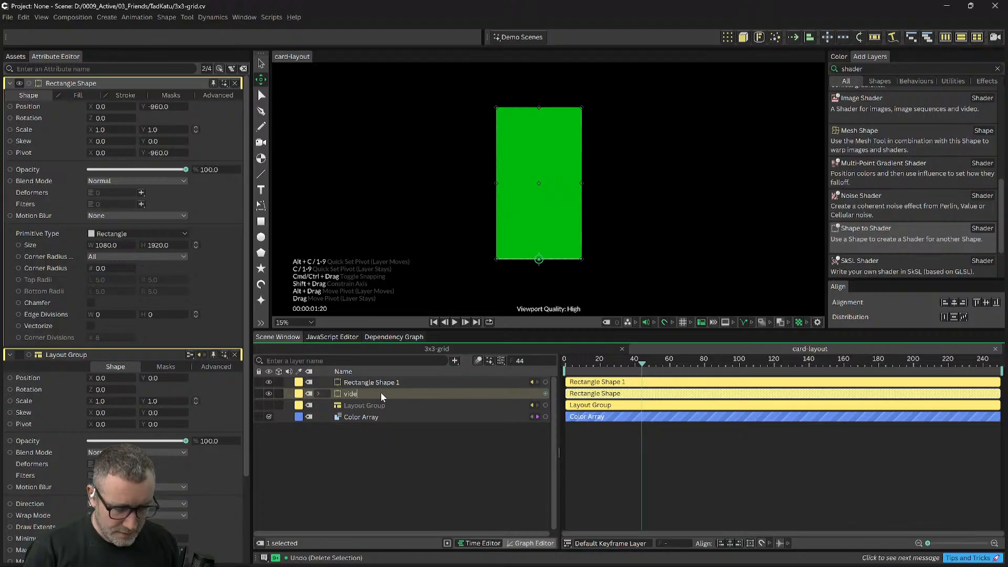
type("o")
key("Return")
left_click(384, 382)
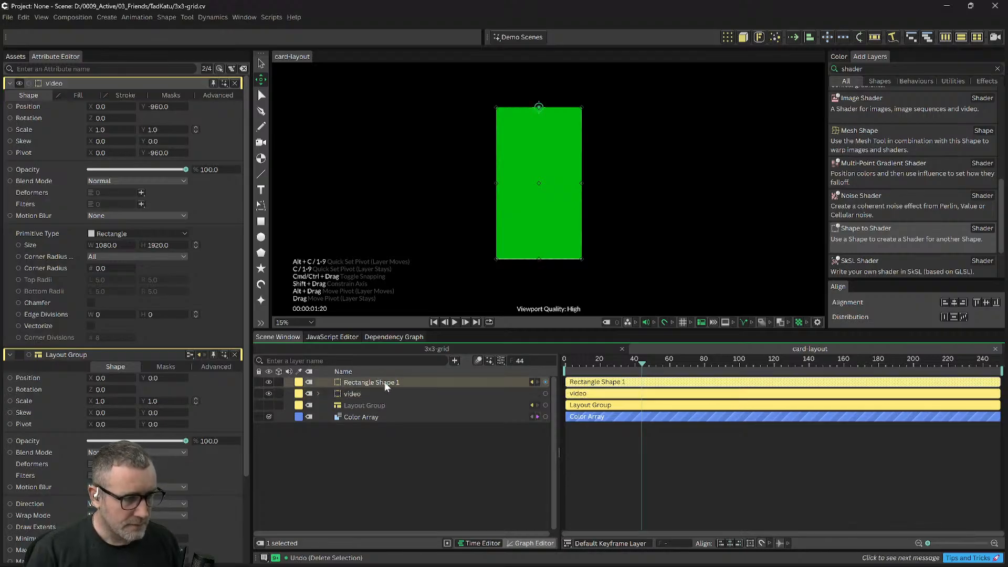
double_click(384, 383)
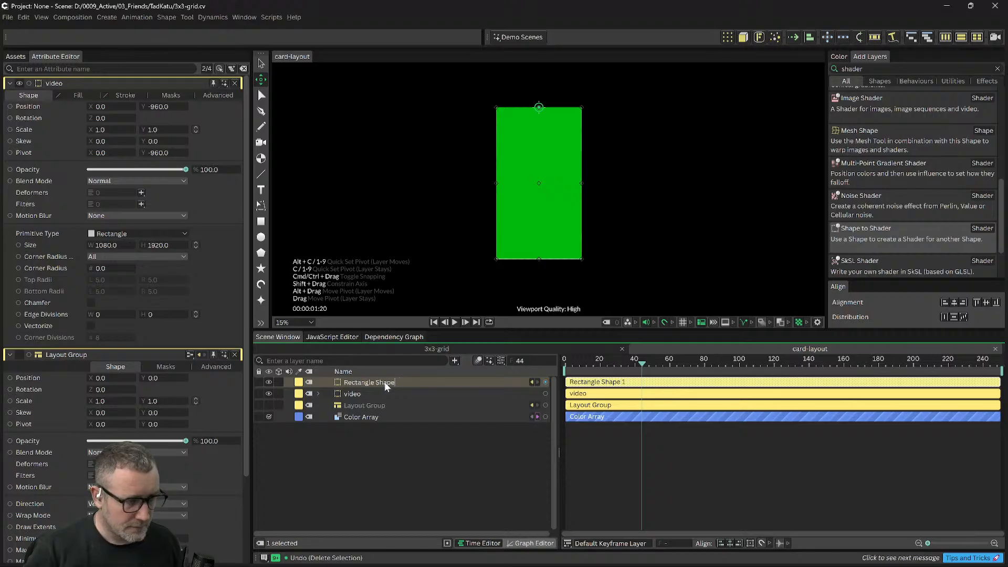
key("Return")
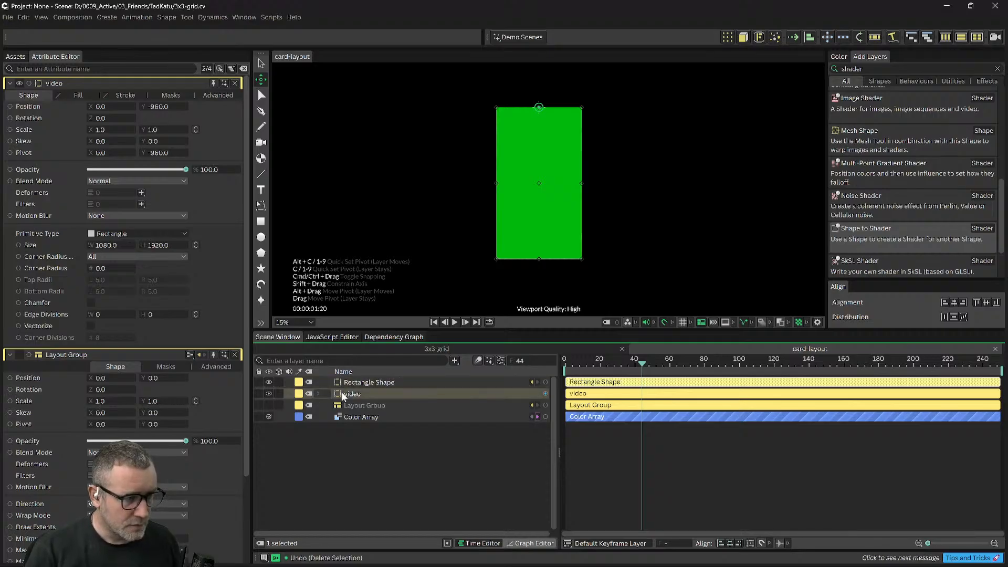
Step: Delete the hidden Layout Group from the composition
left_click(347, 395, "shift")
left_click(352, 404)
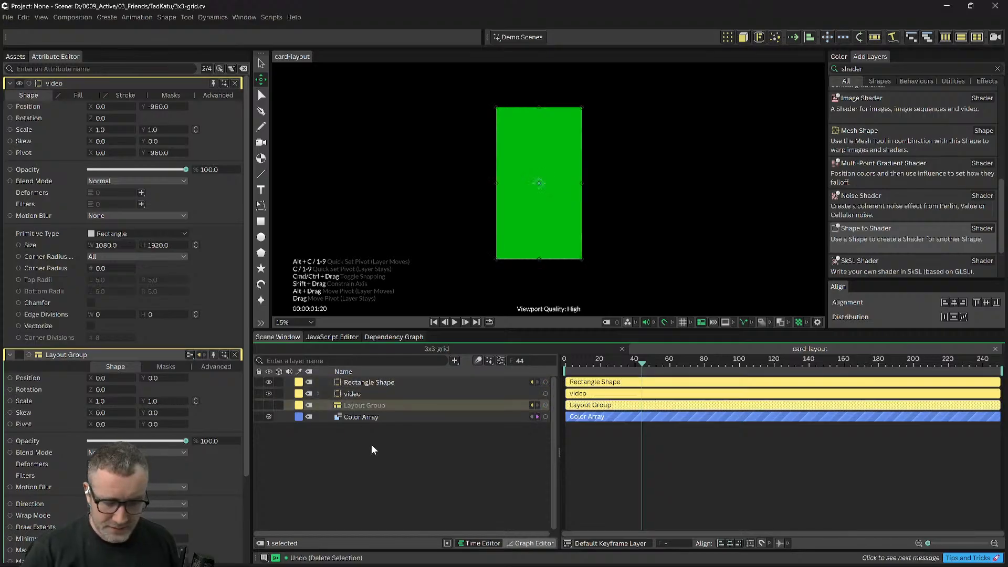
key("Delete")
Step: Add a new Layout Group above the other layers and nest the Rectangle Shape and video layers inside it
scroll(914, 178, "up", 5)
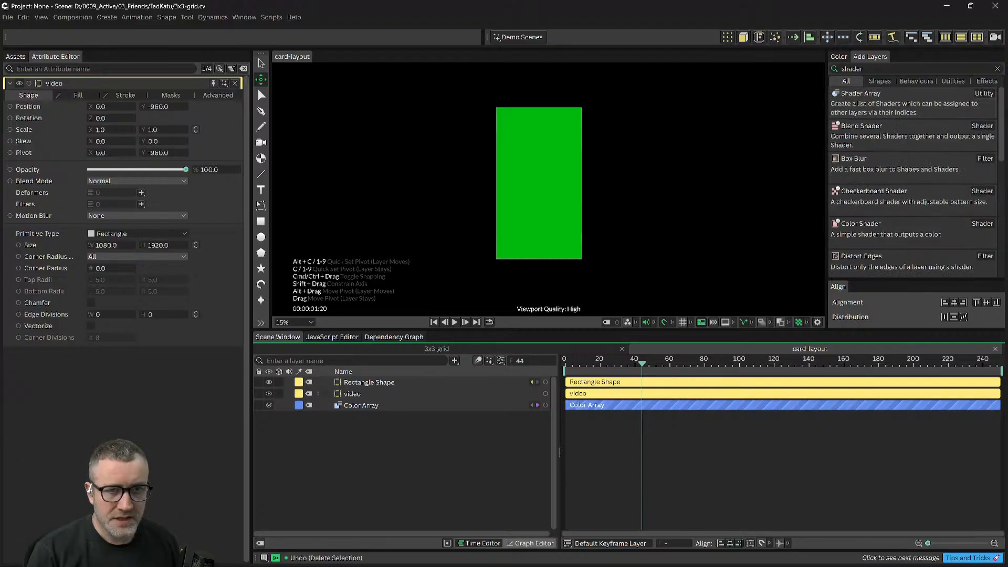
left_click(998, 68)
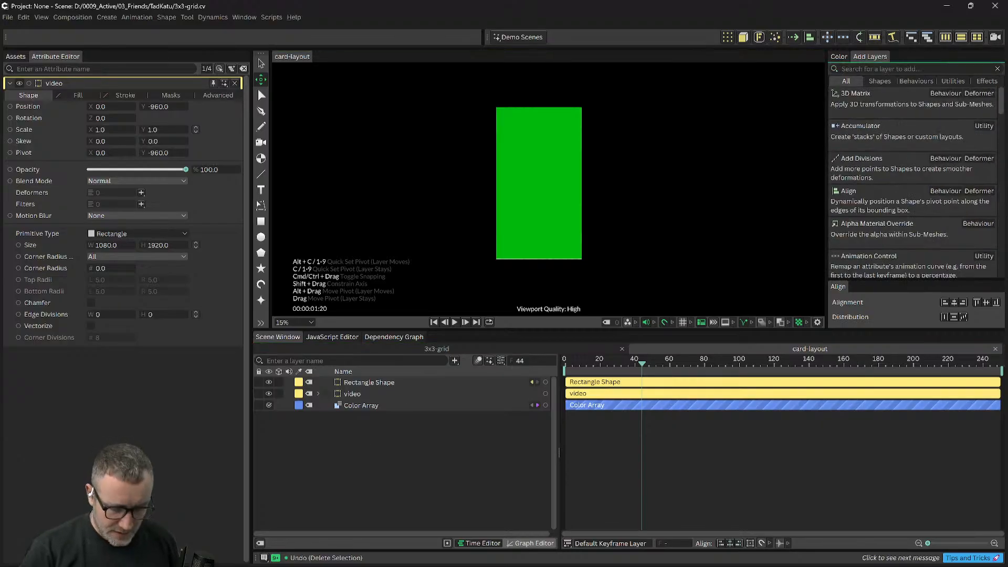
type("lay")
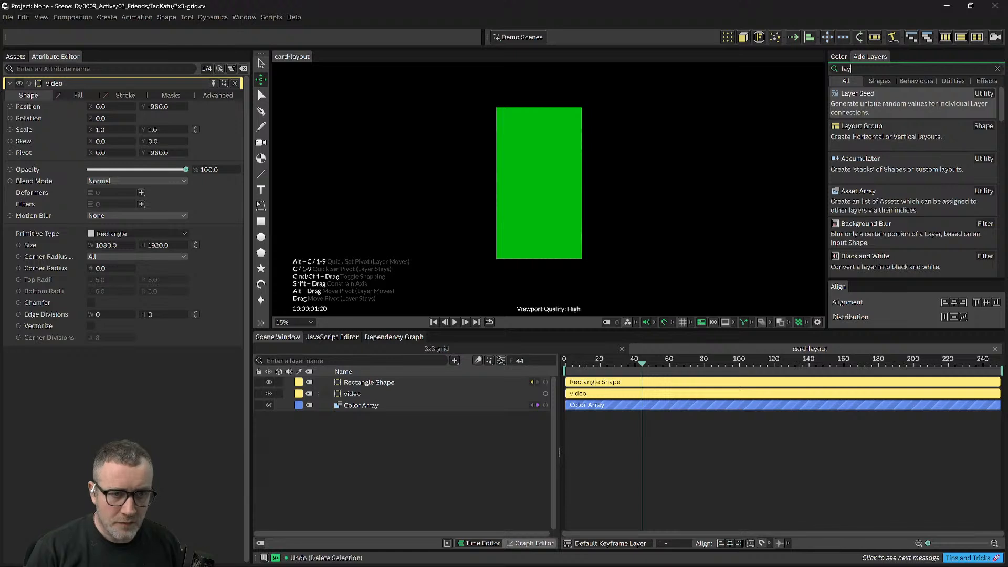
left_click_drag(860, 134, 348, 382)
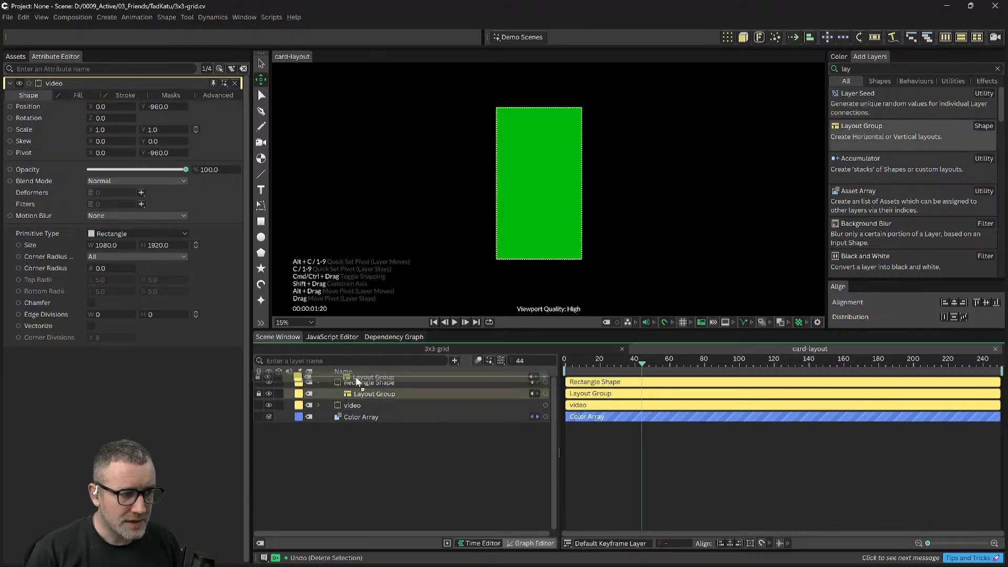
left_click(352, 403)
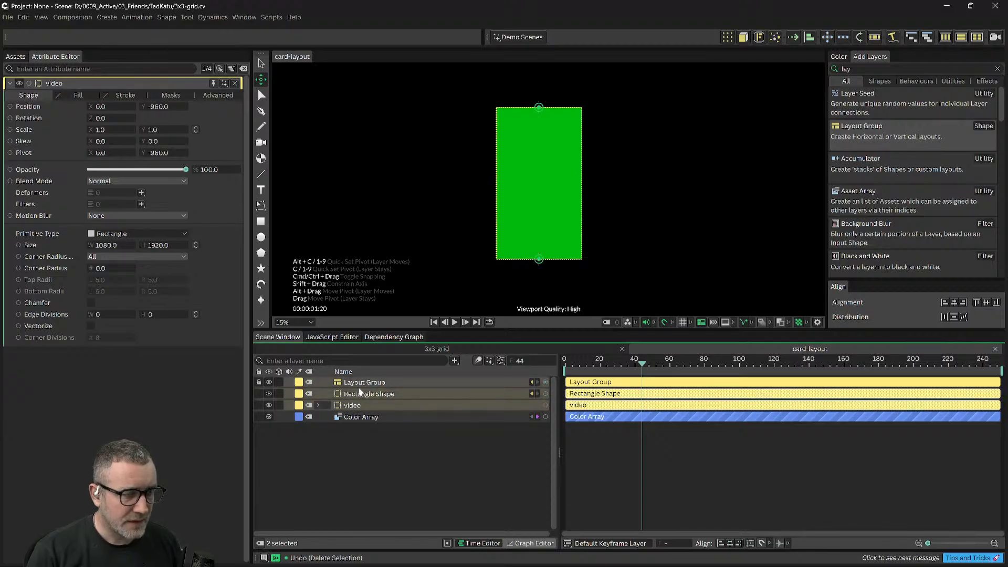
left_click_drag(357, 396, 358, 383)
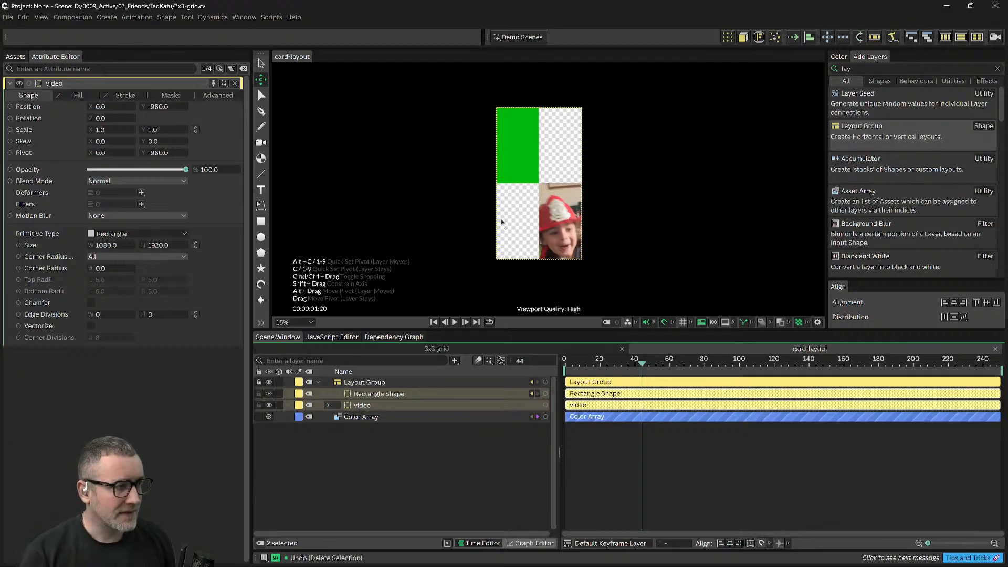
Step: Move the Rectangle Shape and video layers together back out of the Layout Group, placing them above it
left_click(364, 441)
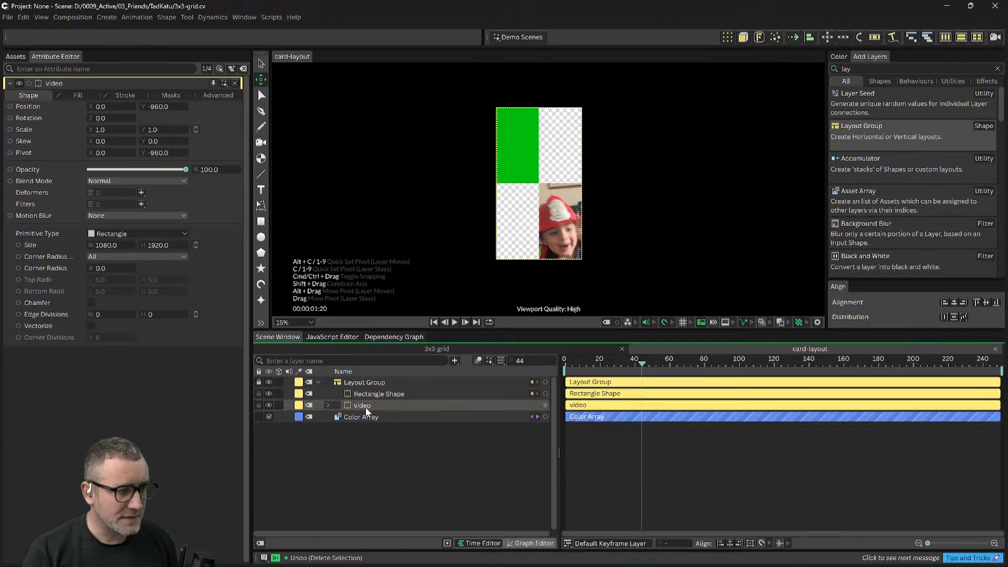
left_click(369, 393)
left_click(366, 405, "shift")
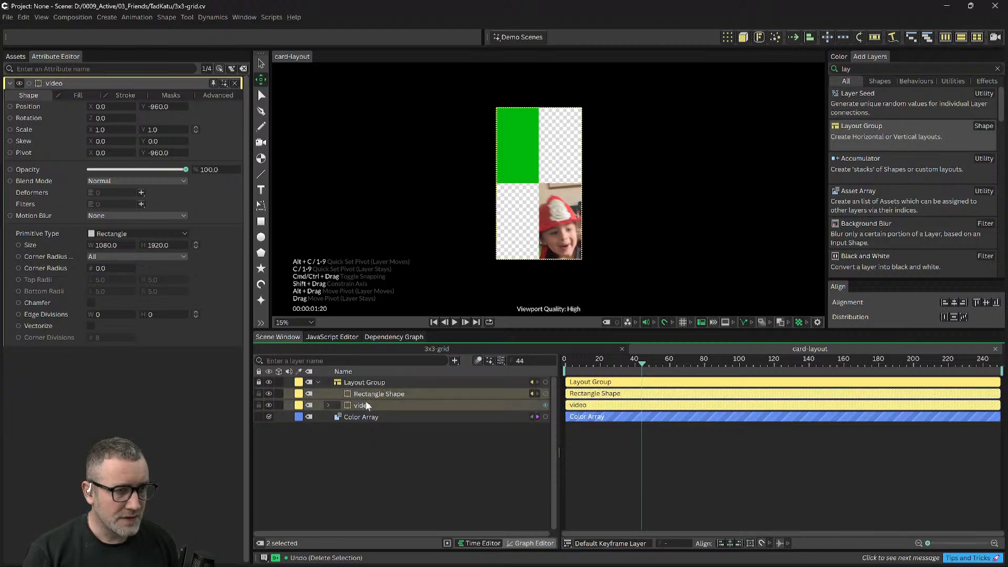
left_click(369, 393)
left_click(363, 403)
left_click(365, 395, "shift")
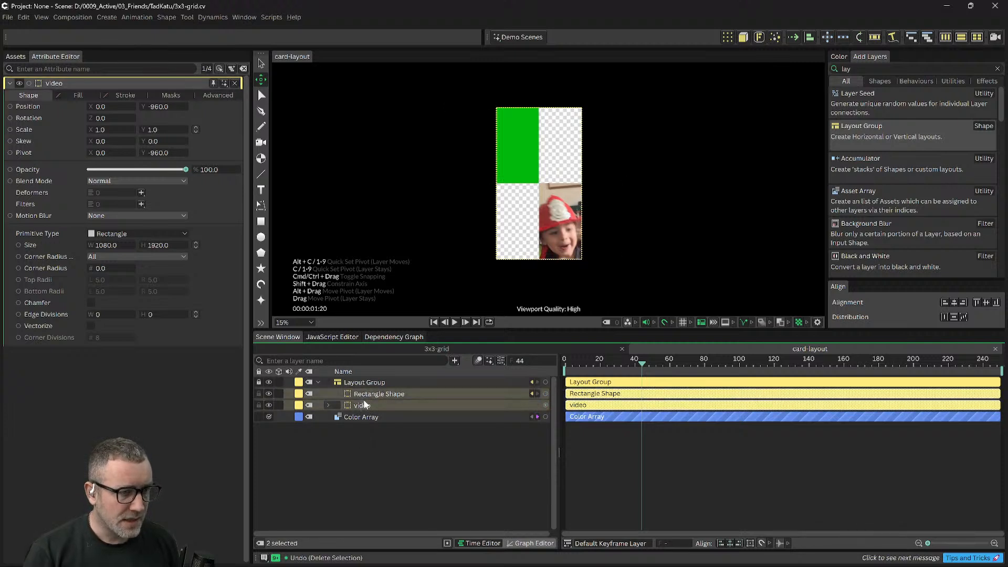
left_click_drag(366, 401, 371, 380)
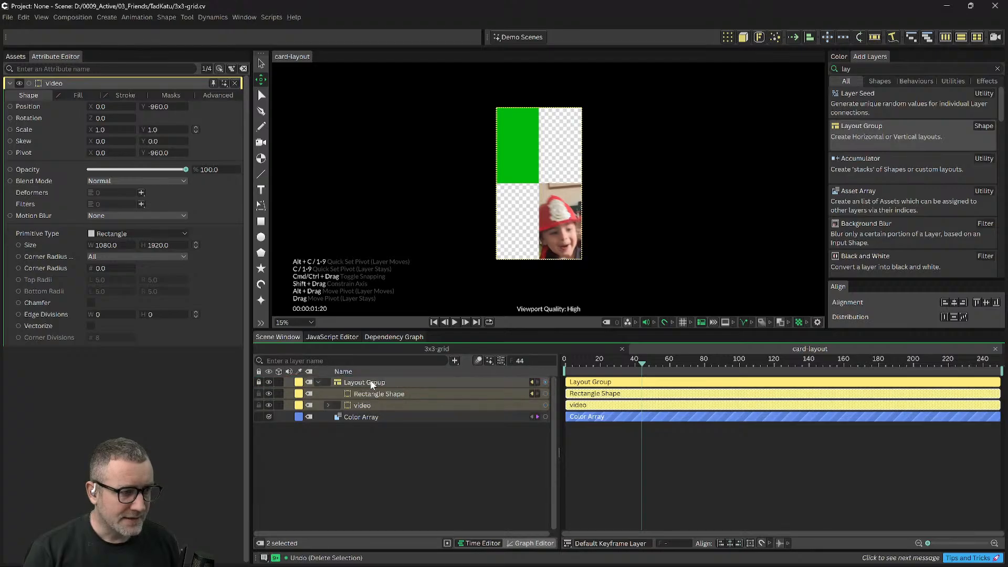
left_click(363, 406)
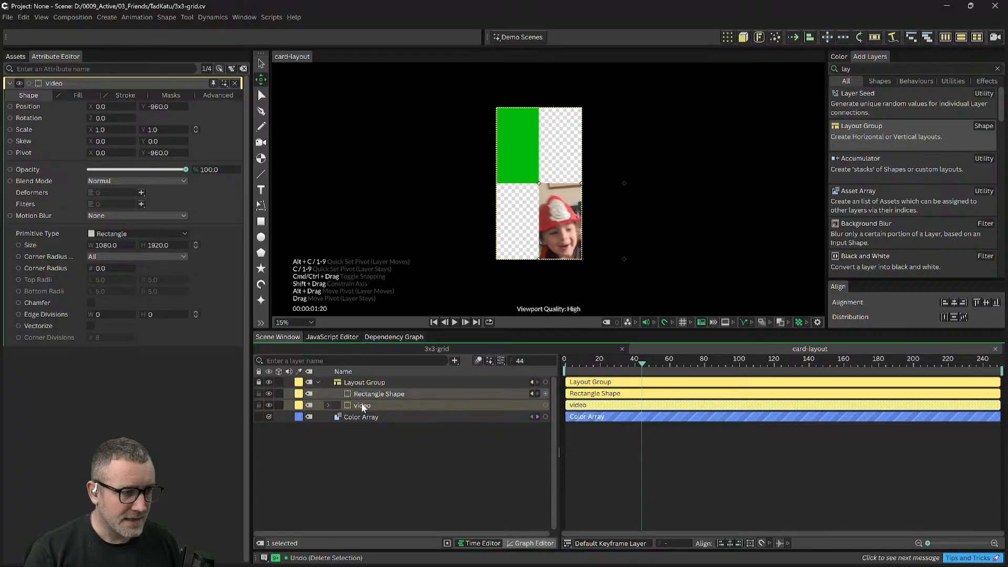
left_click(372, 392, "shift")
mouse_move(371, 392)
left_mouse_down()
mouse_move(379, 380)
mouse_move(373, 415)
mouse_move(378, 380)
left_mouse_up()
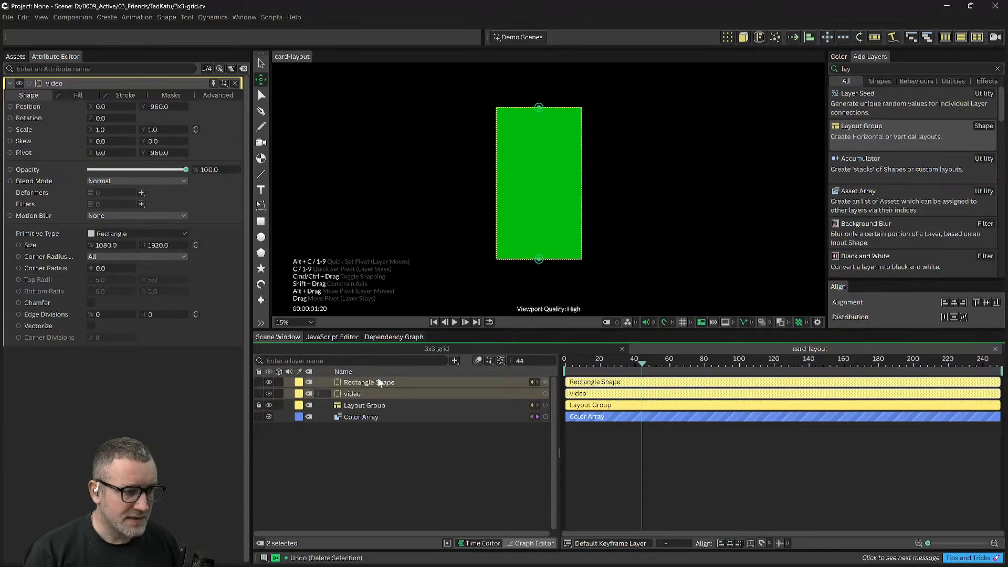
Step: Move the pivots of the Rectangle Shape and the video layer to their bottom-left corners
left_click(349, 460)
left_click(359, 384)
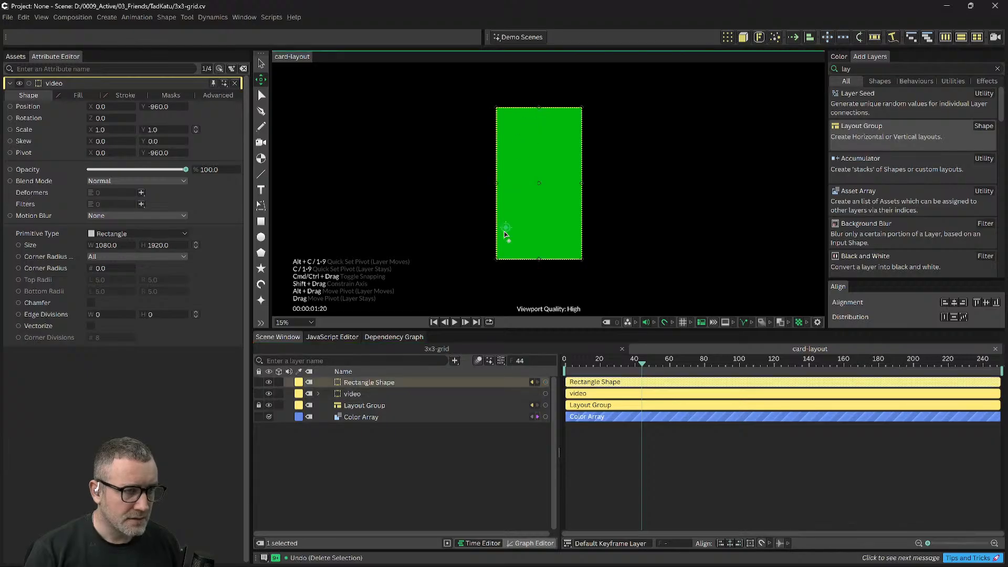
left_click(358, 455)
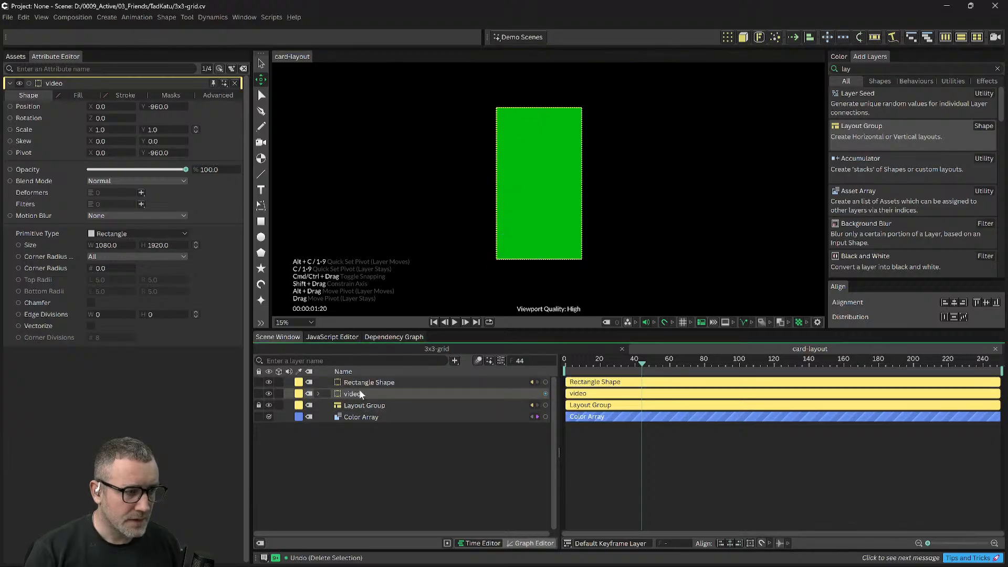
left_click(360, 384)
left_click(364, 395)
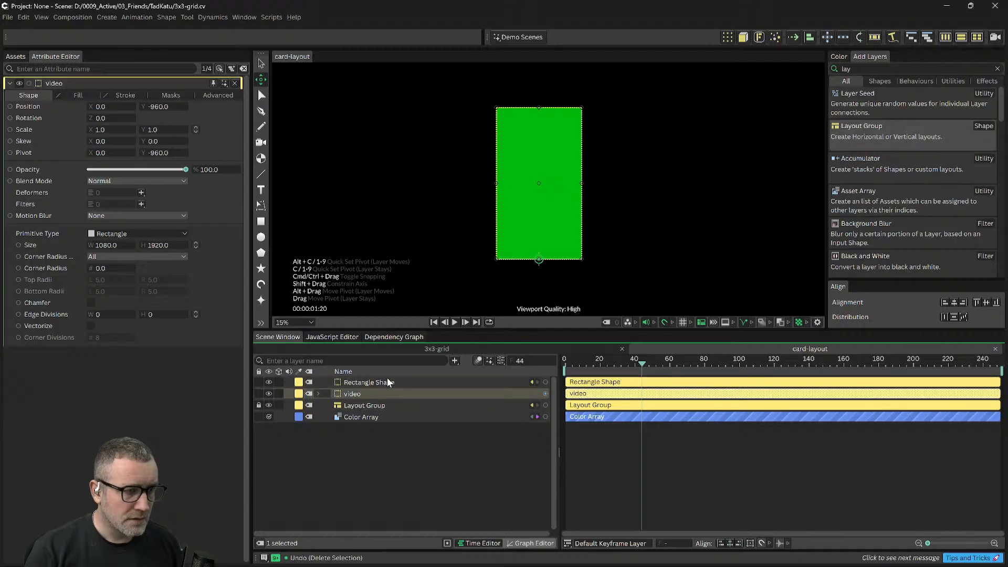
left_click_drag(539, 261, 496, 260)
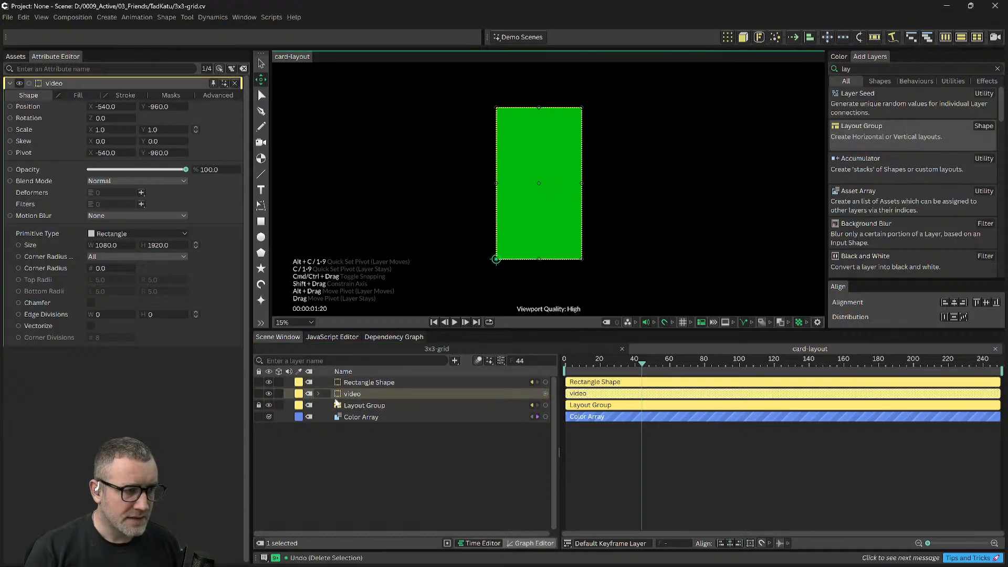
Step: Nest the Rectangle Shape and video layers together inside the Layout Group
left_click(349, 382, "ctrl")
left_click_drag(344, 396, 366, 420)
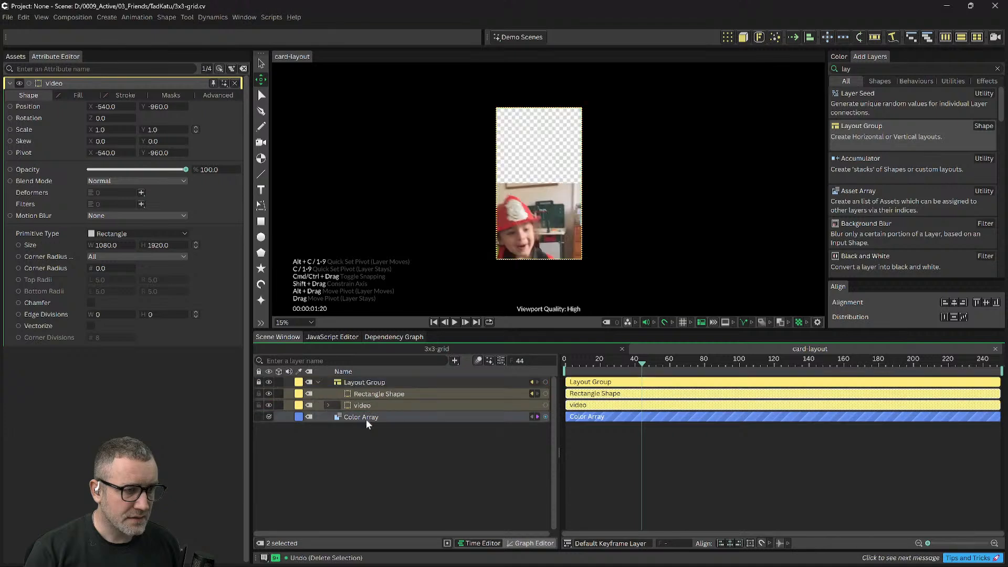
left_click(361, 467)
Step: Check the Rectangle Shape's placement relative to the video within the layout by hiding and re-showing the video layer
left_click(367, 395)
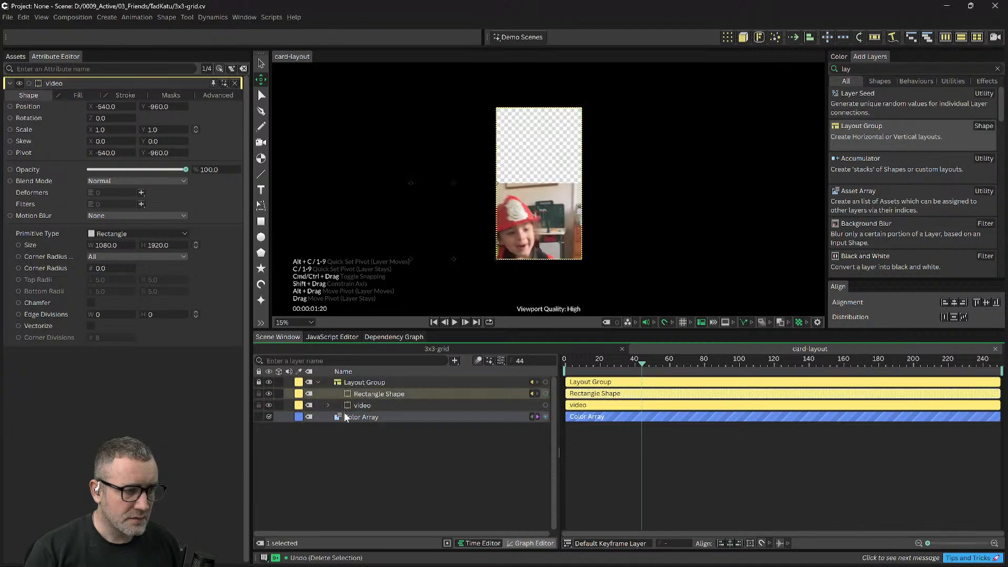
left_click(269, 405)
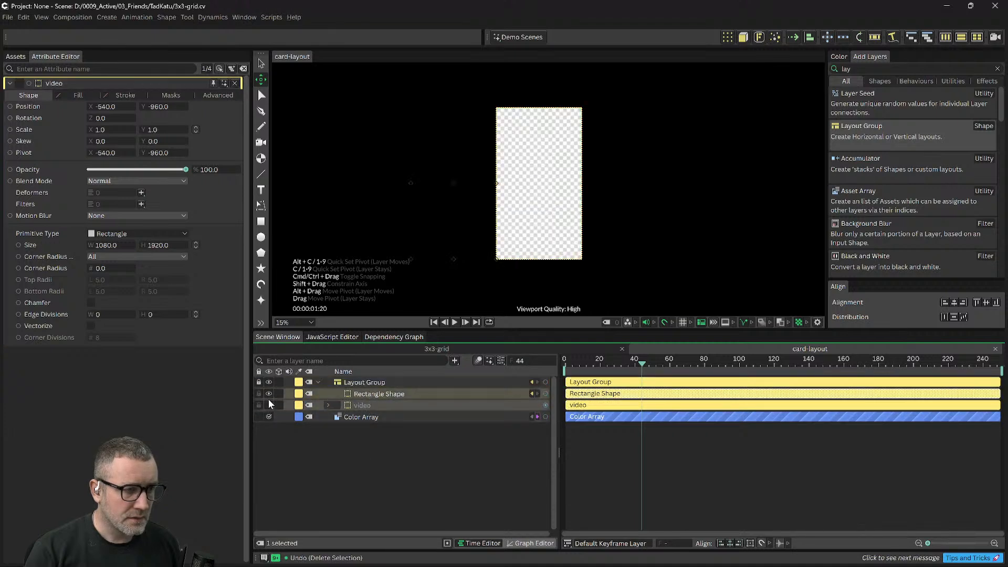
left_click(269, 405)
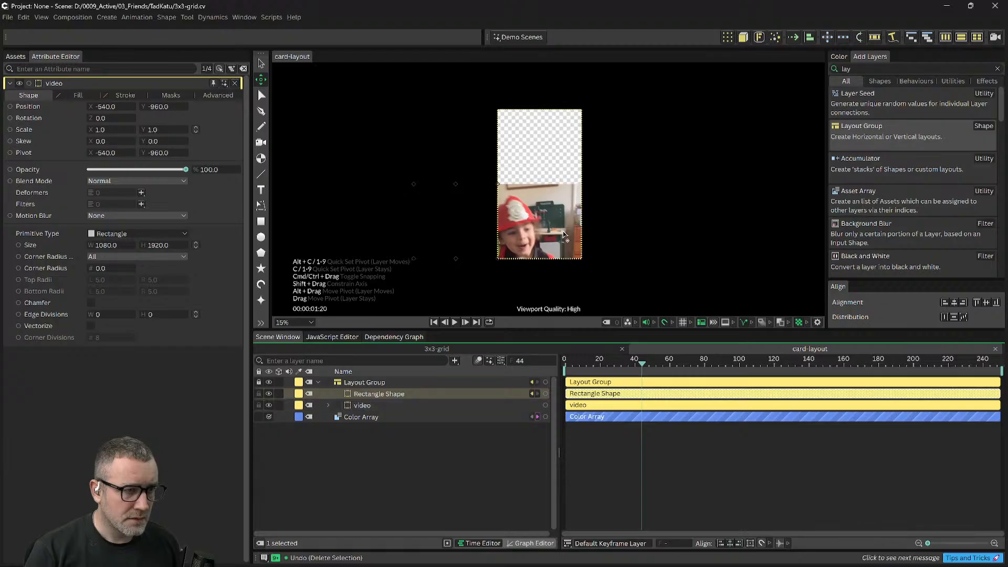
left_click_drag(541, 256, 559, 224)
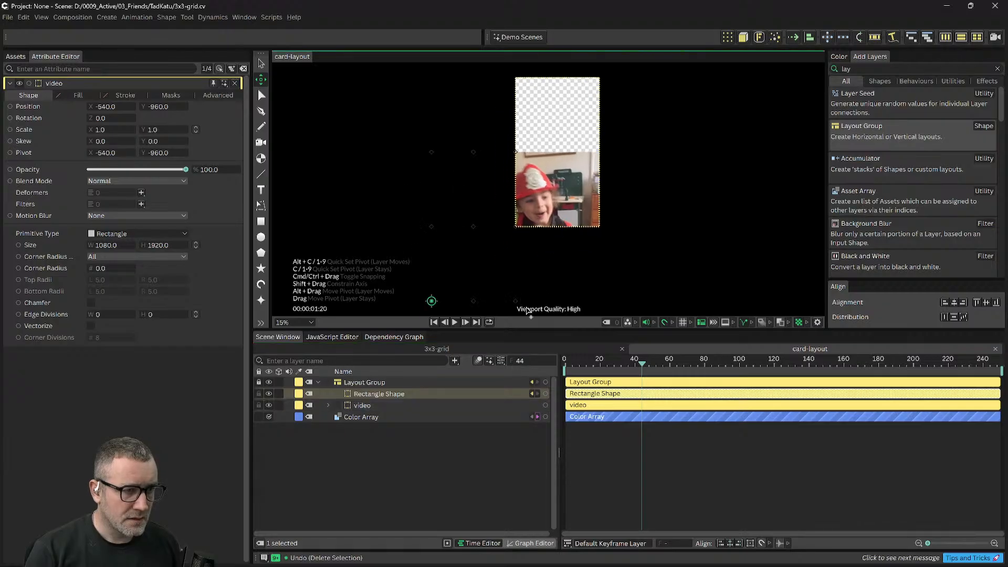
left_click(466, 431)
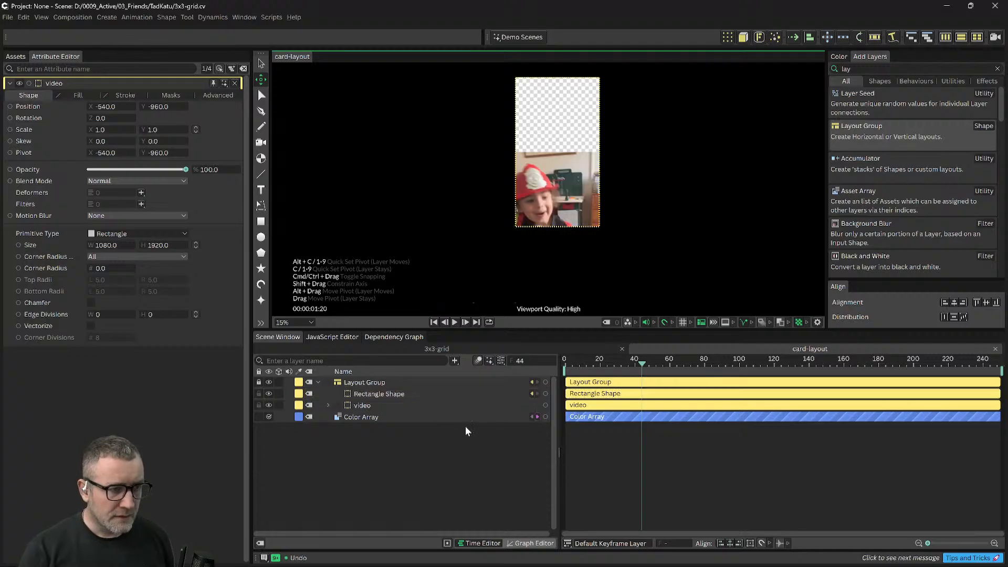
Step: Undo the nesting into the Layout Group and the recent pivot moves of the Rectangle Shape and video layers
key("ctrl+z")
key("ctrl+z")
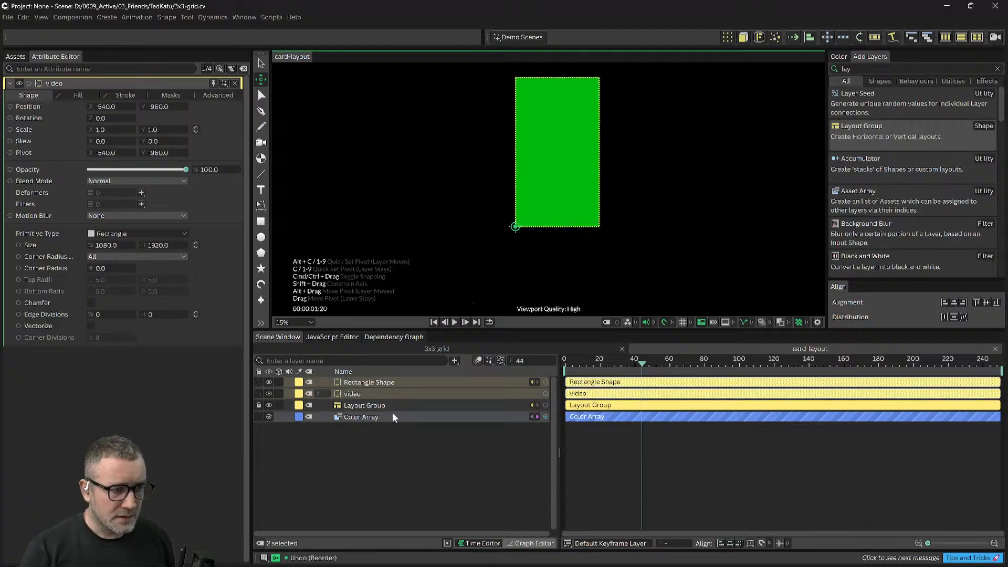
key("ctrl+z")
key("ctrl+z")
key("ctrl+z")
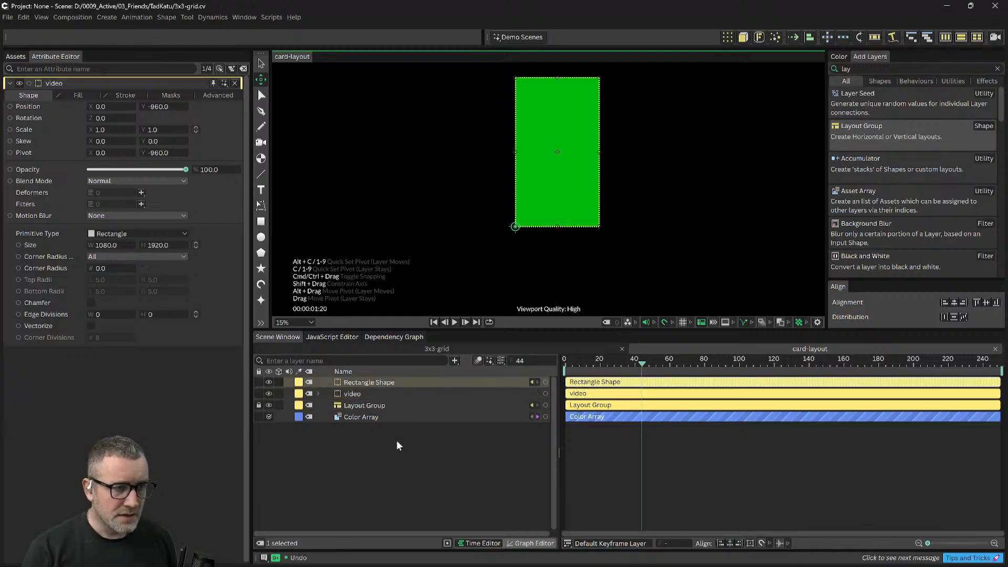
key("ctrl+z")
key("ctrl+z")
key("ctrl+z")
key("ctrl+z")
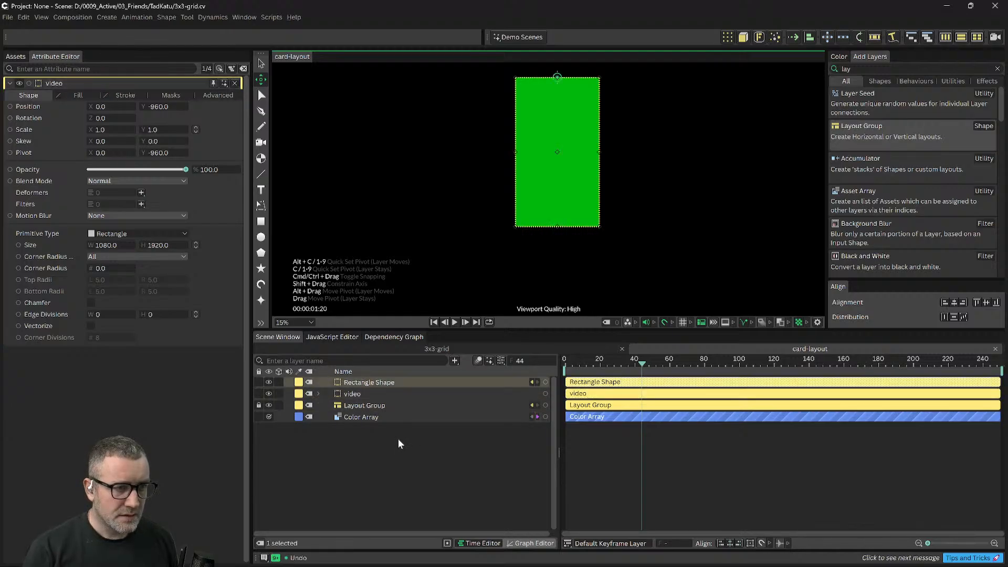
Step: Show the Layout Group's attributes and set its direction to Vertical
left_click(397, 449)
left_click(361, 406)
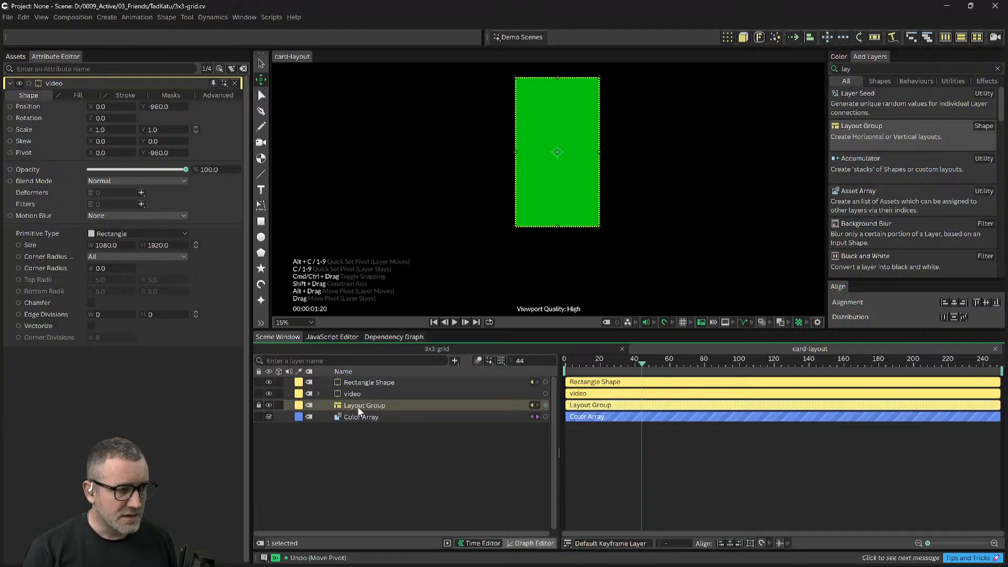
double_click(352, 409)
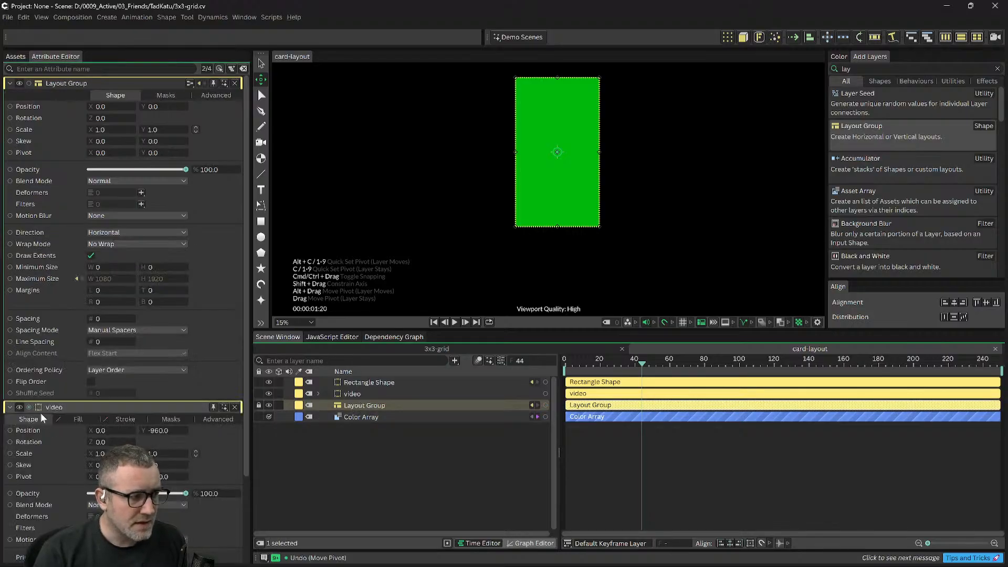
left_click(126, 232)
left_click(121, 244)
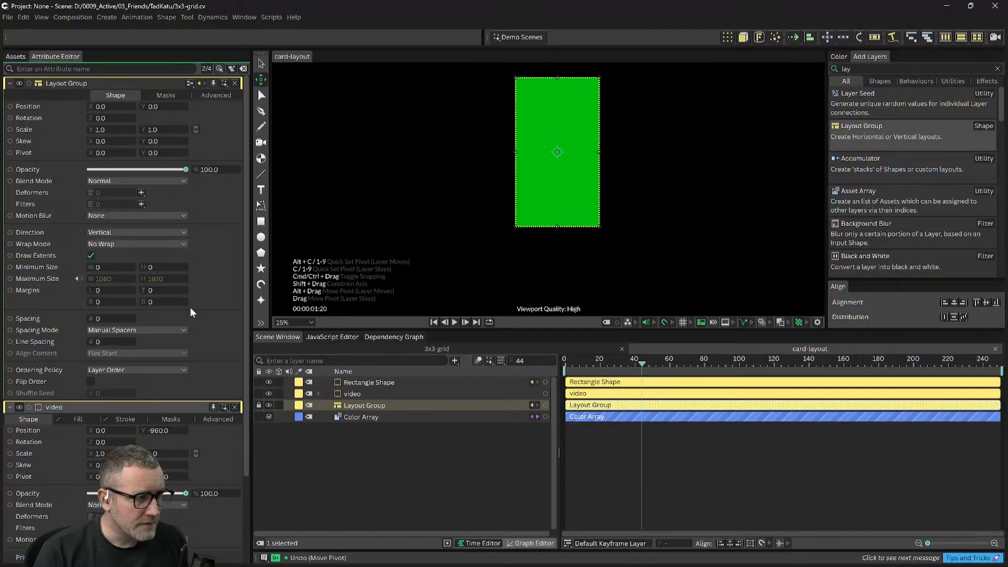
Step: Parent the Rectangle Shape and video layers to the Layout Group and check where each one lands
left_click(357, 391)
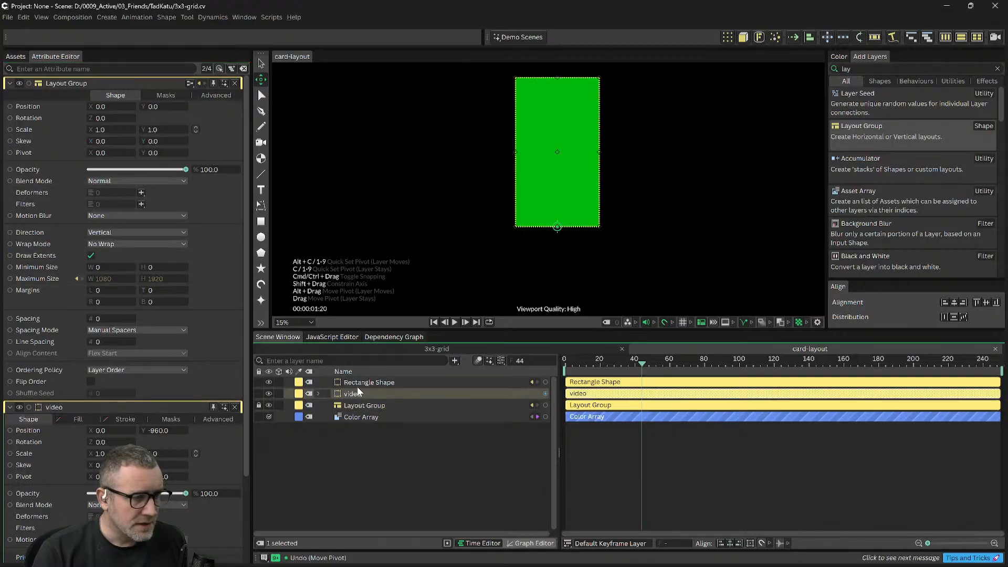
left_click(357, 384, "shift")
left_click_drag(354, 392, 369, 408)
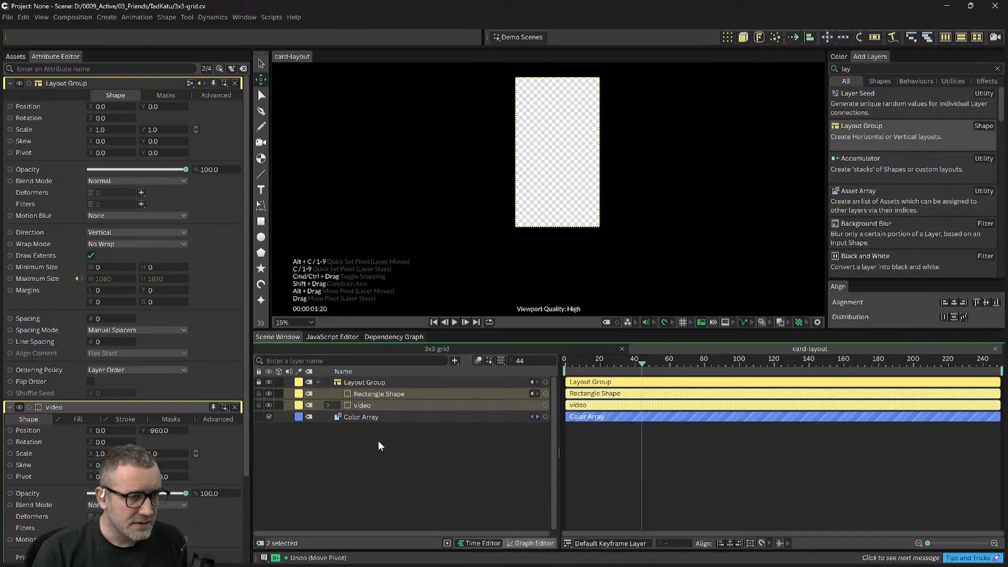
left_click(372, 393)
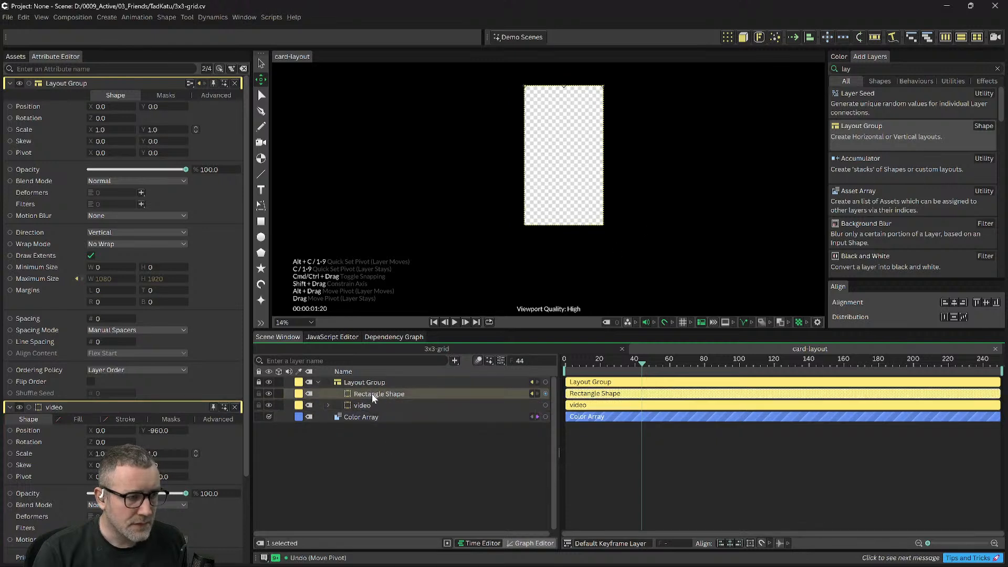
left_click(367, 405)
scroll(626, 256, "down", 1)
left_click_drag(664, 250, 635, 131)
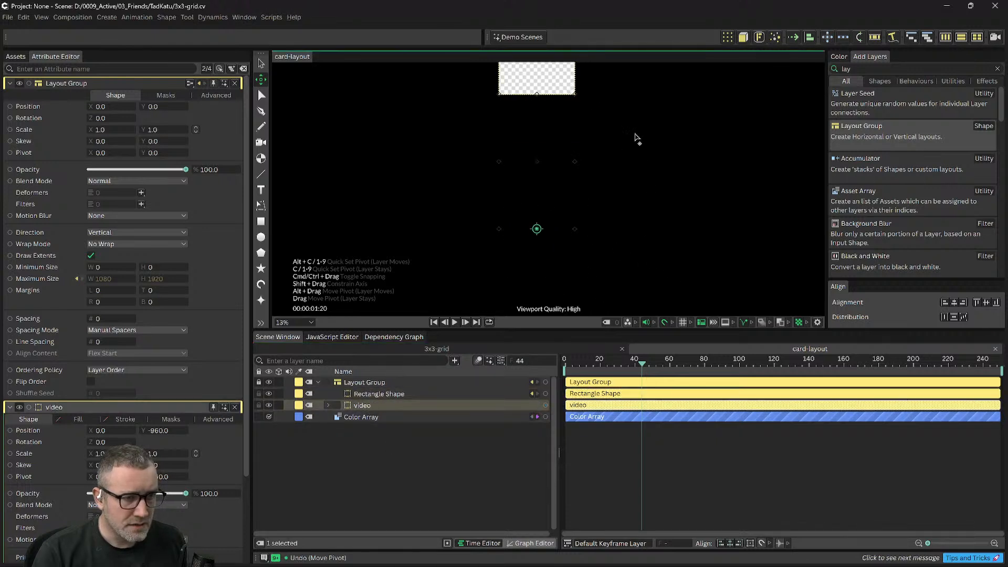
left_click_drag(613, 176, 578, 262)
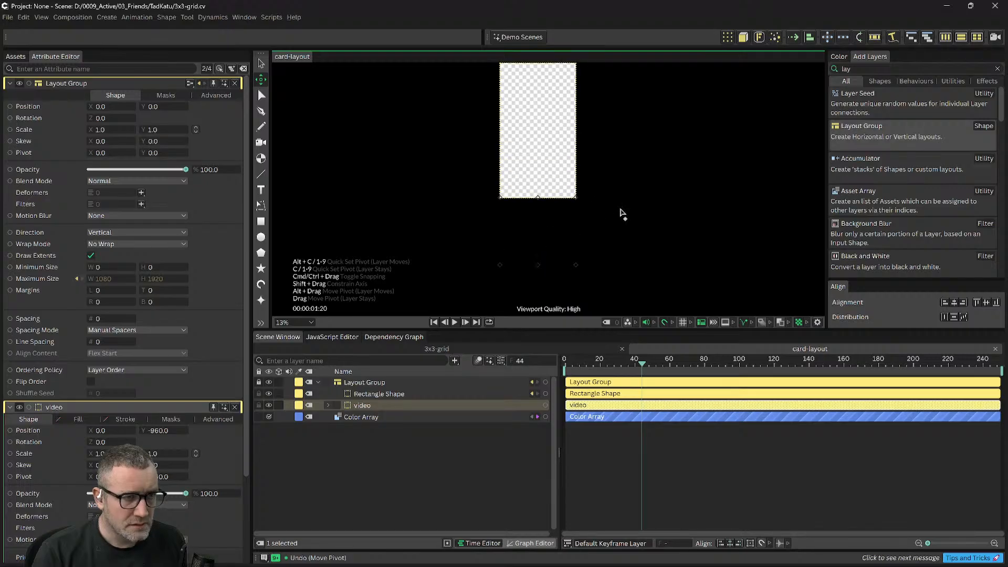
left_click_drag(621, 214, 609, 370)
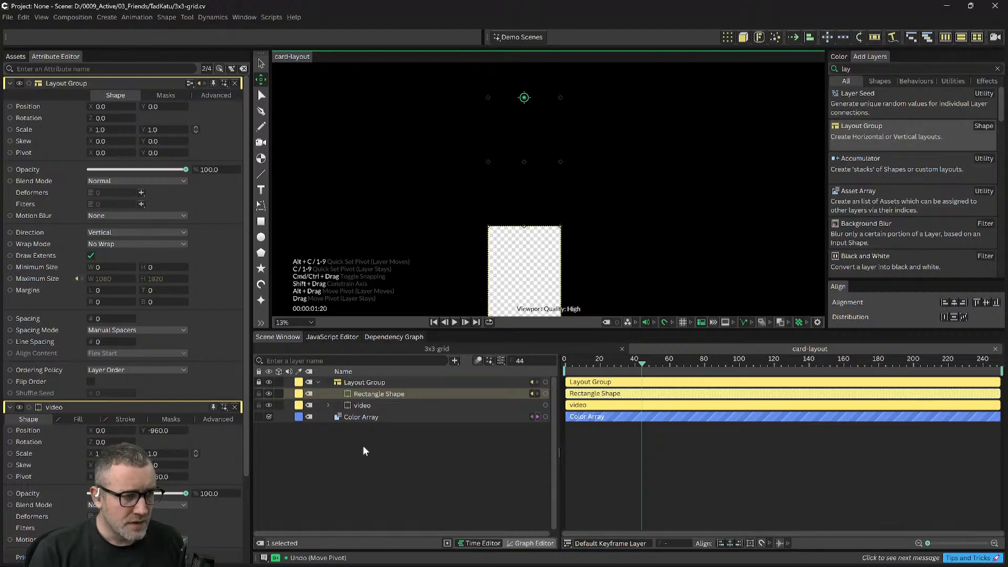
Step: Move the Rectangle Shape and video layers back out of the Layout Group to the head of the layer stack
left_click(364, 405, "shift")
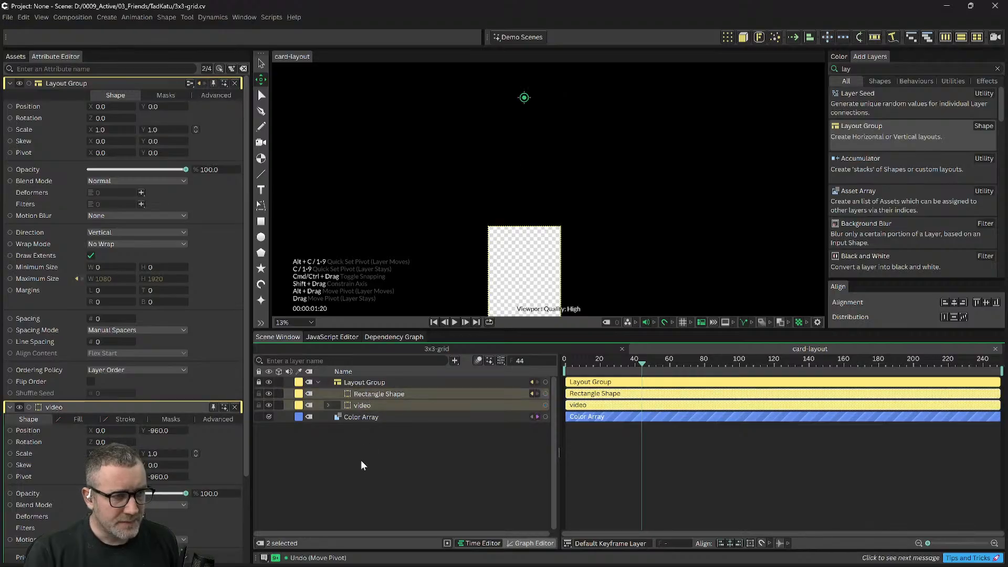
scroll(575, 279, "down", 2)
left_click_drag(588, 284, 613, 190)
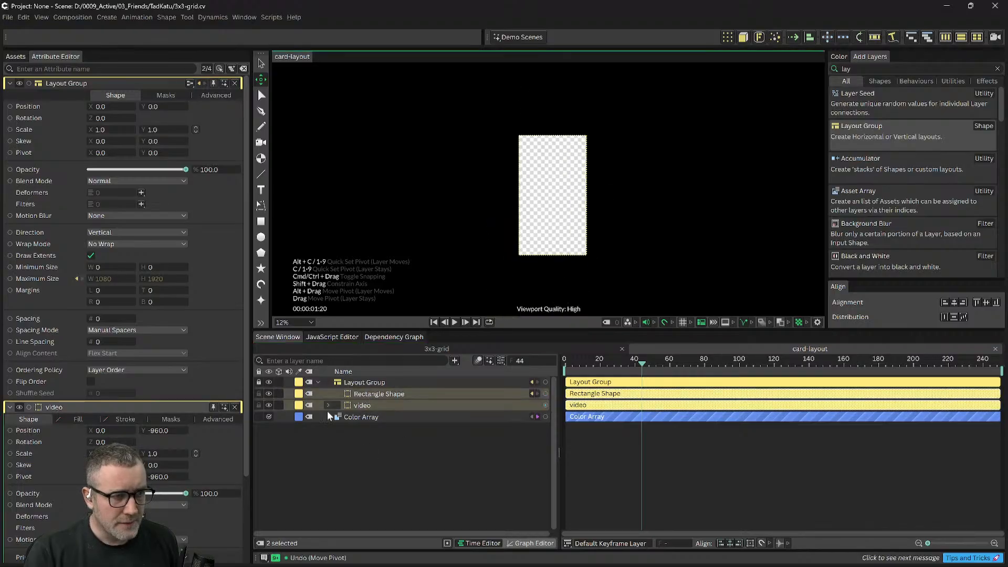
left_click_drag(366, 400, 370, 377)
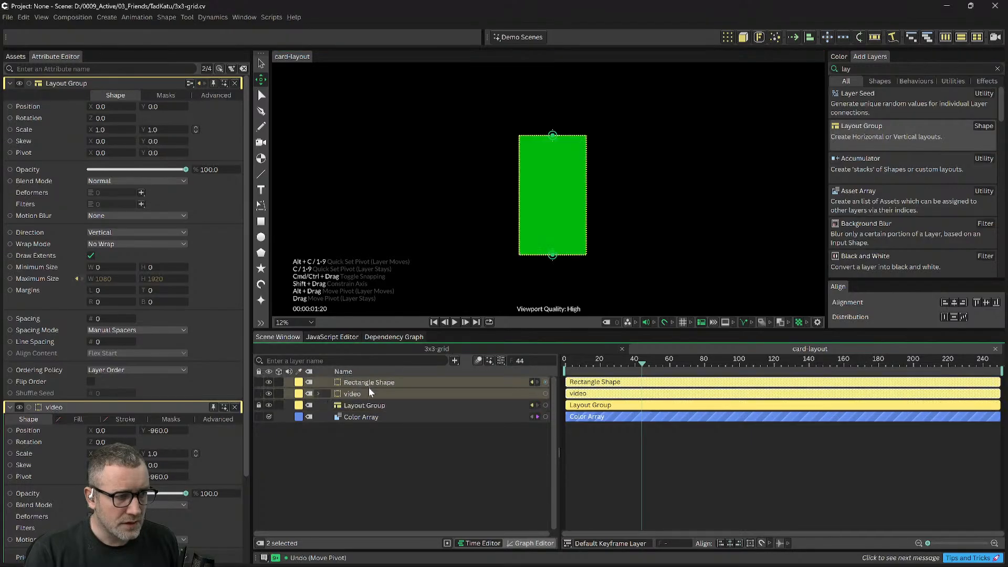
Step: Move the pivots of the Rectangle Shape and video layers to their centres
left_click(361, 394, "ctrl")
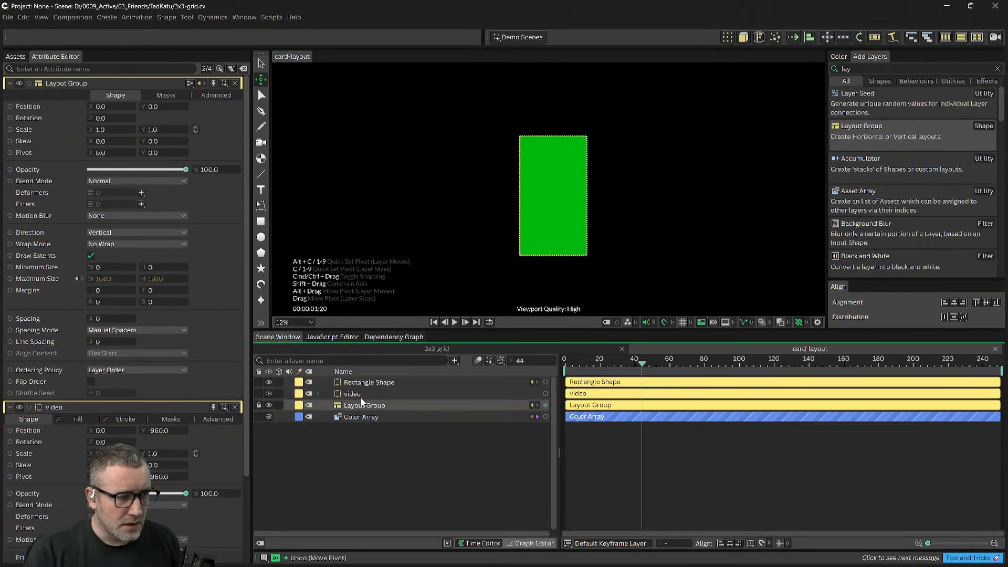
left_click_drag(557, 145, 556, 203)
left_click(358, 393)
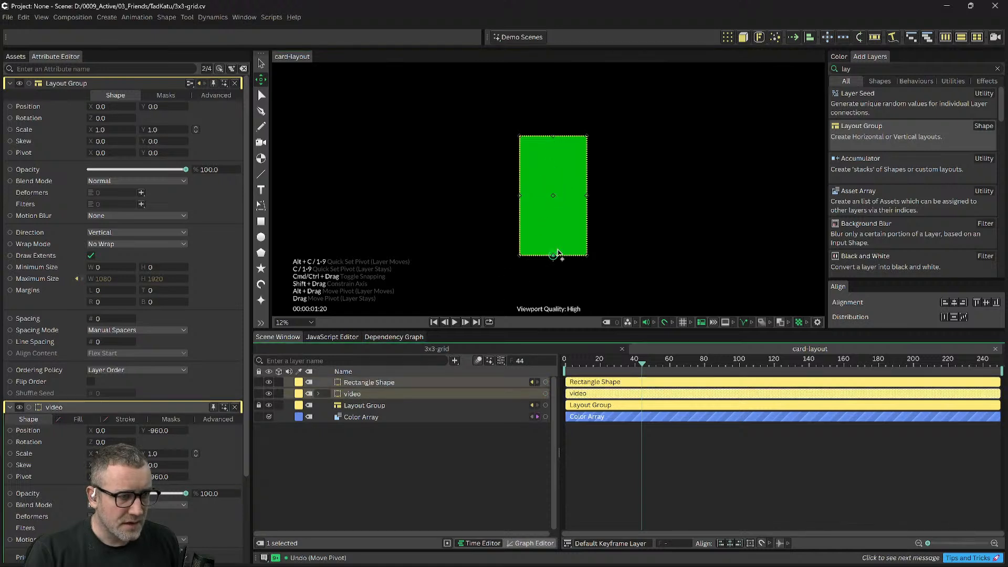
left_click(382, 473)
Step: Parent the Rectangle Shape and video layers with centred pivots to the Layout Group and inspect their vertical stacking
left_click(349, 396)
left_click(366, 382, "ctrl")
left_click_drag(351, 397, 370, 415)
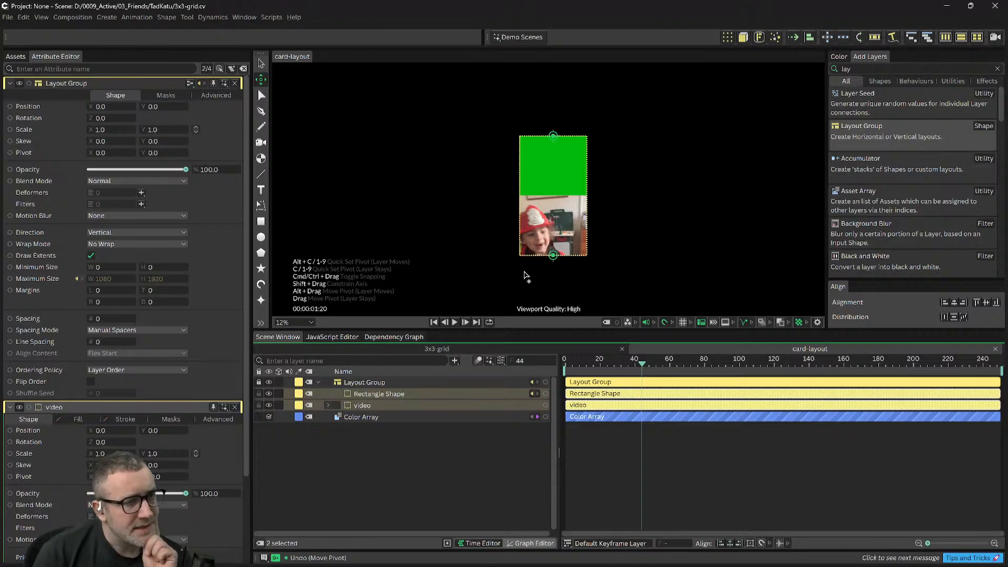
left_click(422, 433)
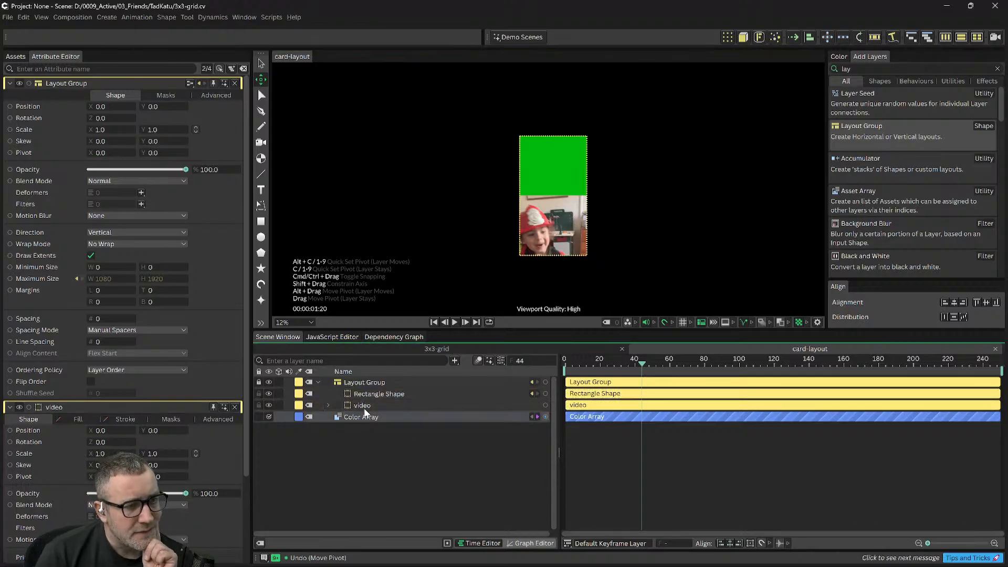
left_click(365, 405)
left_click(362, 395)
scroll(636, 273, "down", 1)
left_click_drag(637, 277, 621, 231)
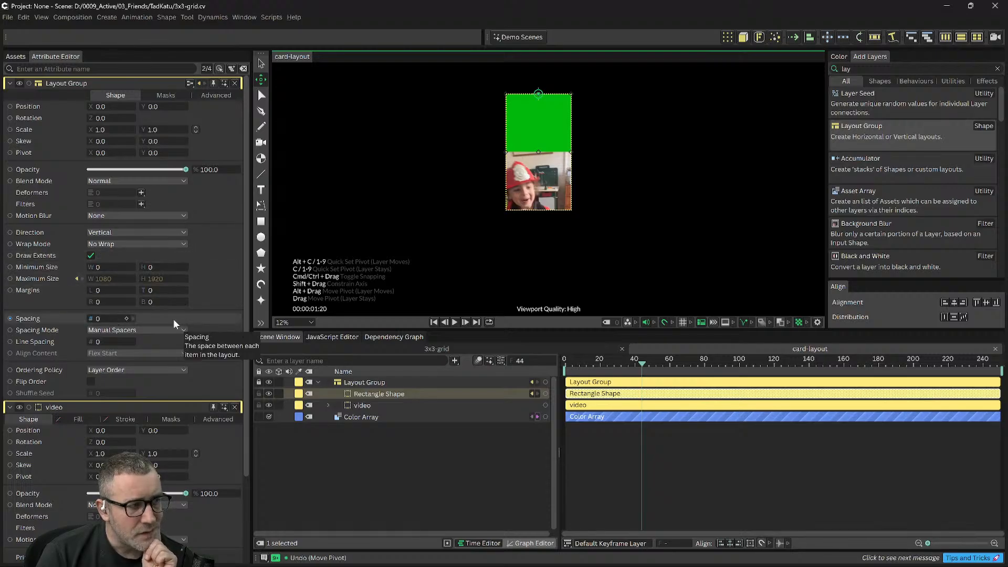
Step: Try a spacing of 124 and a Y position of about 960 on the Layout Group, undoing each change
left_click_drag(134, 322, 168, 328)
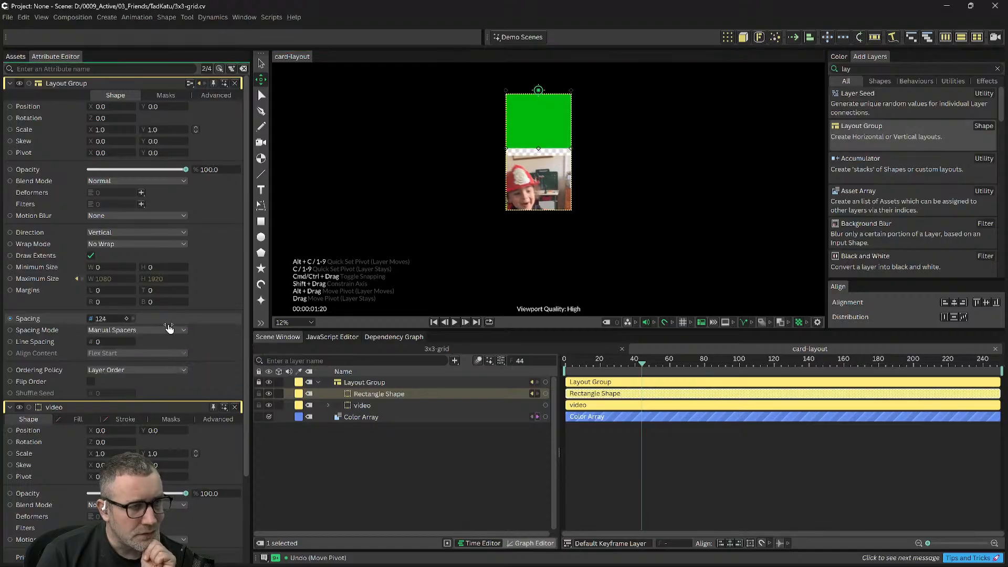
key("ctrl+z")
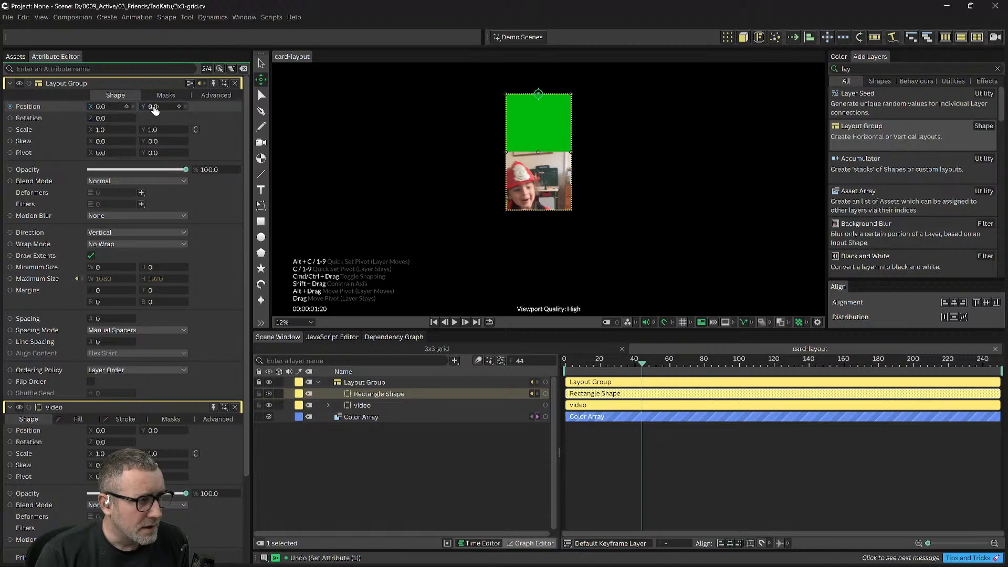
left_click_drag(153, 106, 662, 93)
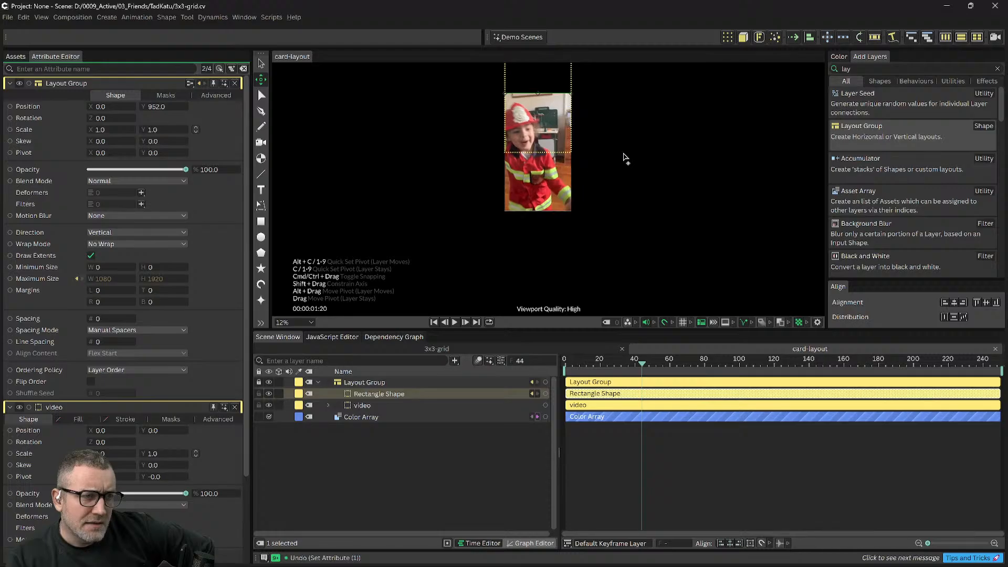
left_click_drag(626, 157, 595, 206)
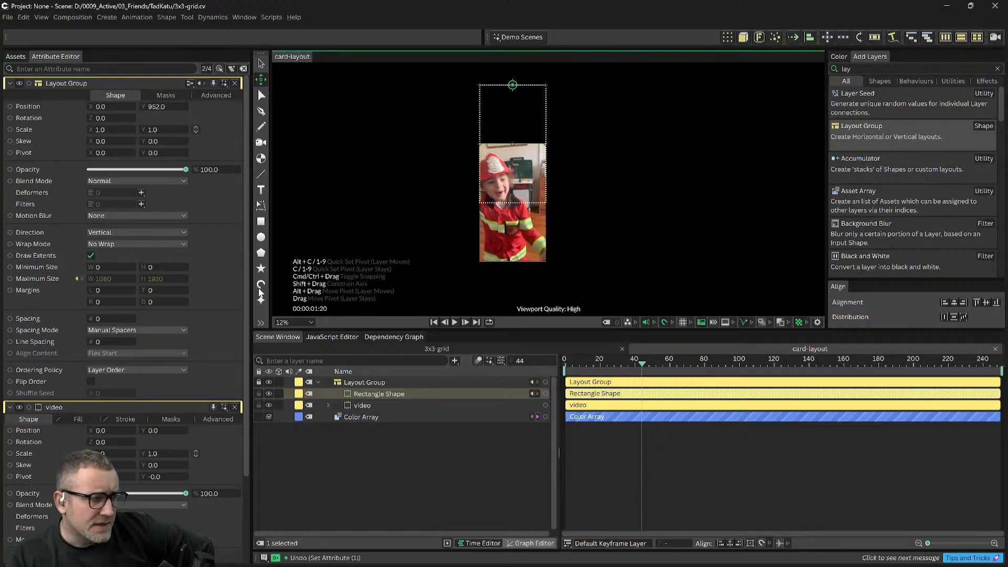
left_click_drag(632, 221, 706, 206)
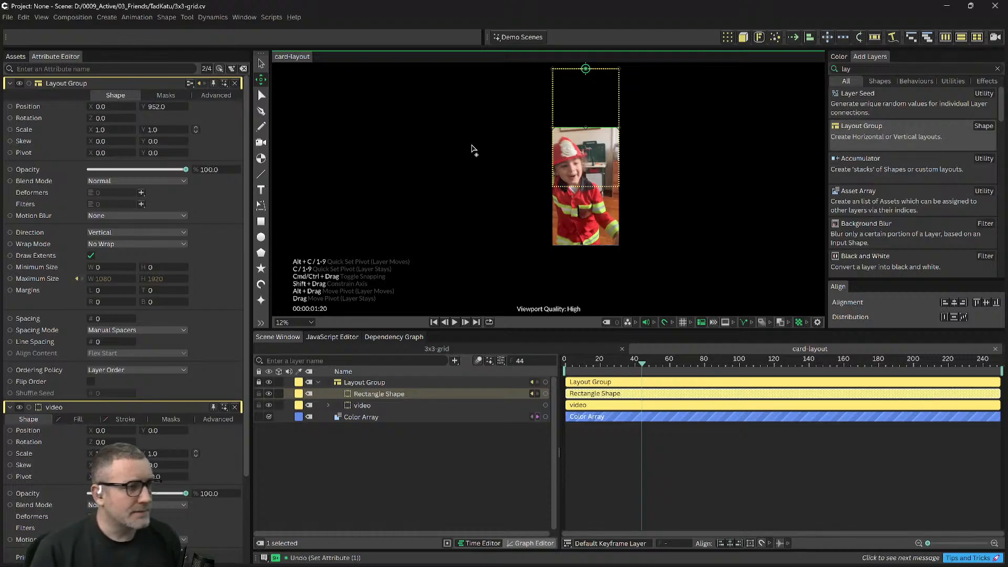
key("ctrl+z")
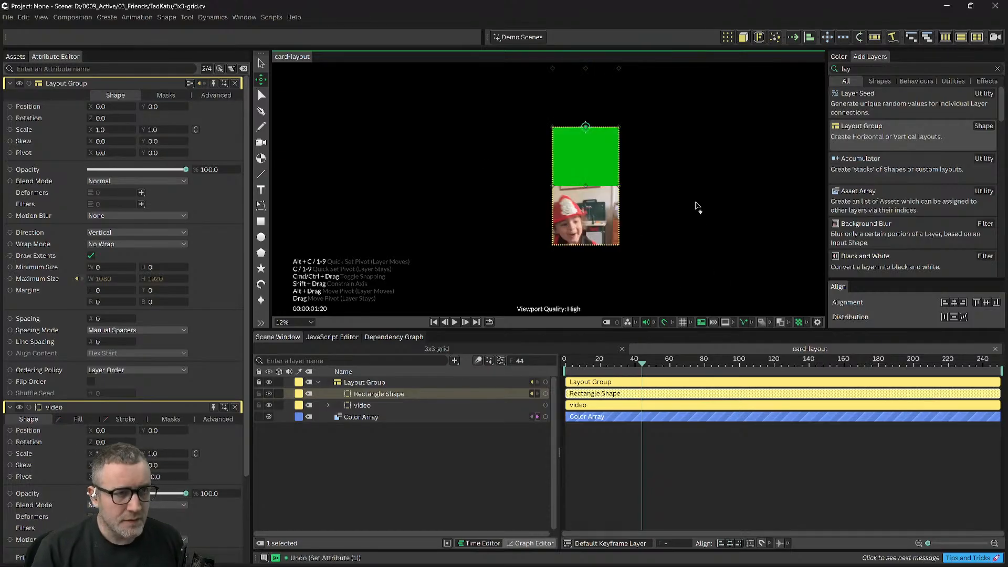
Step: Try taking the Rectangle Shape and video layers out of the Layout Group, and undo the move
scroll(694, 192, "down", 1)
left_click_drag(690, 202, 690, 177)
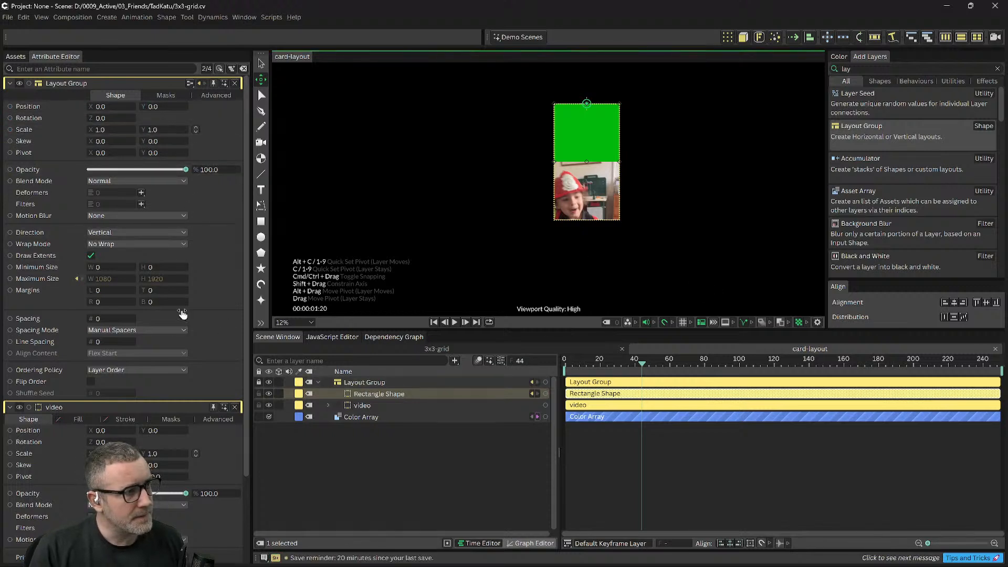
left_click(362, 405, "shift")
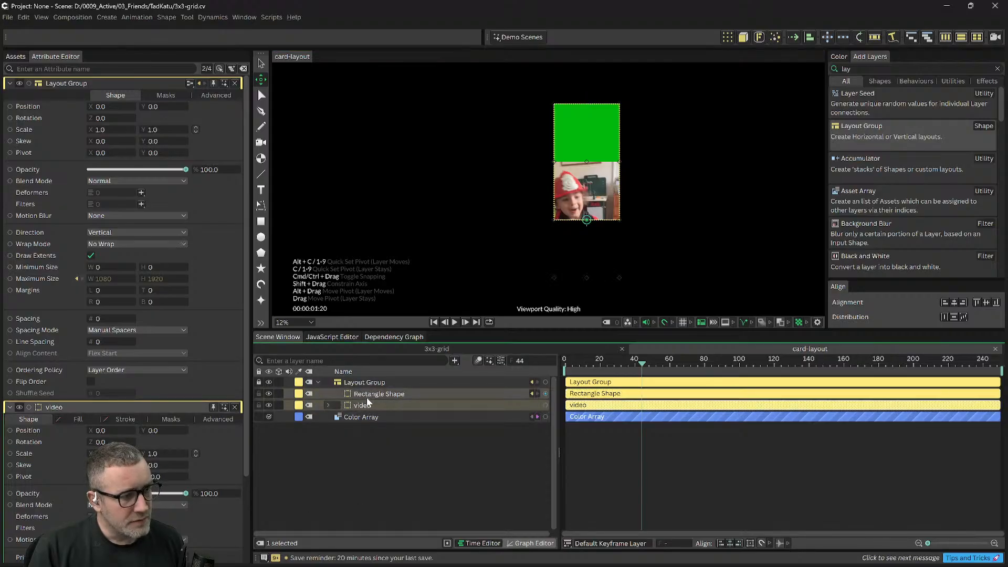
left_click_drag(364, 405, 370, 378)
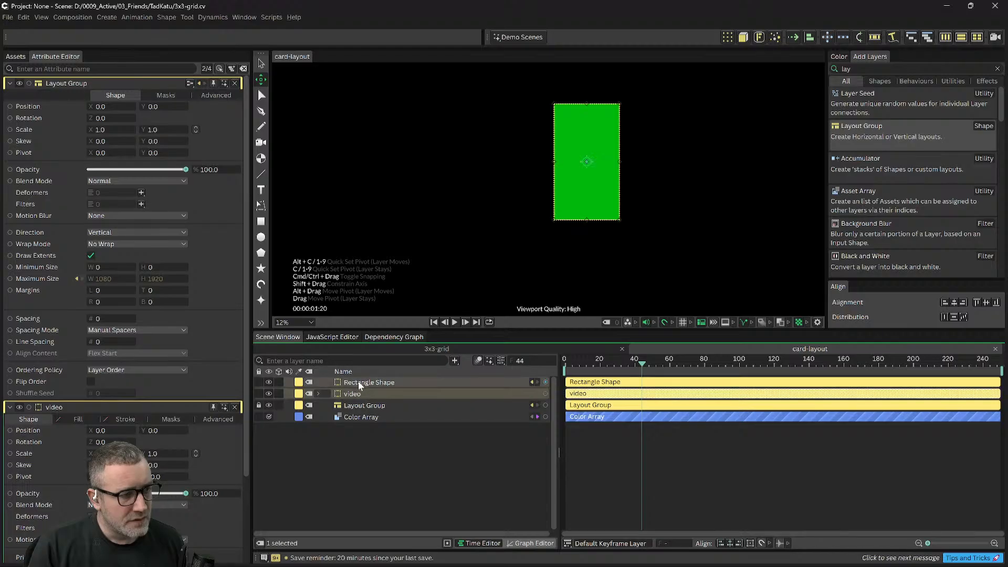
key("ctrl+z")
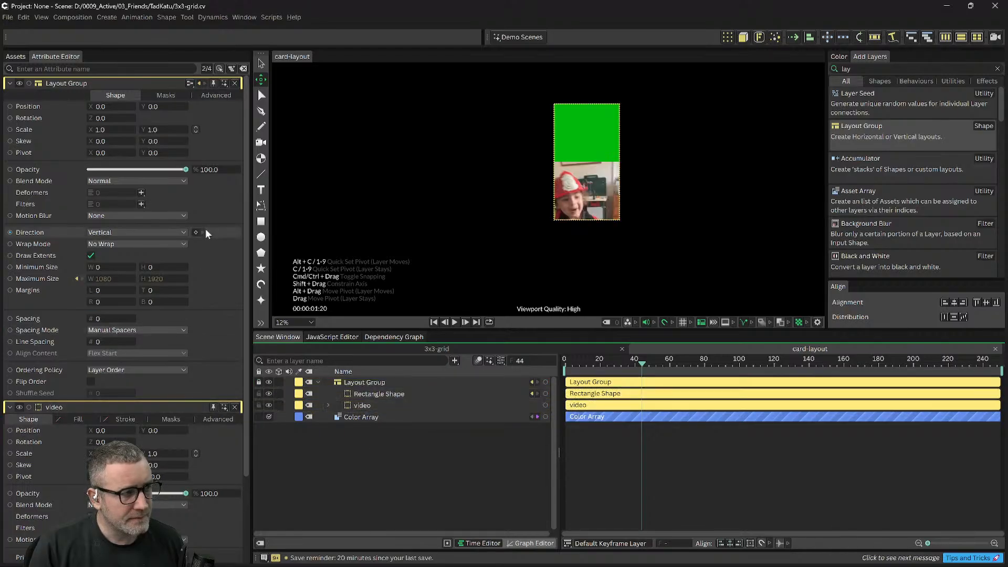
Step: Try scaling the Layout Group vertically to 0.54 and select the child layers to check the stacking
left_click_drag(157, 130, 127, 138)
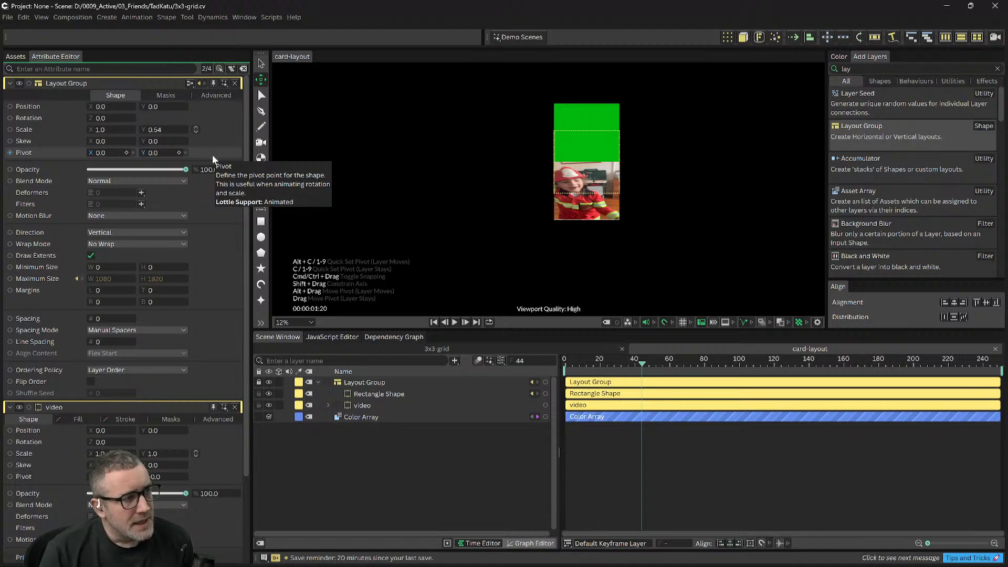
key("ctrl+a")
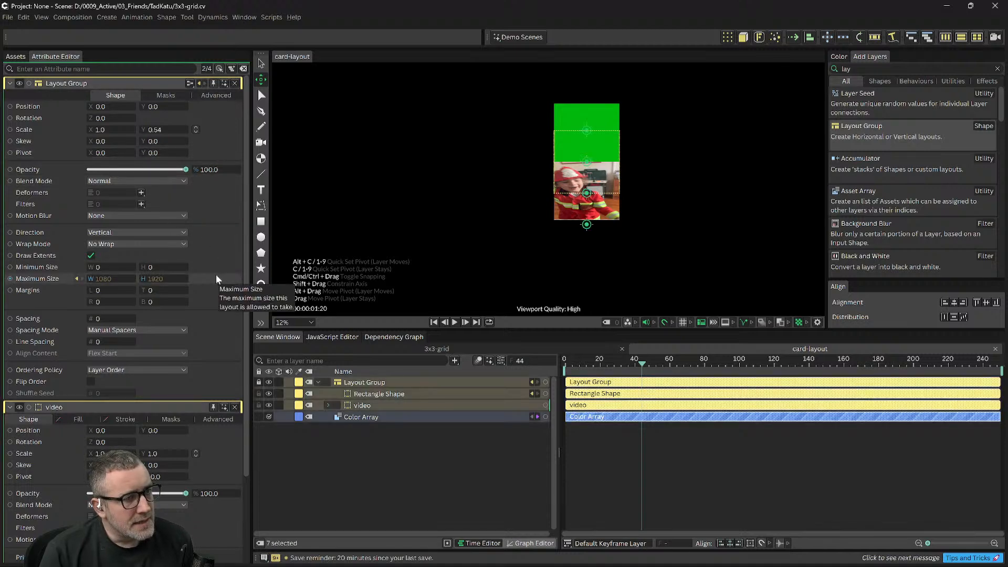
left_click(368, 426)
left_click(372, 405)
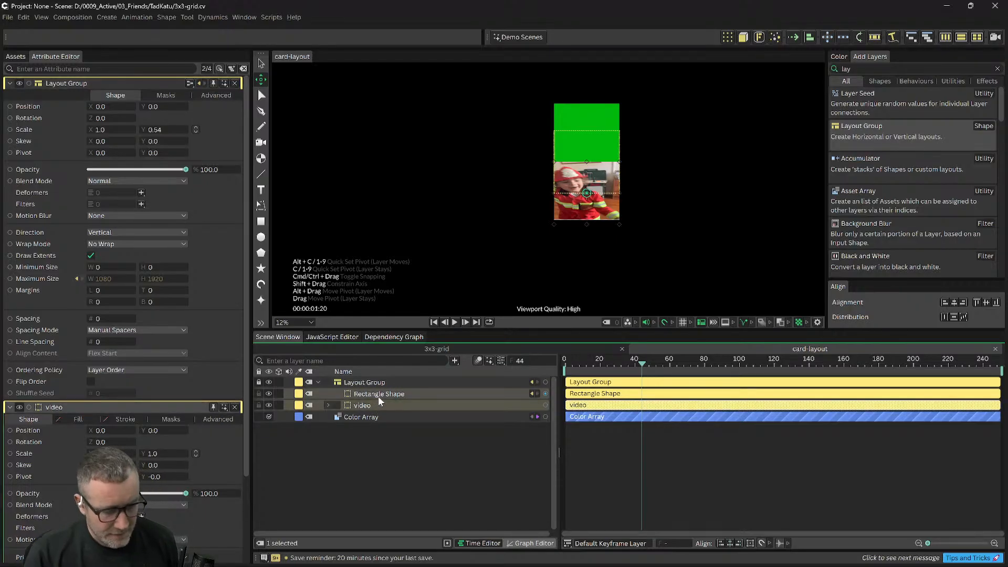
Step: Undo the layer selections and the Layout Group's vertical scale change
key("ctrl+z")
key("ctrl+z")
key("ctrl+z")
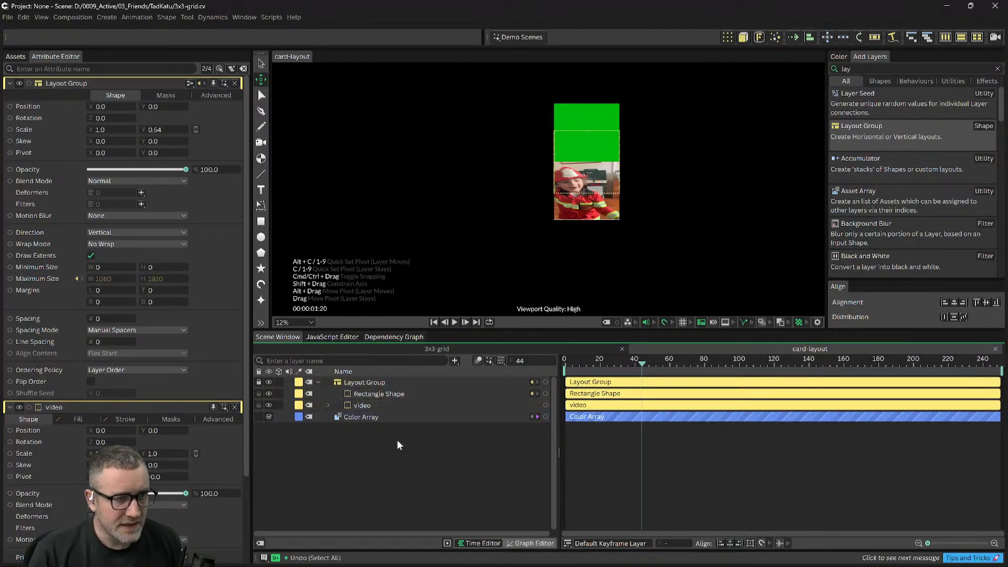
key("ctrl+z")
key("ctrl+z")
key("ctrl+z")
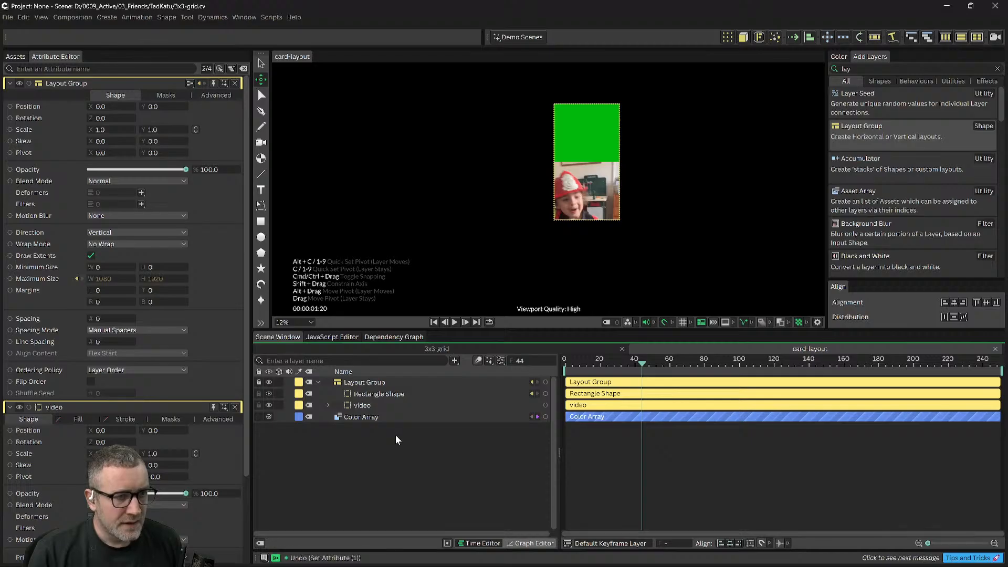
Step: Unparent the video and Rectangle Shape layers from the Layout Group, placing them above it
left_click(376, 404)
left_click(373, 394, "shift")
mouse_move(373, 393)
left_mouse_down()
mouse_move(393, 378)
mouse_move(371, 393)
mouse_move(382, 376)
left_mouse_up()
Step: Check the video and Layout Group layers and hide the Rectangle Shape layer
left_click(367, 396)
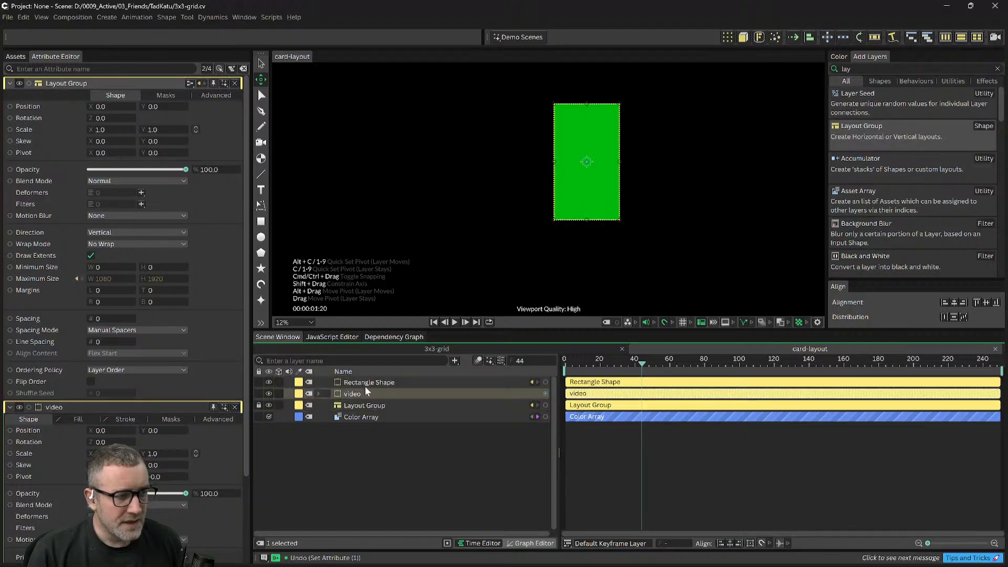
left_click(367, 405)
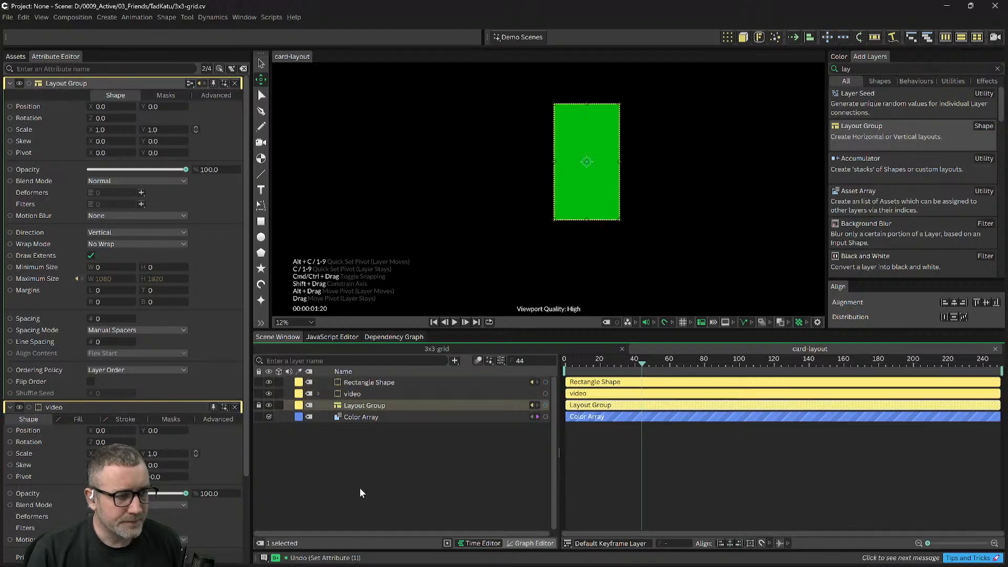
left_click(358, 384)
left_click(267, 382)
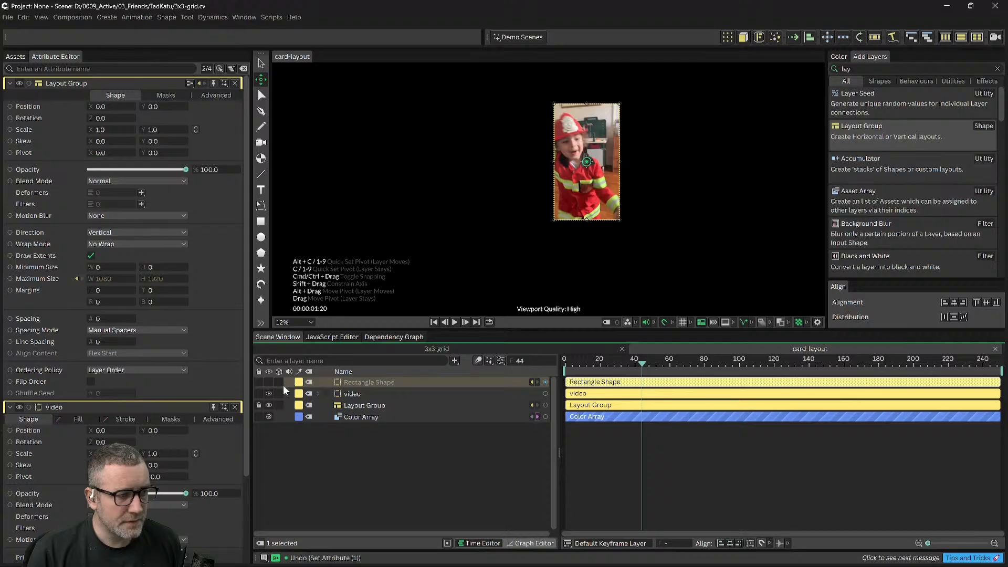
Step: Move the video layer above Rectangle Shape and delete the Layout Group
left_click_drag(353, 393, 353, 377)
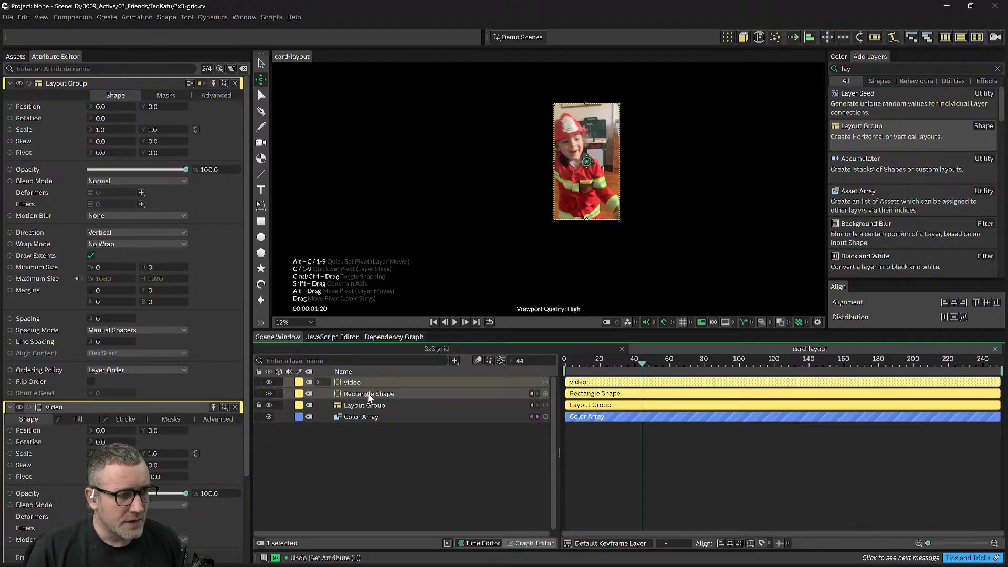
left_click(360, 404)
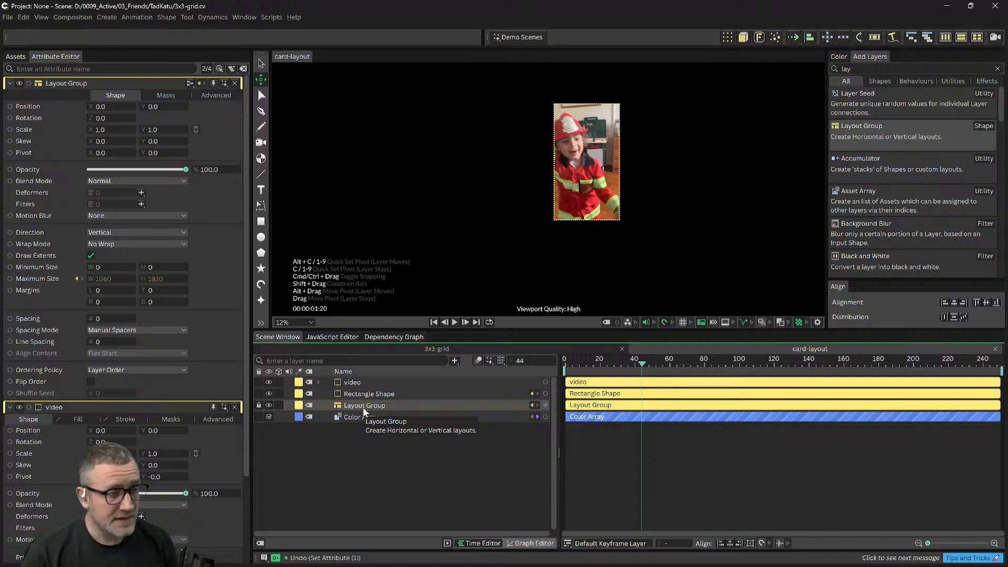
left_click(355, 408)
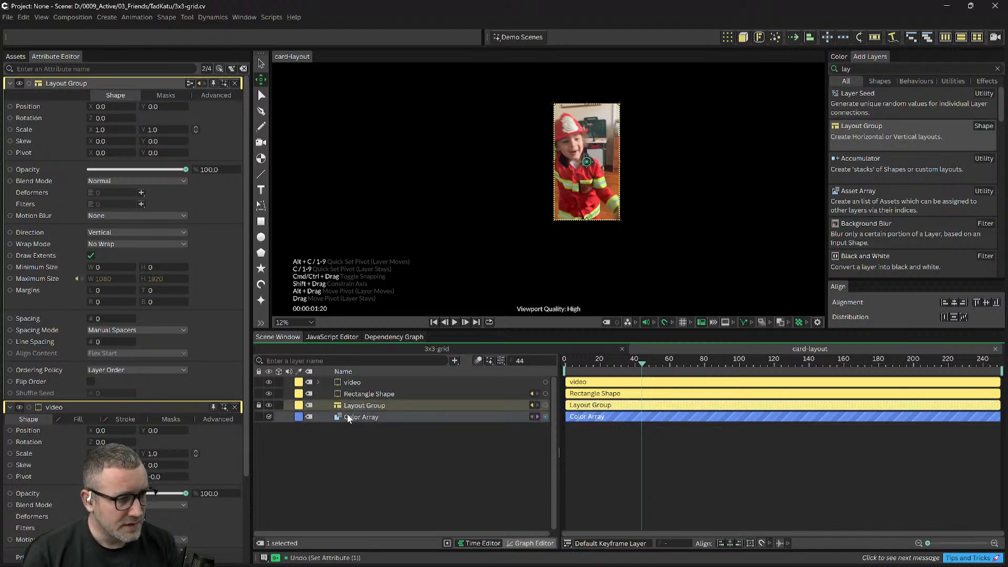
key("Delete")
Step: Move the pivots of Rectangle Shape and the video to the centre of their bottom edges
left_click(374, 393)
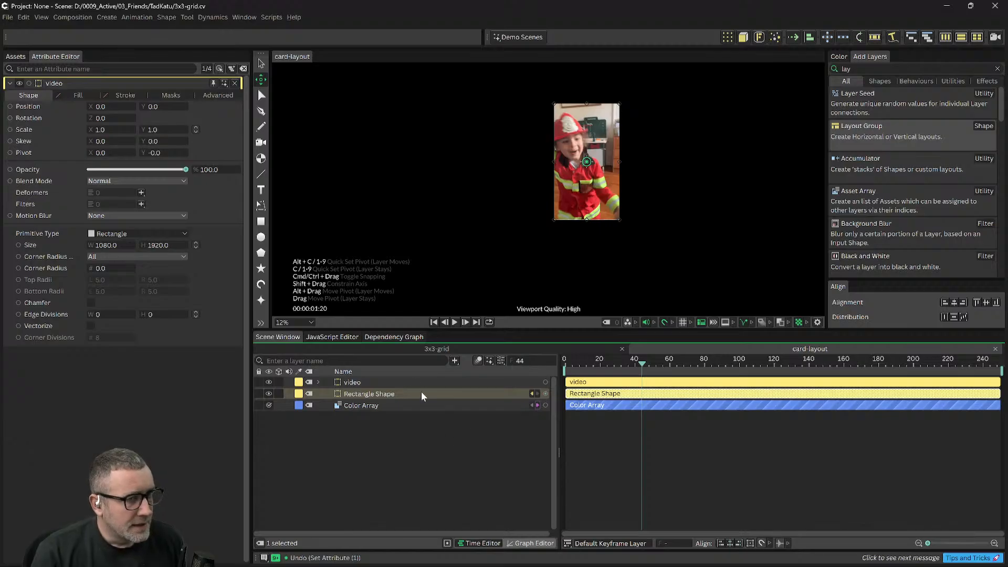
left_click_drag(585, 169, 592, 227)
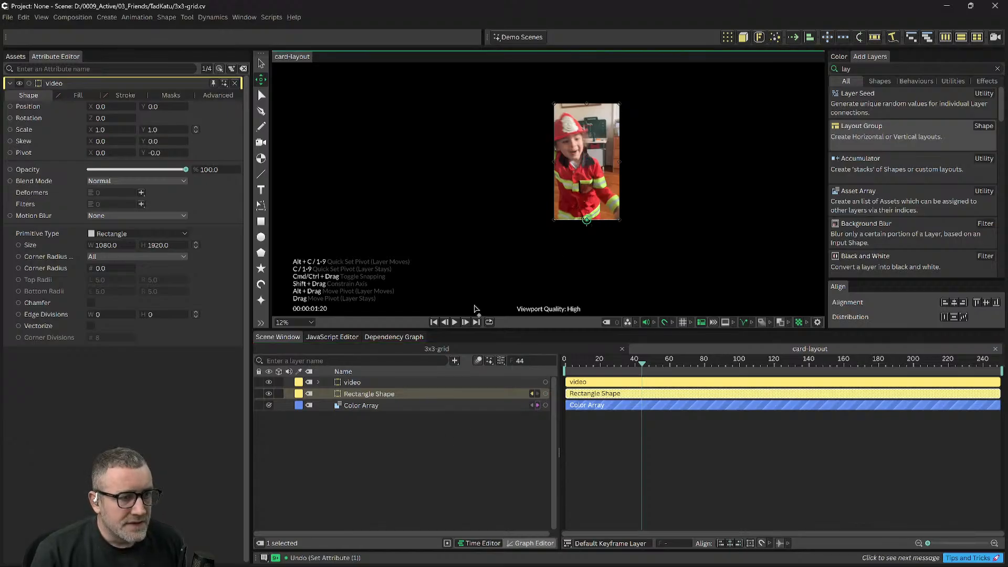
left_click(367, 382)
left_click_drag(587, 162, 600, 224)
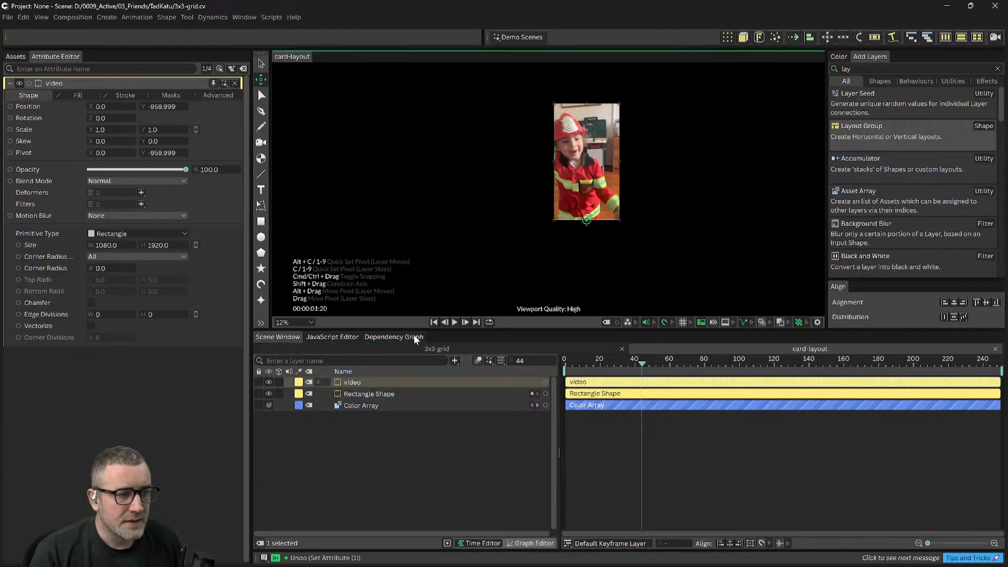
Step: Move Rectangle Shape's pivot to the centre of its top edge, hiding the video only while placing it
left_click(368, 393)
left_click(268, 381)
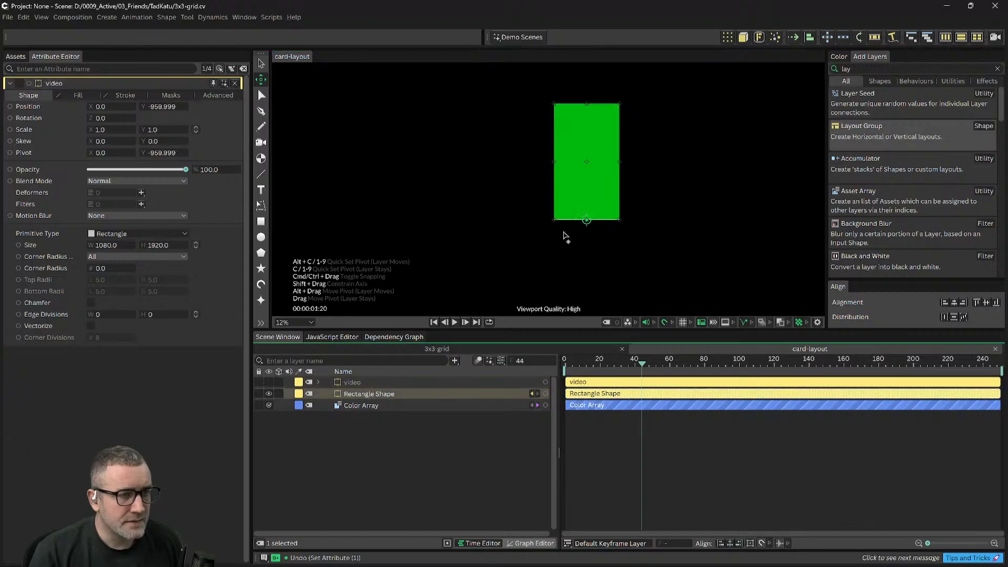
left_click_drag(588, 221, 590, 109)
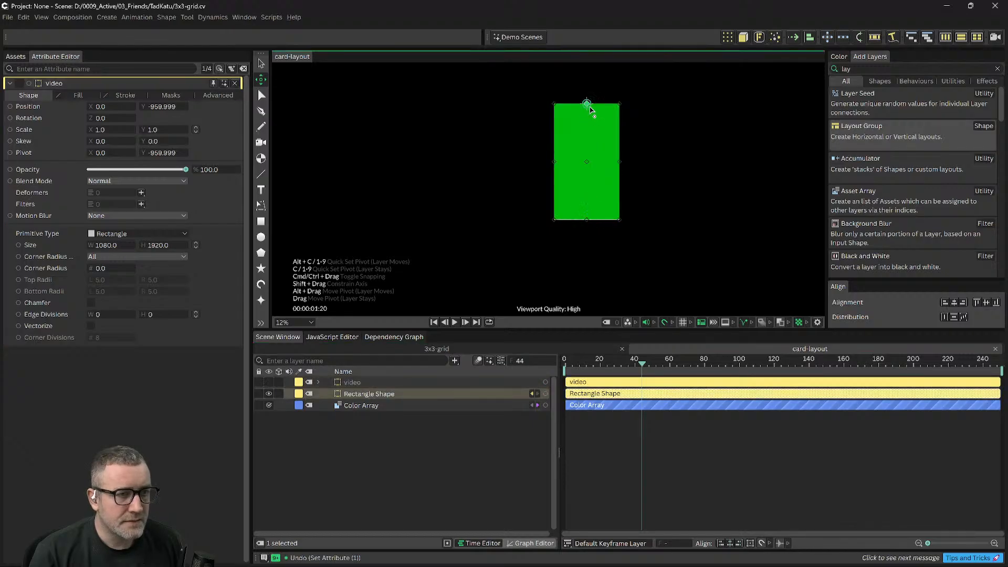
left_click(370, 383)
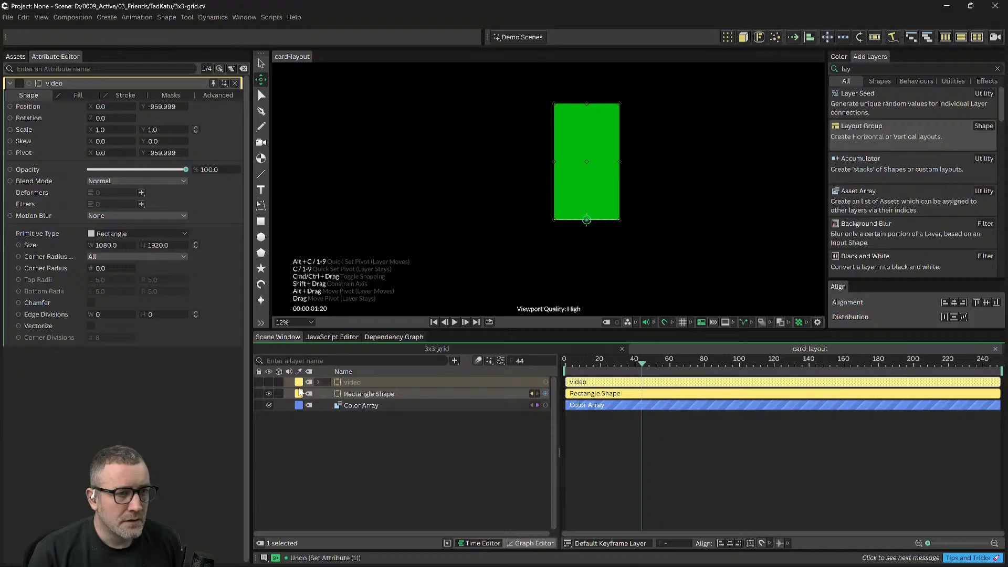
left_click(269, 382)
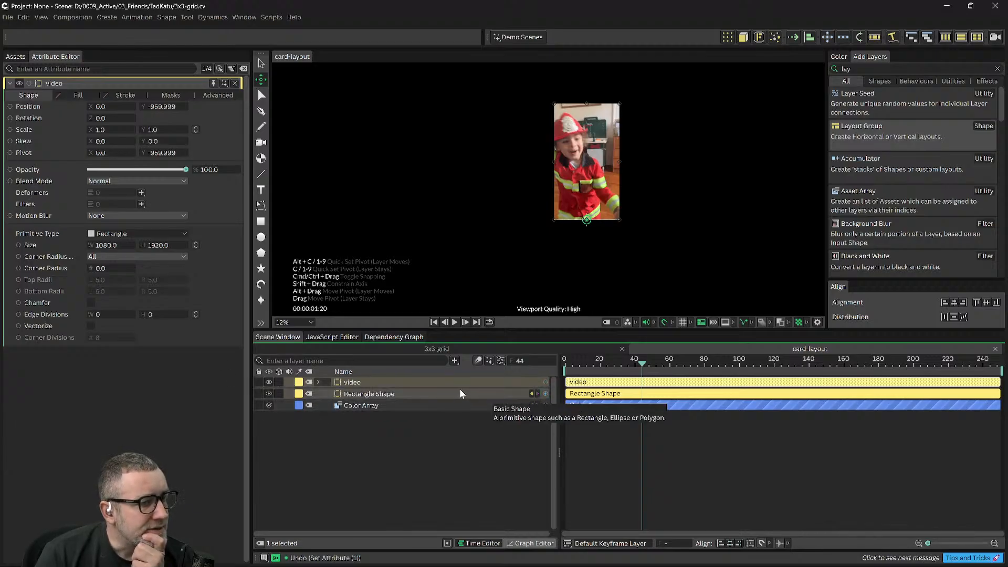
Step: At frame 38, try driving the video's Scale with a Value behaviour set to 4
mouse_move(641, 364)
left_mouse_down()
mouse_move(600, 365)
mouse_move(633, 372)
left_mouse_up()
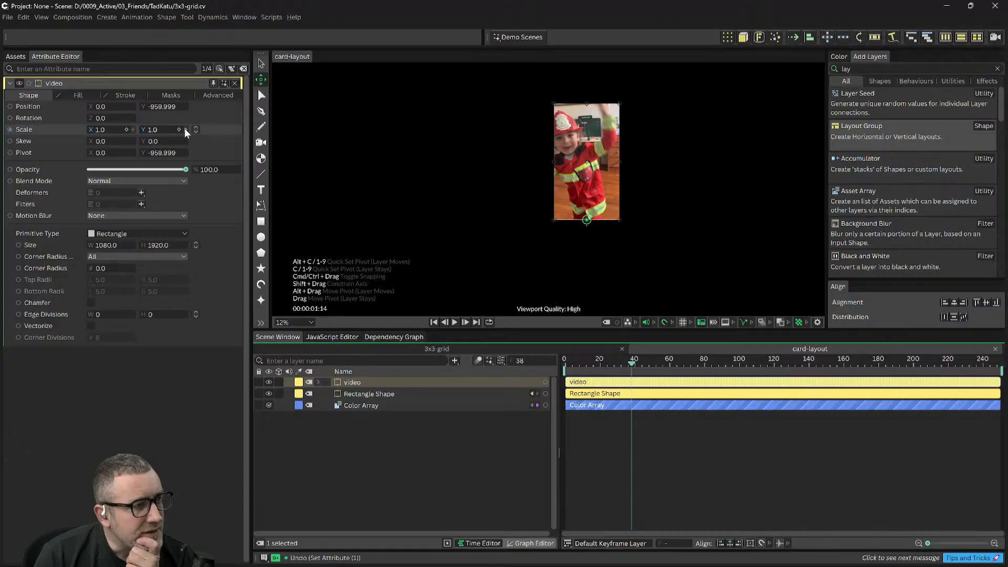
right_click(163, 129)
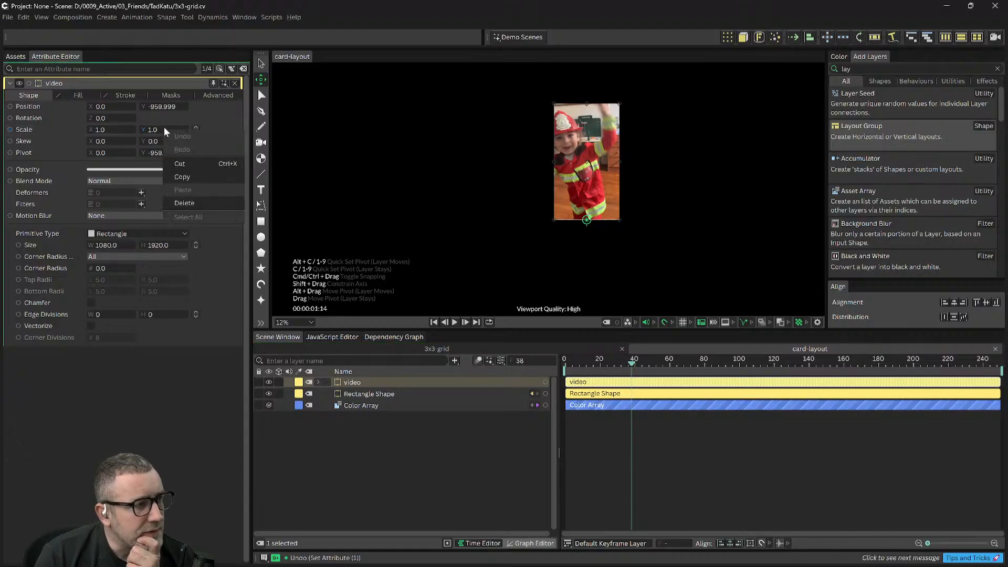
left_click(180, 130)
left_click(29, 131)
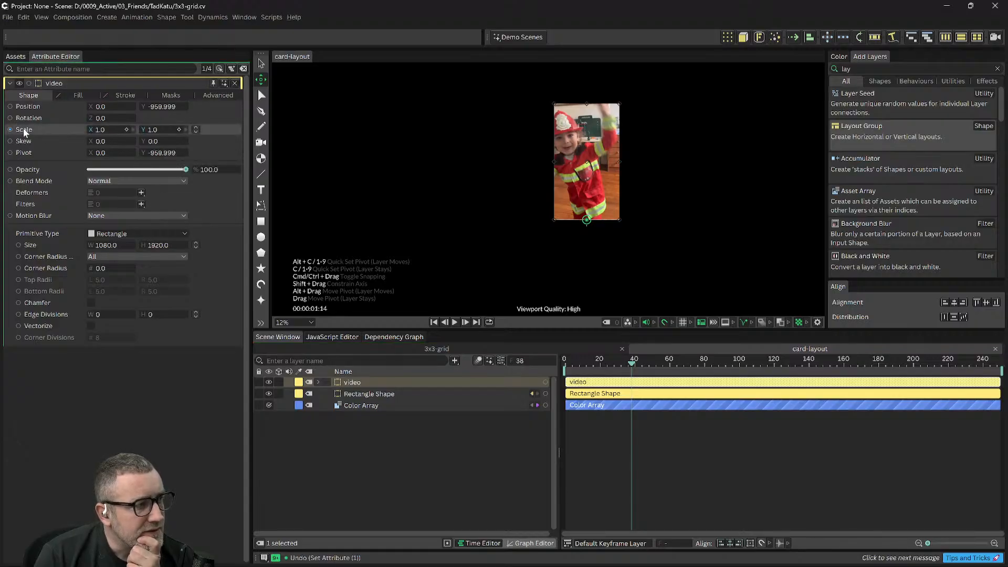
right_click(29, 129)
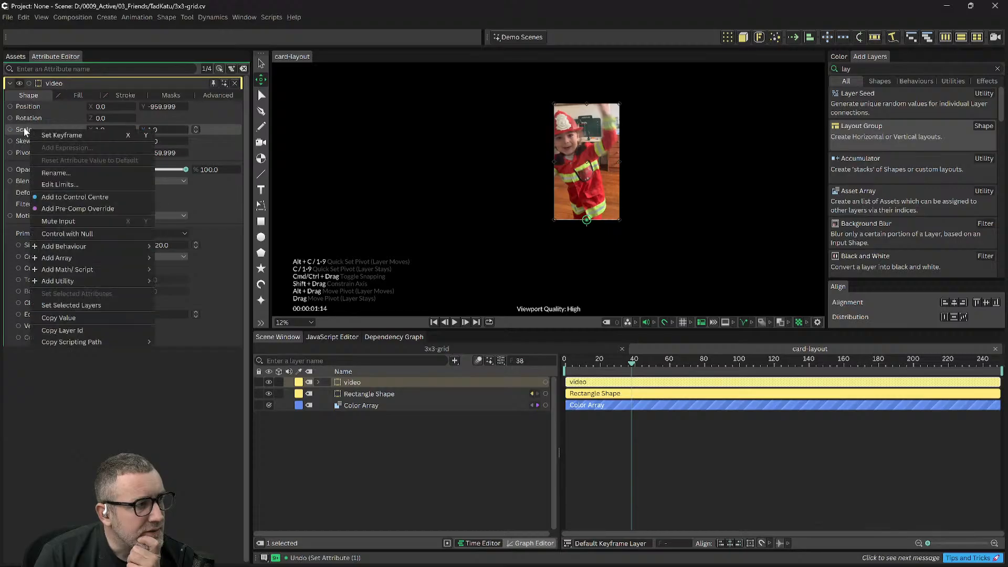
mouse_move(69, 245)
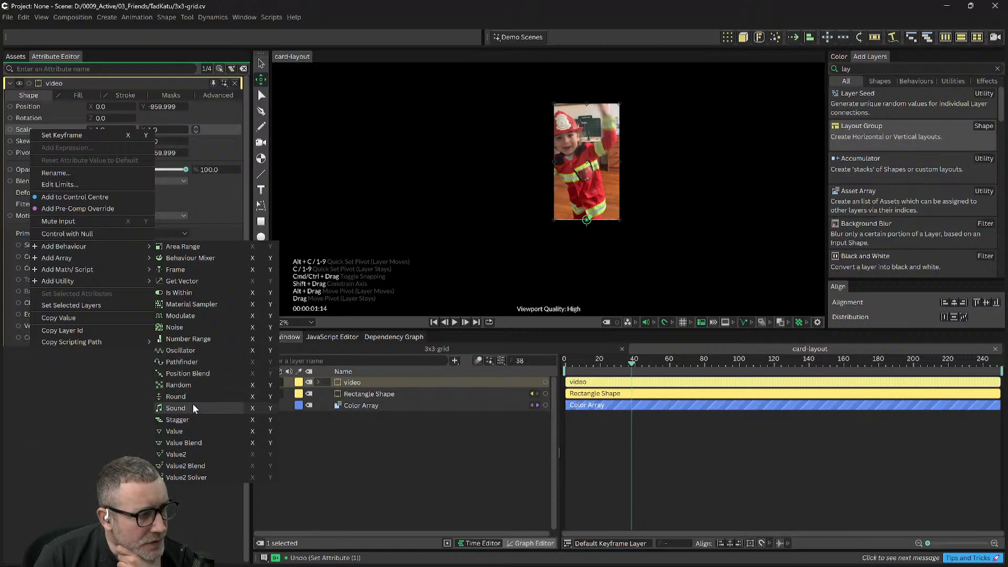
left_click(187, 433)
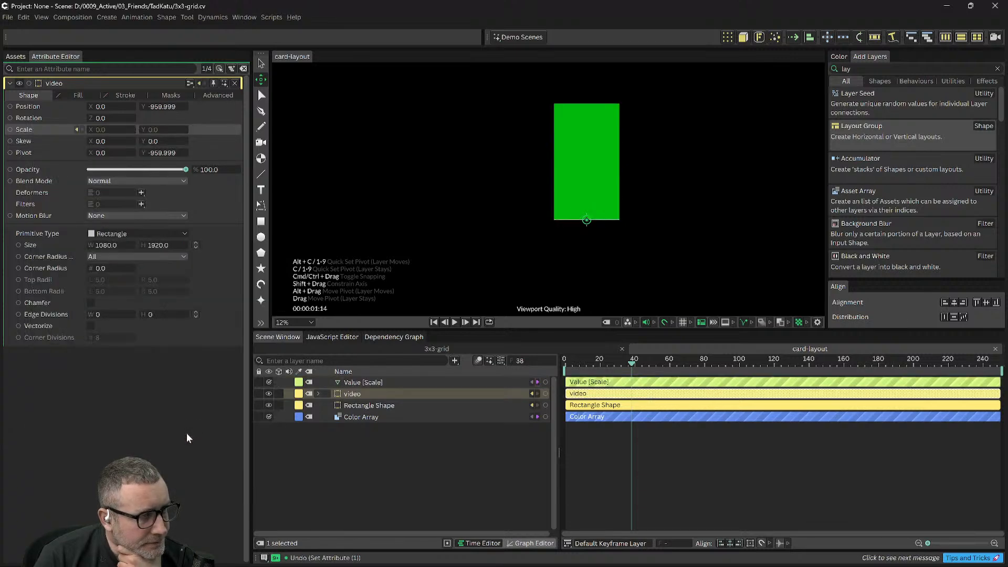
left_click(365, 382)
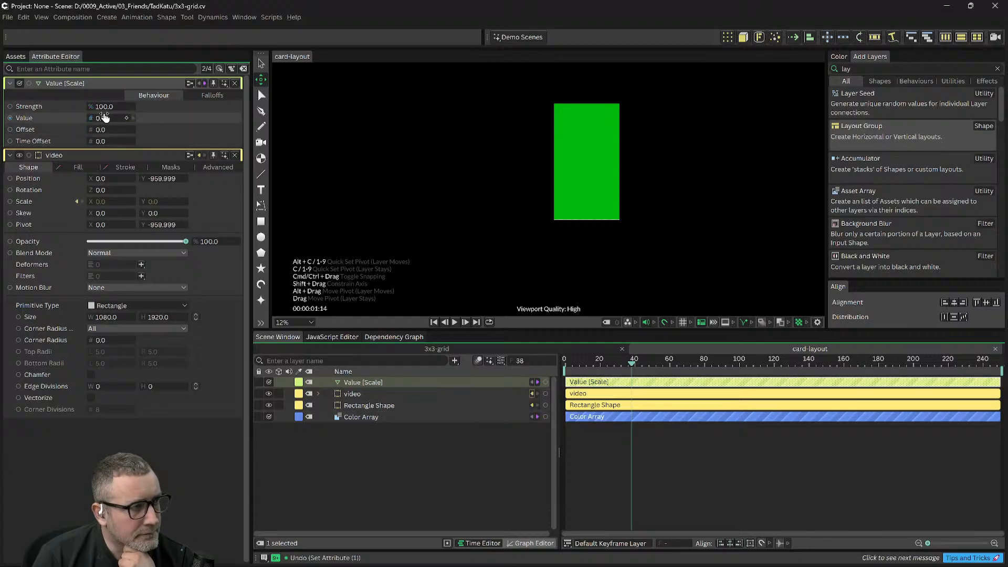
mouse_move(106, 118)
left_mouse_down()
mouse_move(186, 121)
mouse_move(111, 130)
left_mouse_up()
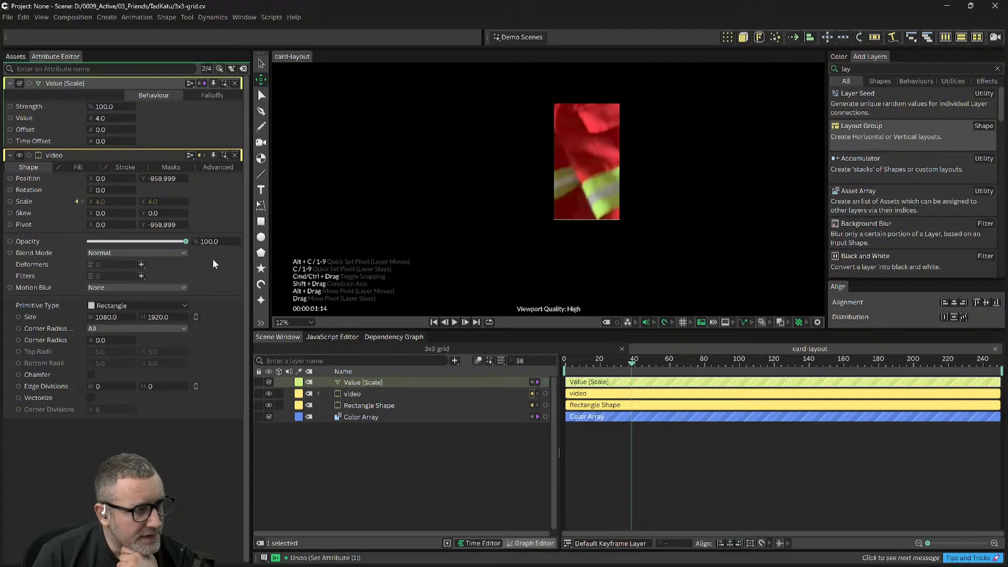
Step: Delete the Value behaviour and set the video's linked X and Y scale to 1
left_click(351, 382)
key("Delete")
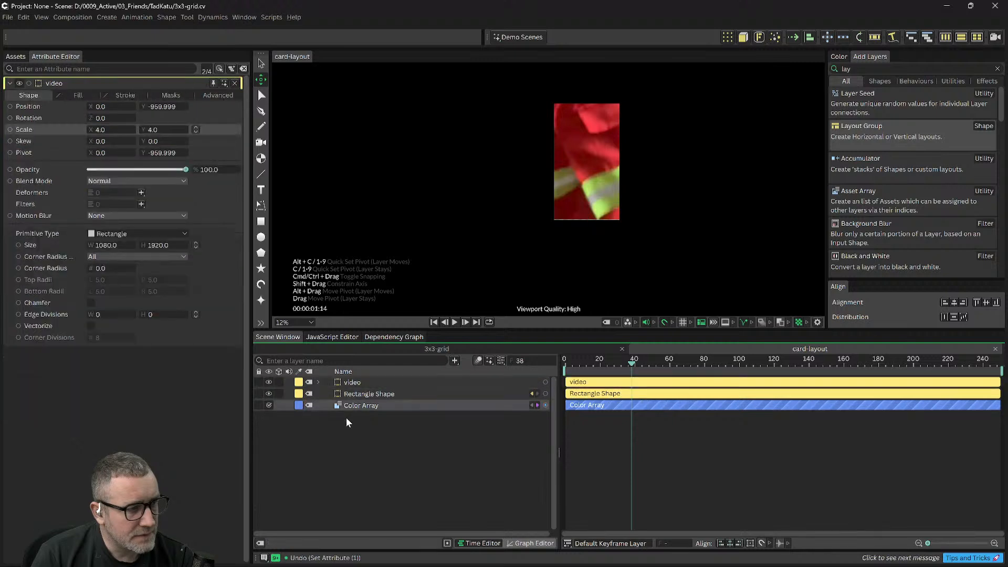
left_click(354, 383)
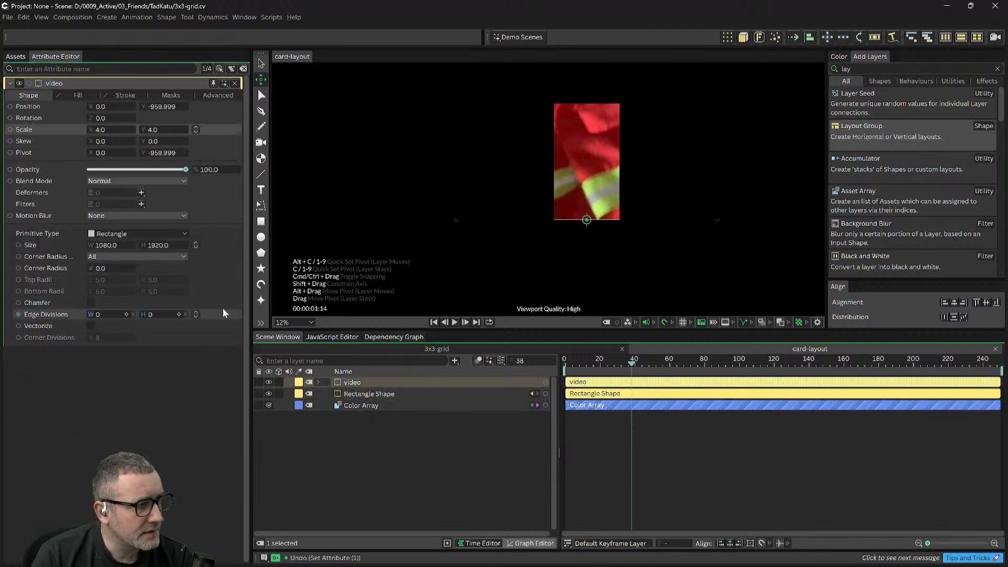
left_click(100, 129)
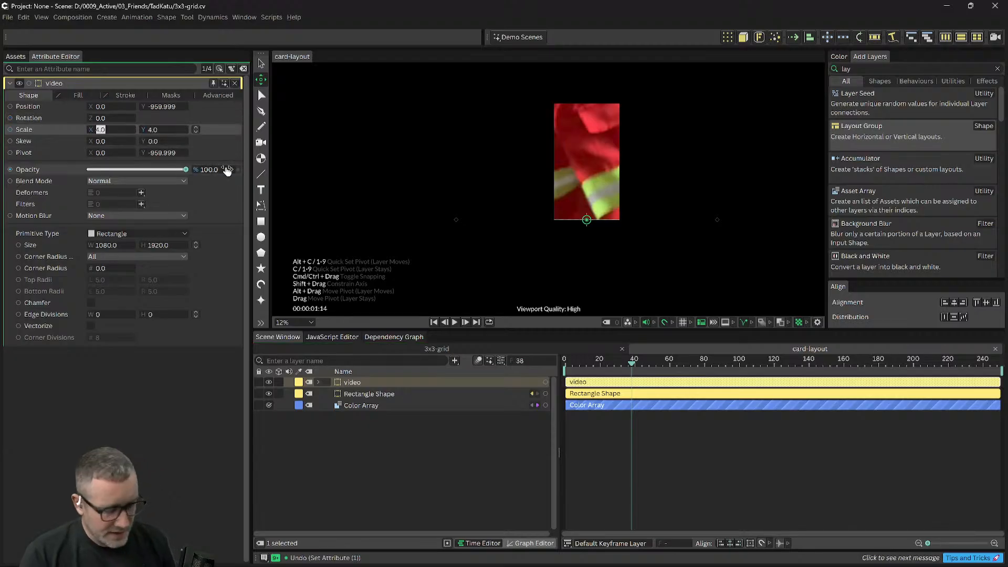
left_click(195, 129)
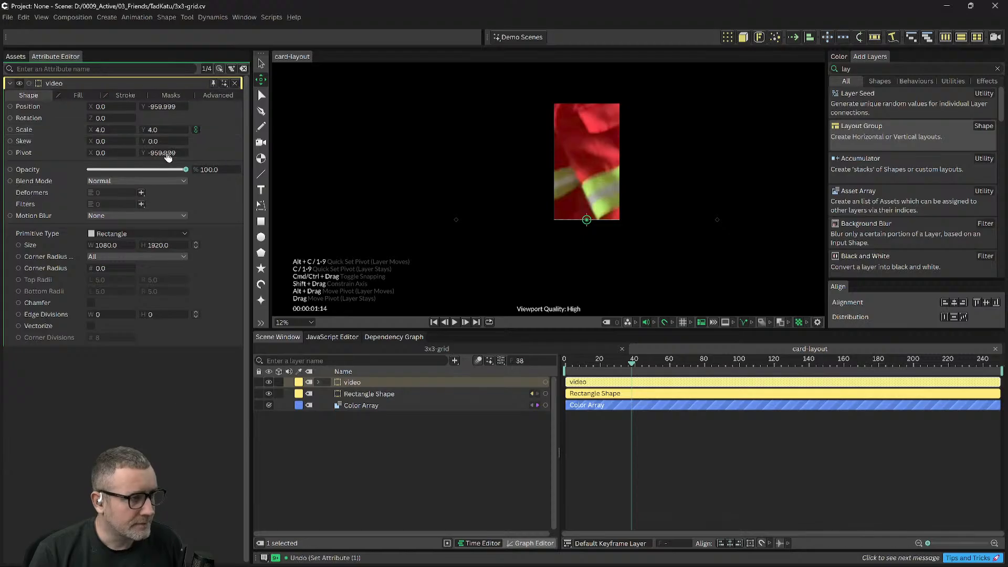
key("ctrl+a")
type("1")
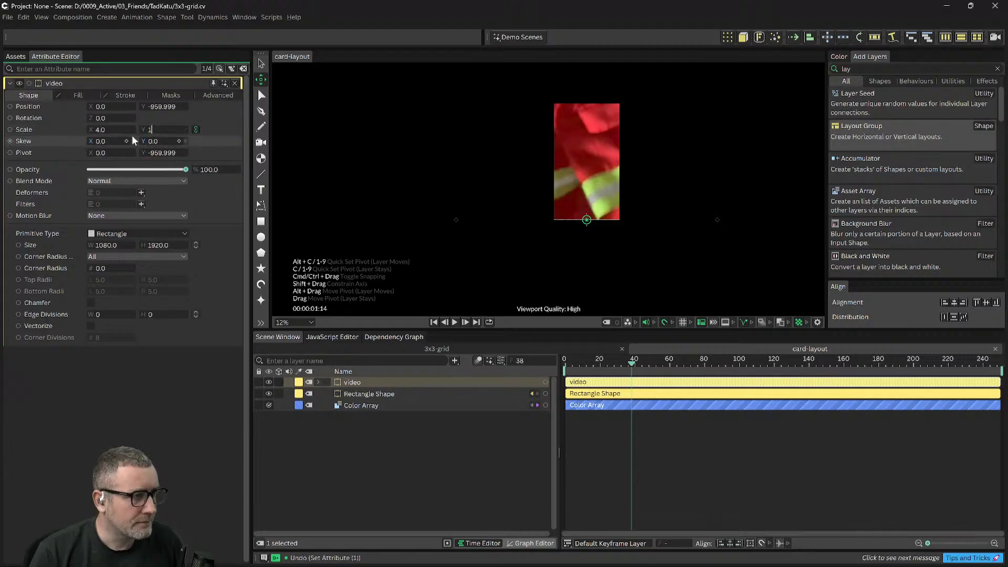
left_click(137, 351)
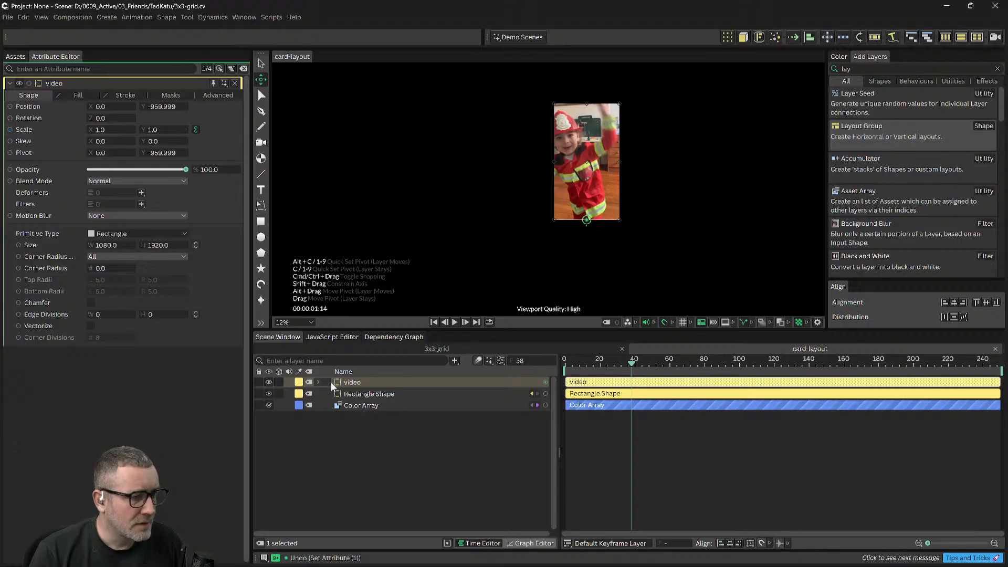
left_click_drag(146, 131, 365, 399)
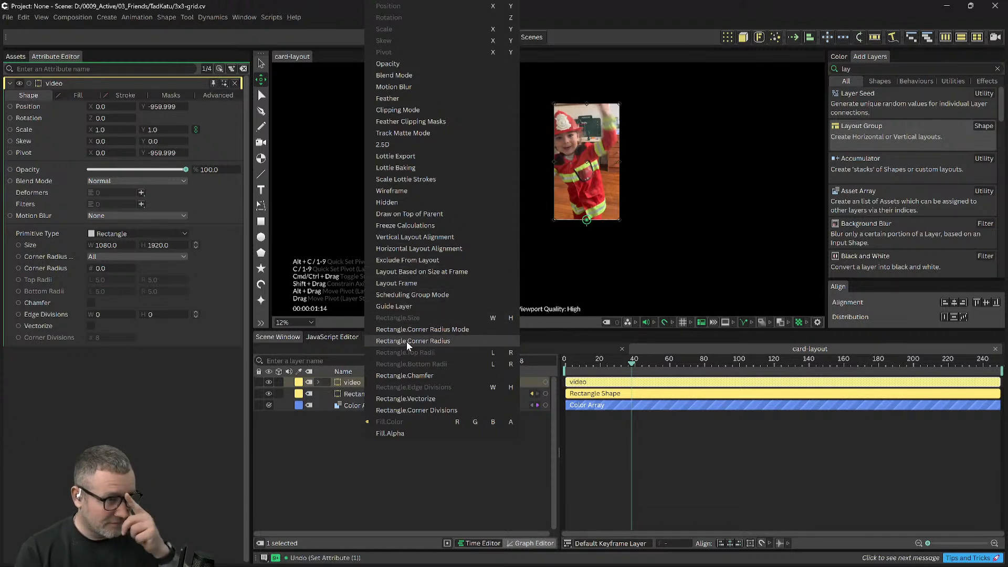
left_click(306, 463)
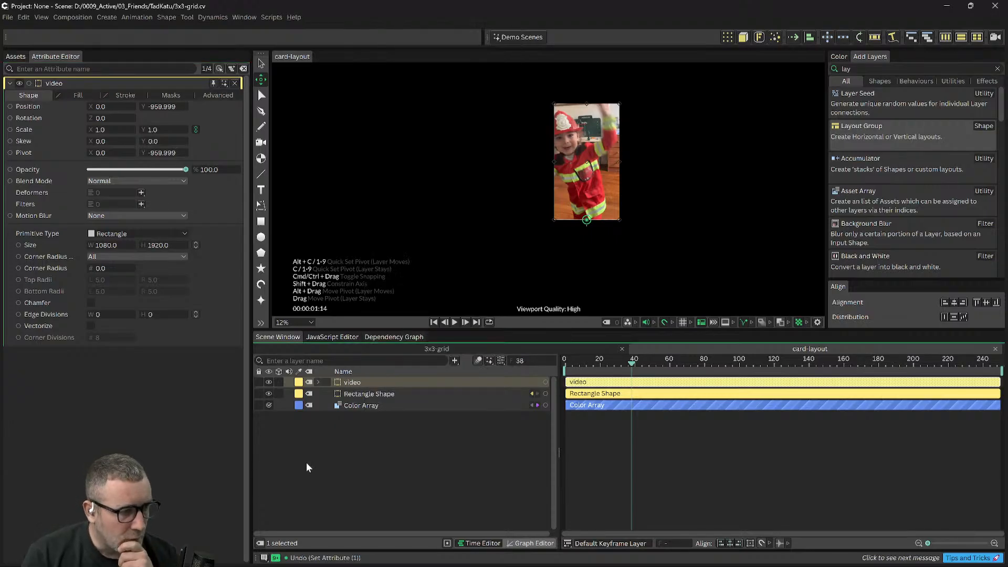
left_click(361, 405)
left_click(368, 394)
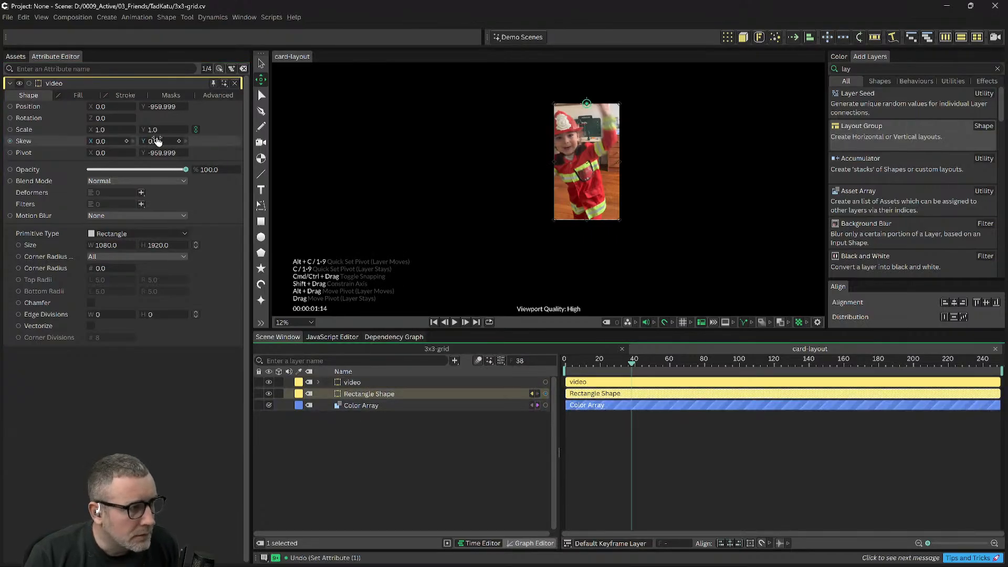
left_click_drag(142, 129, 345, 393)
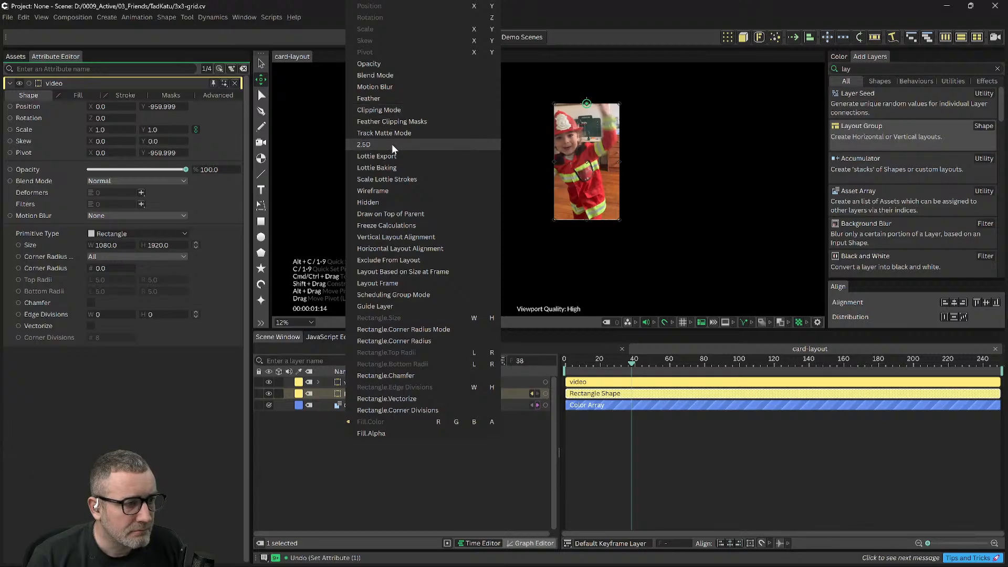
left_click(279, 472)
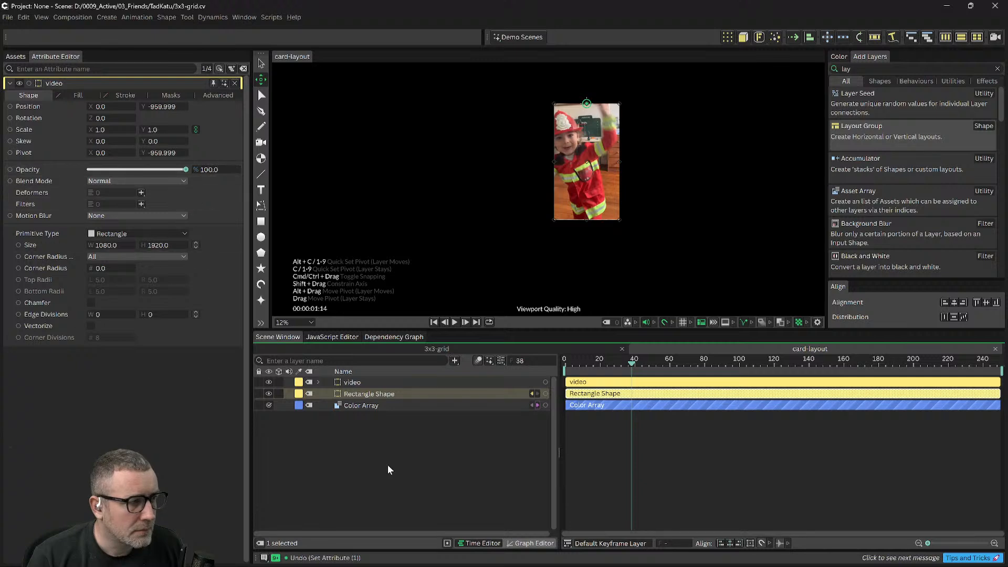
Step: Pin the attributes of both the video and Rectangle Shape layers so they stay open together
left_click(212, 84)
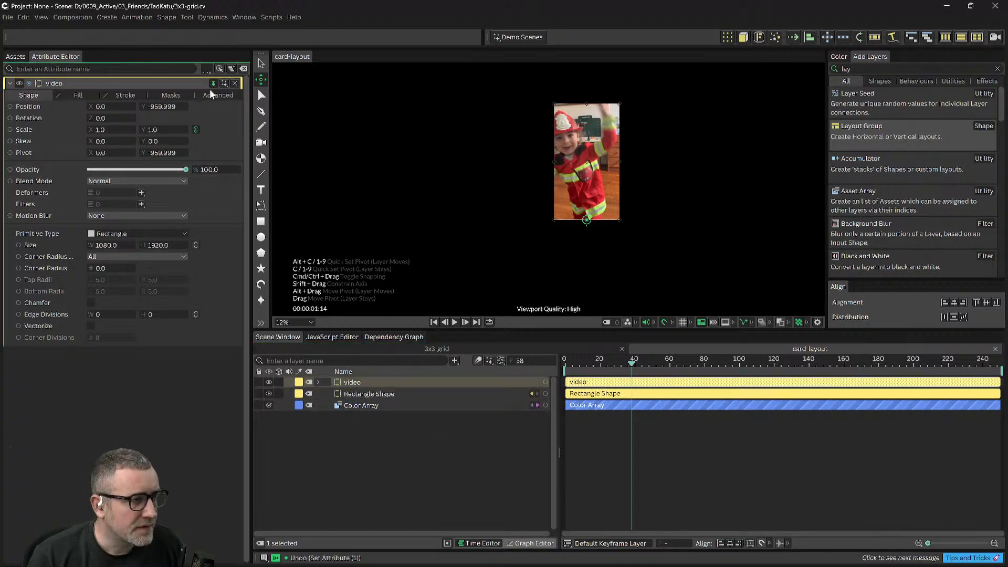
left_click(369, 395)
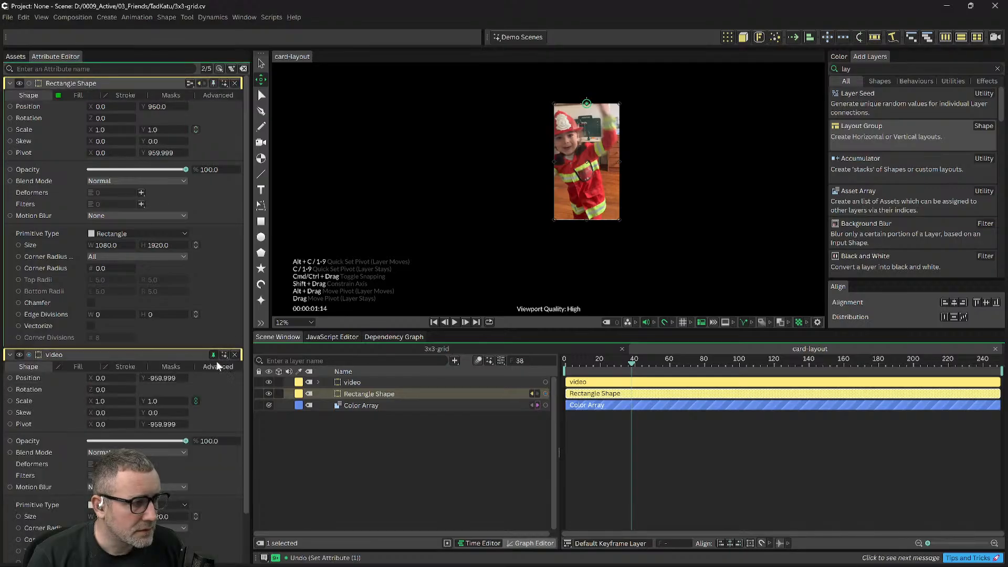
left_click(213, 83)
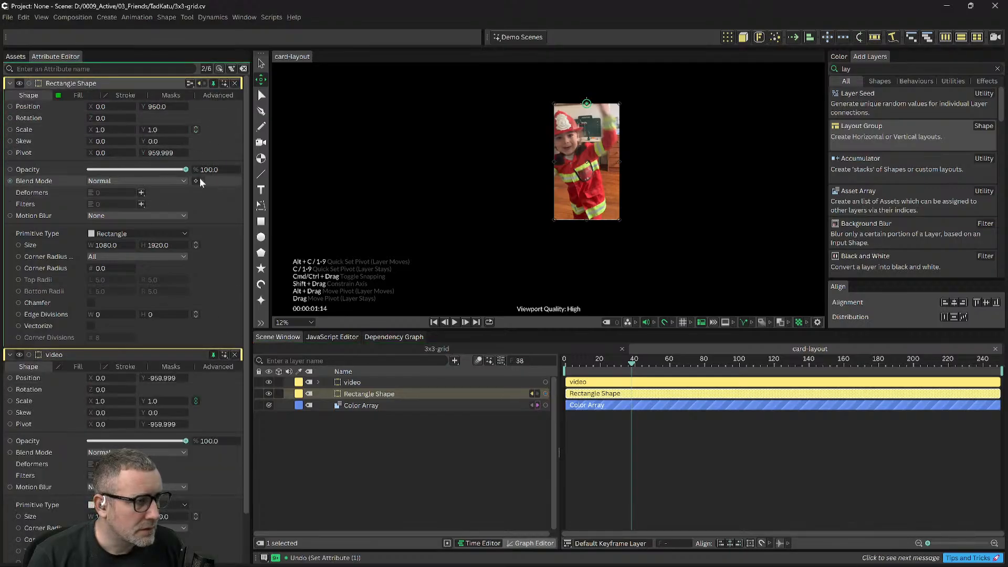
Step: Connect Rectangle Shape's Scale Y to the video's Scale Y, test the link at 0.21, and undo the test value
left_click_drag(144, 130, 148, 401)
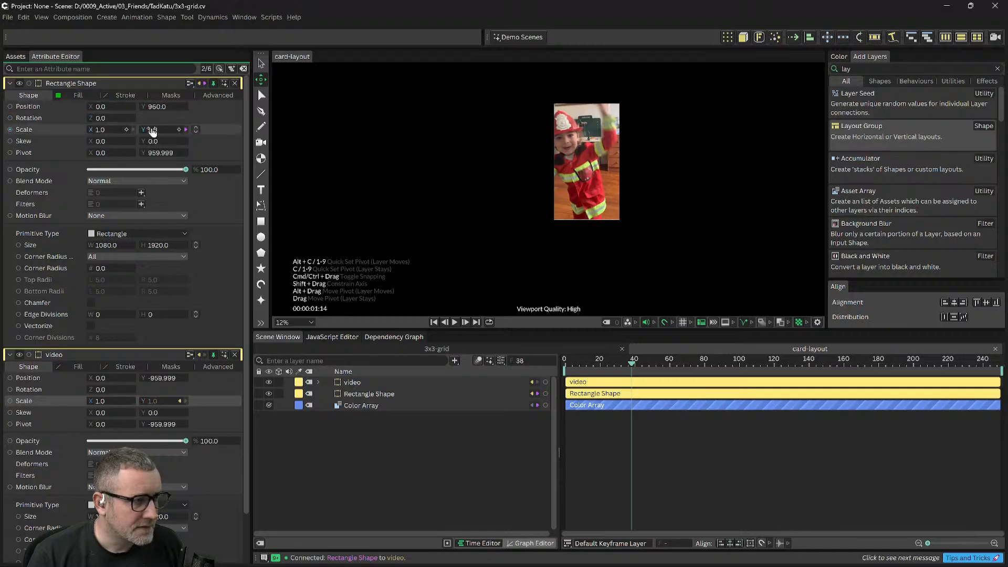
left_click_drag(152, 128, 109, 144)
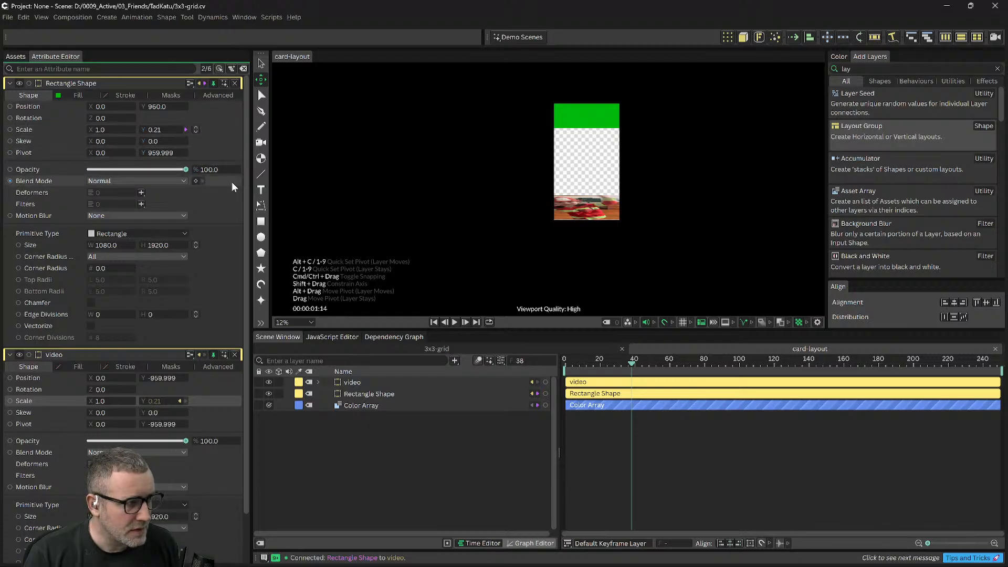
key("ctrl+z")
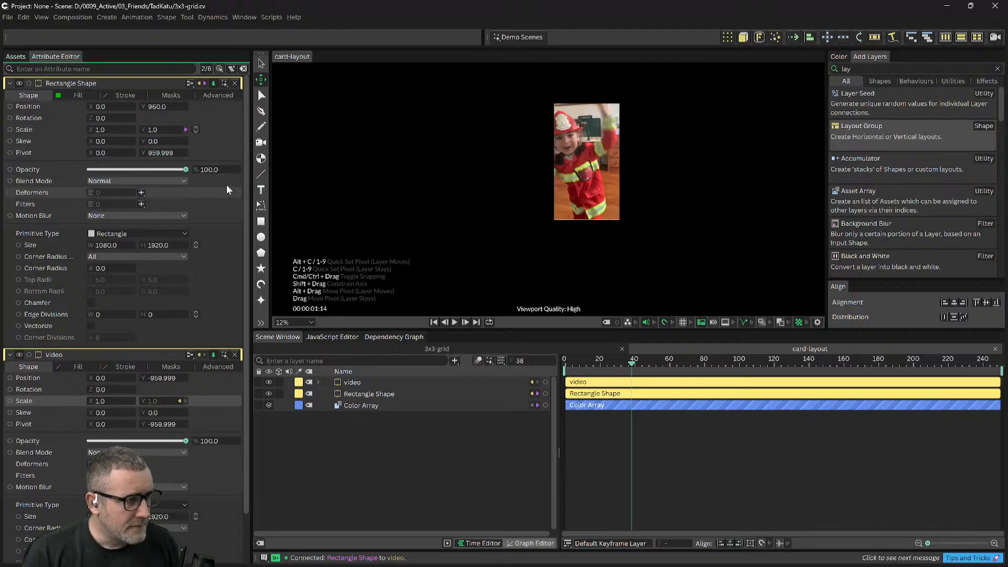
Step: Bring the Rectangle Shape layer into the Dependency Graph alongside the Color Array node
left_click(153, 129)
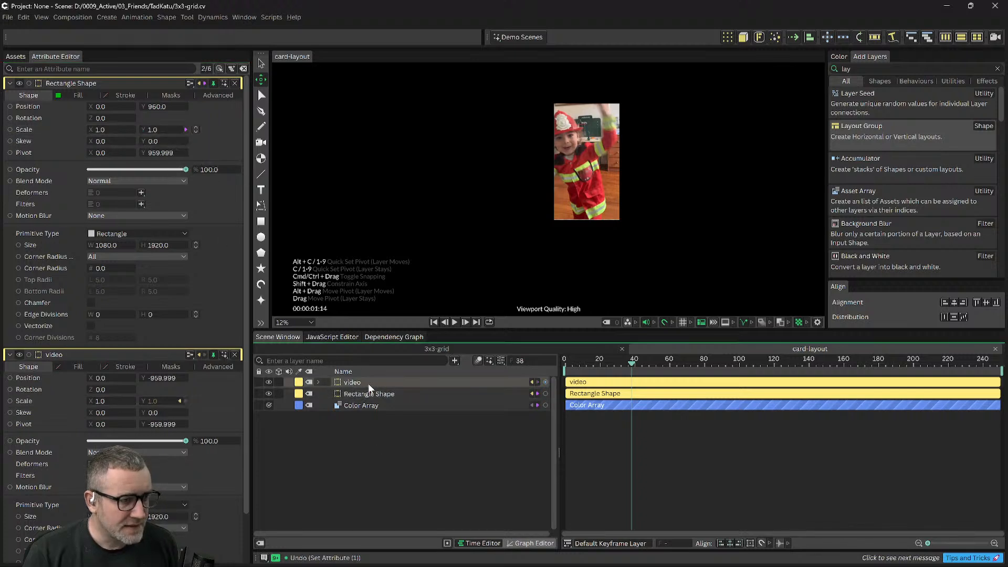
left_click(402, 336)
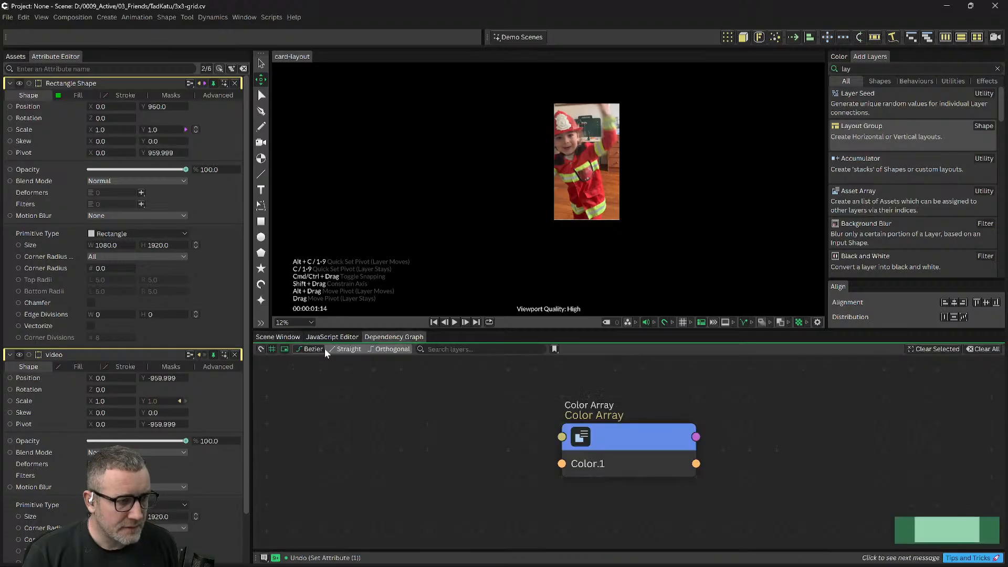
left_click(278, 337)
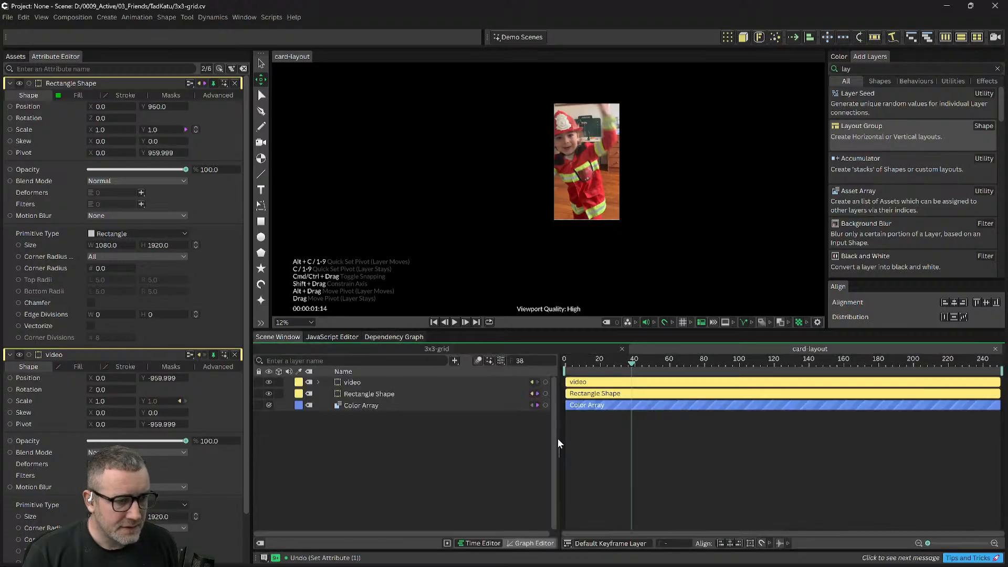
left_click(399, 336)
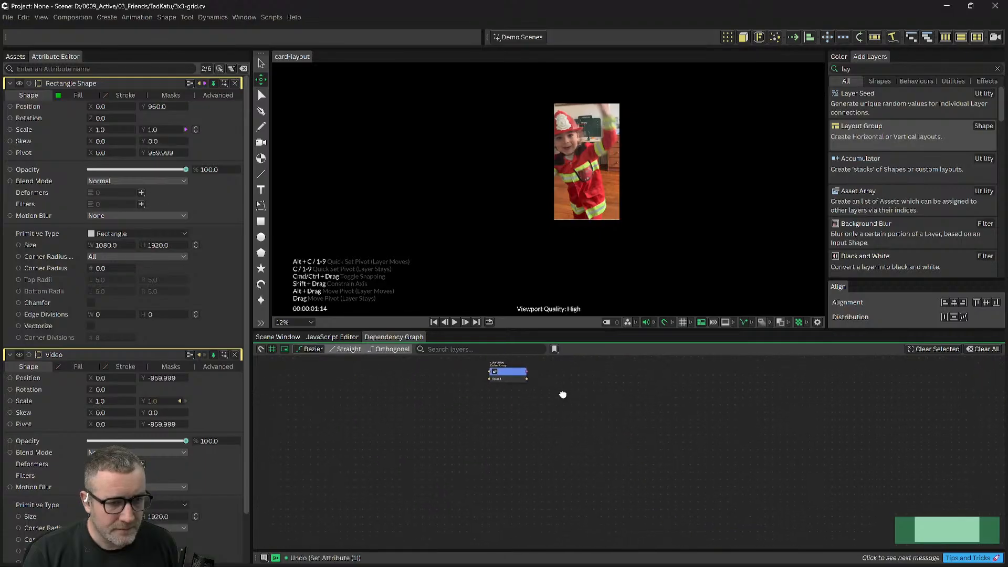
left_click(274, 337)
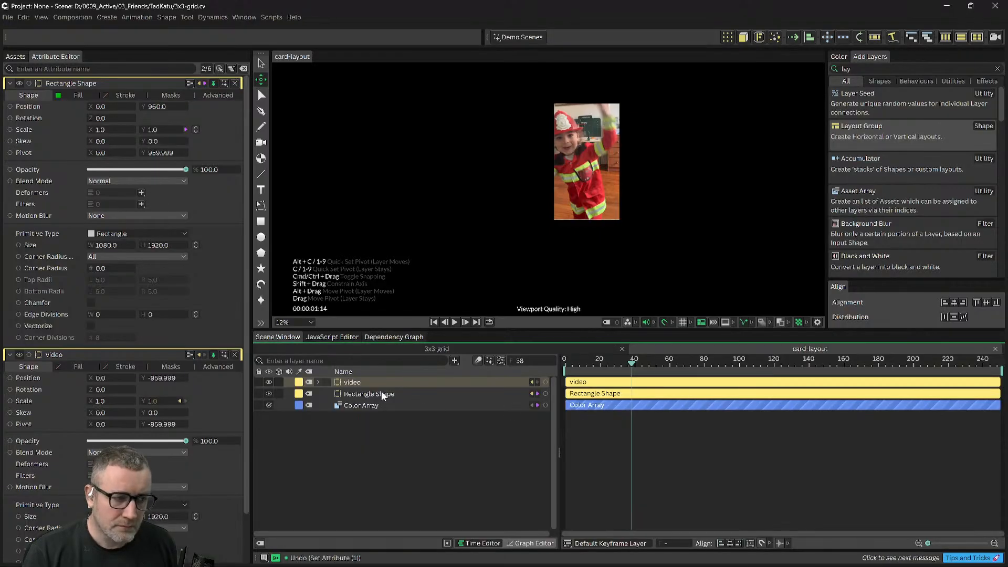
left_click_drag(369, 394, 413, 474)
Step: Space the Color Array and Rectangle Shape nodes apart so their Fill Color connection and Scale Y port are readable
left_click_drag(642, 437, 348, 486)
scroll(694, 468, "down", 4)
left_click_drag(695, 468, 729, 448)
left_click_drag(646, 418, 780, 415)
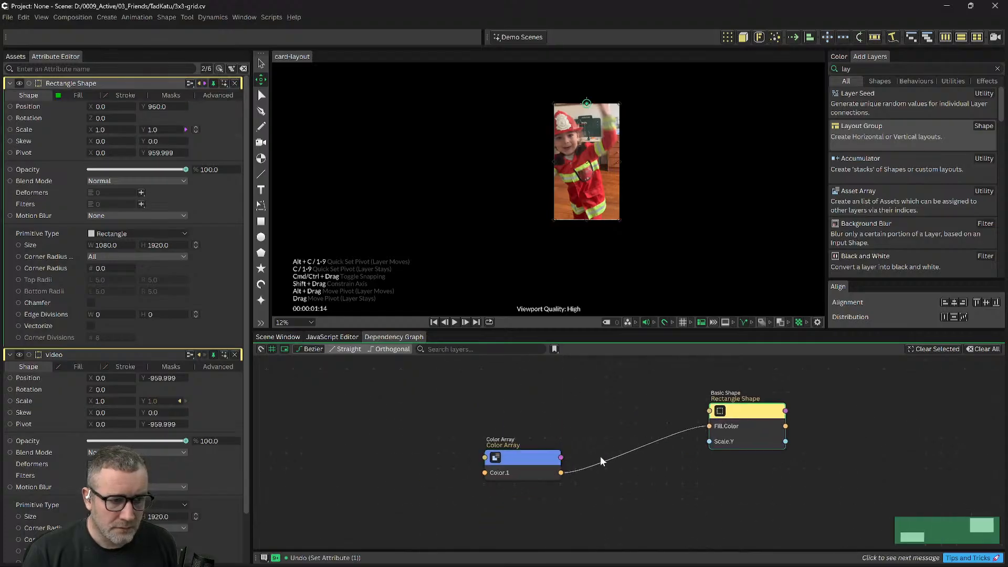
scroll(711, 475, "down", 1)
left_click_drag(711, 477, 688, 482)
left_click_drag(534, 463, 480, 432)
left_click_drag(919, 409, 848, 418)
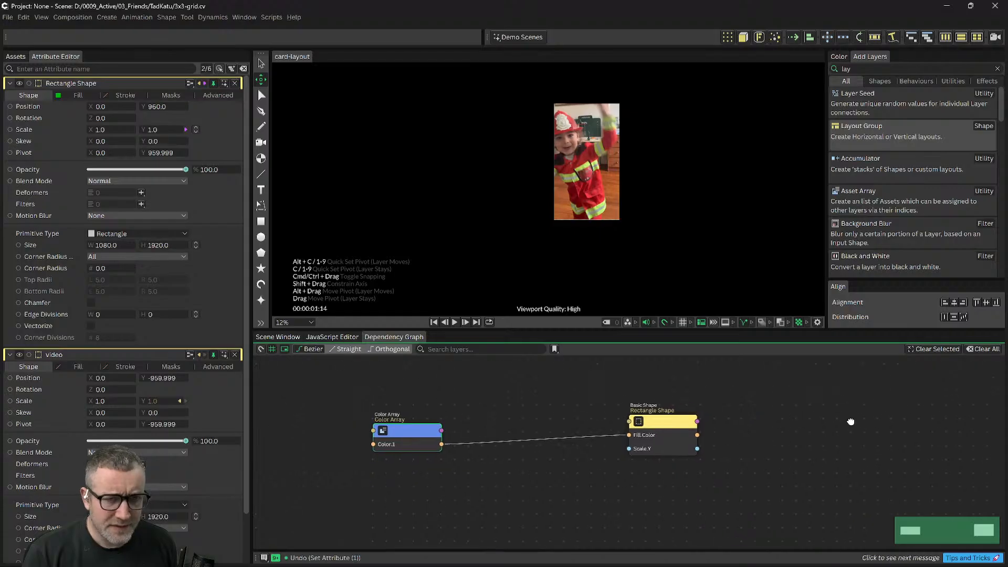
Step: Search the layer library for "compl" to look for a complement utility, and clear the search
left_click(863, 70)
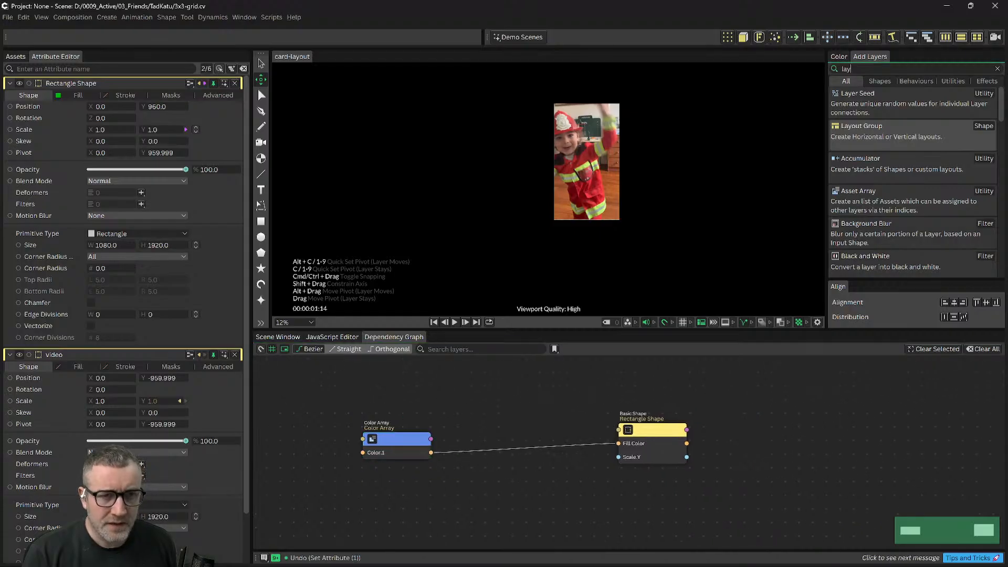
left_click(997, 69)
type("compl")
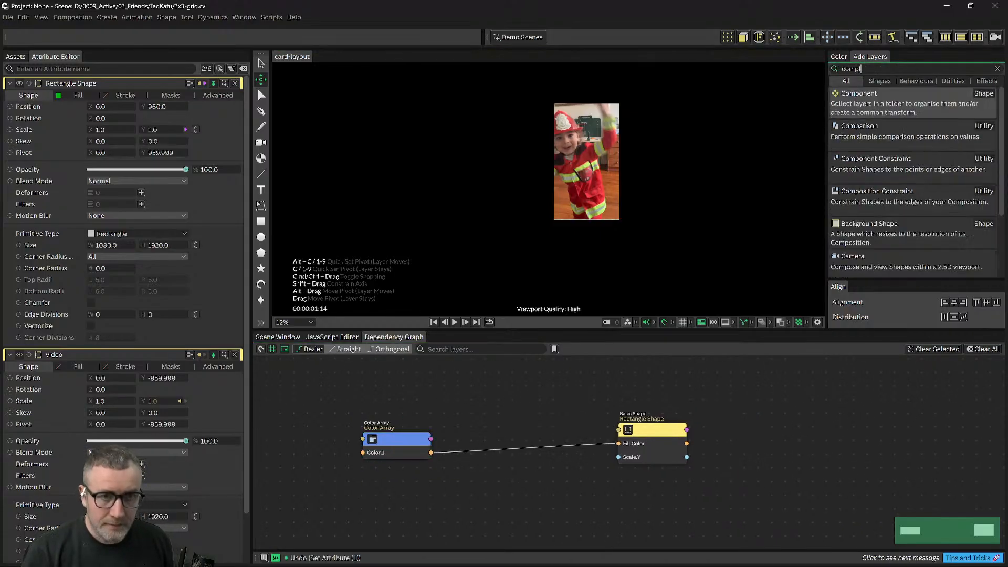
key("BackSpace")
key("BackSpace")
key("BackSpace")
key("BackSpace")
key("BackSpace")
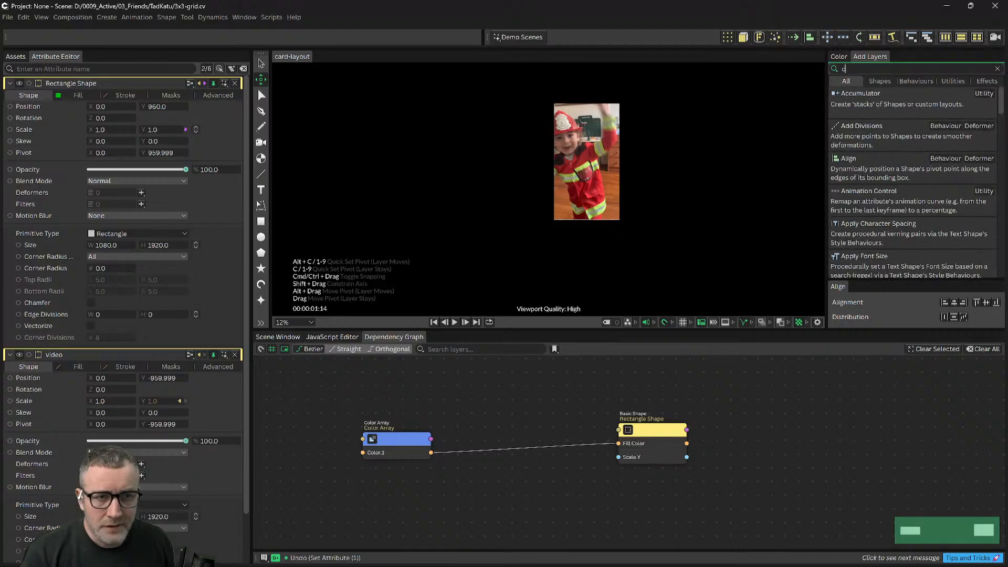
Step: Switch to Discord and ask in the cavalry channel how to make video B's Y scale rise to 1 as video A's drops to 0
key("ctrl+super+Left")
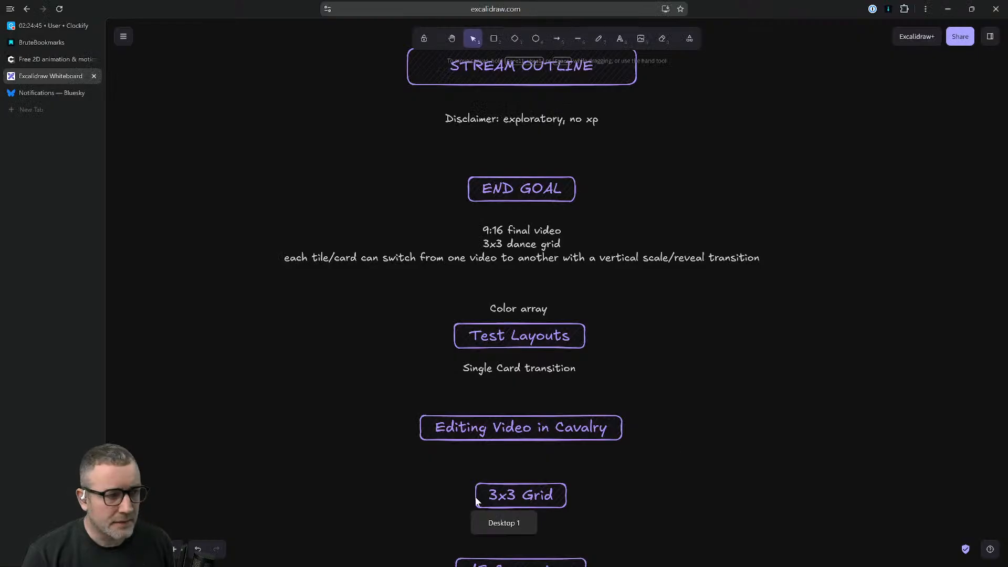
key("alt+Tab")
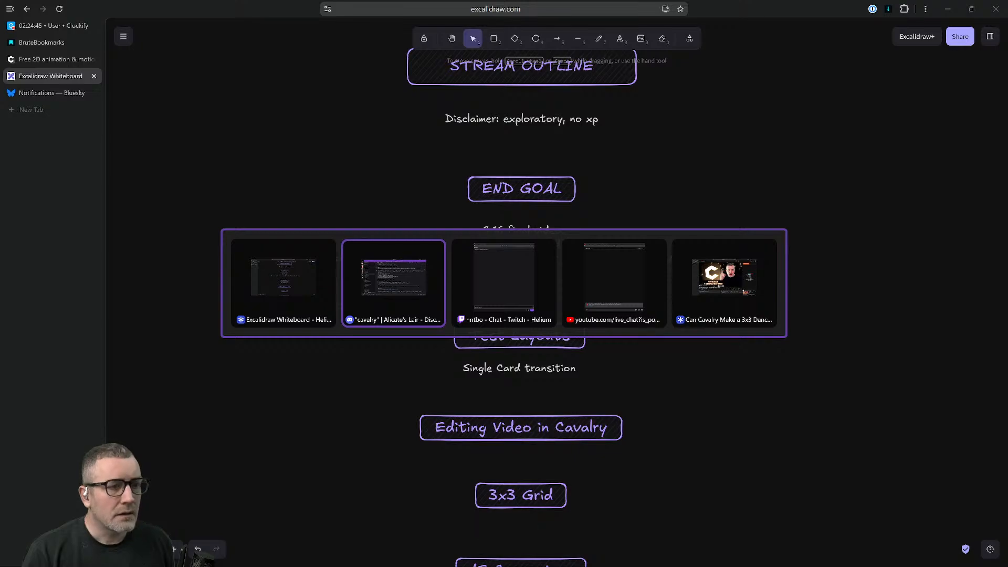
key("alt+Tab")
left_click(395, 273)
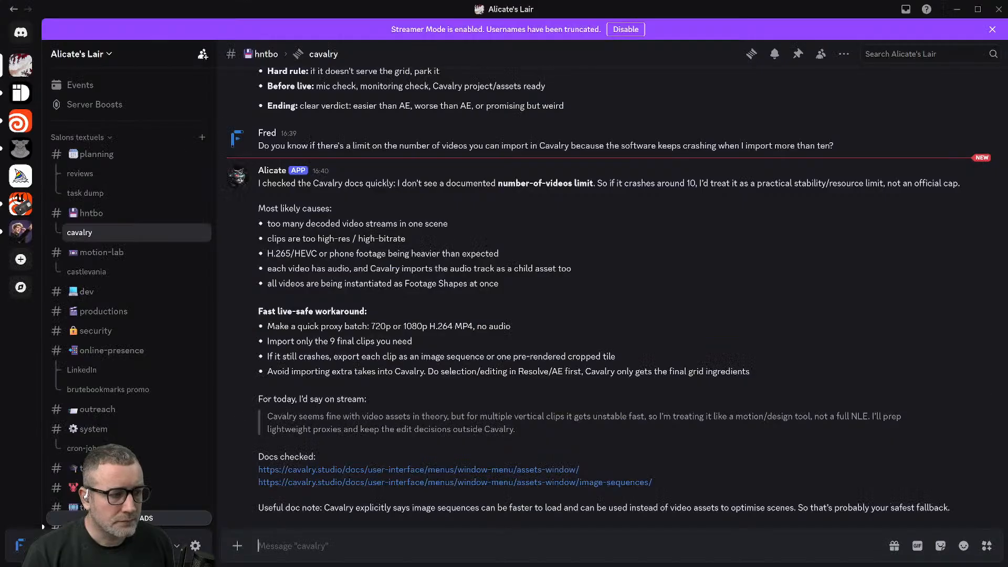
key("ctrl+super")
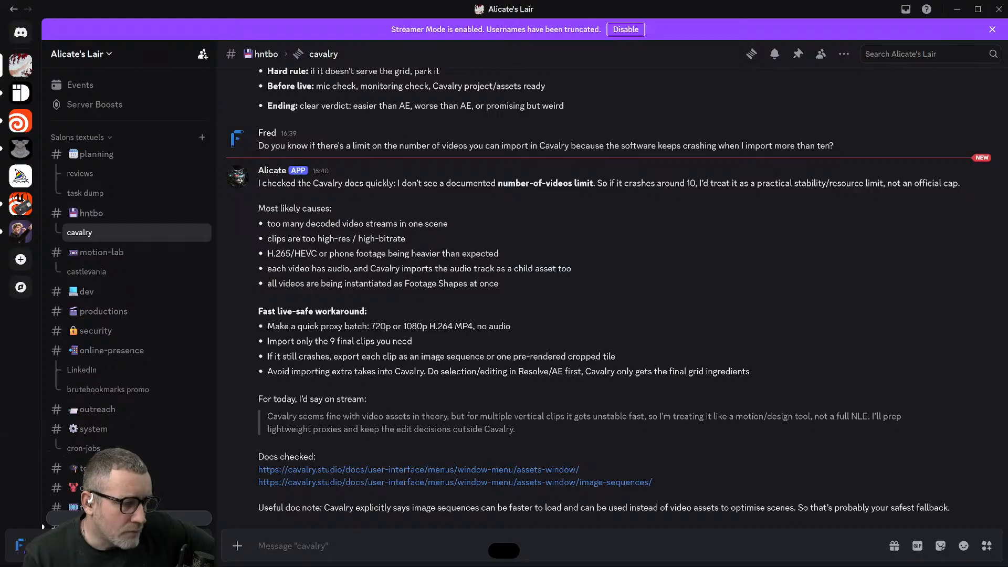
key("Return")
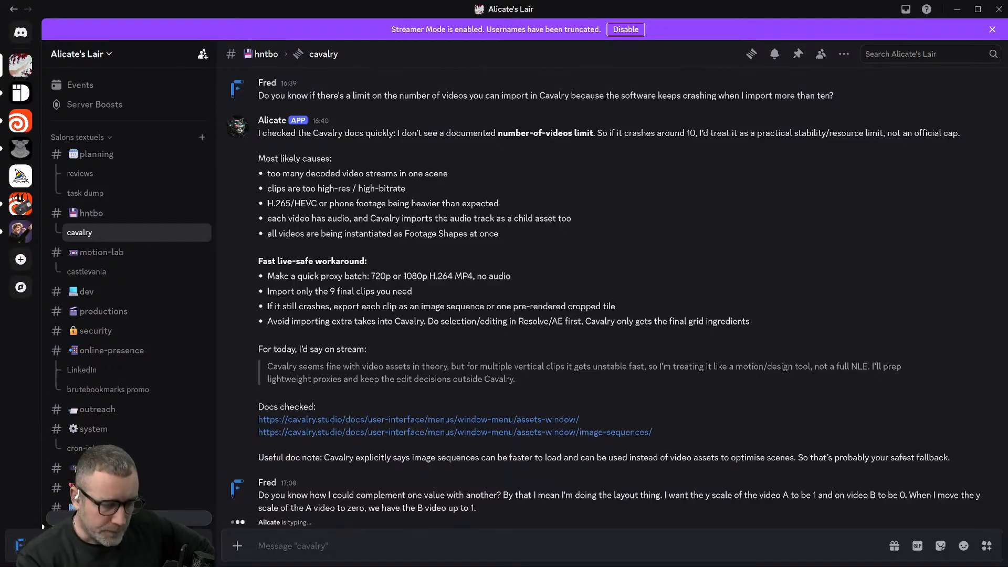
key("ctrl+super+Right")
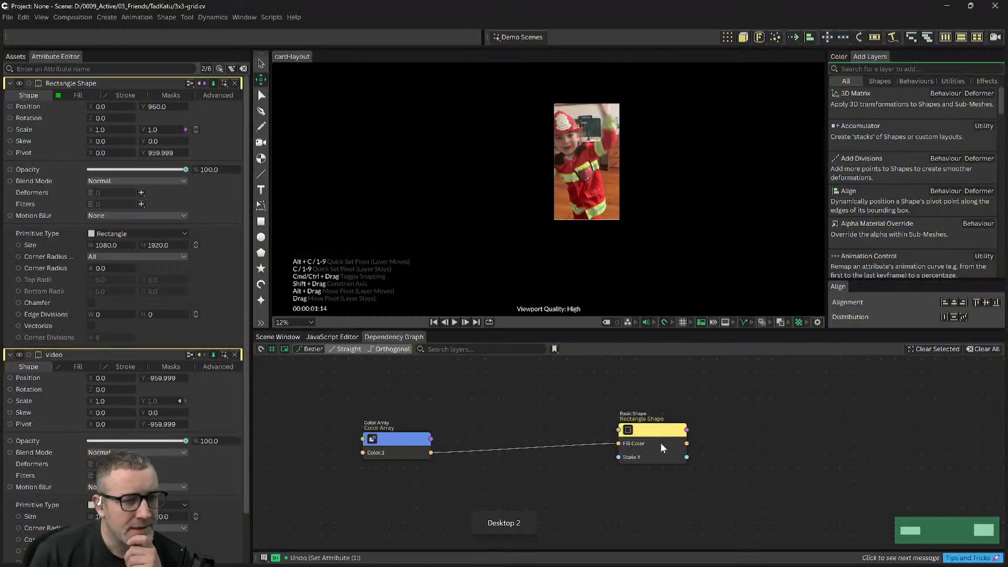
scroll(714, 395, "down", 1)
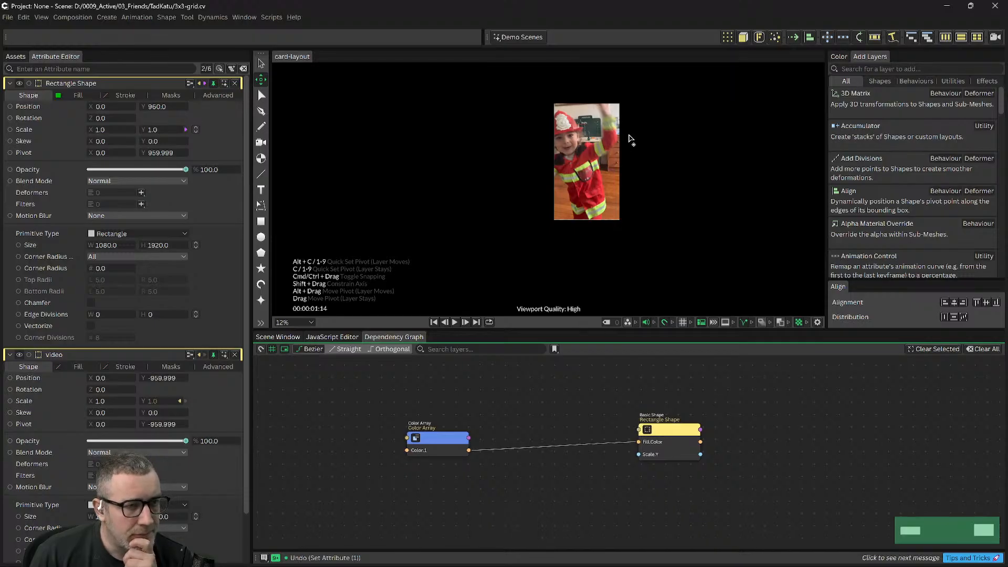
scroll(588, 295, "down", 1)
Step: Switch to the web browser, search for "cavalry" in a new tab, and open the cavalry.studio website
key("ctrl+super+Left")
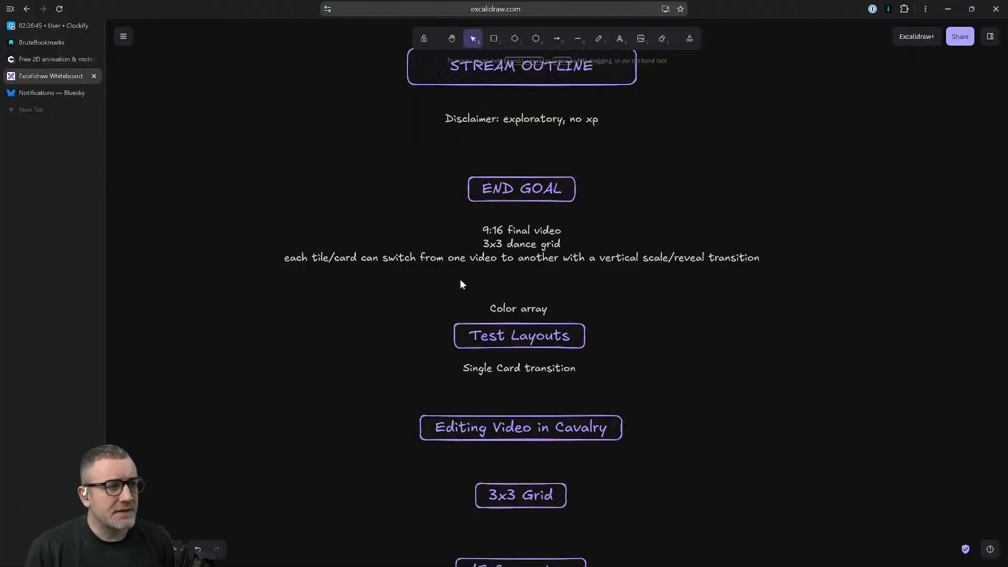
left_click(30, 109)
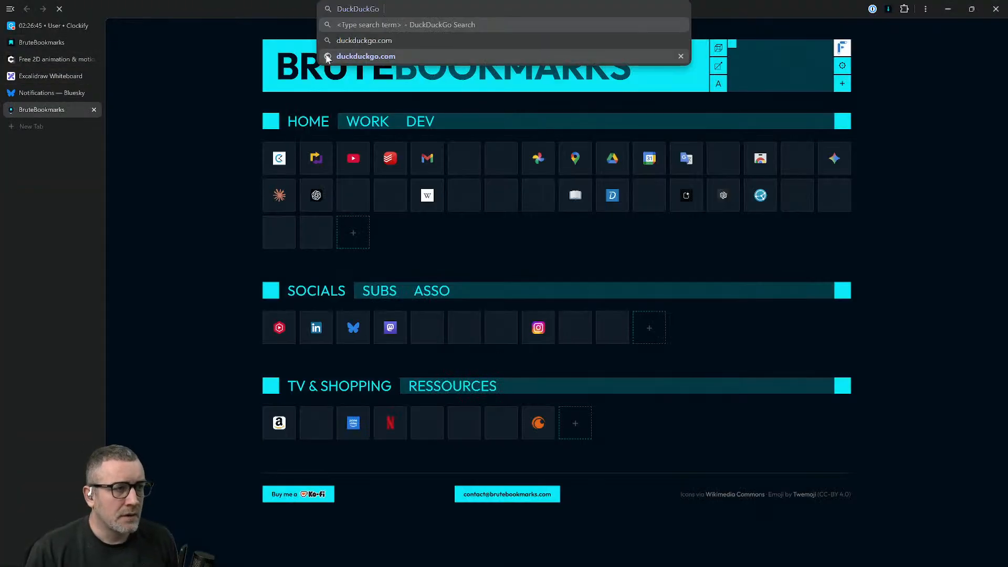
type("cavalry")
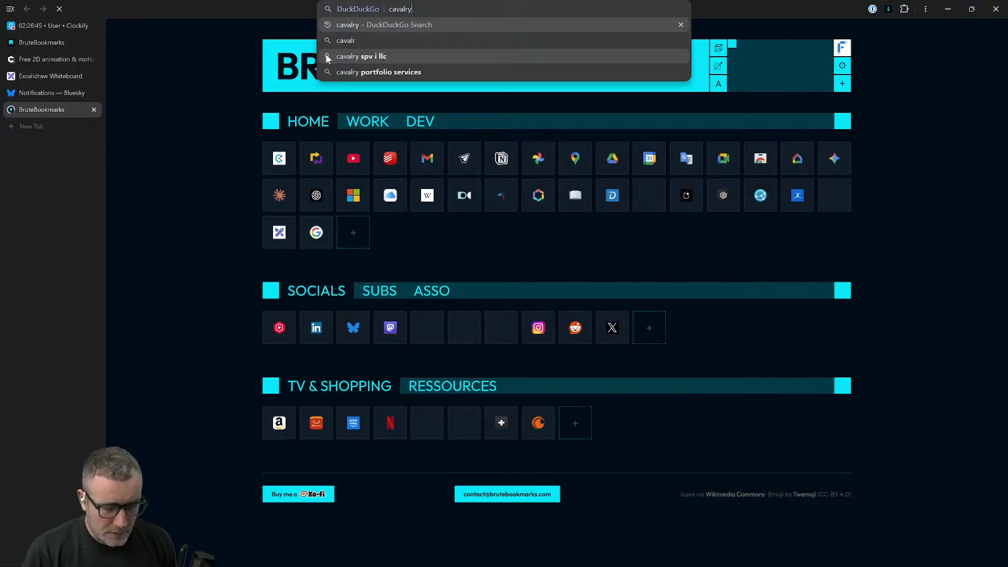
key("Return")
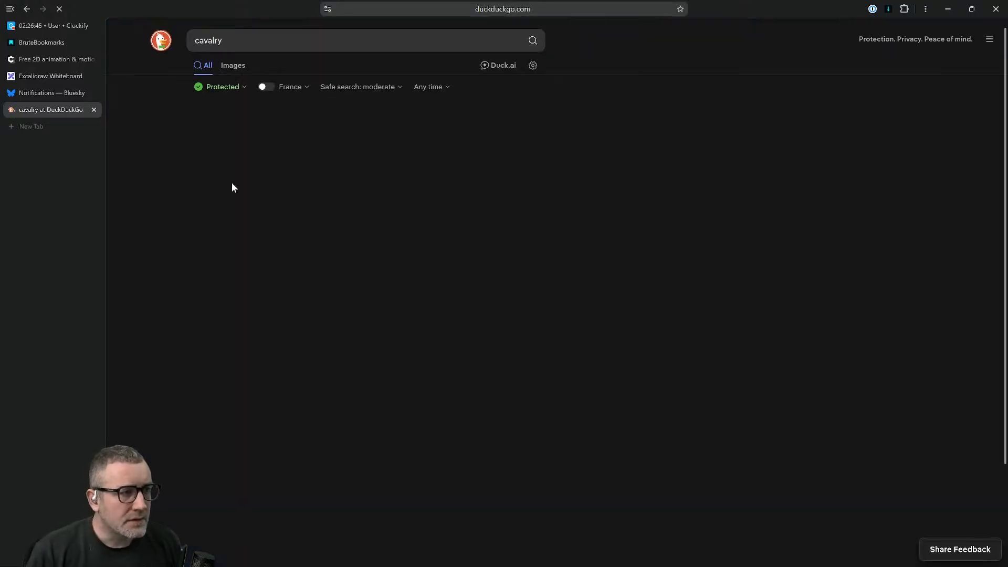
scroll(298, 312, "down", 5)
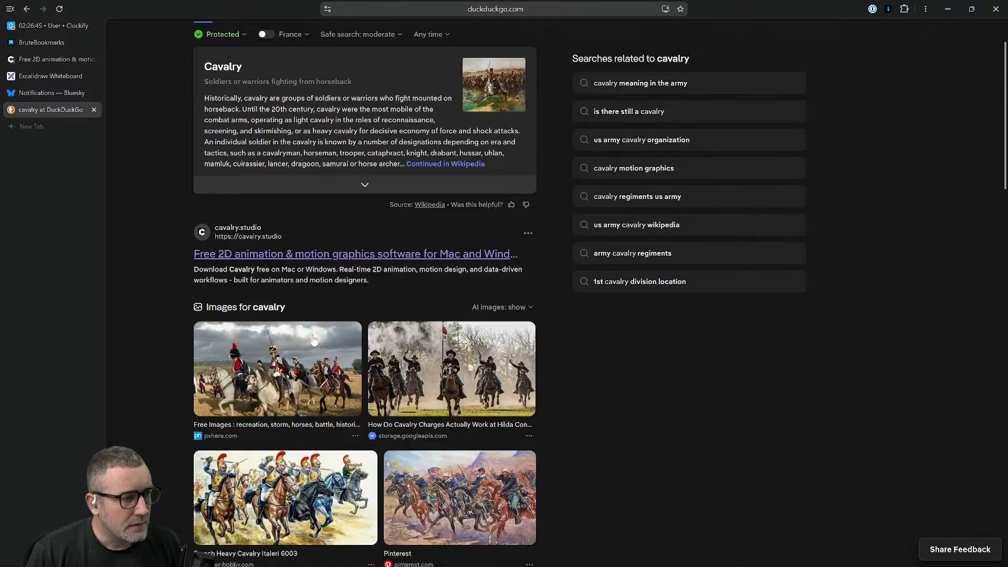
scroll(256, 350, "up", 3)
left_click(240, 199)
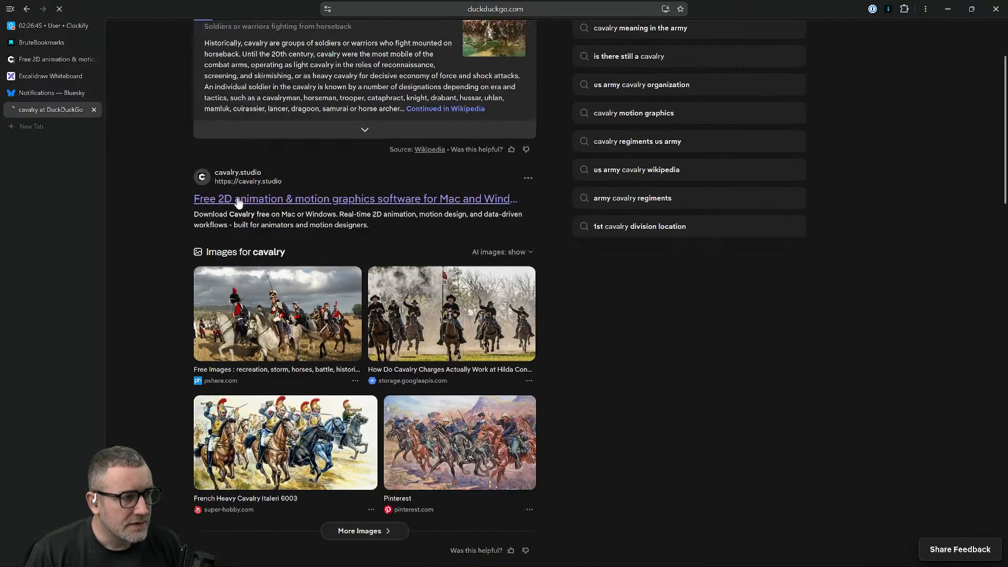
Step: Find the motion design learning section on the Cavalry homepage and open the Features video series
scroll(667, 257, "down", 10)
scroll(614, 263, "down", 14)
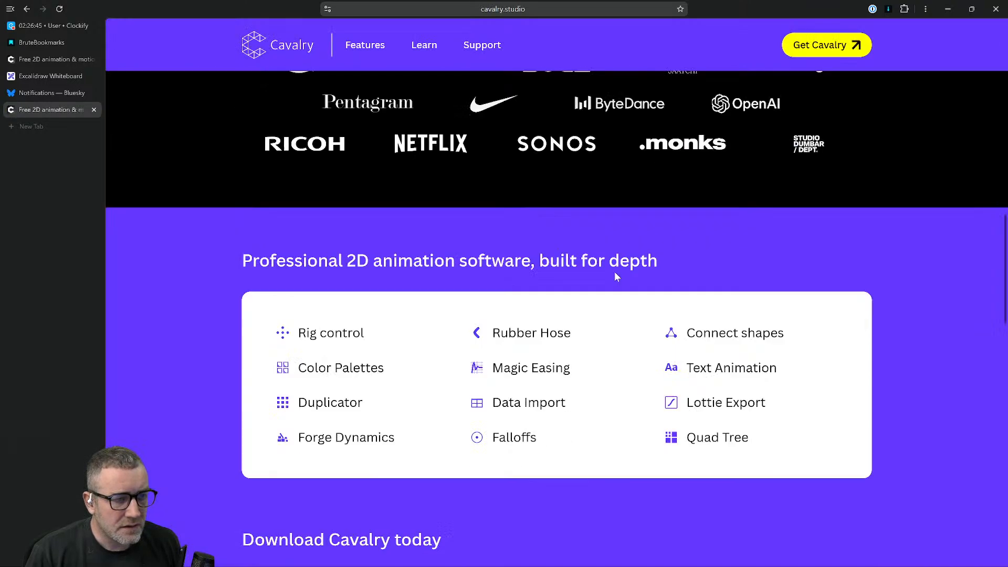
scroll(692, 360, "down", 3)
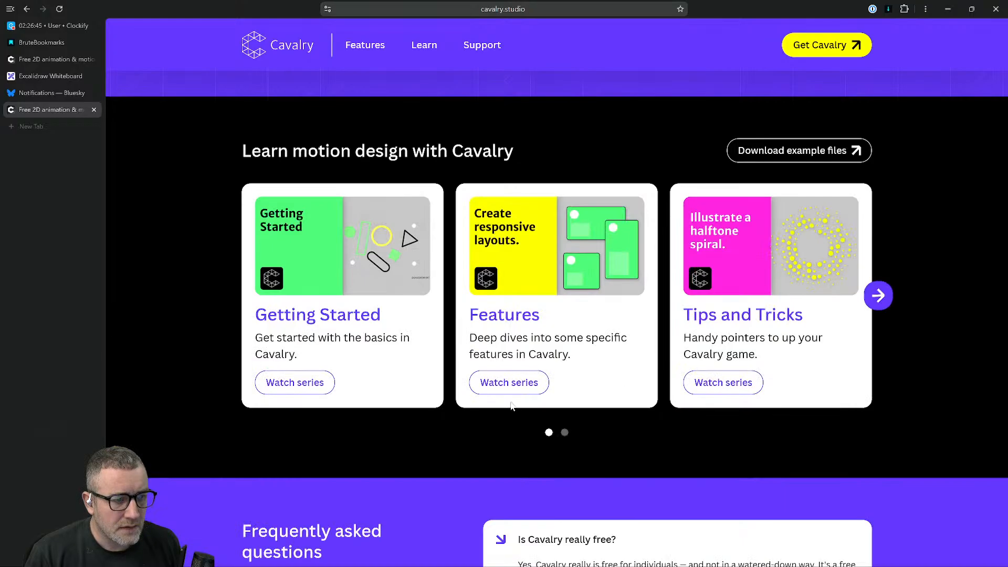
left_click(512, 381)
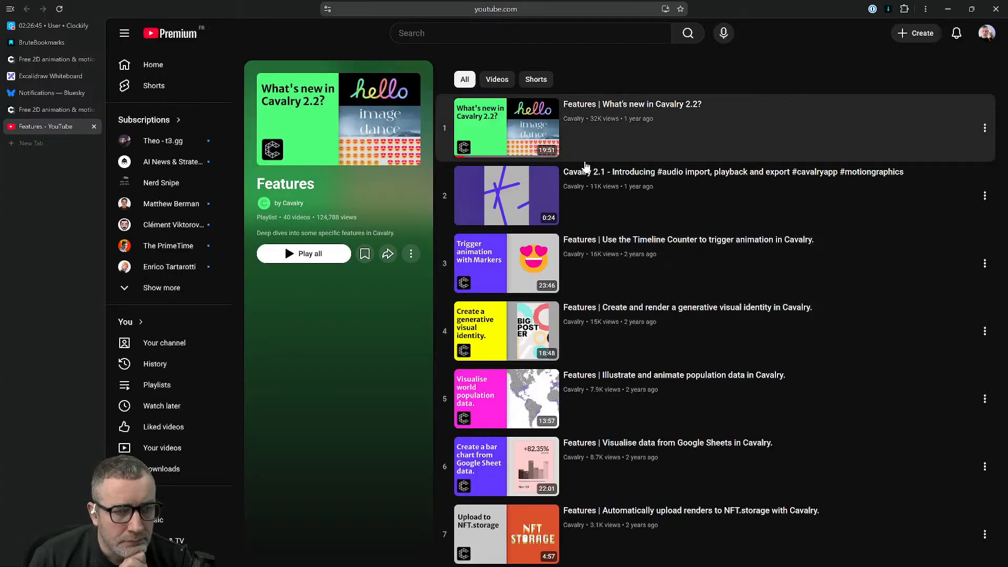
Step: Look through the Features playlist and open the video "Create a responsive layout in Cavalry"
scroll(793, 254, "down", 2)
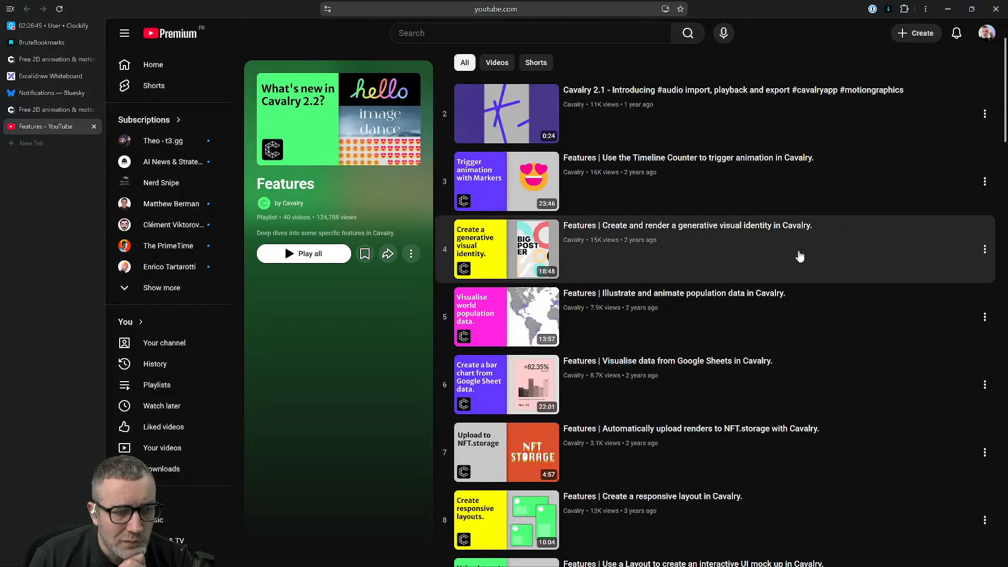
scroll(794, 255, "down", 1)
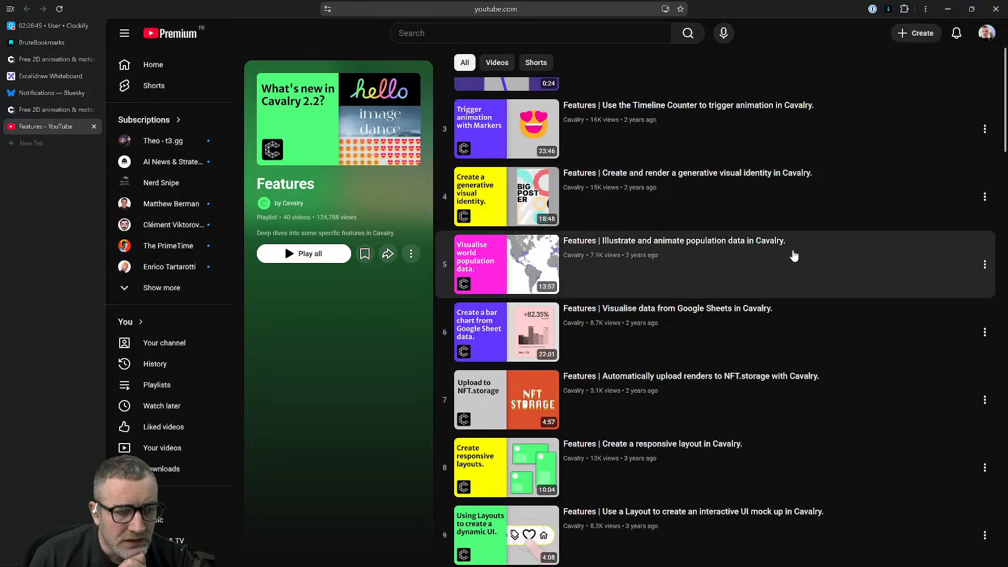
left_click(654, 448)
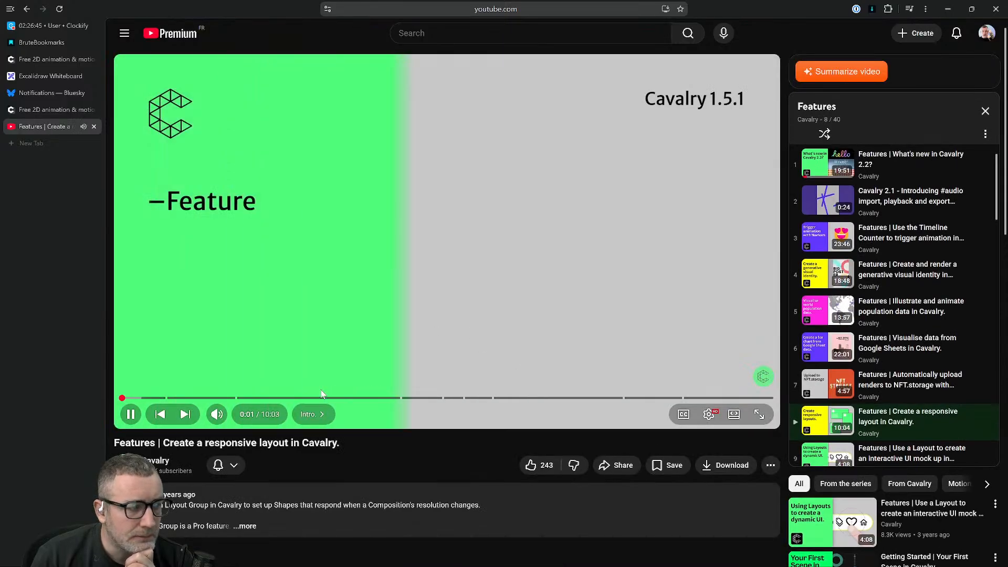
Step: Skim the responsive layout video to the "Adding to a Layout Group" chapter, around 2:11, to examine how the group is set up
left_click(153, 398)
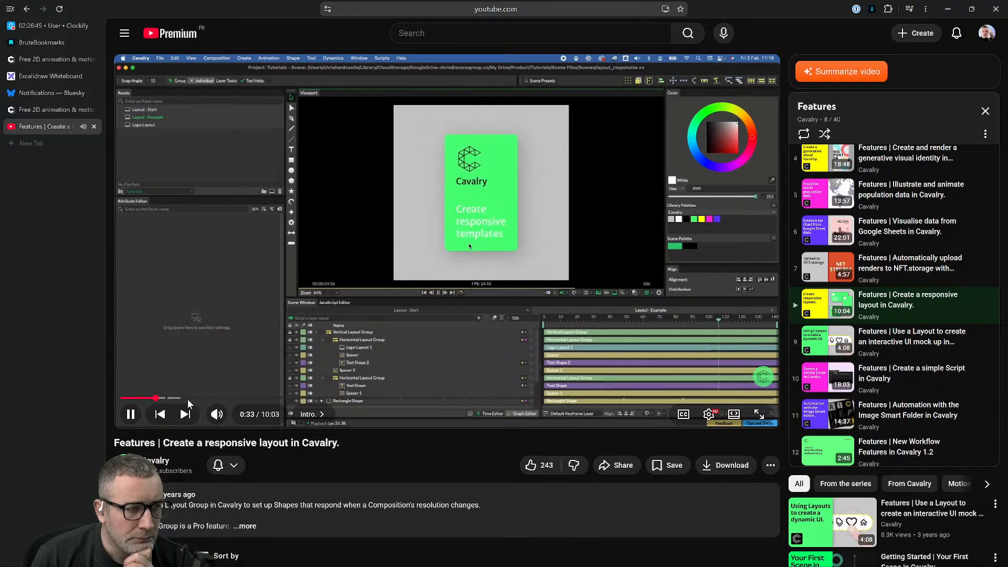
left_click(194, 399)
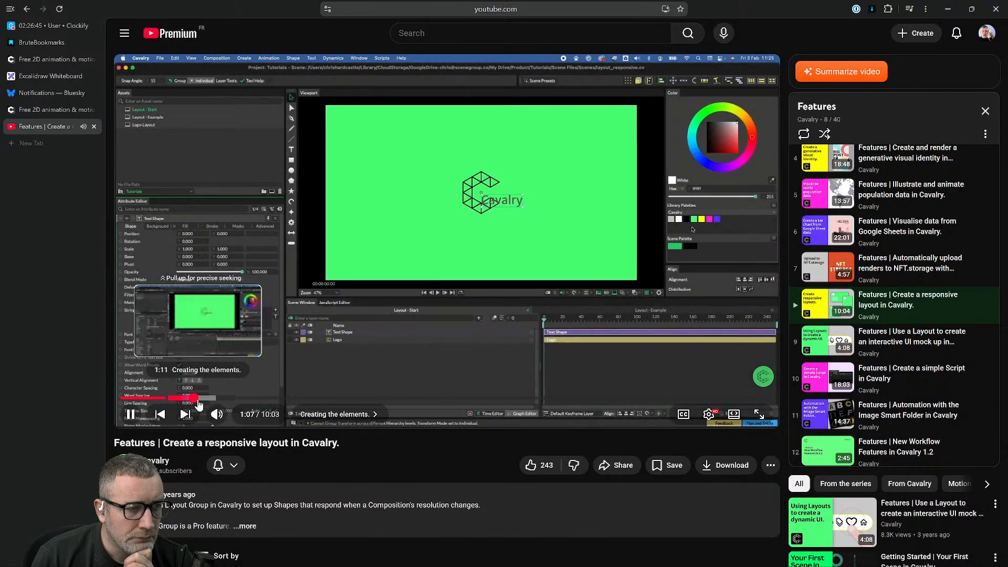
left_click(236, 399)
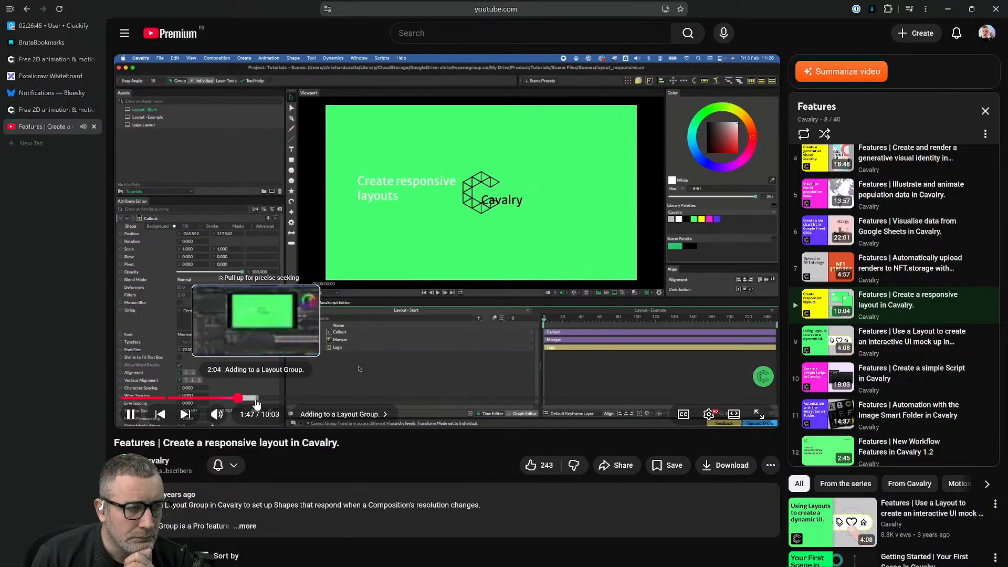
left_click(270, 399)
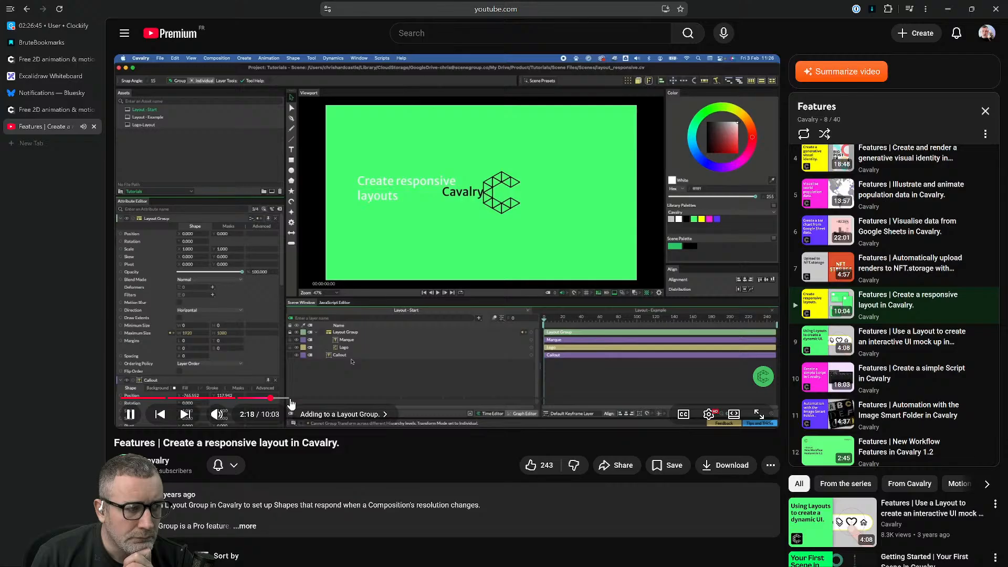
left_click(311, 400)
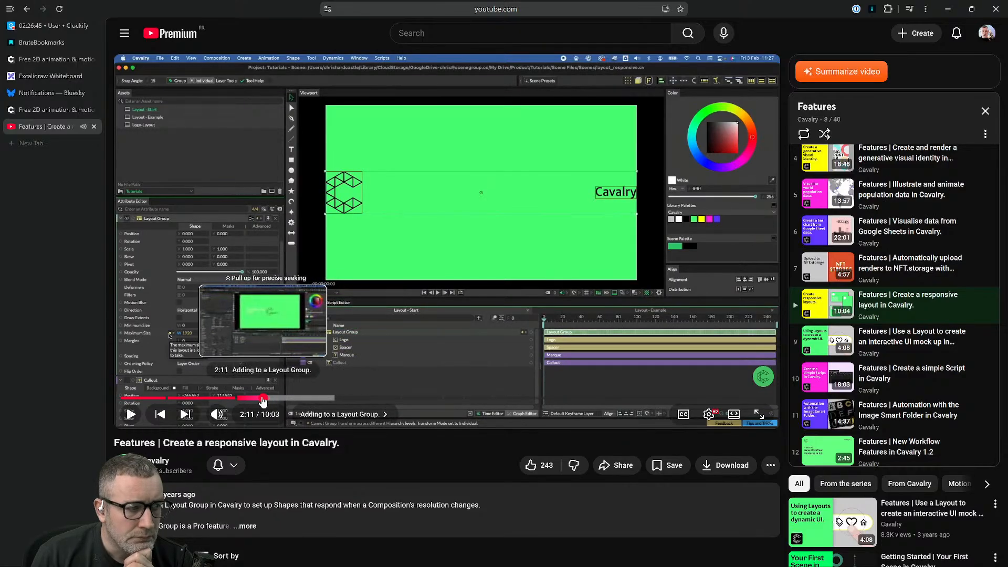
left_click(256, 400)
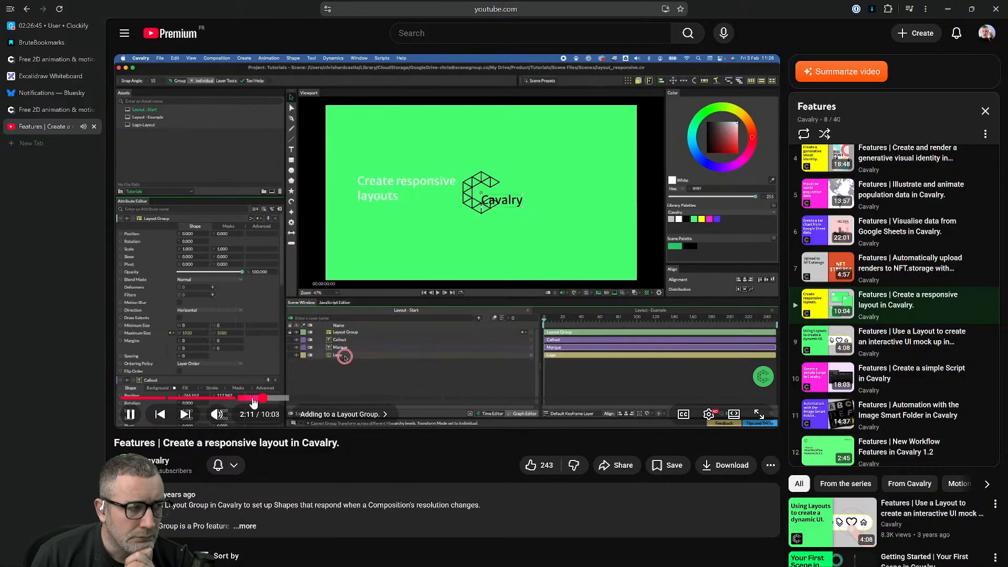
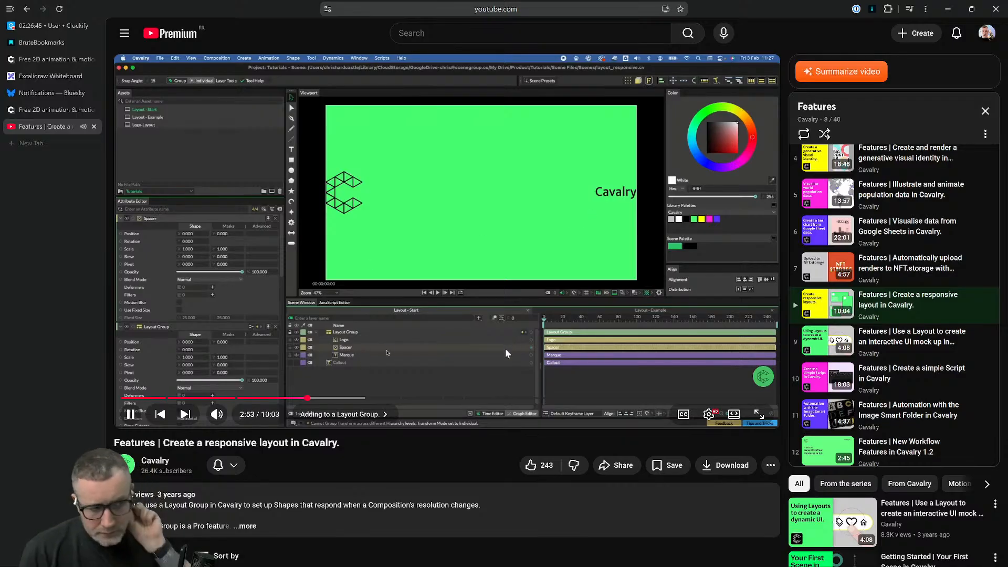
Step: Pause the tutorial video, switch to Discord, and read the cavalry channel's answer on complementing one Y scale with a Math utility
left_click(441, 269)
key("alt+Tab")
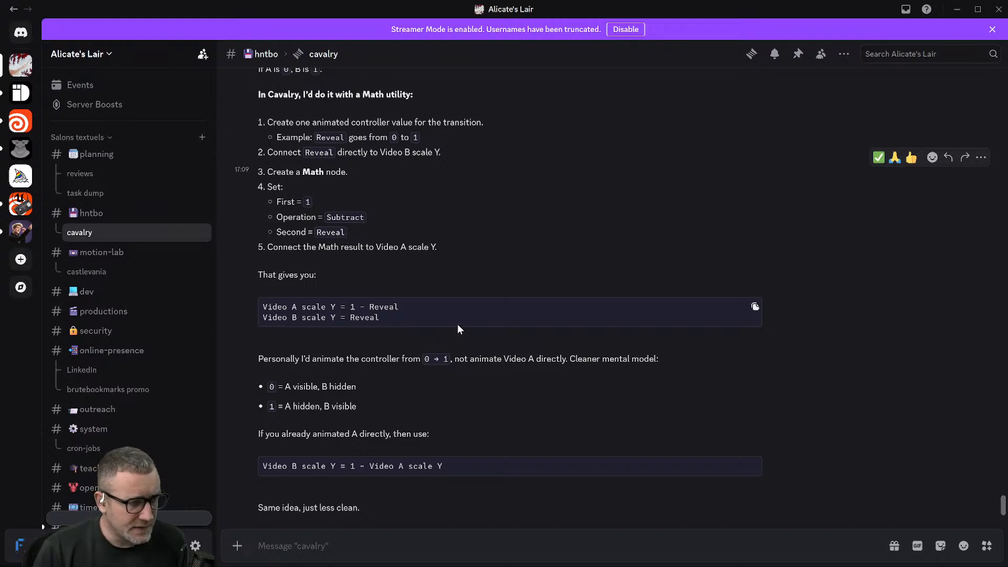
scroll(488, 313, "up", 2)
scroll(488, 312, "up", 2)
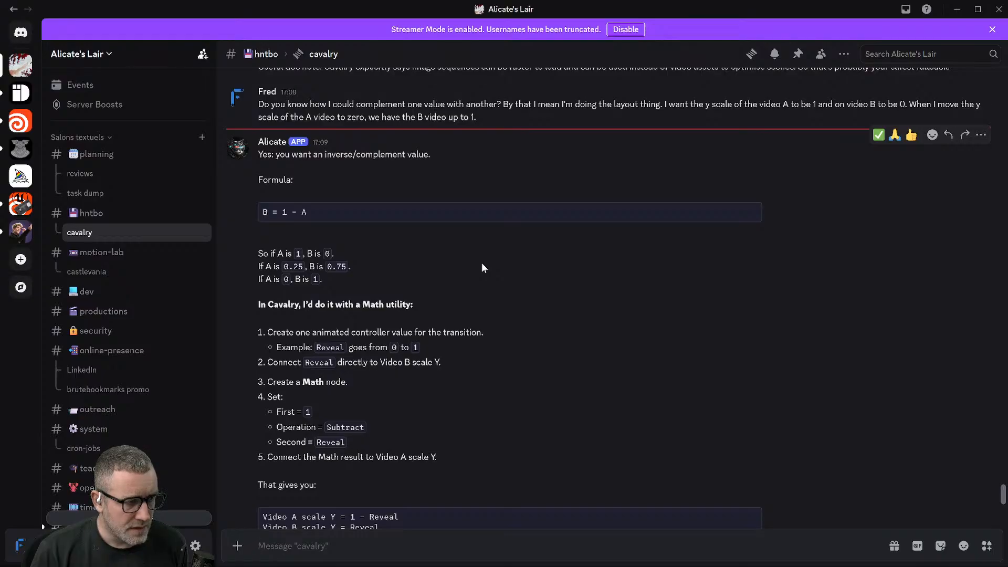
scroll(483, 268, "down", 1)
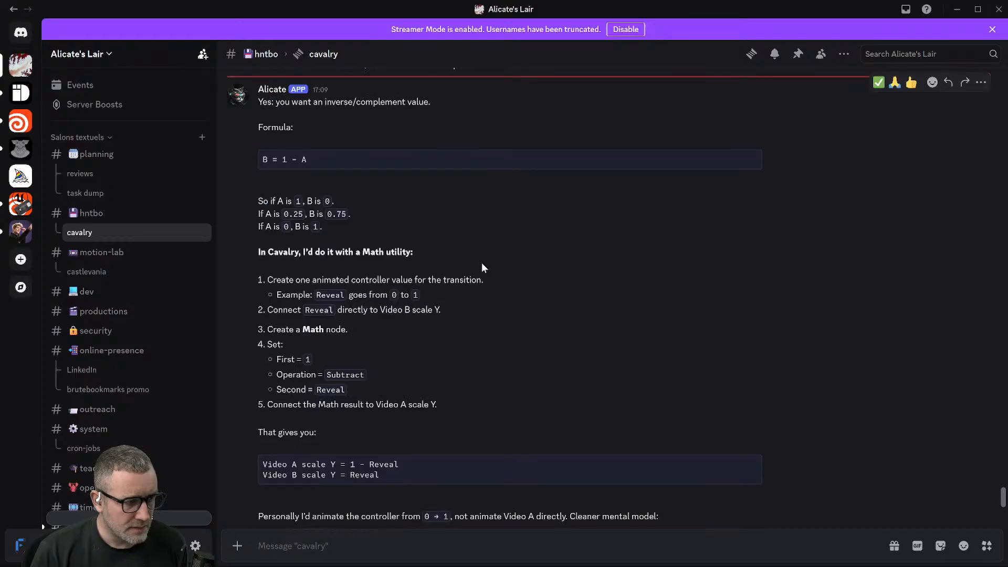
scroll(482, 268, "down", 1)
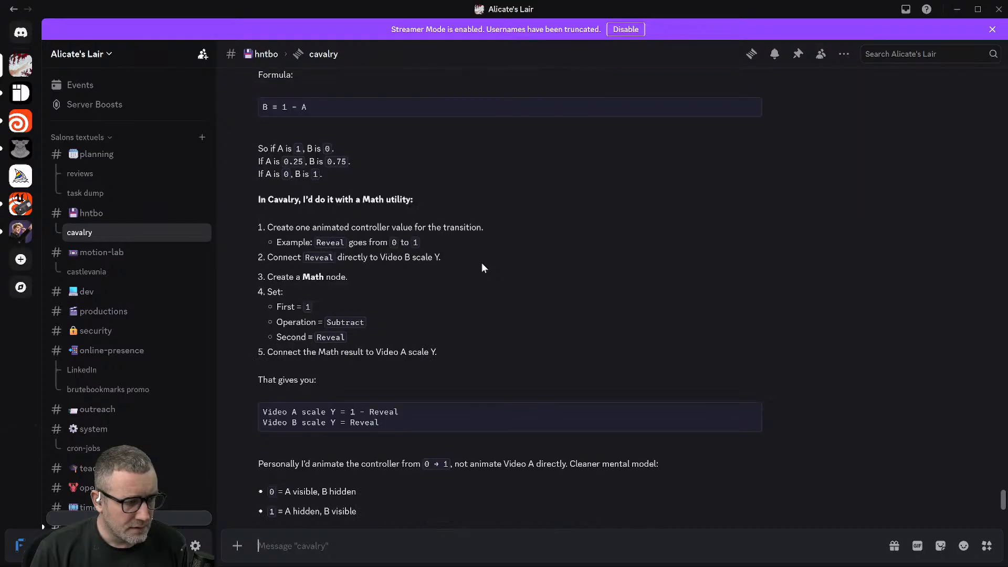
scroll(482, 268, "down", 1)
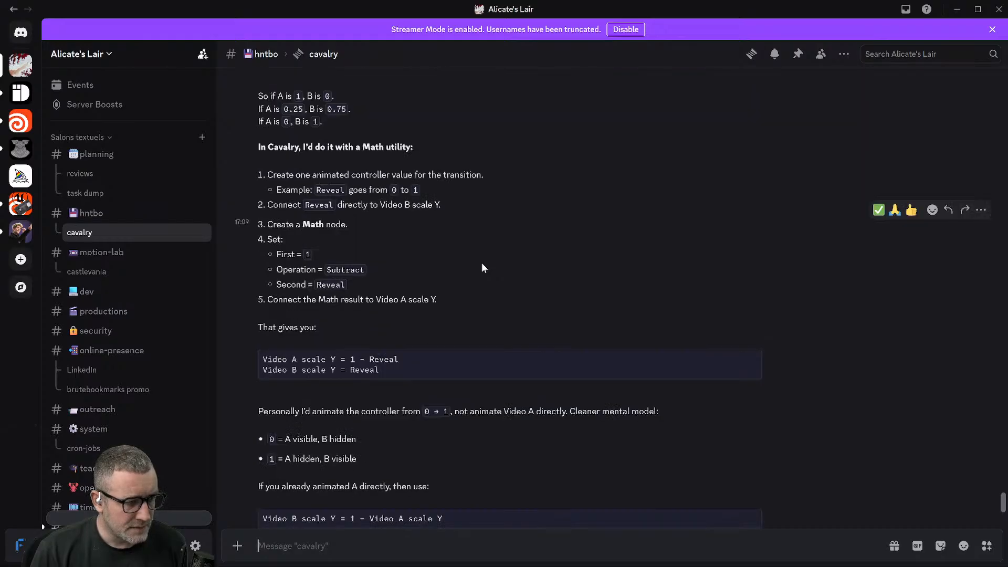
scroll(484, 268, "up", 2)
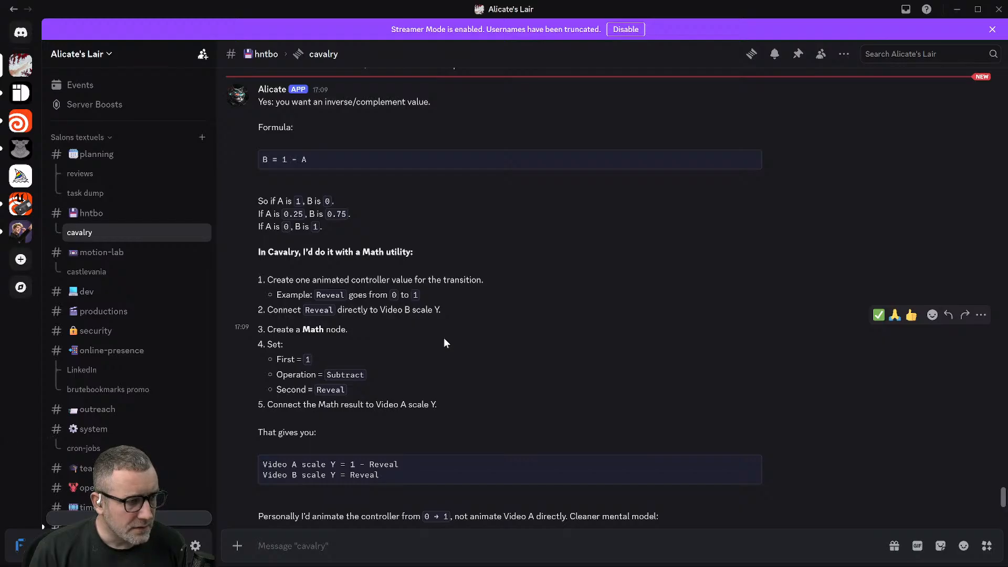
scroll(444, 342, "down", 2)
Step: Switch to Cavalry, find the Value behaviour among the available layers, and add it to the card-layout composition
key("alt+Tab")
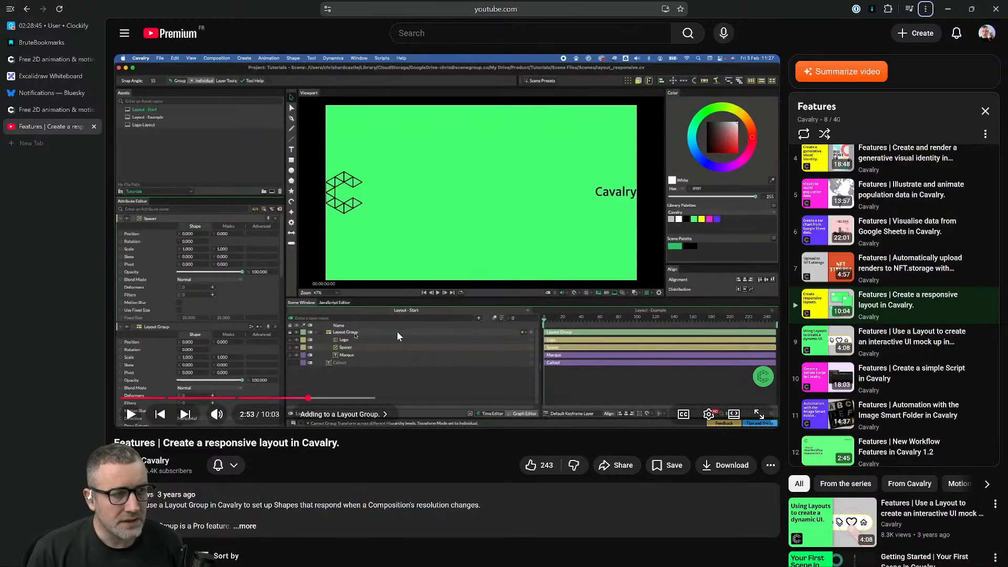
key("ctrl+super+Right")
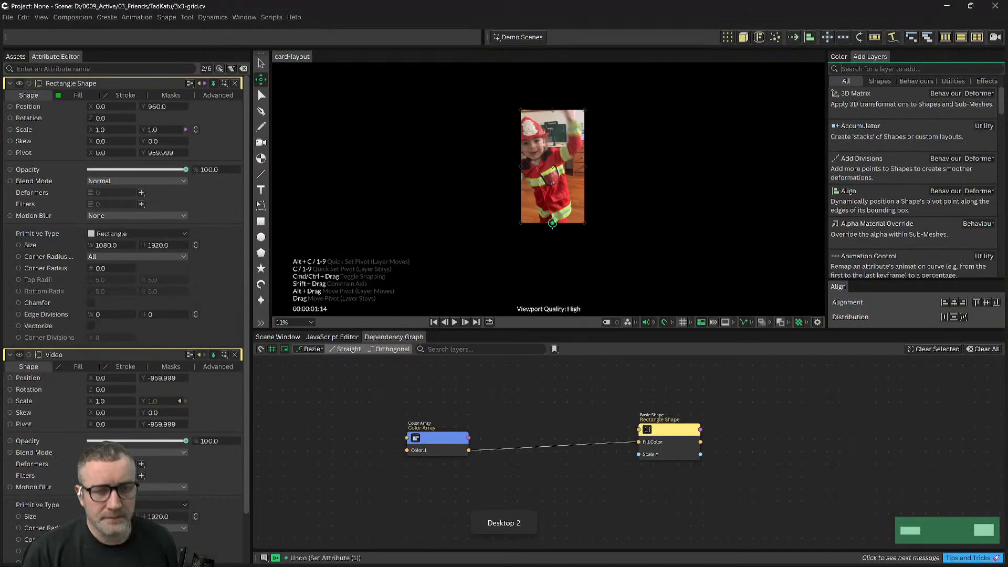
type("math")
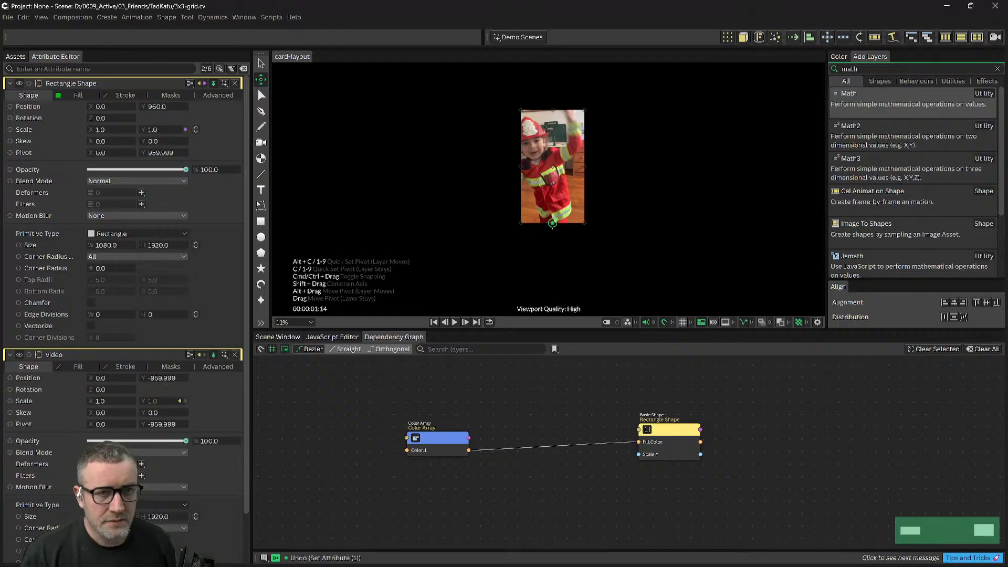
left_click_drag(871, 69, 832, 69)
type("valu")
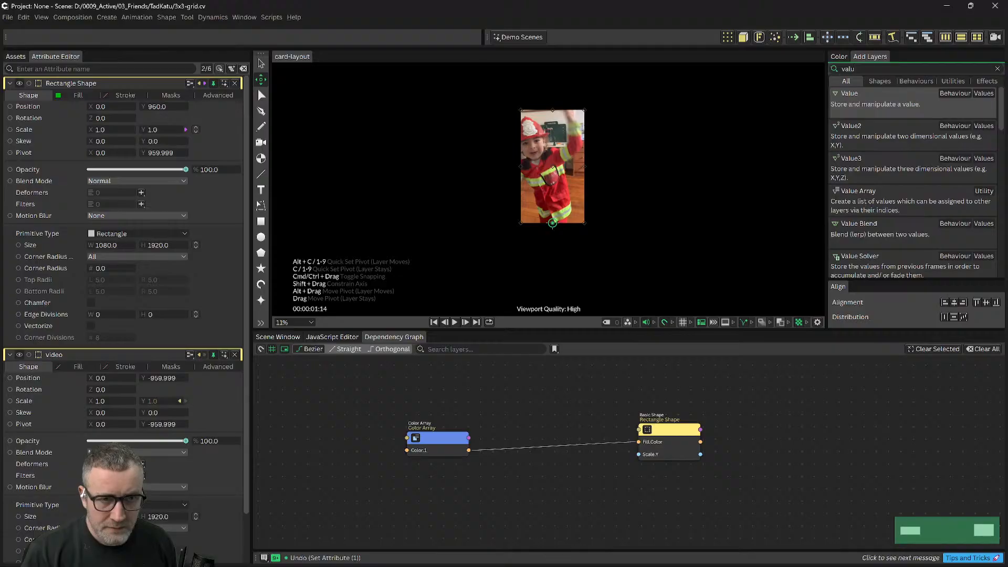
left_click(278, 338)
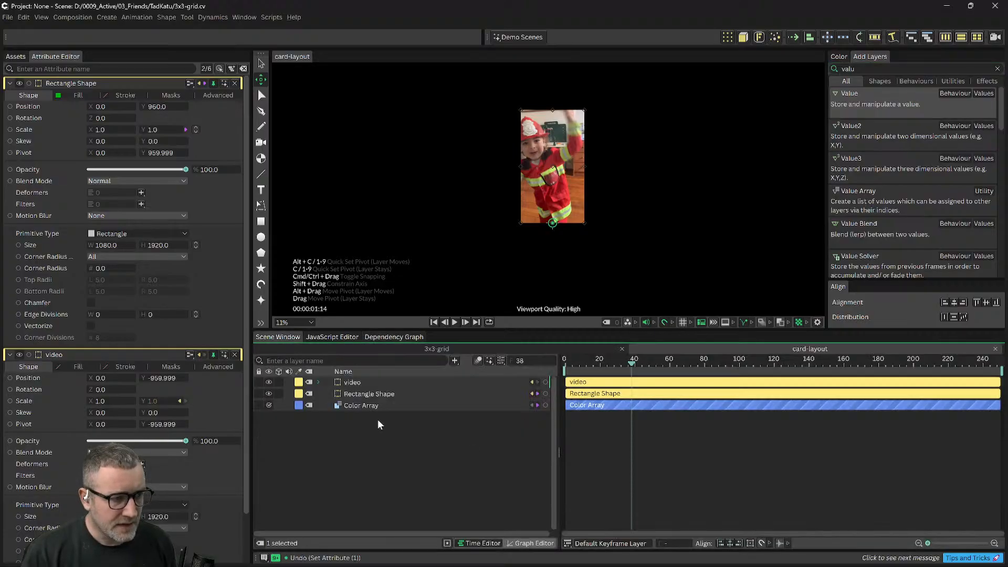
left_click_drag(865, 112, 423, 467)
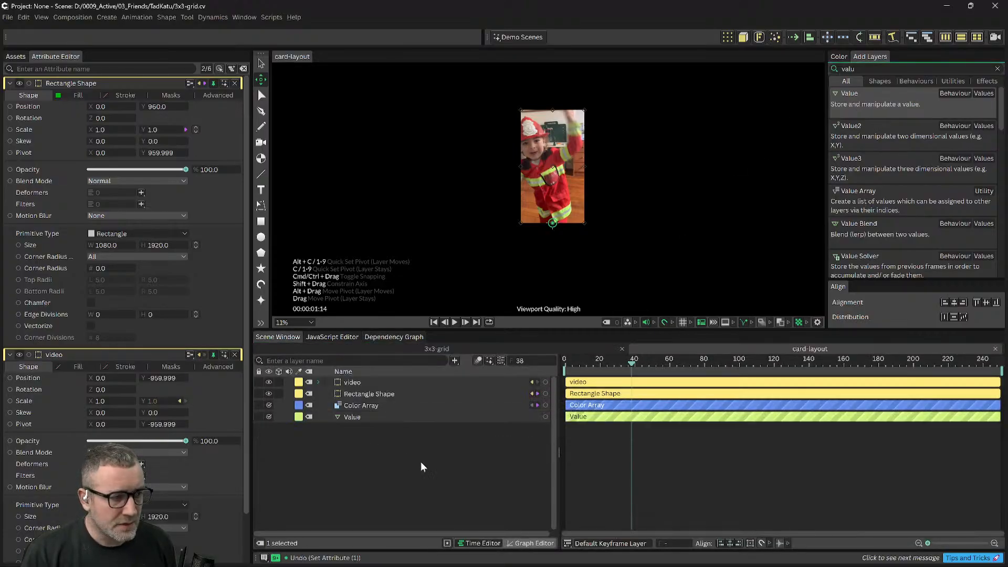
Step: Reorder the Value layer above the video layer in card-layout and load its attributes for editing
left_click_drag(351, 419, 356, 384)
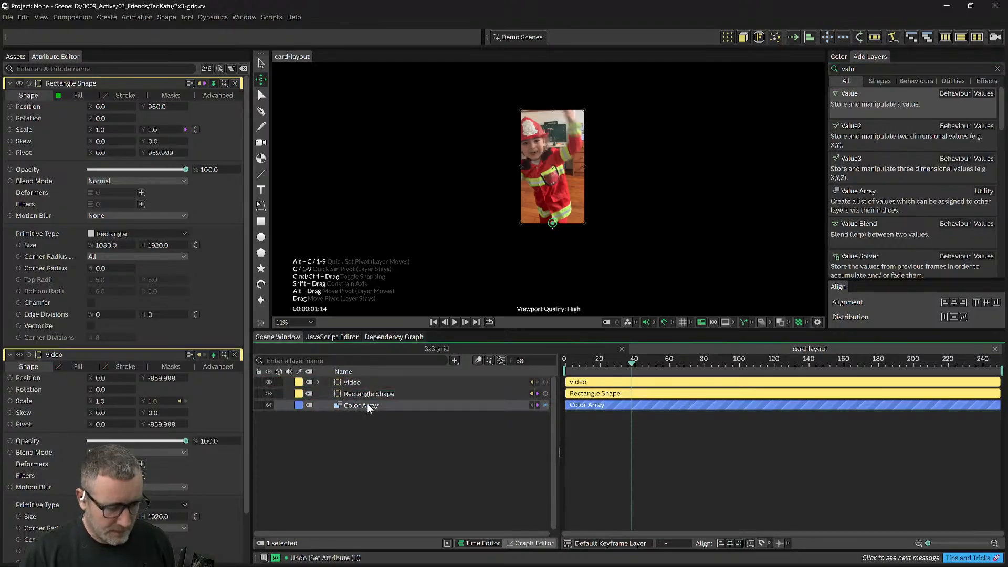
key("ctrl+z")
left_click_drag(351, 419, 364, 382)
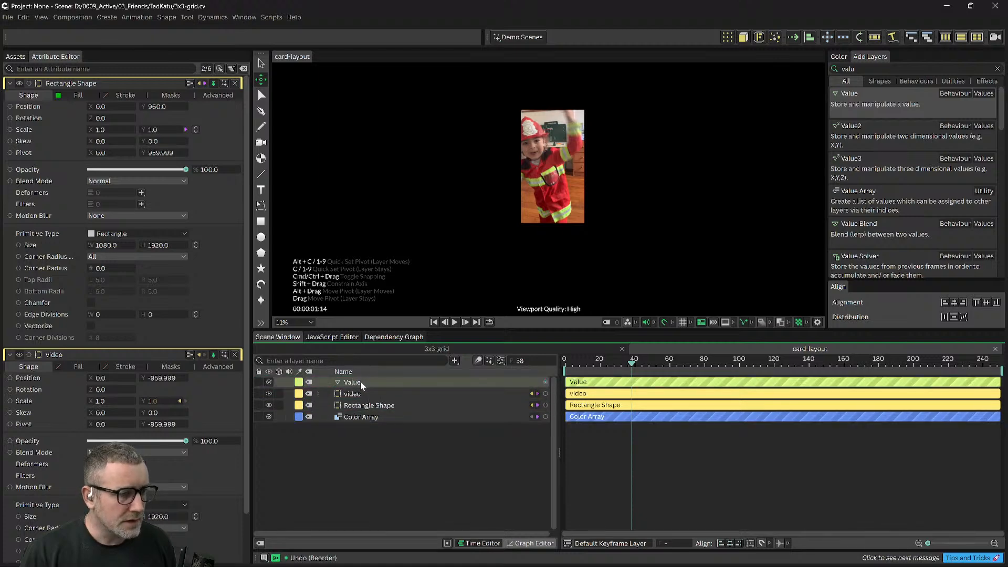
left_click(366, 386)
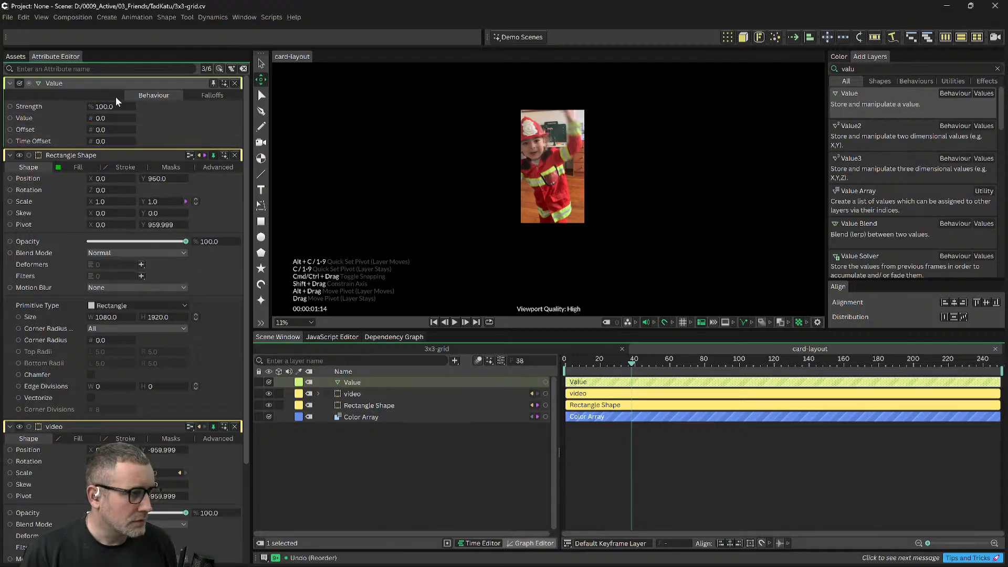
left_click(362, 477)
Step: Add a Math utility to the card-layout composition and set its operation to Subtract
left_click_drag(868, 70, 772, 66)
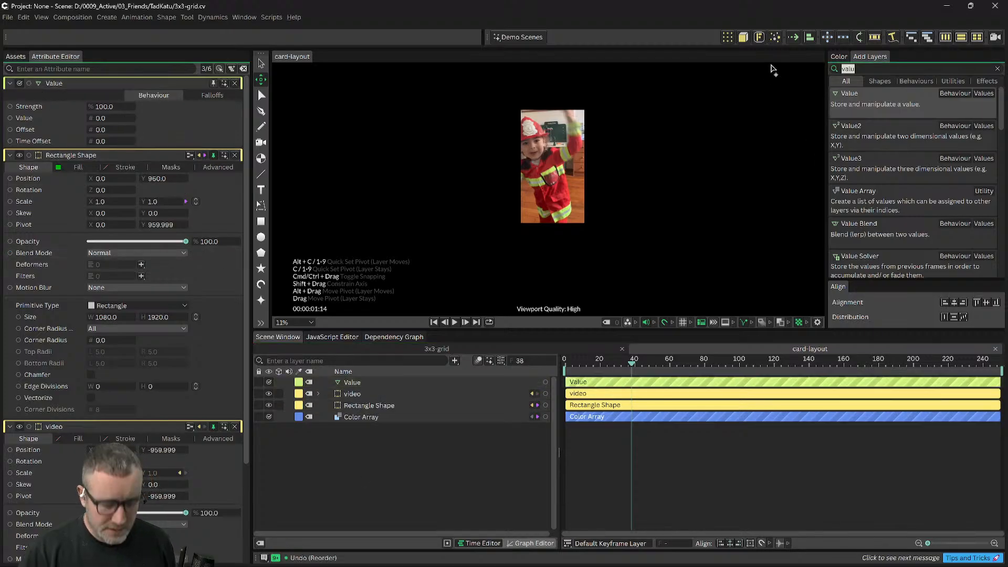
type("math")
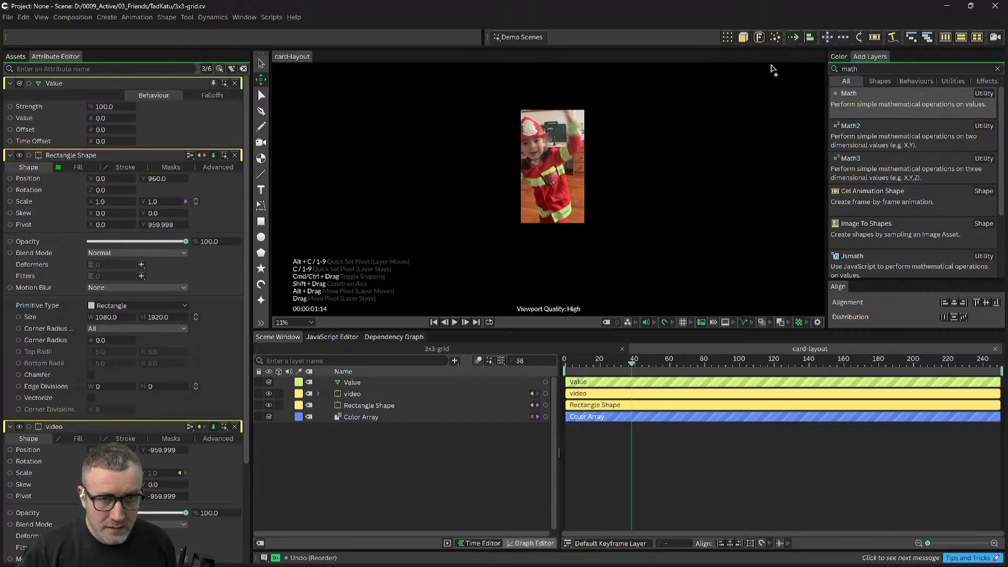
key("Return")
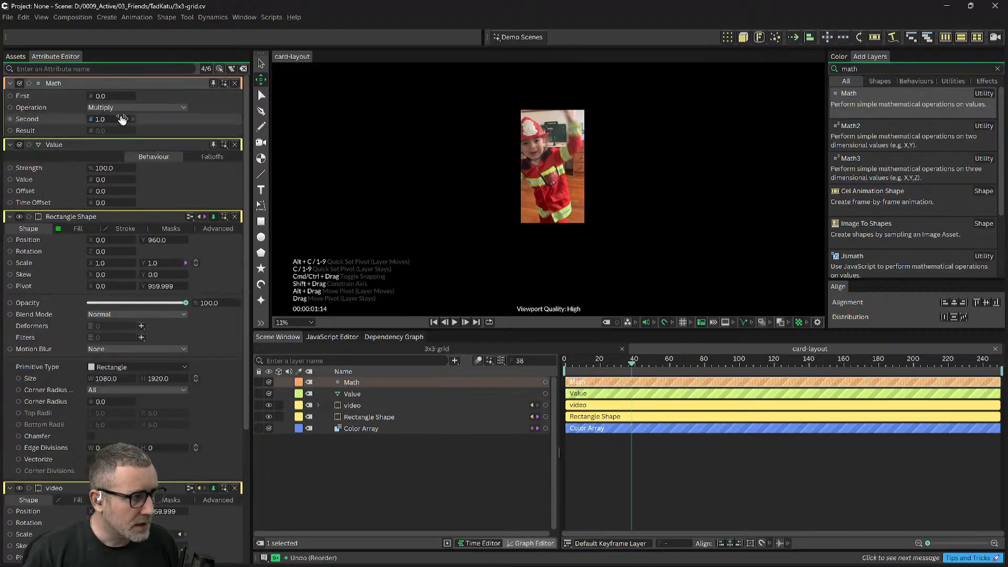
left_click(127, 107)
left_click(127, 97)
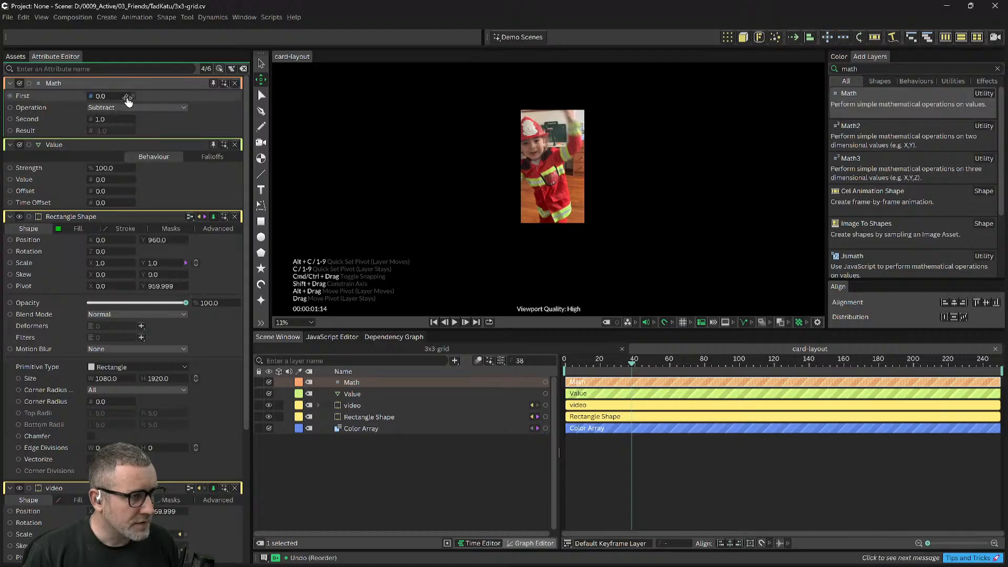
left_click(336, 472)
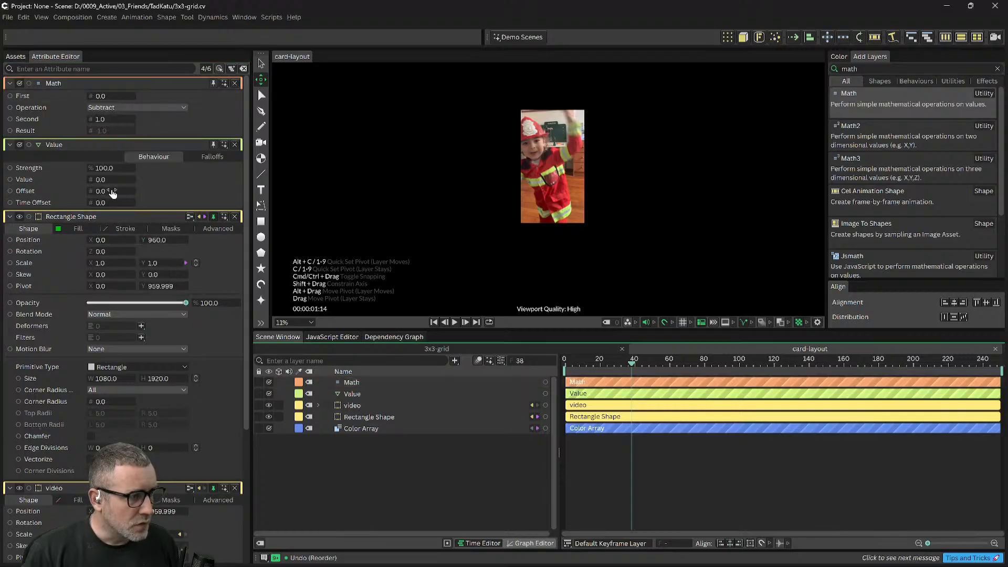
Step: Set the Value layer's Value attribute to 1
left_click(11, 179)
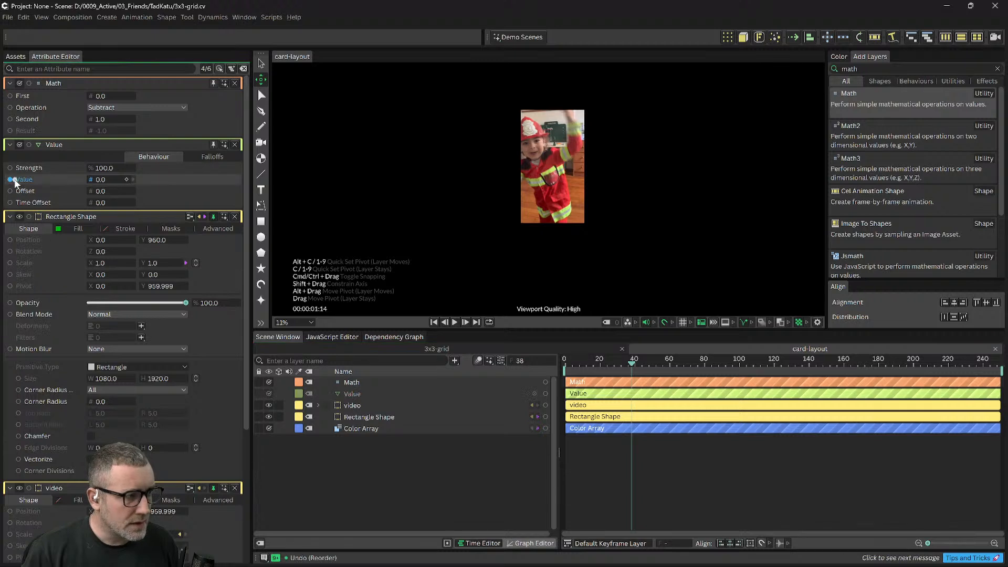
left_click_drag(15, 180, 16, 180)
double_click(99, 180)
type("1")
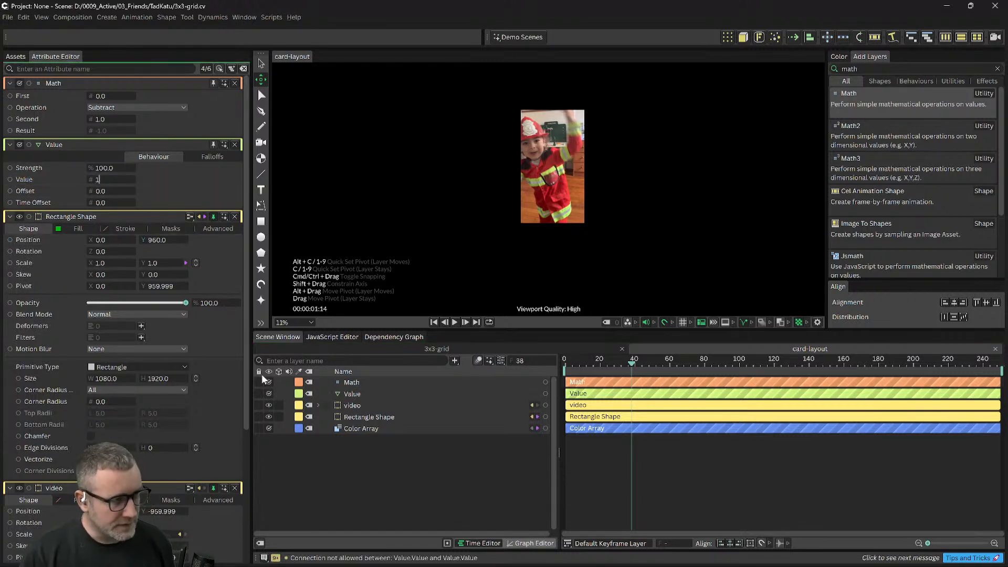
left_click(264, 379)
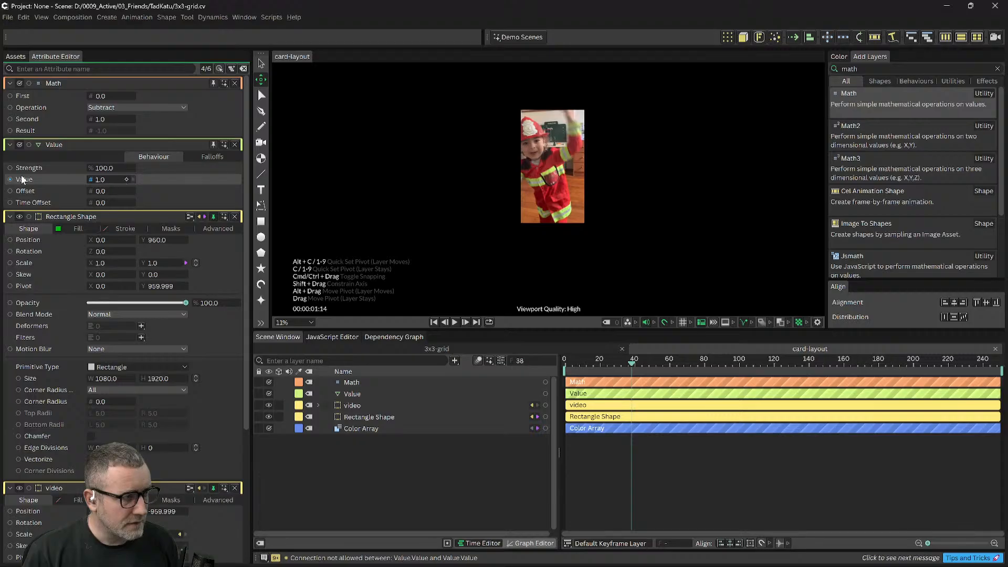
Step: Disconnect the rectangle's Y scale from the video's Y scale and connect the Value layer's Value attribute to it instead
left_click_drag(10, 179, 223, 520)
scroll(210, 498, "down", 4)
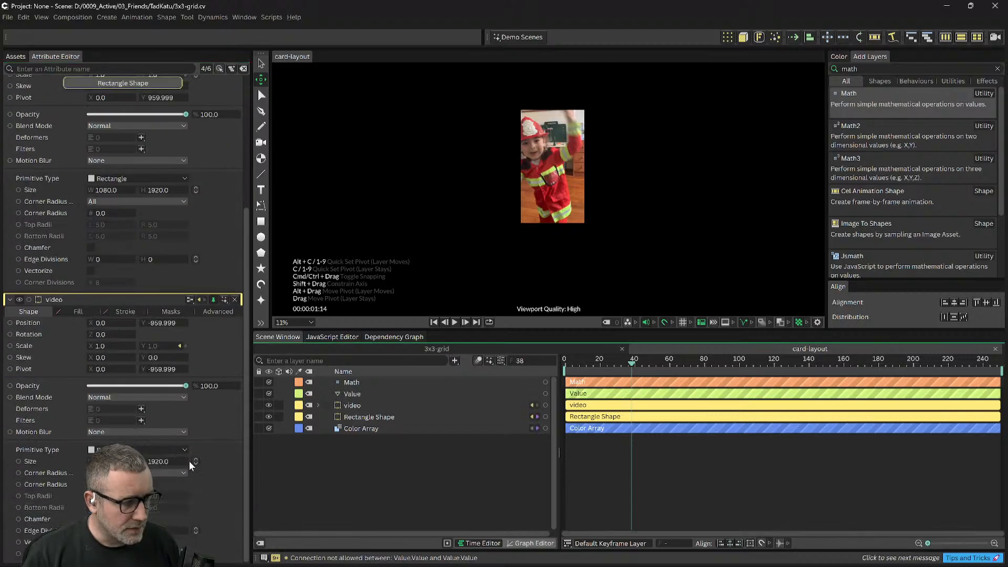
left_click(179, 345)
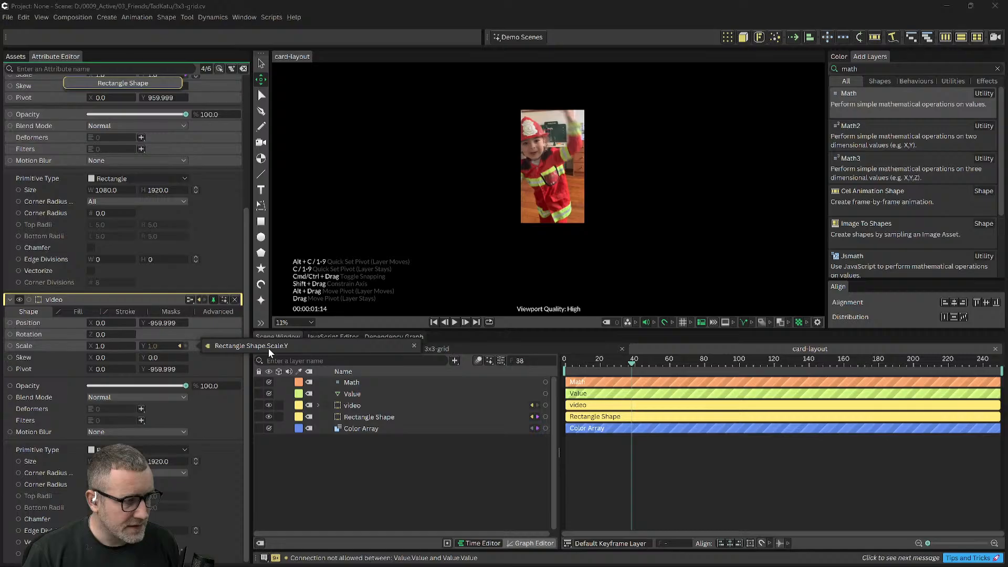
left_click(414, 345)
scroll(208, 349, "up", 4)
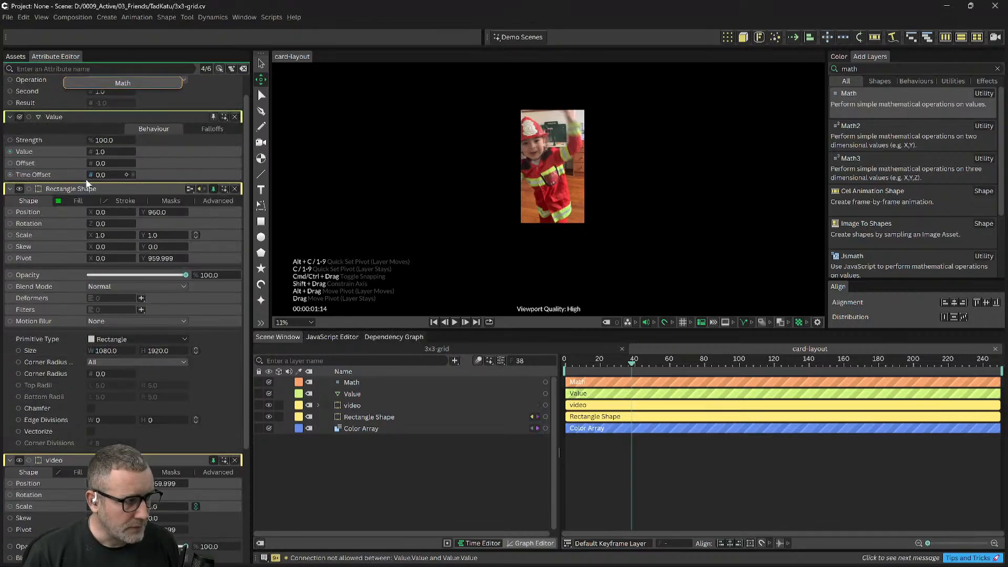
left_click_drag(10, 151, 154, 512)
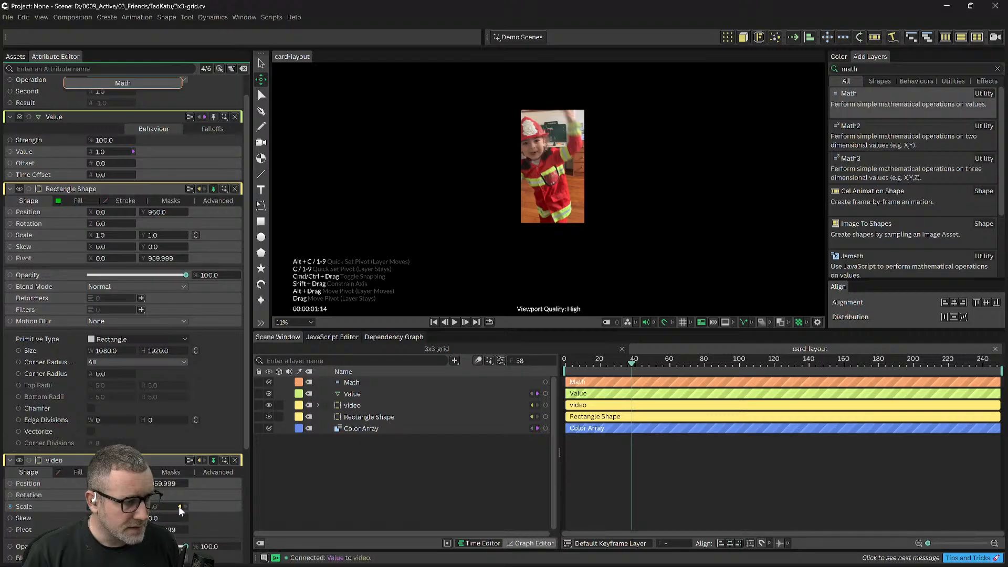
Step: Test the link to the video's Y scale by setting the Value layer's Value to 0.7, and restore it to 1
left_click_drag(102, 154, 100, 157)
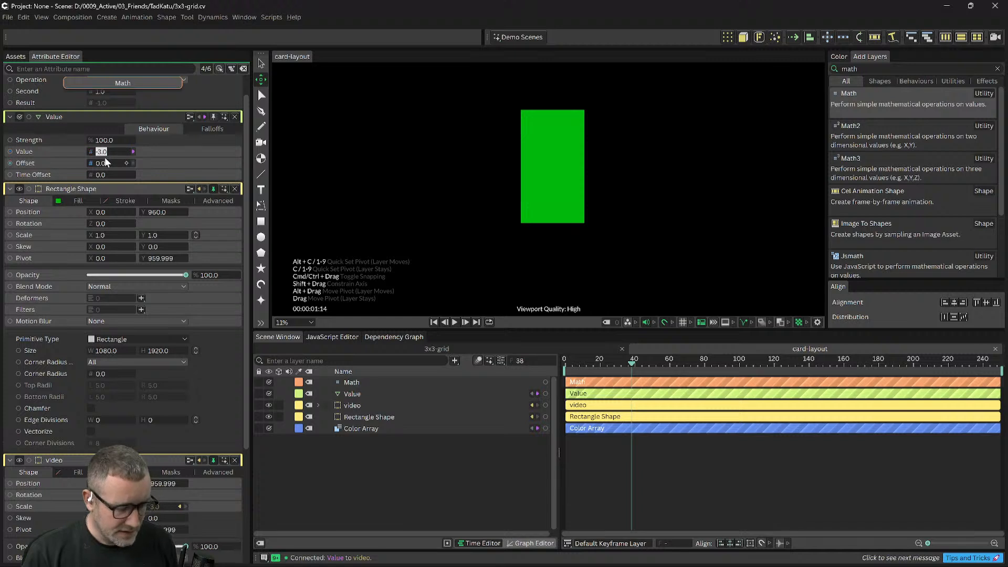
key("BackSpace")
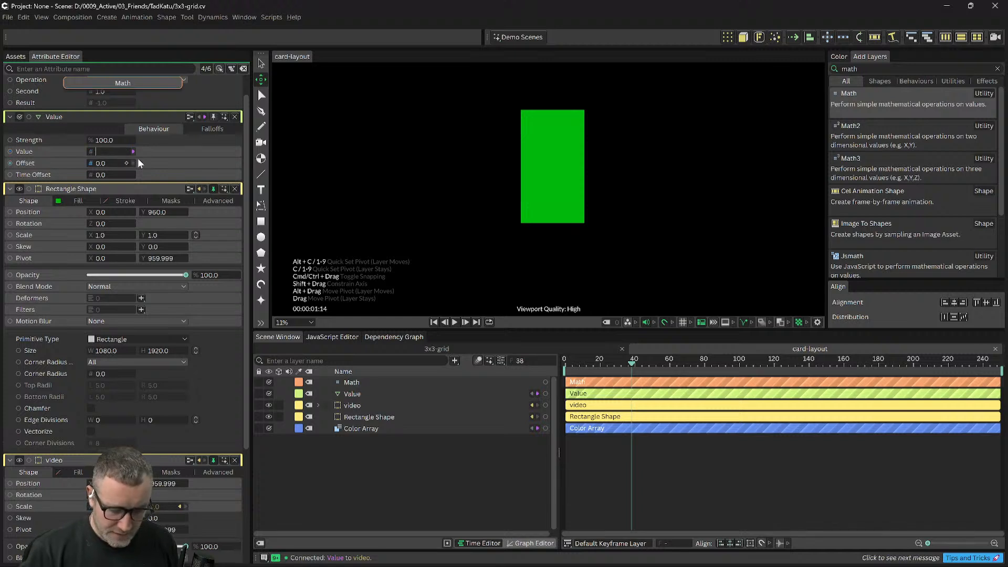
type(".7")
key("Return")
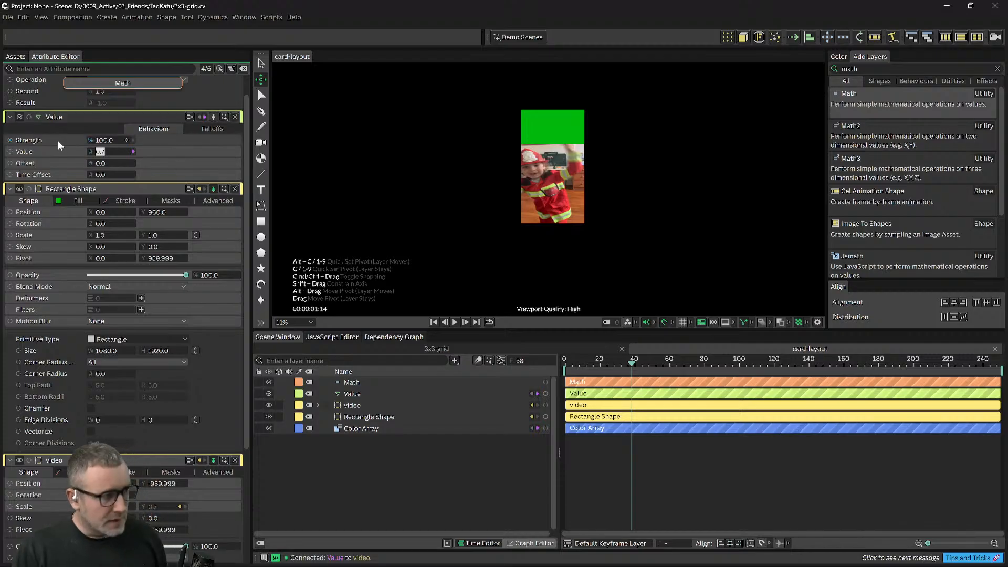
type("1")
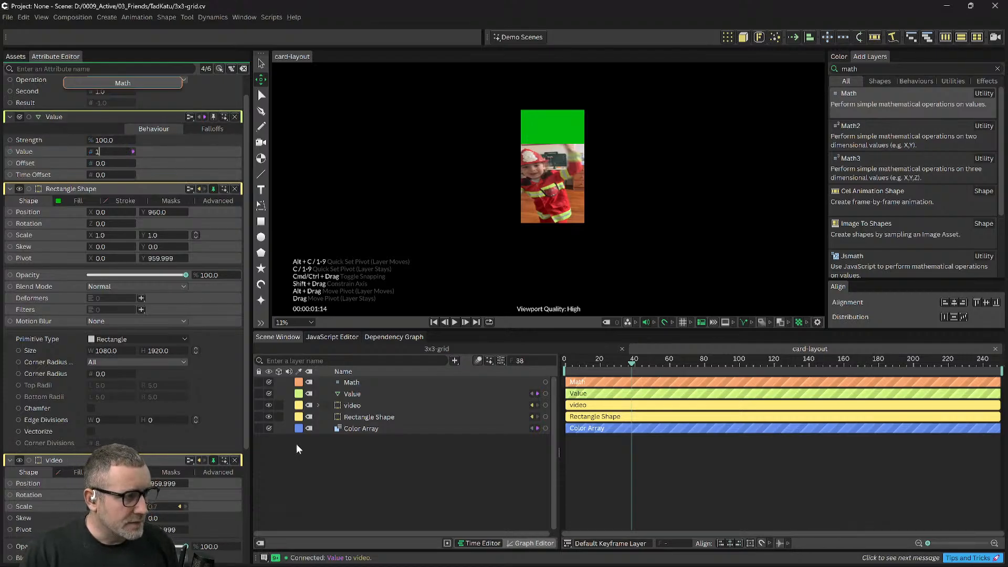
left_click(339, 462)
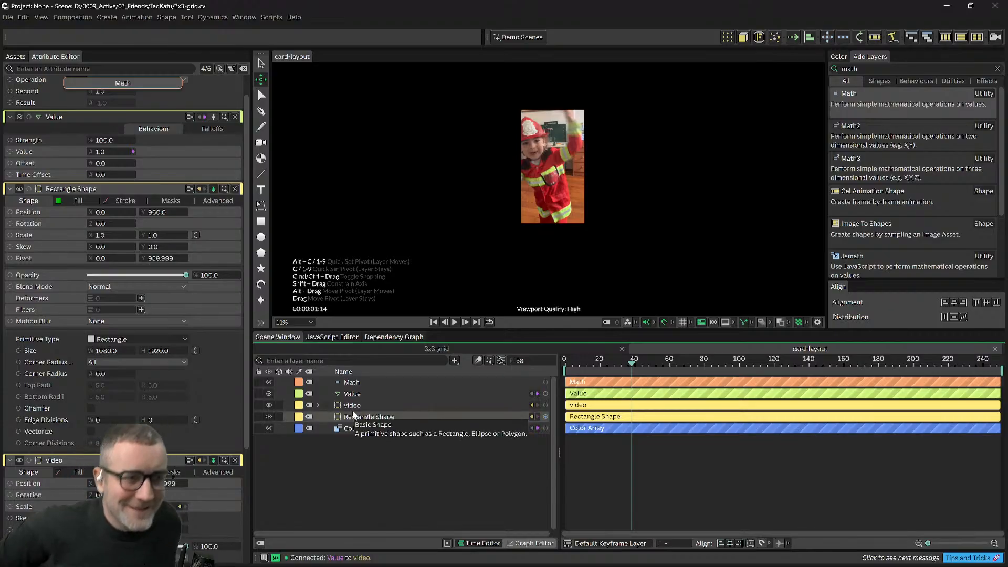
Step: Set the Math utility's First attribute to 1
scroll(142, 144, "up", 1)
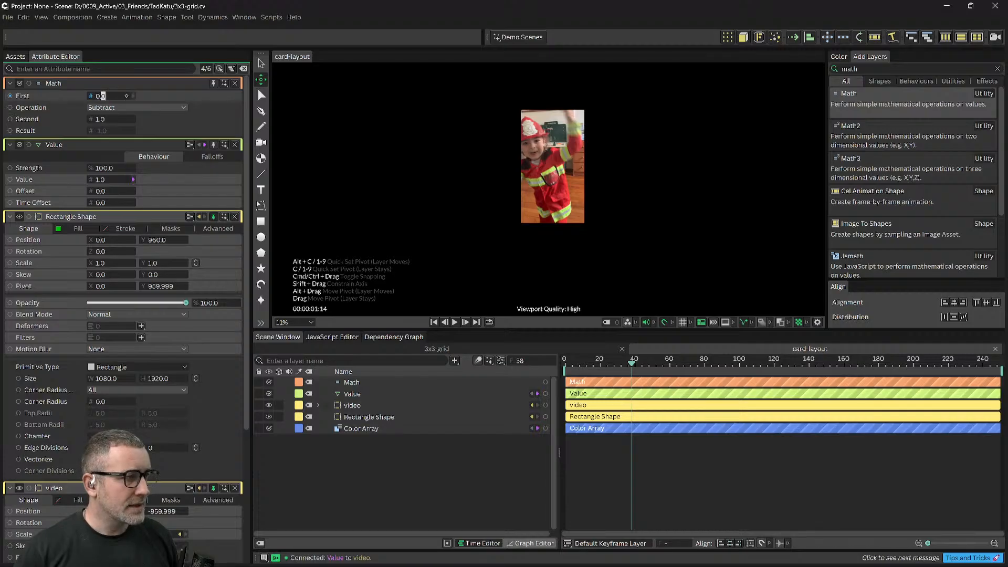
double_click(97, 98)
type("1")
left_click(172, 80)
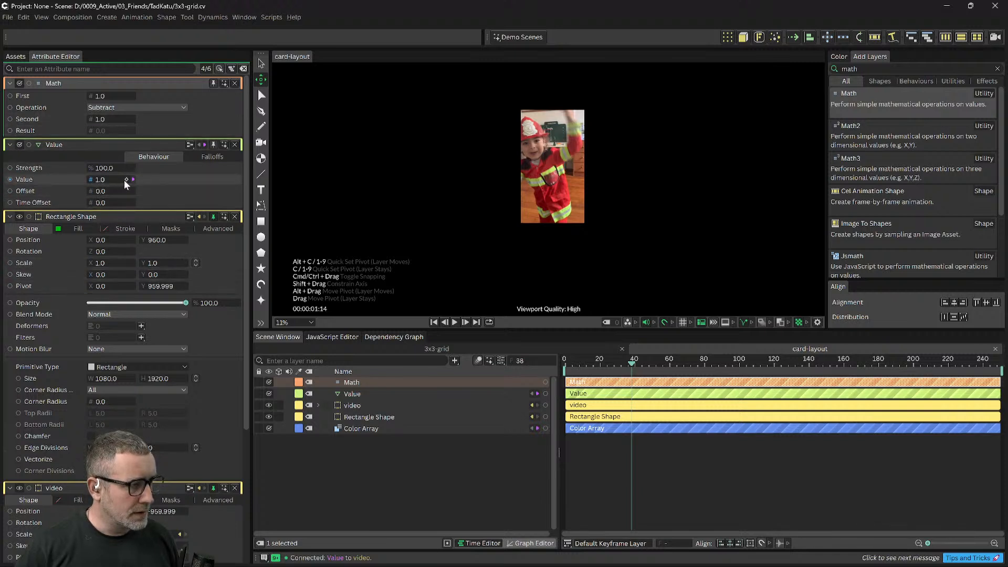
Step: Connect the Value layer's Value attribute to the Math utility's Second attribute and set the Value to 0.7
left_click_drag(10, 179, 100, 120)
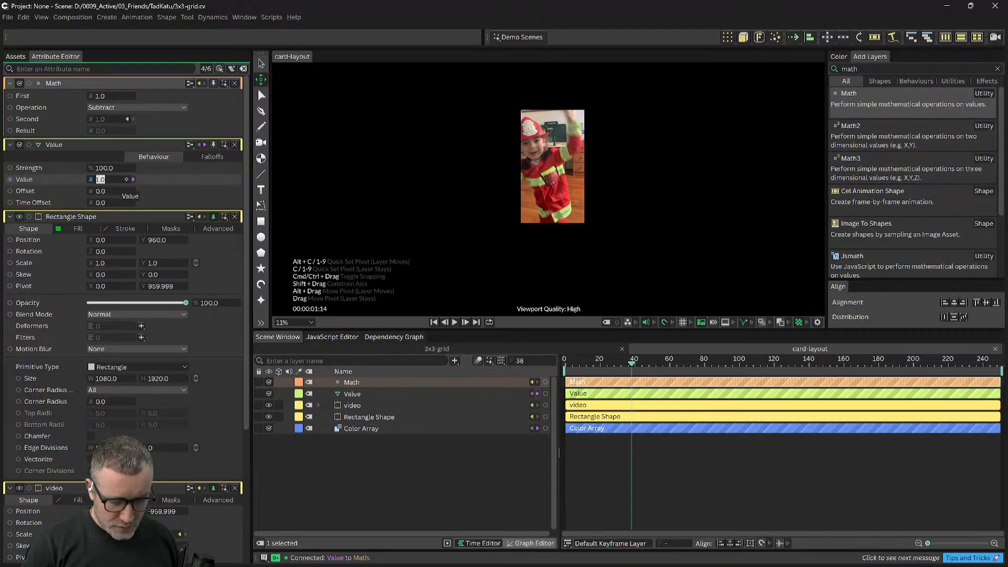
type(".7")
key("Return")
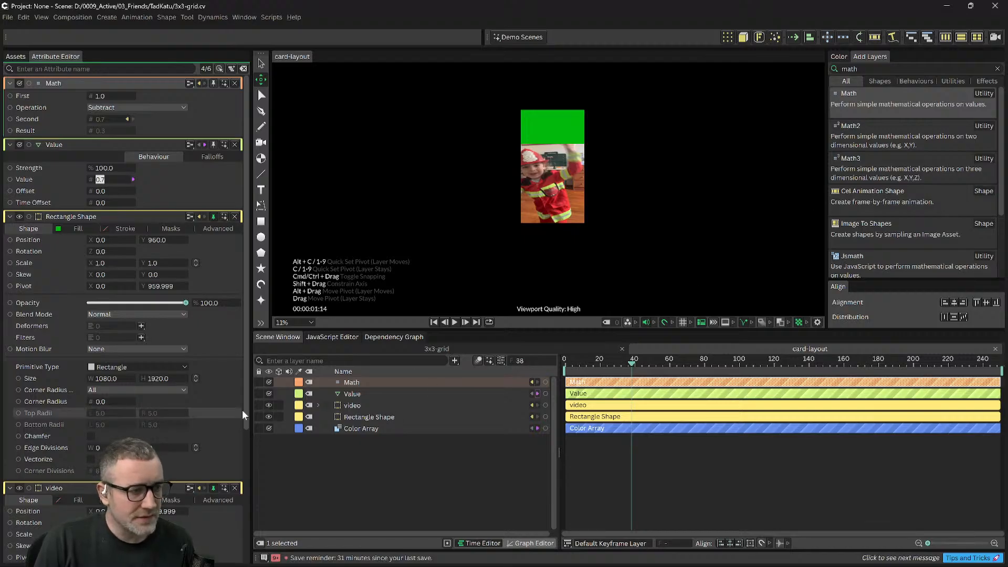
Step: Connect the Math utility's Result to the Rectangle Shape's Y scale
left_click(357, 398)
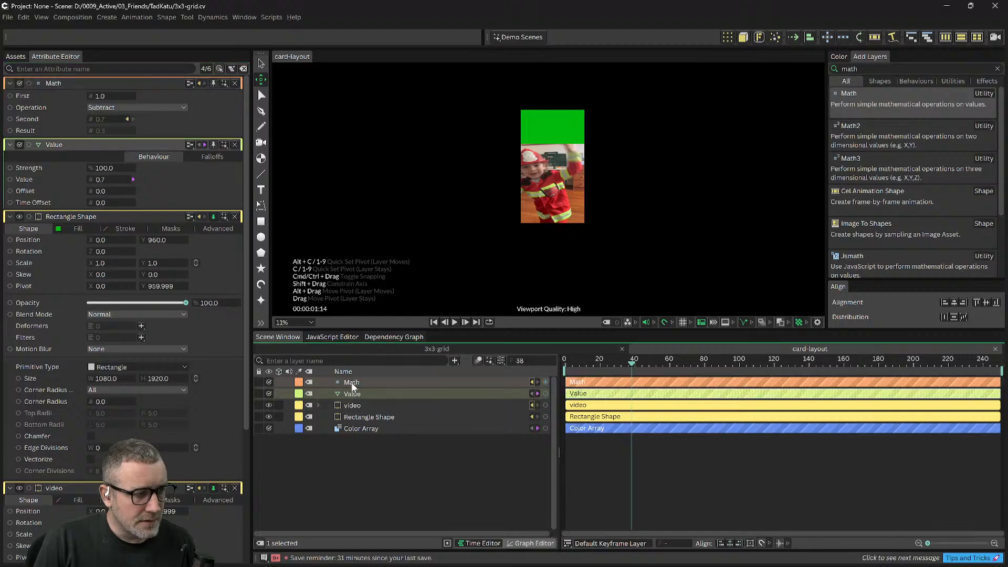
left_click(351, 383)
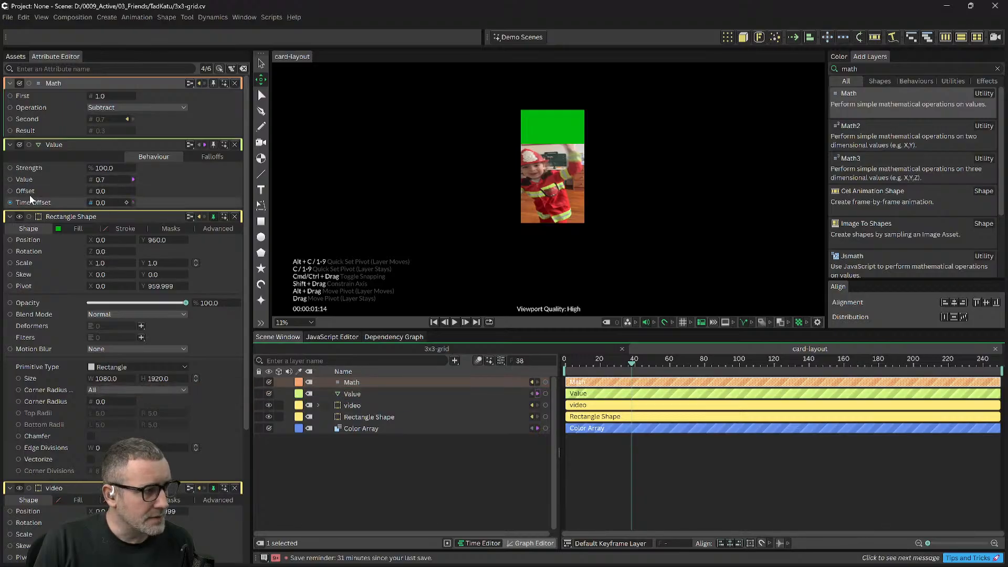
left_click_drag(10, 130, 156, 266)
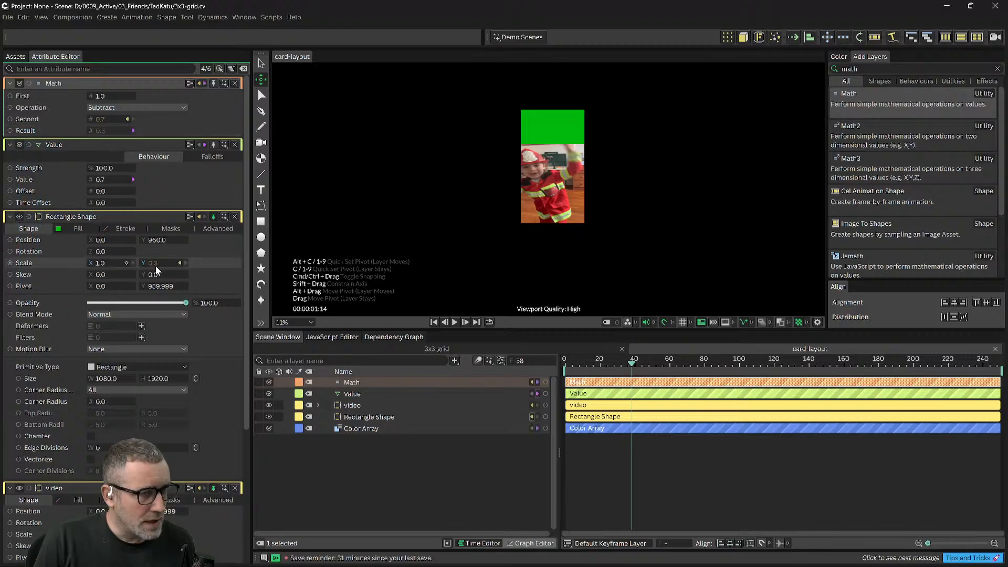
left_click(349, 457)
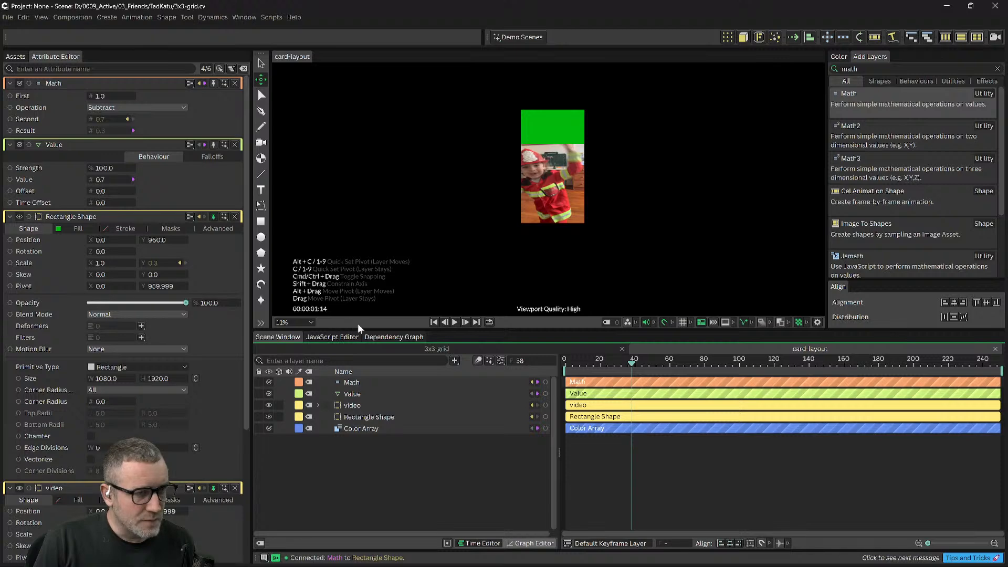
Step: Add a Checkerboard Shader to the Rectangle Shape's fill
left_click(78, 228)
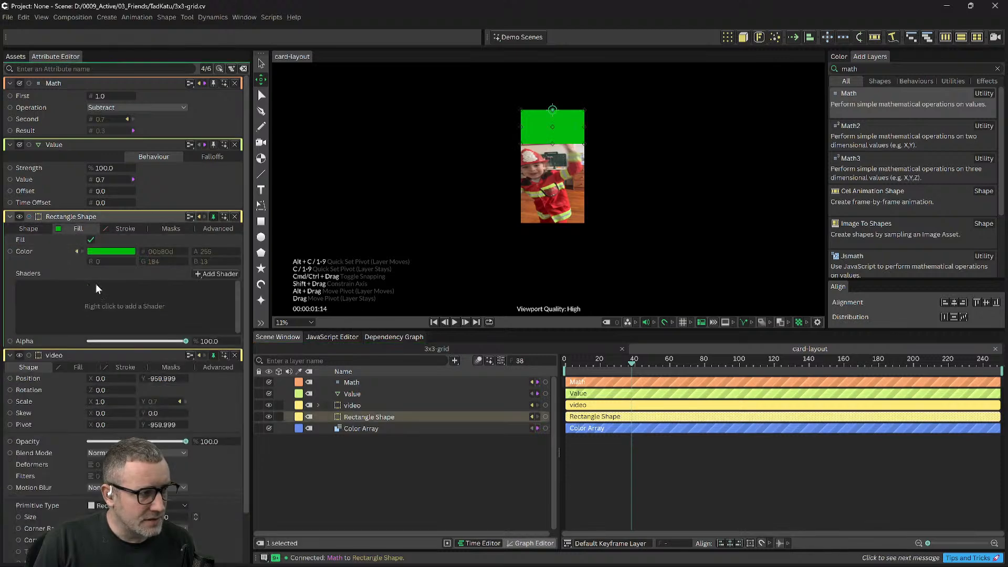
left_click(210, 274)
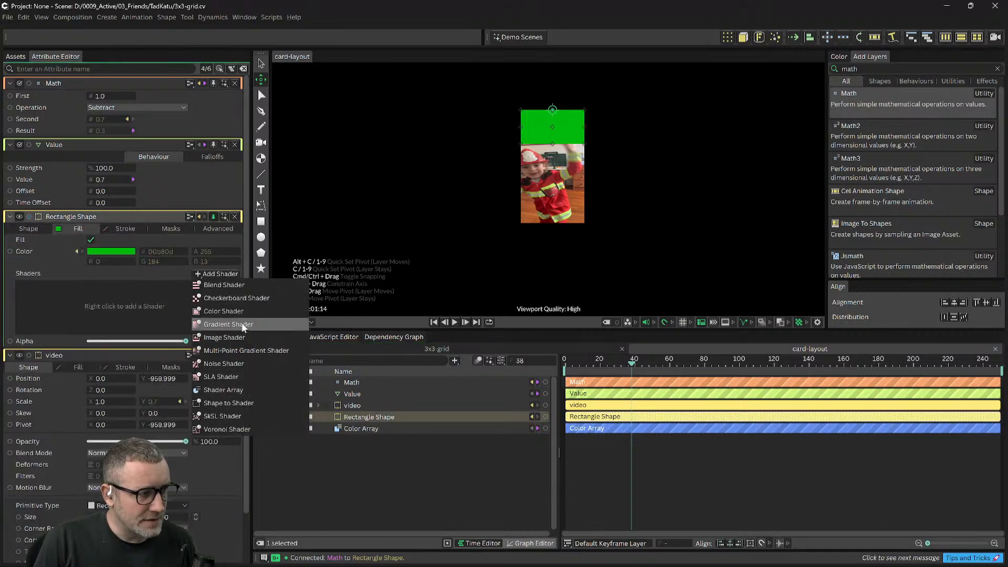
left_click(195, 300)
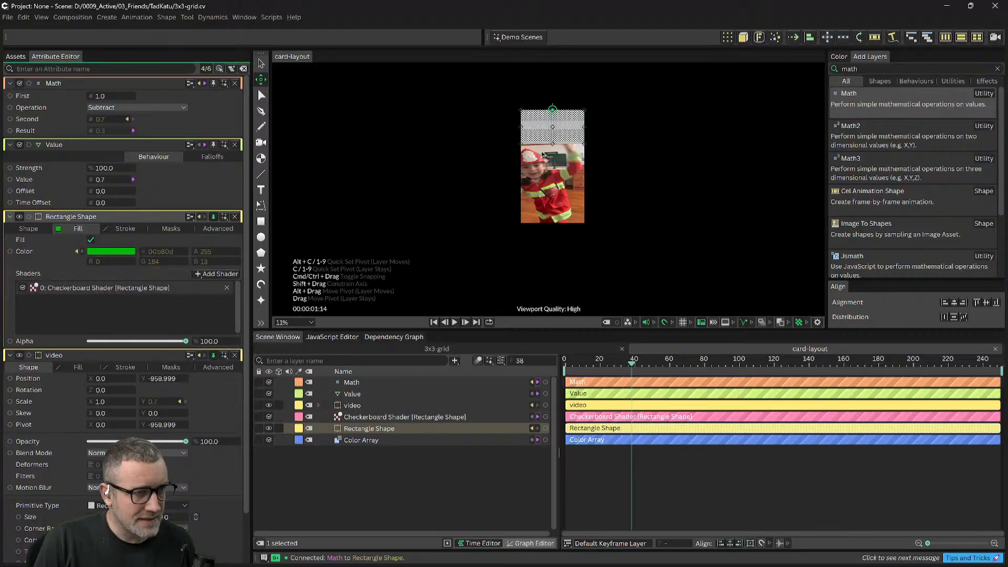
Step: Set the Checkerboard Shader's blend mode to Plus and lower its alpha to about 48
left_click(111, 289)
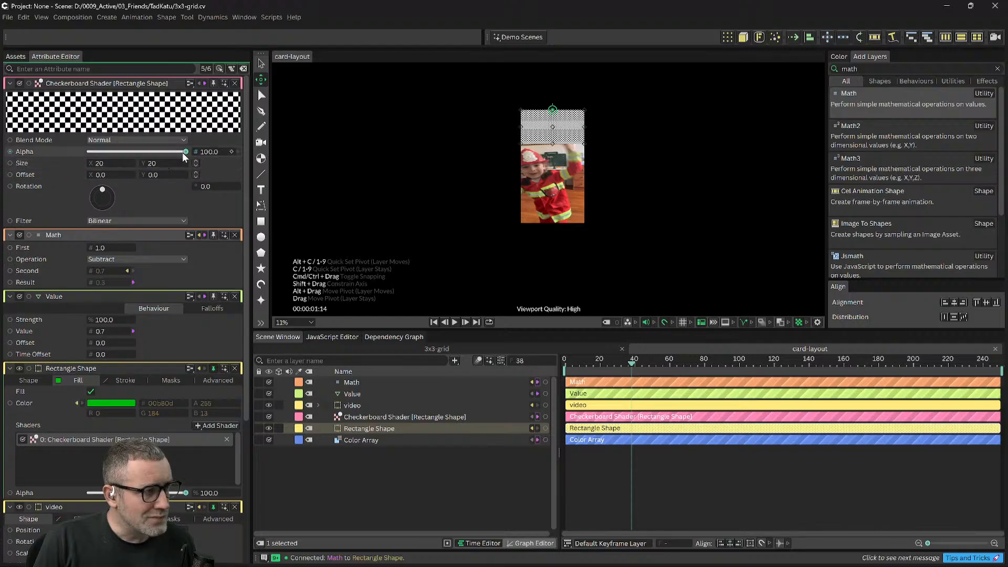
left_click(145, 140)
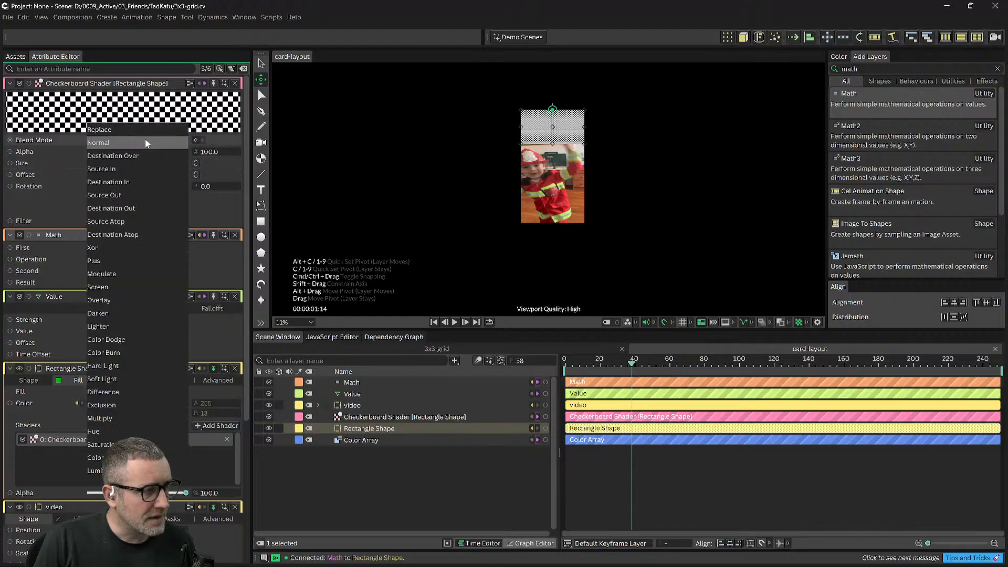
left_click(106, 263)
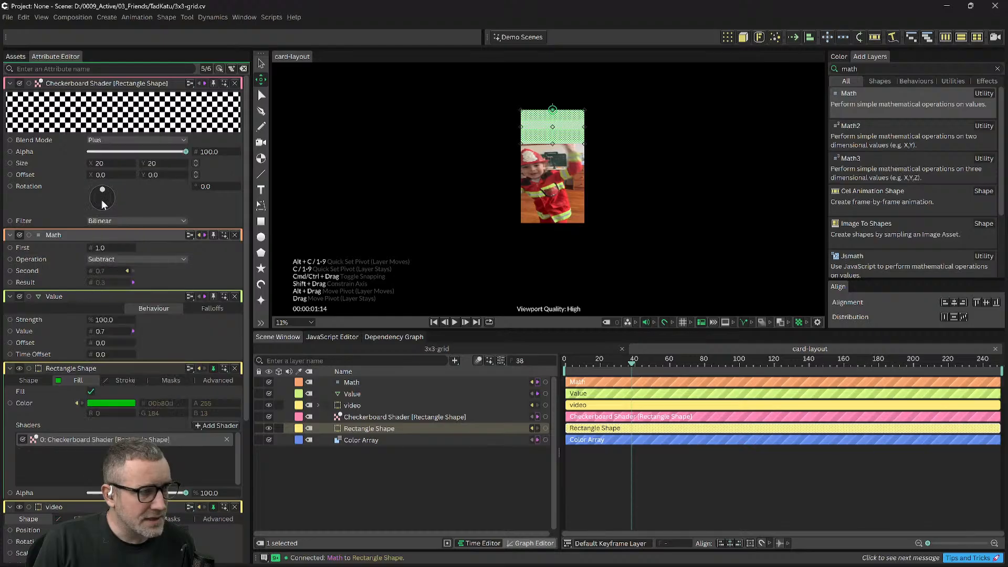
scroll(554, 138, "up", 4)
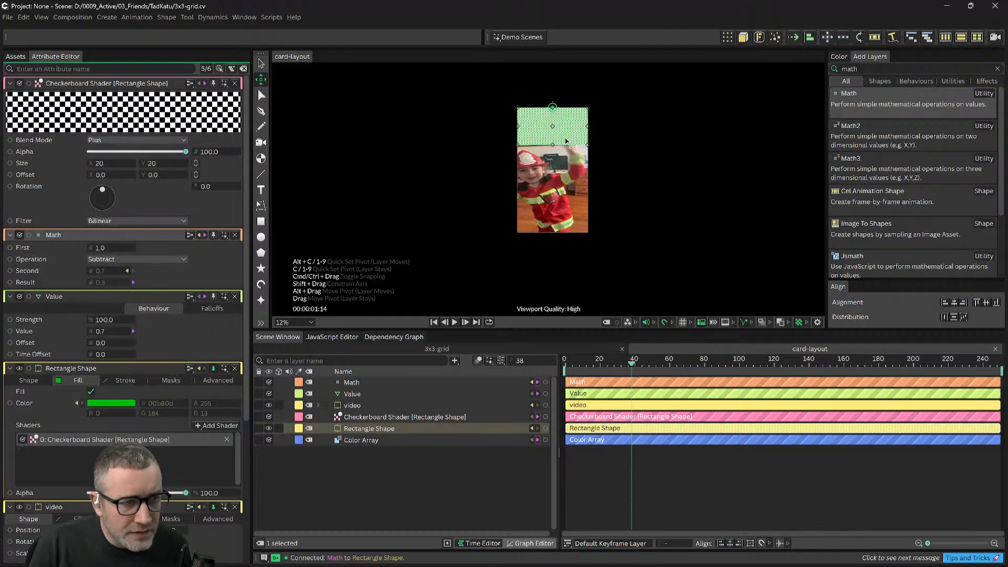
scroll(554, 138, "up", 6)
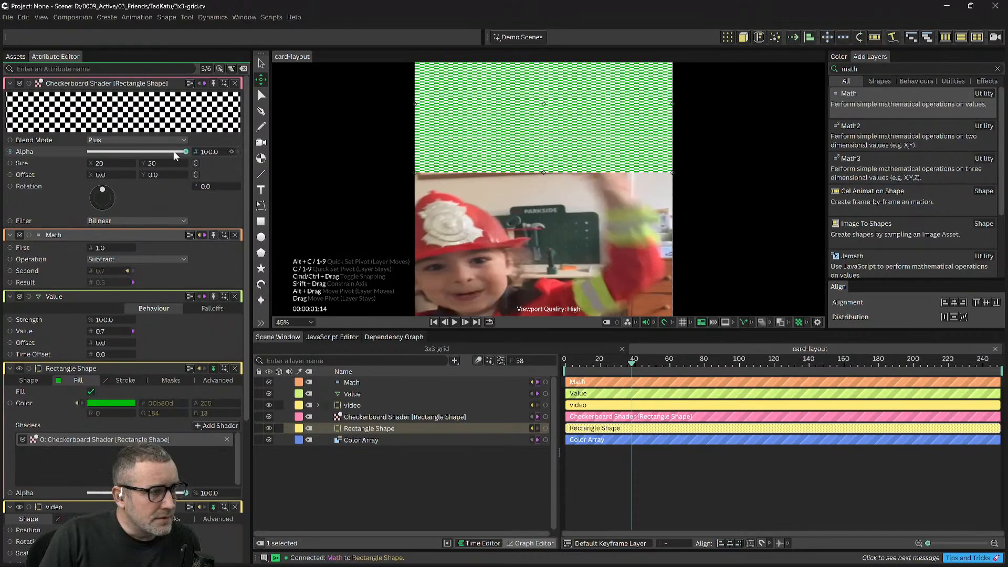
left_click_drag(173, 151, 136, 154)
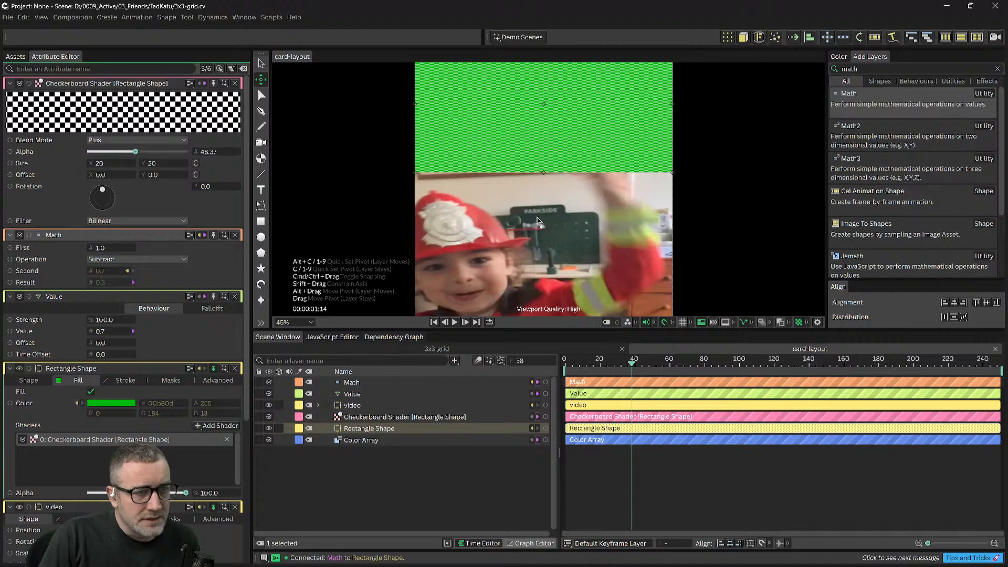
Step: Return the playhead to frame 0 and reorder the Value layer above the Math layer
scroll(667, 201, "down", 1)
left_click_drag(704, 222, 733, 174)
left_click_drag(617, 358, 553, 369)
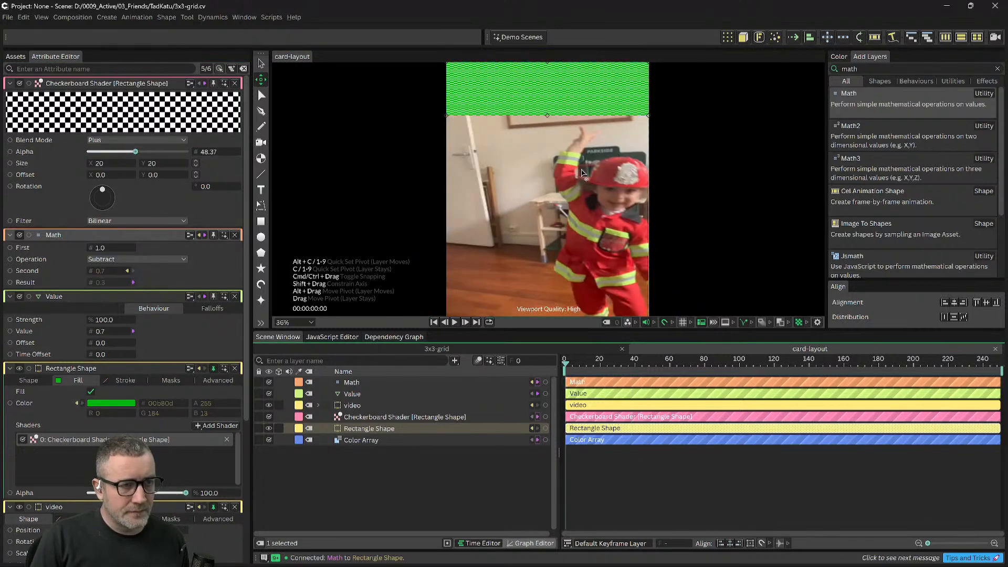
scroll(708, 217, "down", 2)
left_click_drag(706, 212, 674, 211)
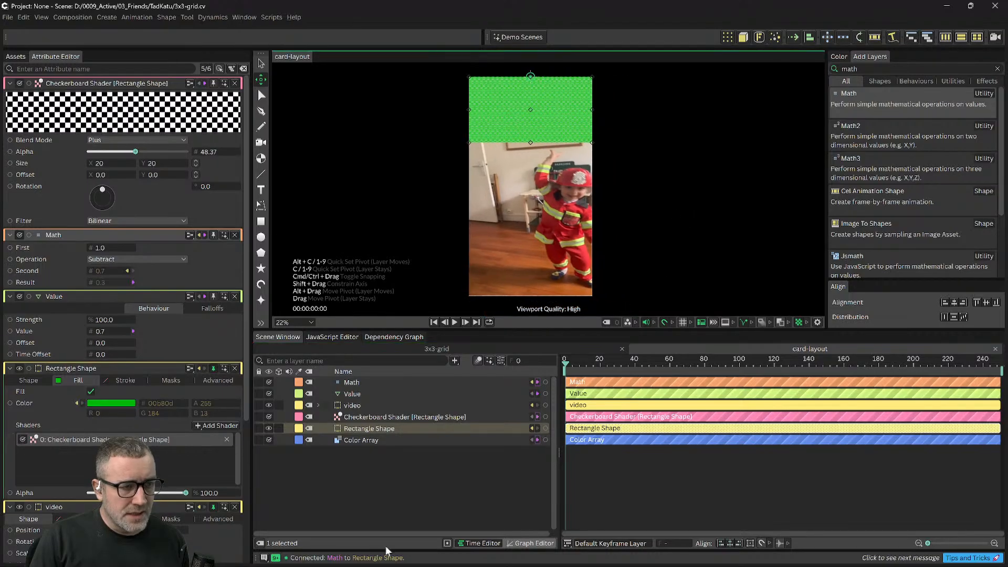
left_click(355, 383)
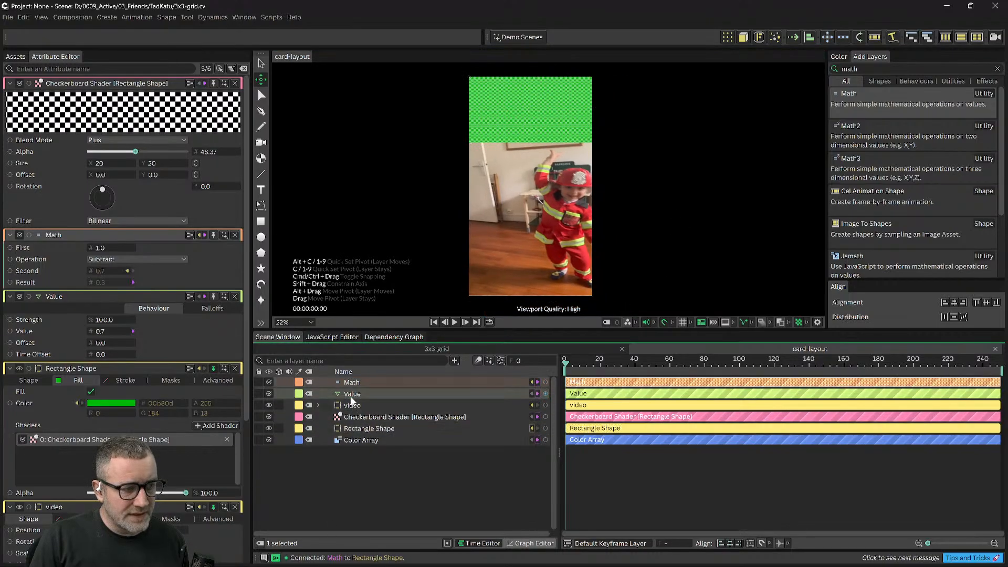
left_click_drag(352, 394, 349, 376)
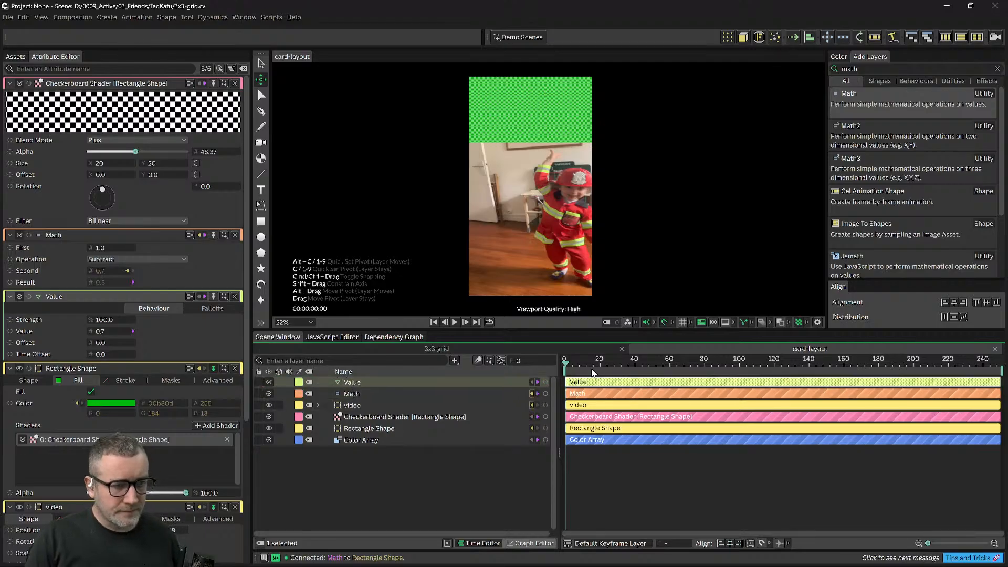
Step: Add a keyframe to the Value layer's Value attribute at frame 0 and set it to 1
scroll(115, 383, "down", 5)
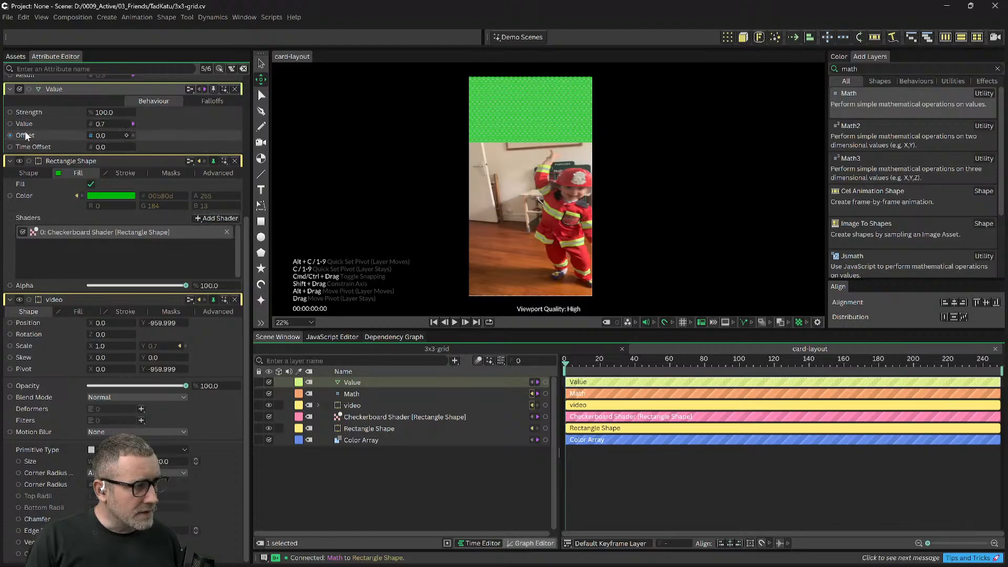
left_click(126, 124)
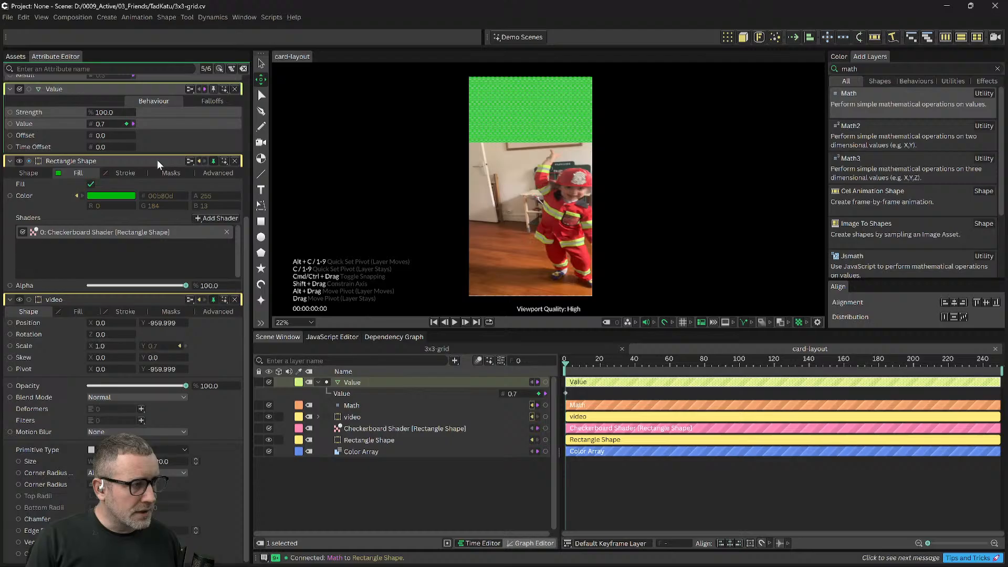
double_click(566, 393)
type("1")
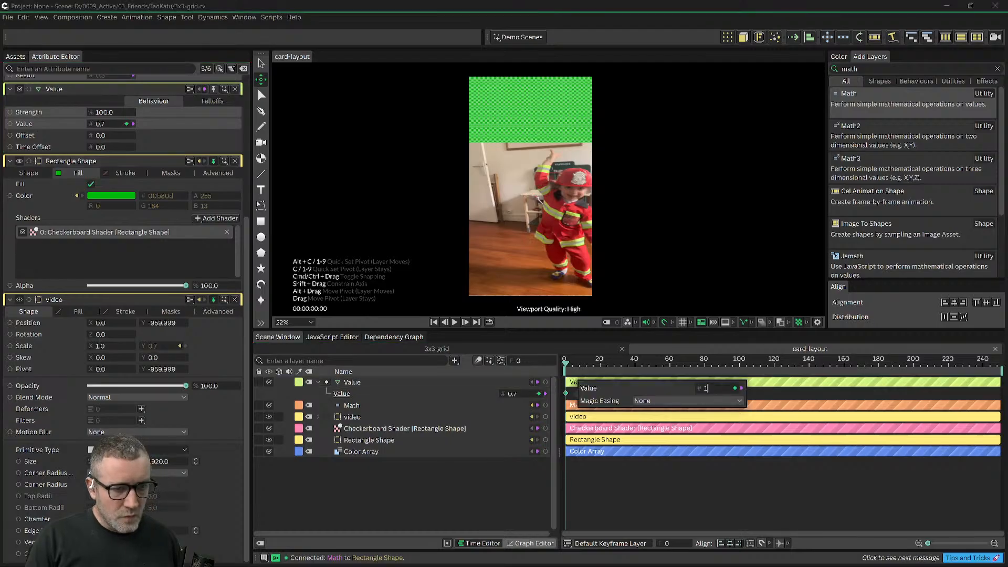
key("Return")
Step: Keyframe the Value layer's Value attribute at 0 on frame 29
key("space")
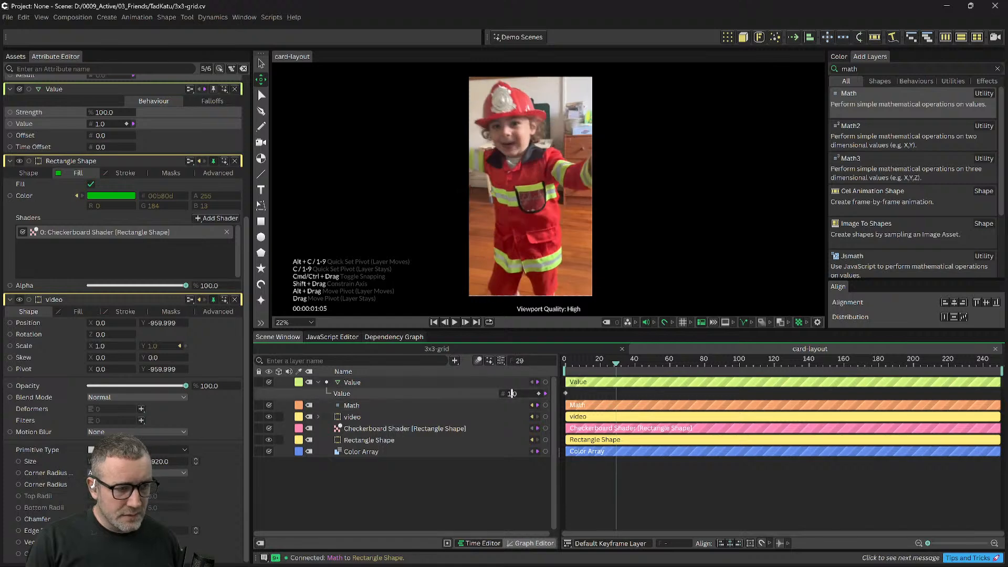
type("0")
key("Return")
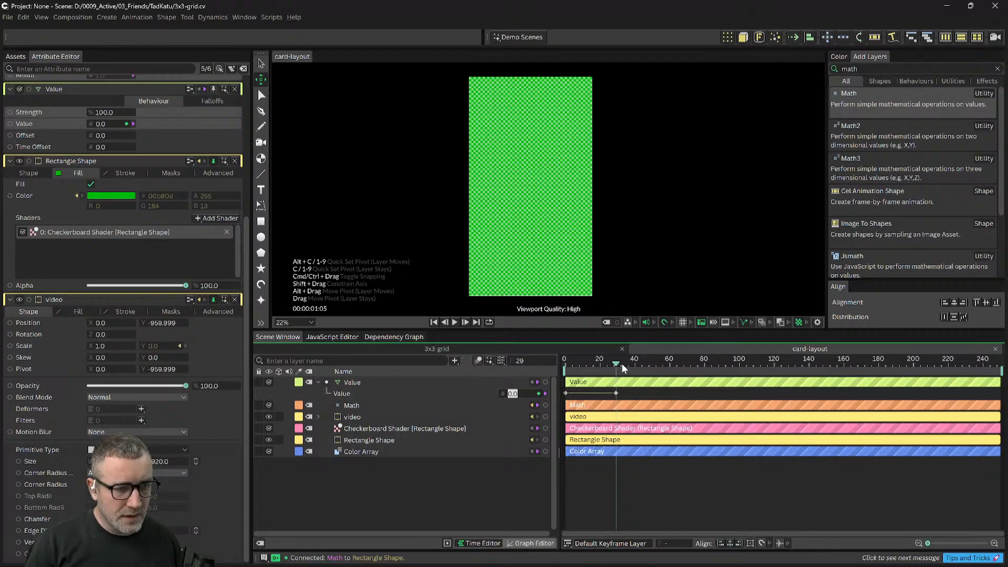
Step: Play the animation from the start several times to check how the checkered rectangle and the video scale against each other
key("space")
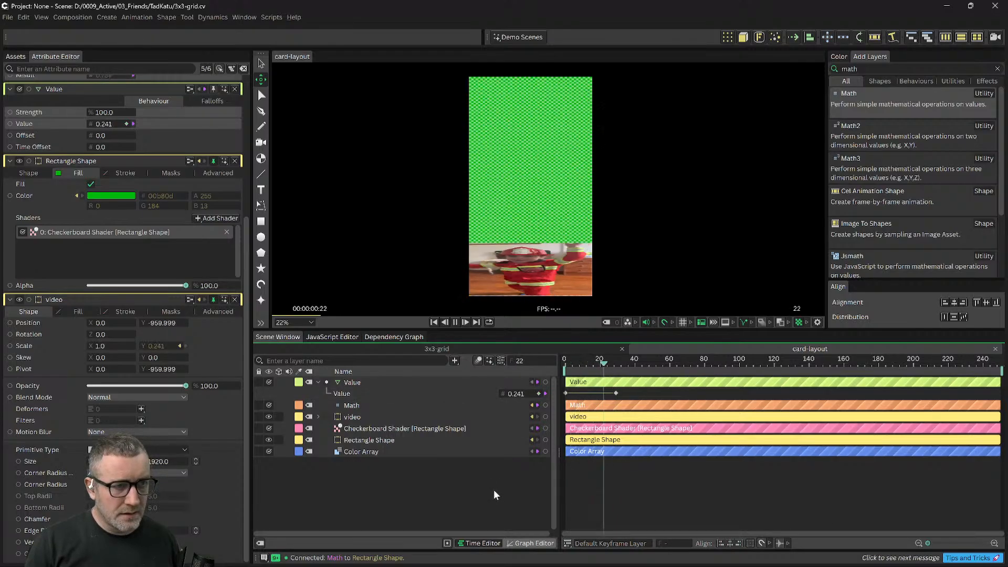
key("space")
key("space")
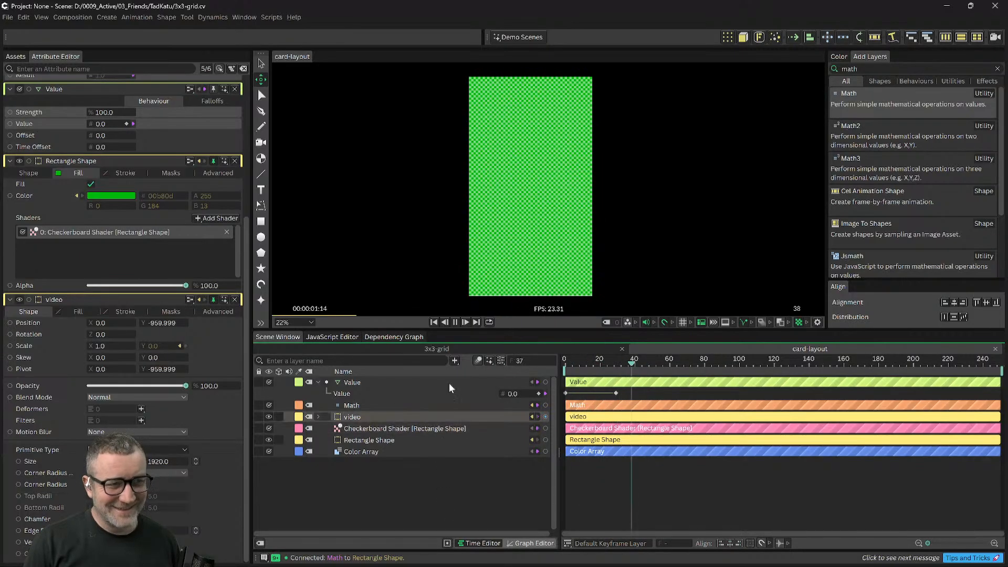
left_click_drag(615, 363, 566, 366)
scroll(547, 239, "down", 2)
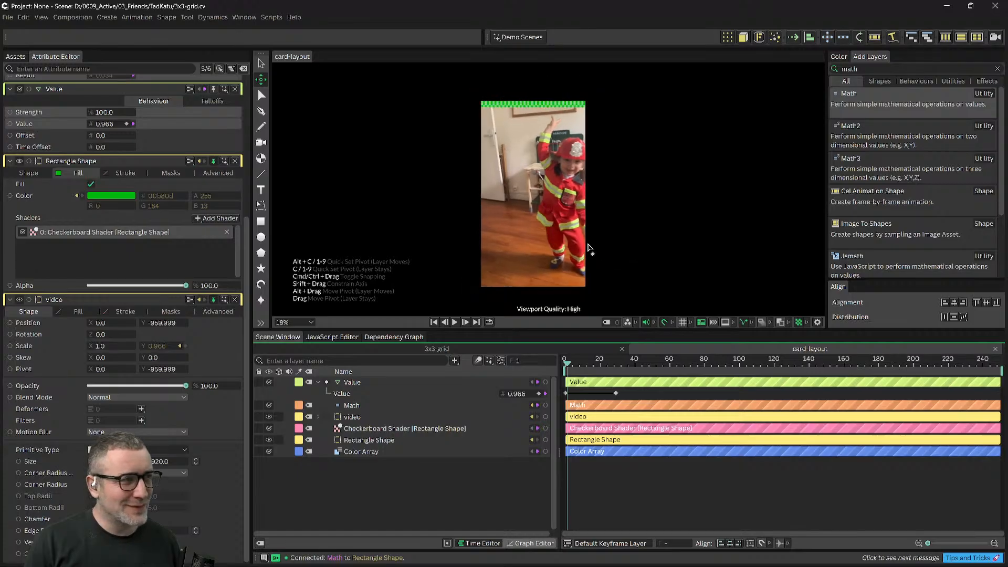
left_click_drag(588, 247, 605, 214)
key("space")
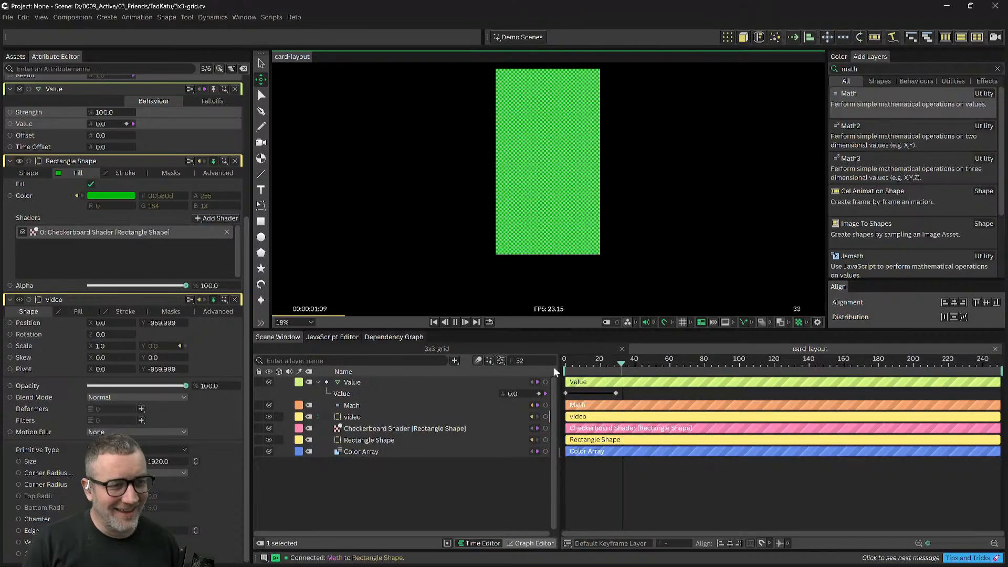
key("space")
left_click_drag(570, 373, 553, 376)
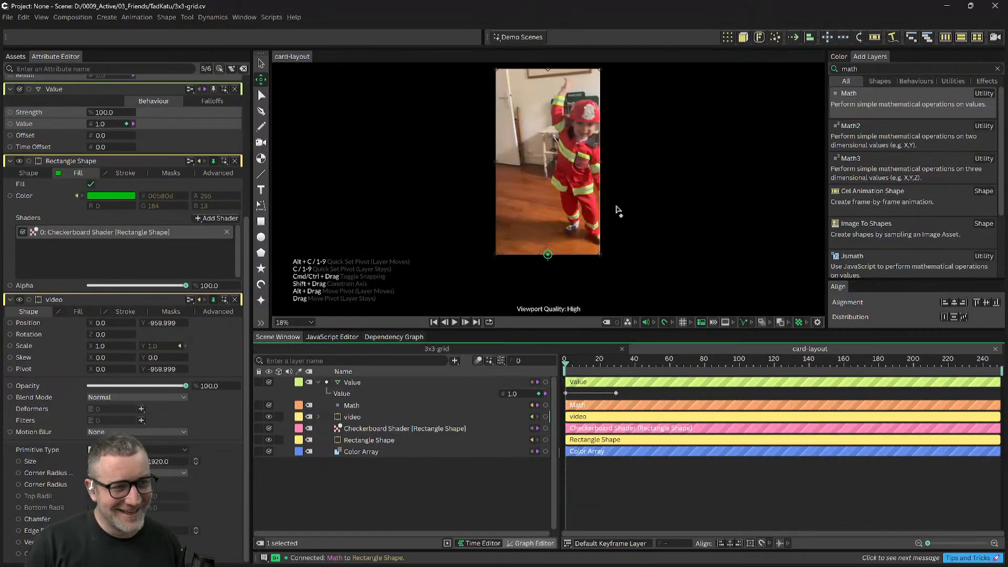
left_click_drag(624, 198, 634, 228)
key("space")
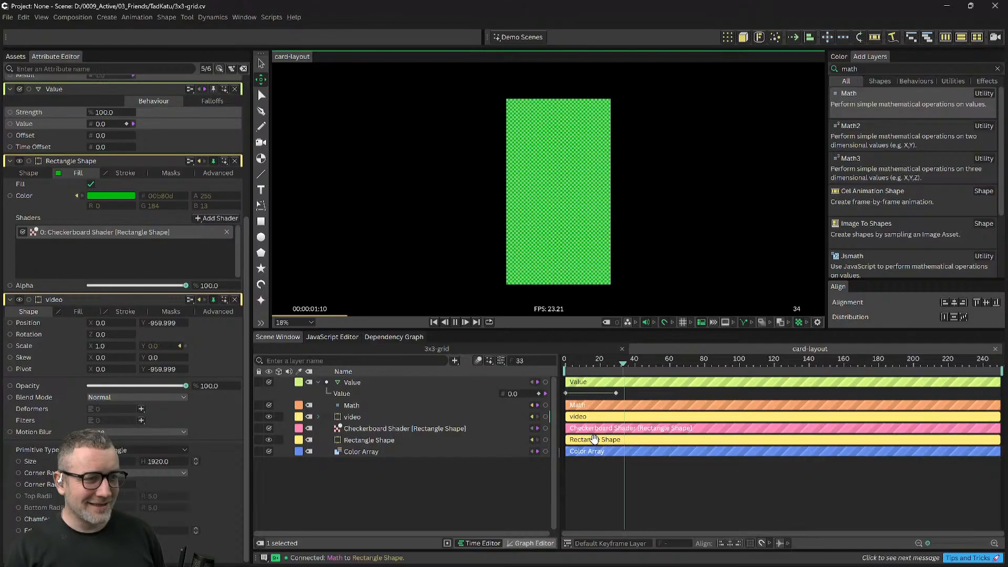
key("space")
left_click(562, 377)
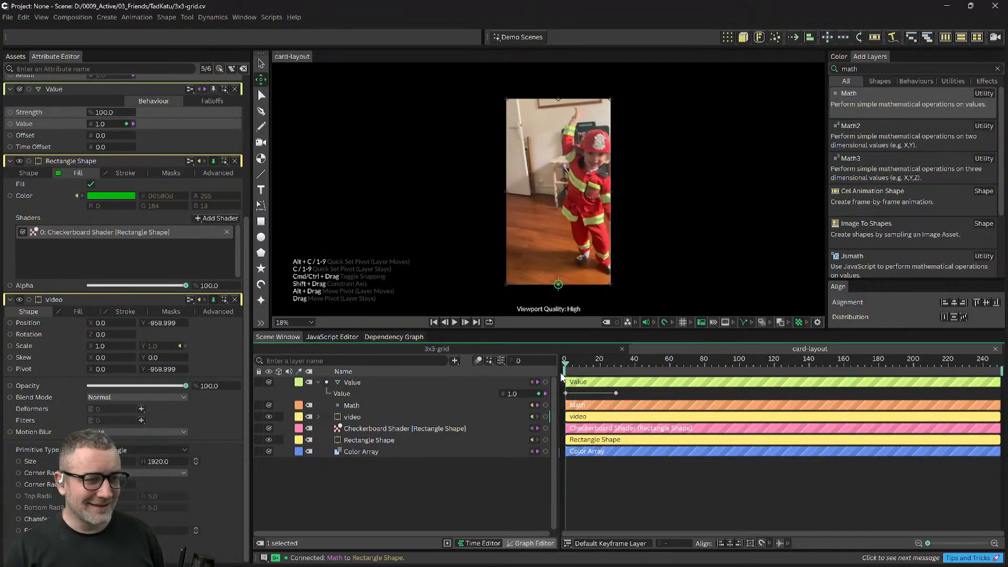
Step: Move the Value layer's last keyframe to frame 24 and preview the transition at frame 10
left_click(648, 398)
left_click(616, 394)
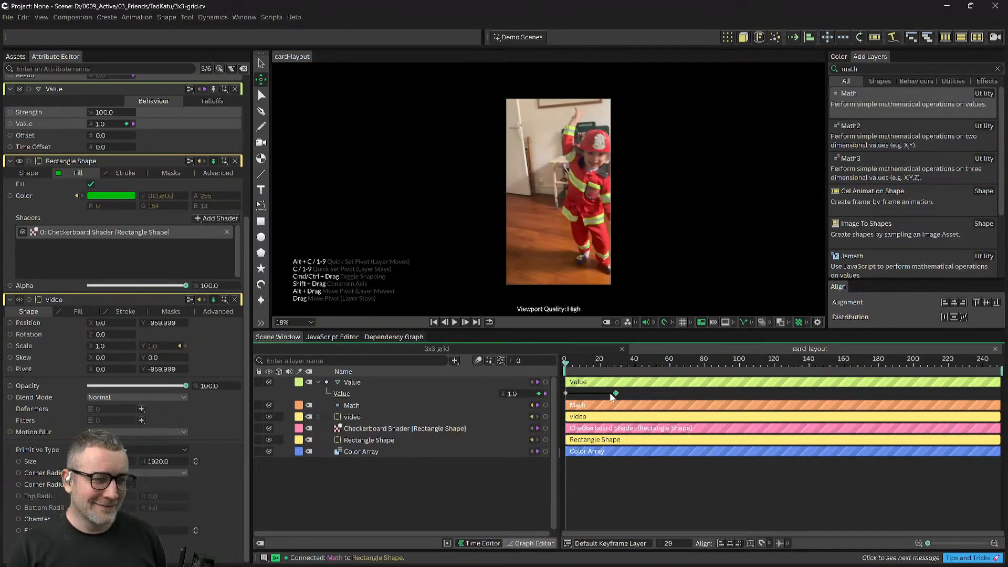
left_click(583, 370)
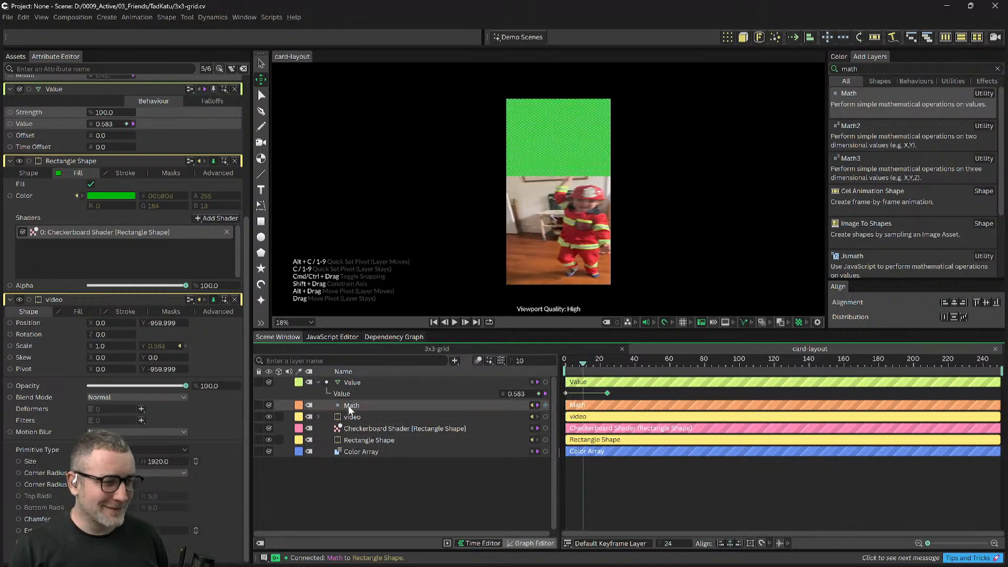
Step: Apply the Bounce In, Bounce Out magic easing to both Value keyframes and preview the animation from the start
left_click(344, 385)
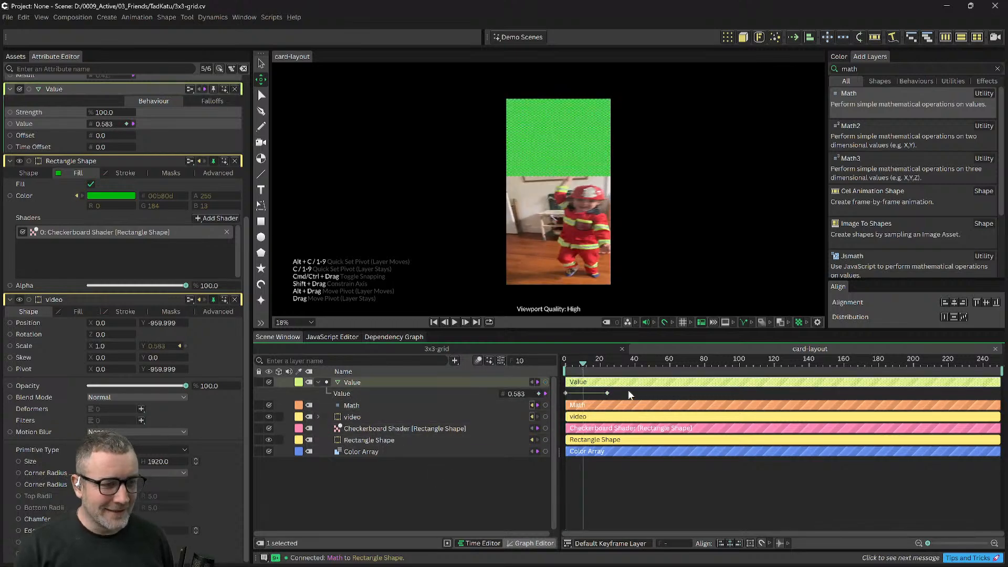
left_click_drag(629, 390, 545, 403)
left_click_drag(651, 391, 574, 402)
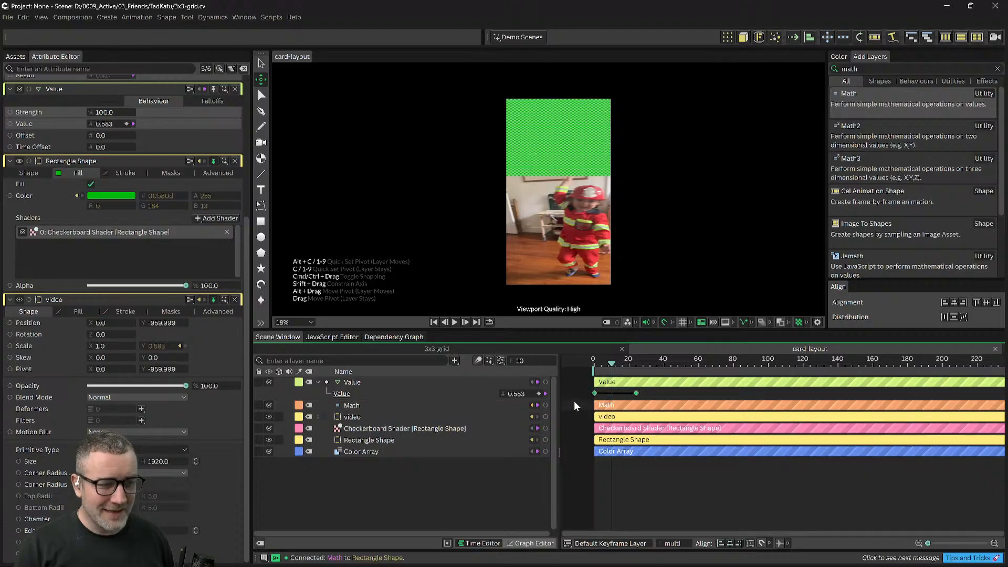
right_click(636, 395)
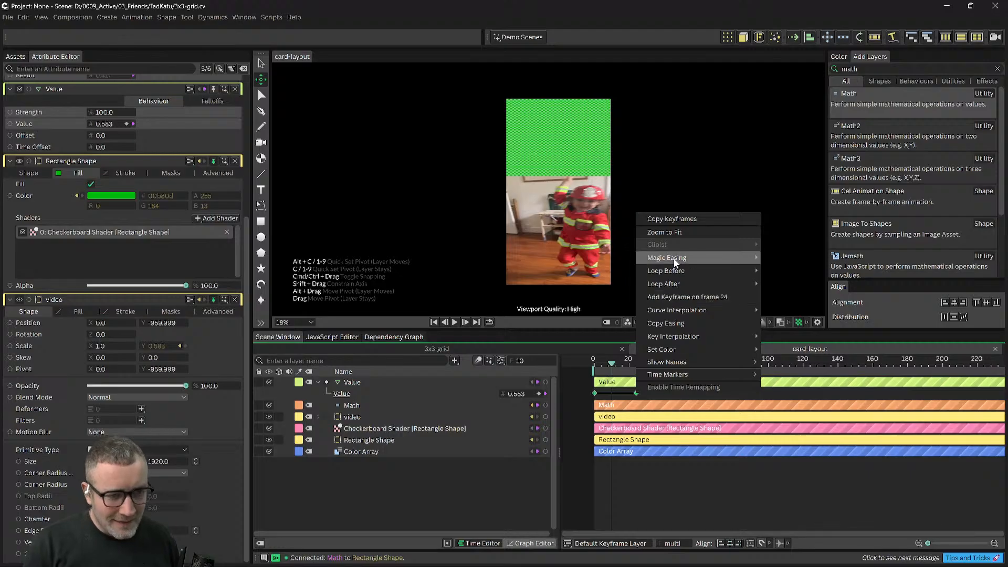
mouse_move(673, 257)
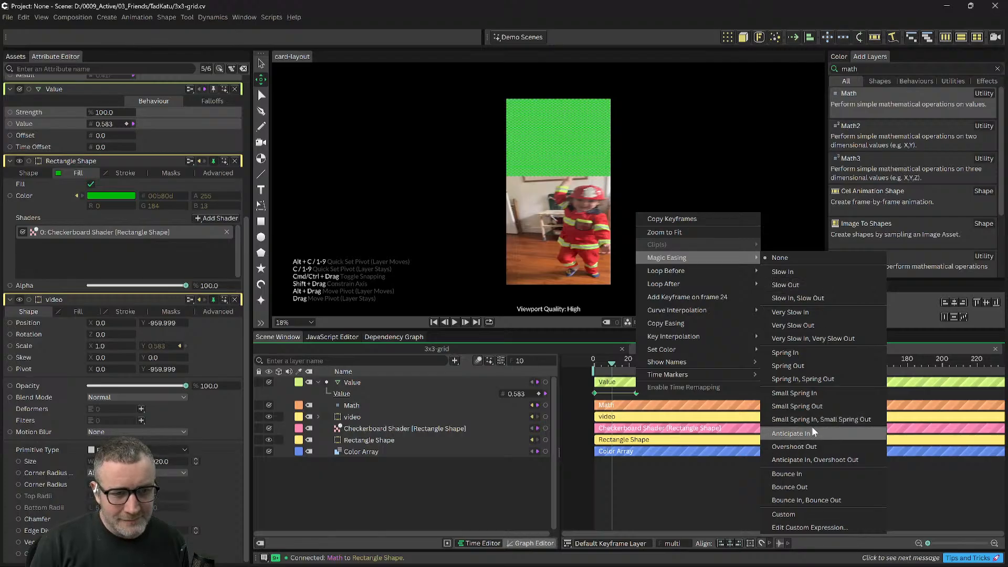
left_click(806, 500)
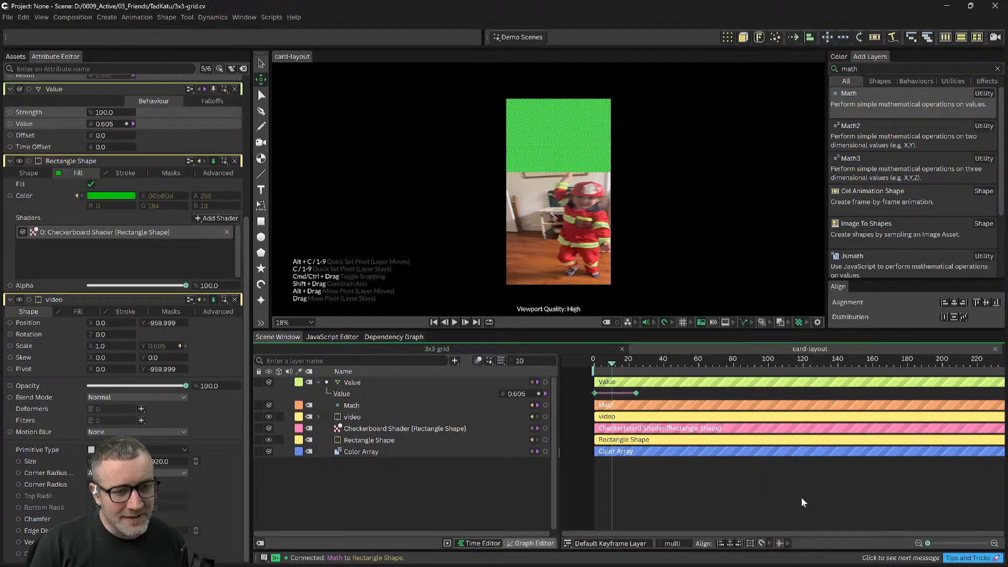
key("space")
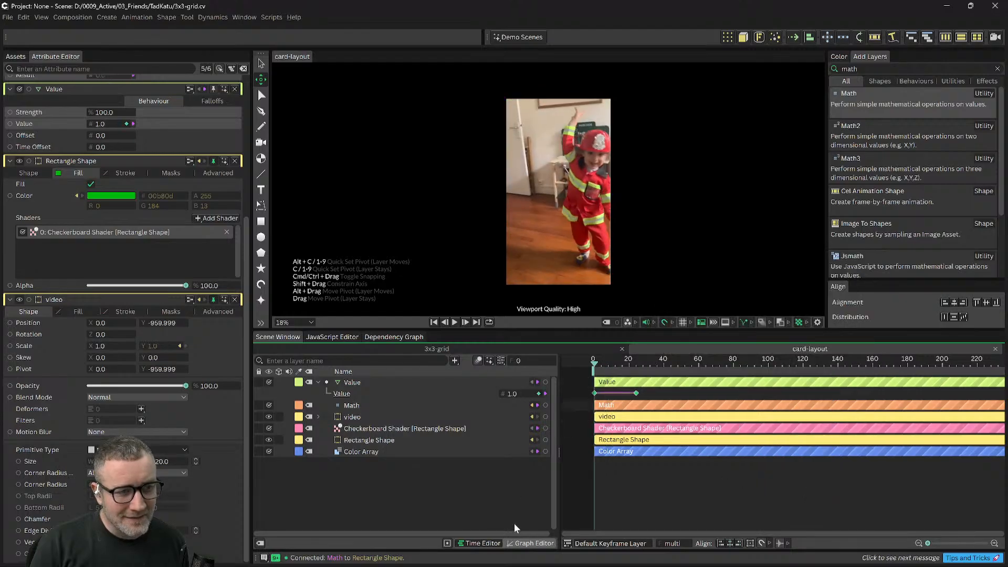
key("space")
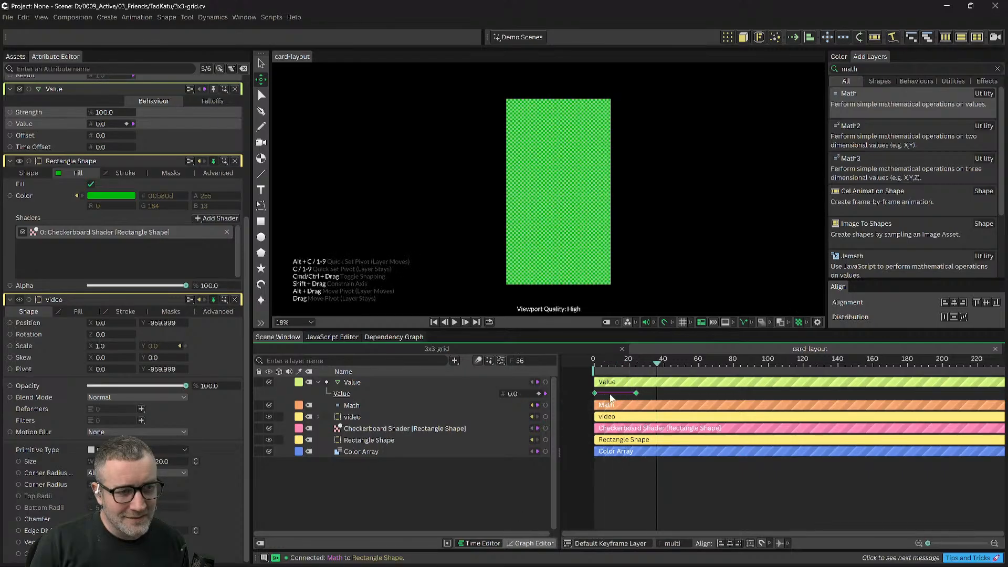
key("Home")
right_click(636, 393)
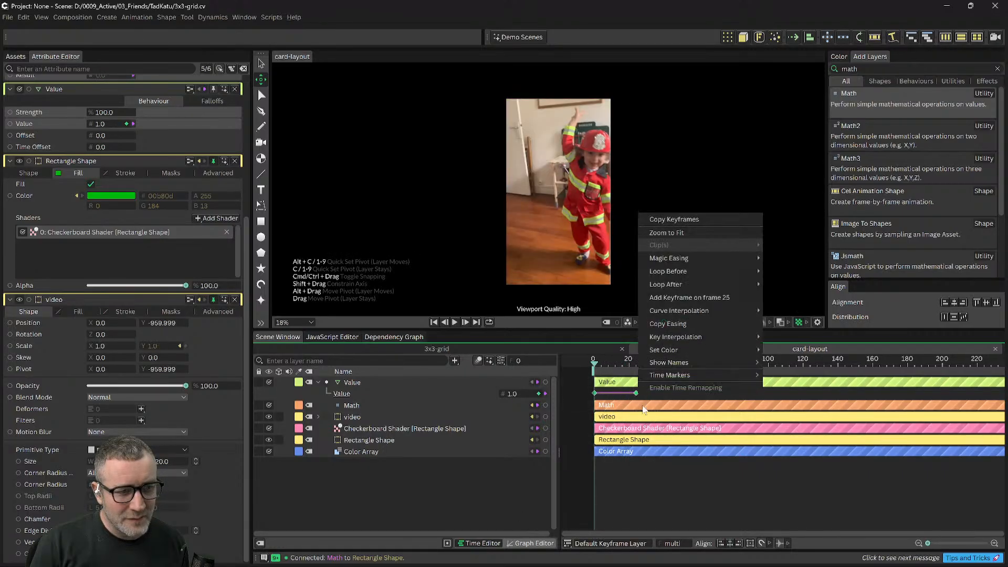
mouse_move(694, 358)
mouse_move(694, 339)
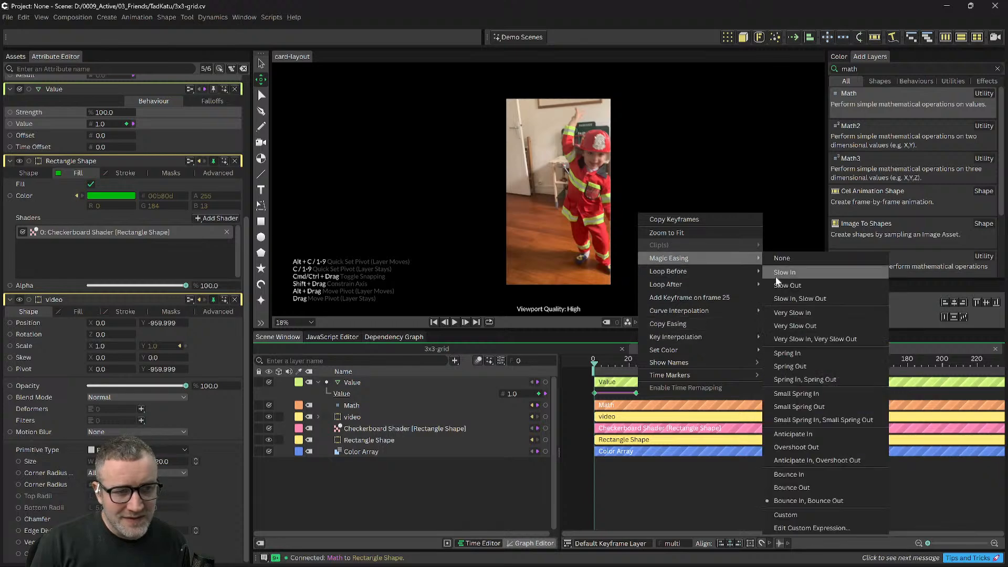
left_click(802, 393)
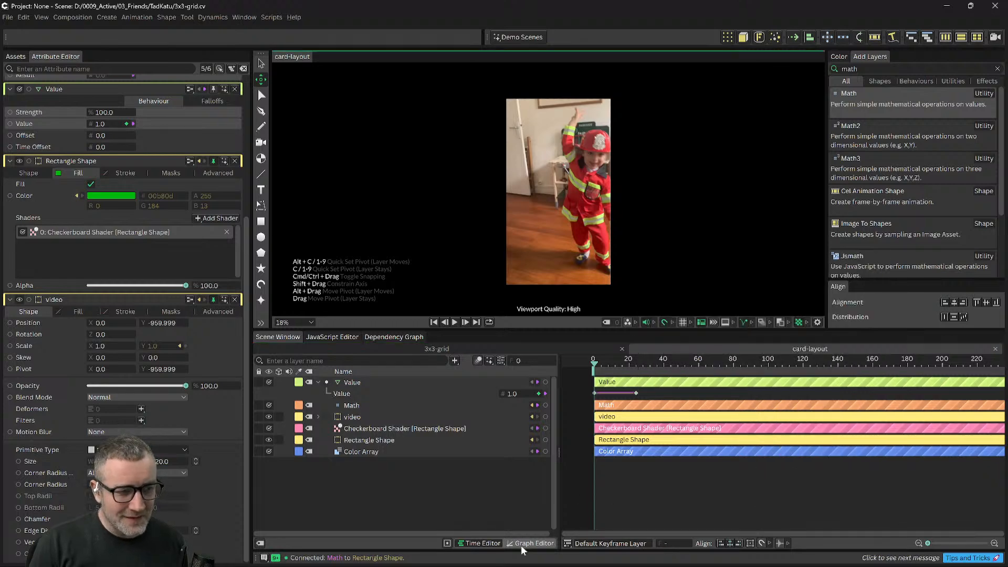
Step: Enlarge the Graph Editor and examine the Math layer's curve and the Value attribute's curve
left_click(521, 545)
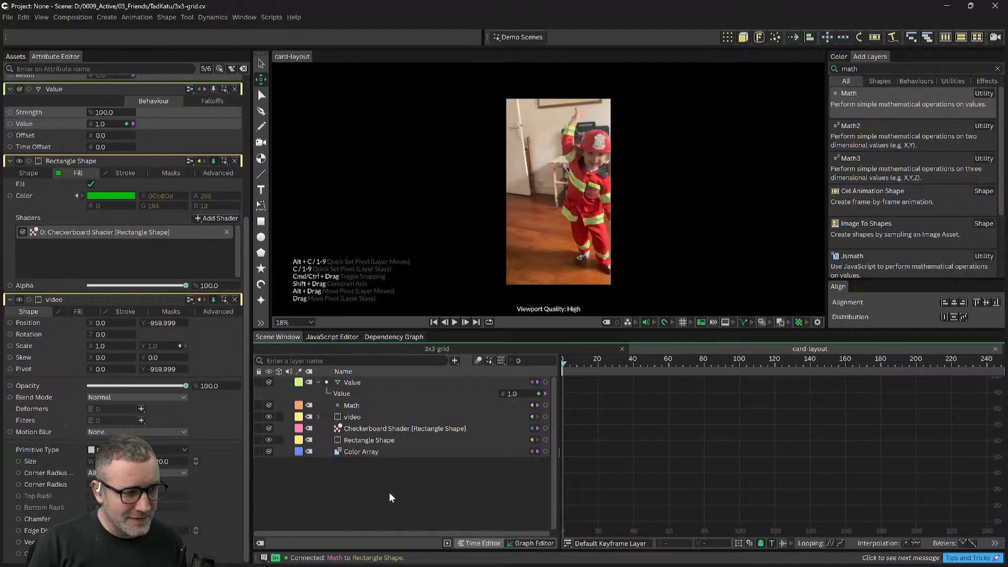
left_click(348, 406)
left_click_drag(693, 424, 763, 429)
scroll(846, 437, "down", 4)
scroll(780, 430, "down", 2)
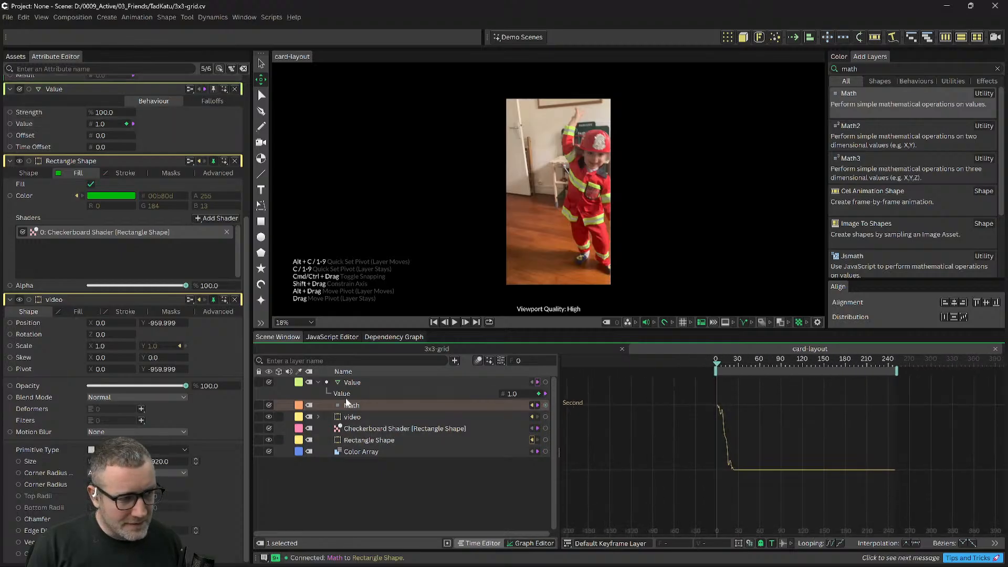
left_click_drag(733, 412, 660, 418)
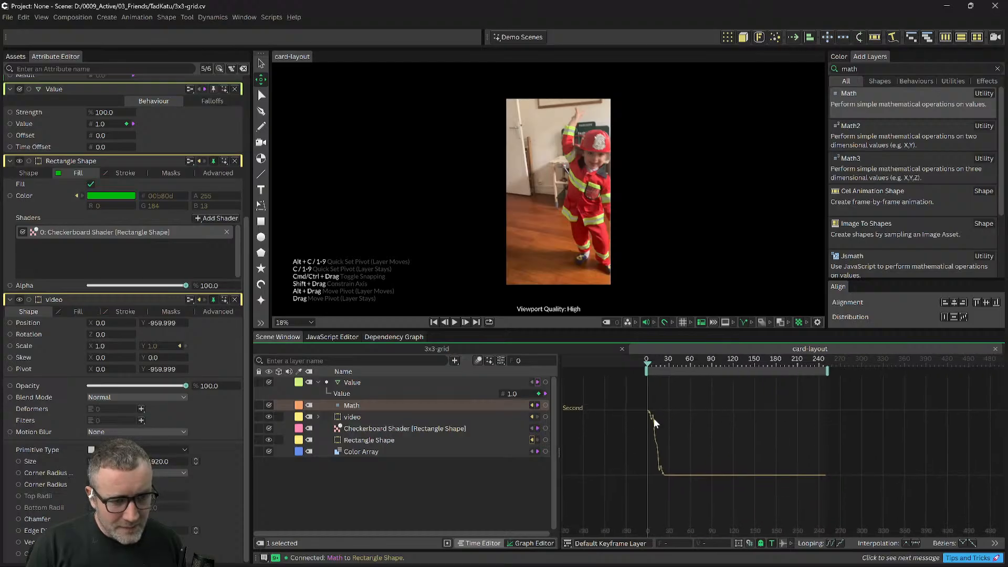
scroll(658, 427, "up", 3)
left_click_drag(739, 446, 767, 427)
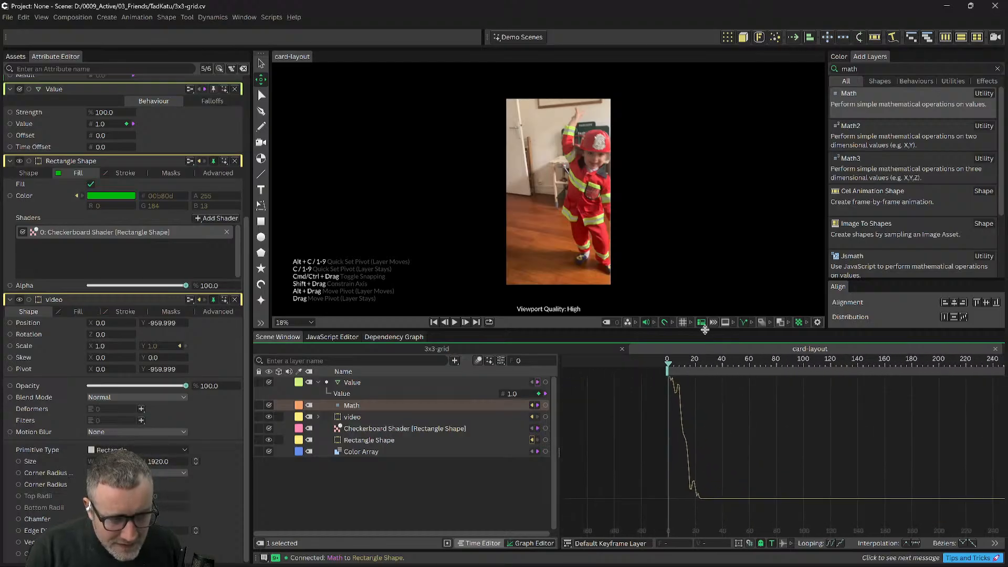
left_click_drag(705, 329, 703, 255)
left_click_drag(746, 375, 746, 439)
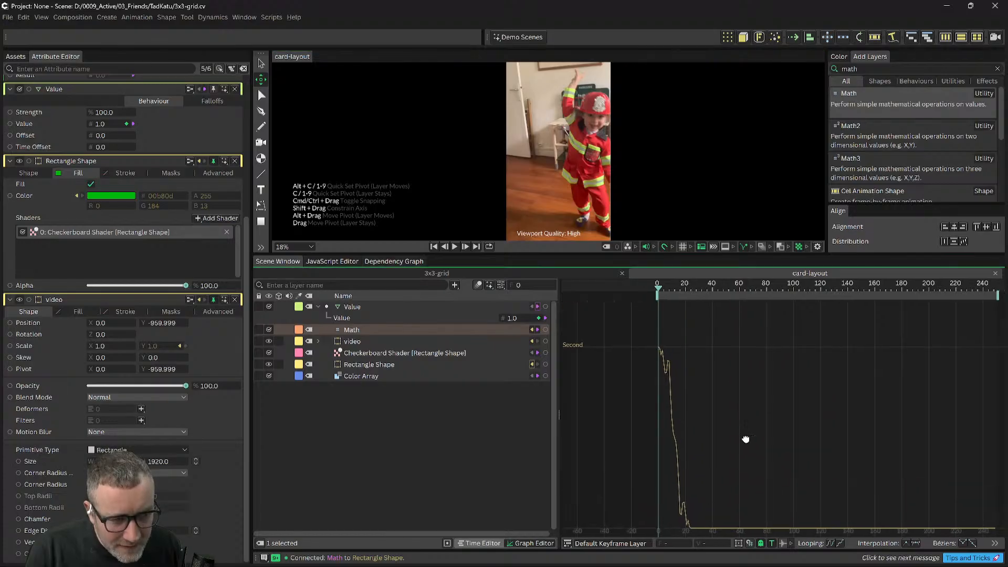
scroll(745, 439, "down", 2)
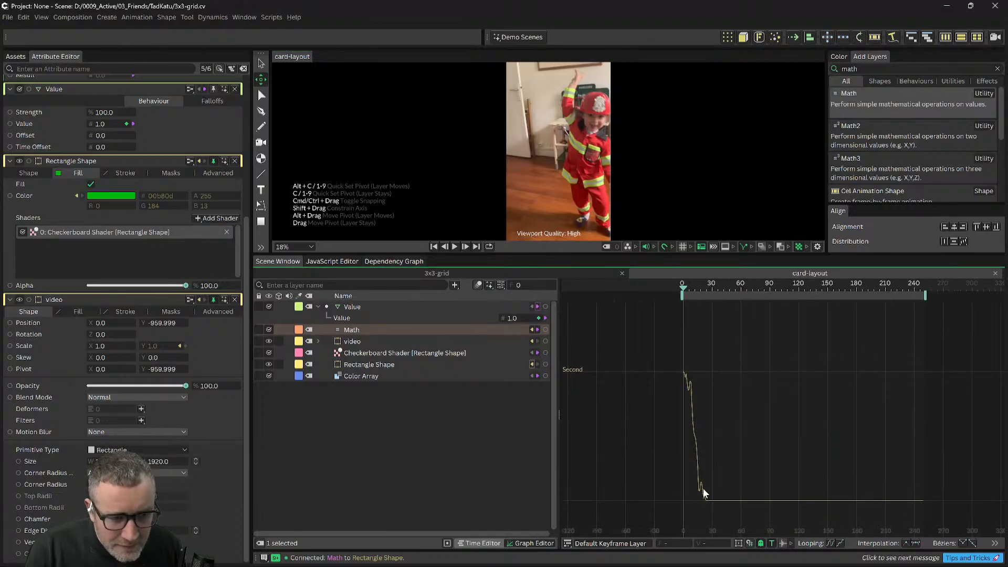
left_click(342, 319)
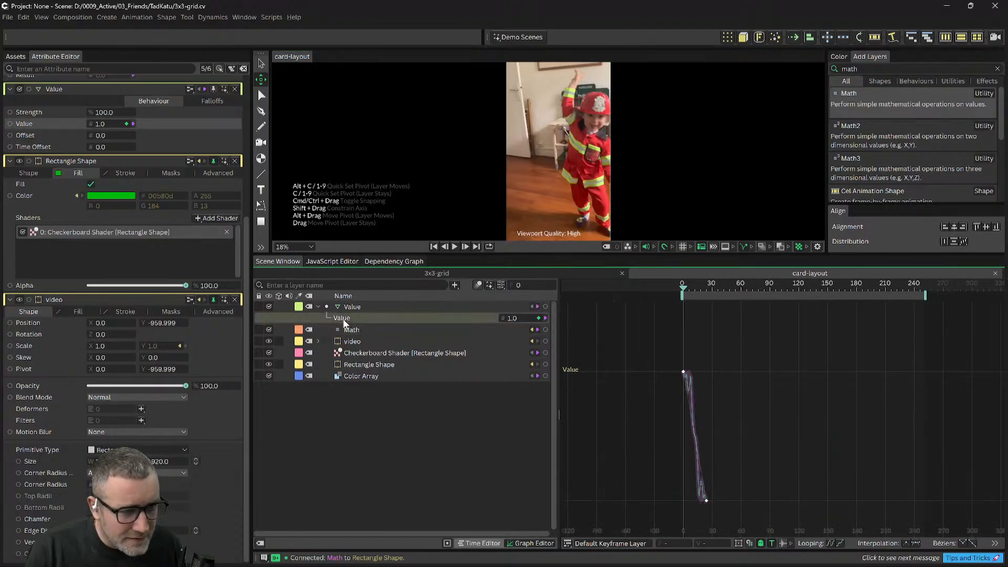
right_click(684, 374)
mouse_move(742, 222)
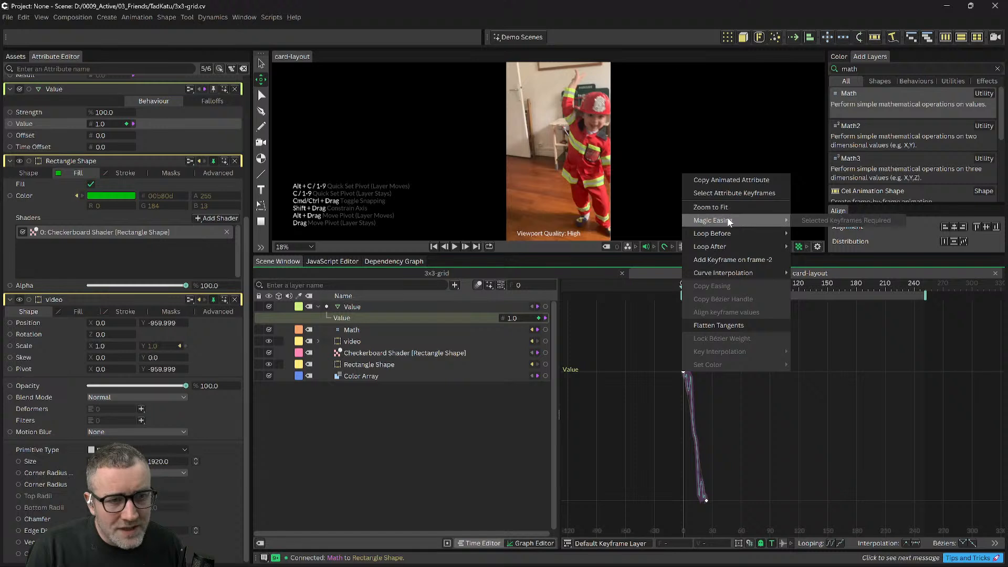
left_click(769, 484)
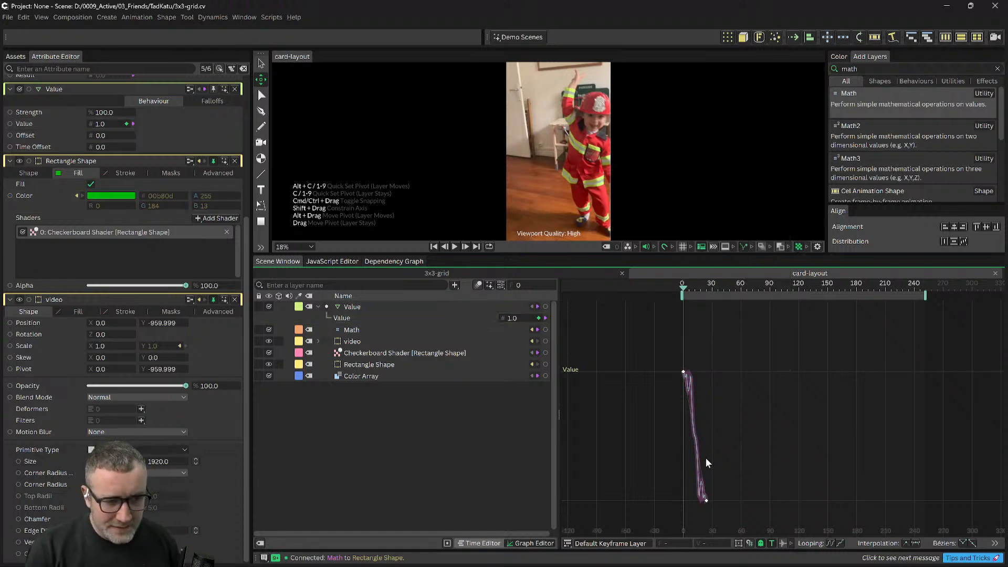
left_click_drag(713, 445, 713, 445)
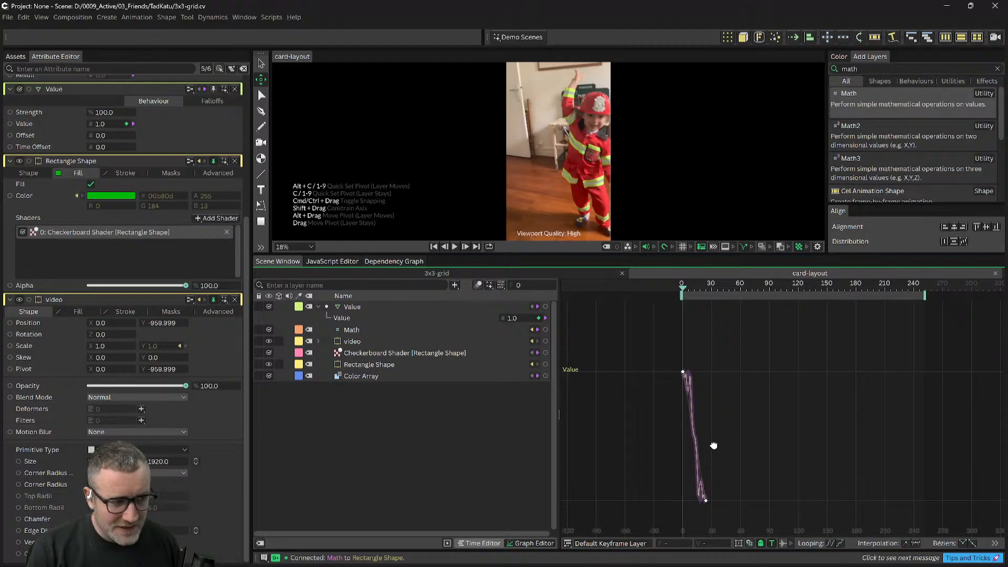
left_click_drag(631, 342, 725, 524)
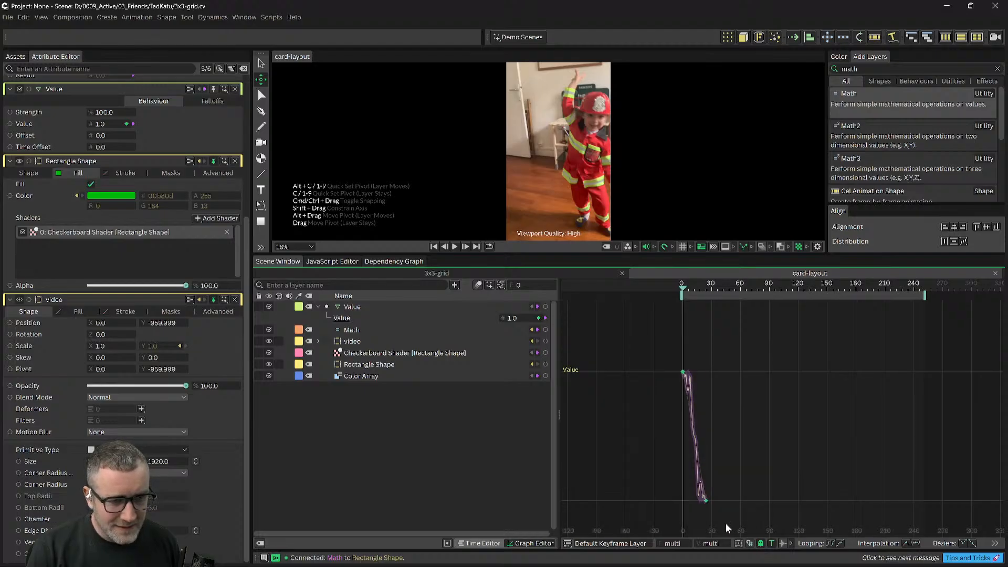
right_click(707, 500)
mouse_move(760, 351)
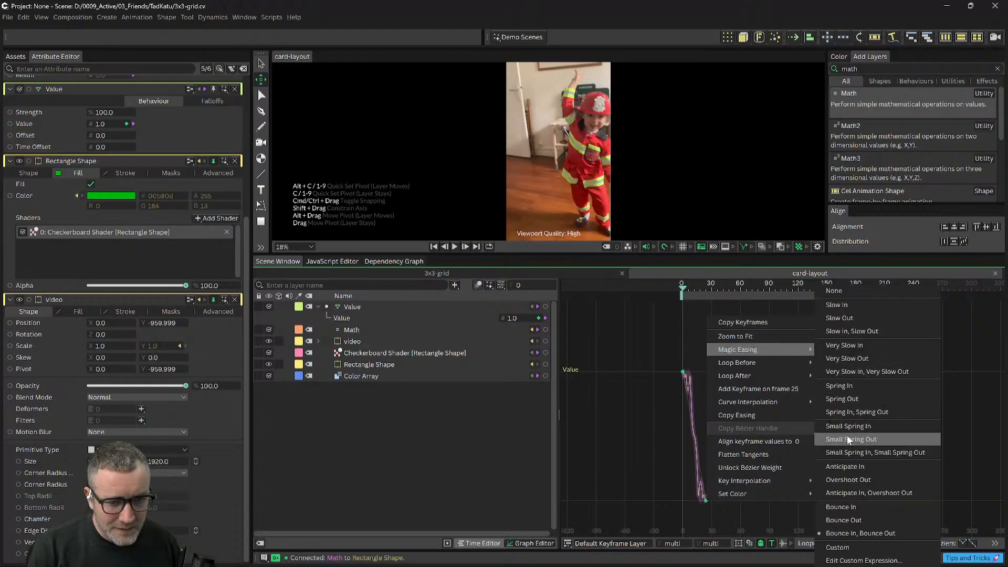
left_click(612, 422)
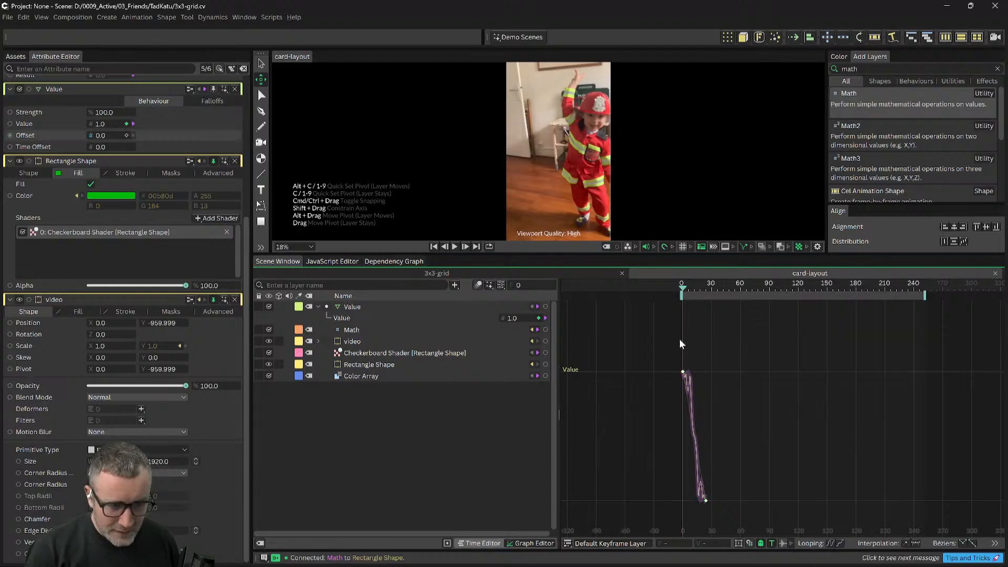
Step: Select both keyframes on the Value curve and turn off the transform box around them
scroll(706, 406, "down", 2)
scroll(722, 395, "up", 9)
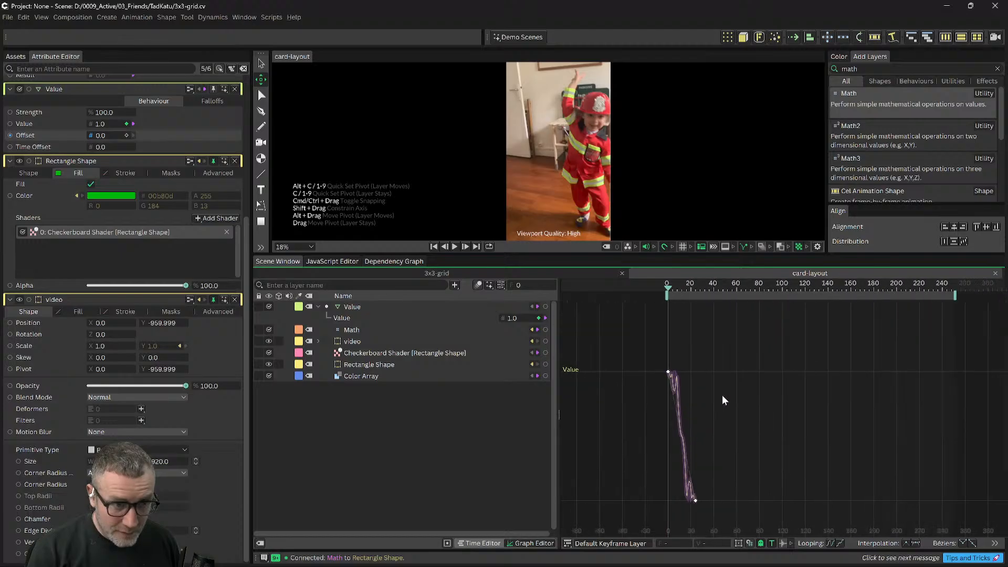
left_click_drag(723, 395, 937, 352)
scroll(859, 399, "up", 6)
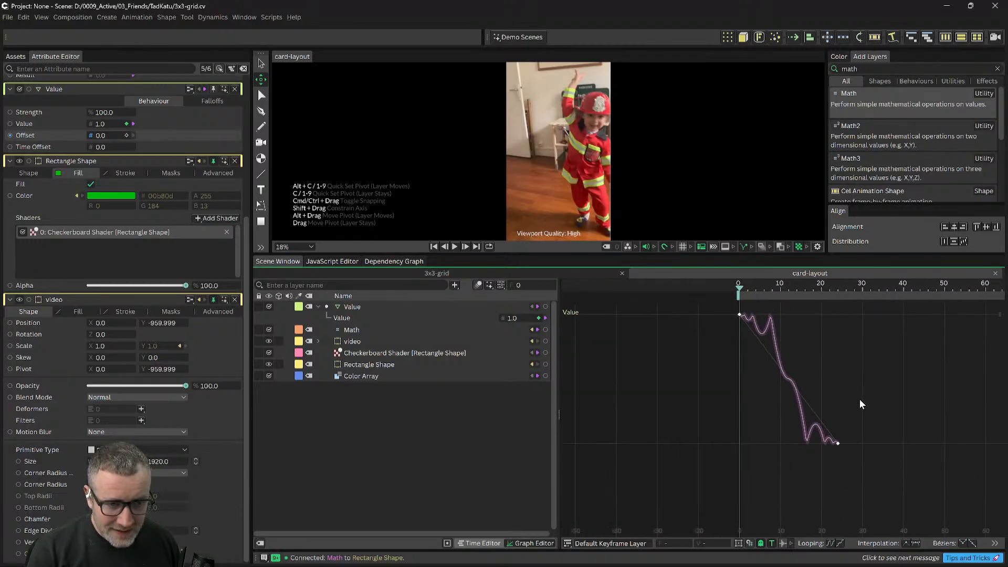
left_click_drag(859, 399, 849, 422)
left_click_drag(595, 336, 890, 497)
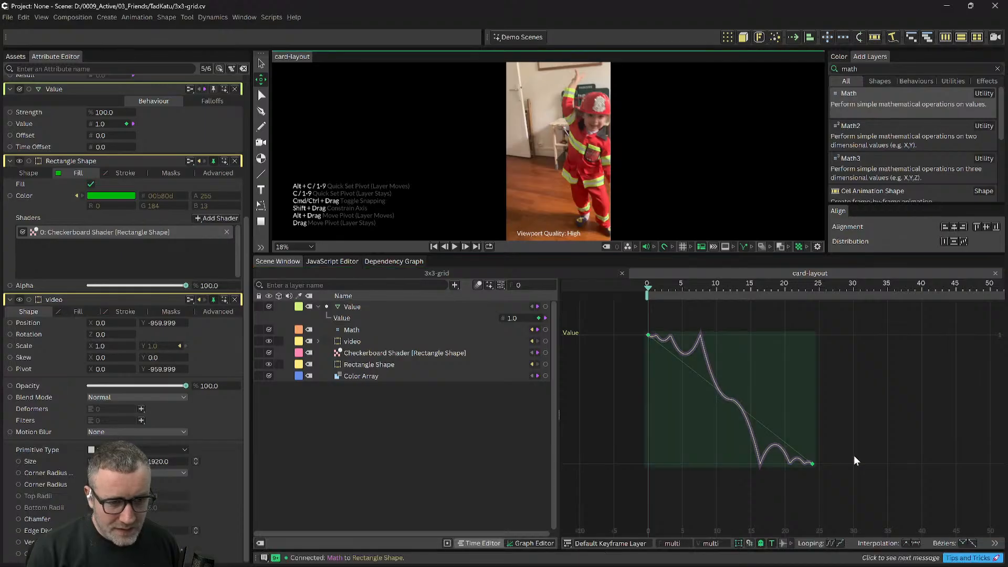
left_click(811, 468)
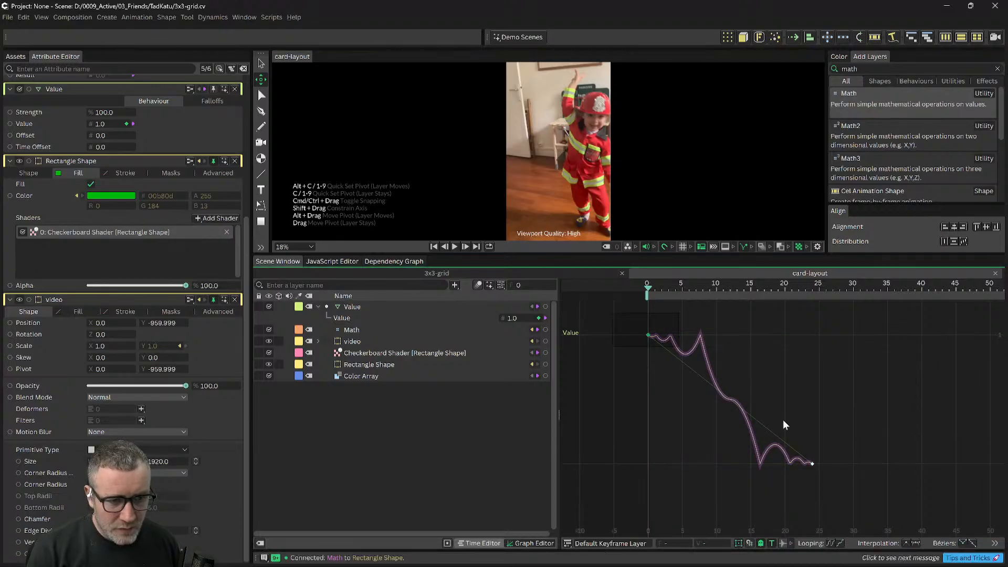
left_click(778, 446)
right_click(811, 466)
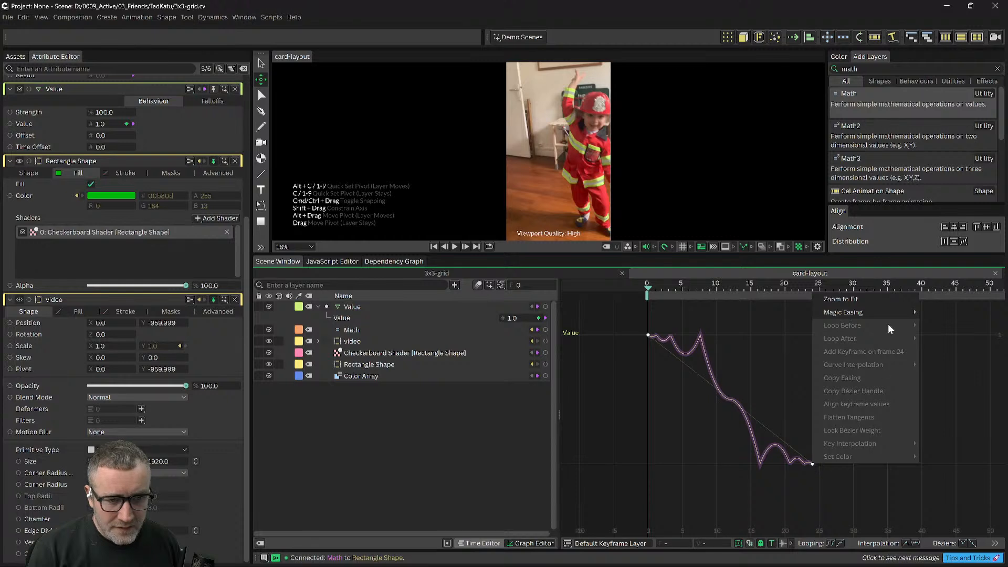
left_click(872, 313)
left_click_drag(619, 309, 896, 511)
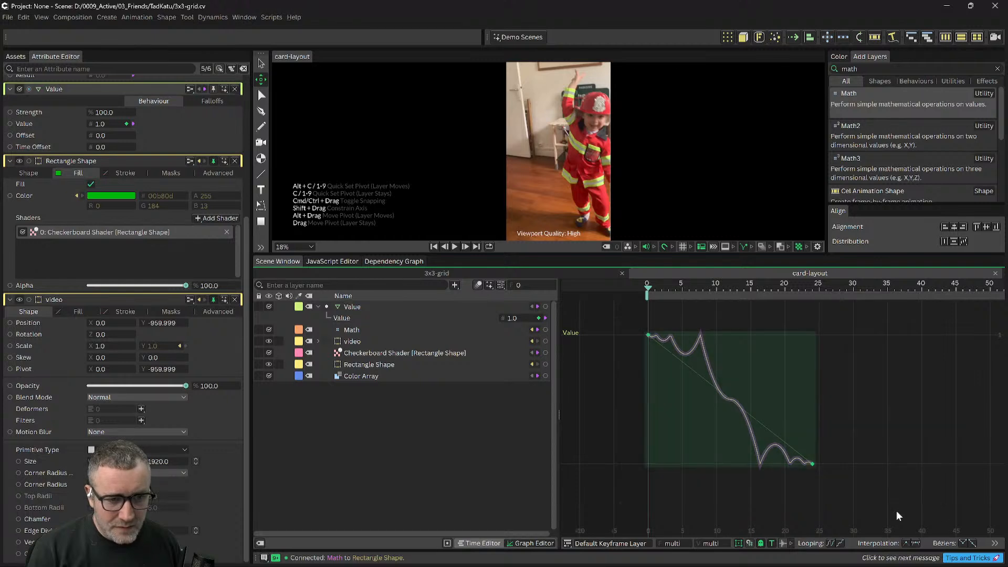
left_click(738, 544)
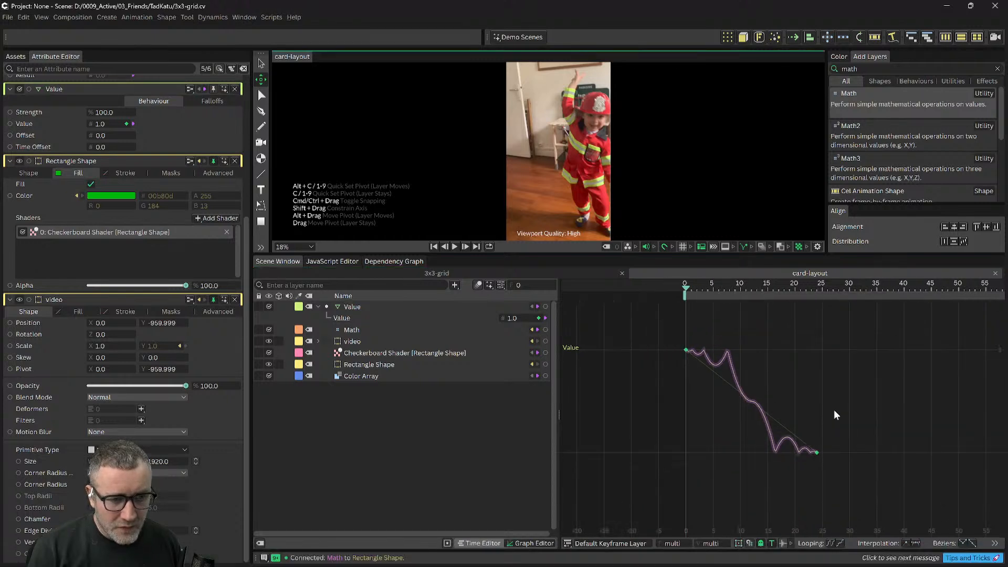
Step: Apply the Anticipate In, Overshoot Out magic easing to both Value keyframes and play the animation
scroll(834, 410, "down", 1)
left_click_drag(833, 410, 745, 410)
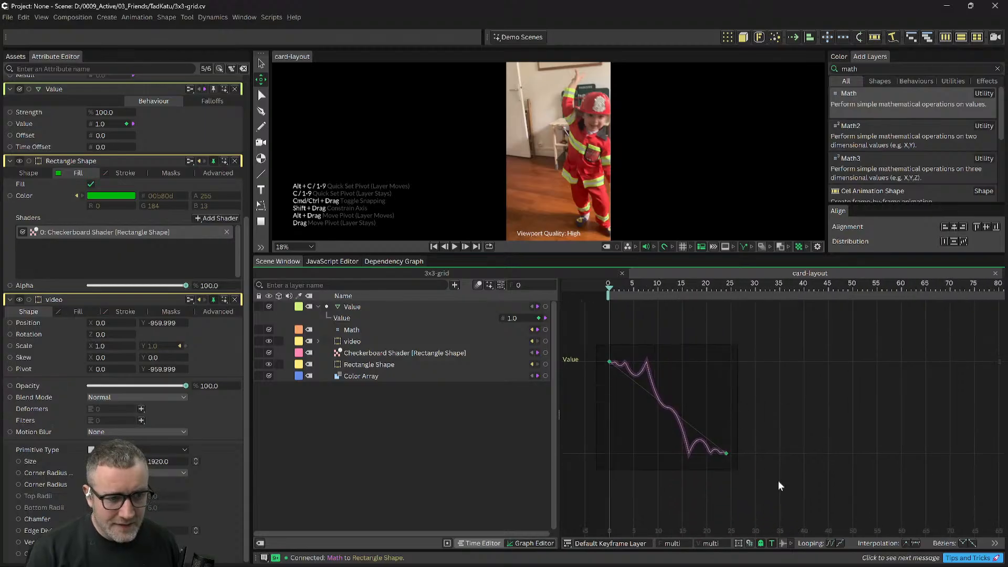
right_click(726, 453)
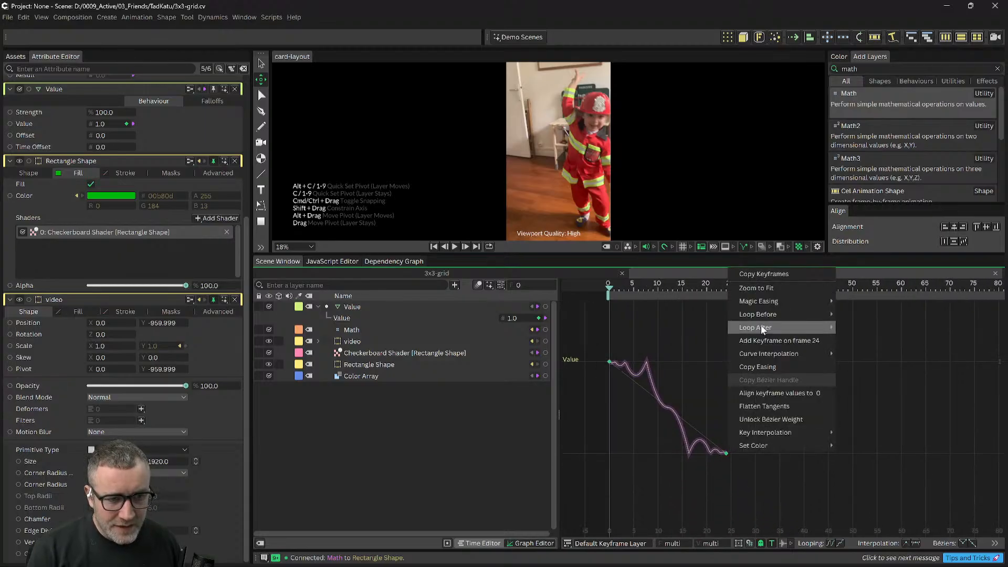
mouse_move(764, 306)
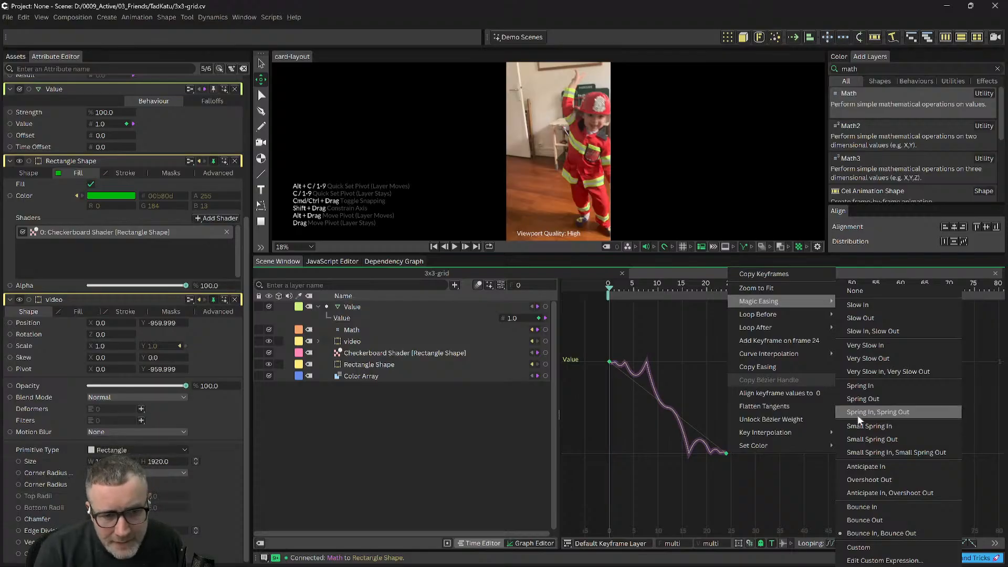
left_click(873, 492)
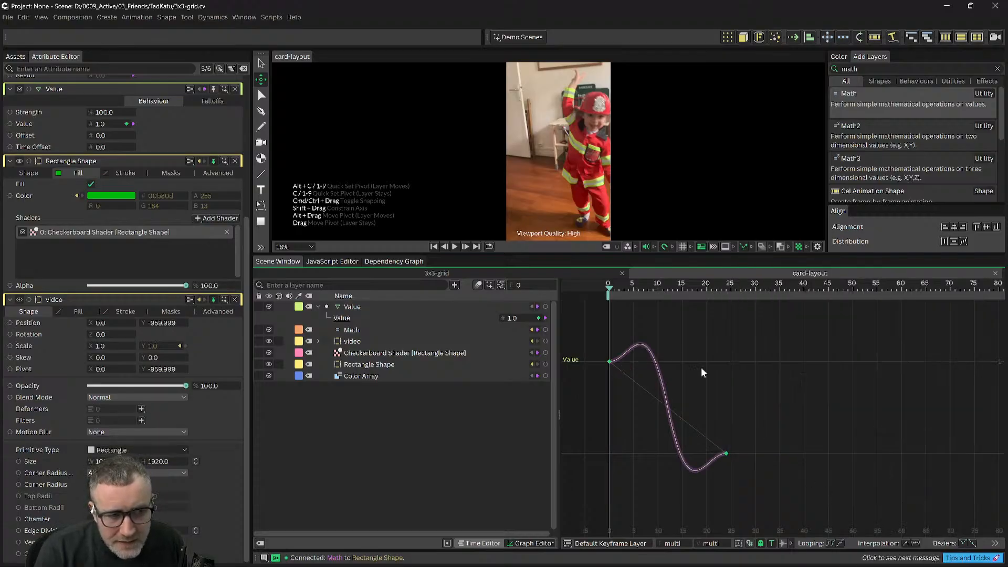
key("space")
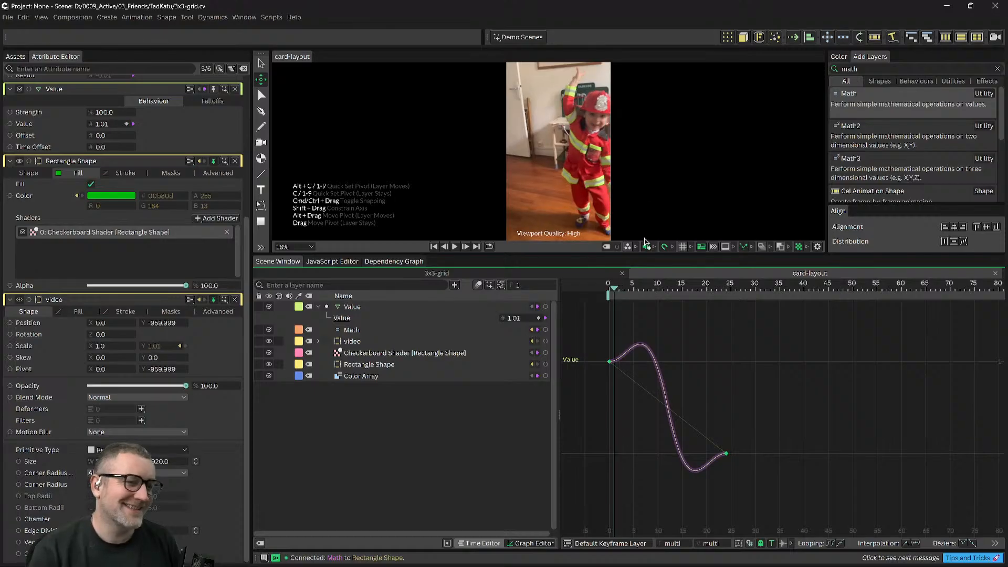
Step: Enlarge the viewport and preview the eased animation by scrubbing and playing it from the start
left_click_drag(587, 254, 586, 285)
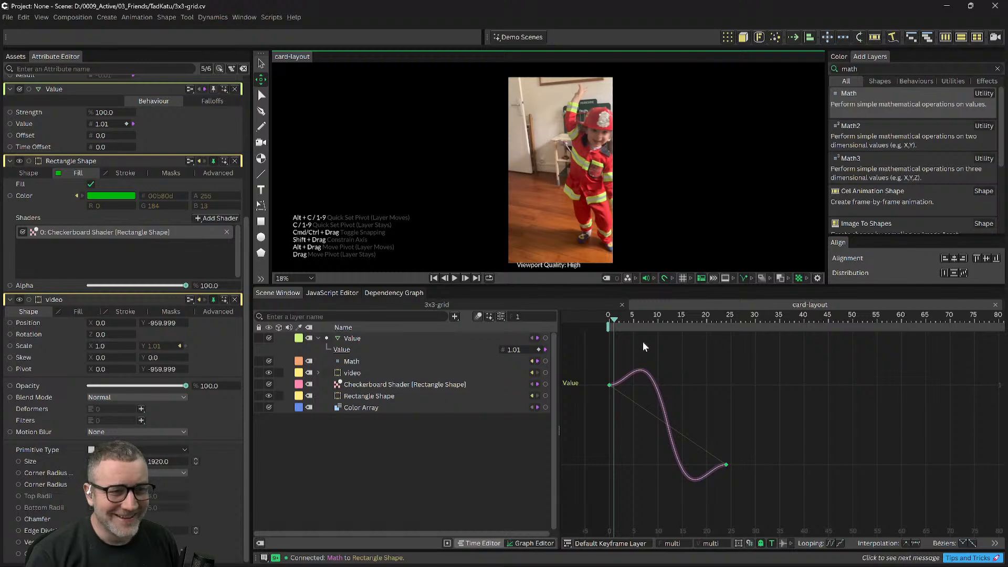
left_click(647, 327)
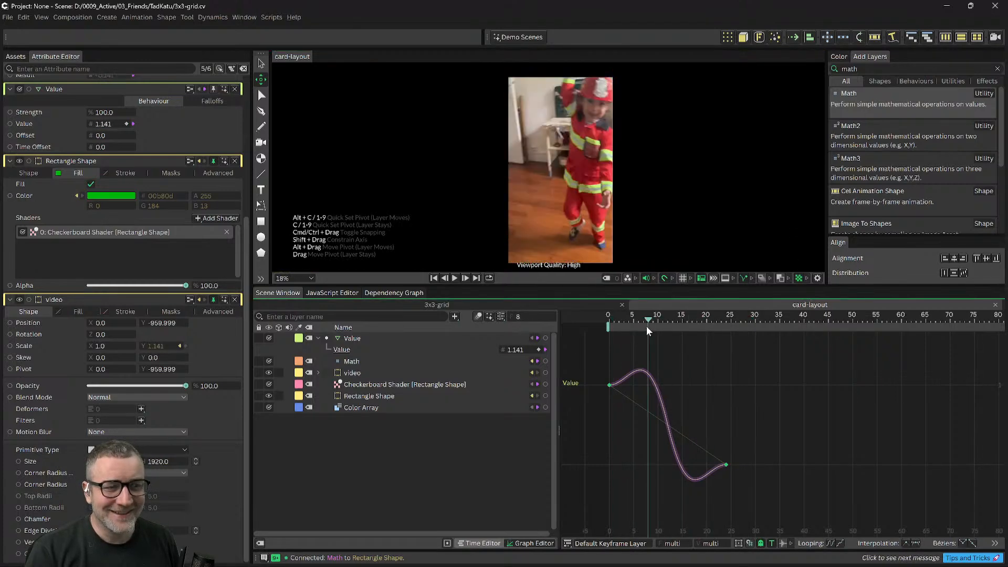
left_click_drag(647, 327, 613, 332)
key("space")
key("space")
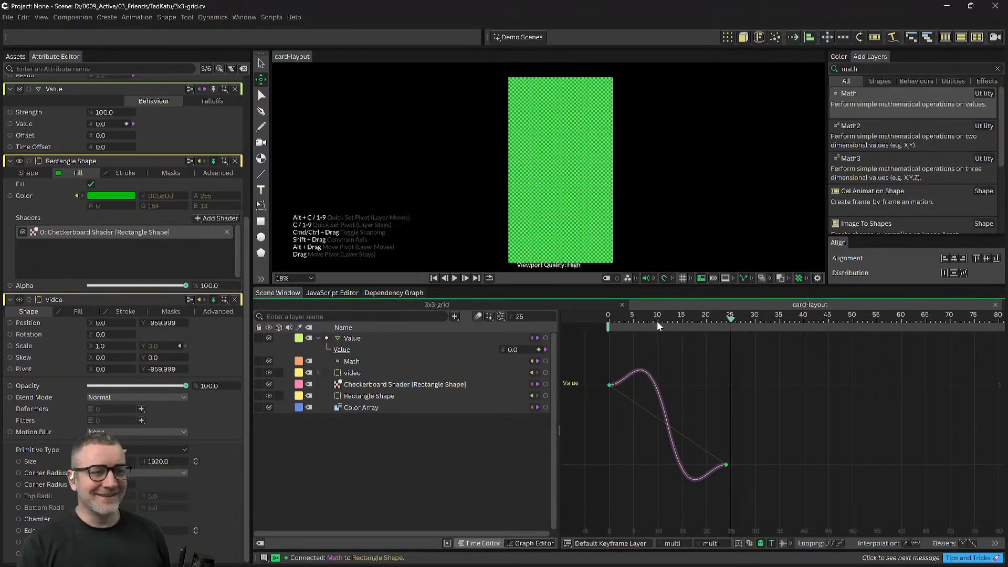
left_click(649, 322)
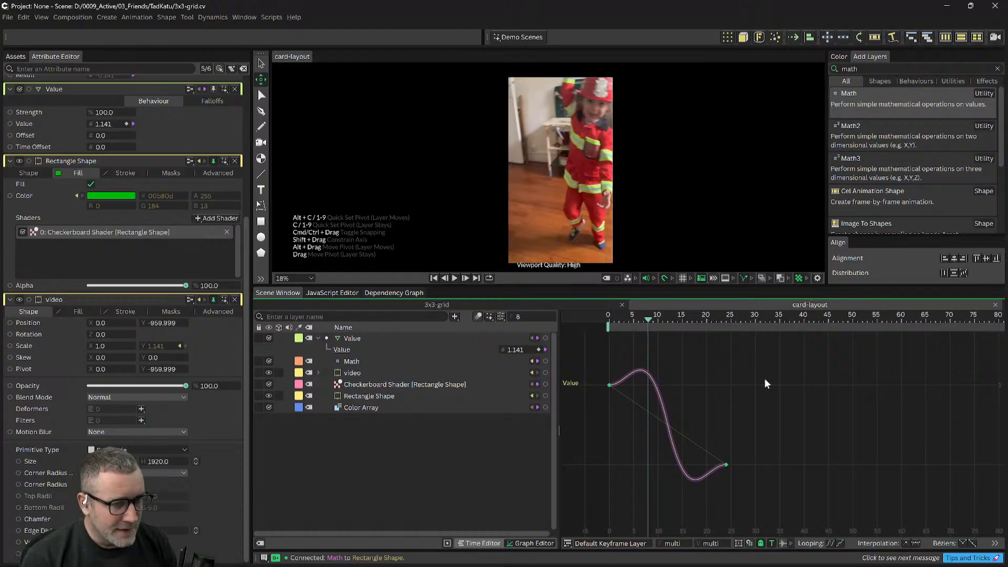
Step: Try reversing the Value curve by moving its first keyframe past the last one to frame 49, and undo the move
left_click_drag(780, 370, 536, 493)
left_click_drag(594, 361, 785, 525)
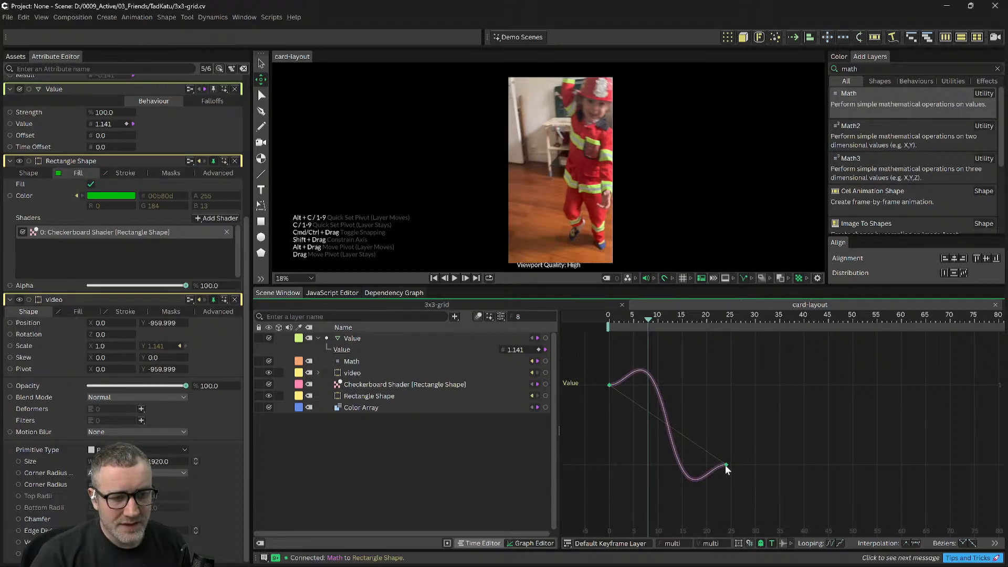
right_click(726, 465)
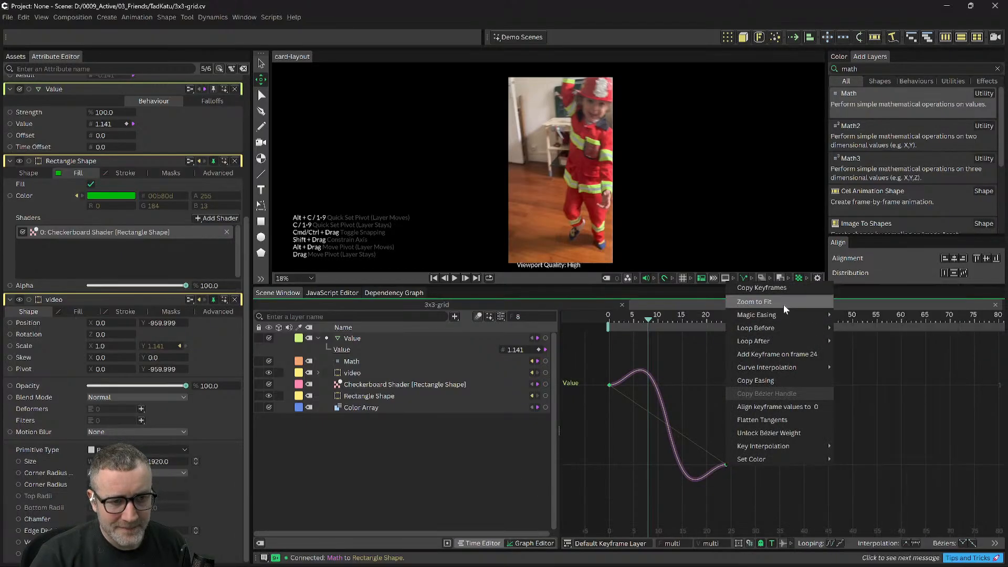
mouse_move(779, 340)
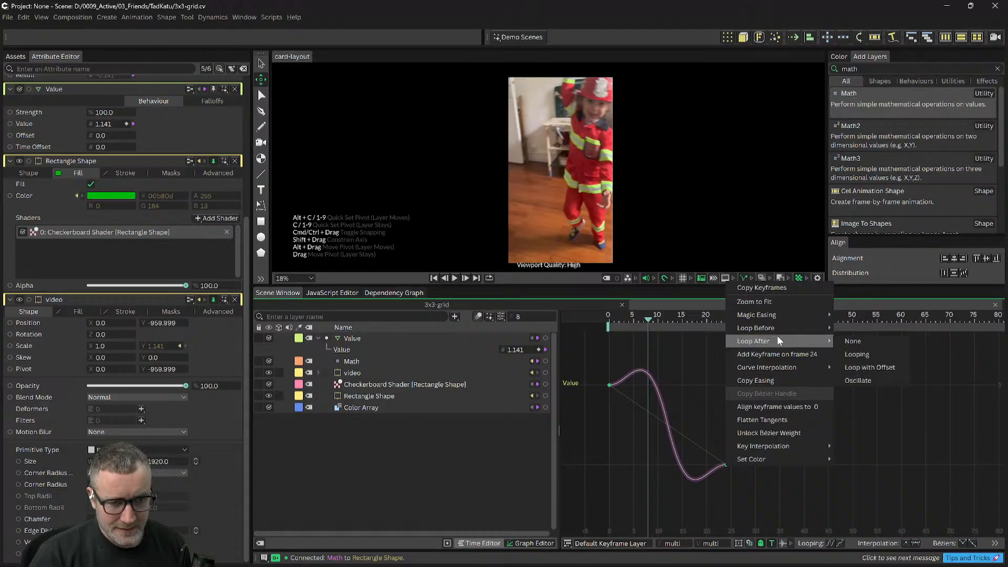
left_click(667, 399)
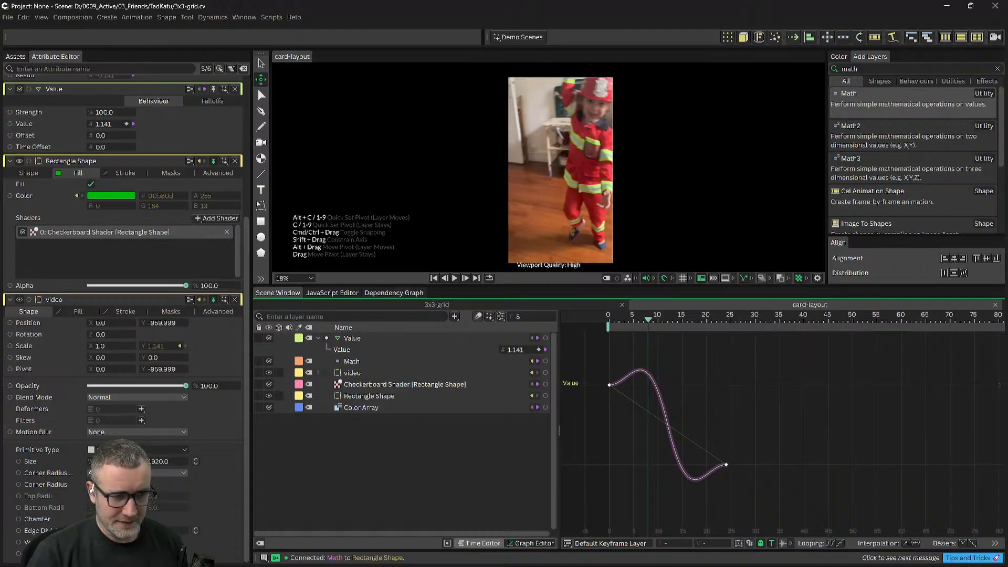
left_click_drag(609, 384, 848, 385)
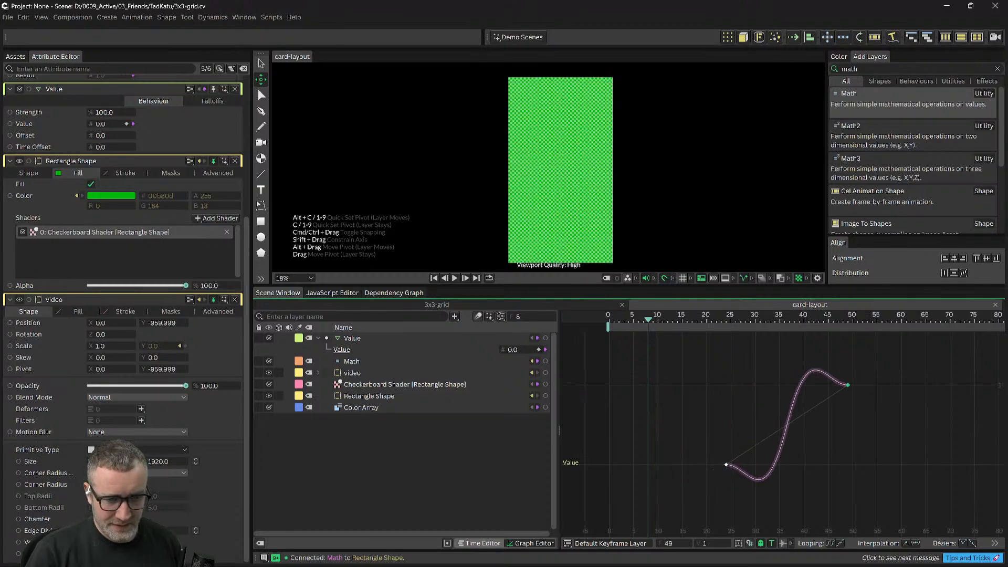
key("ctrl+z")
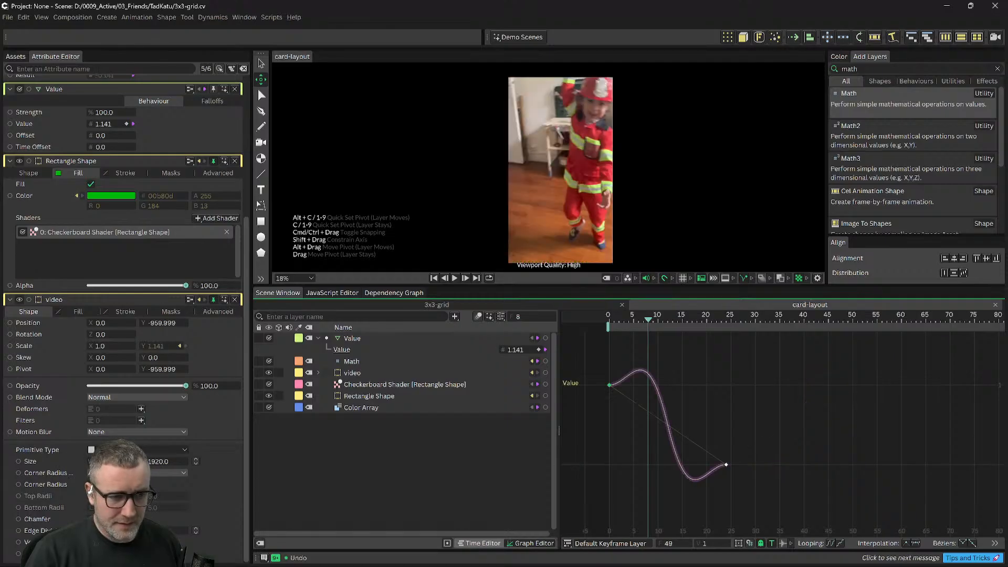
Step: Flip the Value curve using the transform box around both keyframes and play the reversed animation from the start
left_click_drag(581, 351, 835, 513)
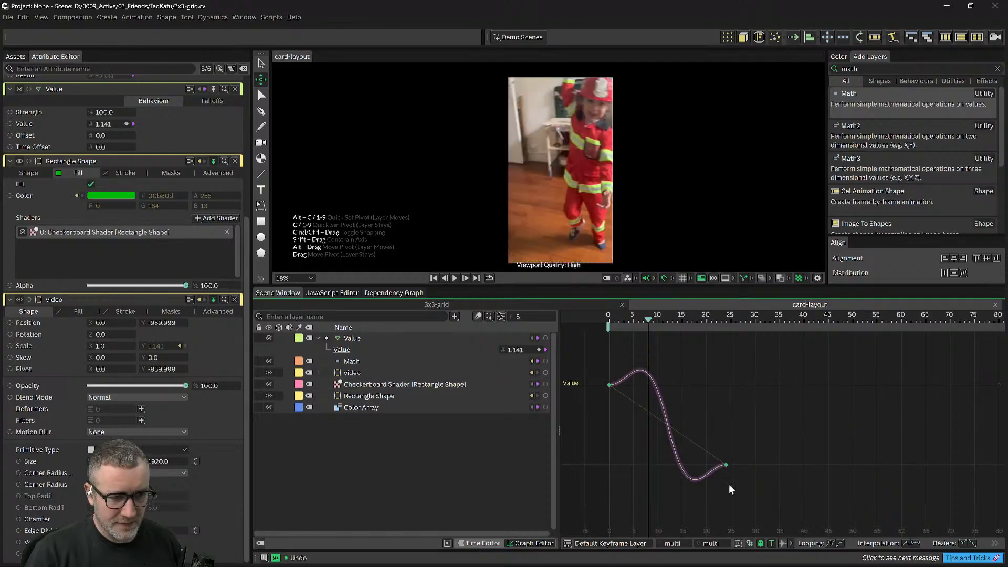
left_click(738, 543)
left_click_drag(610, 392, 684, 430)
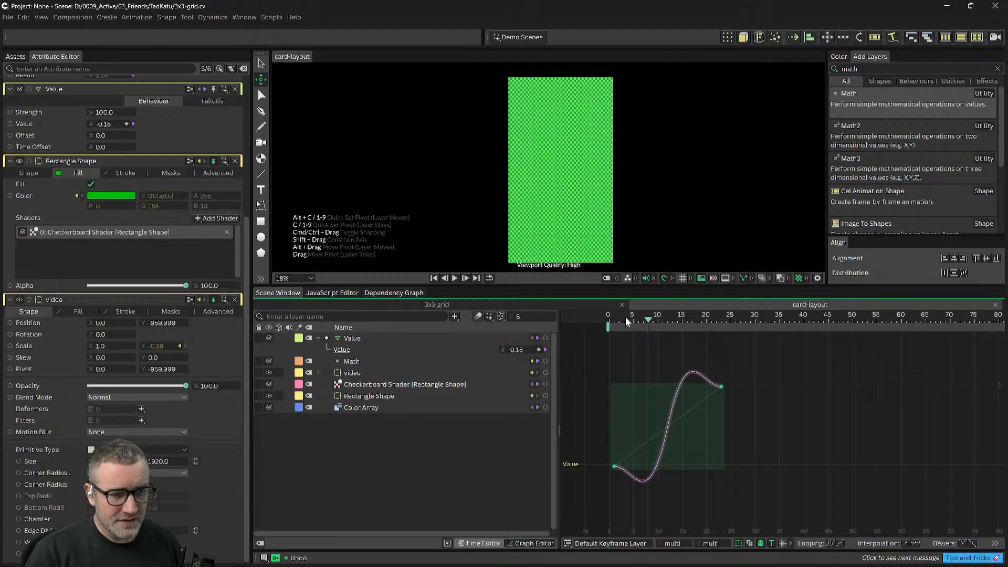
left_click(595, 323)
key("space")
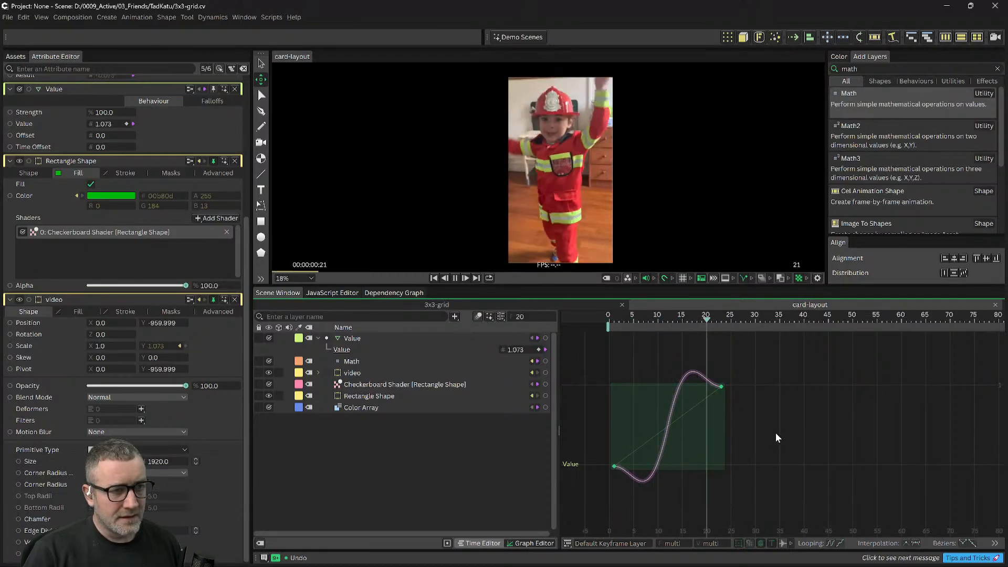
key("space")
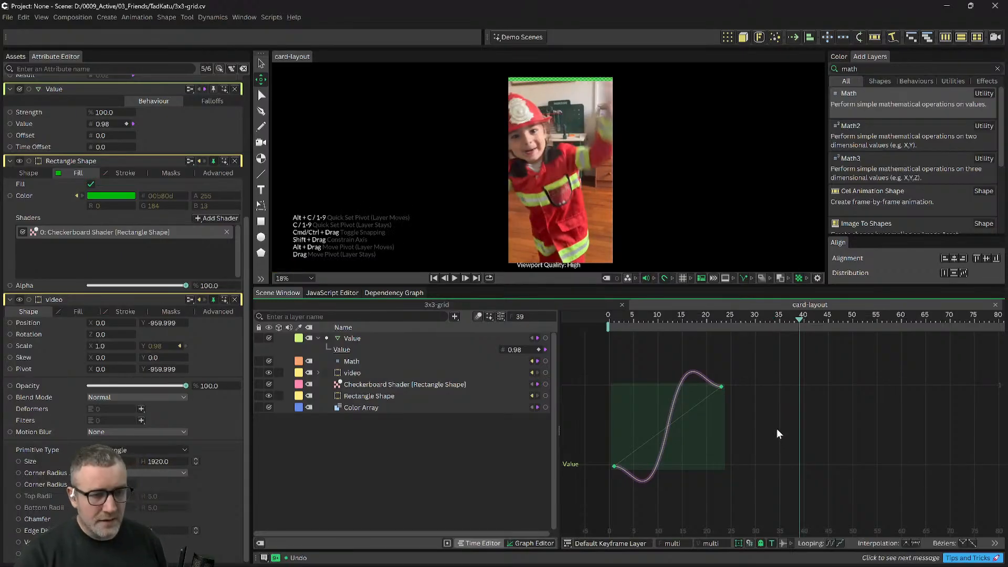
Step: Try shifting the flipped Value curve to start at frame 24, undo back to the original curve, and deselect the keyframes
left_click_drag(665, 390, 776, 388)
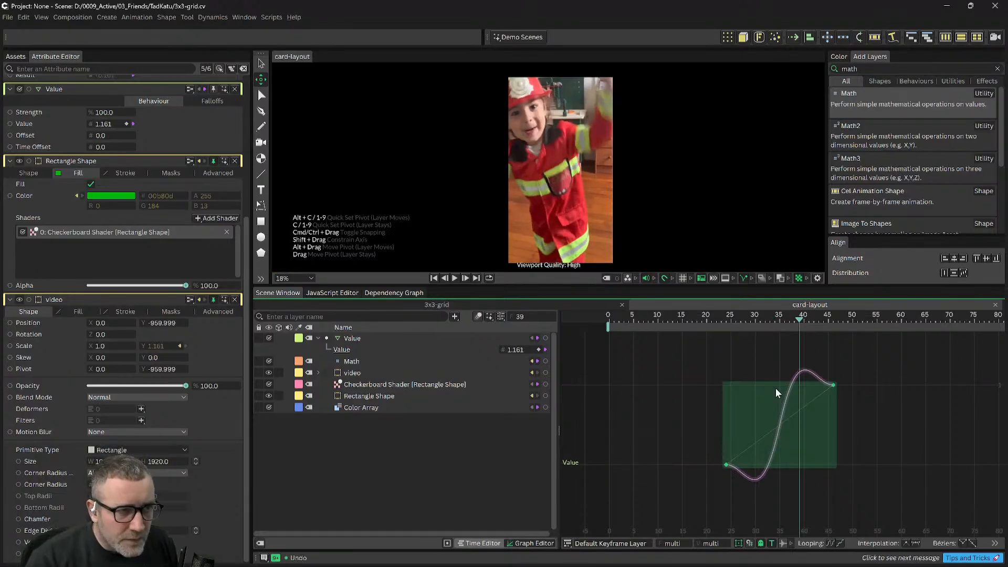
key("ctrl+z")
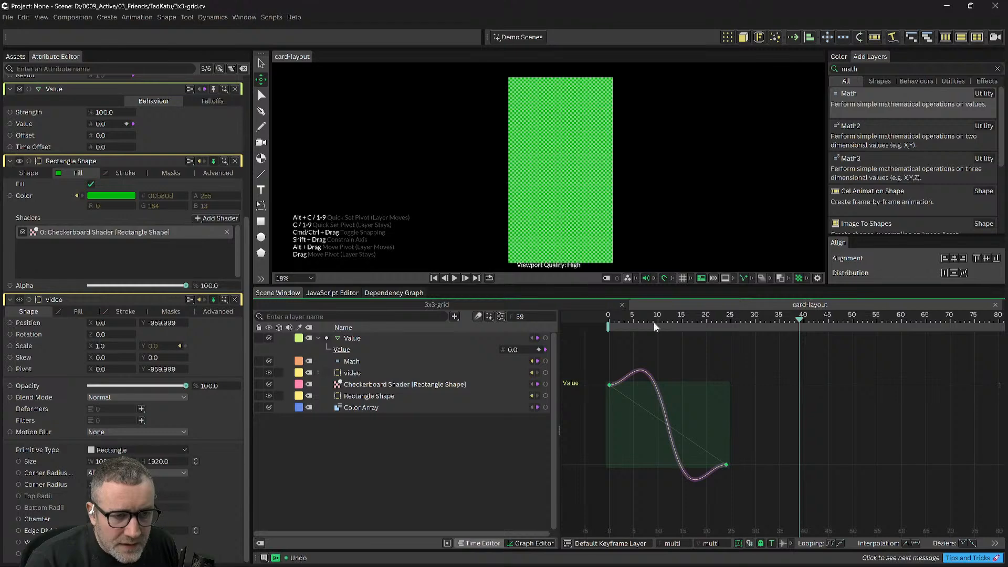
left_click_drag(654, 323, 640, 347)
left_click(739, 369)
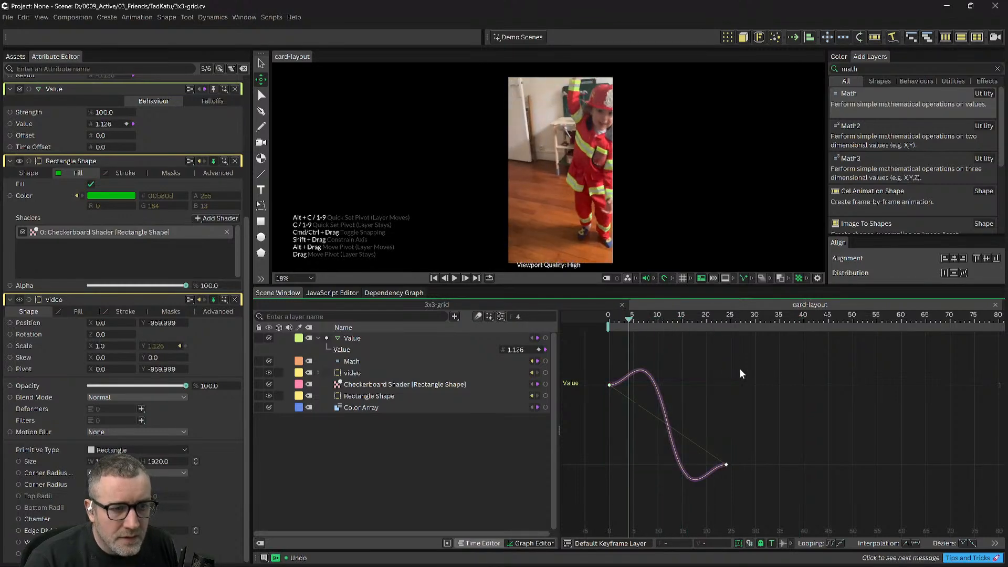
left_click(648, 320)
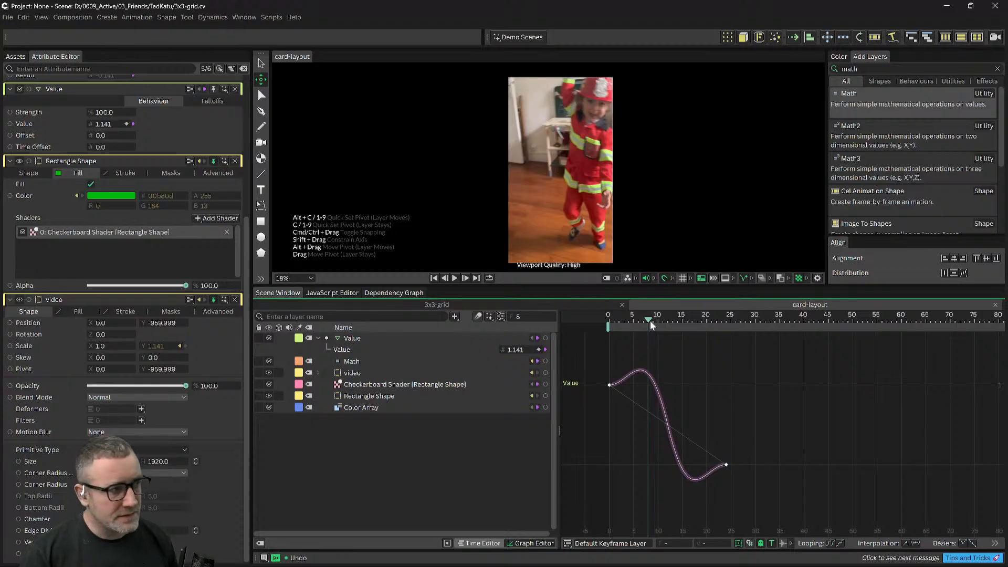
scroll(160, 251, "up", 4)
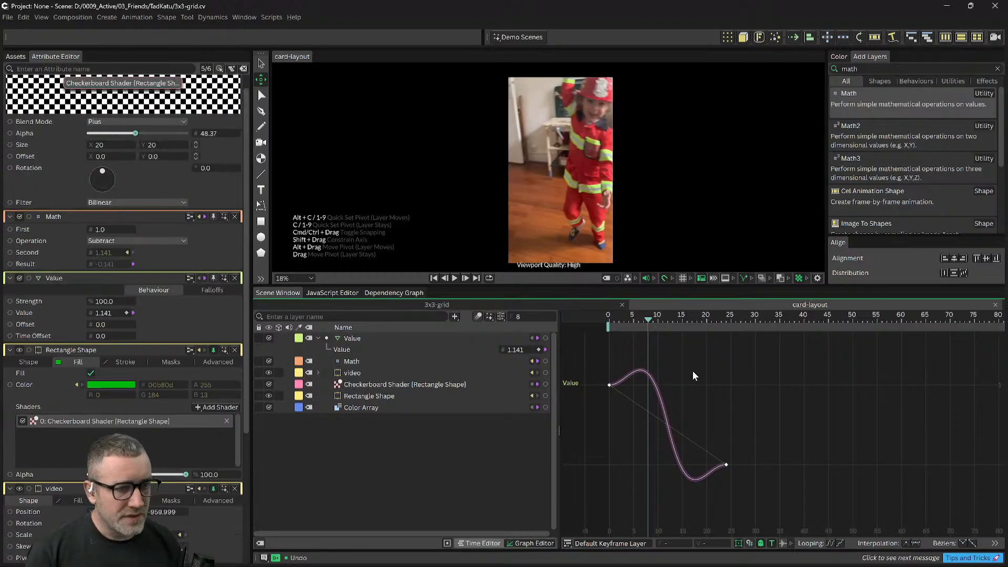
scroll(137, 292, "up", 1)
Step: Duplicate the card-layout composition in the project assets
left_click(16, 56)
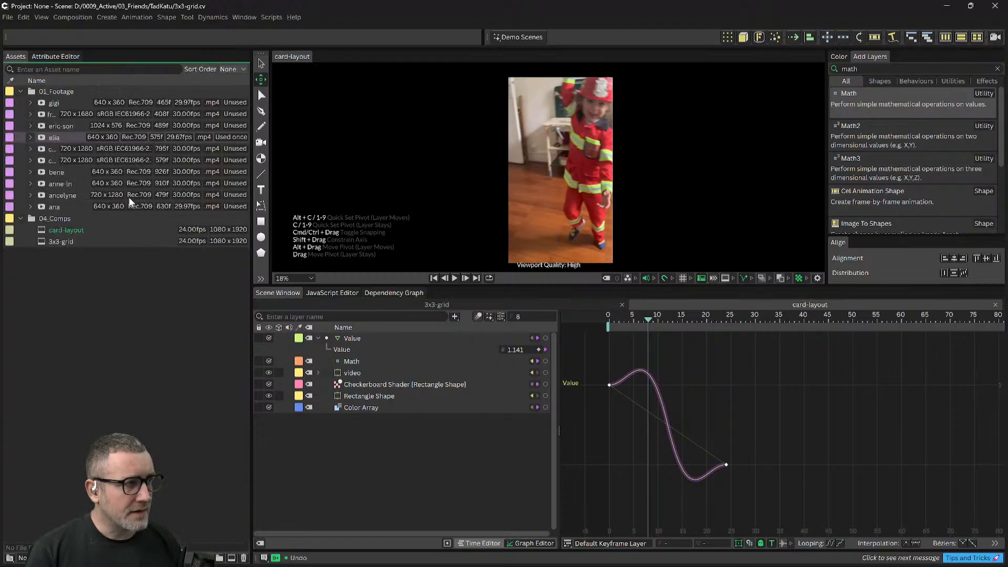
left_click_drag(739, 423, 774, 424)
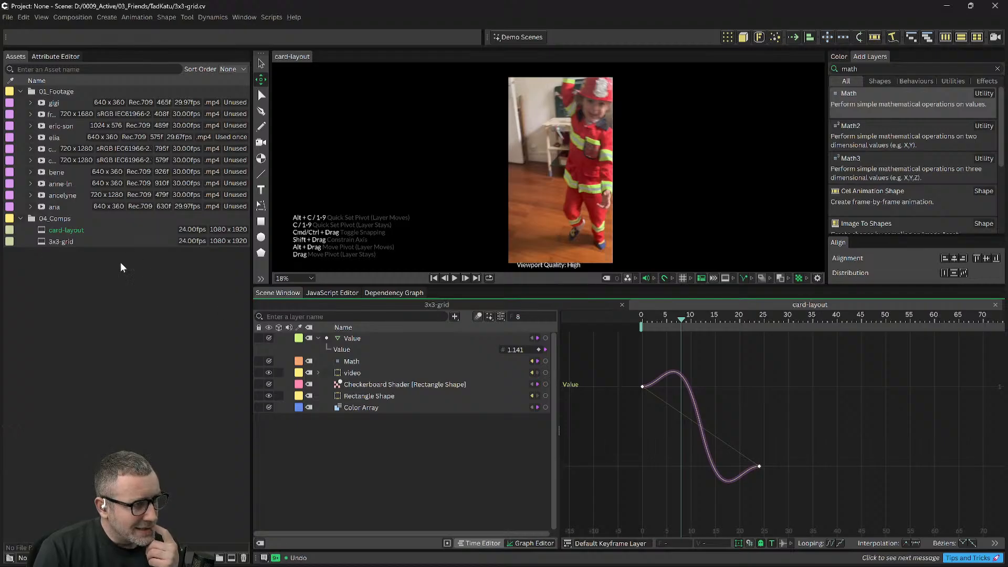
left_click(46, 243)
left_click(67, 231)
left_click_drag(62, 266, 62, 231)
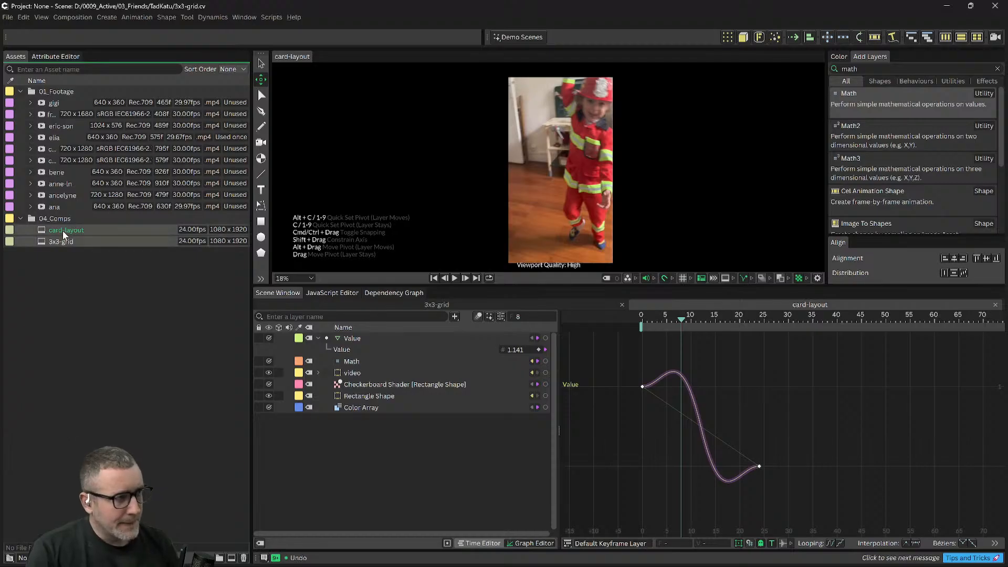
left_click(62, 231)
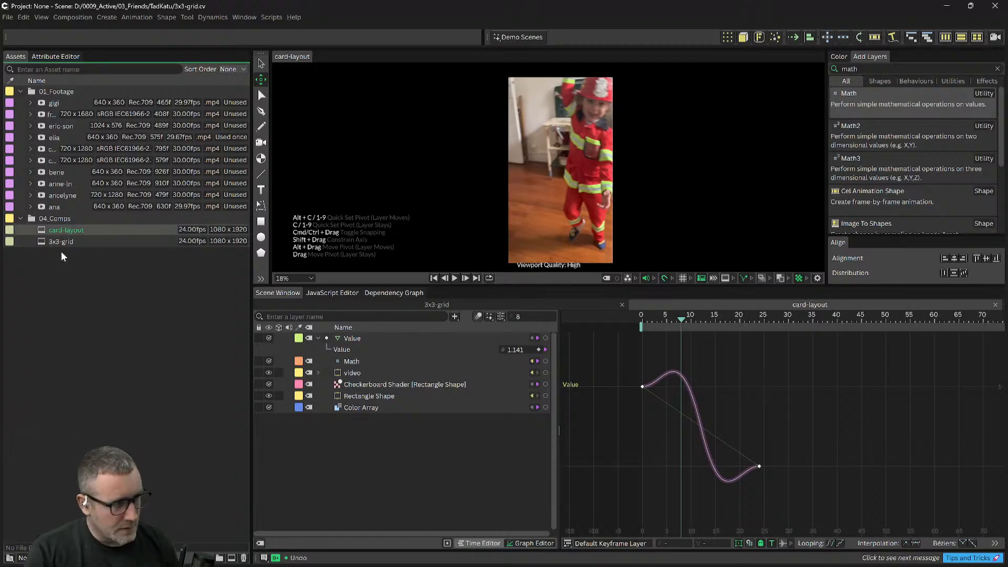
key("ctrl+d")
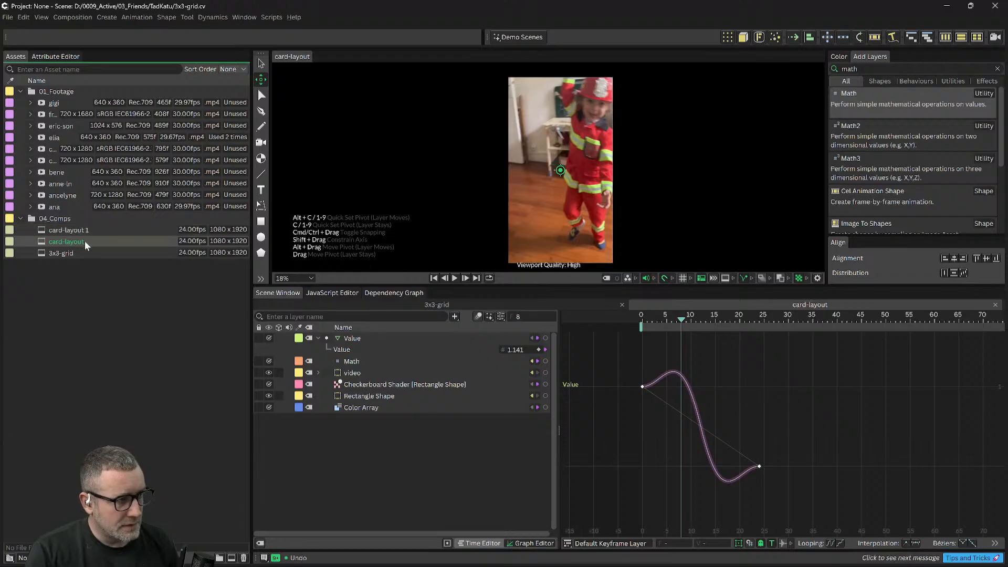
Step: Rename the original card-layout composition as card-layout 0
double_click(85, 242)
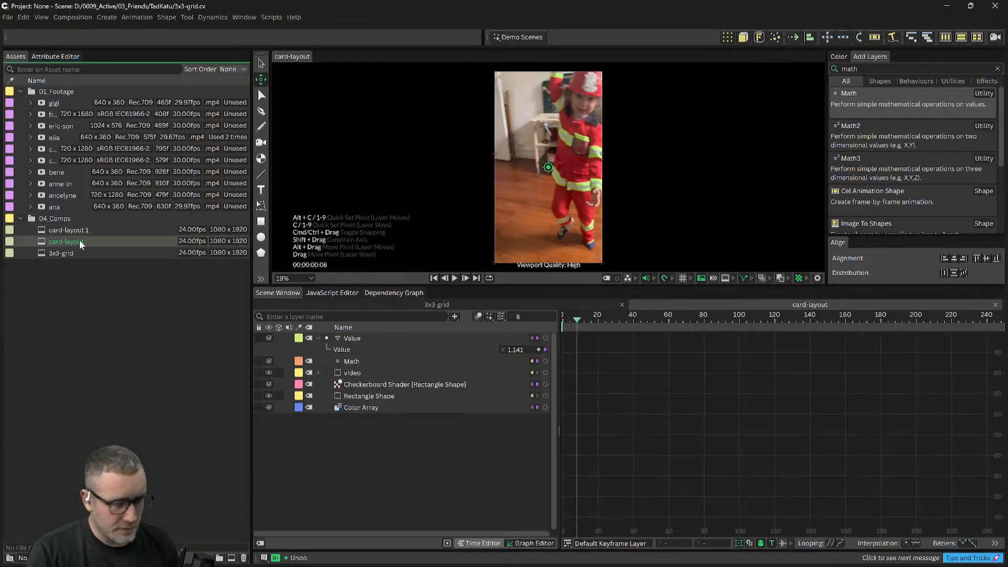
mouse_move(80, 241)
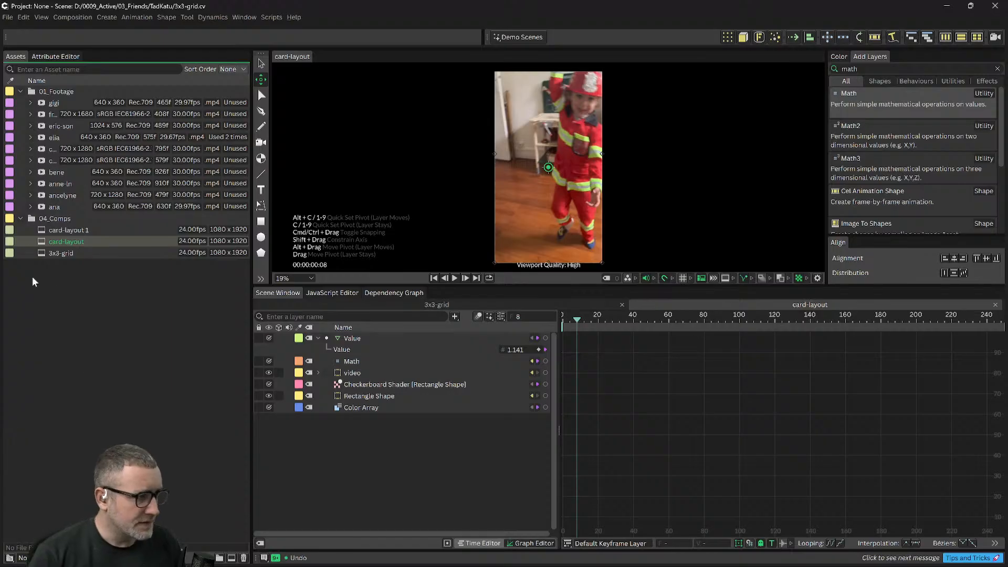
left_click(71, 242)
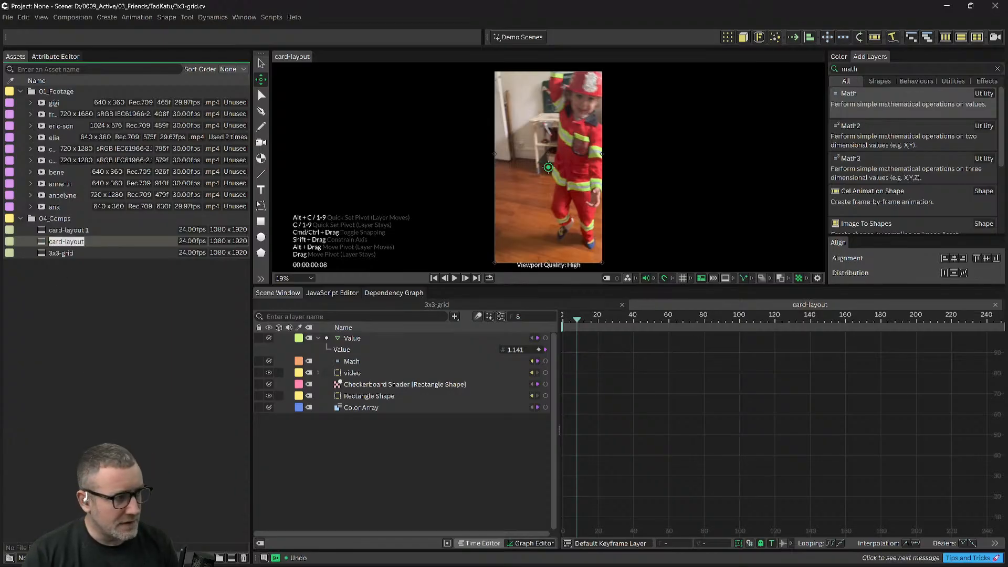
left_click(88, 242)
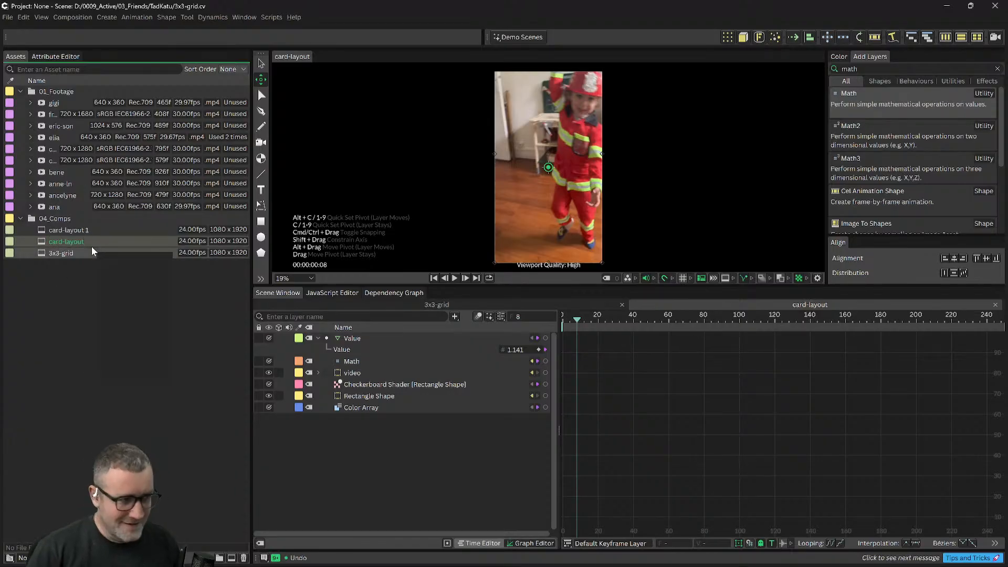
key("Return")
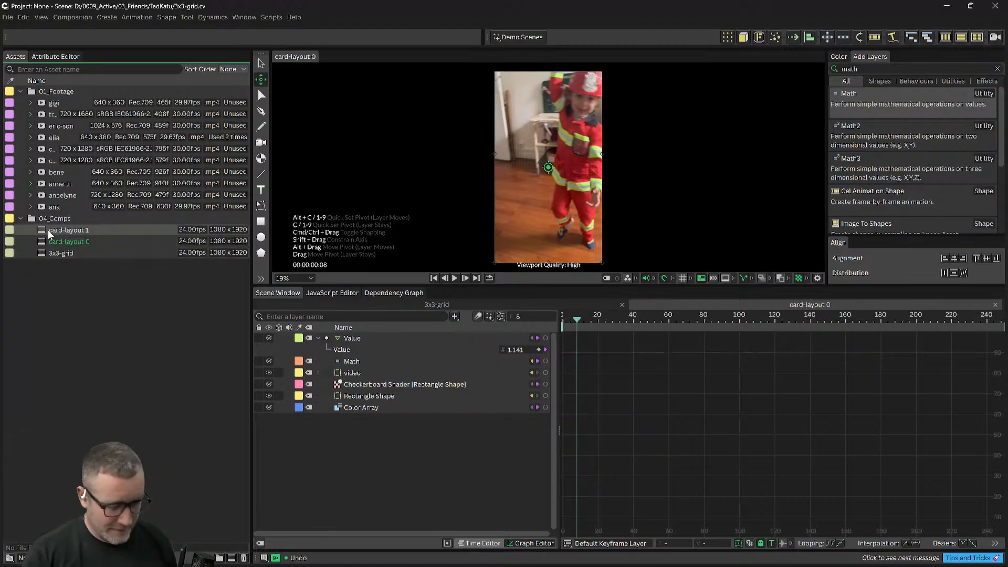
Step: Duplicate the card-layout 1 composition and open both it and the new copy
key("ctrl+d")
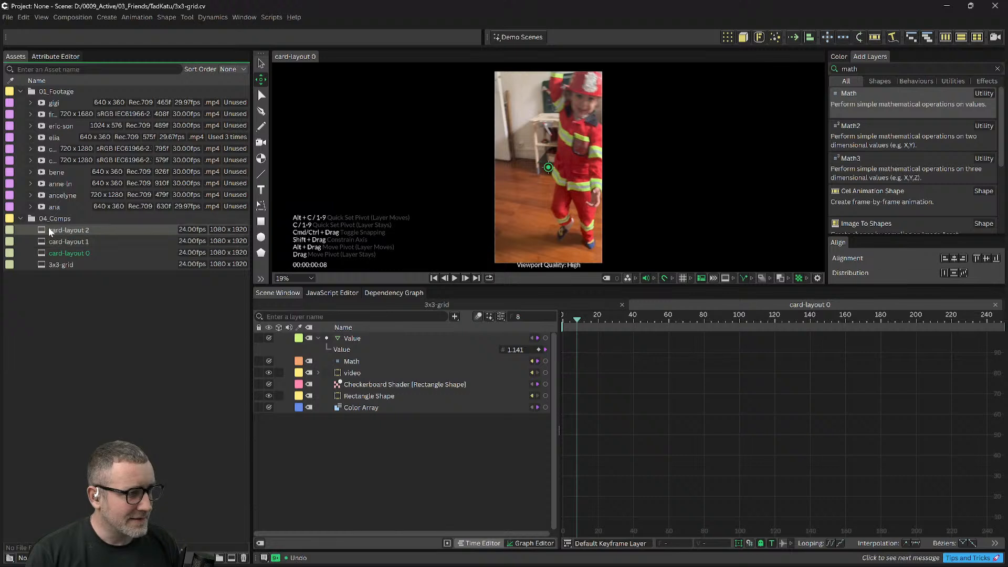
double_click(46, 229)
double_click(40, 240)
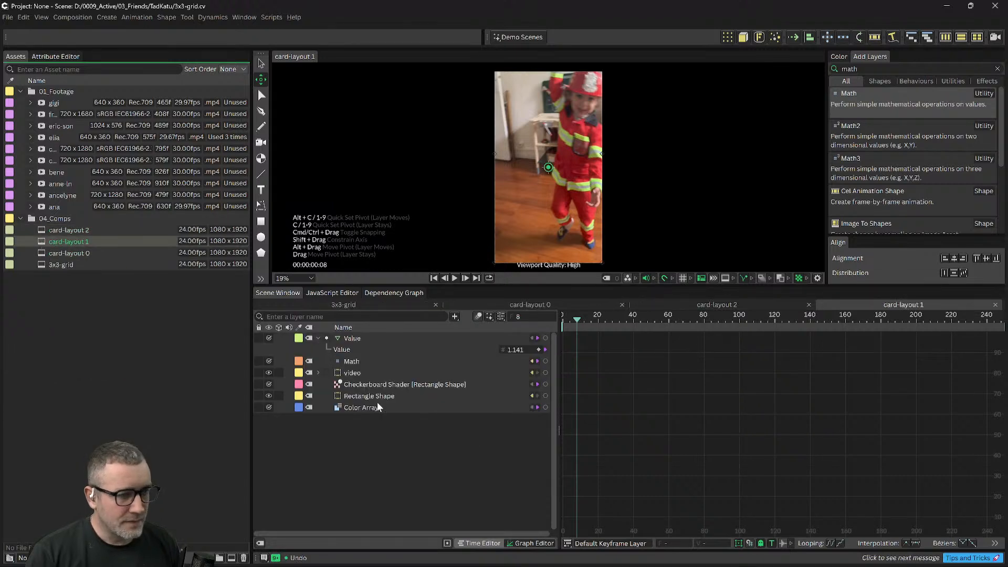
Step: Inspect card-layout 1's Checkerboard Shader, Rectangle Shape and Color Array layers in the Time Editor, and advance the playhead to frame 24
left_click(285, 294)
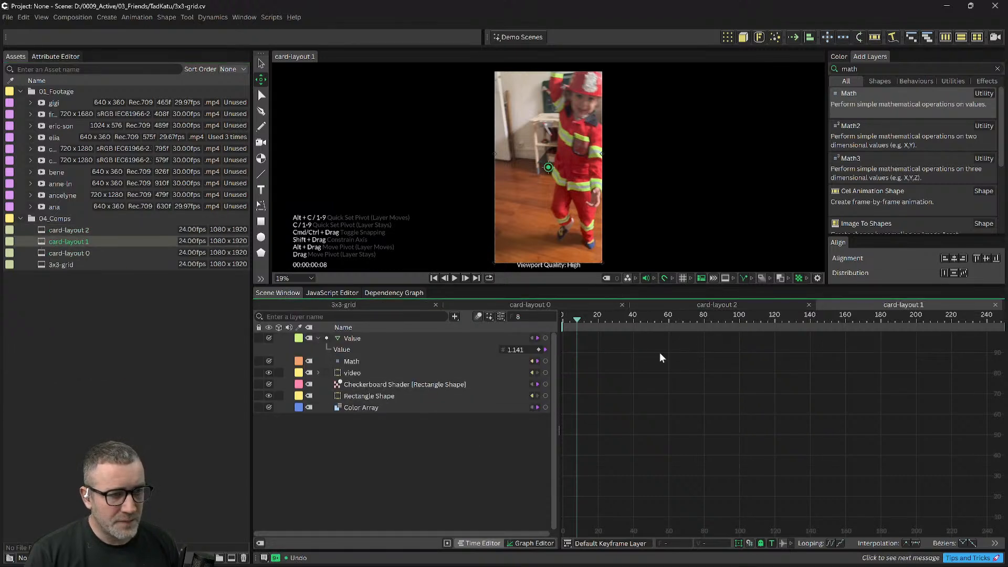
left_click(481, 543)
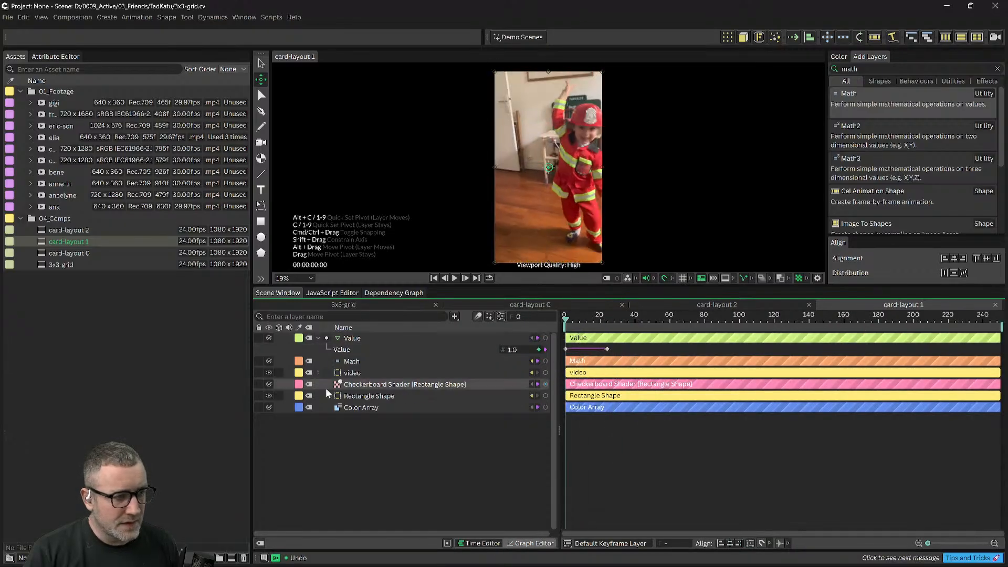
left_click(357, 387)
left_click(366, 398)
left_click(366, 408)
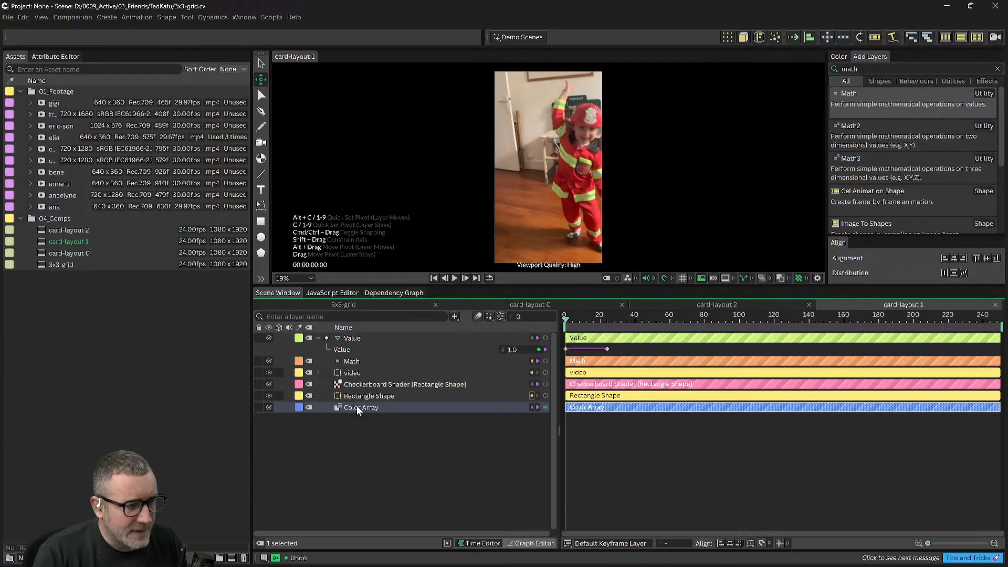
left_click(360, 396)
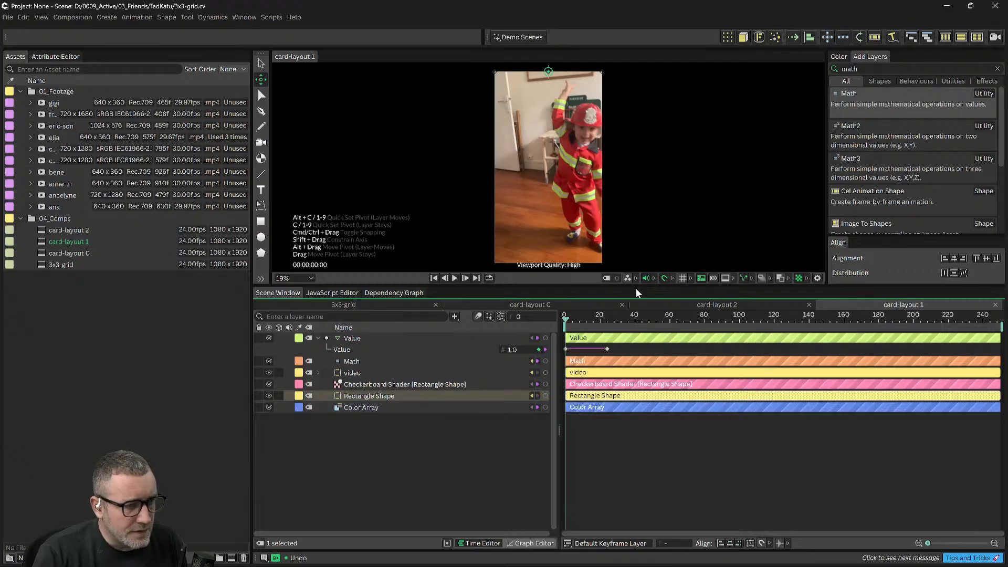
left_click(599, 316)
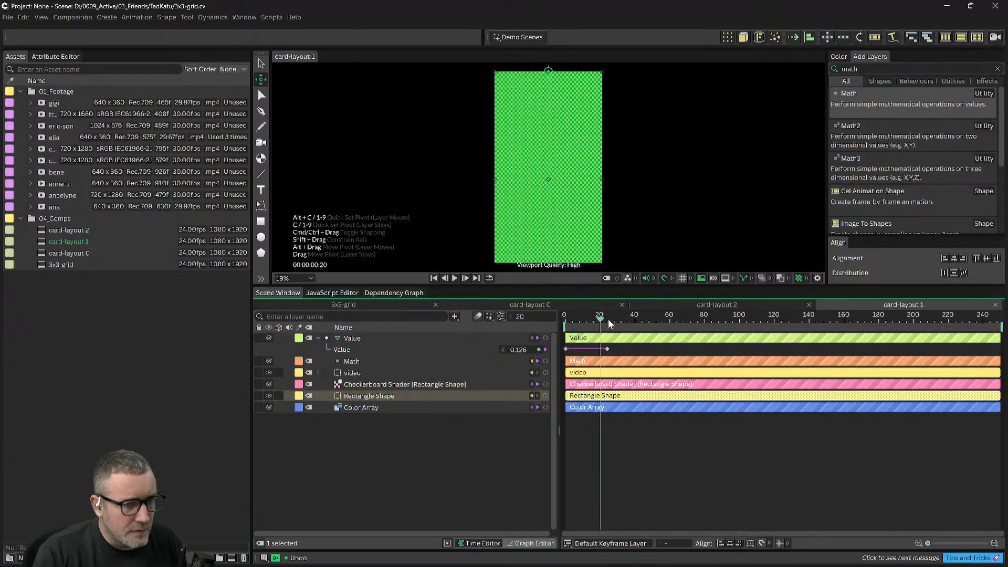
left_click(607, 317)
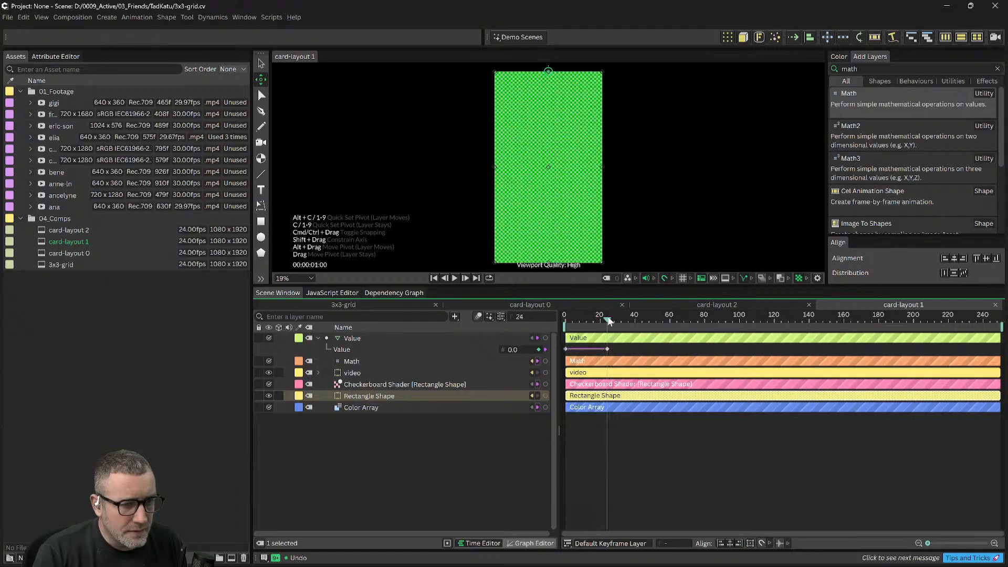
Step: Try deleting the Value layer's keyframes in card-layout 1, and undo the deletion
left_click_drag(624, 343, 563, 356)
key("Delete")
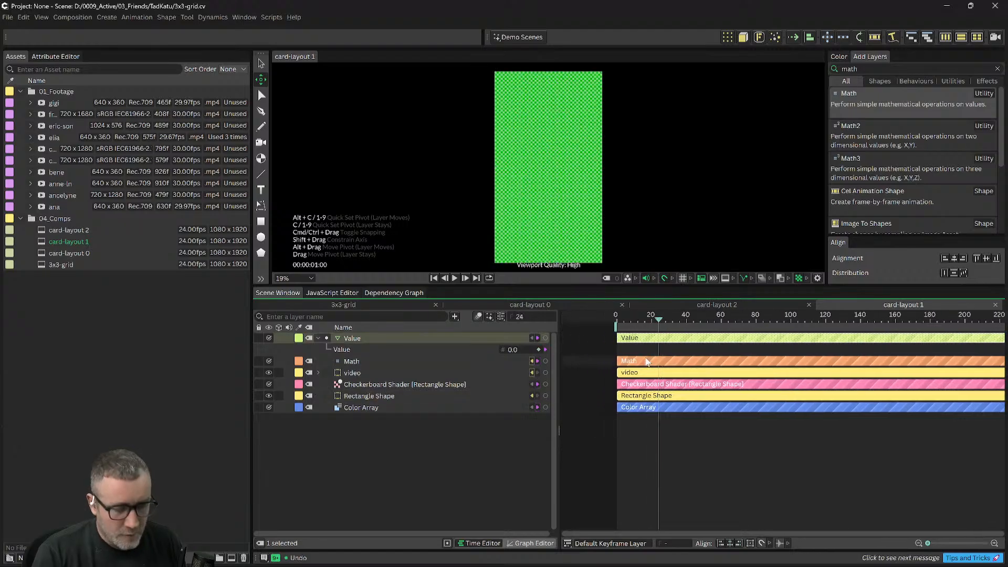
key("ctrl+z")
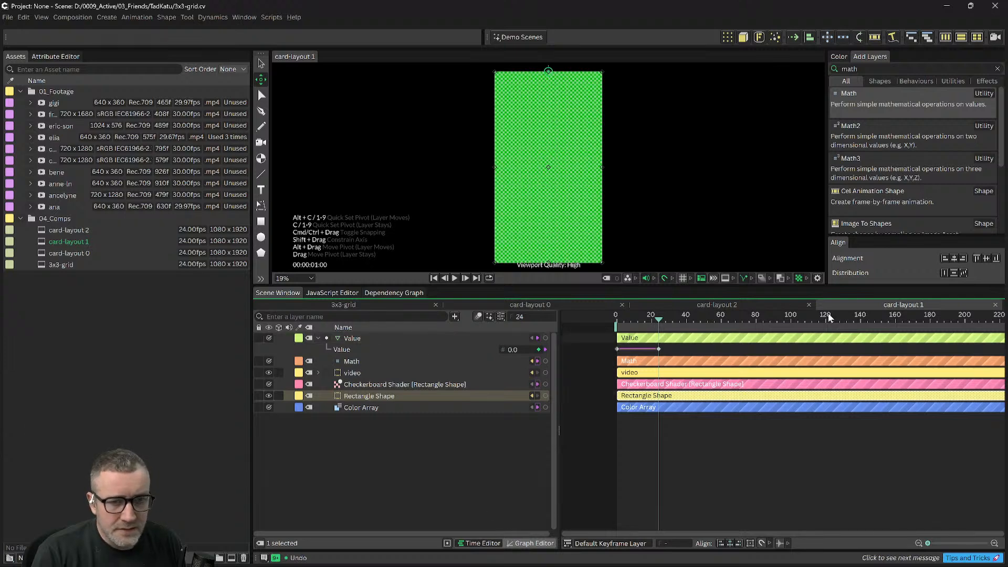
Step: Display the Value attribute's curve in the Graph Editor and examine its end keyframe with the playhead at frame 20
left_click(528, 543)
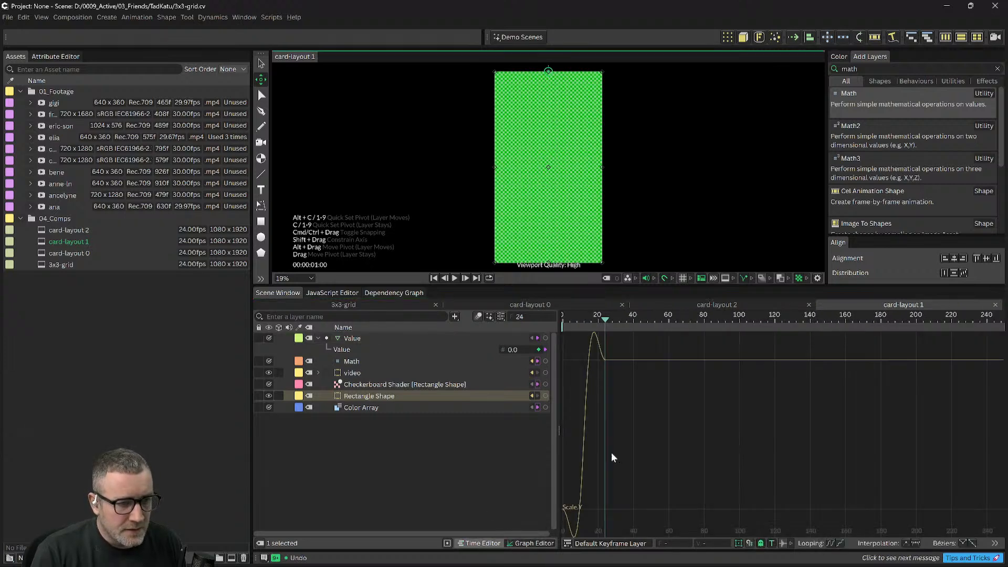
scroll(679, 441, "down", 3)
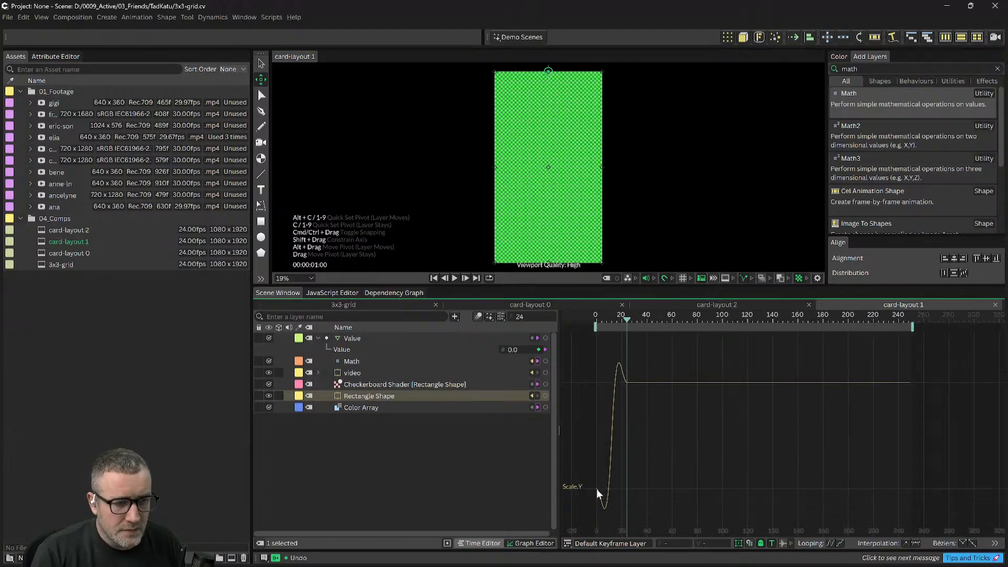
left_click(346, 349)
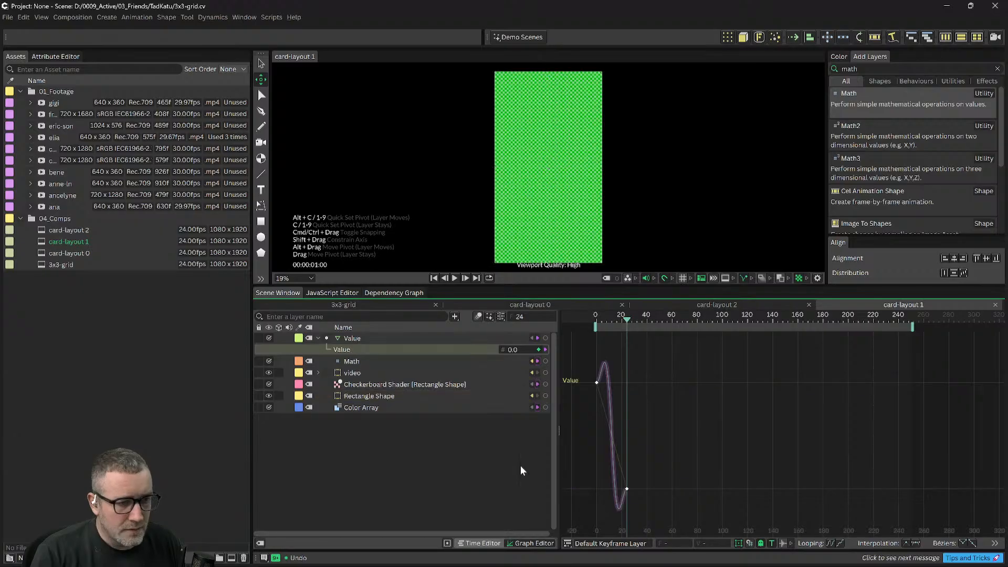
left_click(596, 383)
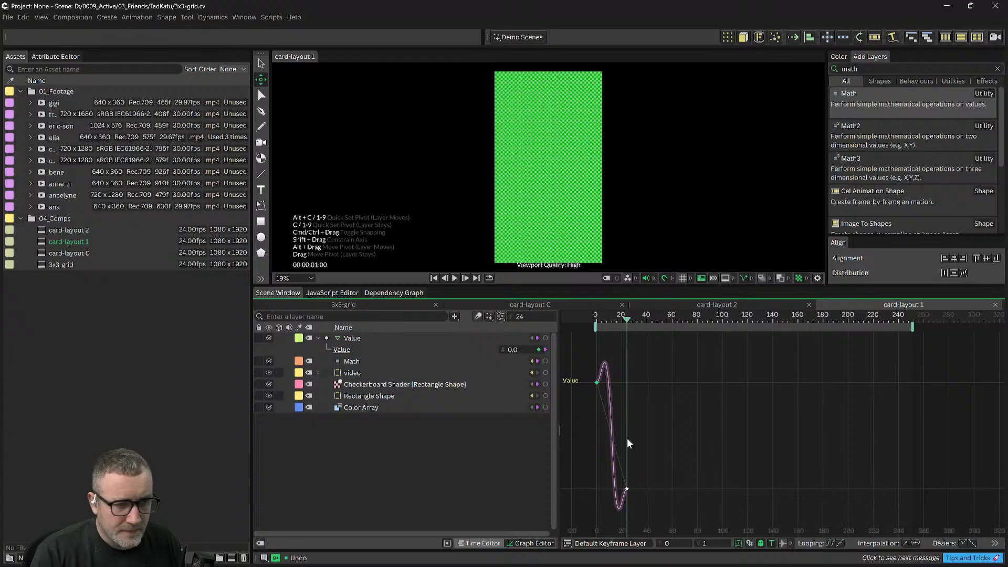
scroll(646, 462, "up", 5)
left_click_drag(646, 462, 855, 400)
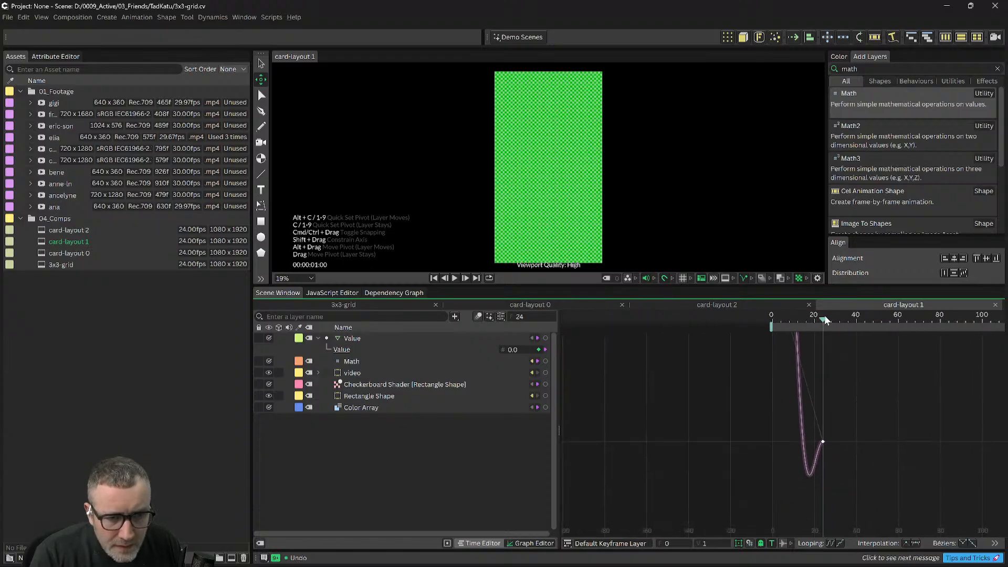
left_click_drag(826, 320, 821, 329)
left_click(844, 398)
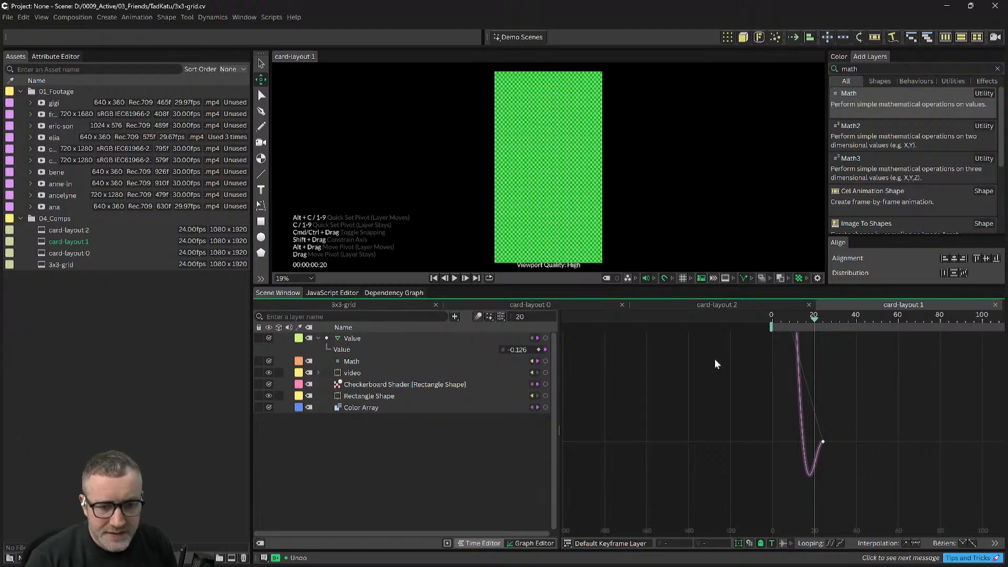
left_click_drag(835, 405, 838, 390)
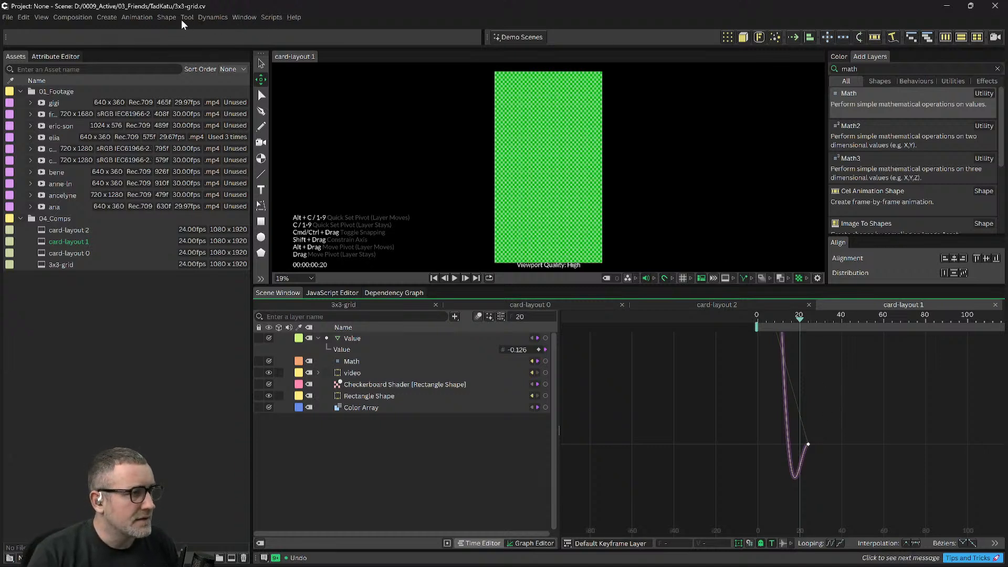
Step: Look through the Preferences for a keyframe-related setting, enlarging the window to read it, and close it
left_click(7, 18)
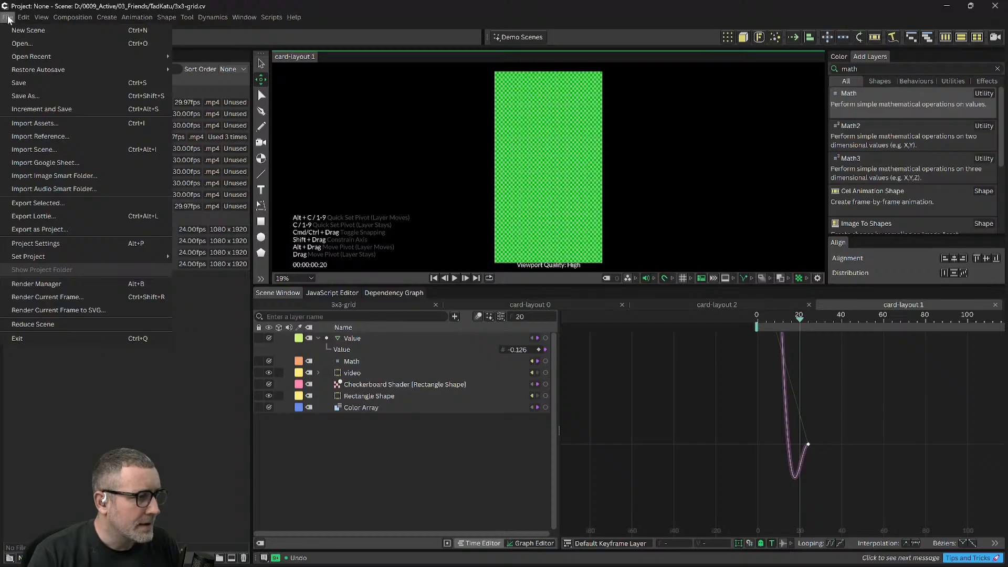
mouse_move(28, 15)
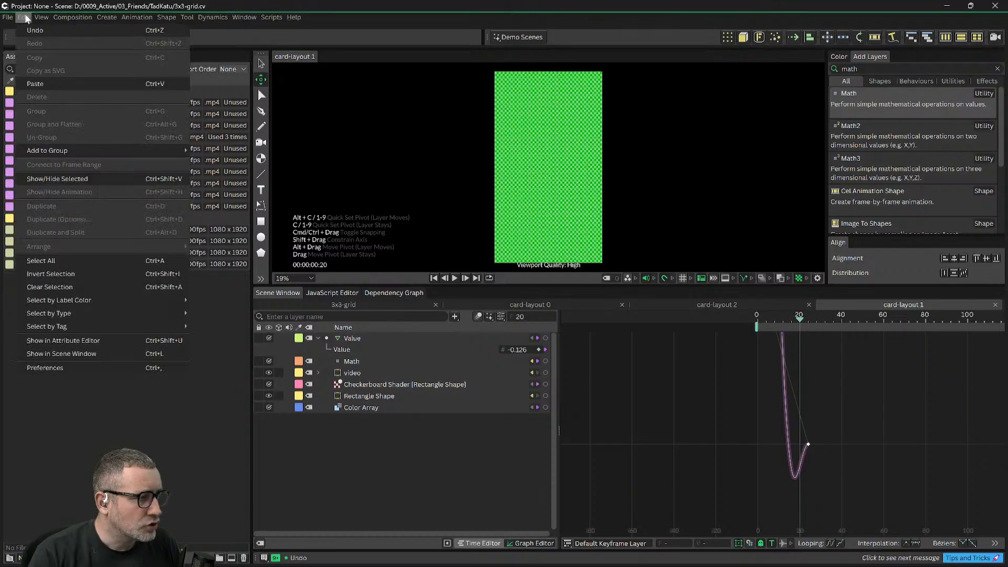
left_click(99, 367)
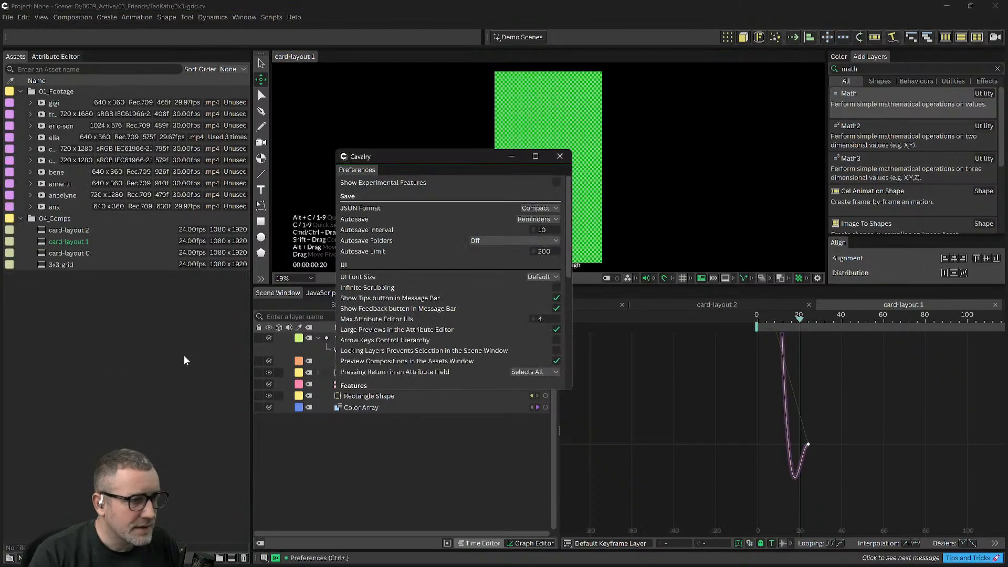
scroll(429, 293, "down", 6)
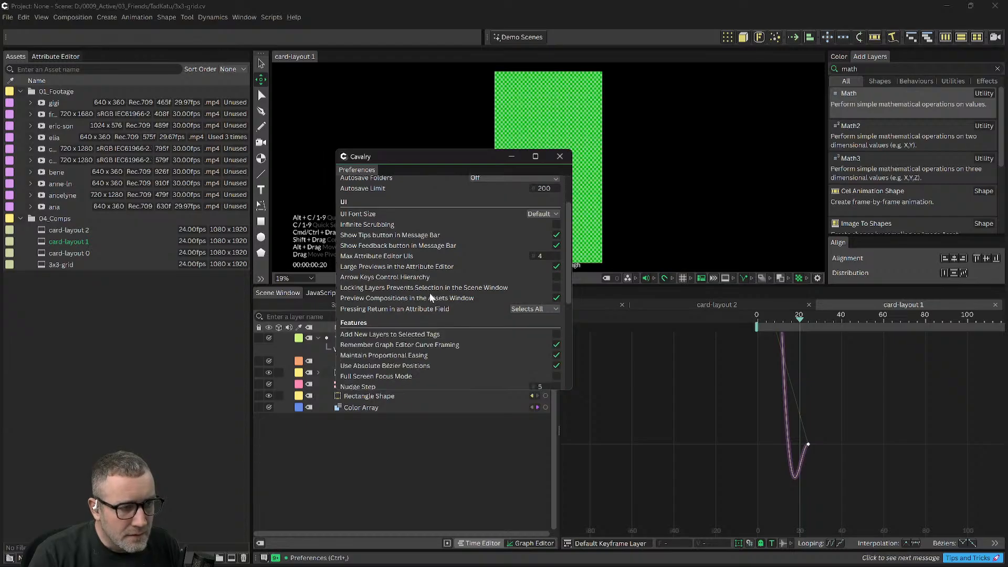
left_click_drag(470, 157, 553, 99)
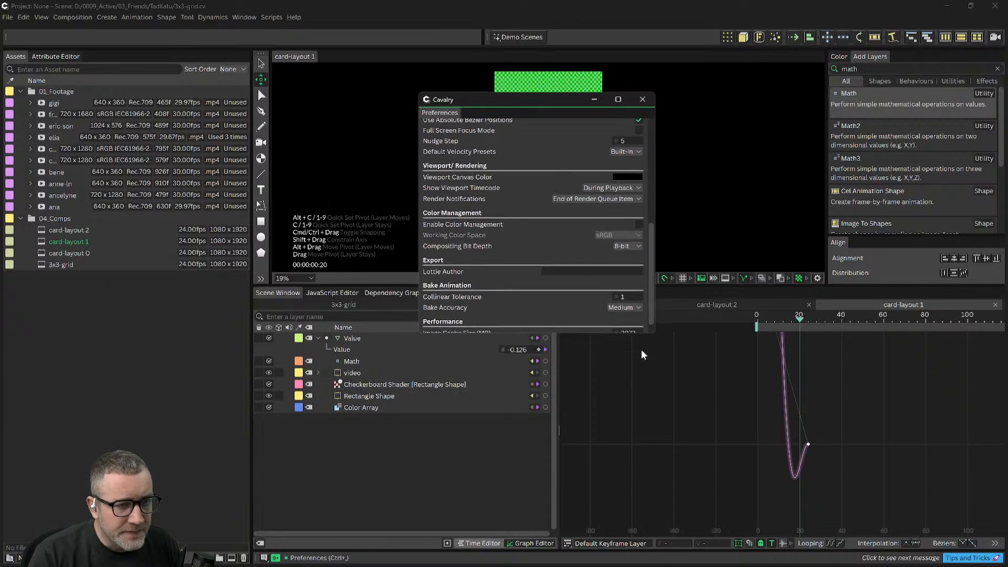
left_click_drag(650, 332, 880, 470)
scroll(650, 315, "up", 2)
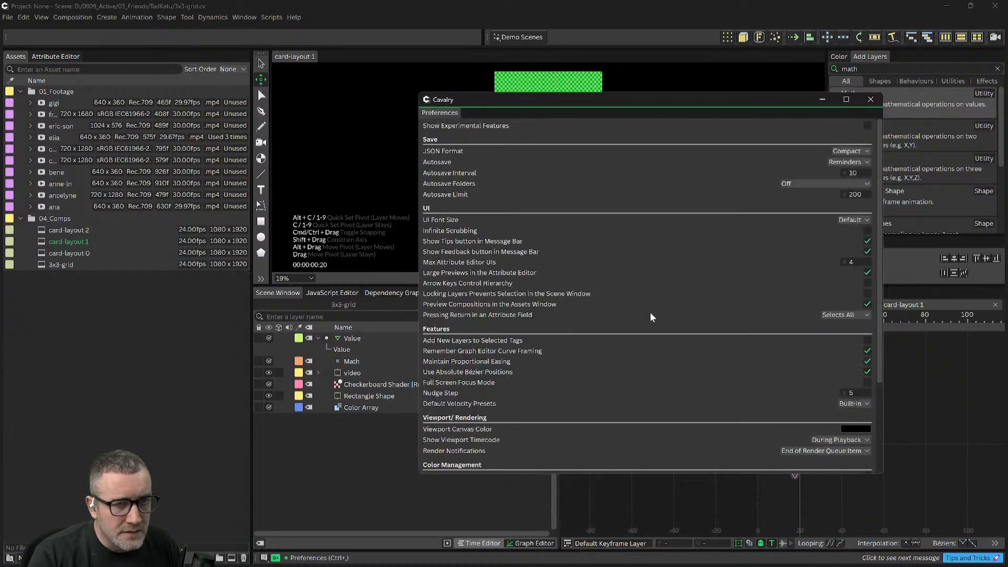
scroll(600, 267, "down", 3)
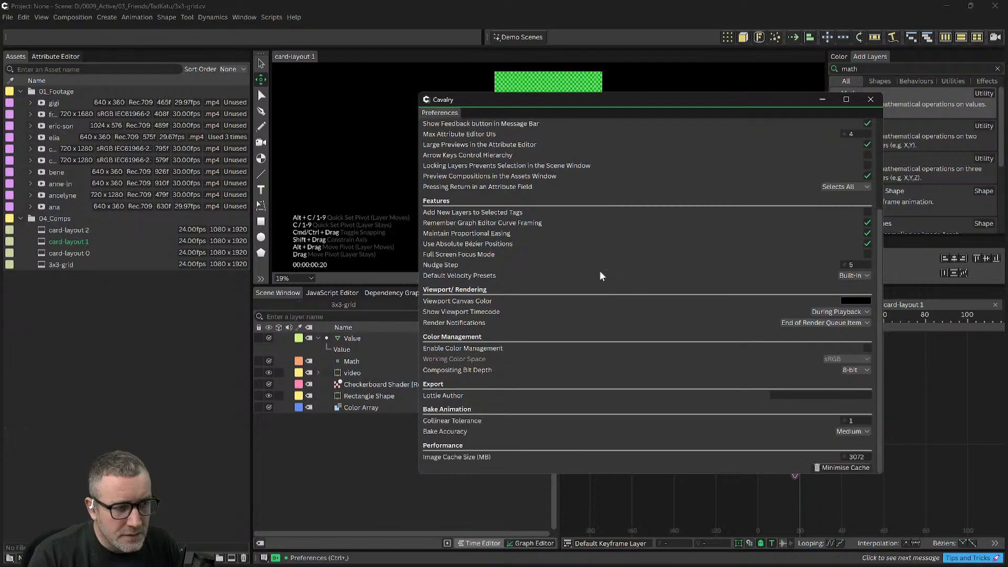
scroll(594, 304, "up", 5)
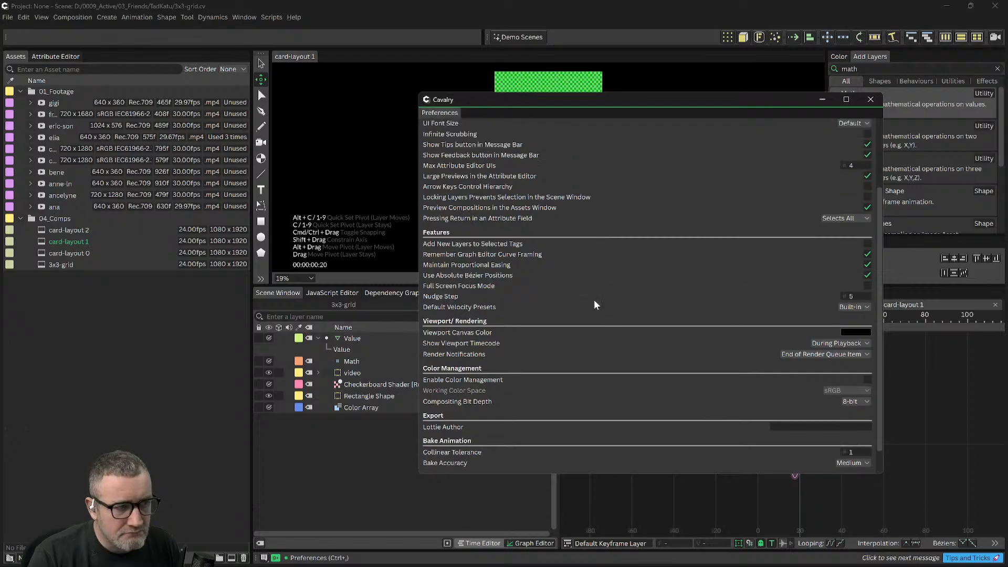
left_click(869, 99)
Step: Search the Shortcut Manager for "keyfr" to check the keyframe shortcuts, and close it
left_click(9, 17)
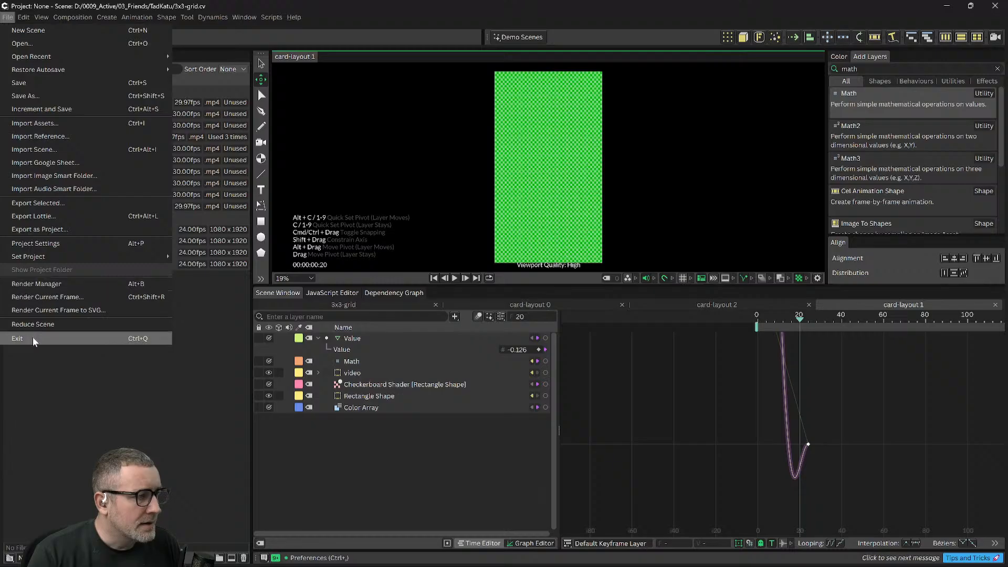
mouse_move(23, 20)
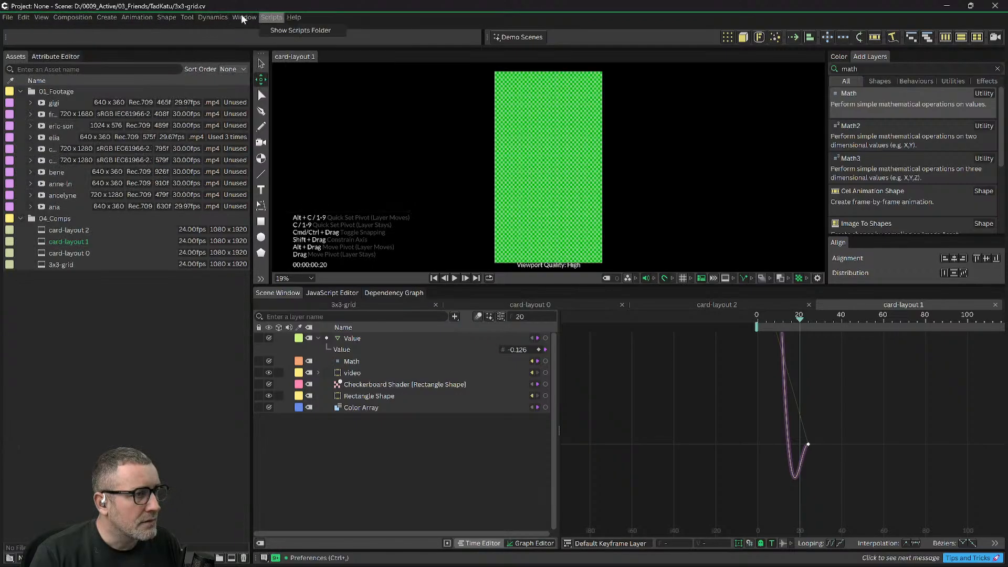
mouse_move(242, 14)
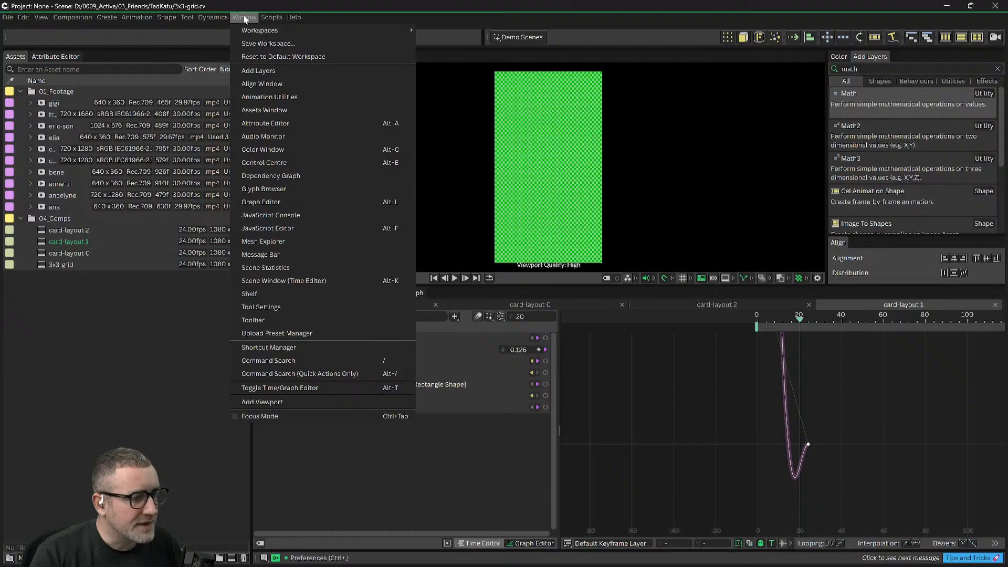
left_click(287, 348)
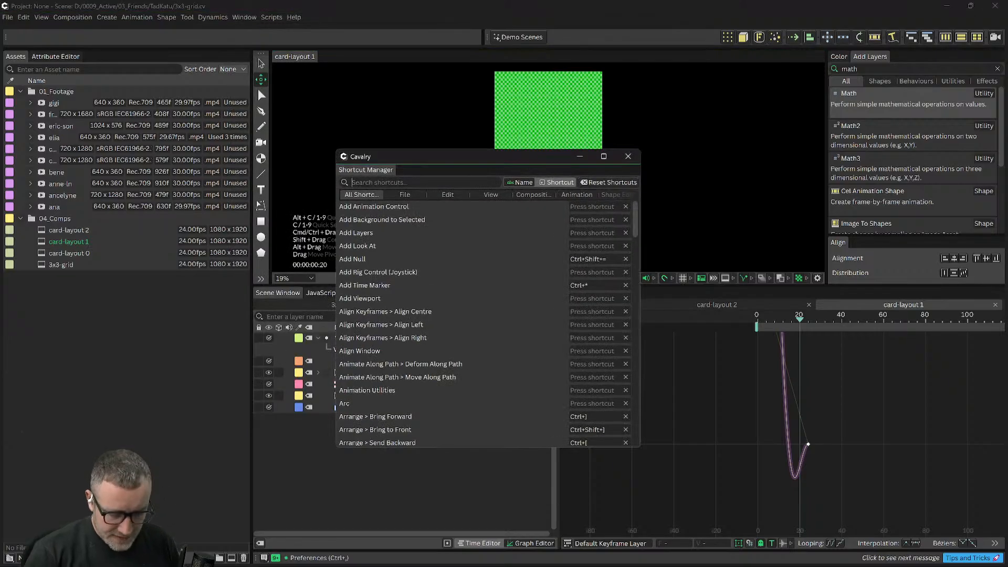
type("keyfr")
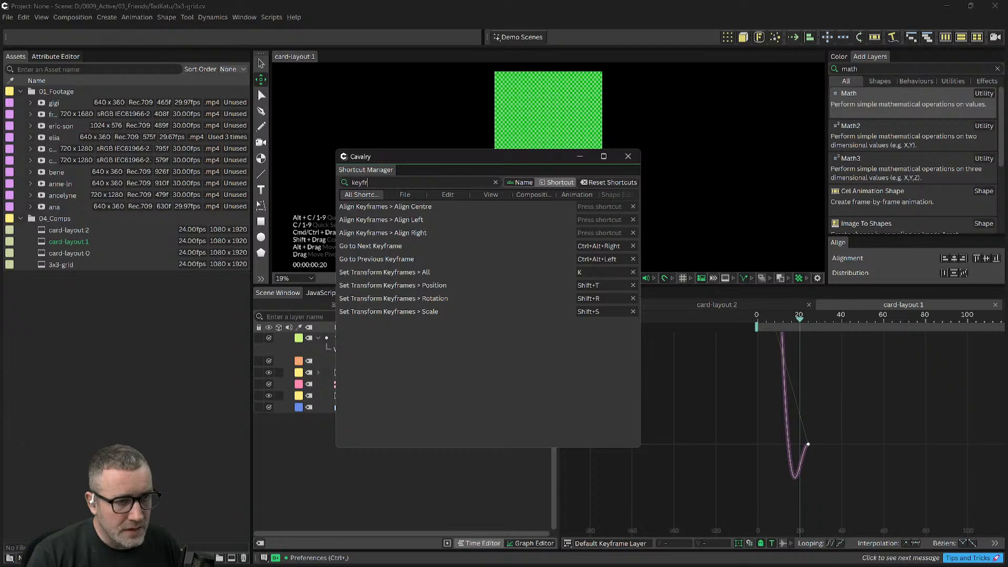
left_click(628, 157)
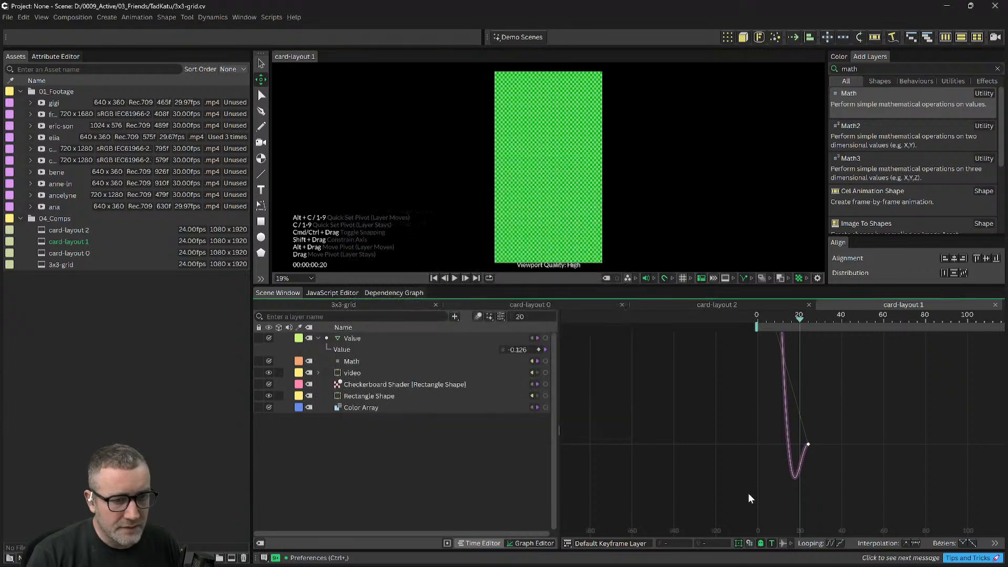
Step: Move card-layout 1's Value keyframe at frame 0 to frame 48 and fit the resulting curve in the Graph Editor
key("k")
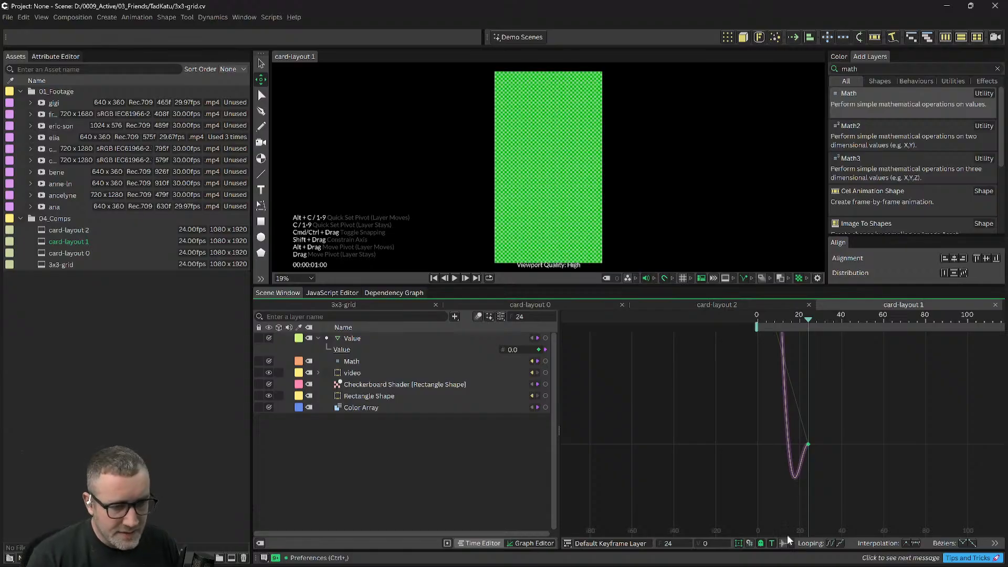
left_click_drag(925, 460, 855, 481)
left_click_drag(806, 402, 799, 492)
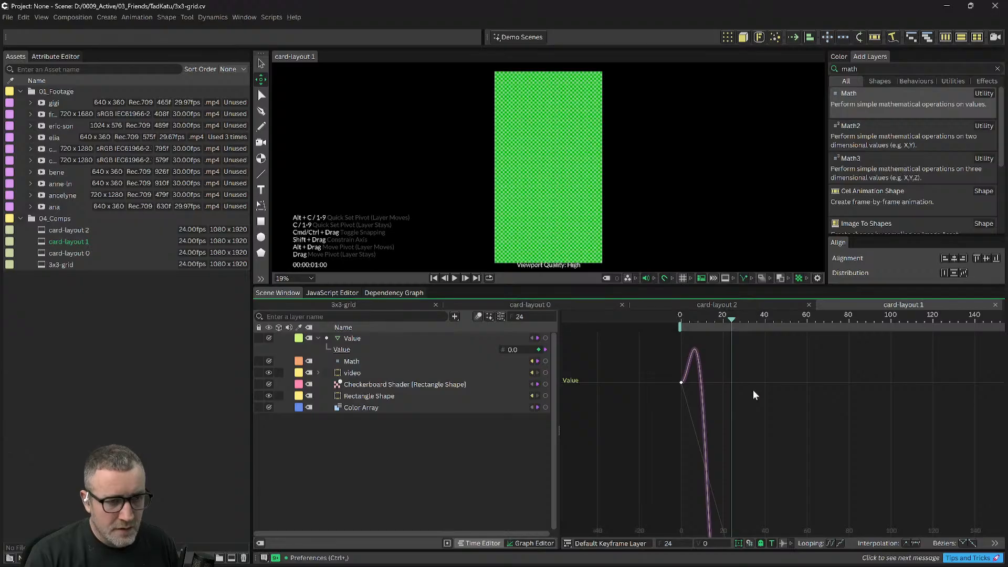
left_click_drag(631, 399, 689, 373)
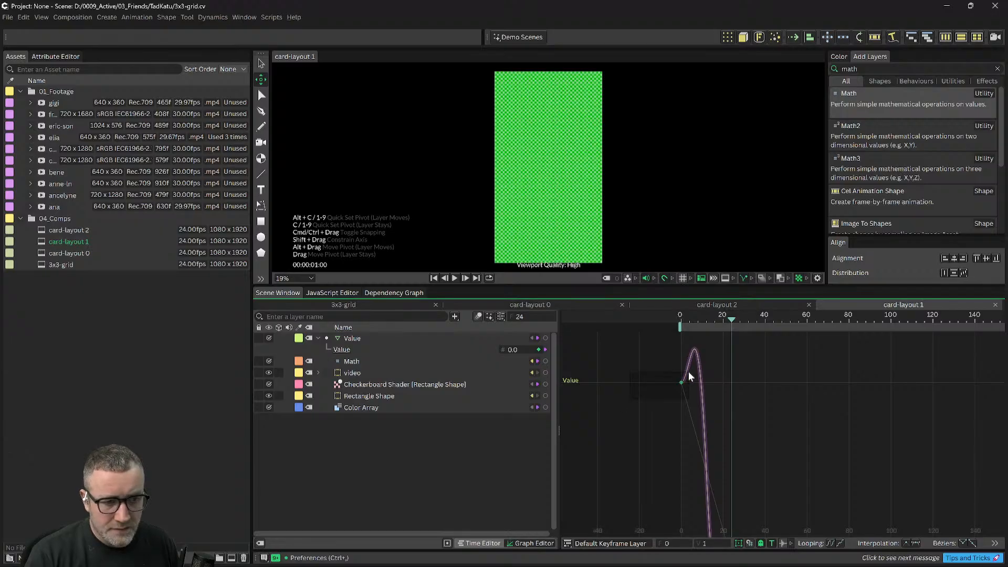
left_click(667, 544)
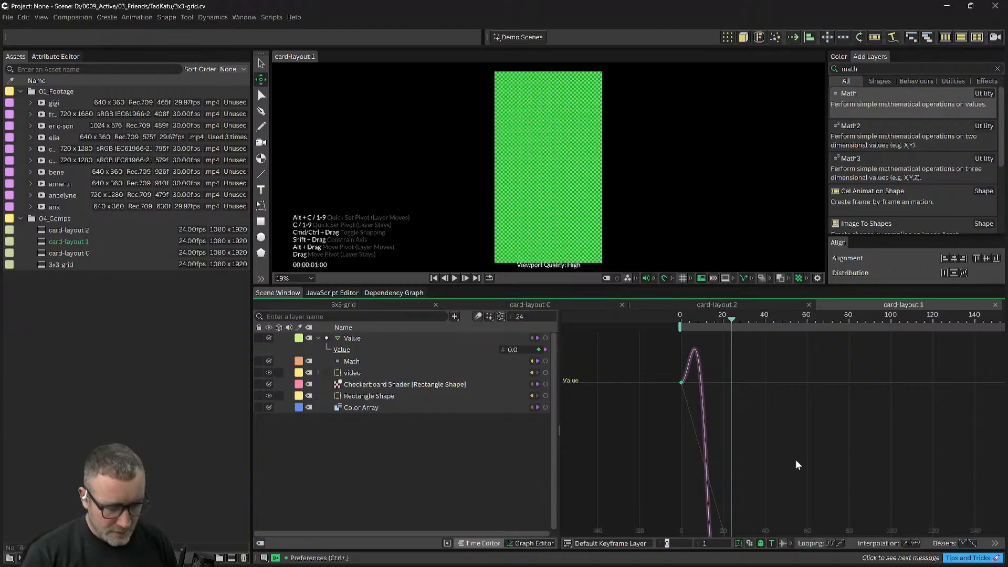
type("48")
key("Return")
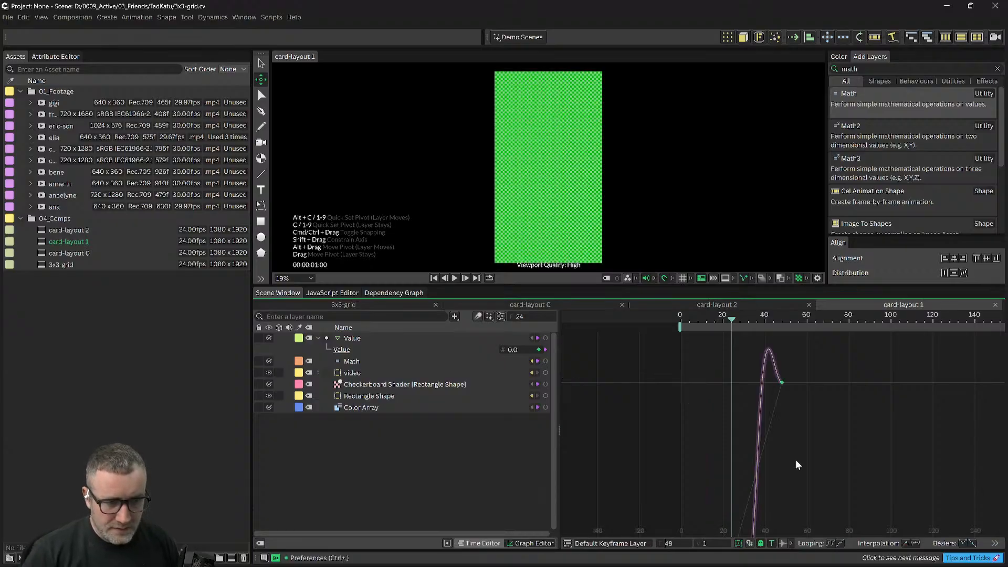
key("f")
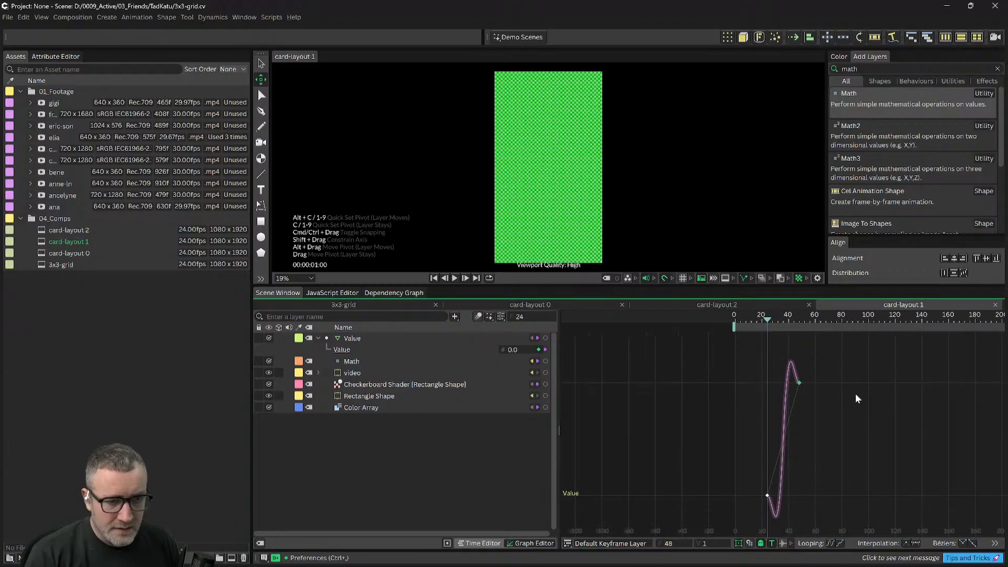
Step: Open card-layout 2 and display its Value attribute's curve in the Graph Editor
mouse_move(773, 314)
left_mouse_down()
mouse_move(796, 320)
mouse_move(765, 326)
left_mouse_up()
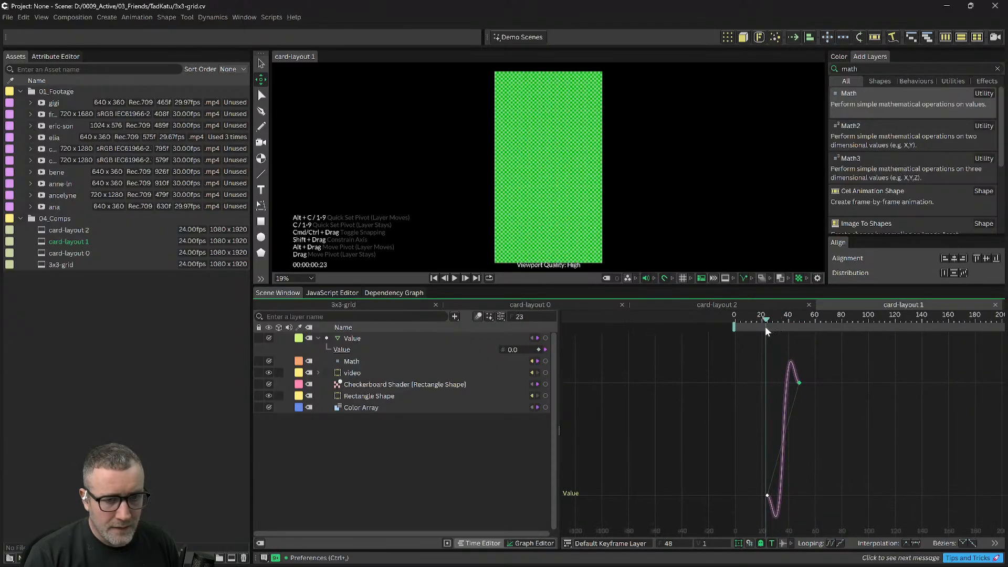
left_click(419, 450)
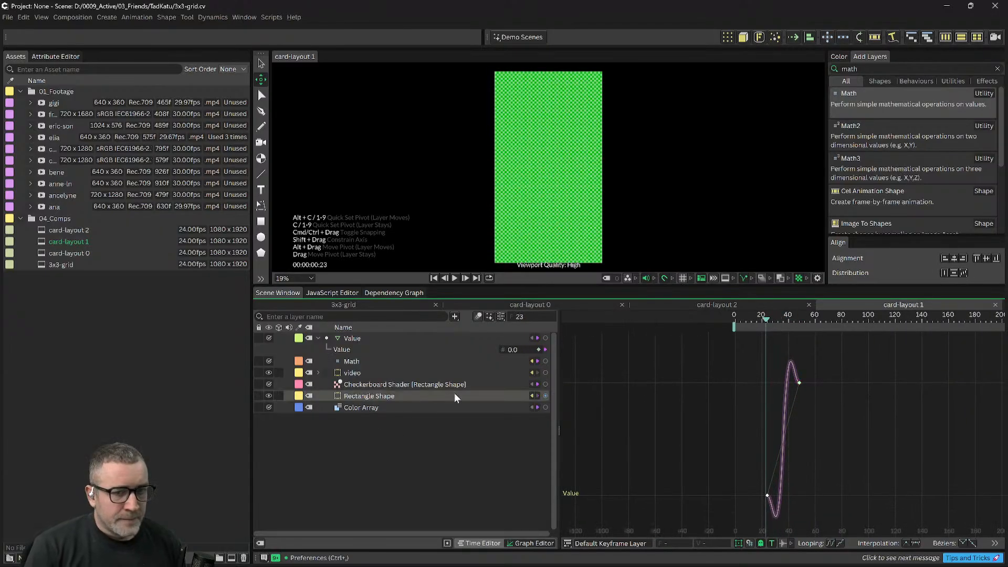
left_click(720, 304)
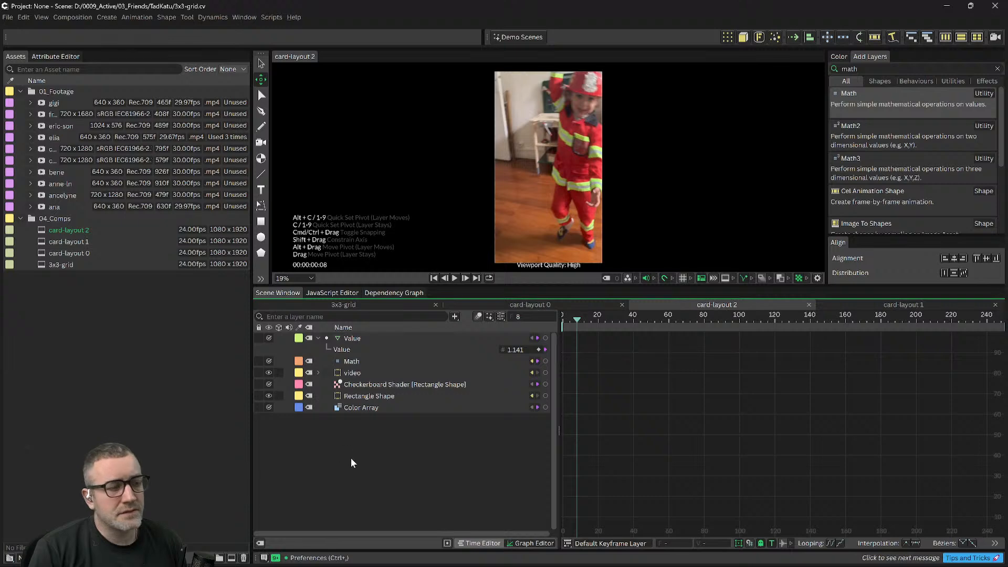
scroll(648, 434, "down", 2)
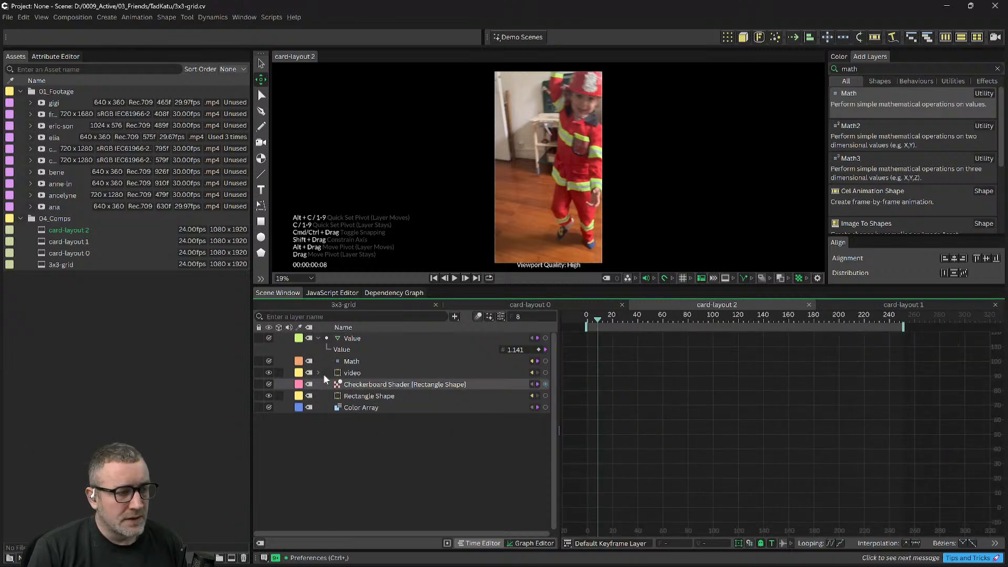
left_click(338, 350)
Step: Try to shift both of card-layout 2's Value keyframes with a relative "multi +" frame entry, and undo it
left_click_drag(706, 371, 787, 504)
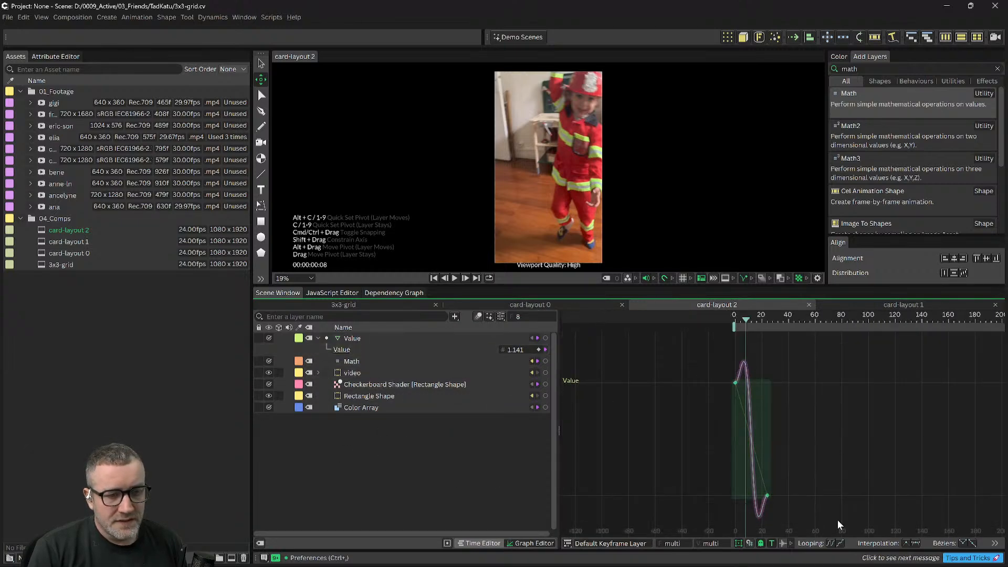
left_click(842, 437)
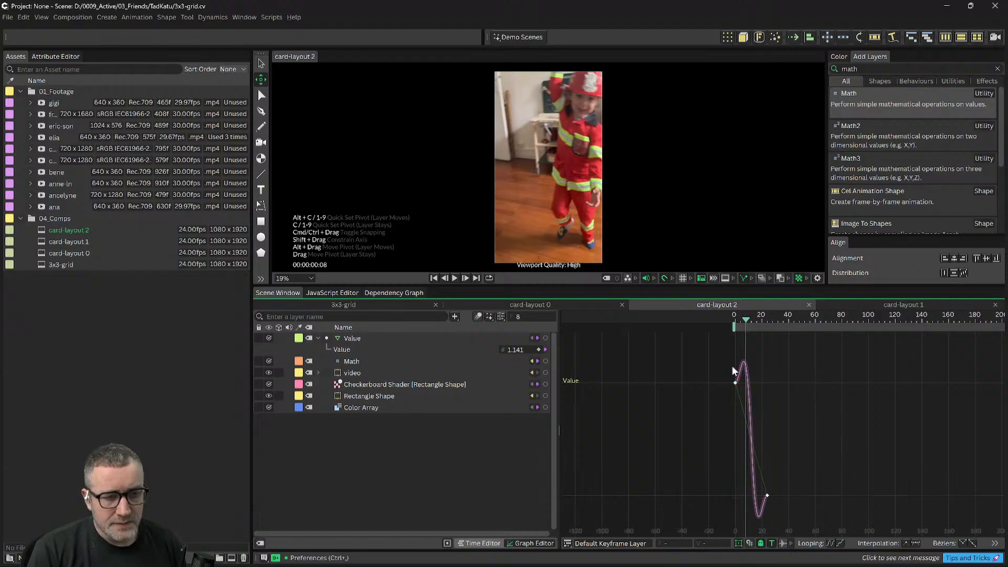
left_click_drag(732, 366, 846, 522)
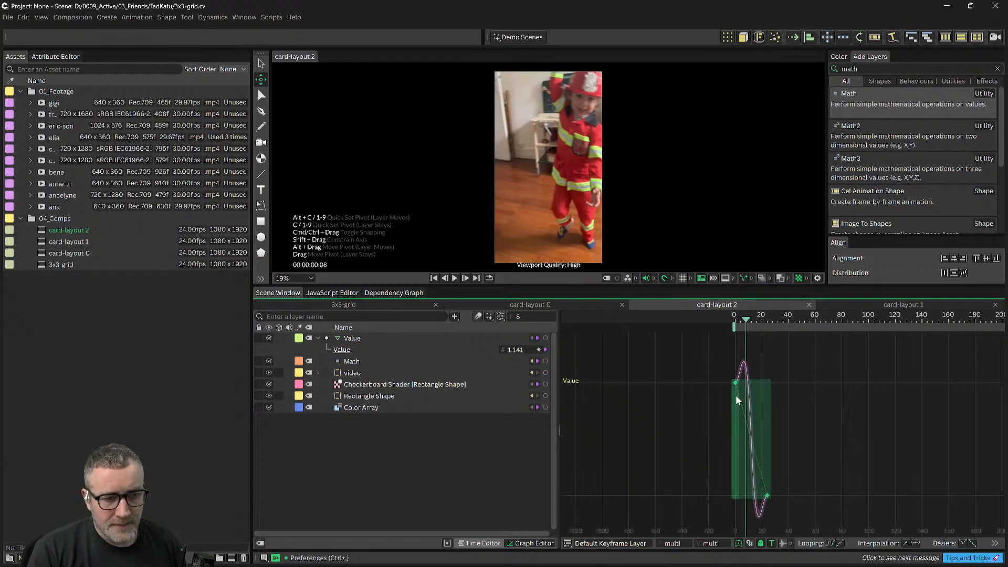
mouse_move(673, 544)
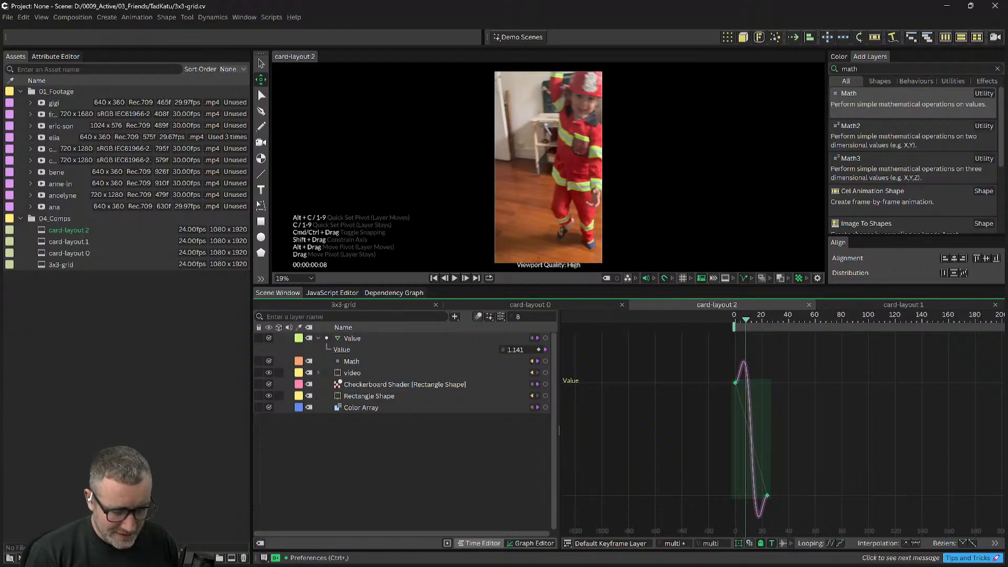
key("Return")
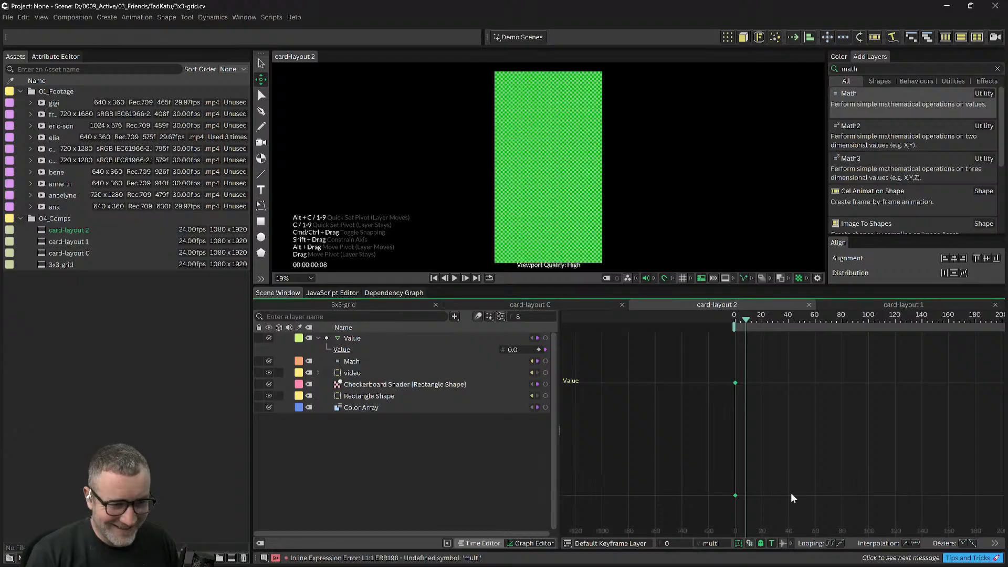
key("ctrl+z")
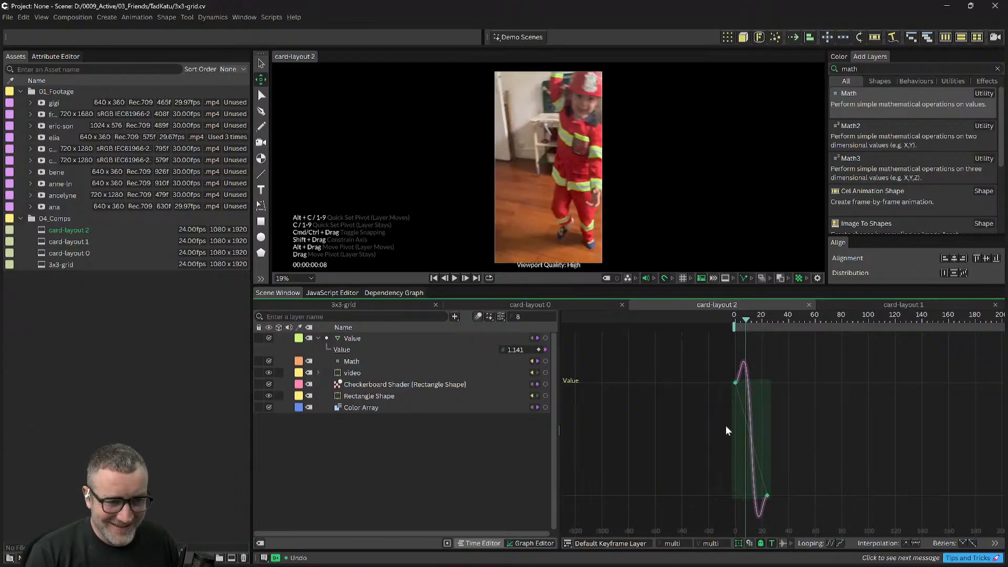
Step: Try moving card-layout 2's Value curve in the Graph Editor so that it starts at about frame 72, and undo the move
left_click_drag(734, 427, 751, 433)
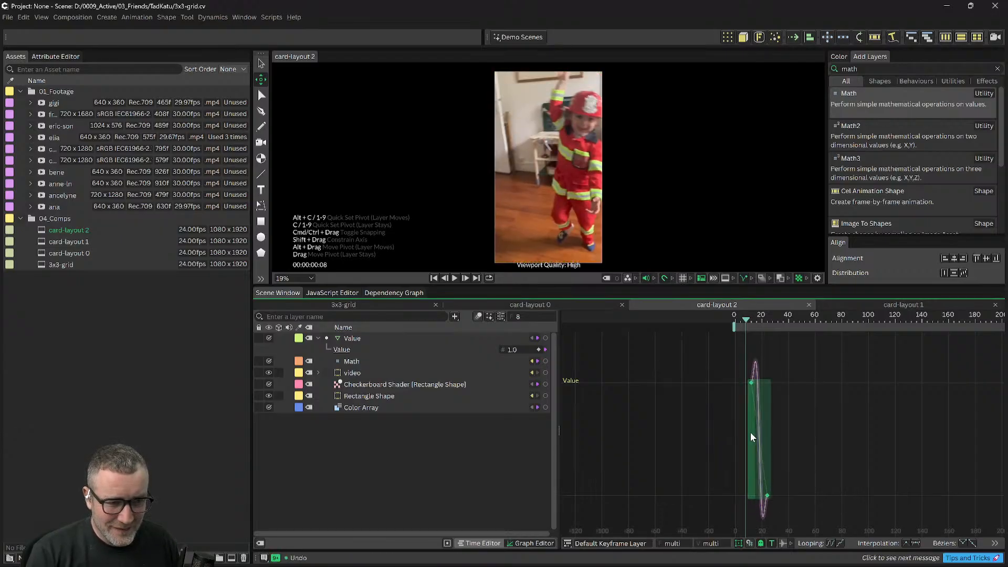
key("ctrl+z")
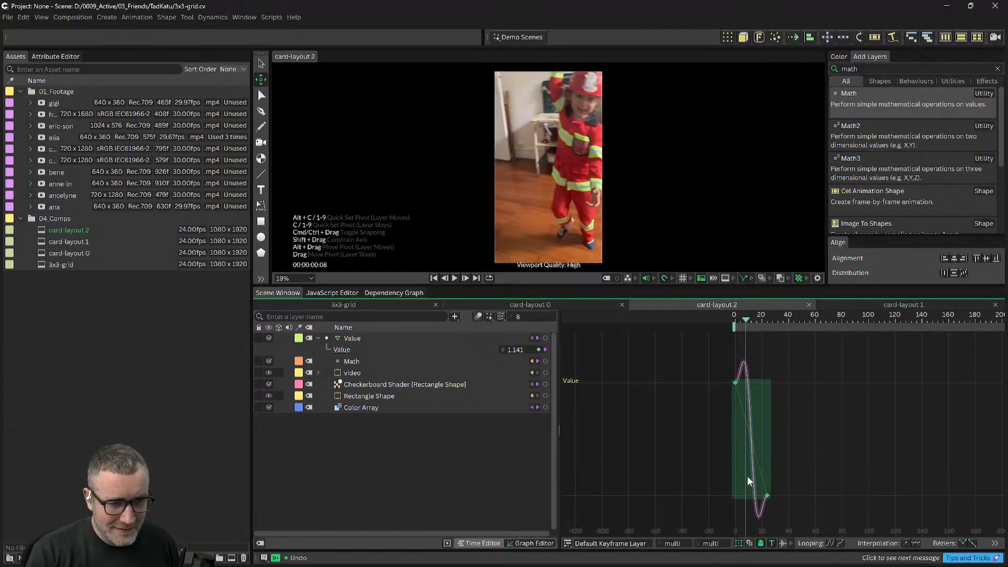
left_click_drag(756, 445, 850, 435)
key("Caps_Lock")
key("Caps_Lock")
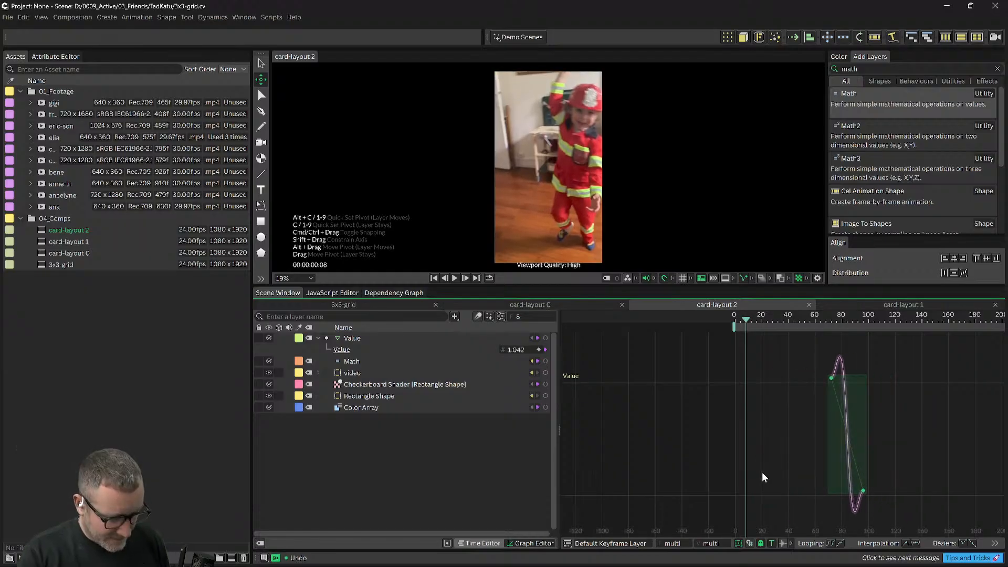
key("ctrl+z")
Step: Reselect both Value keyframes, try scrubbing their shared frame number to offset them, and undo the change
scroll(802, 444, "down", 1)
left_click_drag(802, 444, 756, 434)
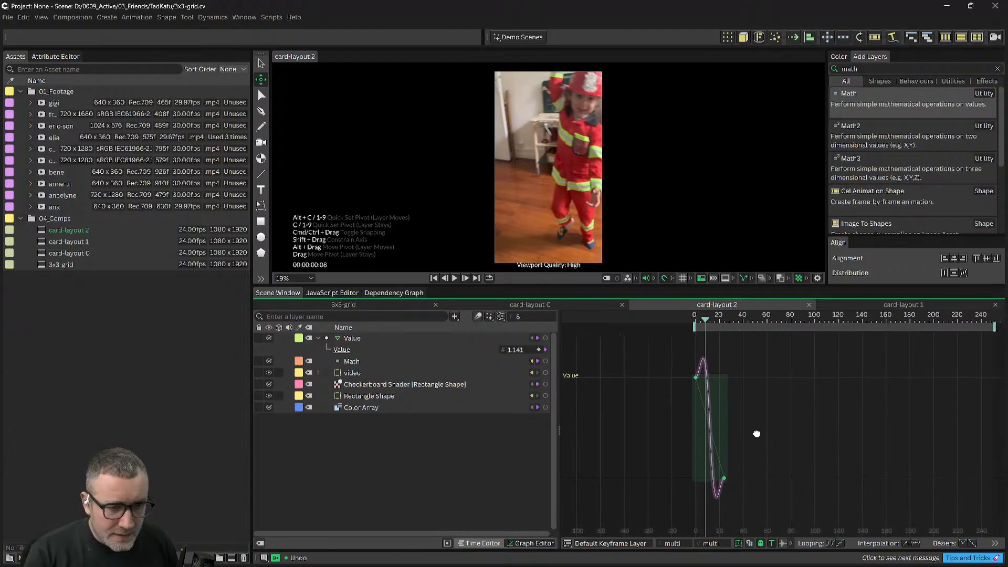
scroll(756, 434, "down", 2)
left_click(770, 394)
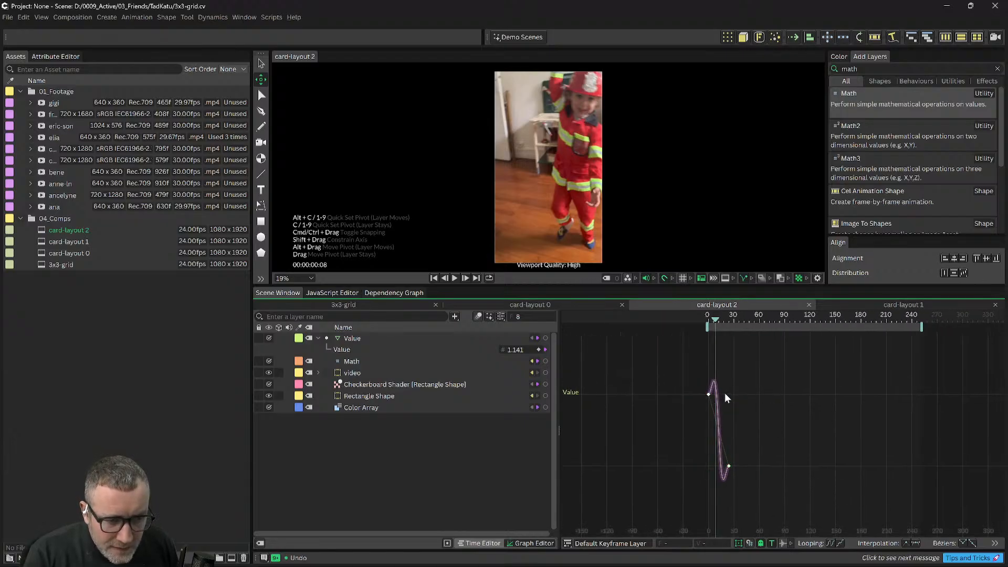
left_click_drag(757, 370, 687, 489)
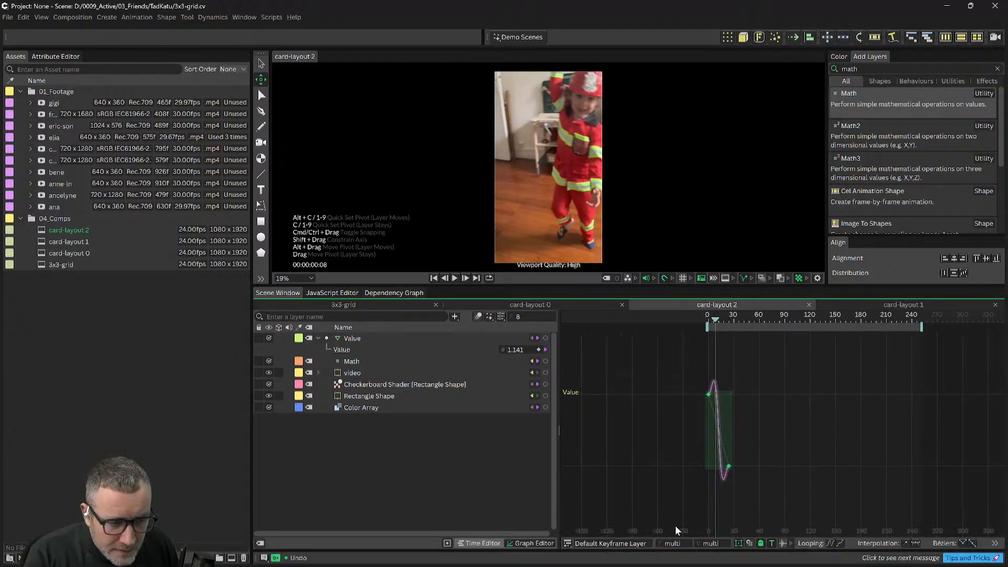
left_click_drag(670, 546, 692, 546)
key("ctrl+z")
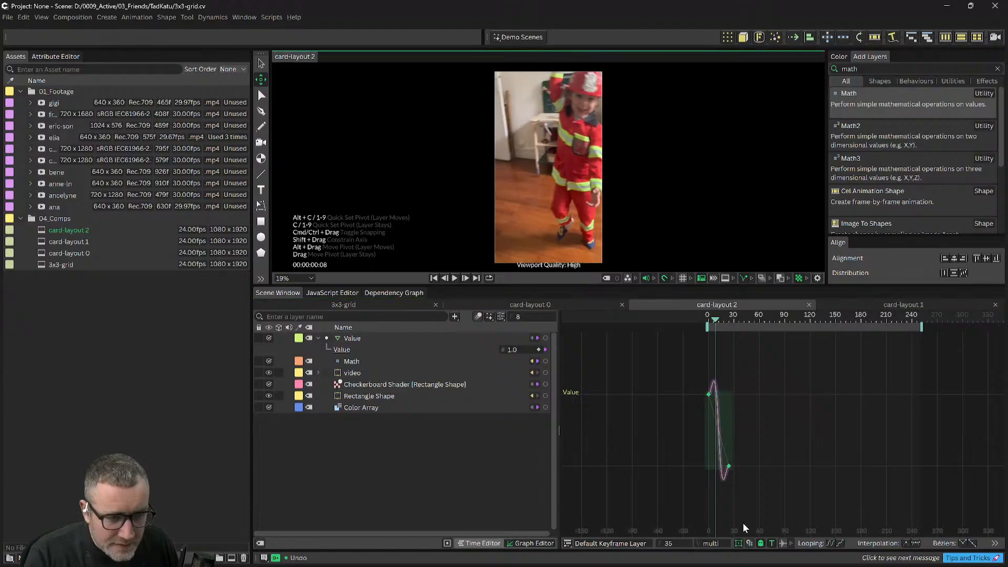
left_click(785, 487)
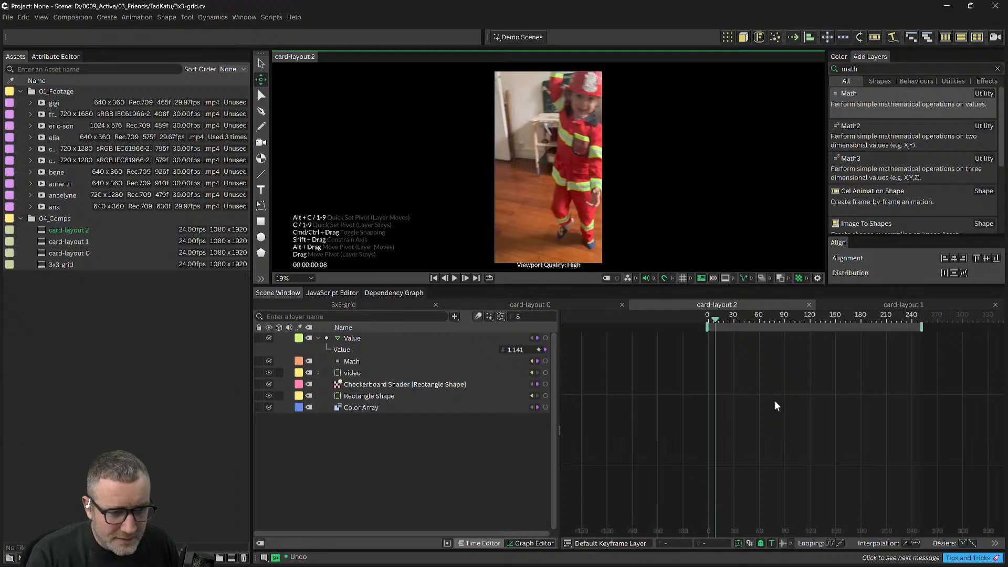
Step: Display card-layout 2's Value curve again and move its keyframe at frame 0 to frame 48
left_click(353, 349)
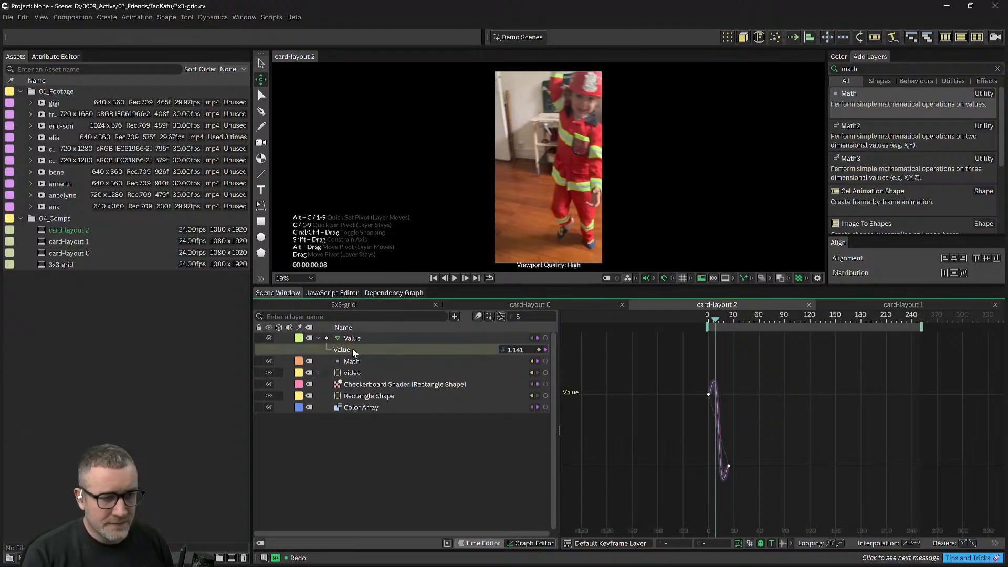
left_click_drag(762, 370, 672, 480)
left_click(744, 489)
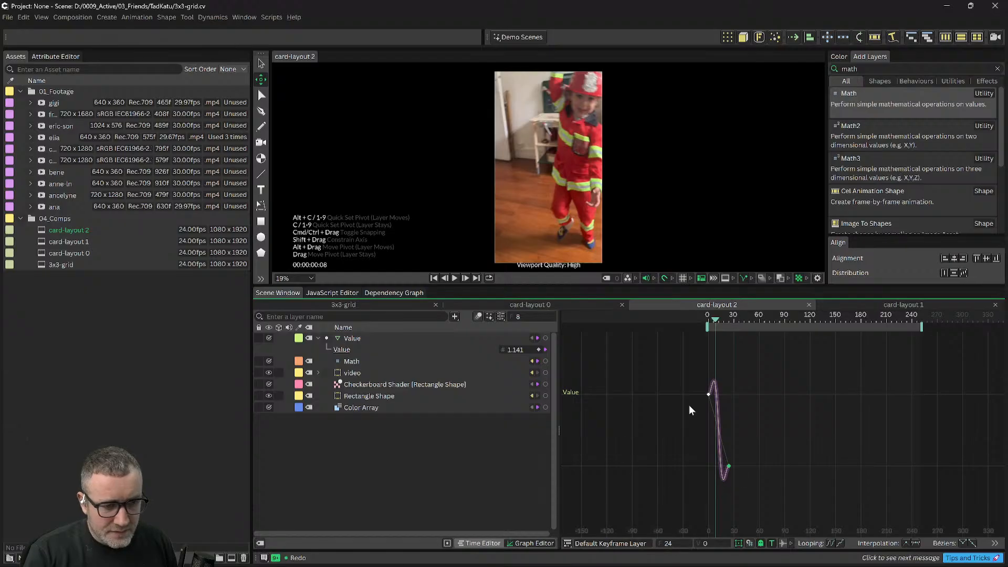
left_click(669, 544)
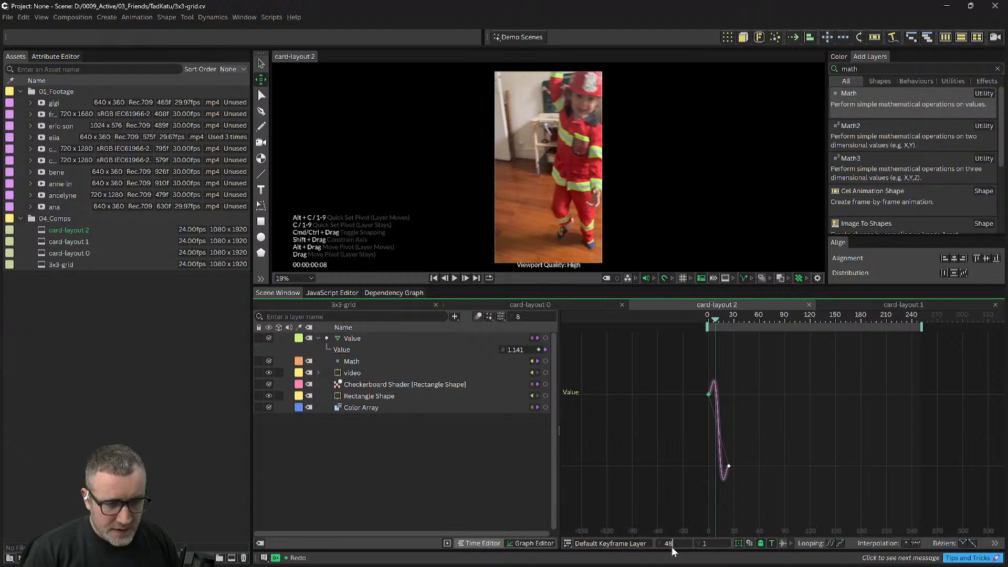
type("48")
key("Return")
Step: Move card-layout 2's Value keyframe at frame 24 to frame 72 and scrub the opening frames to check the timing
left_click_drag(754, 487, 714, 456)
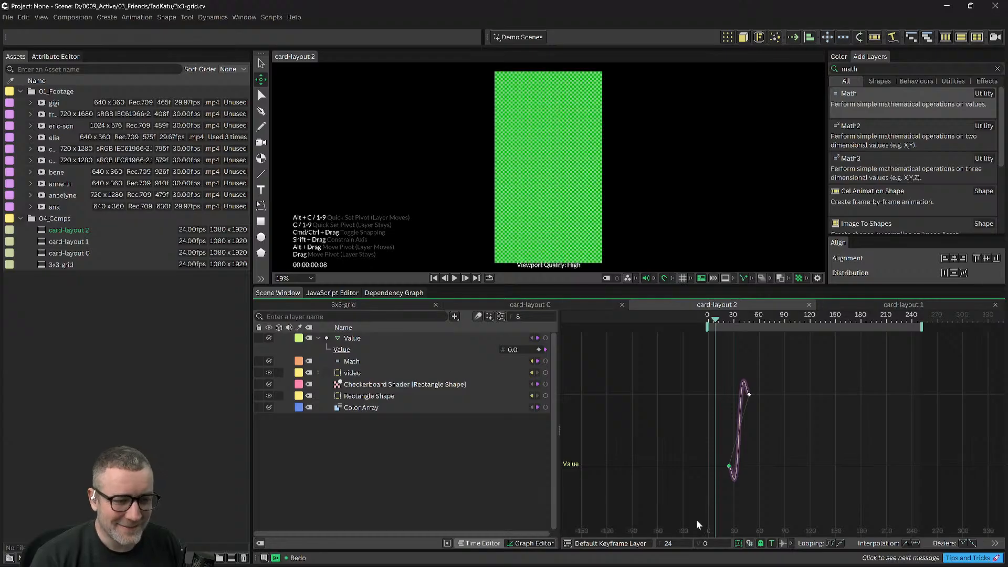
left_click(668, 543)
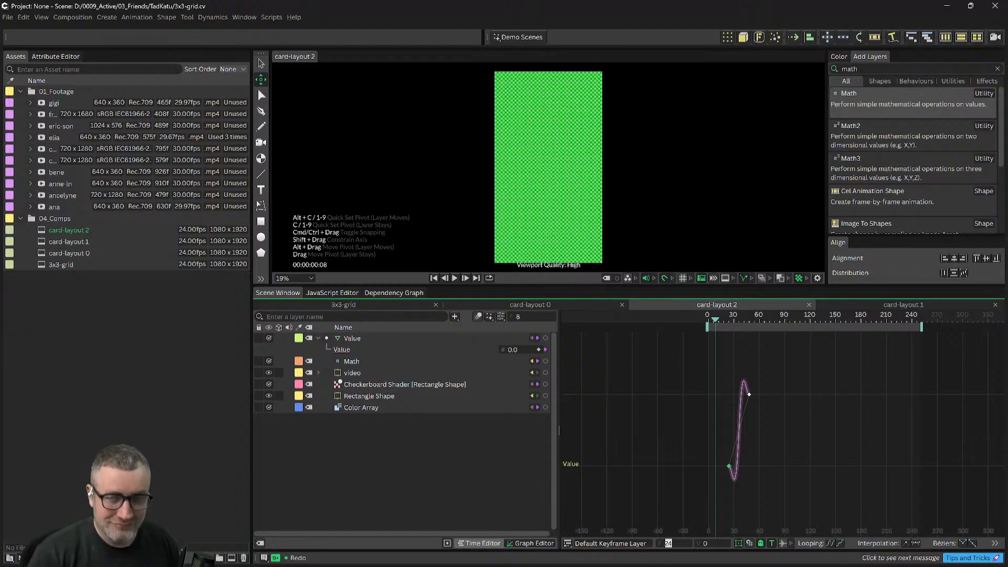
type("72")
key("Return")
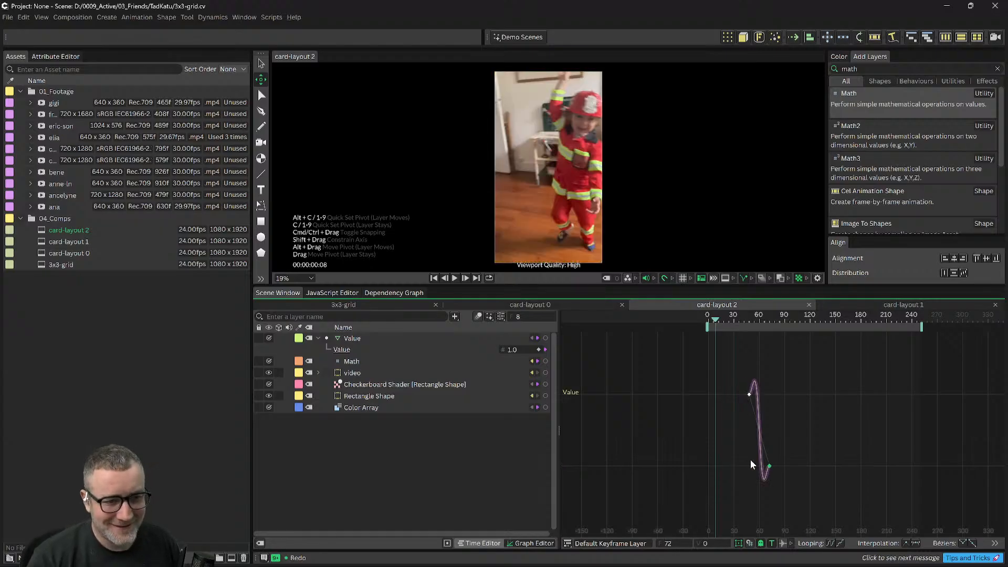
left_click_drag(738, 322, 710, 334)
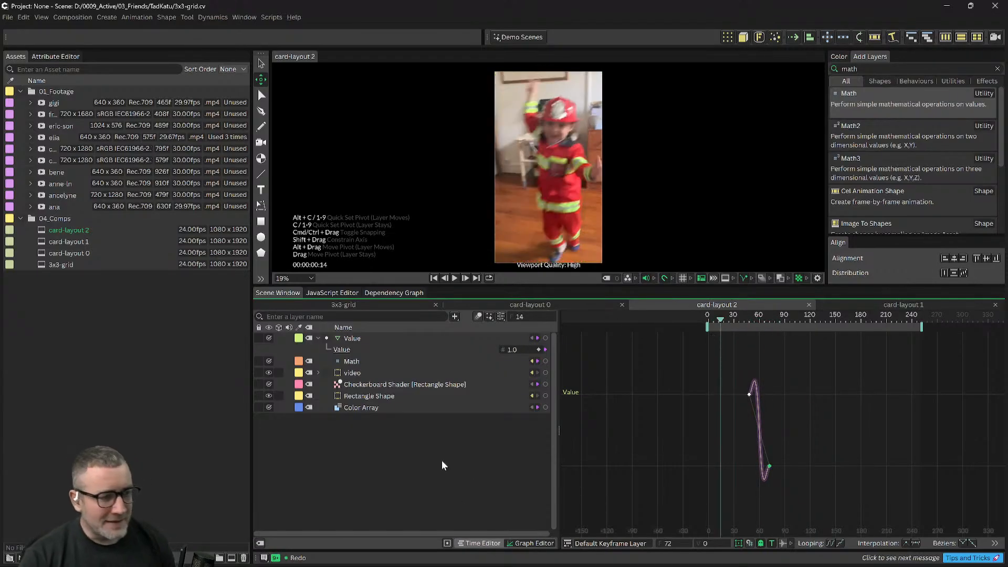
Step: Disconnect the Color Array's green Color 1 from the Rectangle Shape's fill color in card-layout 2
left_click(357, 407)
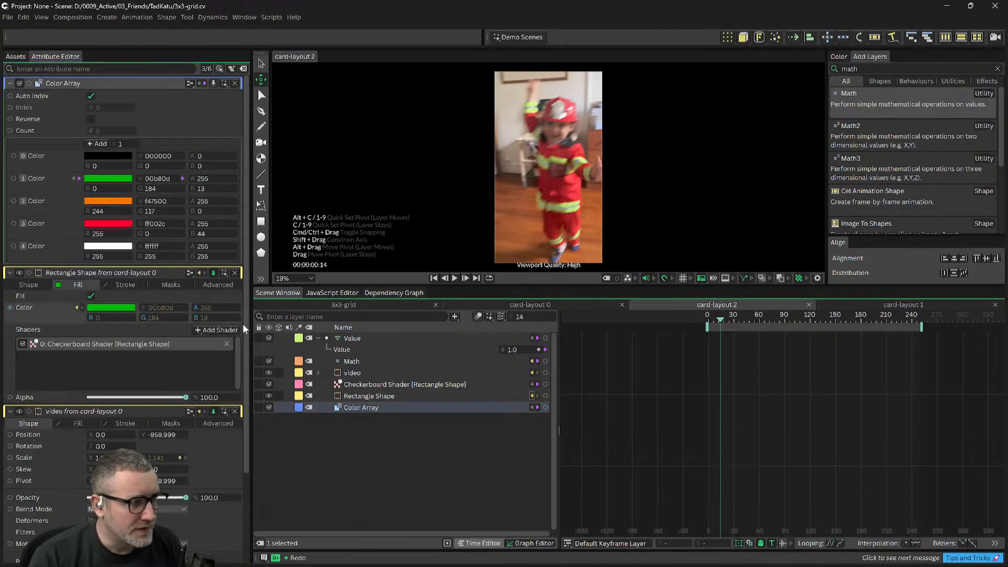
left_click(79, 178)
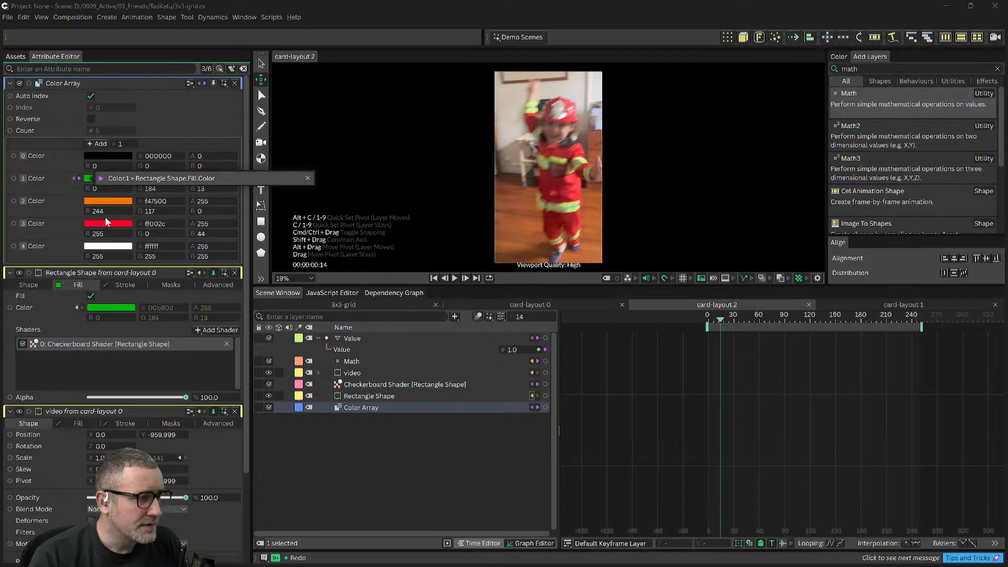
left_click(59, 197)
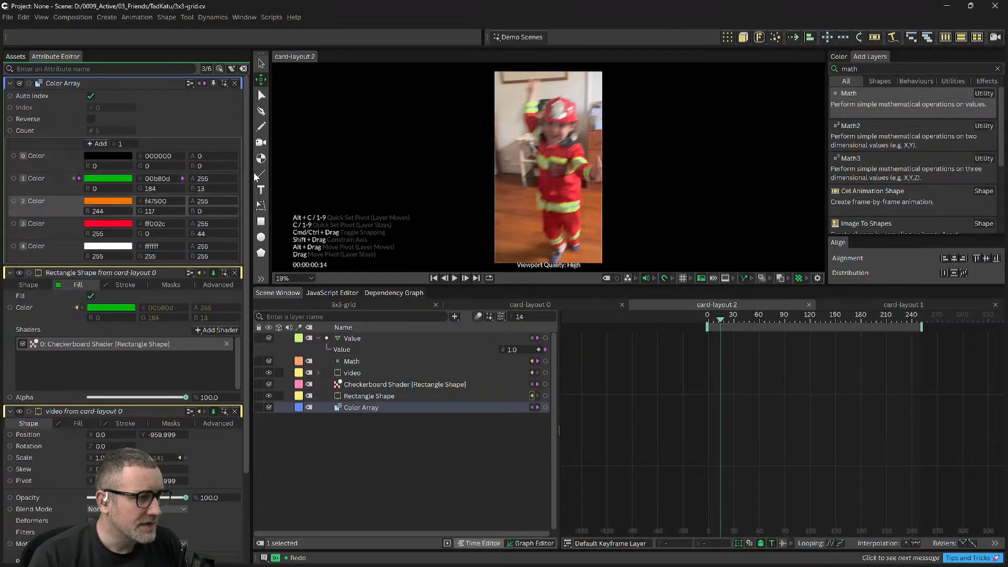
left_click(79, 178)
left_click(307, 178)
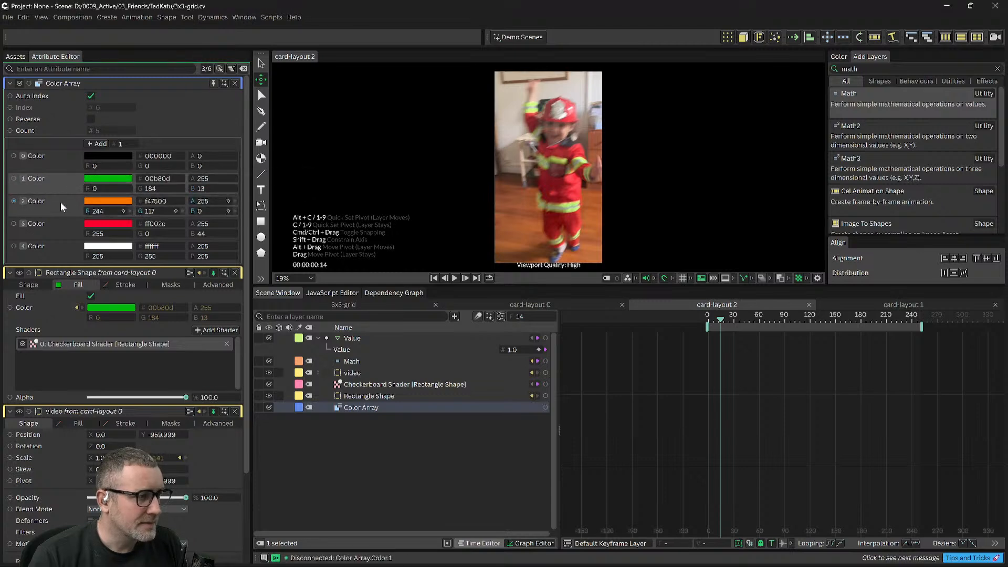
Step: Connect the Color Array's orange Color 2 to the Rectangle Shape's fill color and check it at frame 72
left_click_drag(14, 201, 366, 398)
left_click(373, 405)
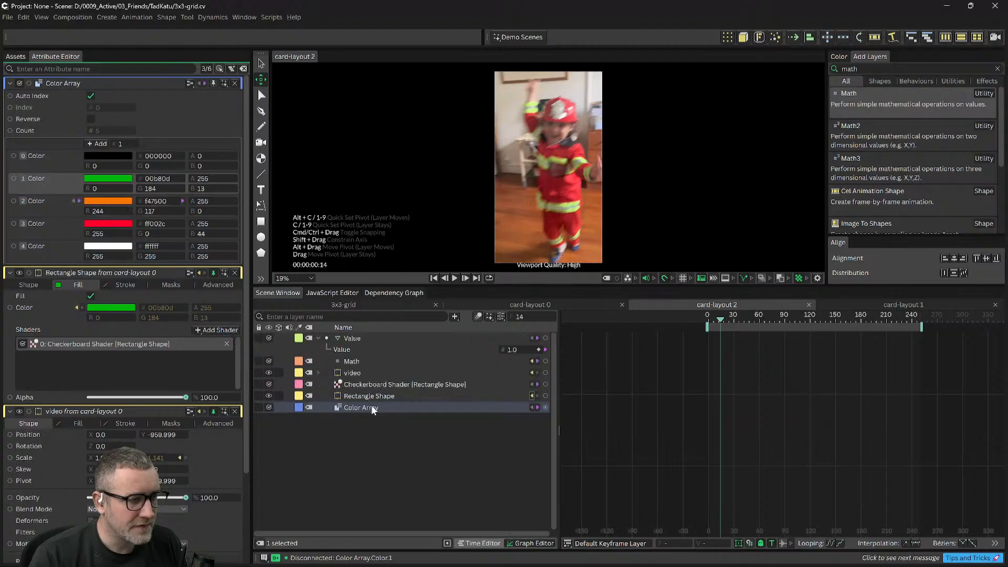
mouse_move(745, 324)
left_mouse_down()
mouse_move(812, 318)
mouse_move(754, 325)
mouse_move(763, 326)
left_mouse_up()
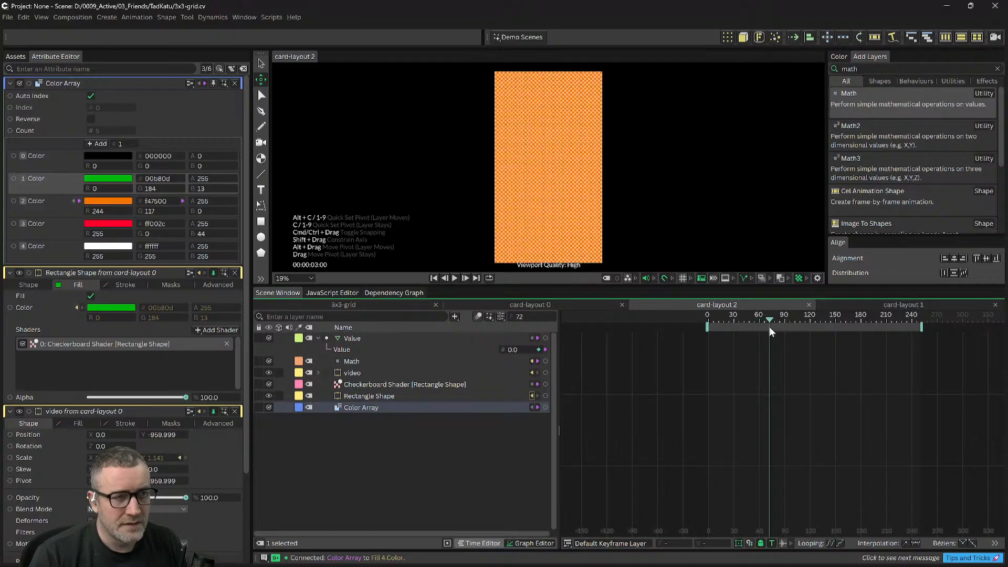
Step: Open card-layout 1, select its Color Array layer, and show the Time Editor with the playhead at frame 33
left_click(899, 305)
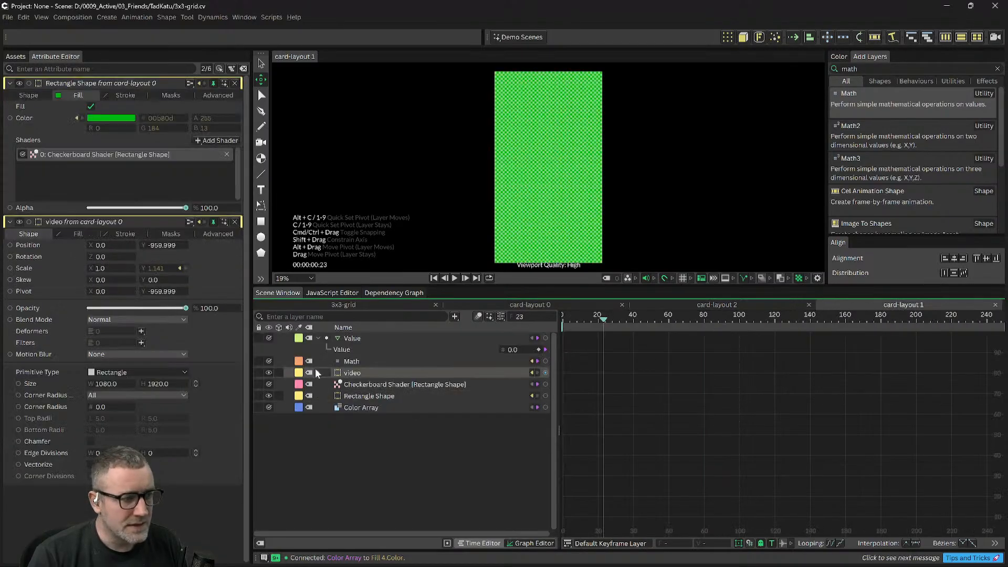
left_click(352, 408)
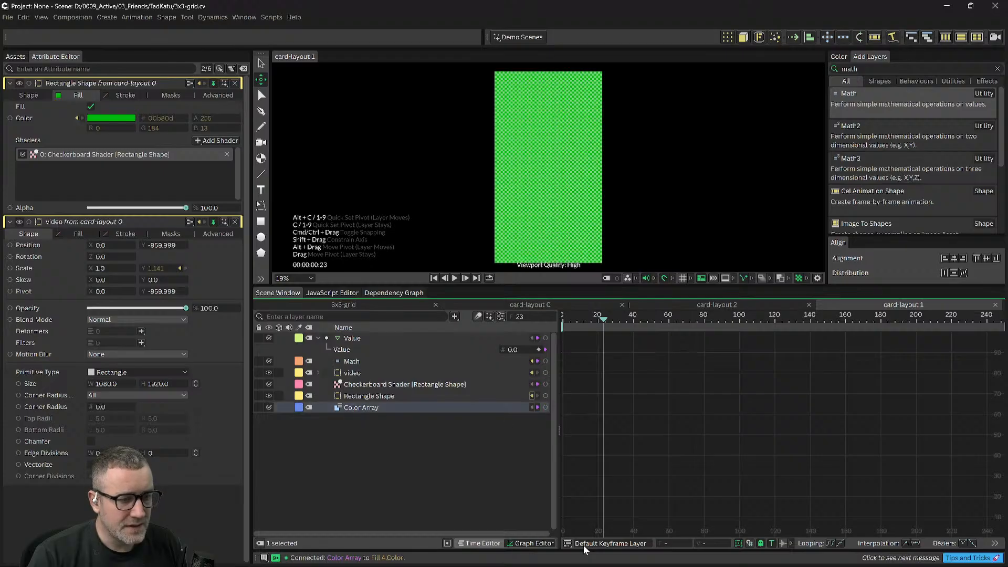
left_click(491, 544)
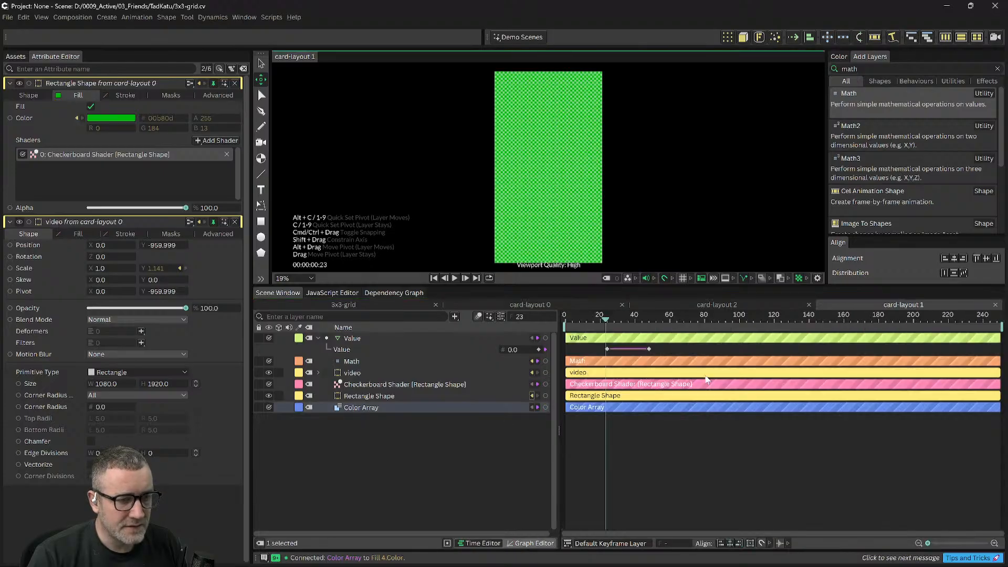
left_click(624, 322)
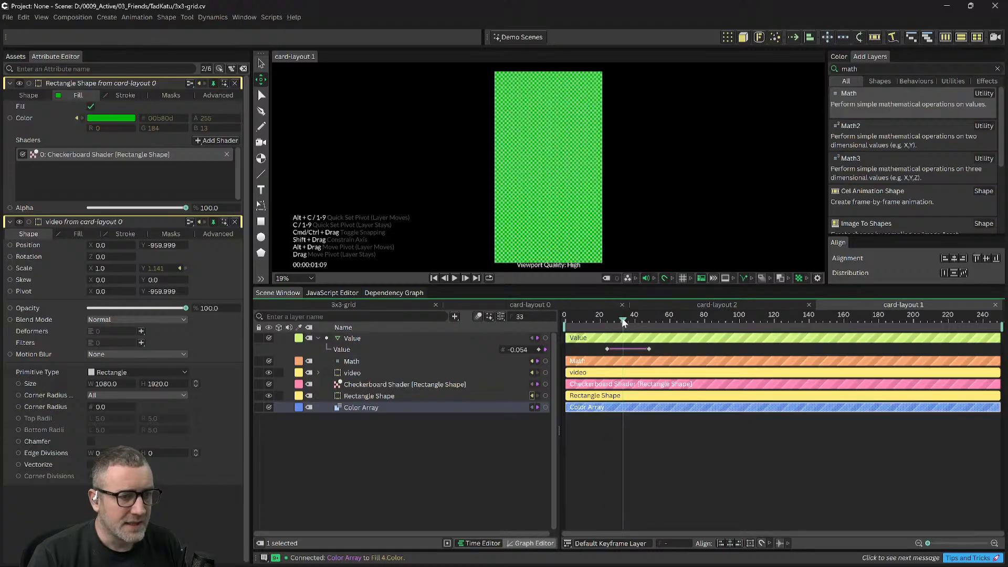
Step: Disconnect the Color Array's green Color 1 from the Rectangle Shape's fill color in card-layout 1 and check frame 36
left_click(383, 448)
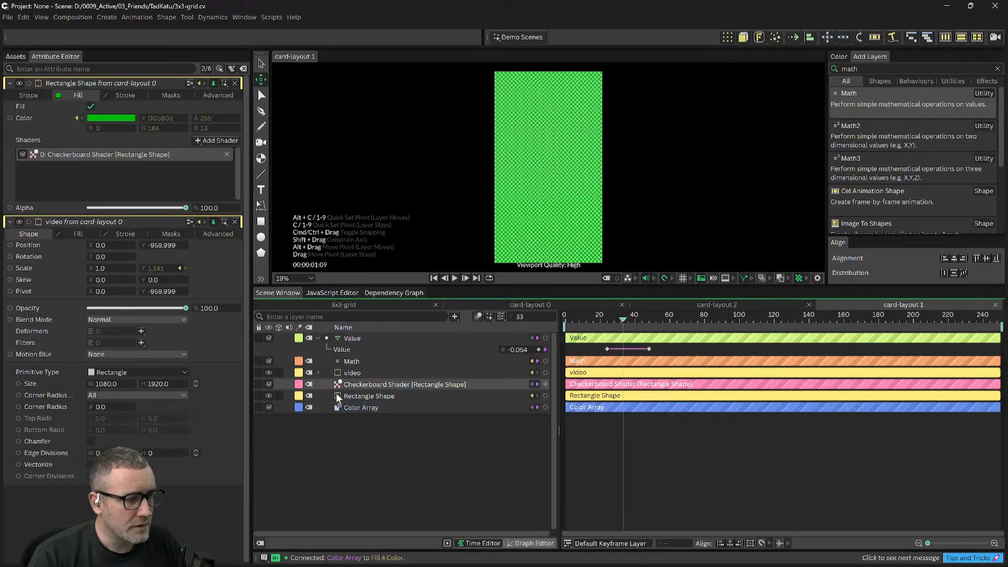
left_click(357, 408)
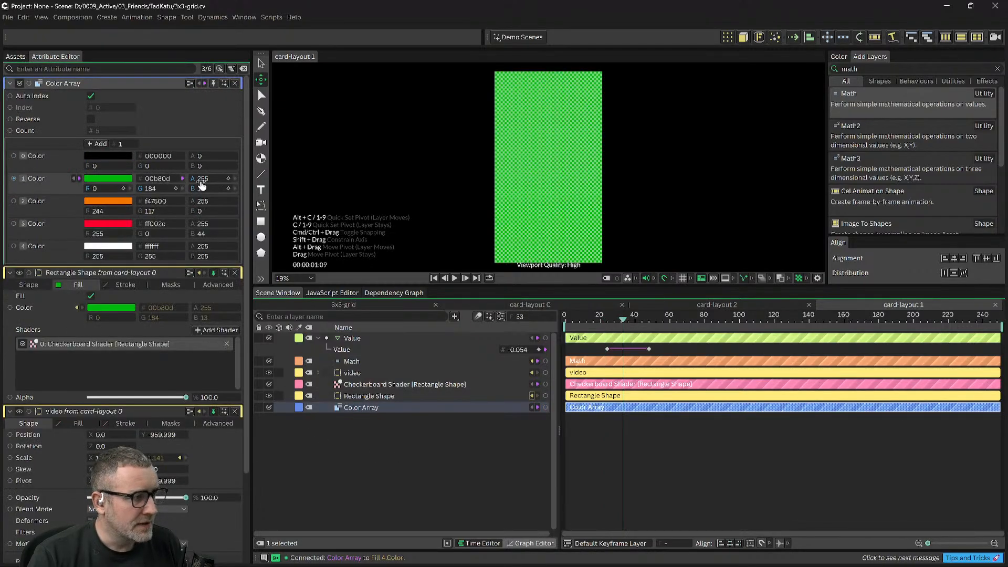
left_click(80, 178)
left_click(308, 178)
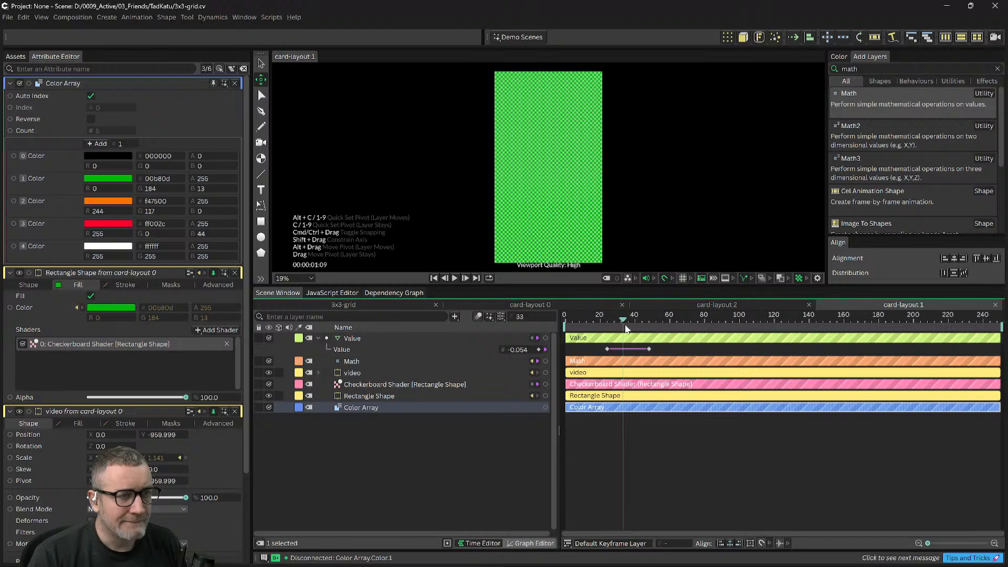
mouse_move(624, 324)
left_mouse_down()
mouse_move(610, 322)
mouse_move(629, 322)
left_mouse_up()
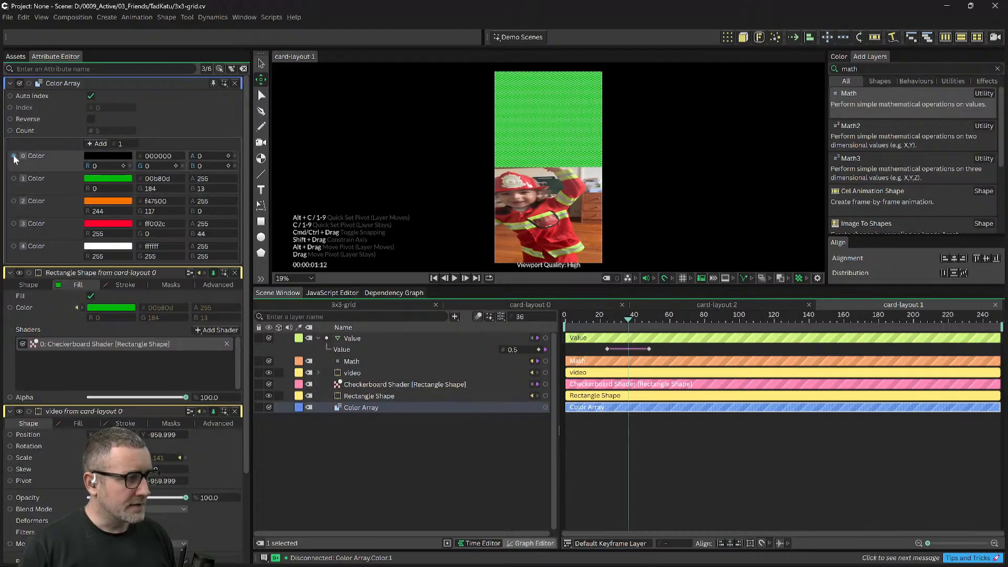
Step: Connect the Color Array's black Color 0 to the Rectangle Shape's fill color and scrub to frame 43 to check it
left_click_drag(13, 156, 368, 395)
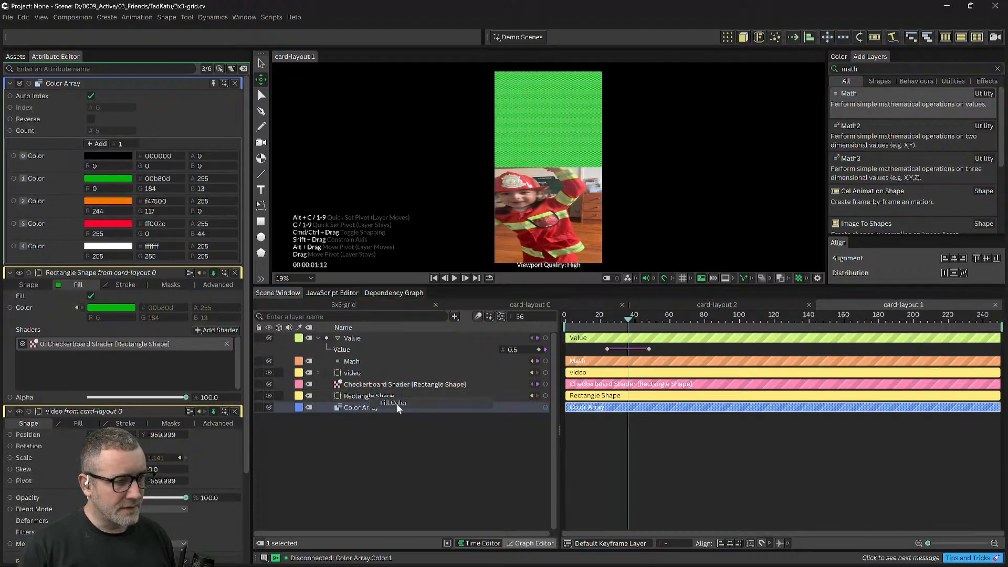
left_click(396, 404)
mouse_move(632, 327)
left_mouse_down()
mouse_move(681, 323)
mouse_move(607, 327)
mouse_move(640, 332)
left_mouse_up()
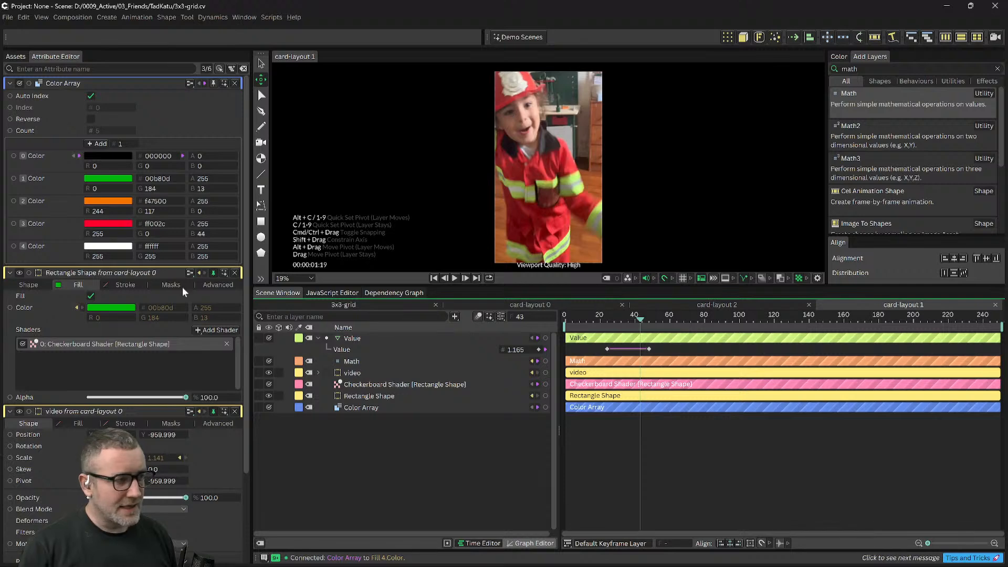
Step: Show the project assets and expand card-layout 1's video layer down to its elia footage layer
left_click(15, 56)
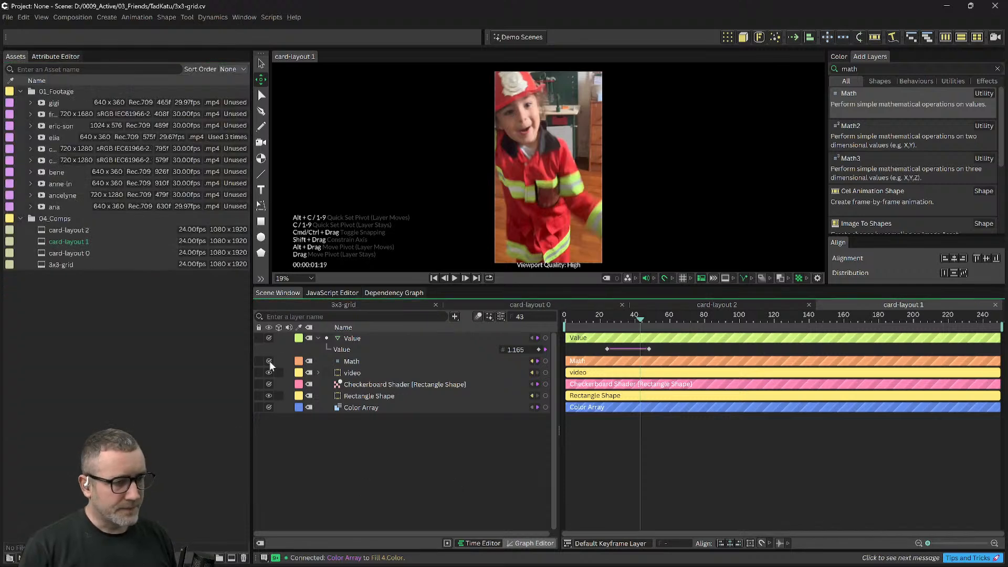
left_click(356, 388)
left_click(313, 372)
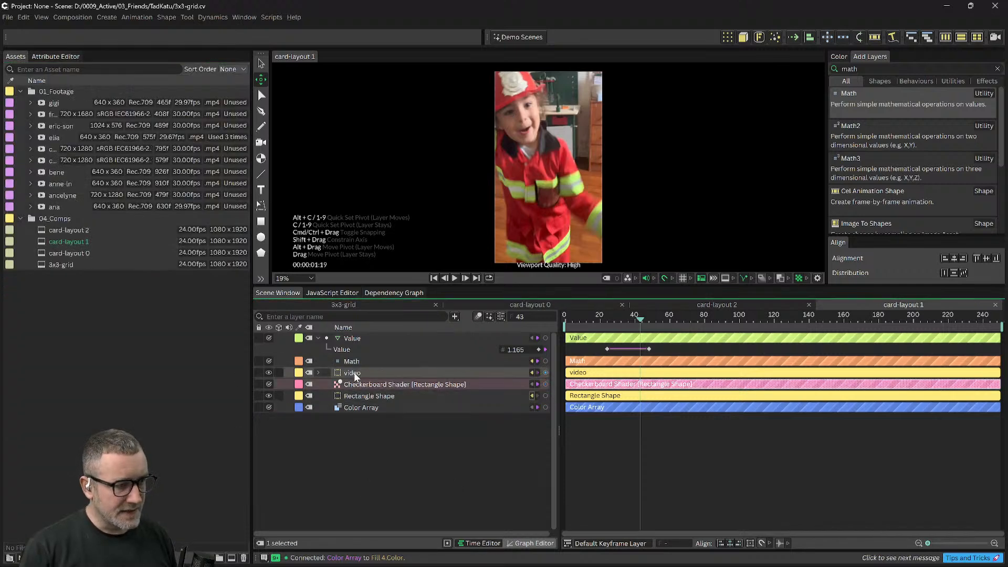
left_click(318, 372)
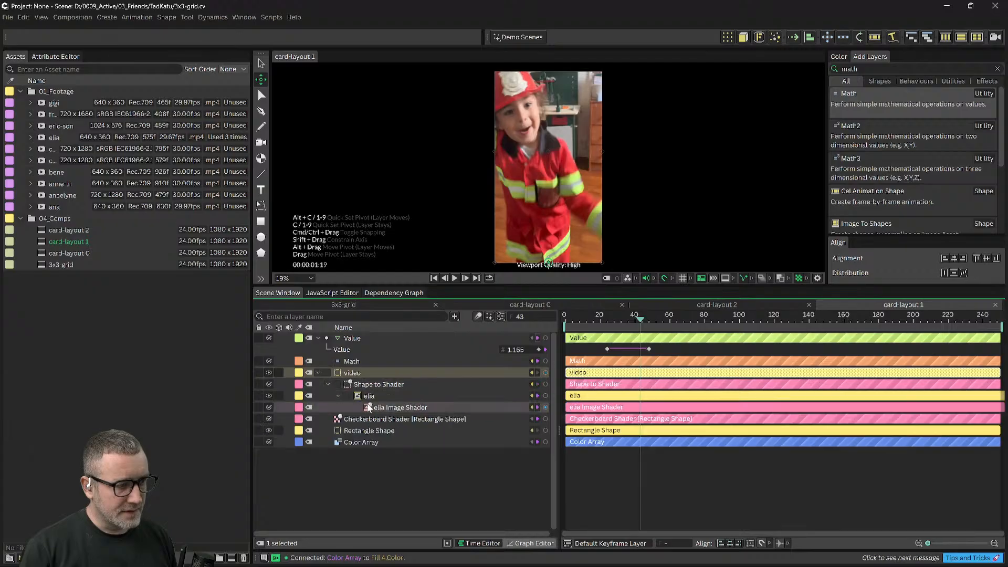
left_click(338, 395)
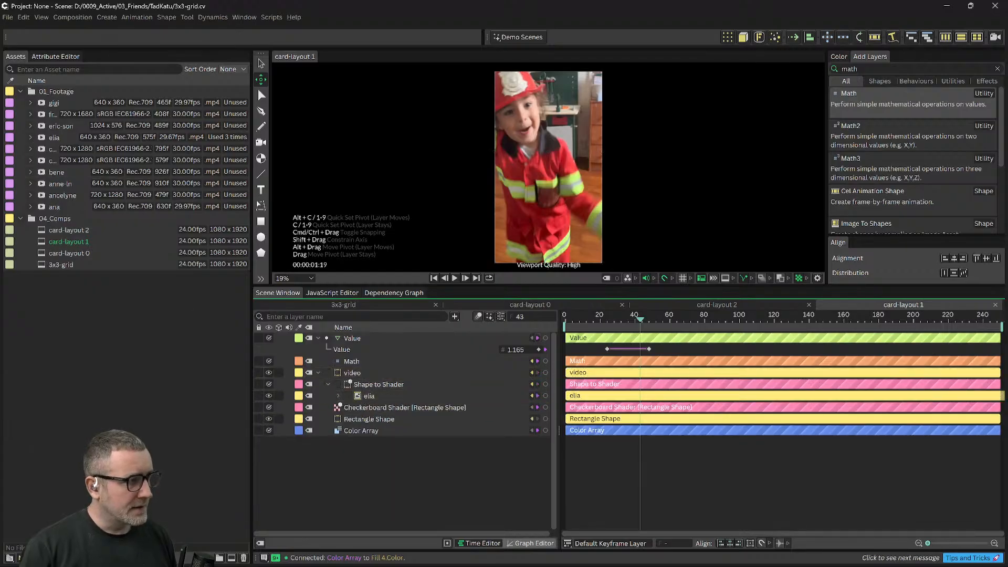
Step: Try to swap the elia footage layer for the gigi clip from 01_Footage by adding it to the scene
left_click_drag(50, 103, 380, 395)
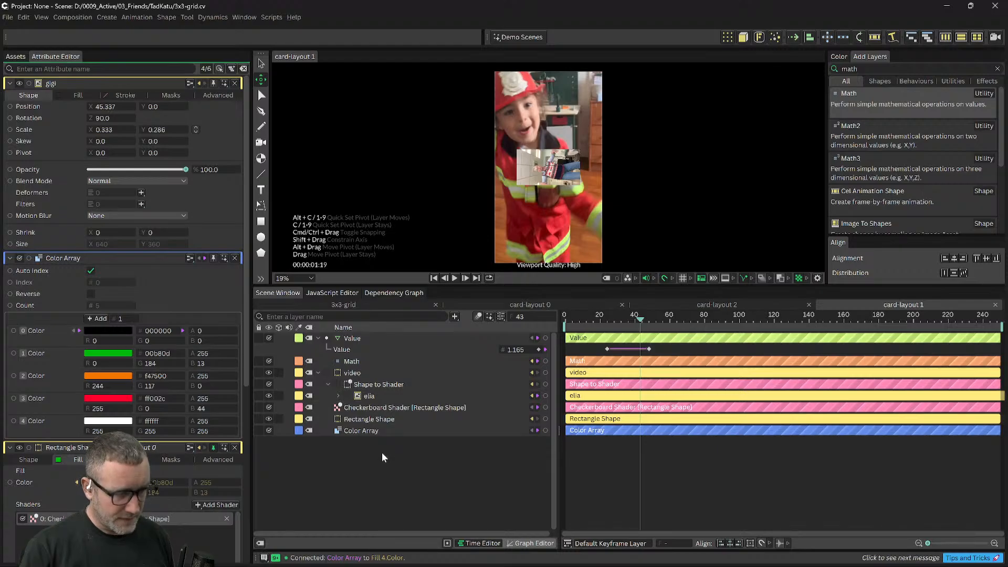
key("ctrl+z")
left_click(364, 399)
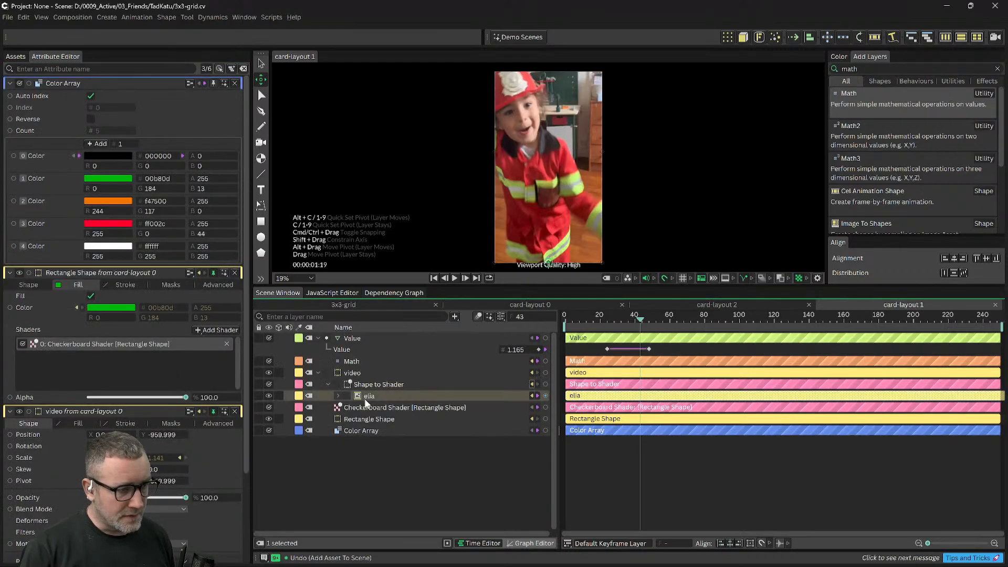
Step: Dock the Assets list in its own column beside the Attribute Editor
left_click(15, 57)
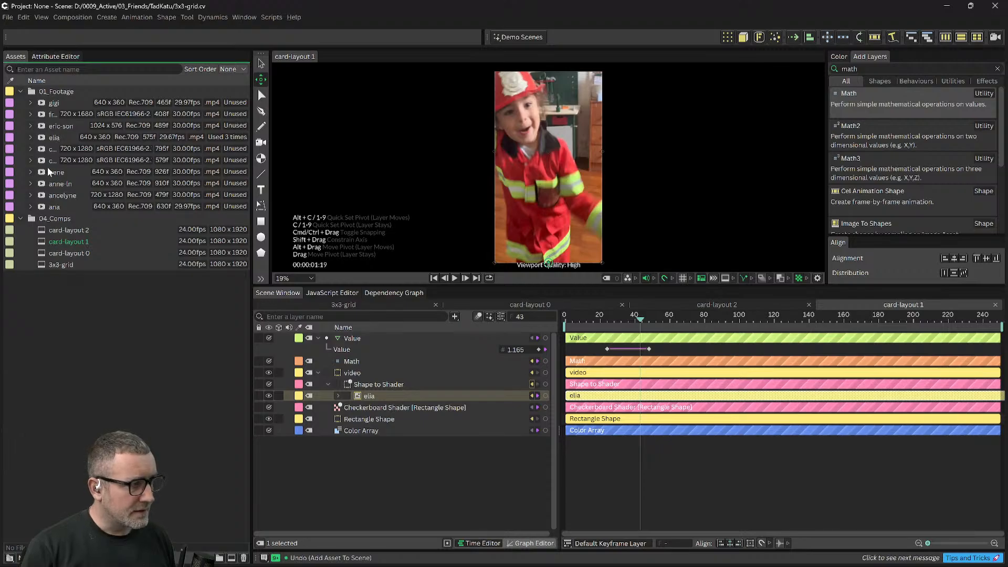
left_click_drag(17, 59, 20, 90)
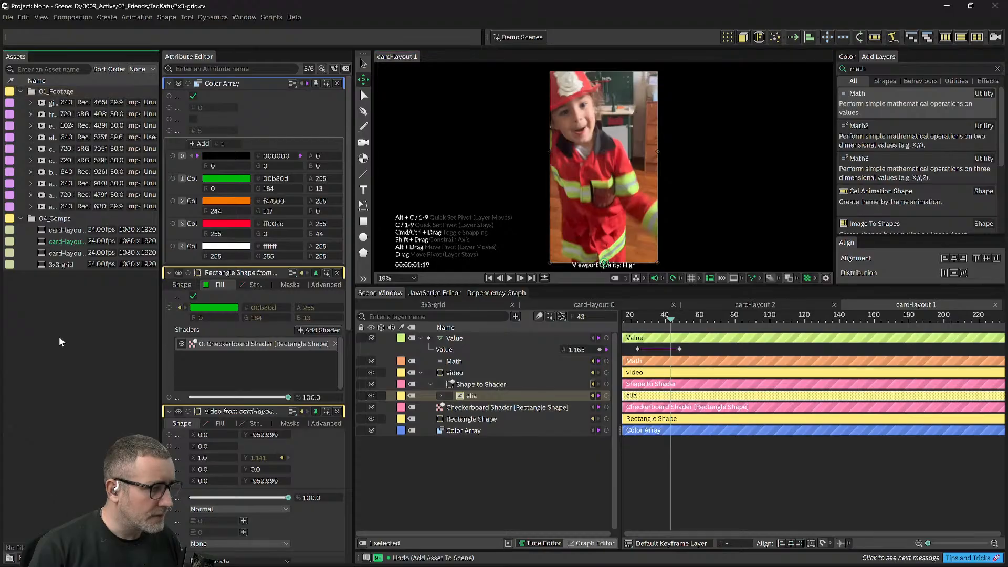
Step: Look for a footage replacement option, try placing a 01_Footage clip onto the elia layer, and scrub to frame 61
right_click(63, 106)
left_click(75, 90)
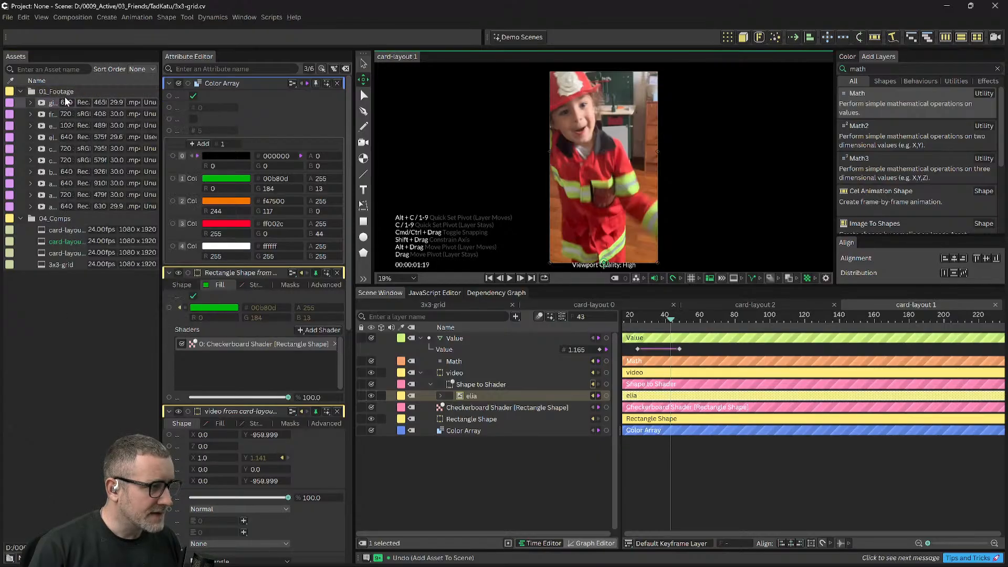
right_click(59, 96)
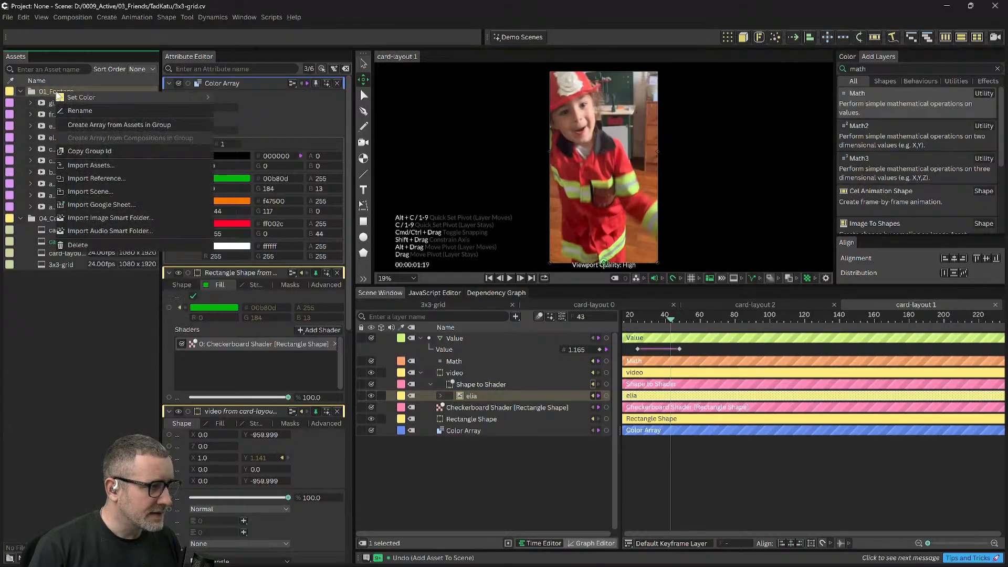
left_click(83, 89)
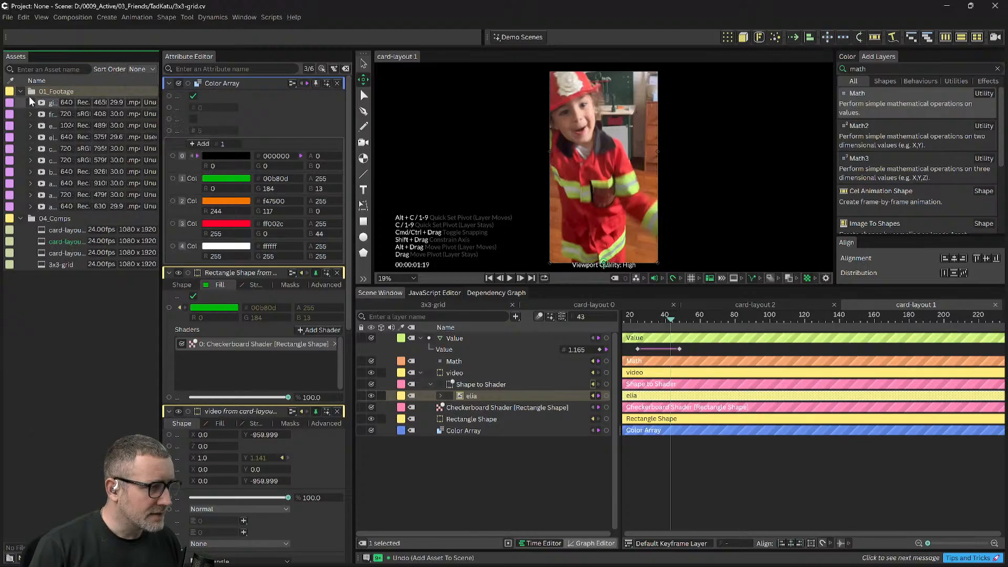
left_click_drag(43, 106, 474, 400)
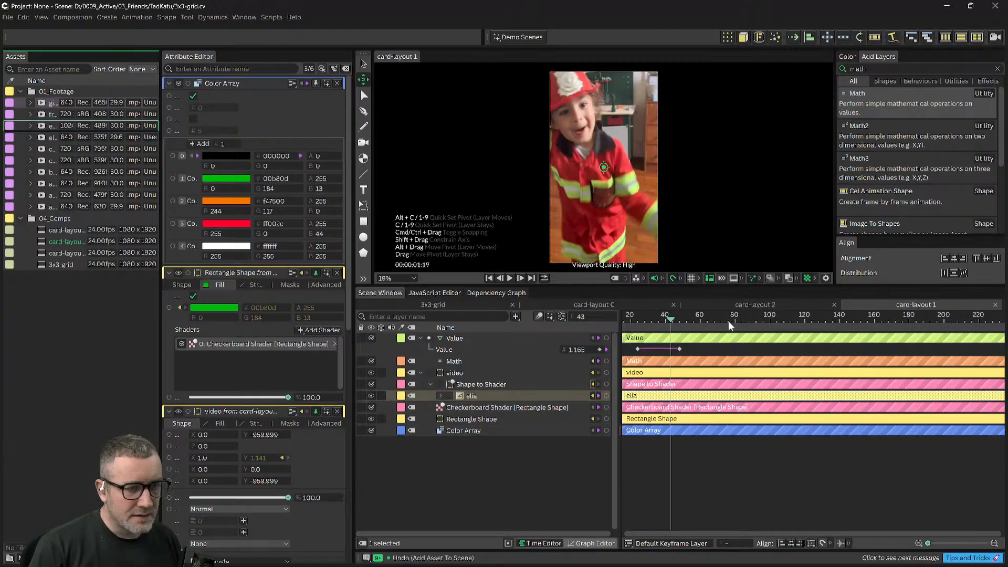
left_click_drag(729, 322, 703, 335)
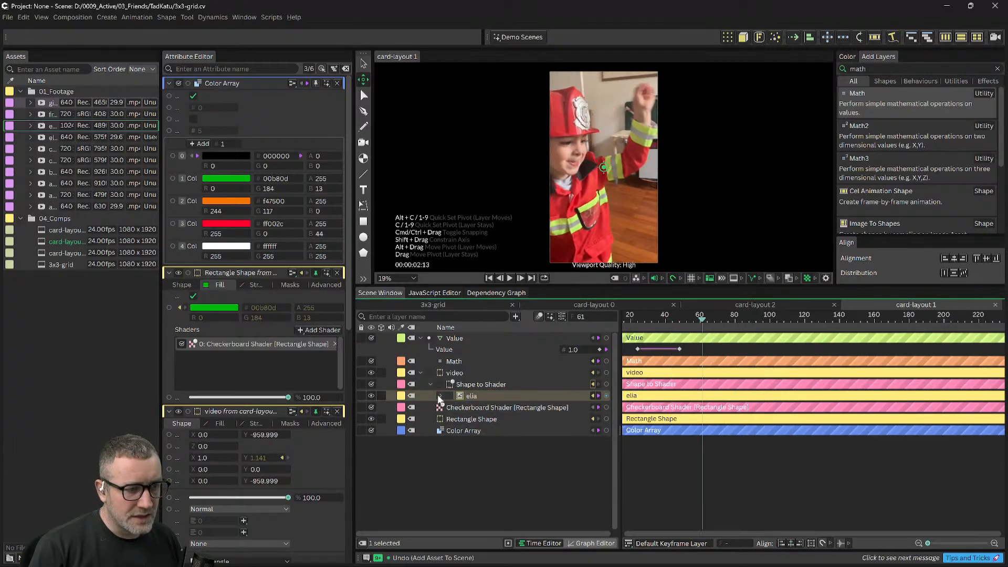
Step: Set the elia Image Shader's image to the gigi clip and scrub the timeline to check the footage
left_click(439, 397)
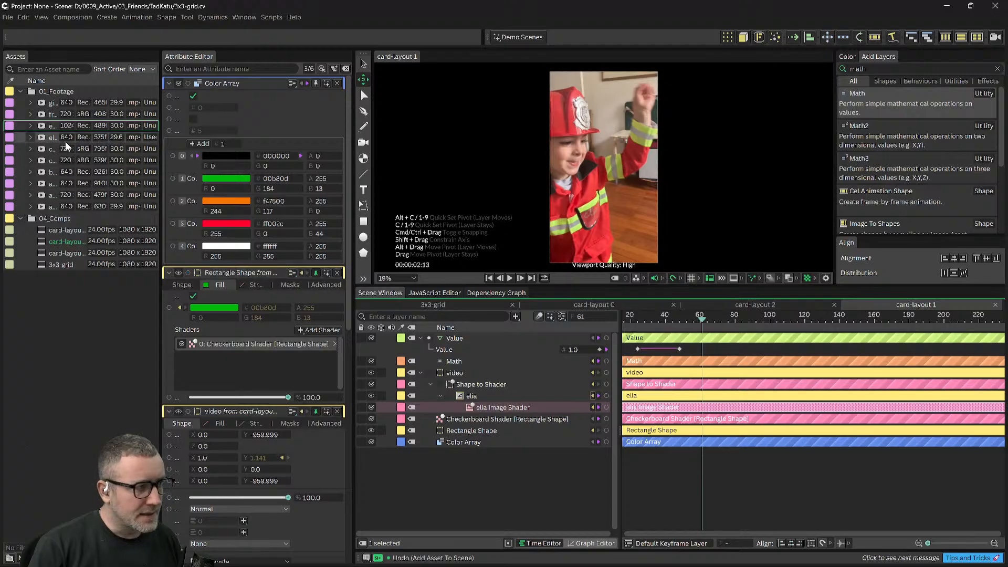
left_click(496, 409)
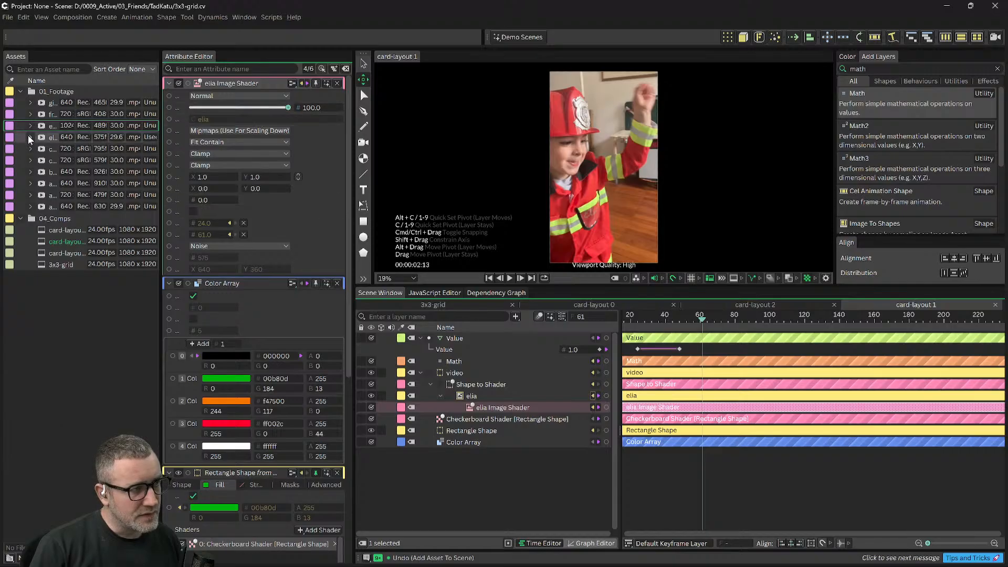
left_click_drag(226, 139, 223, 120)
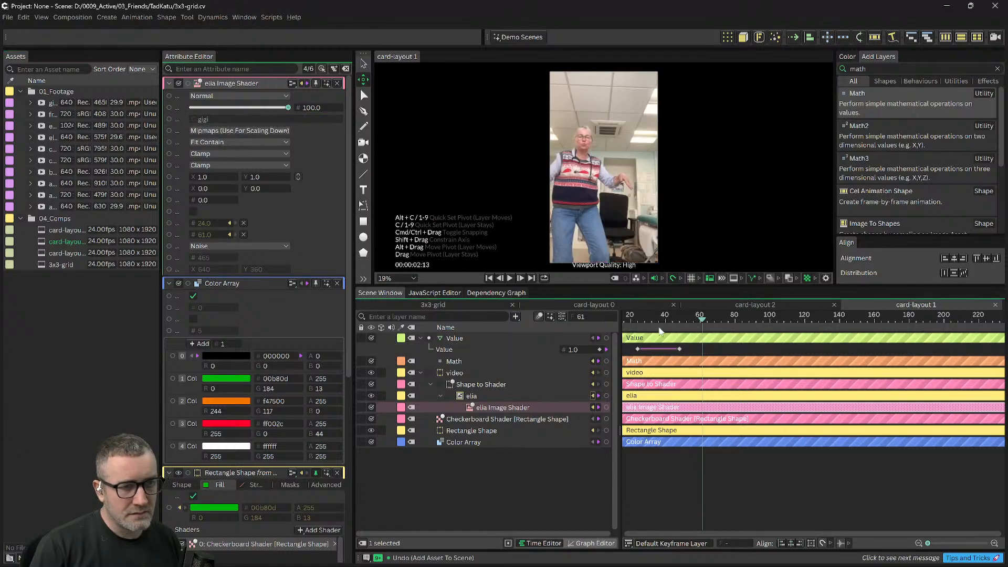
left_click_drag(672, 319, 614, 321)
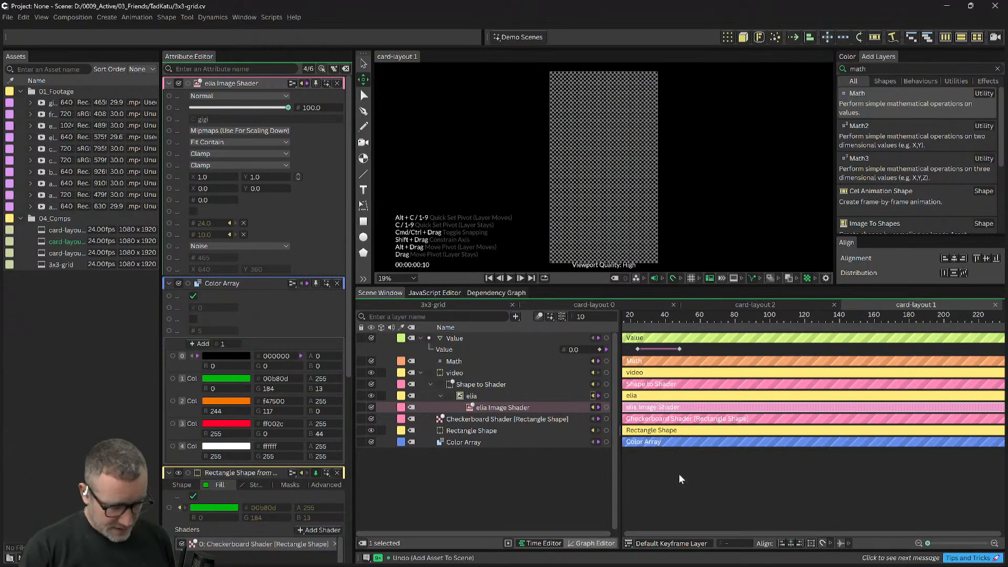
Step: Undo the image replacement on the elia Image Shader and leave the playhead at frame 42
key("ctrl+z")
key("ctrl+z")
left_click_drag(637, 324, 670, 336)
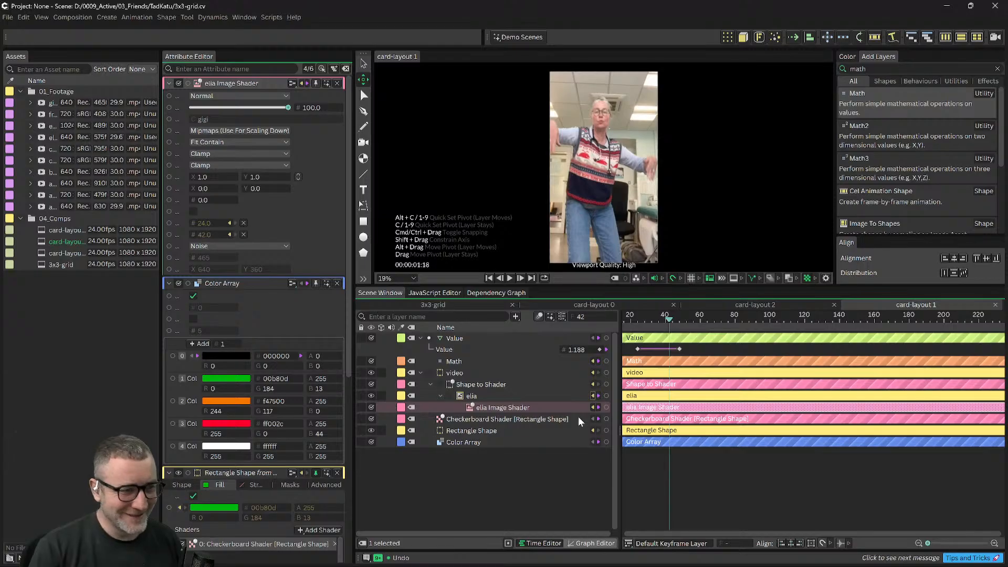
left_click(525, 480)
left_click(490, 398)
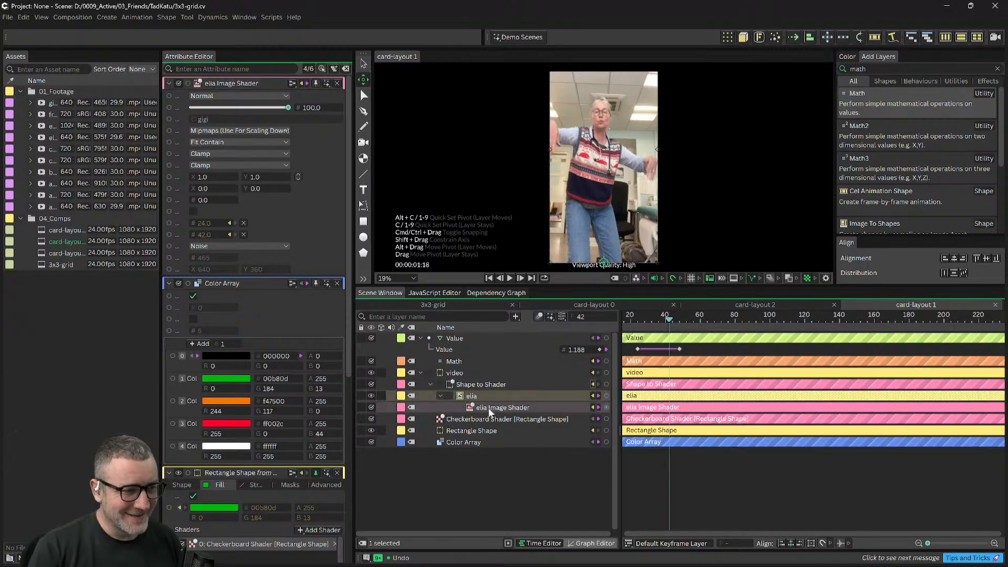
left_click(529, 467)
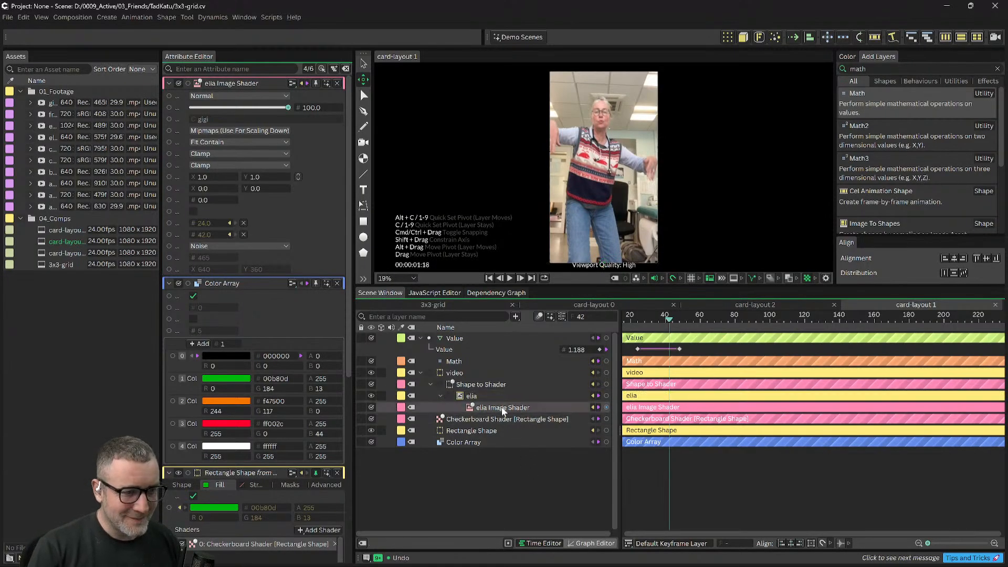
left_click(698, 407)
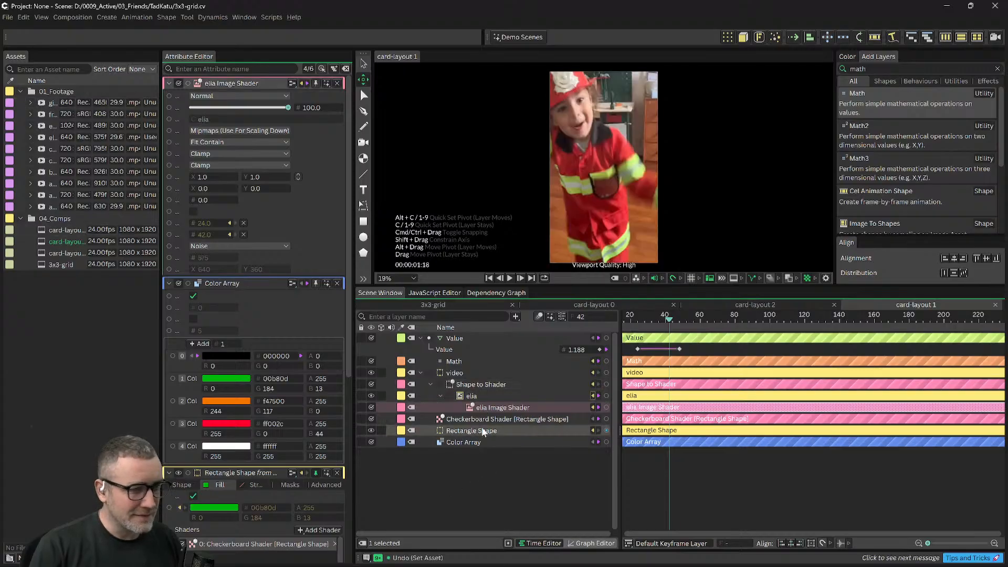
Step: Add the gigi clip from 01_Footage inside the video layer's Shape to Shader, above the elia layer
left_click(473, 385)
left_click(469, 395)
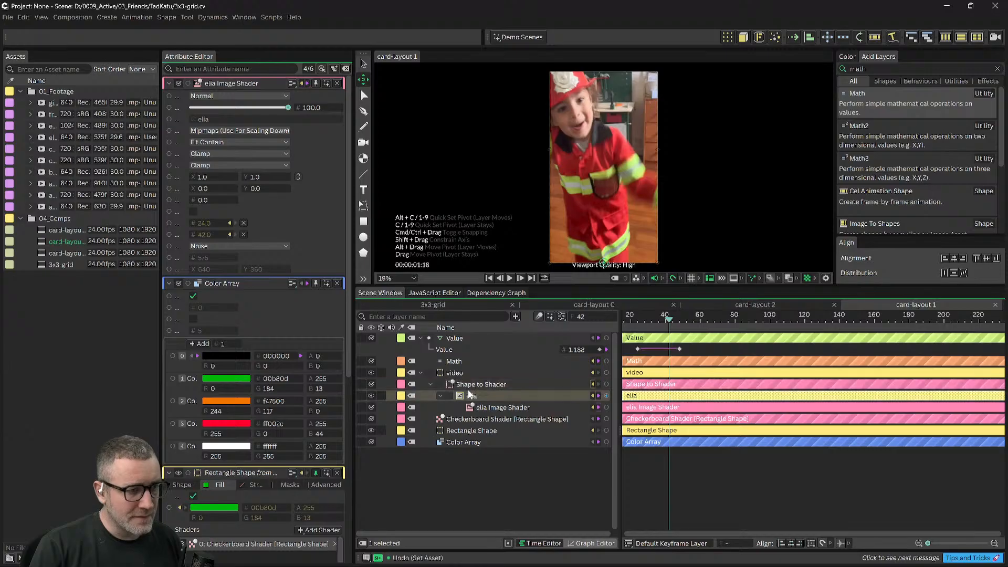
left_click_drag(52, 103, 467, 383)
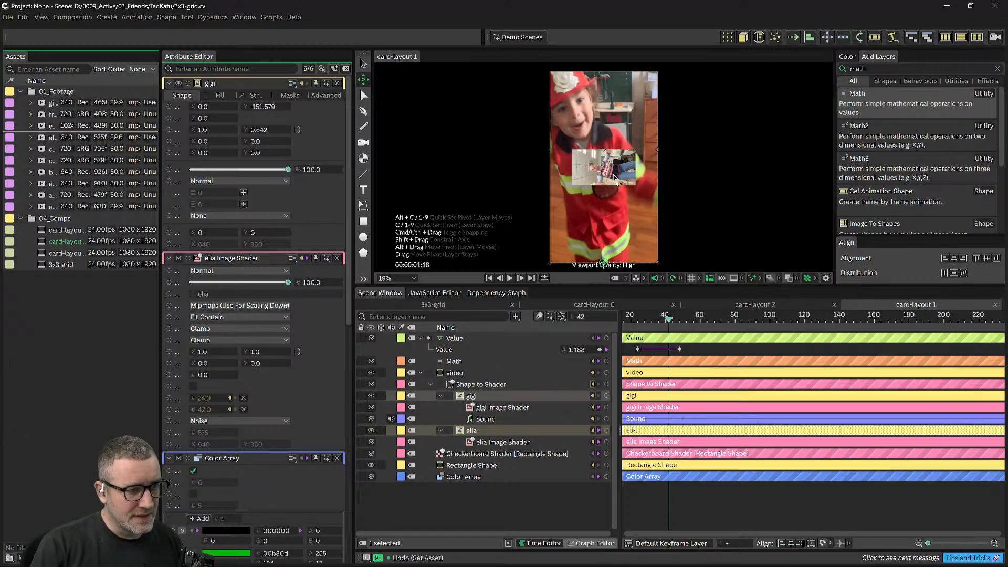
Step: Inspect the Shape to Shader, try assigning the gigi layer to the elia Image Shader's image, and select the elia layer
left_click(471, 386)
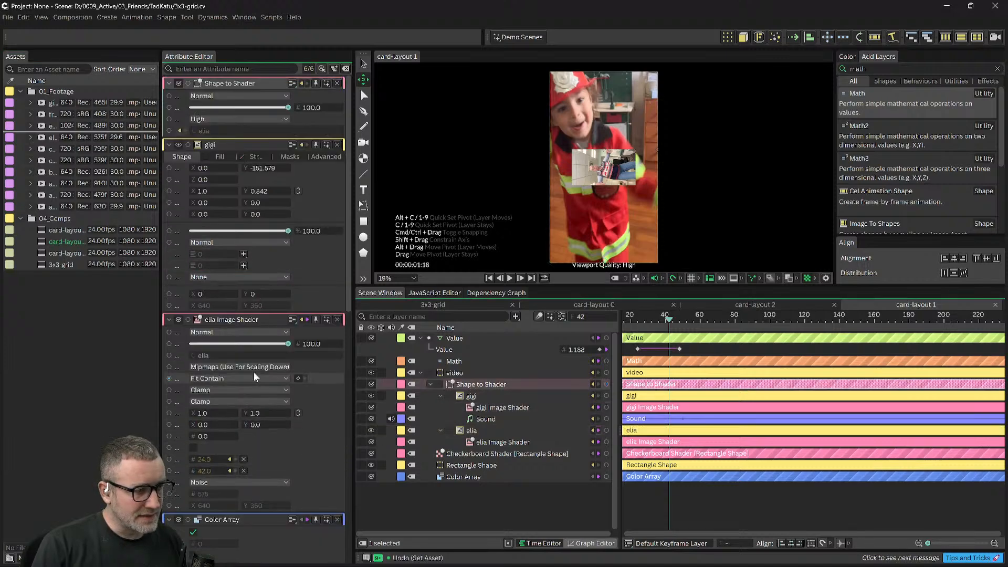
scroll(282, 442, "down", 3)
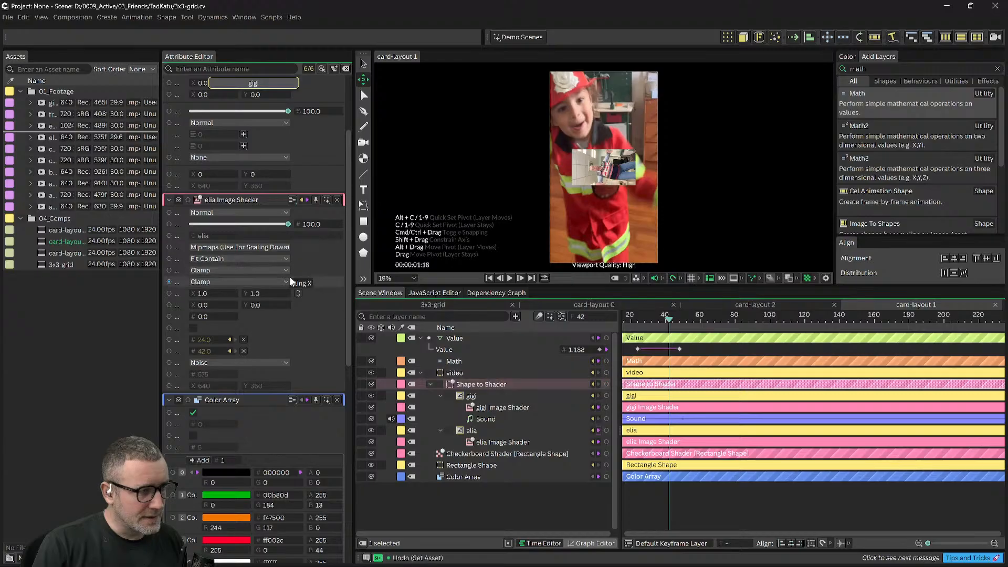
left_click(471, 397)
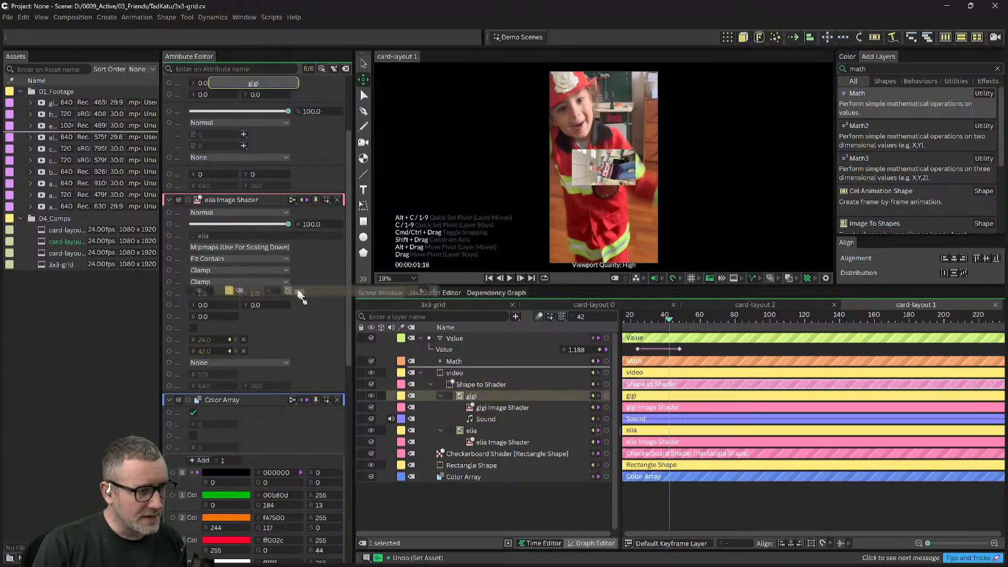
scroll(273, 234, "up", 1)
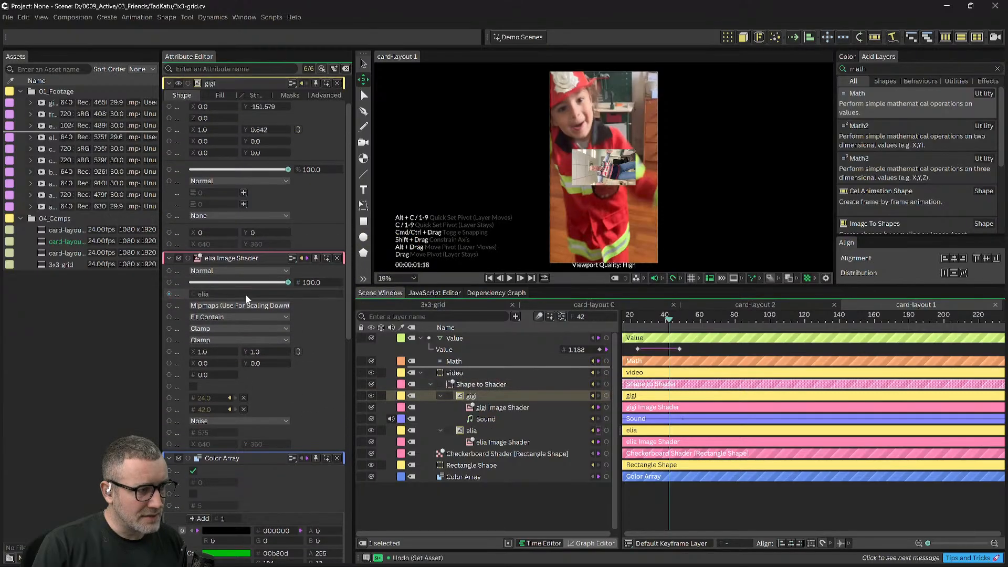
left_click_drag(472, 399, 231, 292)
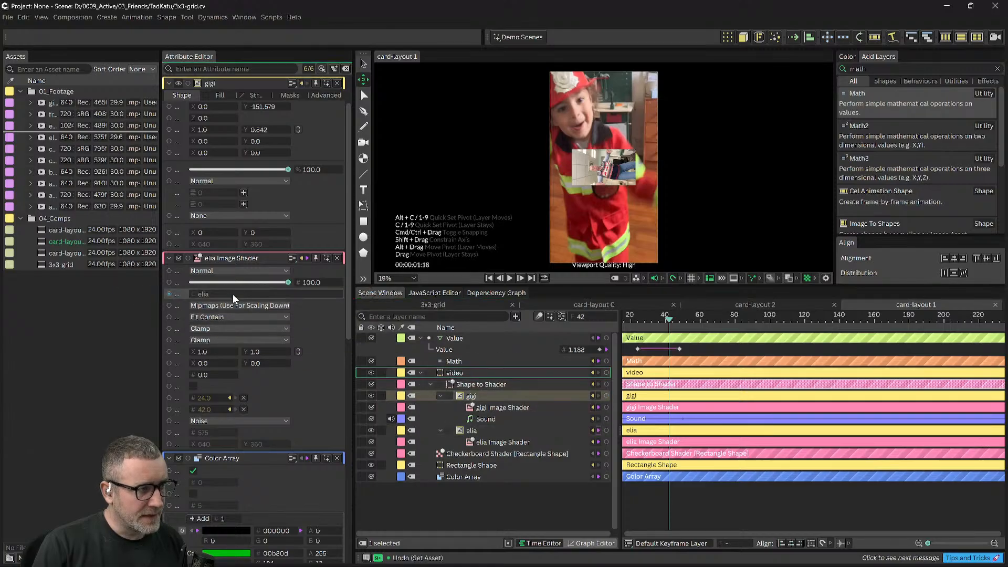
left_click(460, 430)
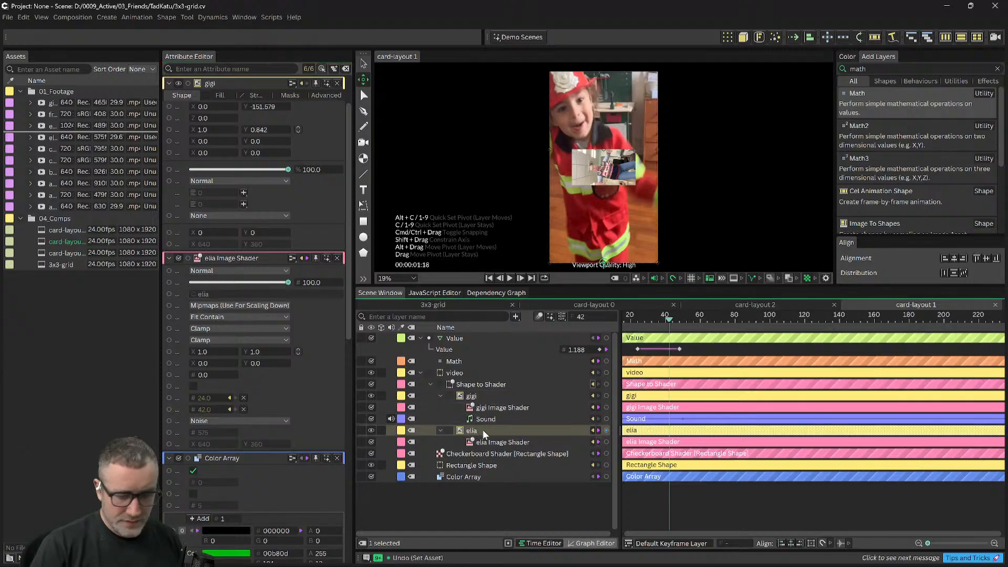
Step: Delete the elia layer and connect the gigi layer as the input shape of the Shape to Shader
key("Delete")
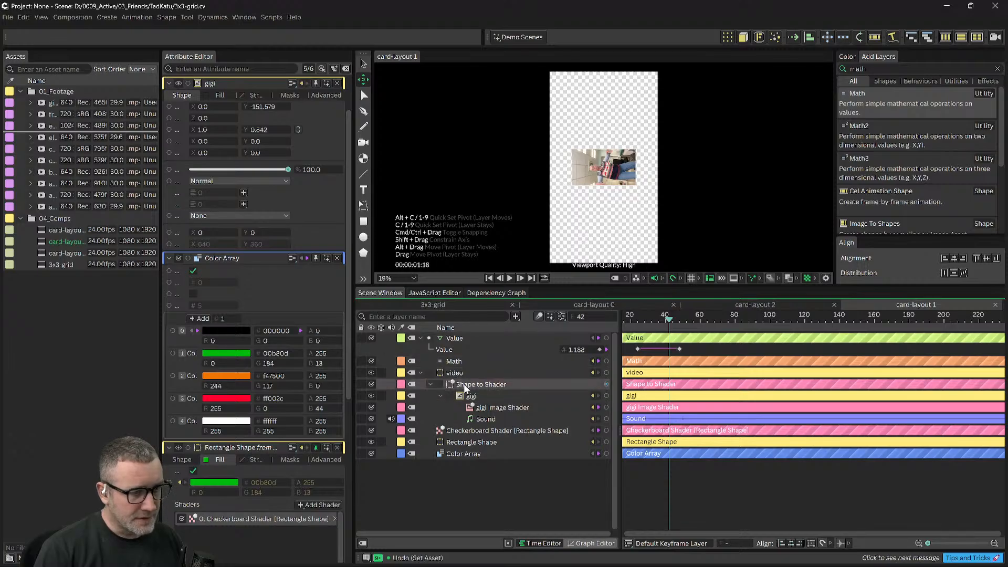
left_click(464, 383)
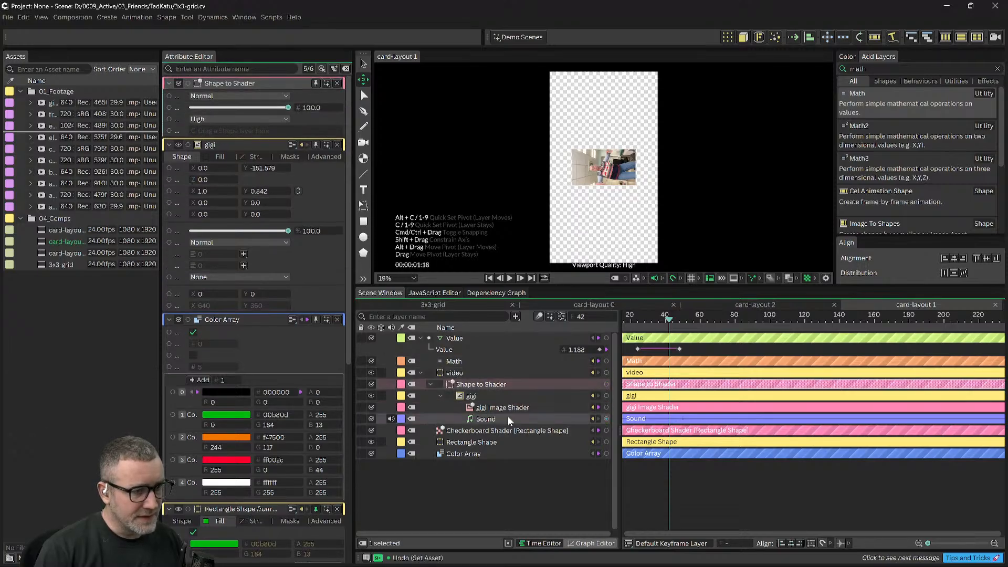
left_click_drag(476, 396, 251, 130)
left_click(498, 488)
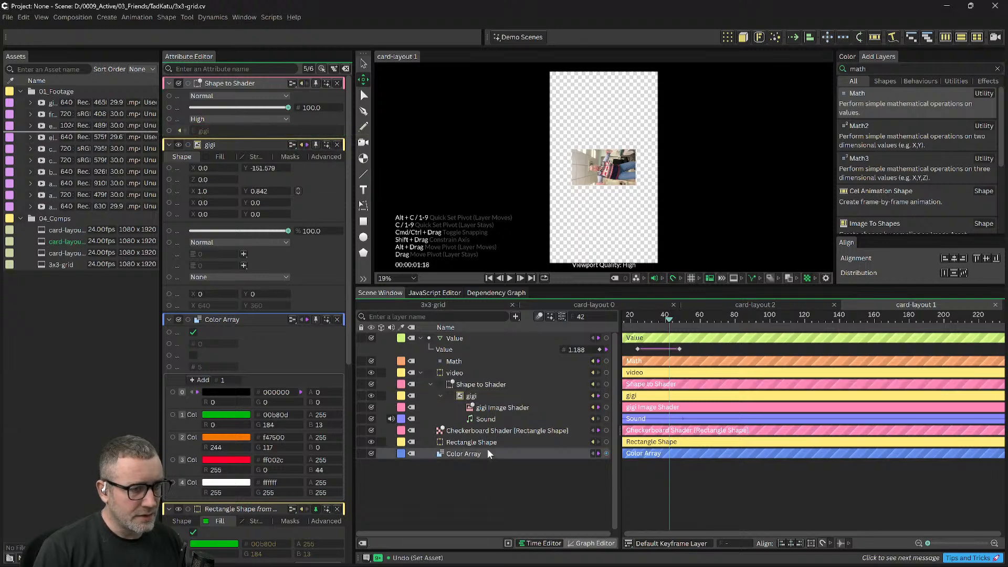
Step: Rotate the gigi layer to -90 degrees so the footage stands upright
left_click(473, 396)
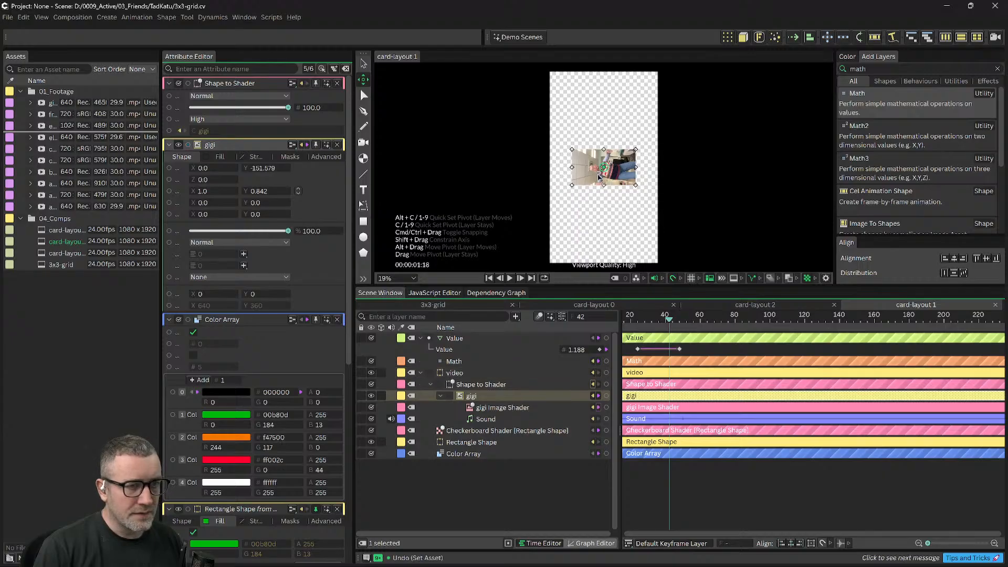
scroll(627, 174, "up", 5)
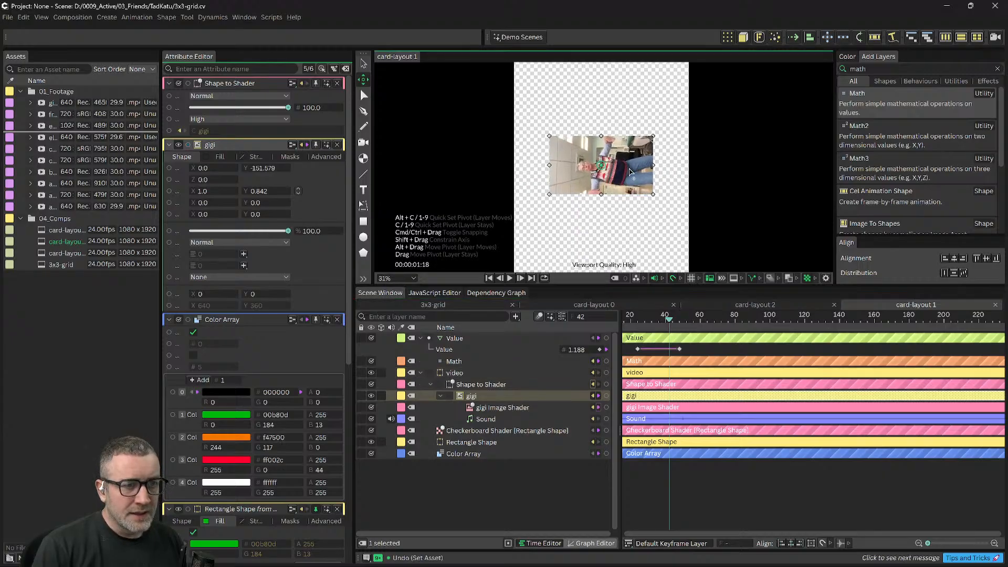
key("q")
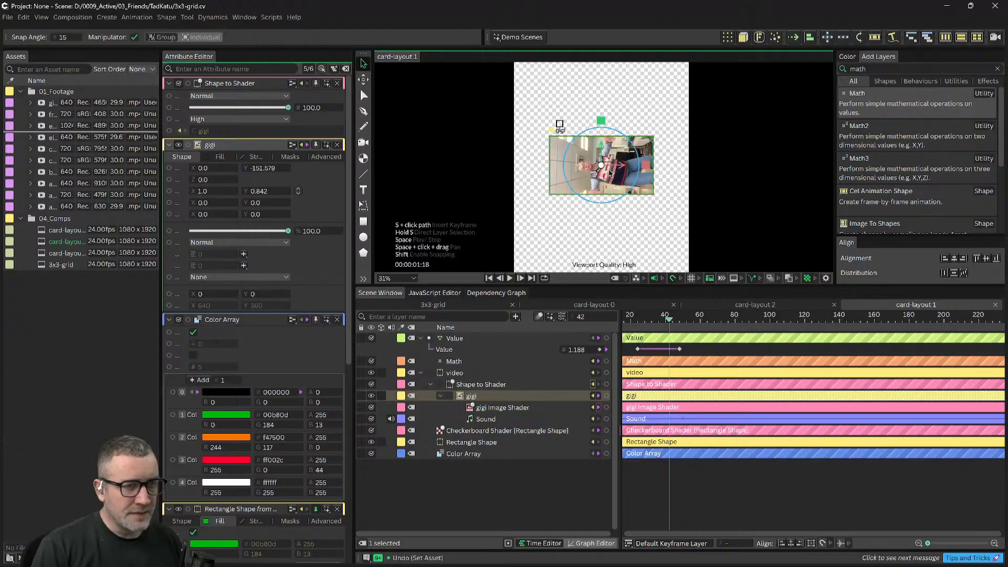
left_click_drag(617, 129, 640, 148)
scroll(640, 148, "down", 5)
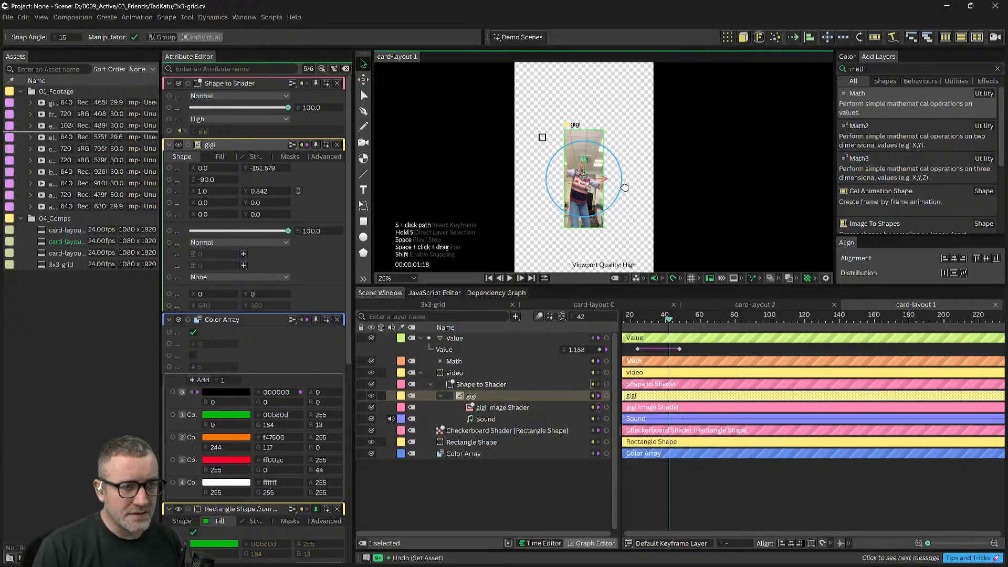
left_click_drag(671, 193, 674, 170)
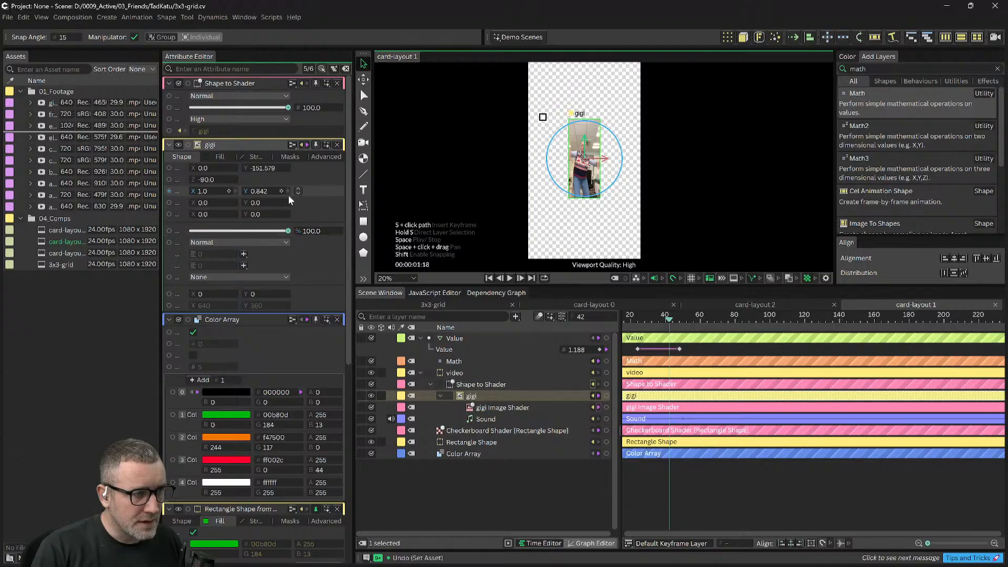
Step: Even out the gigi layer's scale at 1, link both axes, try a scale of 4 and settle on 3
double_click(261, 191)
type("1")
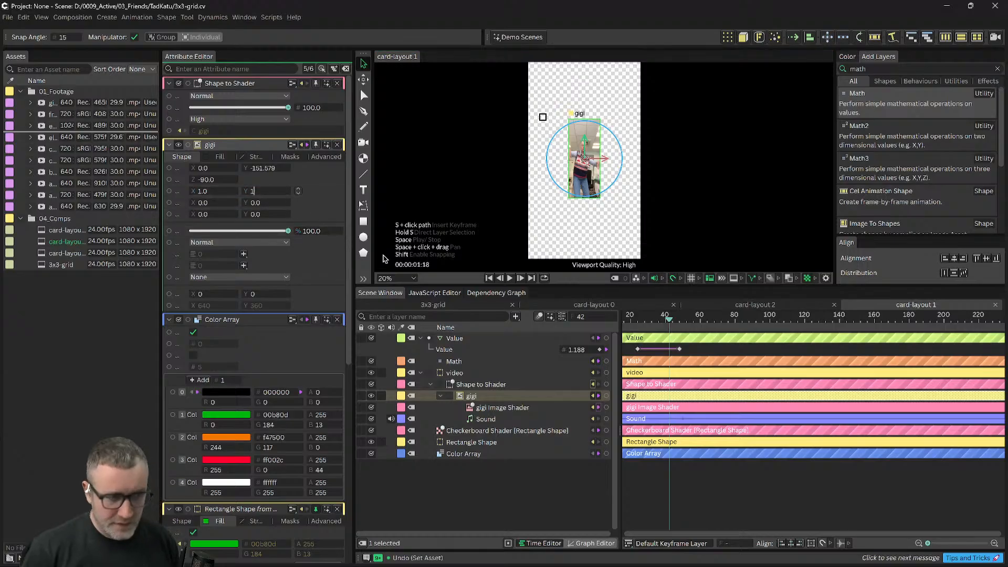
key("Return")
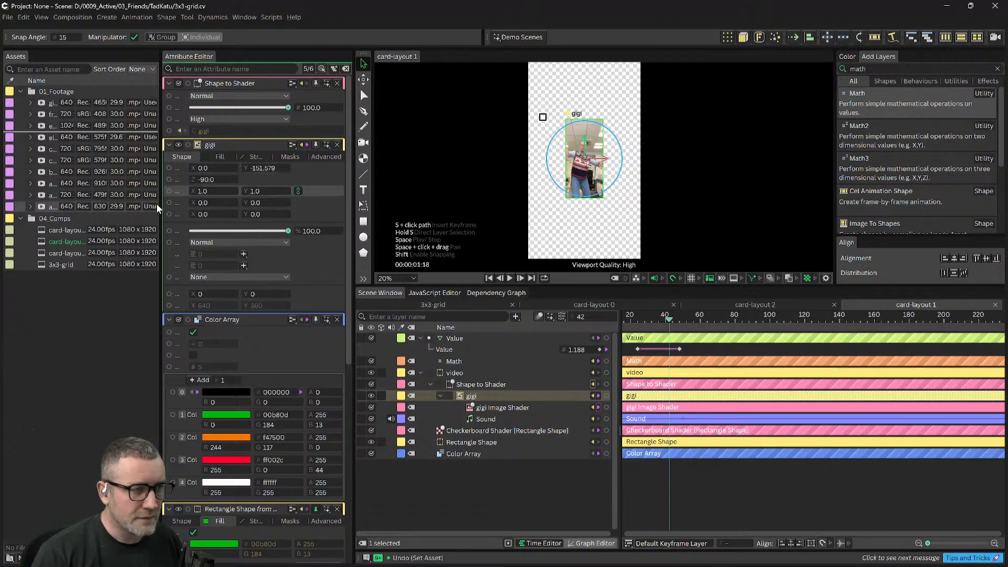
double_click(210, 192)
type("4")
key("Return")
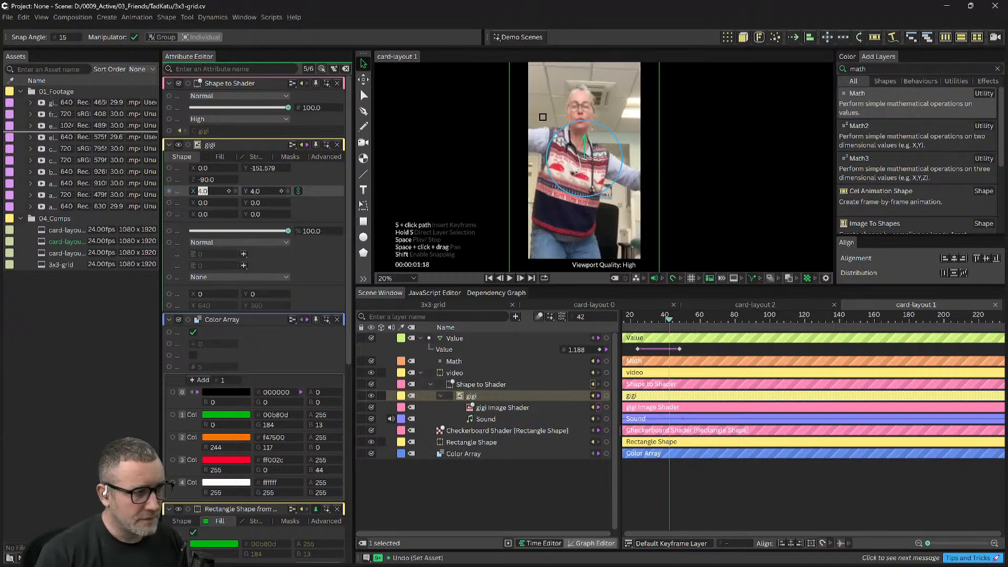
type("3")
key("Return")
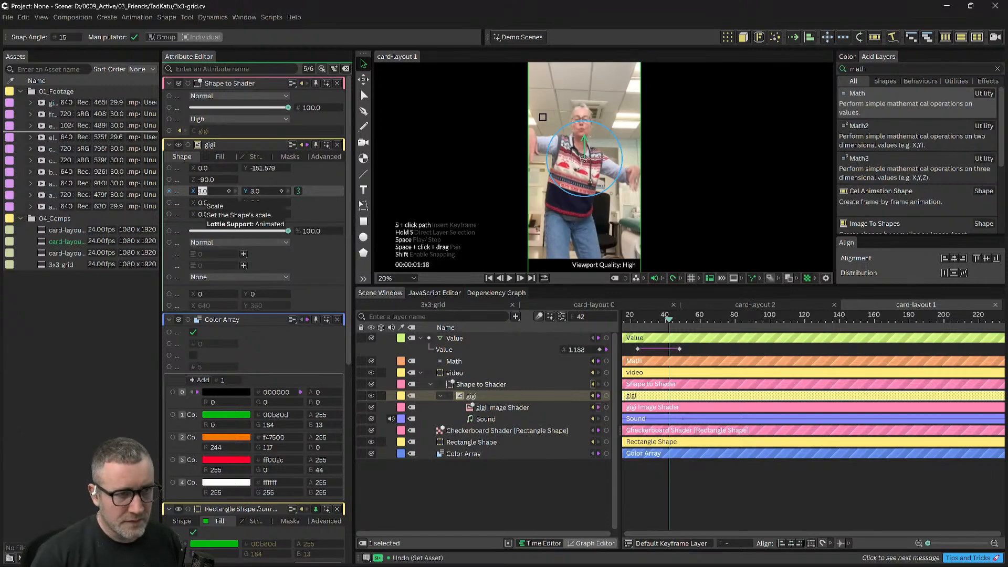
Step: Compare the gigi layer's frame with the composition bounds and inspect it against the Shape to Shader
scroll(556, 168, "down", 1)
left_click_drag(684, 189, 651, 185)
scroll(634, 224, "down", 1)
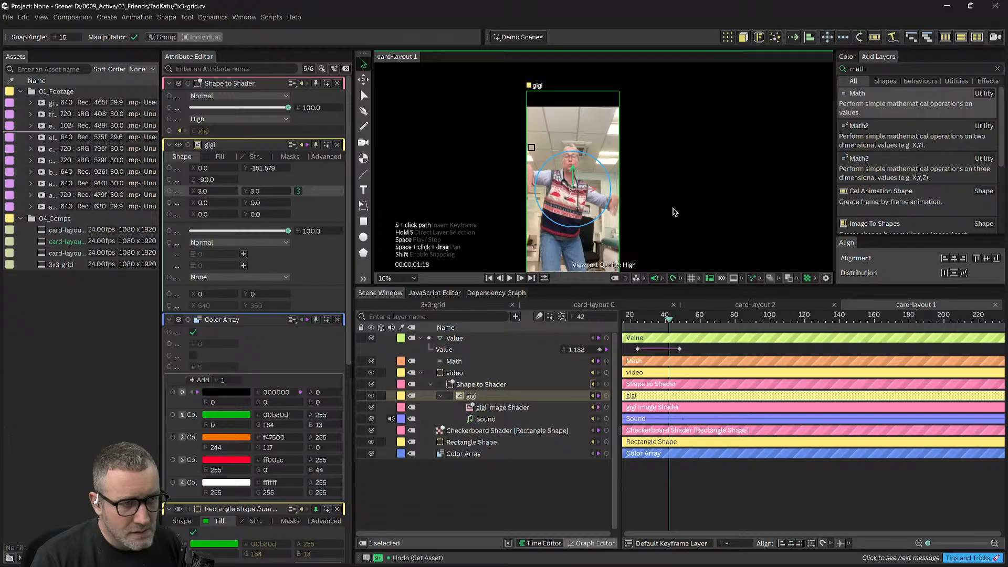
left_click_drag(674, 211, 672, 206)
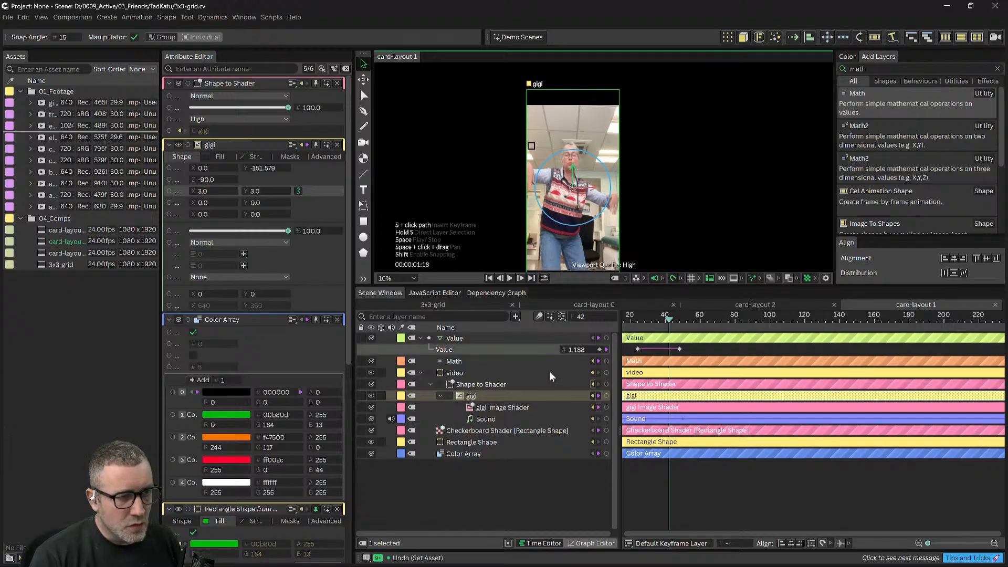
left_click(472, 405)
left_click(471, 398)
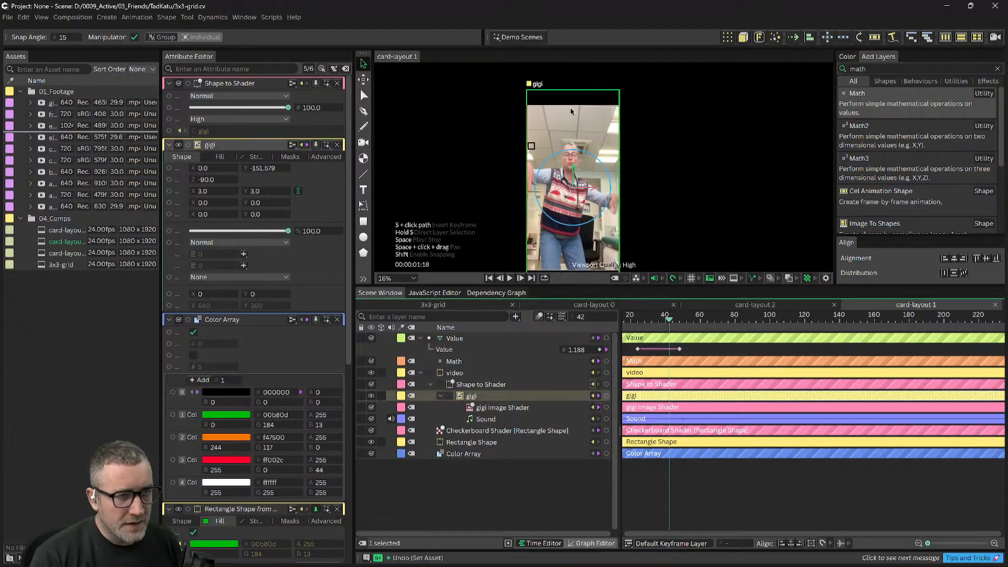
mouse_move(662, 149)
left_mouse_down()
mouse_move(655, 156)
mouse_move(650, 138)
left_mouse_up()
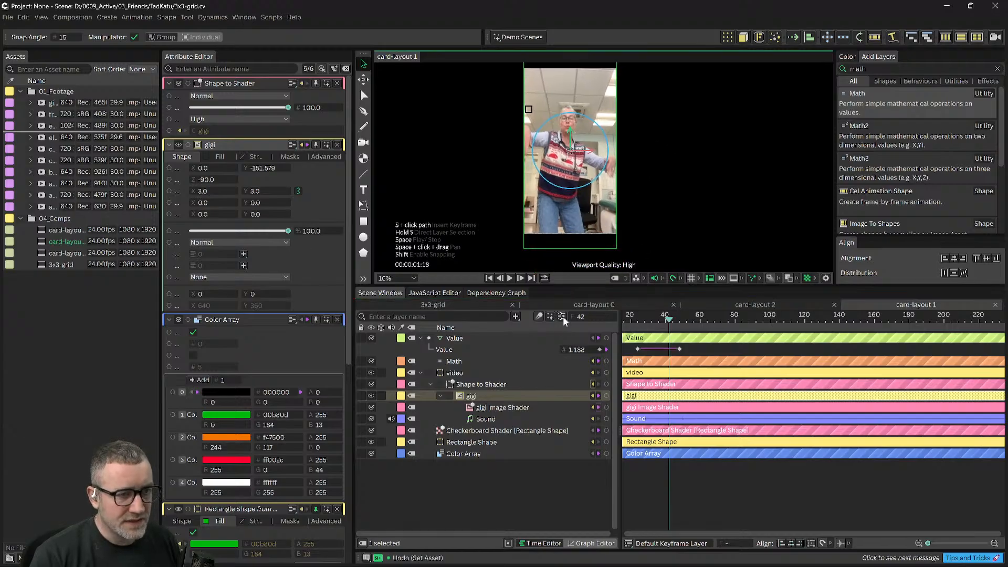
left_click(472, 384)
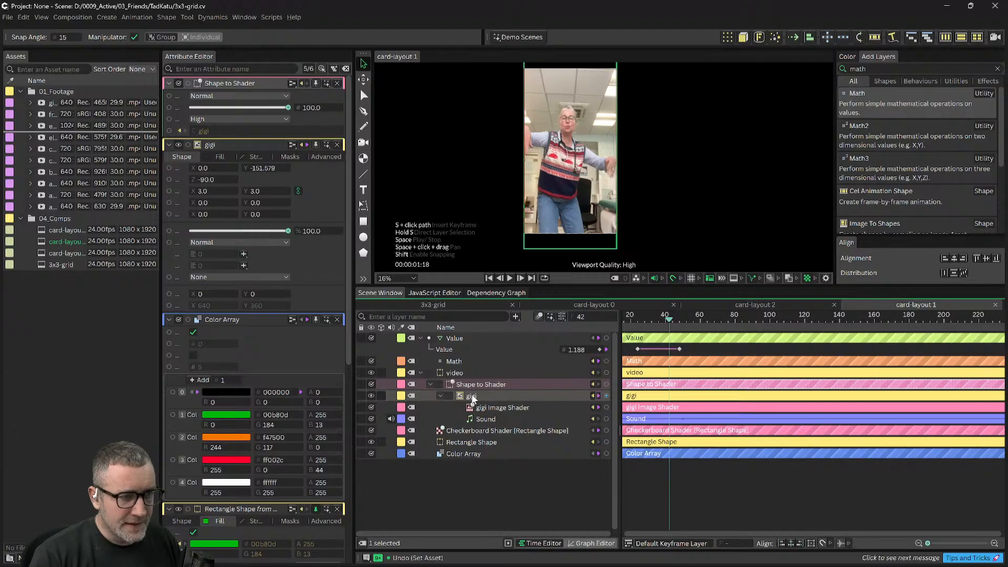
left_click(473, 398)
left_click_drag(688, 151, 668, 203)
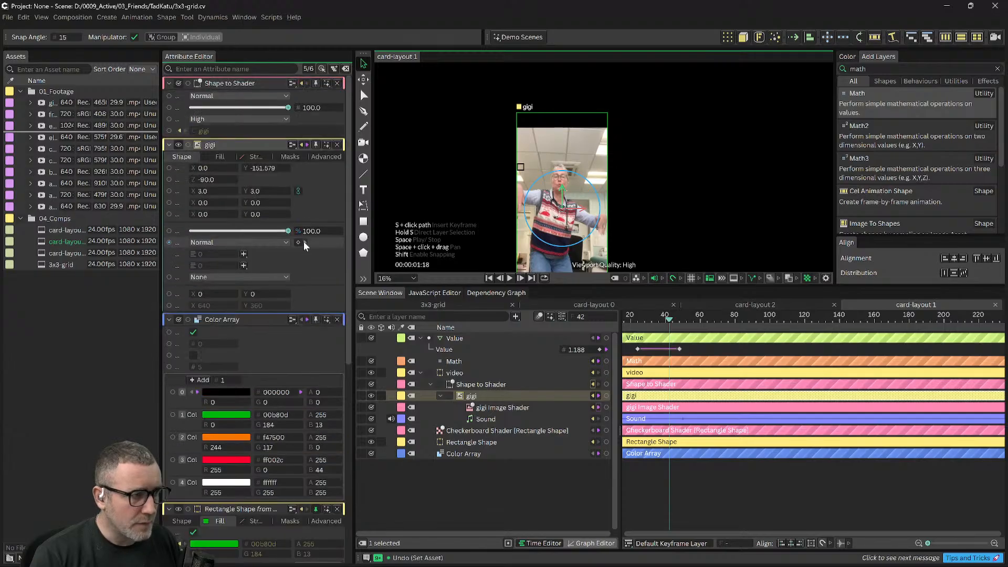
Step: Set the gigi layer's Y position to 0
left_click(263, 168)
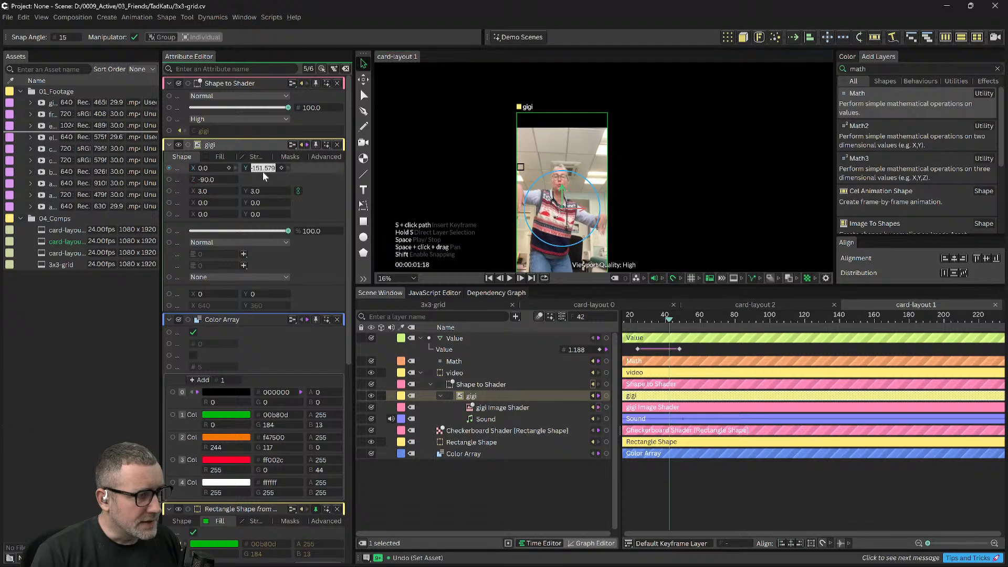
type("0")
key("Return")
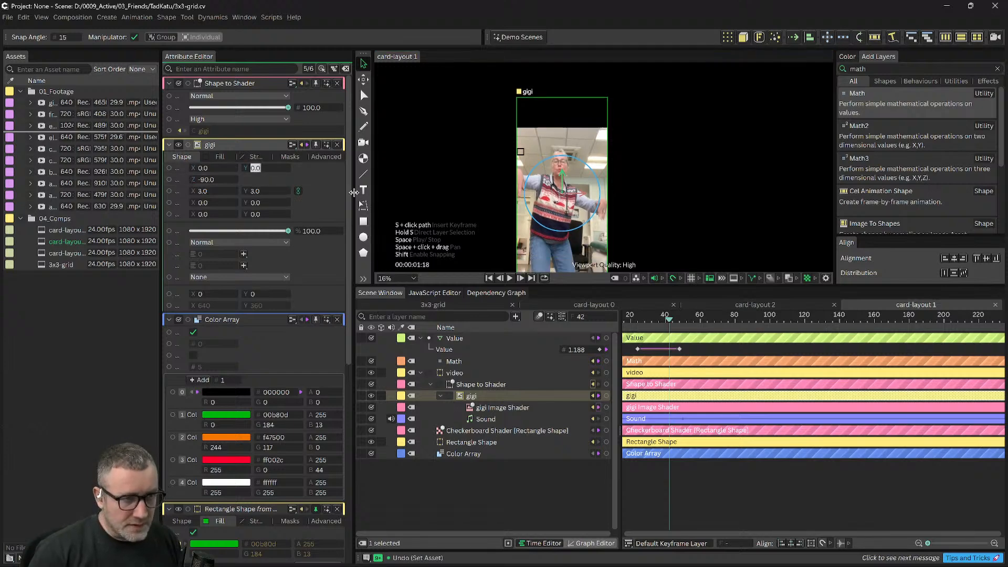
scroll(641, 180, "down", 3)
left_click_drag(659, 197, 642, 161)
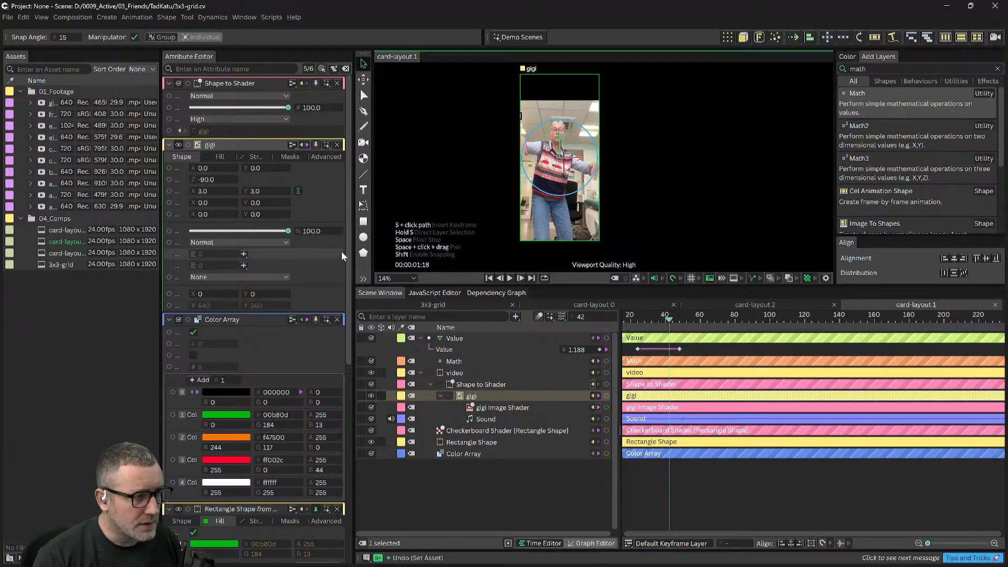
scroll(307, 256, "down", 3)
scroll(294, 225, "up", 3)
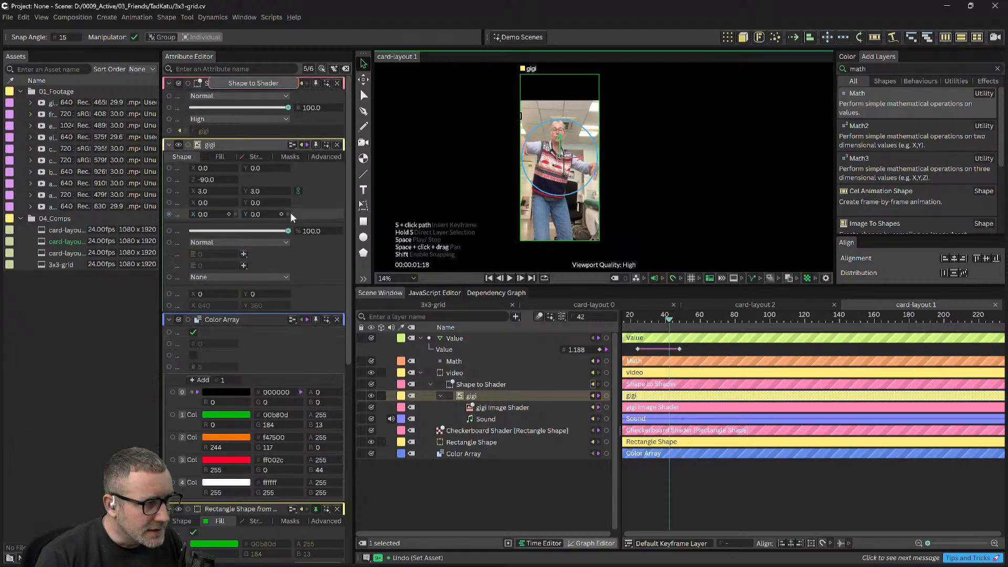
Step: Try moving the gigi layer vertically inside the Shape to Shader, and undo the move
left_click(179, 160)
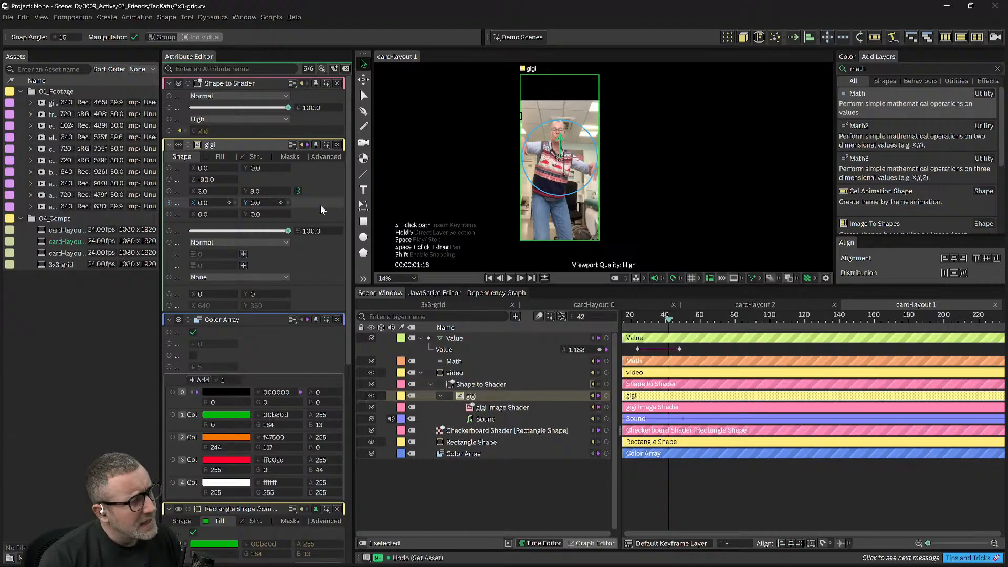
left_click(470, 386)
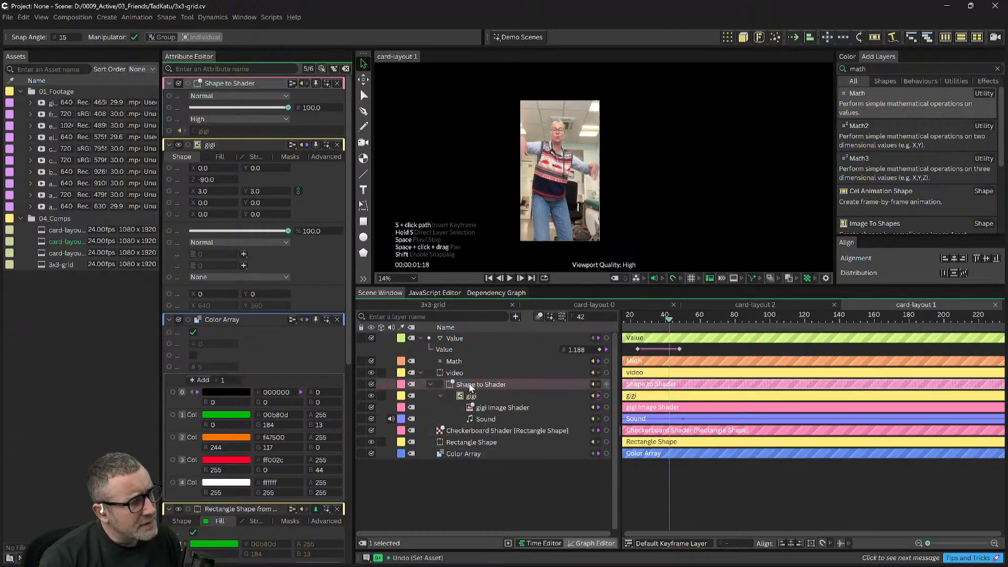
left_click(229, 146)
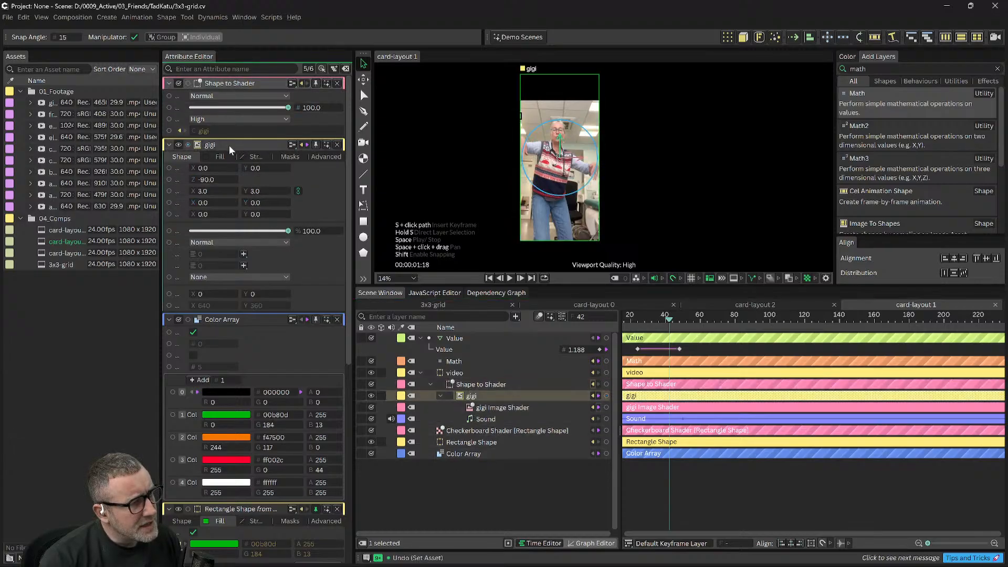
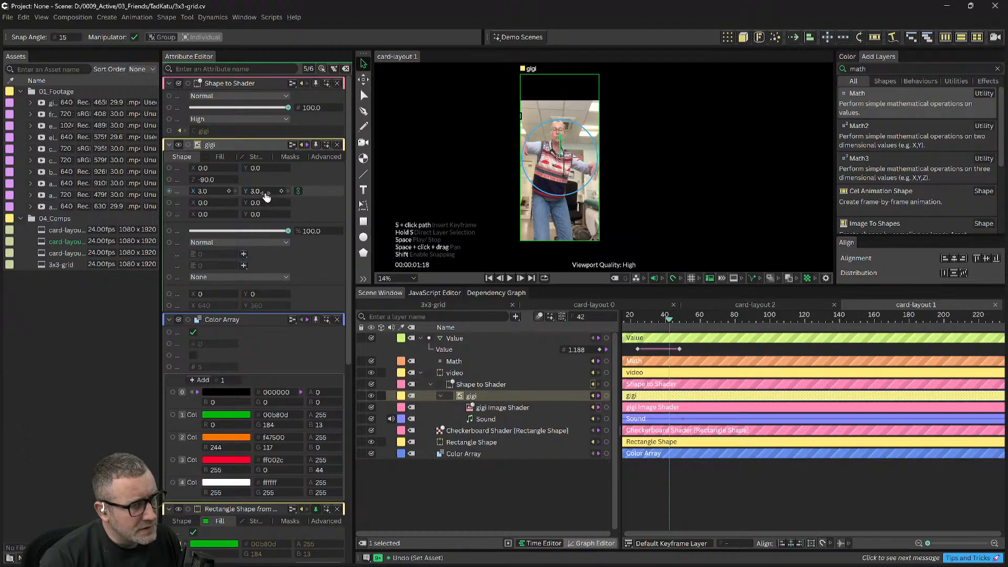
left_click_drag(560, 141, 560, 153)
key("ctrl+z")
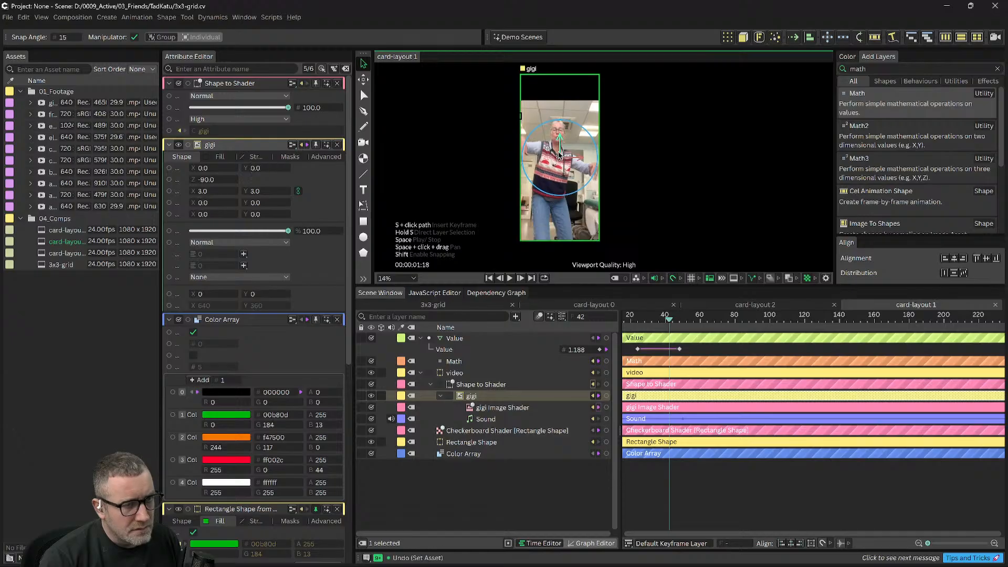
left_click(94, 300)
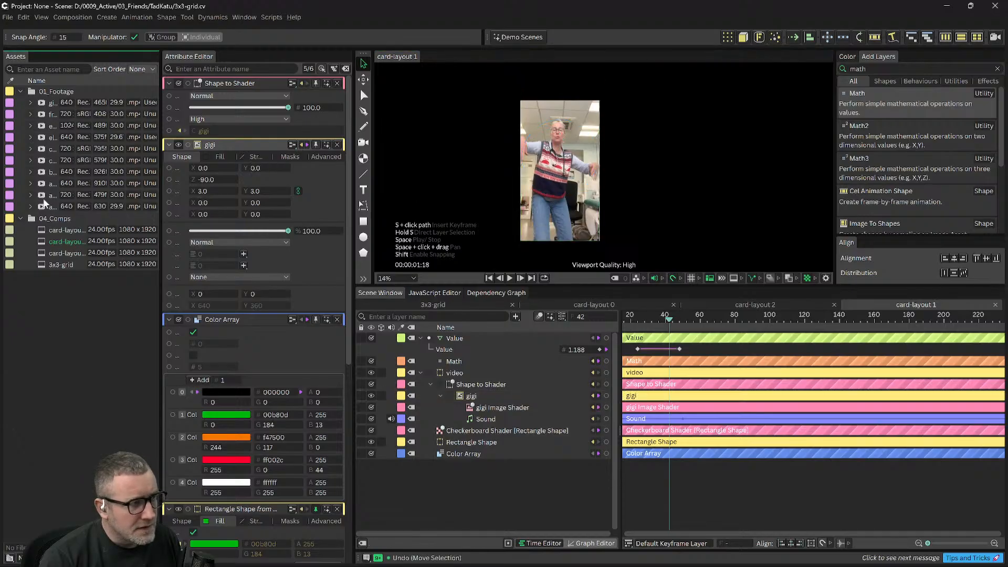
Step: Add another copy of the gigi clip above the Value layer and rotate it to -90 degrees
left_click_drag(44, 102, 441, 337)
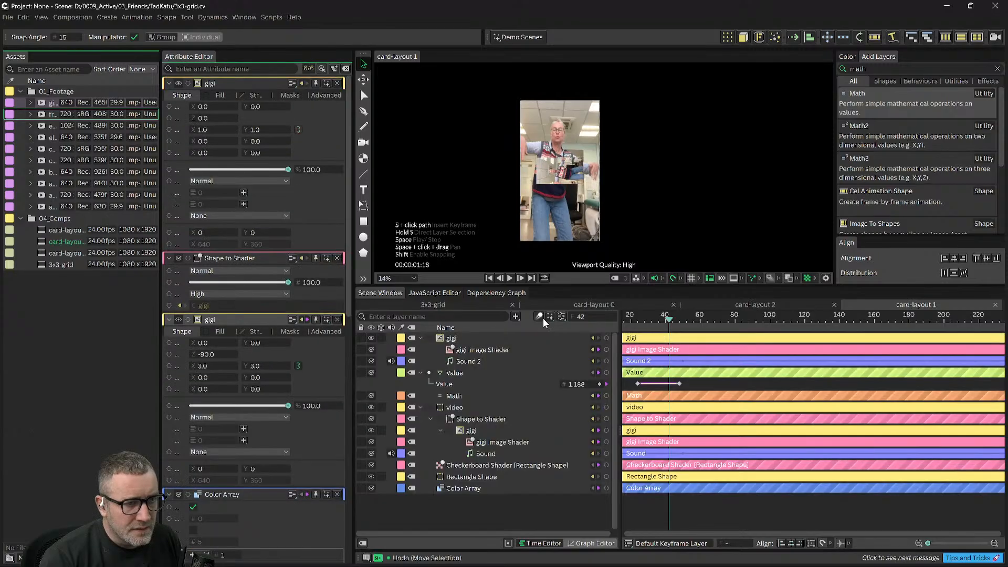
scroll(571, 180, "up", 4)
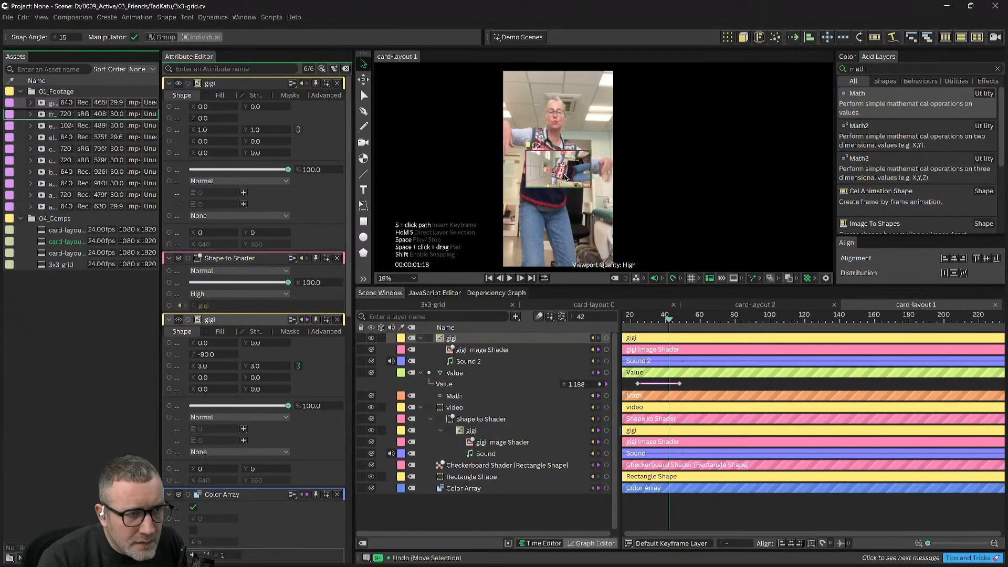
scroll(572, 180, "up", 4)
left_click(581, 146)
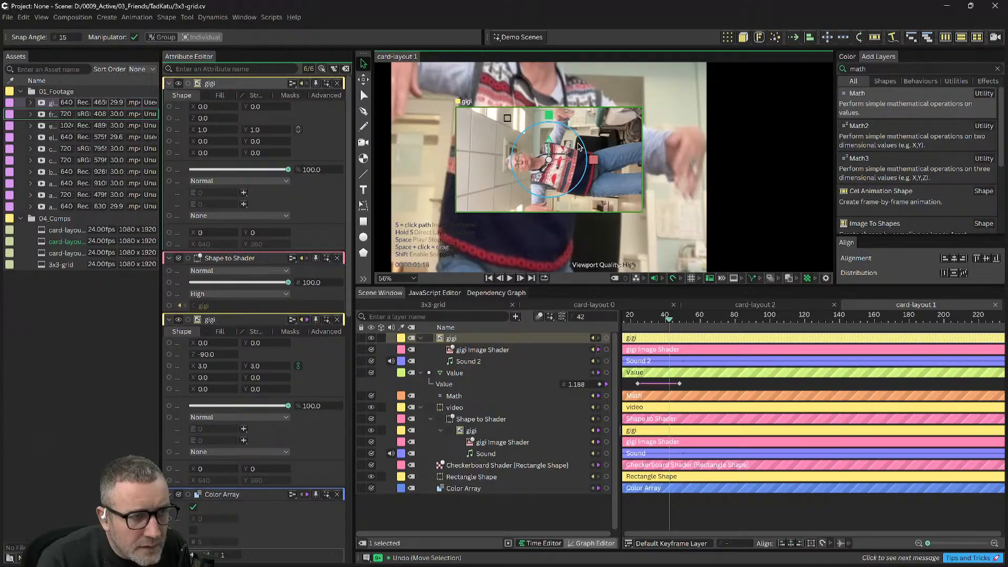
left_click_drag(582, 146, 562, 192)
scroll(662, 194, "down", 3)
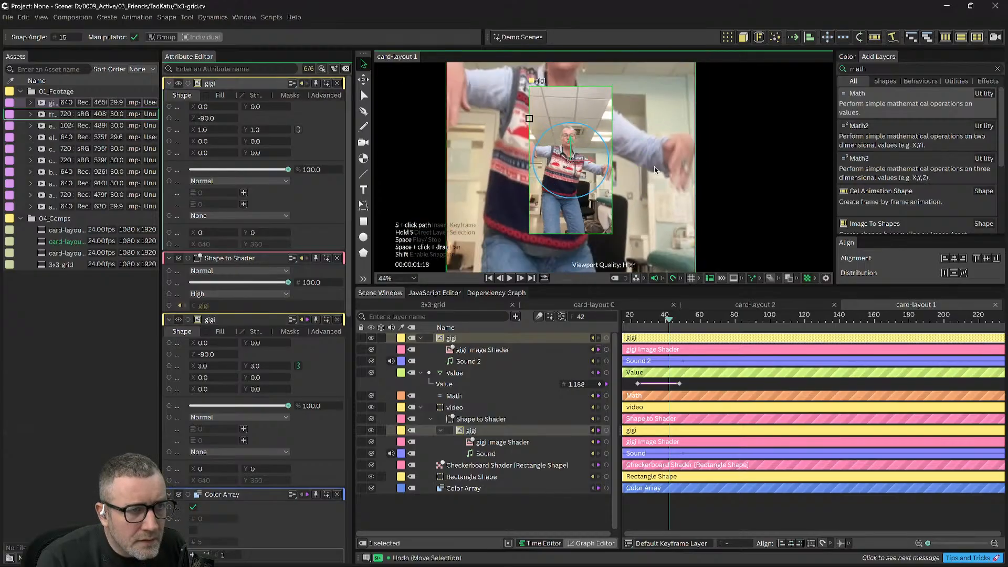
left_click_drag(661, 193, 659, 165)
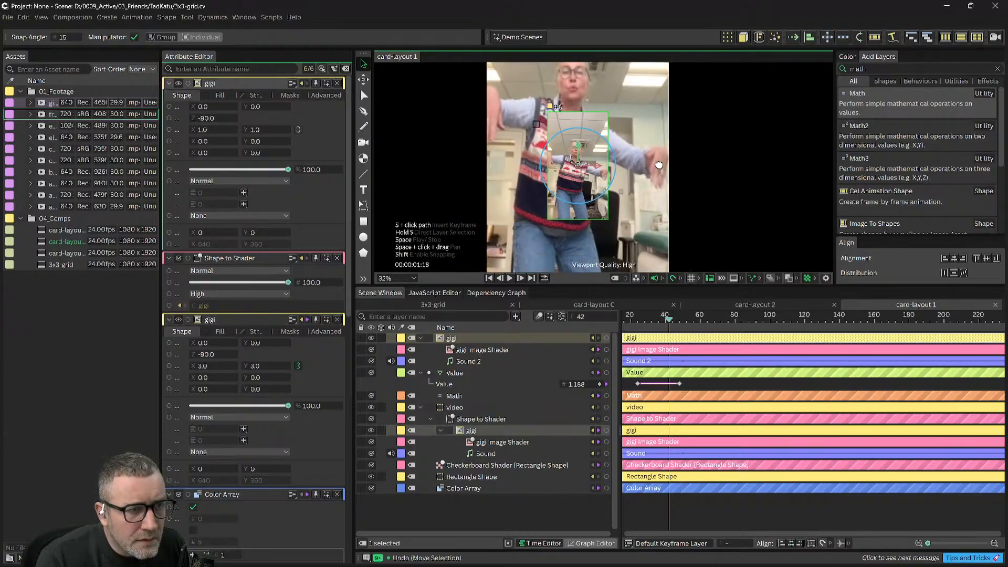
Step: Link the X and Y scale of the top gigi layer and set its scale to 3
left_click(459, 338)
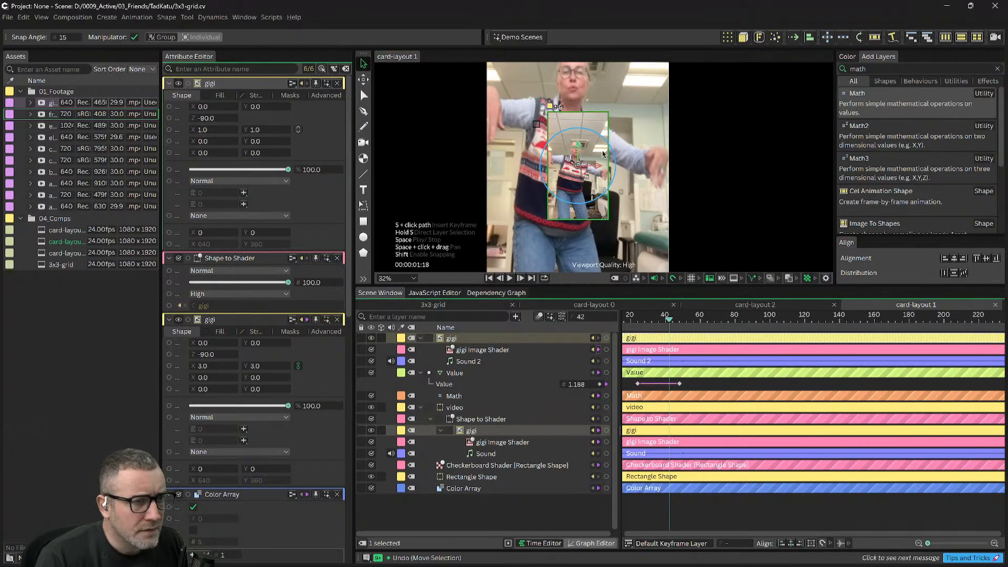
scroll(658, 162, "down", 1)
scroll(670, 169, "down", 1)
left_click_drag(671, 171, 625, 166)
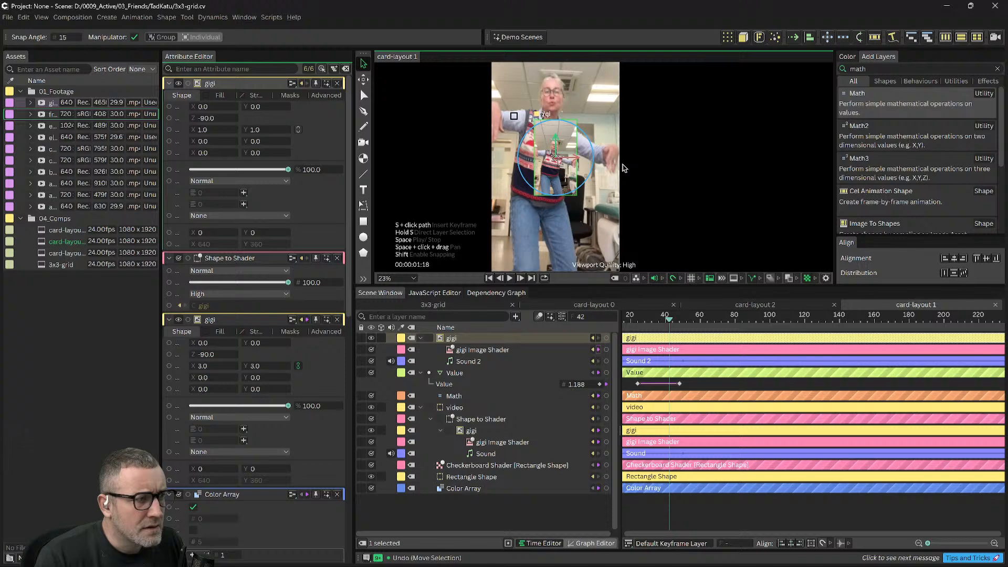
left_click(203, 107)
left_click(255, 129)
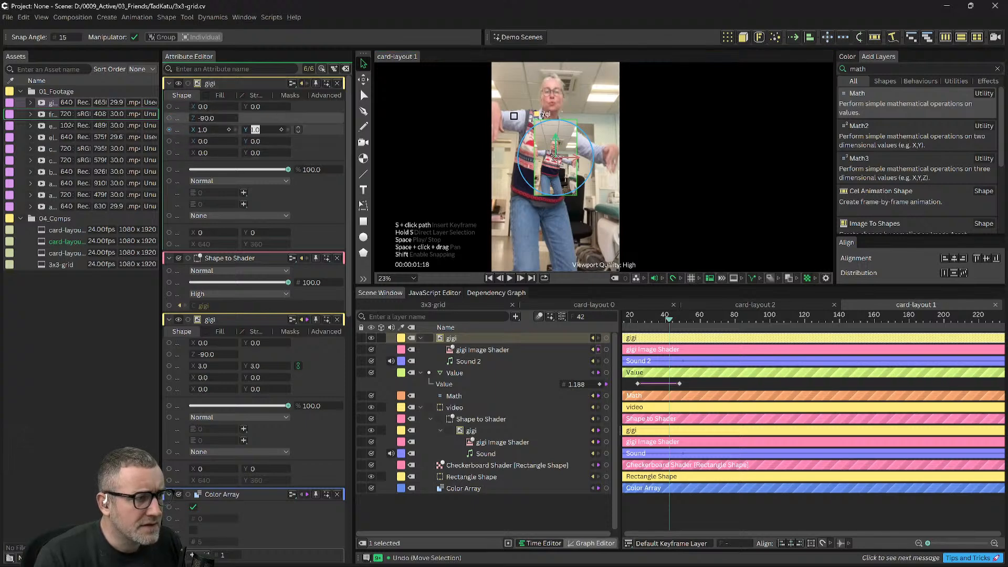
left_click(298, 131)
left_click(255, 130)
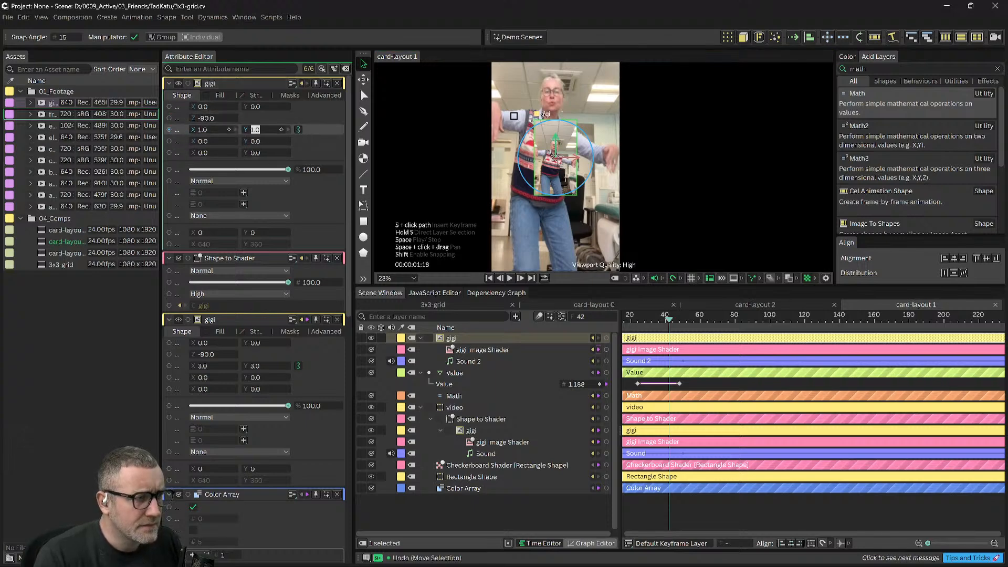
type("3")
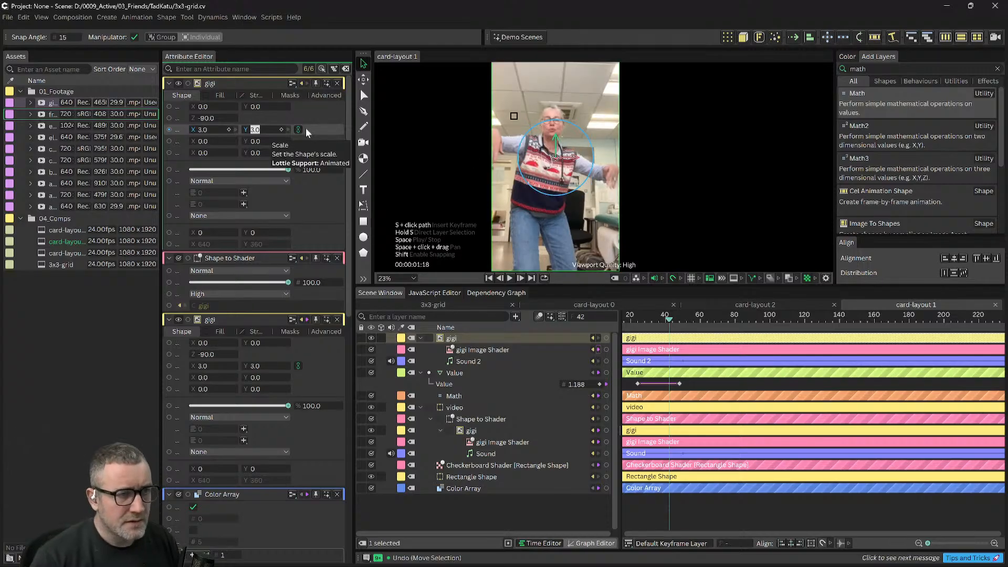
Step: Delete the old gigi layer nested under Shape to Shader, together with its image shader and sound
scroll(673, 210, "down", 2)
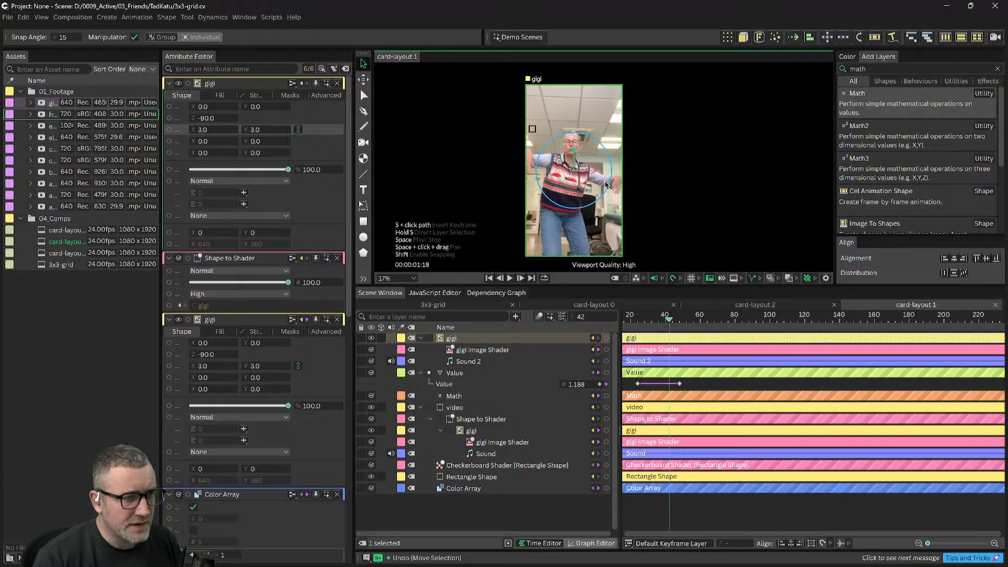
scroll(641, 157, "down", 1)
left_click_drag(651, 157, 561, 131)
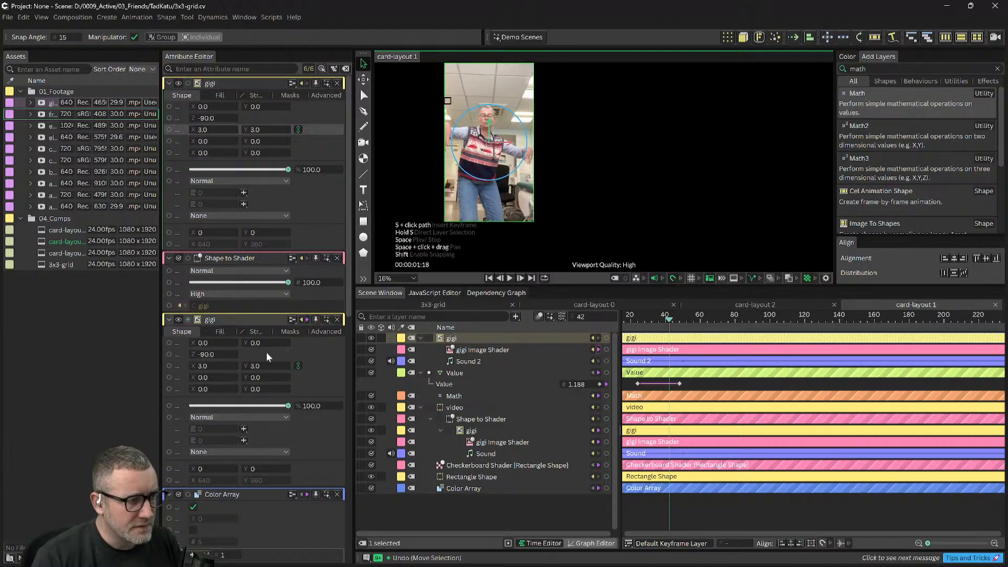
left_click(473, 432)
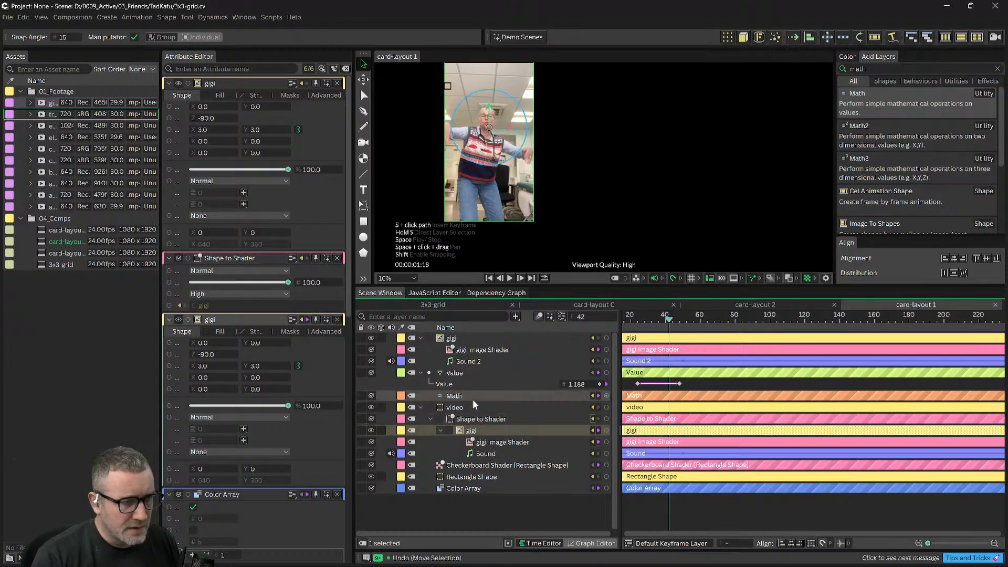
left_click(454, 339)
left_click(469, 431)
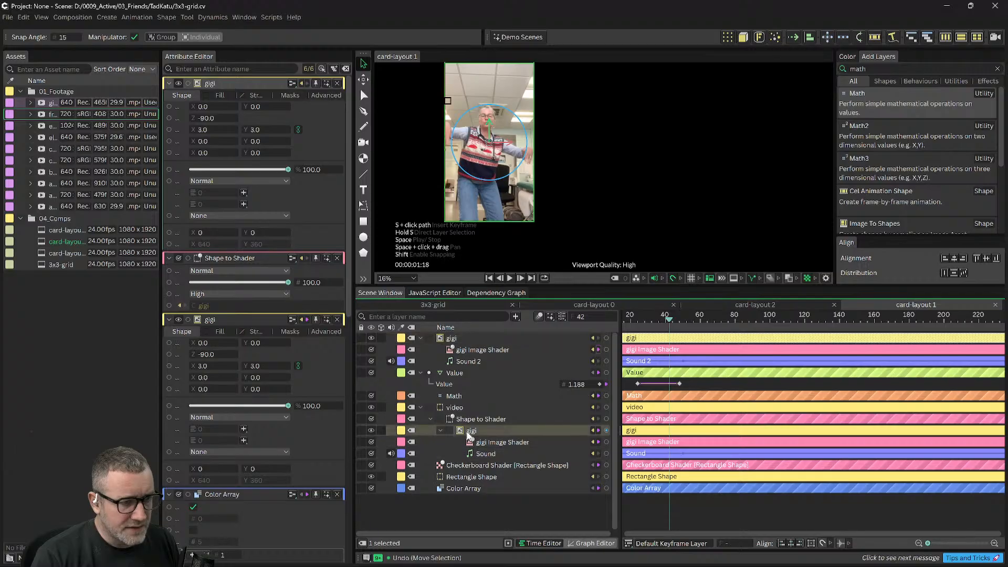
key("Delete")
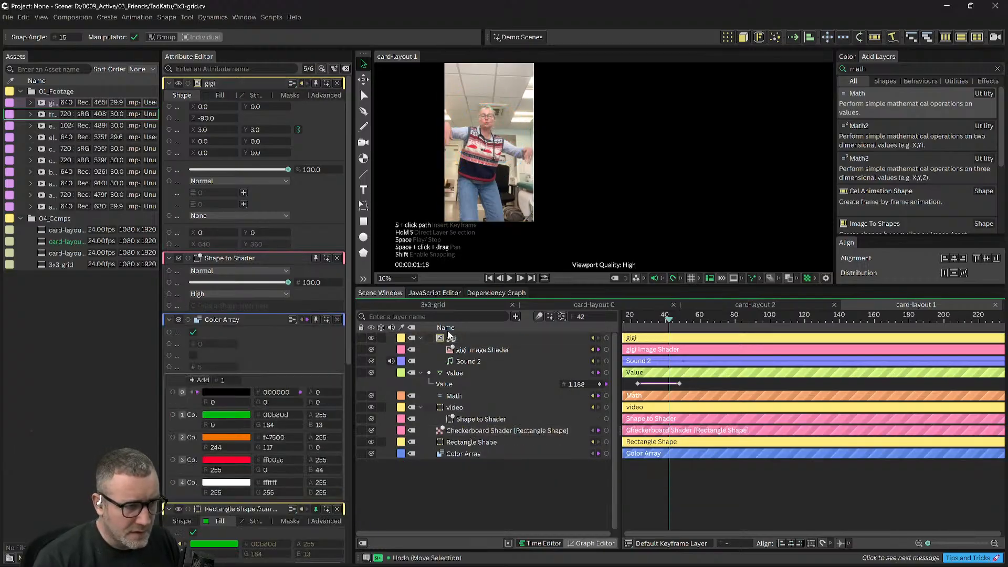
Step: Try nesting the remaining gigi layer under Shape to Shader and deleting its Sound 2 layer
left_click_drag(452, 338, 477, 419)
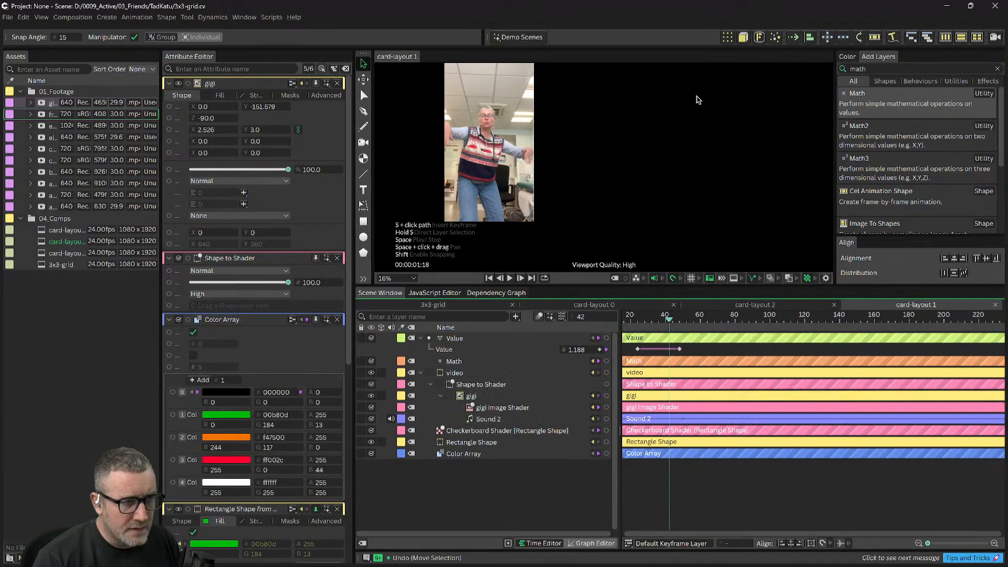
left_click(494, 386)
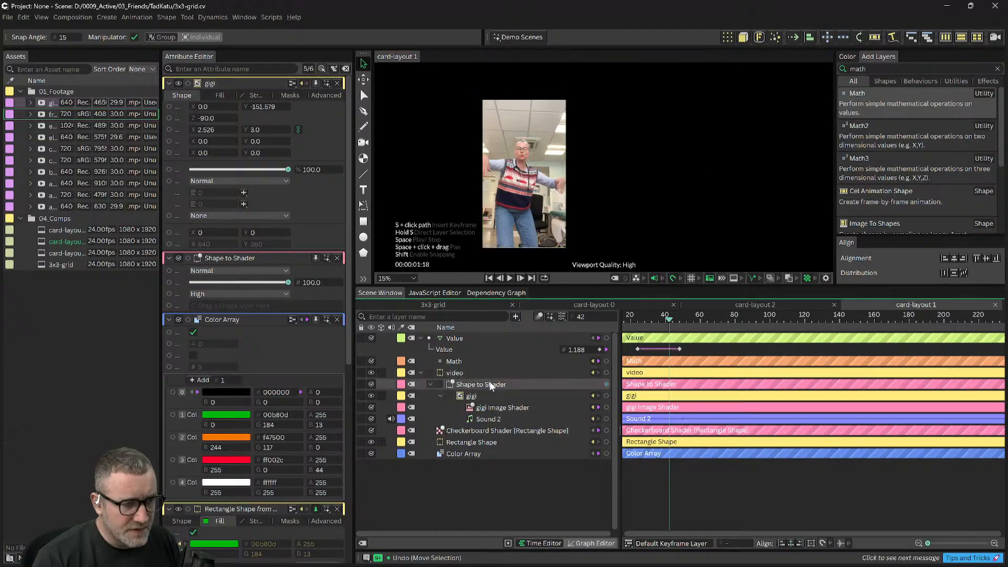
left_click(487, 408)
left_click(471, 397)
left_click(490, 422)
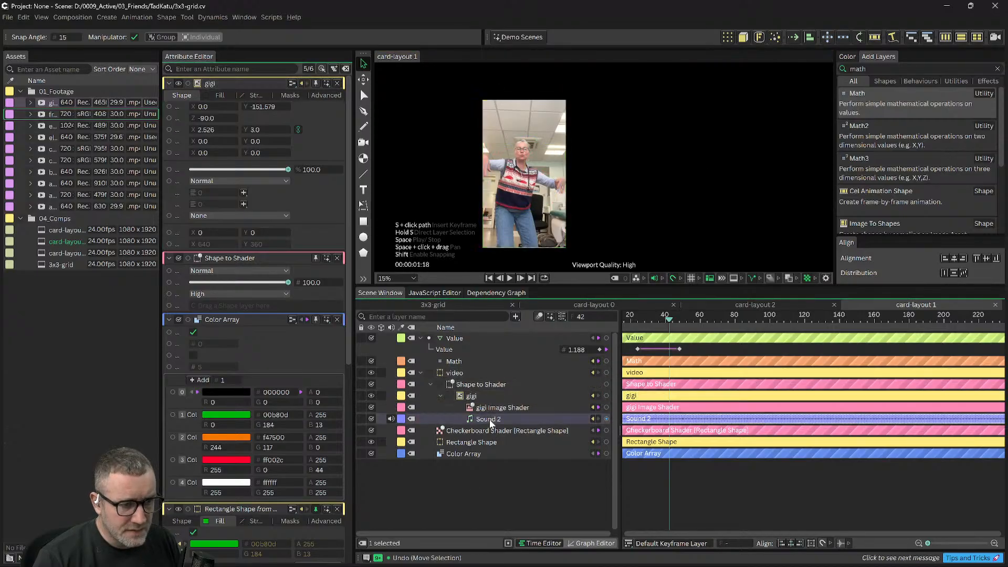
key("Delete")
Step: Try connecting the gigi layer to the Shape to Shader input and scrub the timeline to check the reveal
left_click(471, 396)
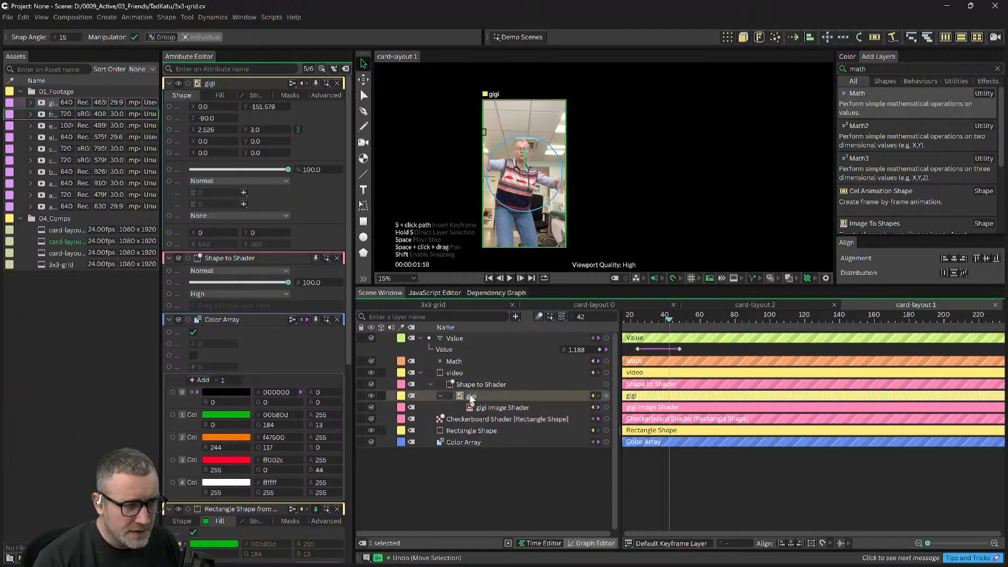
left_click_drag(471, 396, 246, 130)
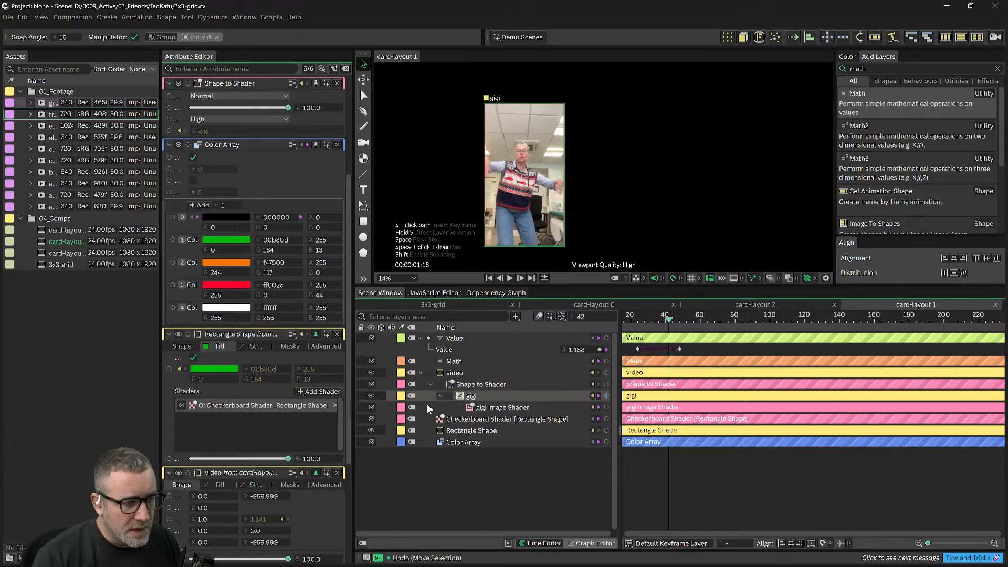
left_click_drag(632, 329, 594, 320)
left_click(567, 396)
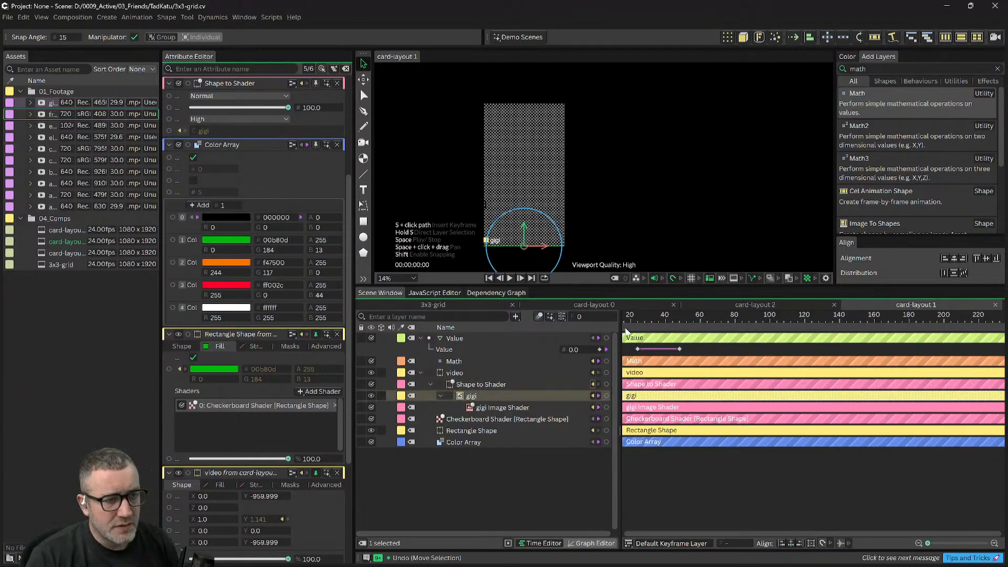
left_click_drag(642, 322, 701, 323)
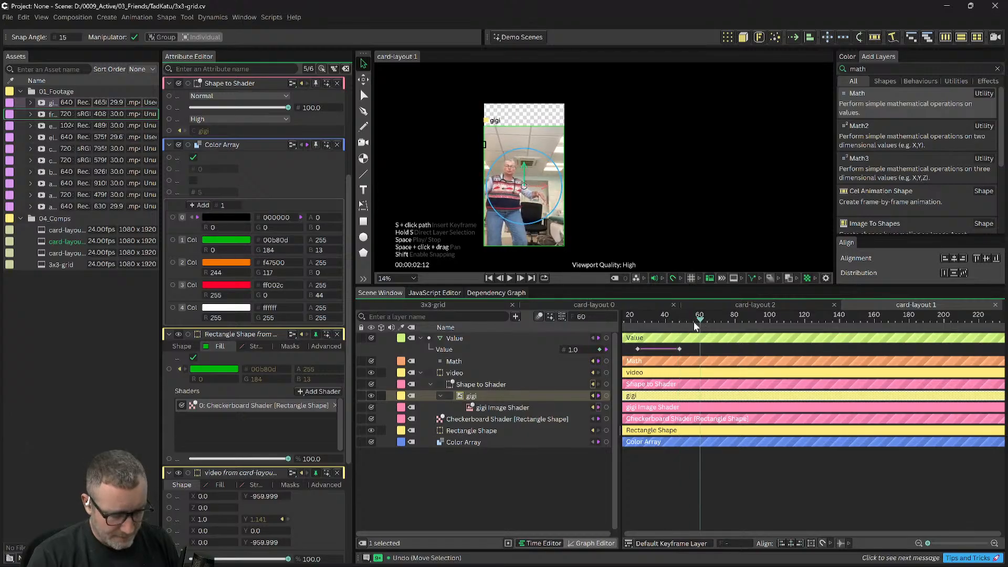
left_click(544, 504)
Step: Undo the shader connection, the Sound 2 deletion and the nesting of gigi under Shape to Shader
key("ctrl+z")
key("ctrl+z")
key("ctrl+z")
key("ctrl+z")
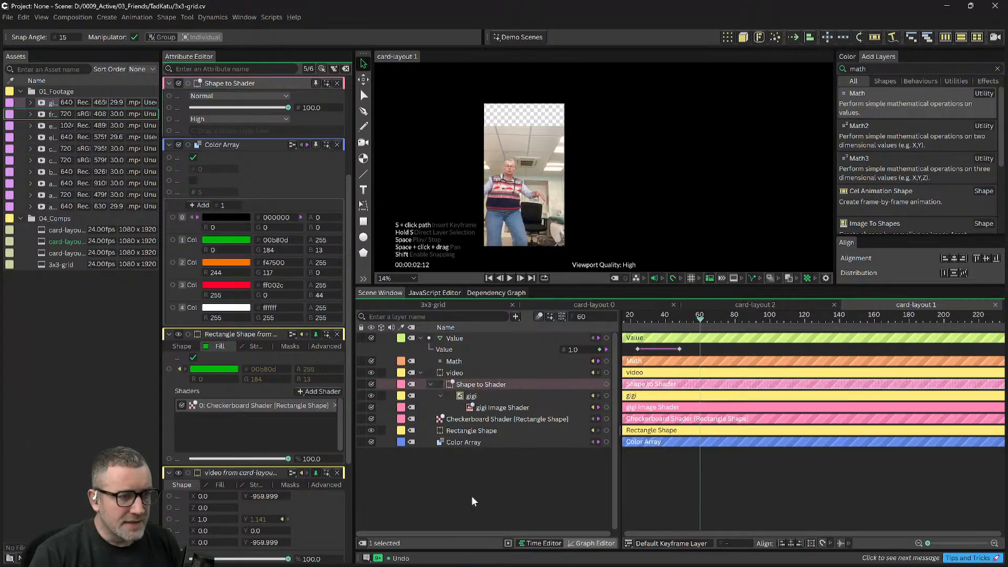
key("ctrl+z")
key("ctrl+z")
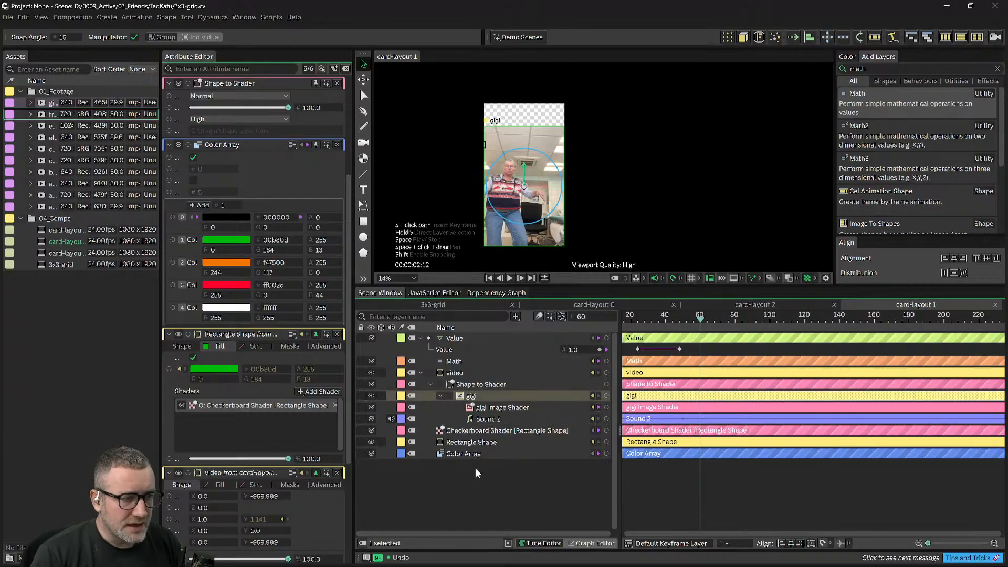
key("ctrl+z")
key("ctrl+z")
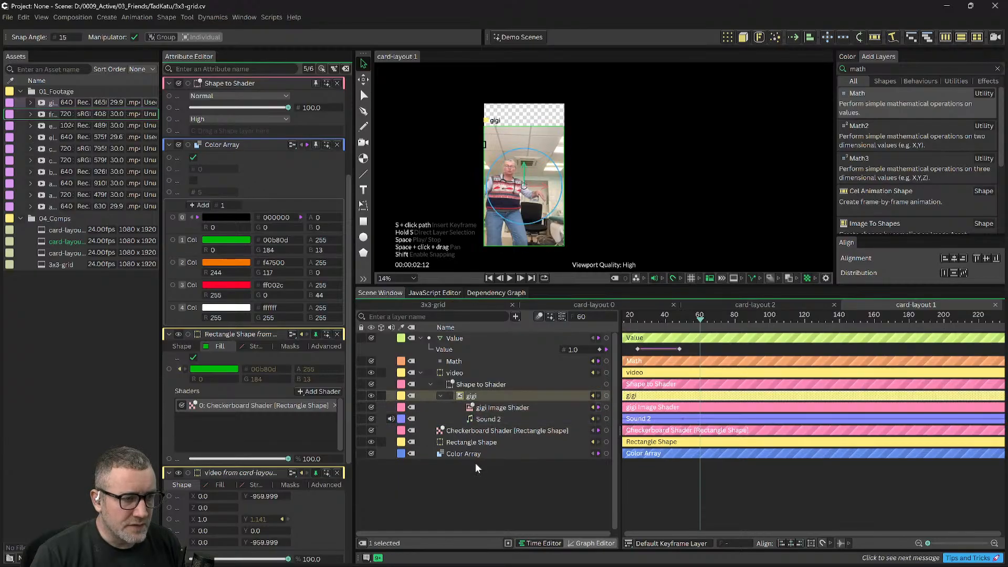
key("ctrl+z")
key("ctrl+z")
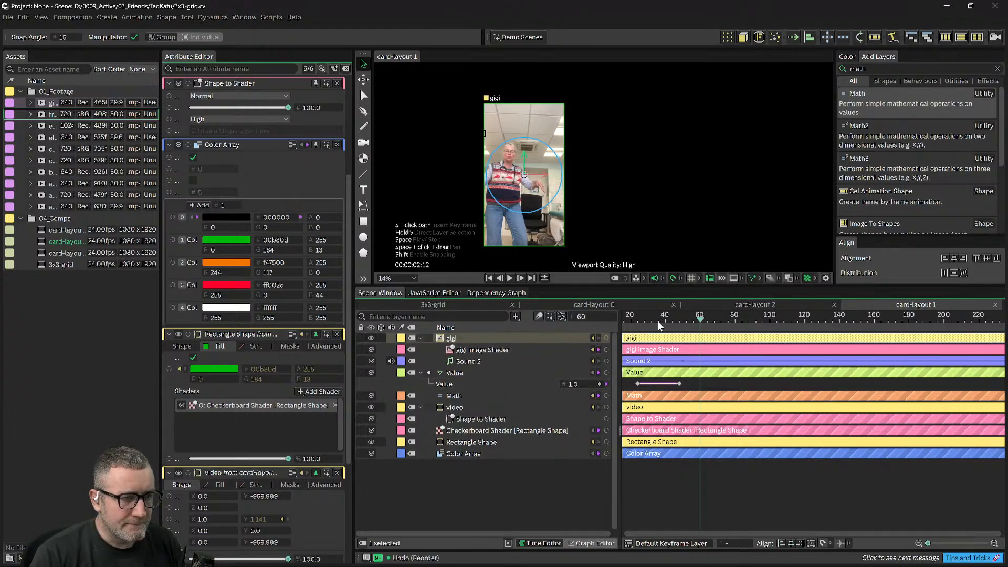
Step: Toggle the gigi layer's visibility off and on while scrubbing the timeline to compare the frame with and without it
left_click(364, 80)
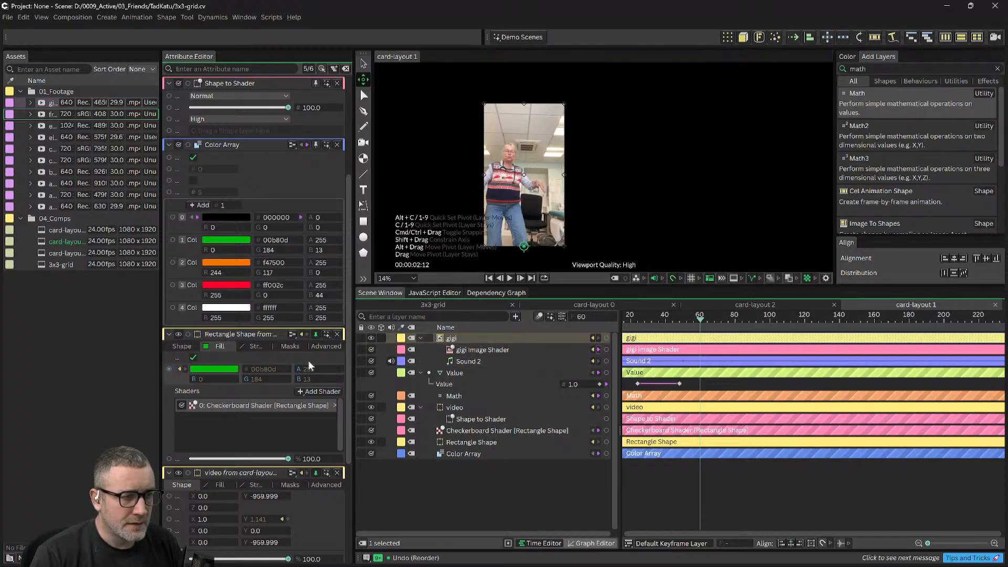
left_click(372, 337)
left_click_drag(657, 321, 681, 323)
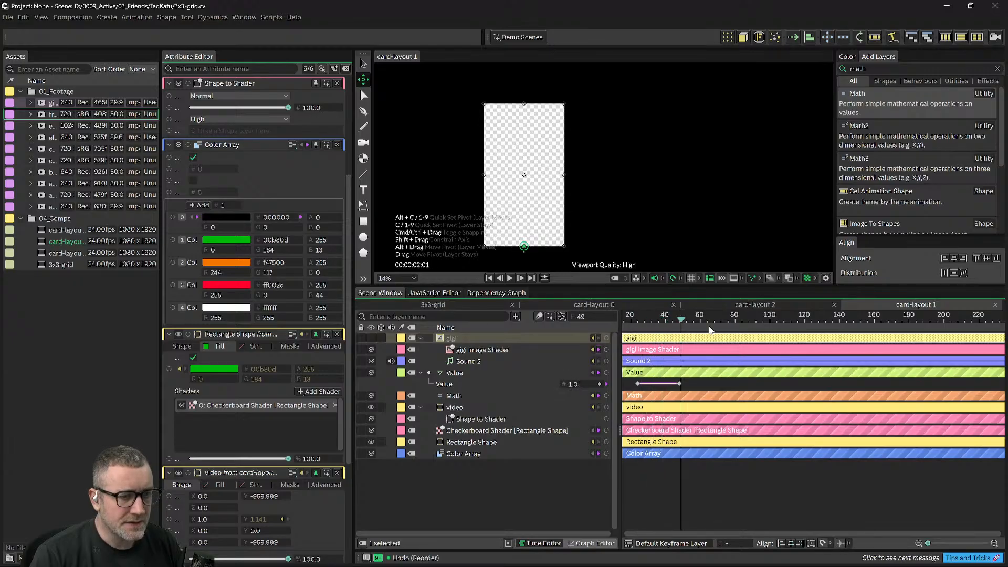
left_click(370, 338)
left_click_drag(674, 329, 709, 323)
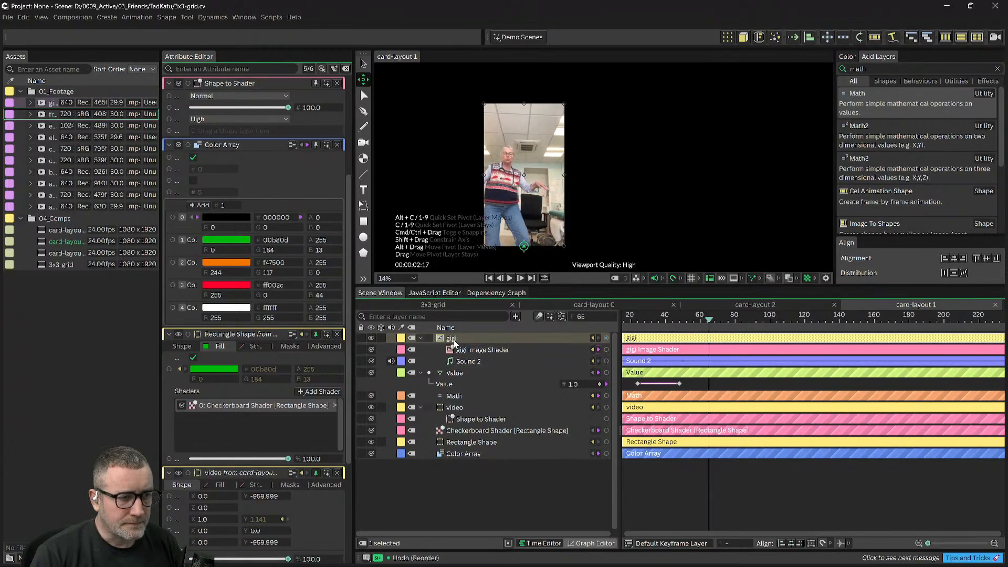
Step: Nest the gigi layer under Shape to Shader, connect it to the shader's shape input, and scrub through the reveal
left_click_drag(442, 340, 470, 423)
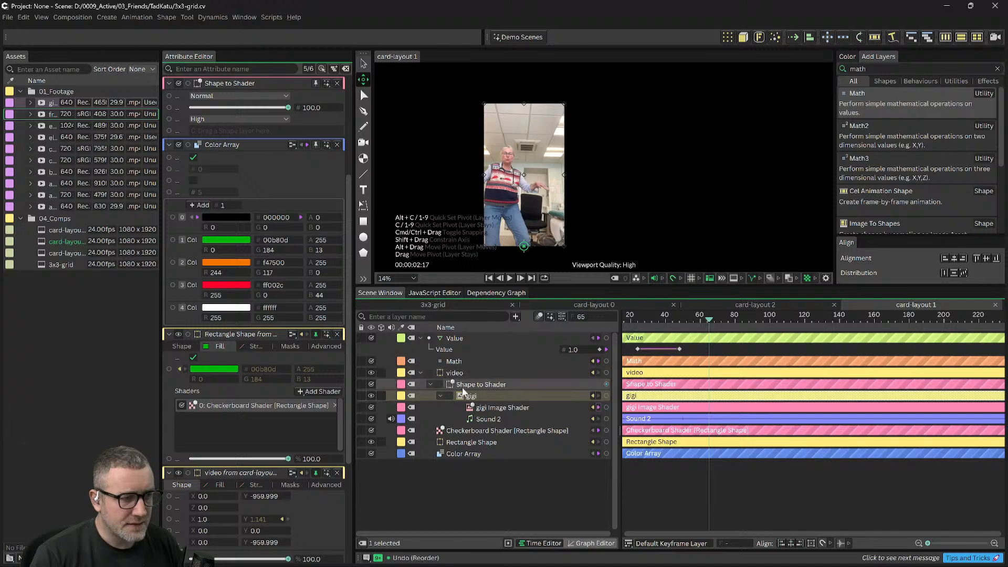
left_click_drag(475, 386, 245, 130)
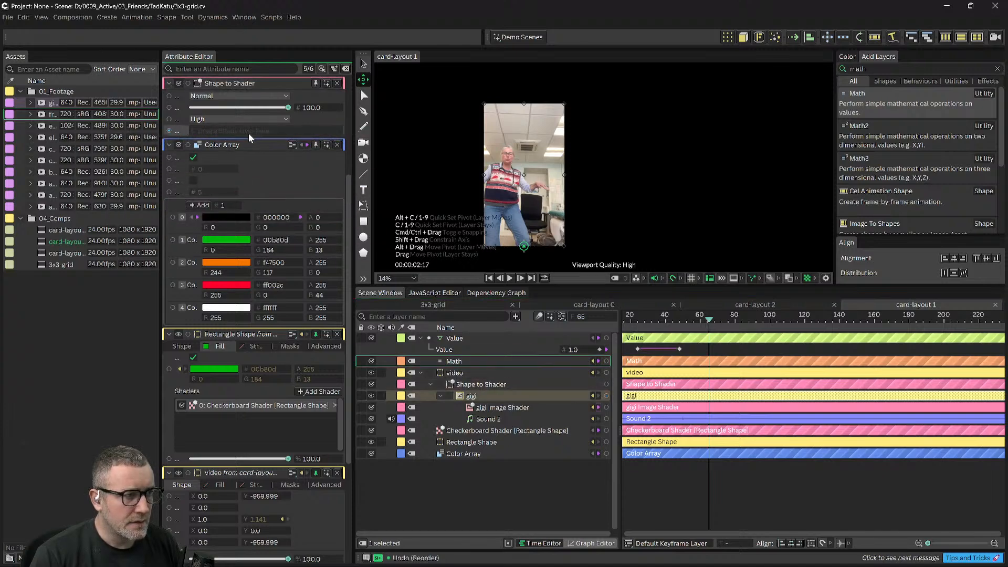
left_click_drag(471, 397, 210, 131)
left_click_drag(710, 319, 640, 326)
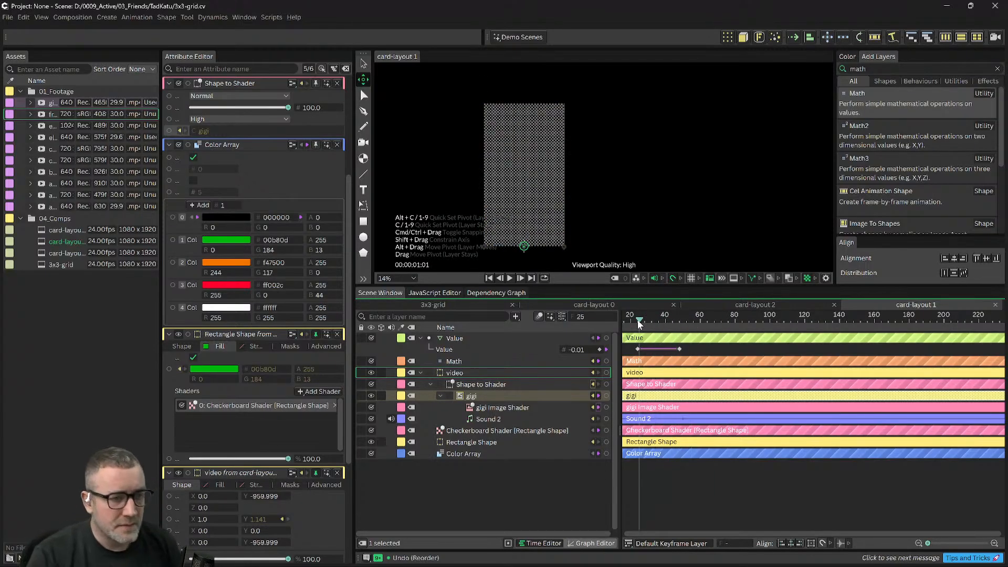
left_click_drag(640, 323, 689, 320)
Step: Open the card-layout 2 composition, move the playhead to frame 0 and select the Rectangle Shape layer
left_click(755, 304)
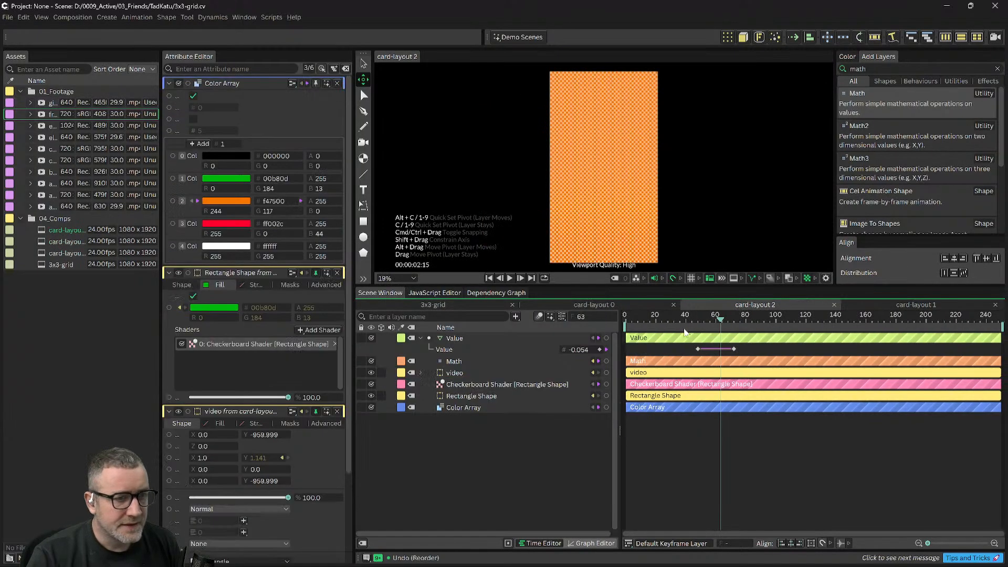
left_click_drag(725, 320, 613, 320)
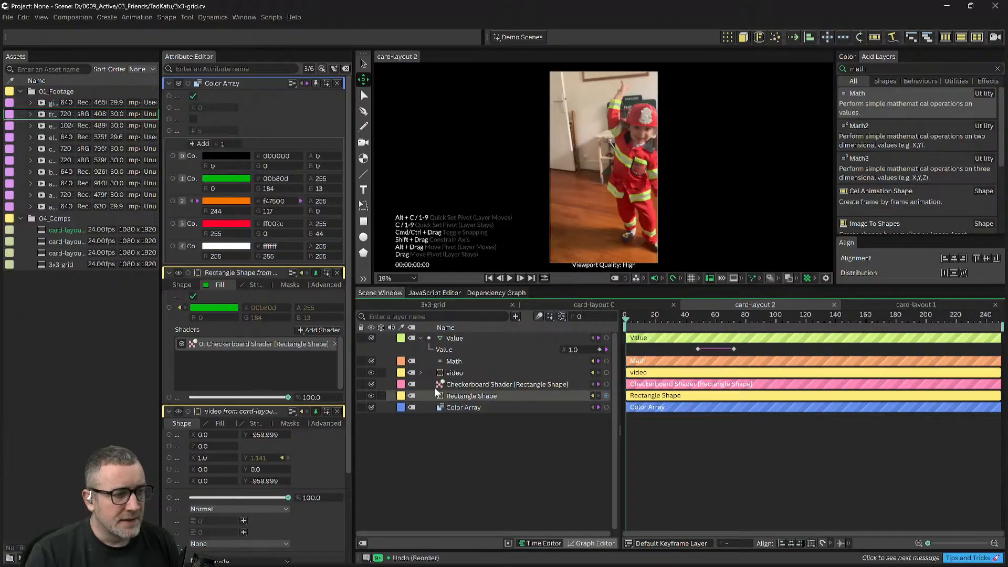
left_click(457, 396)
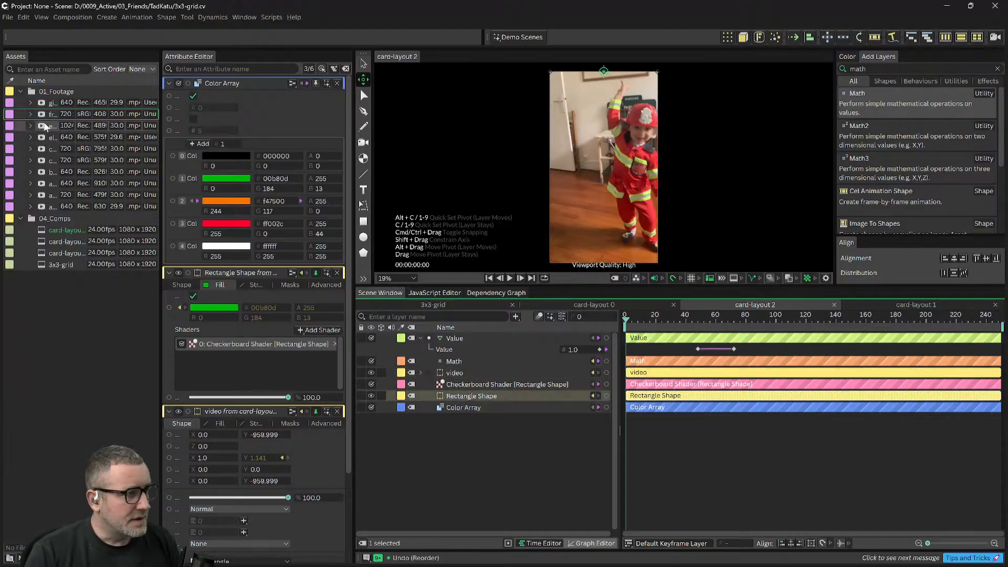
Step: Play the card-layout 2 reveal and examine the unused 1024-pixel-wide clip in 01_Footage, including its audio entry
left_click(63, 125)
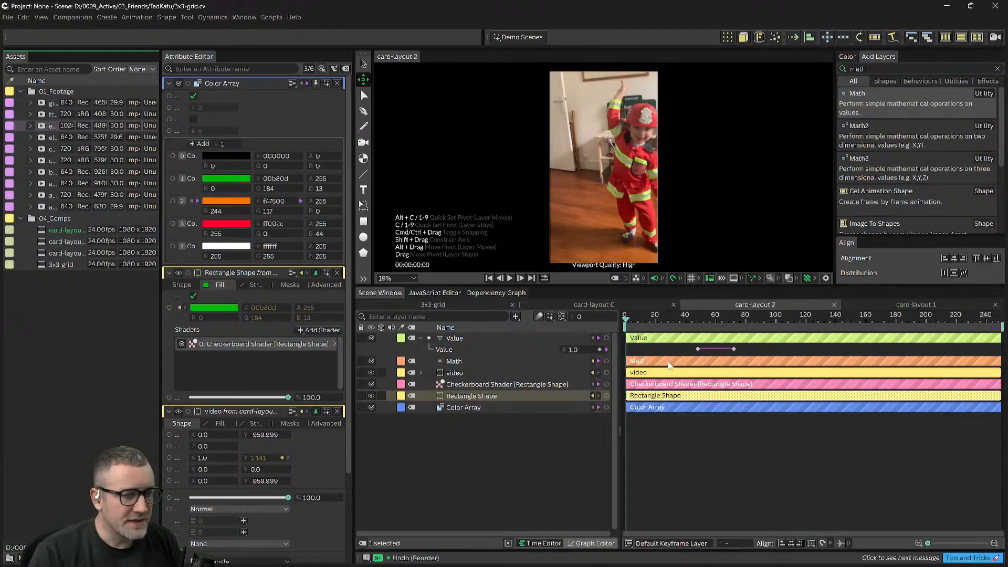
left_click(669, 335)
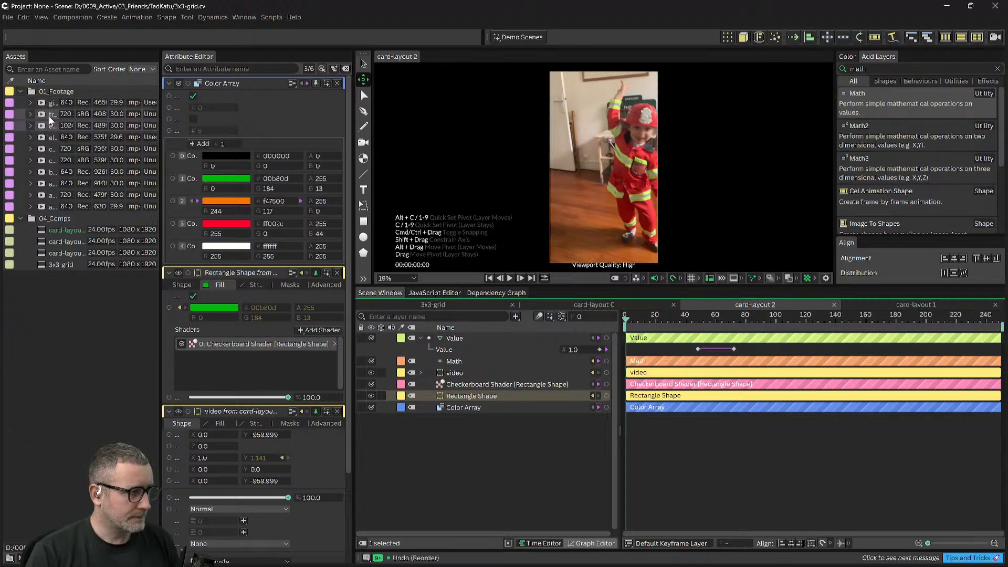
left_click(42, 128)
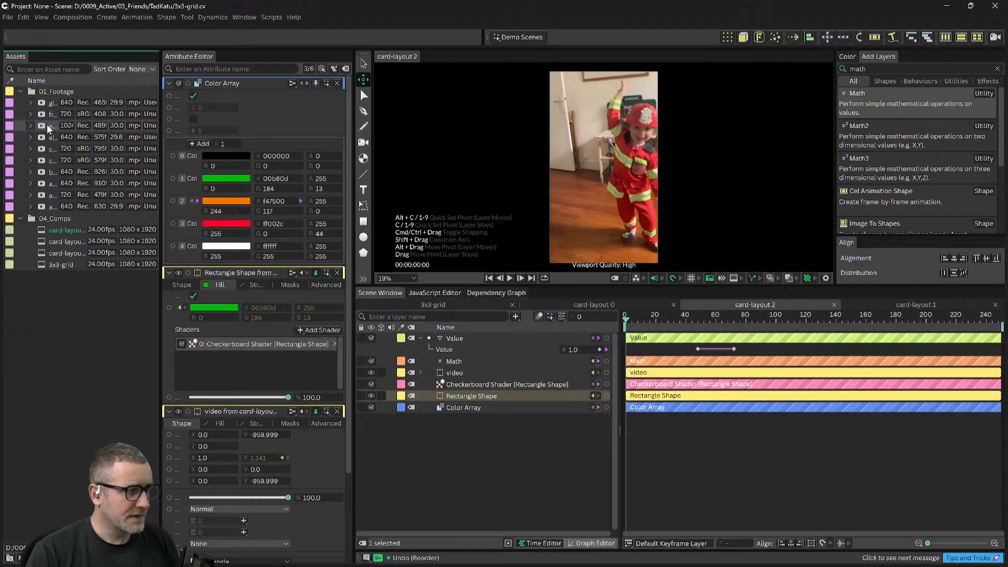
key("space")
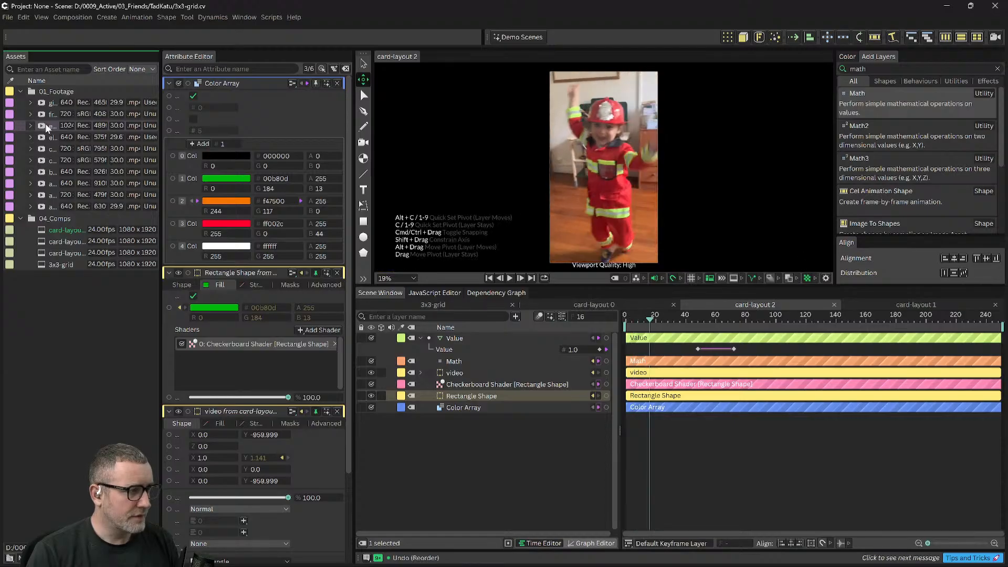
left_click(30, 126)
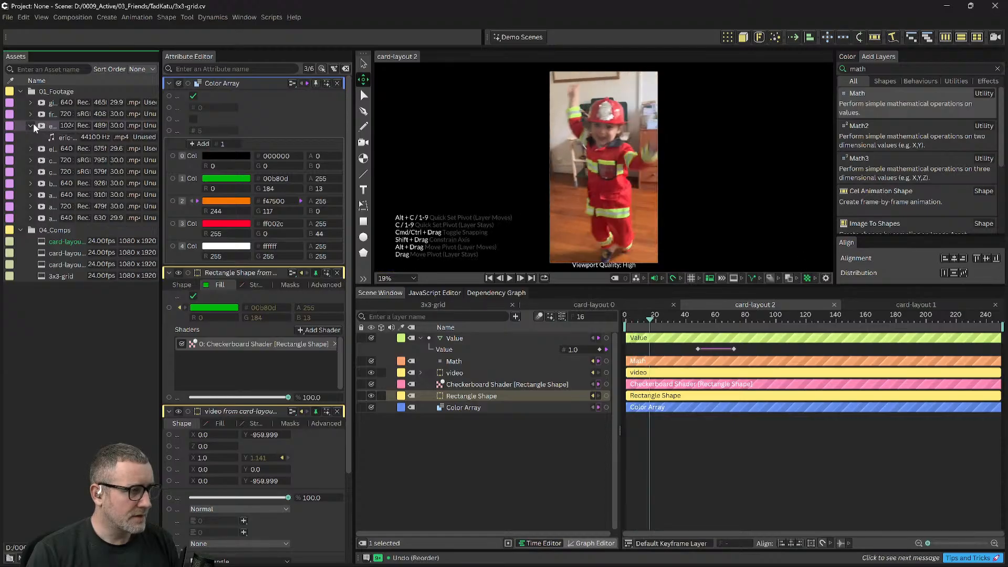
left_click(31, 125)
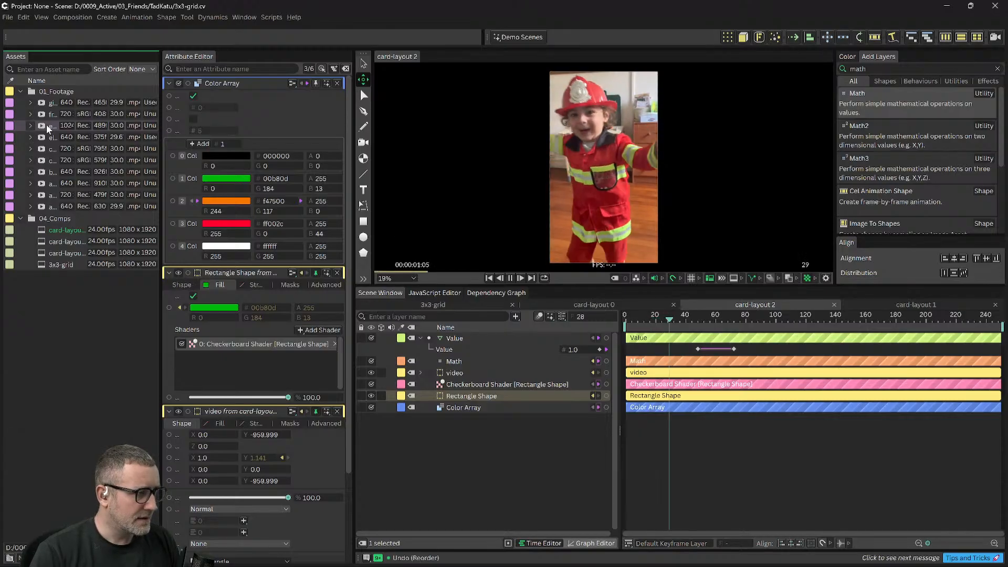
Step: Try adding the indoor 579-frame clip as a top-level layer of card-layout 2 and delete it again
mouse_move(46, 113)
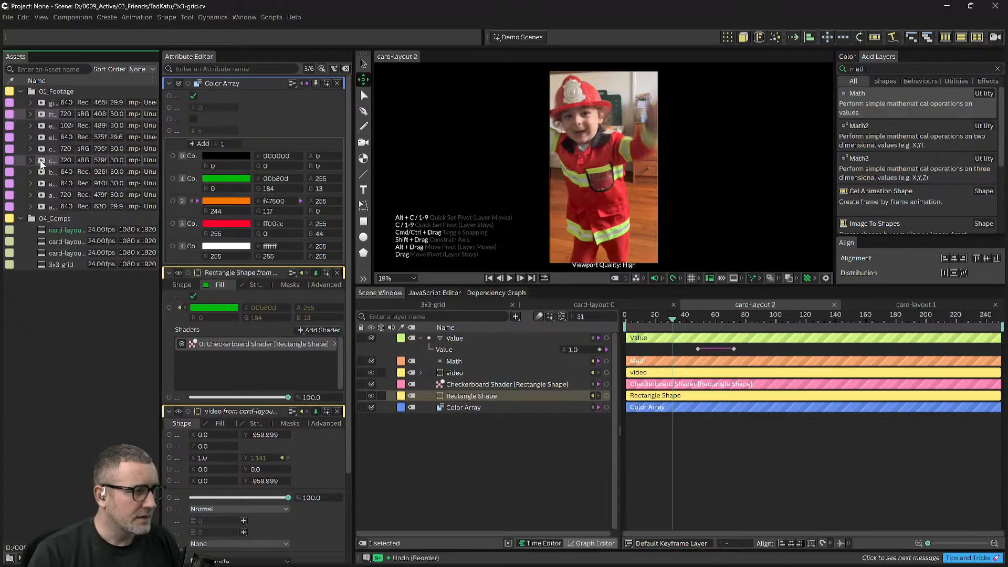
mouse_move(41, 164)
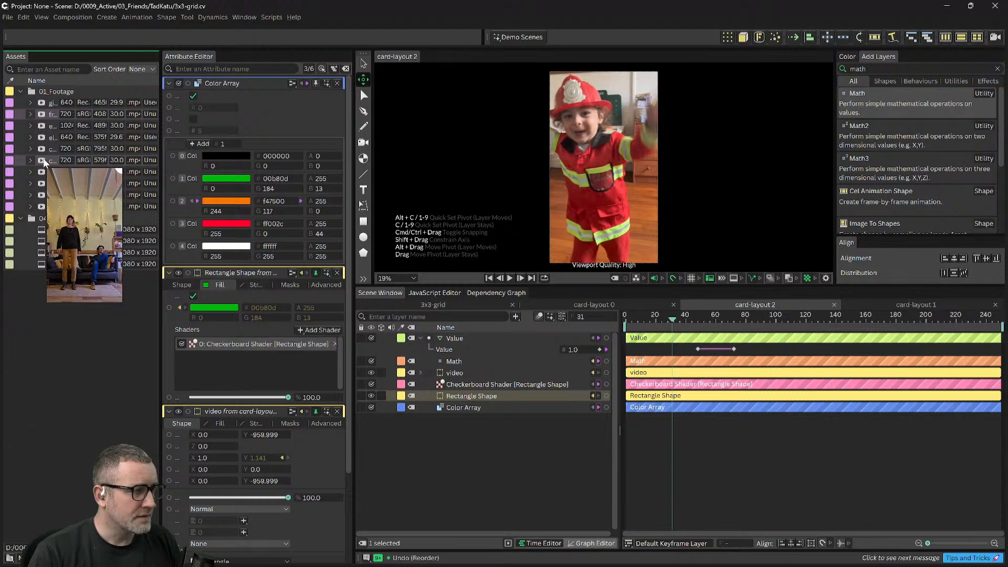
left_click_drag(42, 162, 475, 333)
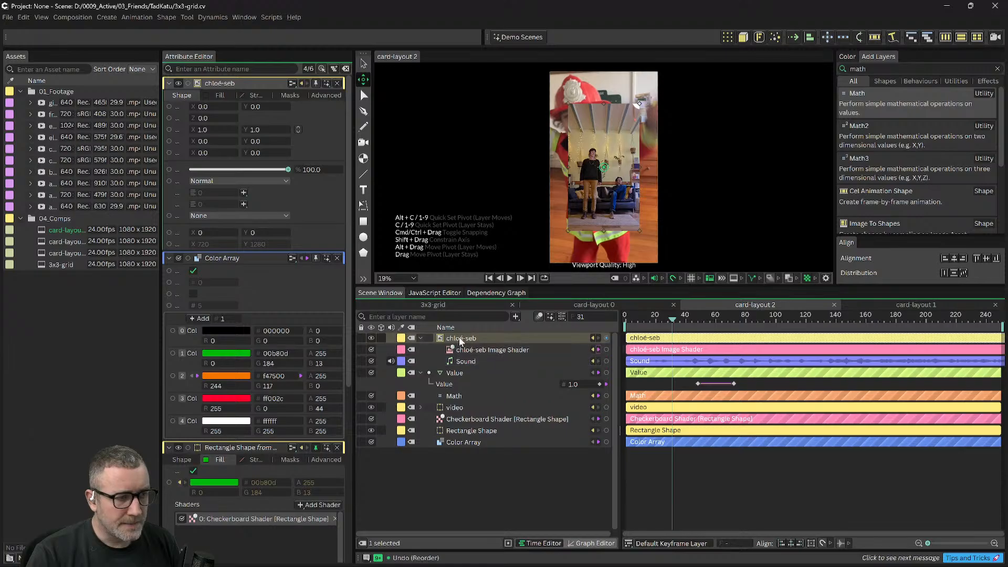
key("Delete")
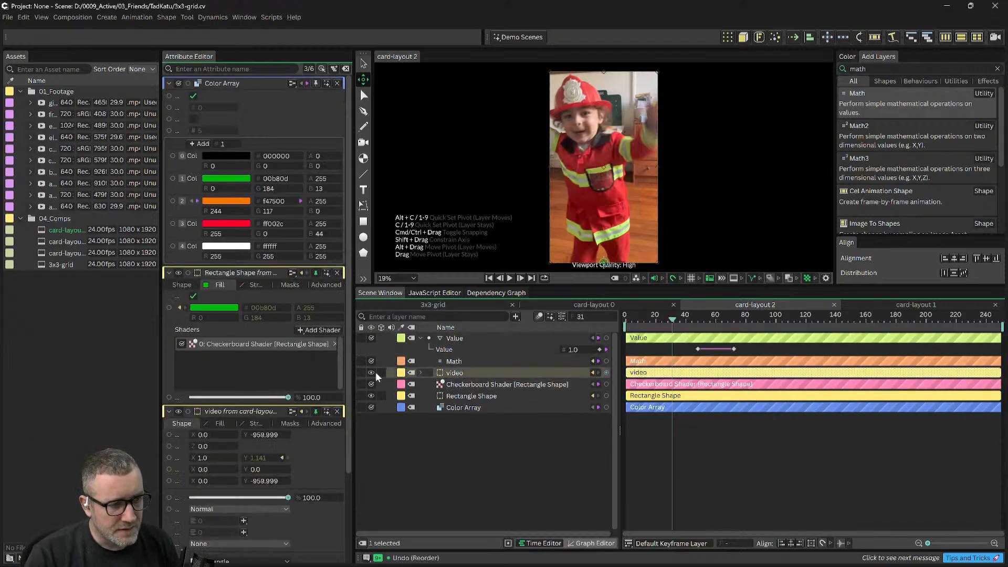
Step: Expand the video layer and try to replace the clip nested under Shape to Shader with the outdoor 795-frame clip
left_click(421, 373)
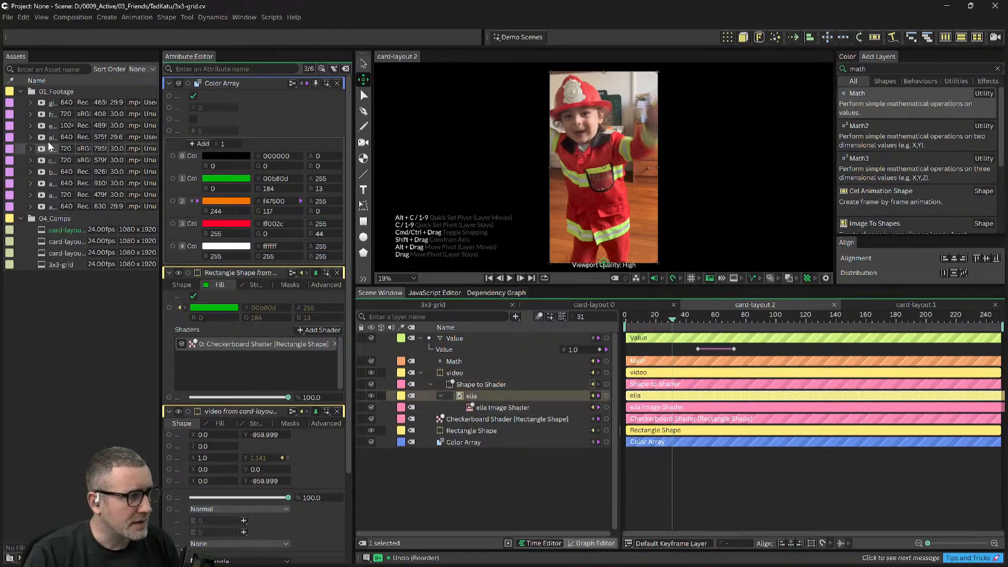
mouse_move(40, 152)
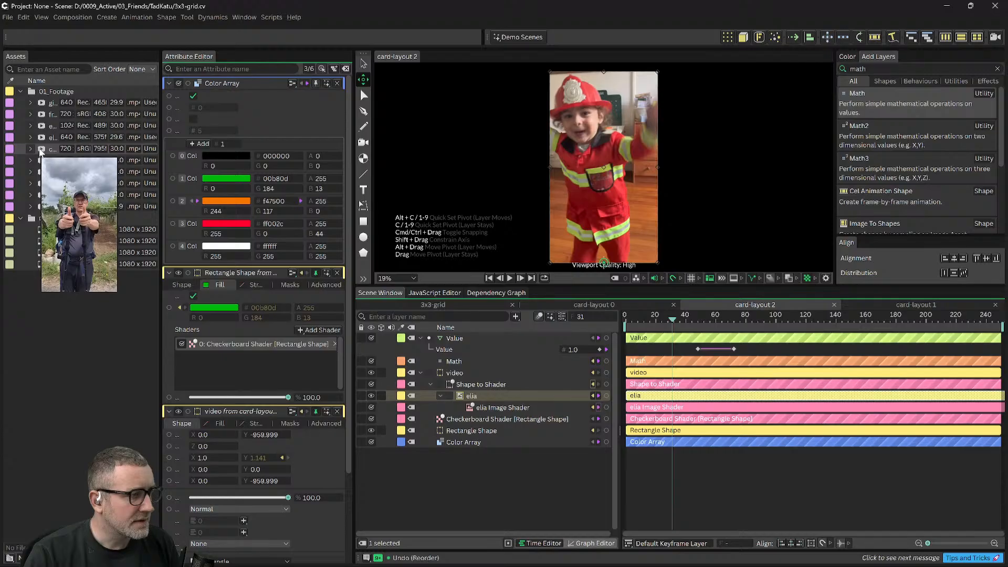
left_click_drag(40, 151, 471, 399)
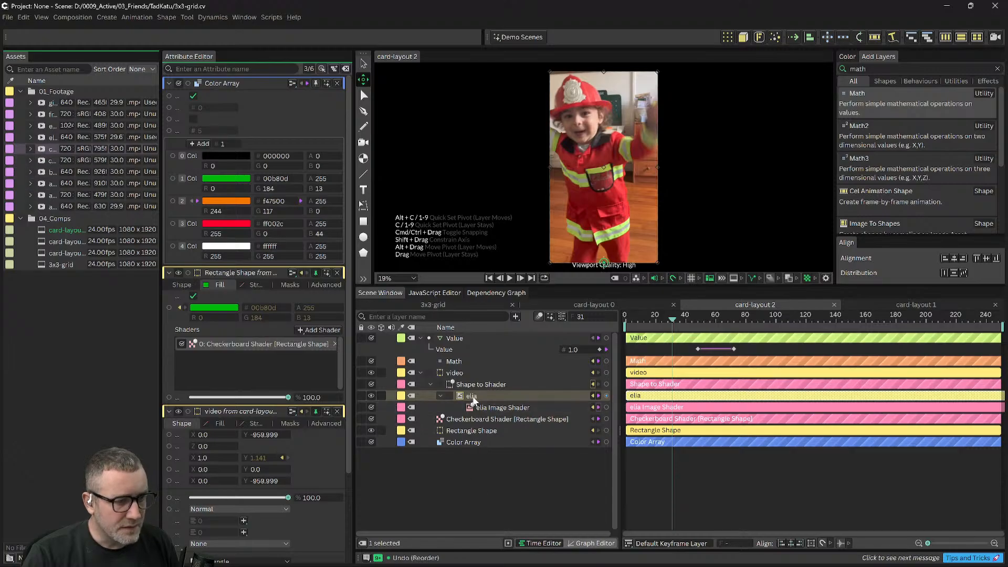
left_click_drag(45, 150, 462, 398)
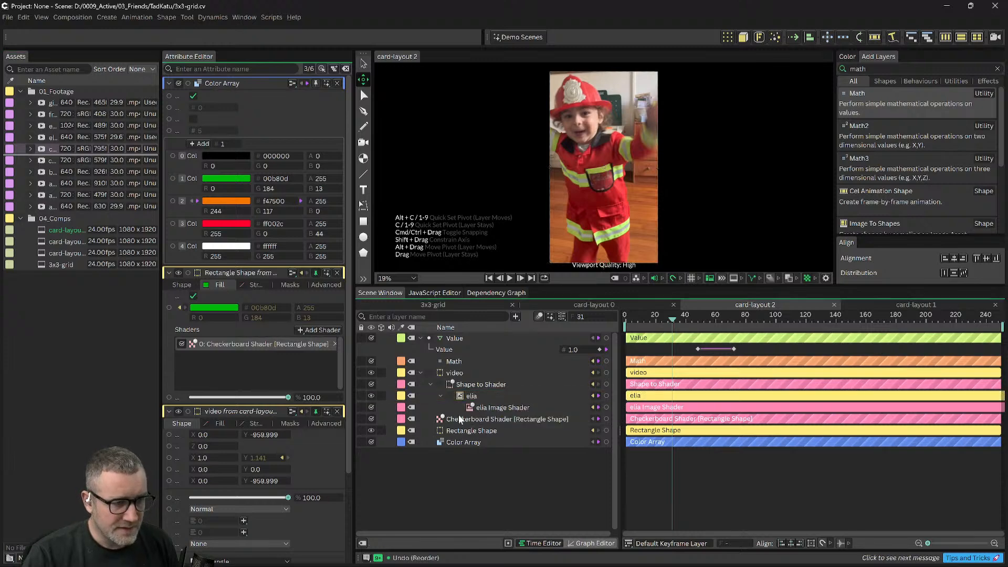
Step: Look through the layer options of the clip nested under Shape to Shader for a way to replace its footage
left_click(455, 396)
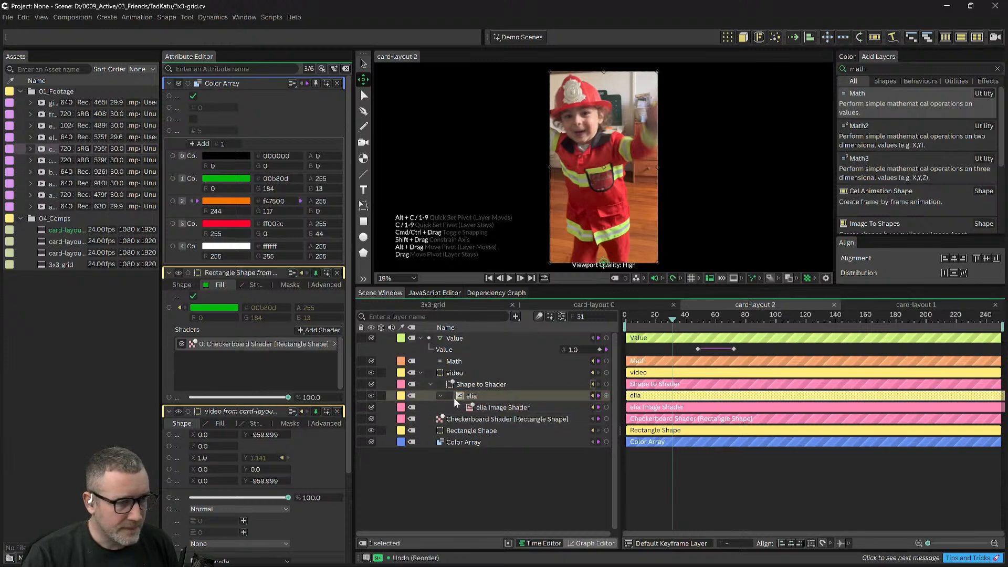
right_click(463, 399)
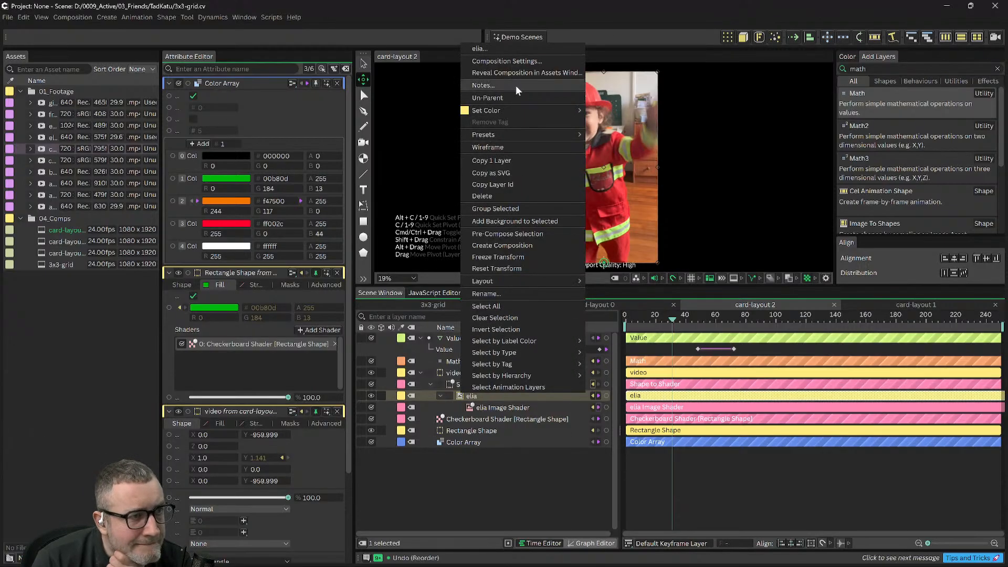
mouse_move(487, 138)
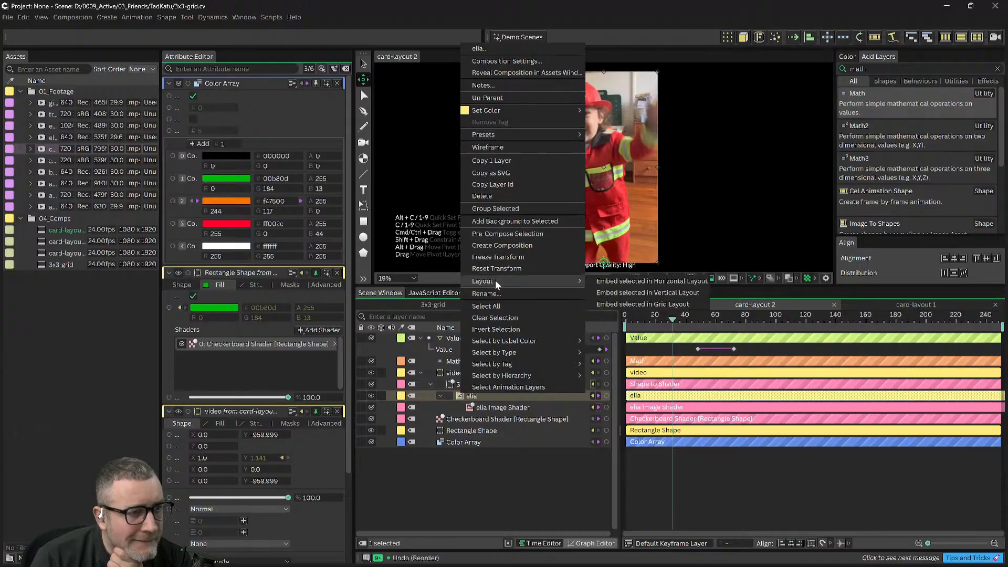
left_click(496, 493)
left_click(482, 408)
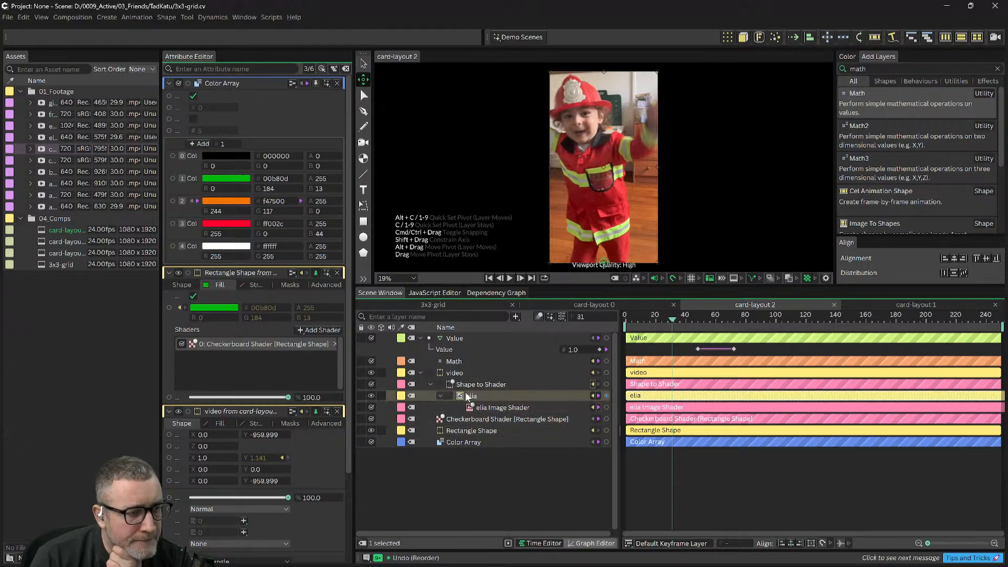
Step: Try assigning the outdoor 795-frame clip as the source of the nested Image Shader and undo the assignment
right_click(504, 406)
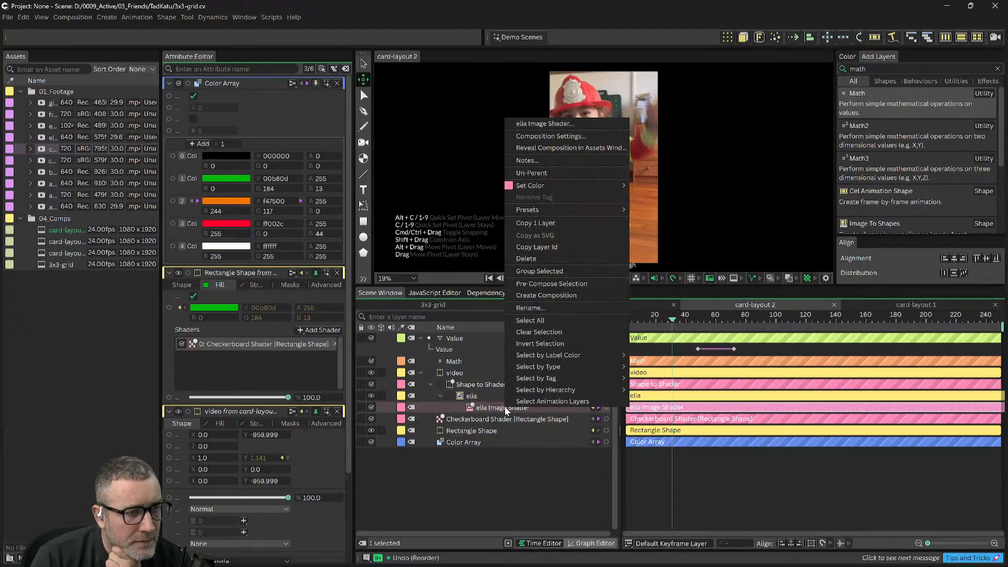
left_click(564, 124)
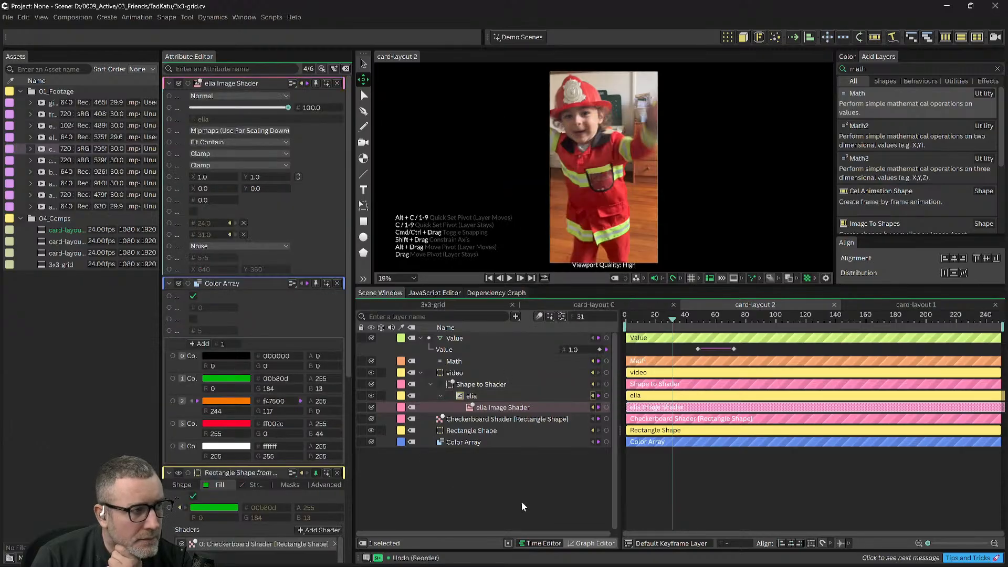
left_click(497, 482)
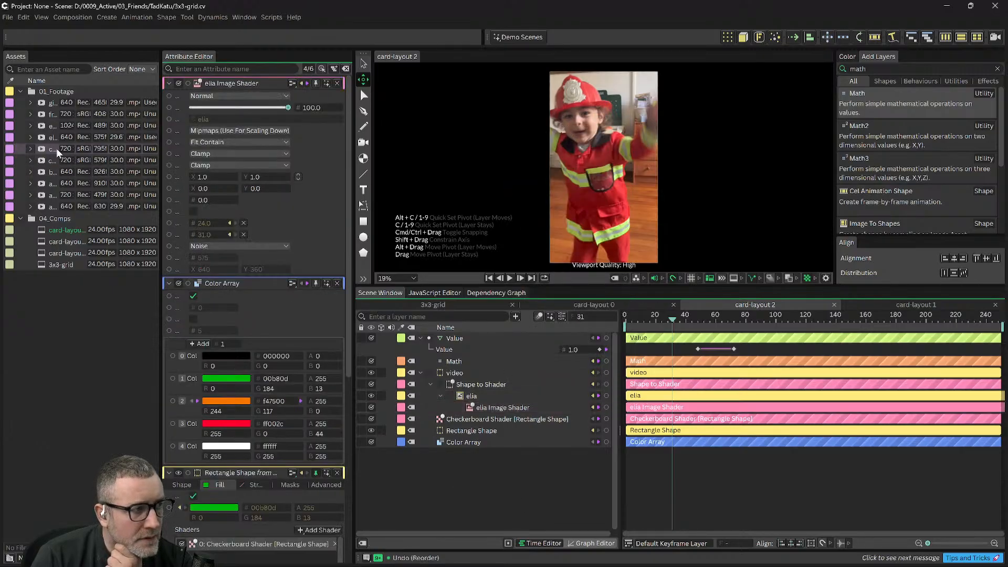
left_click_drag(53, 138, 209, 121)
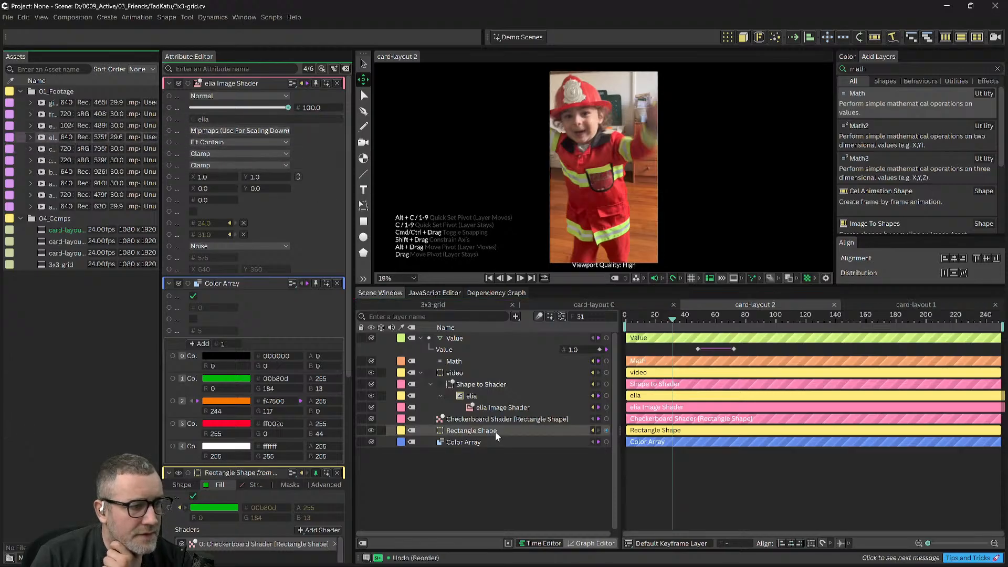
left_click(494, 408)
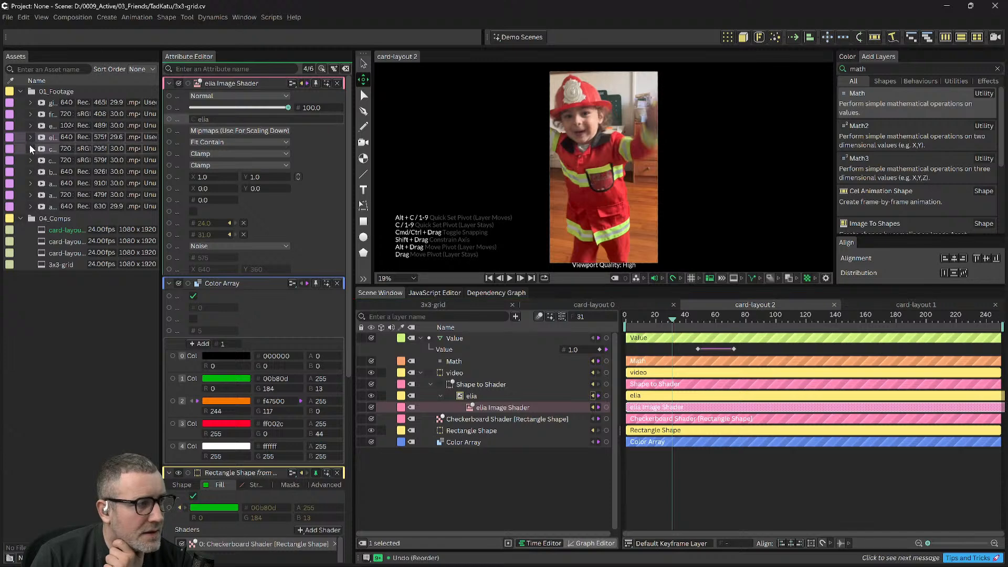
left_click_drag(47, 147, 220, 119)
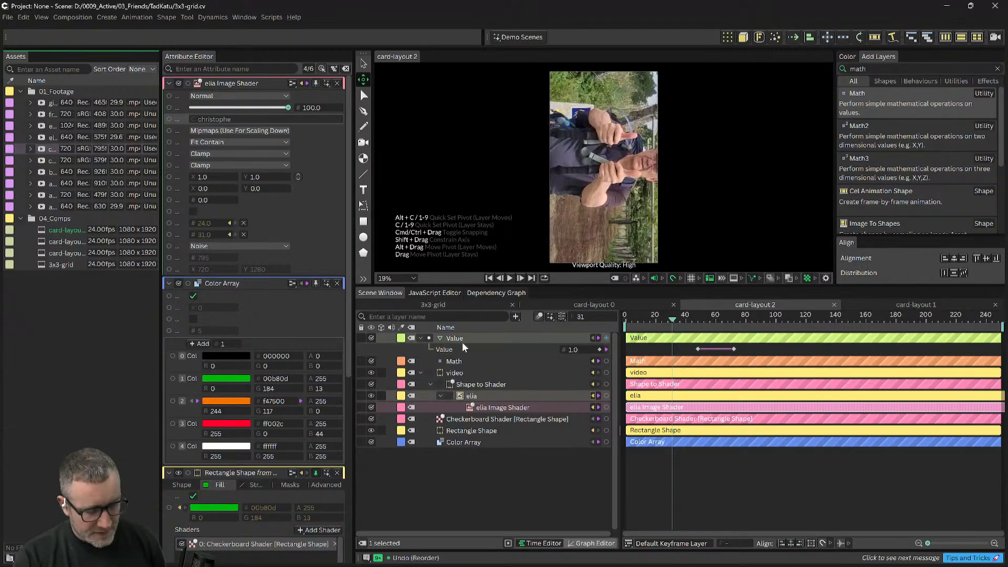
key("ctrl+z")
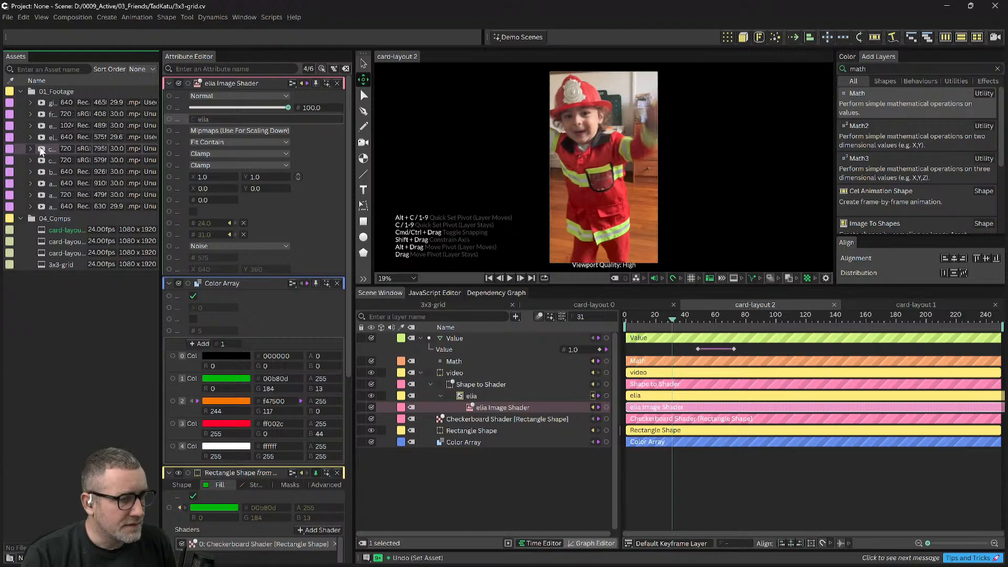
Step: Add the outdoor 795-frame clip as a layer in card-layout 2 and delete the old clip nested under Shape to Shader
left_click_drag(41, 151, 452, 336)
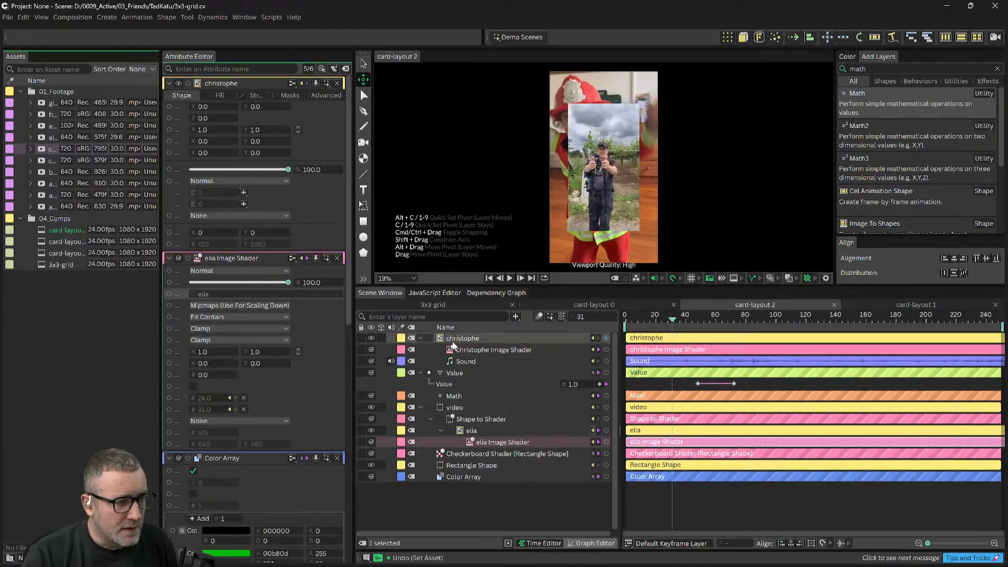
left_click(452, 339)
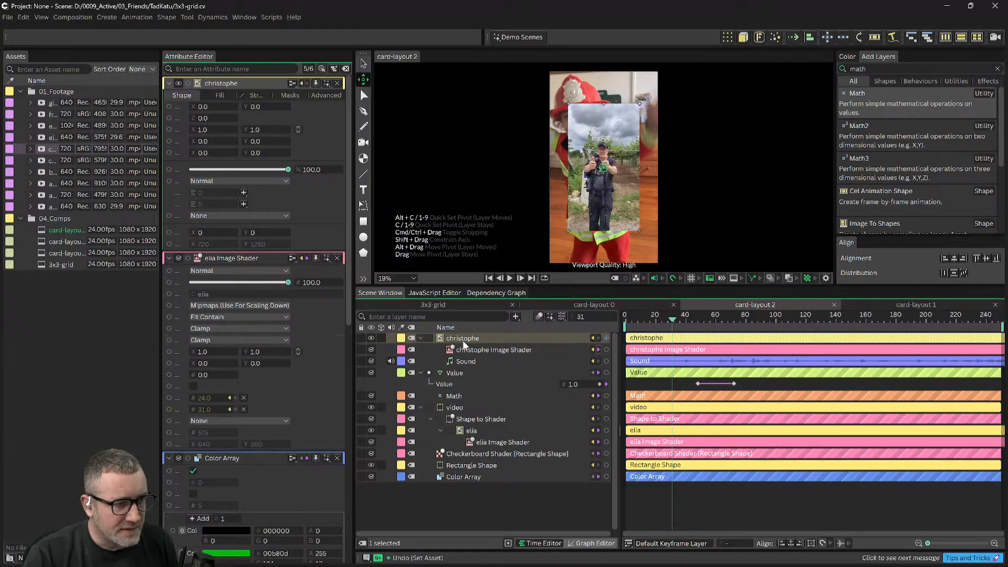
left_click(471, 430)
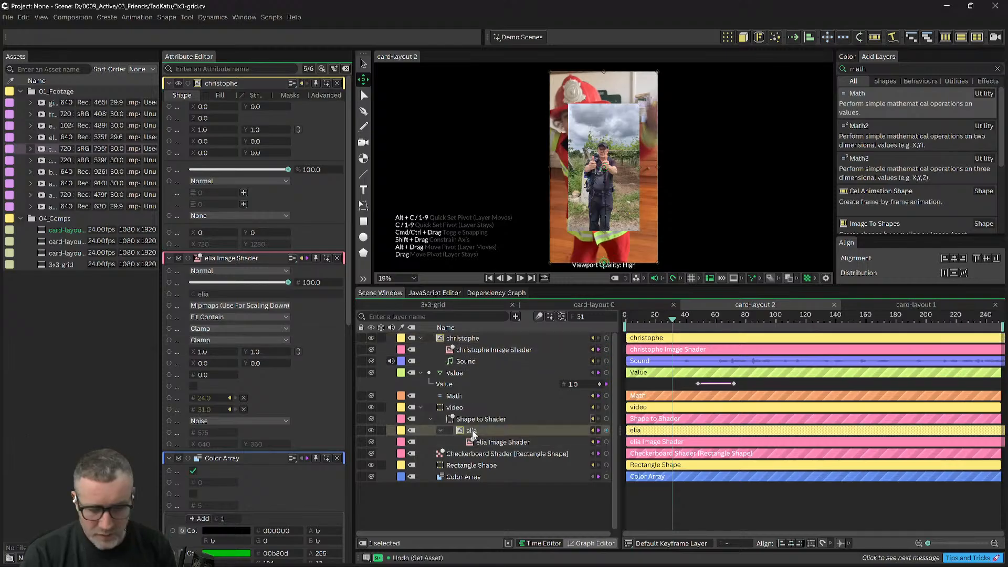
key("Delete")
Step: Link the new clip's X and Y scale, try a scale of 2, and set it to 1.5 to fit the composition
left_click(446, 343)
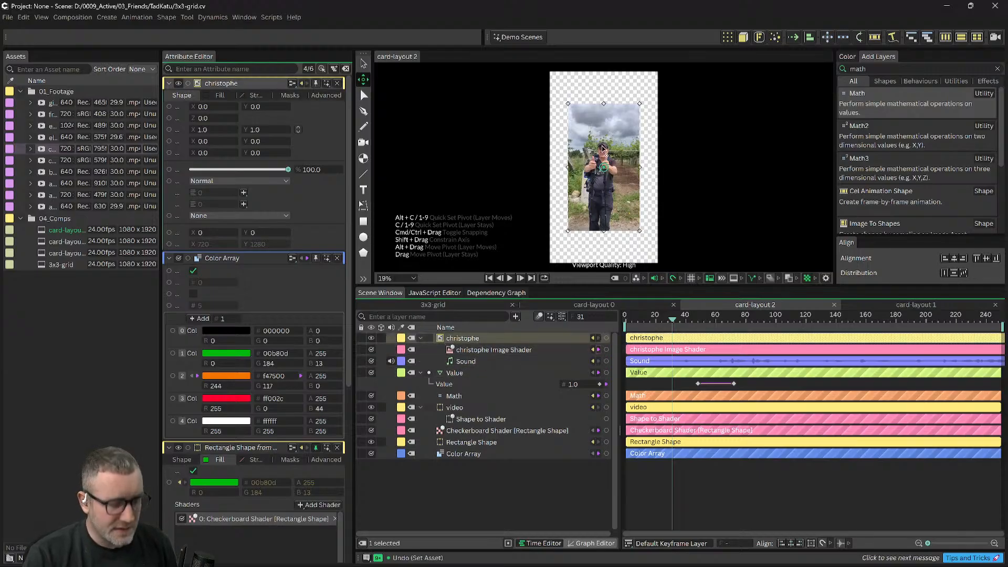
left_click(362, 65)
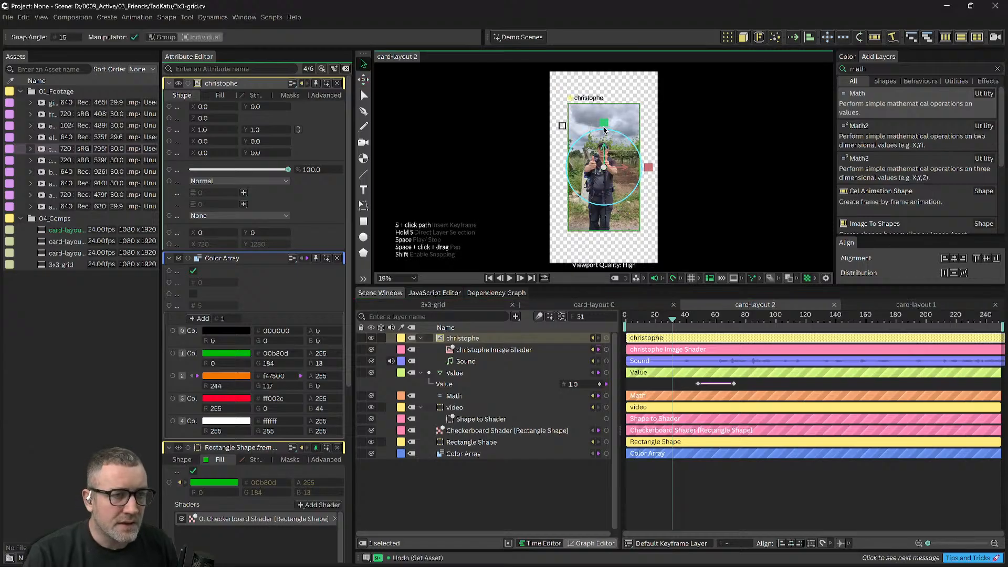
left_click(209, 131)
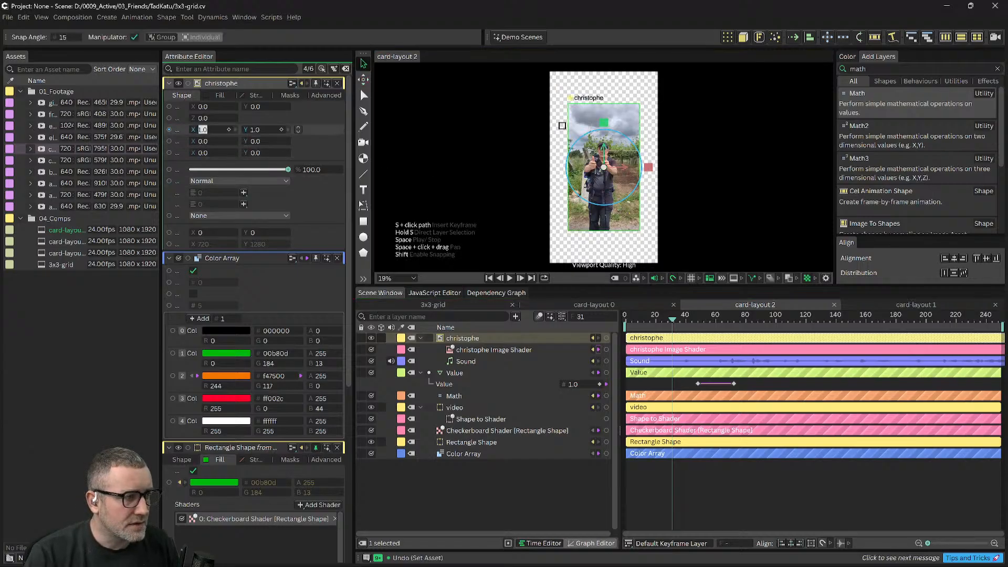
left_click(298, 130)
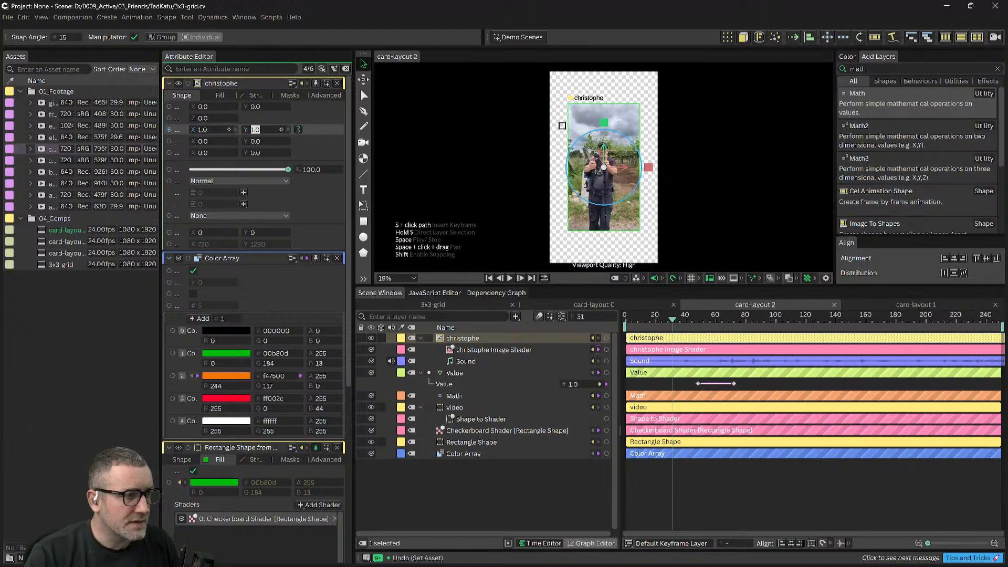
type("2")
key("Return")
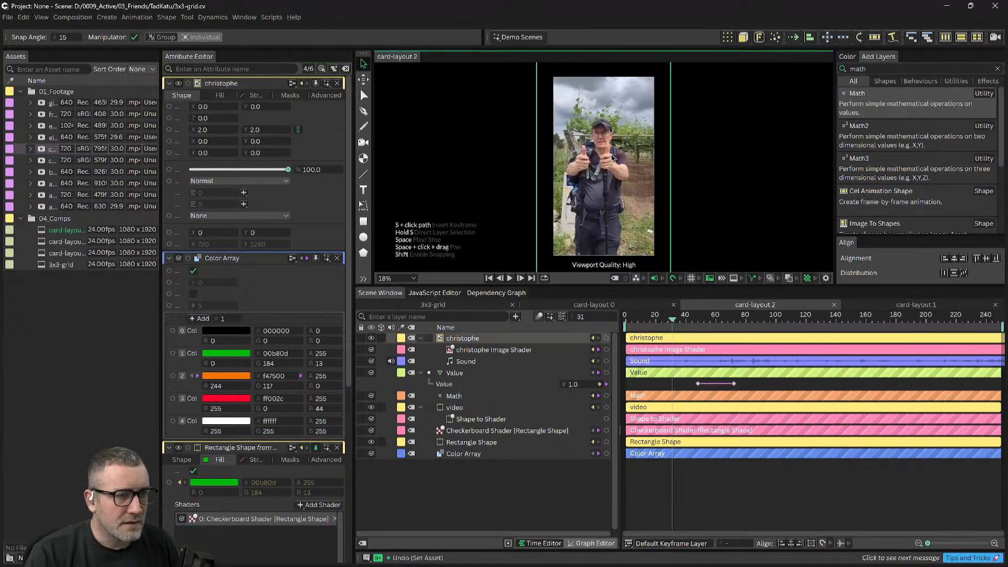
scroll(612, 158, "down", 3)
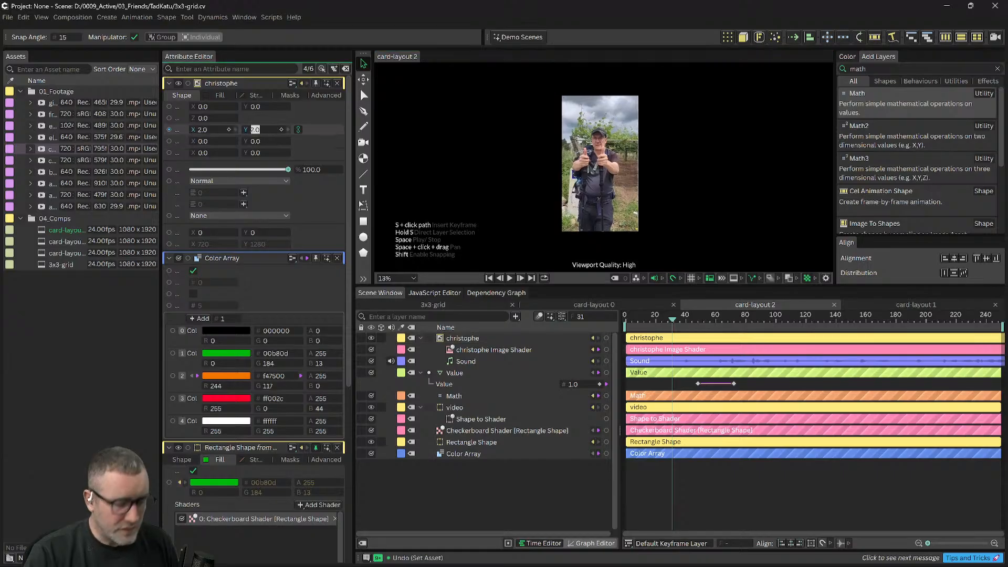
type("1.5")
key("Return")
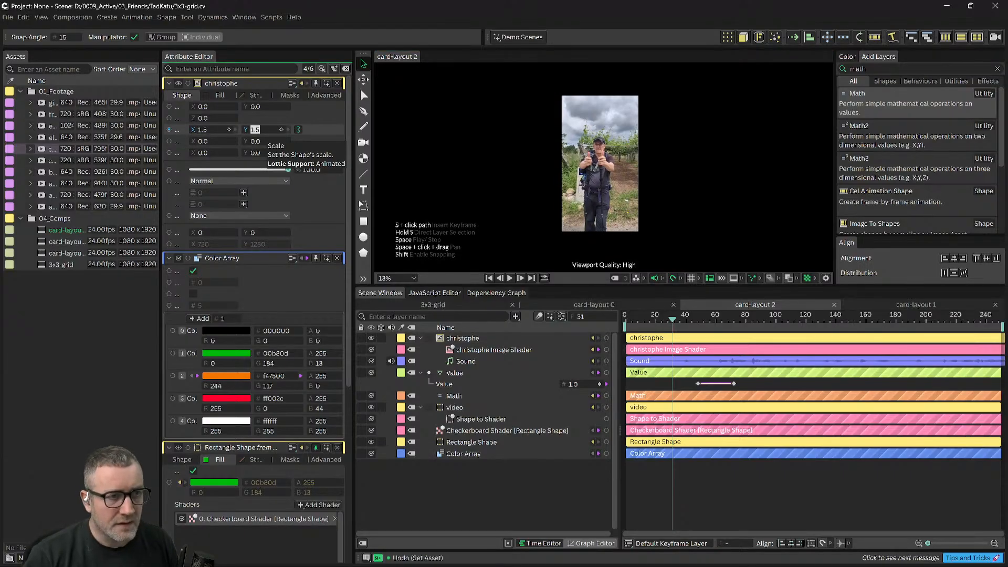
Step: Hide the outdoor clip's layer in card-layout 2, compare with card-layout 1, and examine the reveal along the timeline
left_click(576, 124)
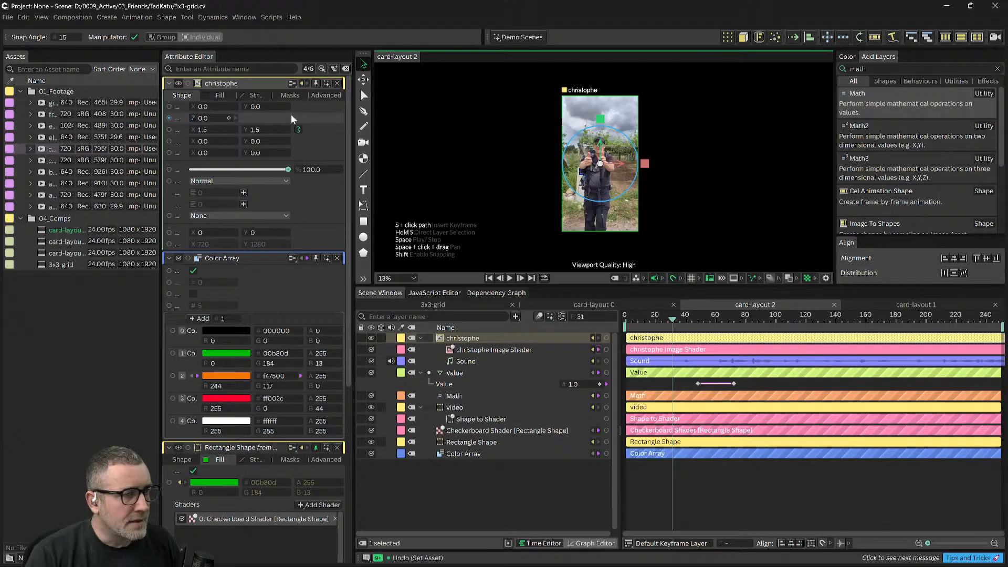
left_click(363, 79)
mouse_move(685, 320)
left_mouse_down()
mouse_move(753, 330)
mouse_move(669, 323)
mouse_move(743, 331)
mouse_move(678, 339)
left_mouse_up()
left_click(373, 339)
left_click(906, 305)
left_click(779, 307)
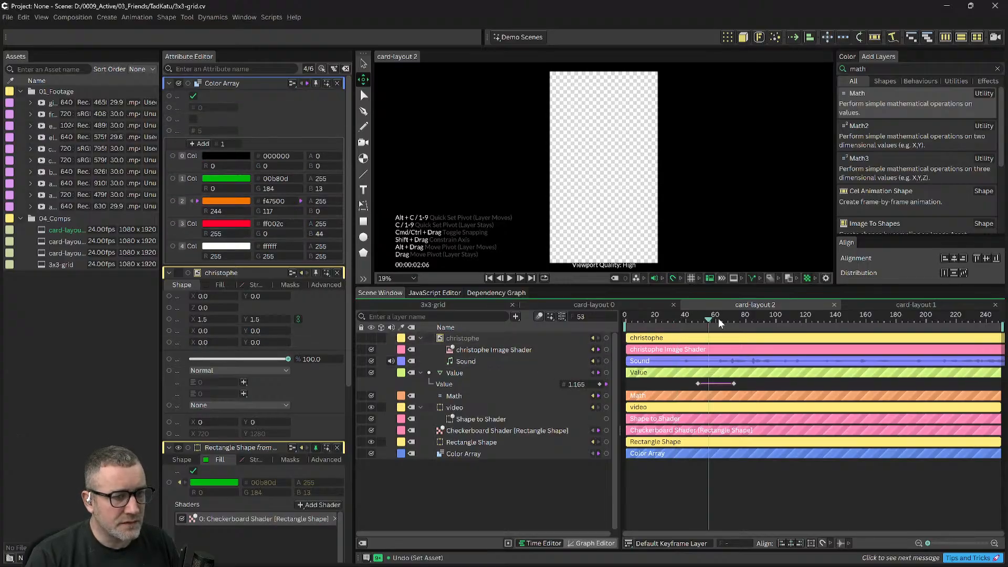
left_click(681, 318)
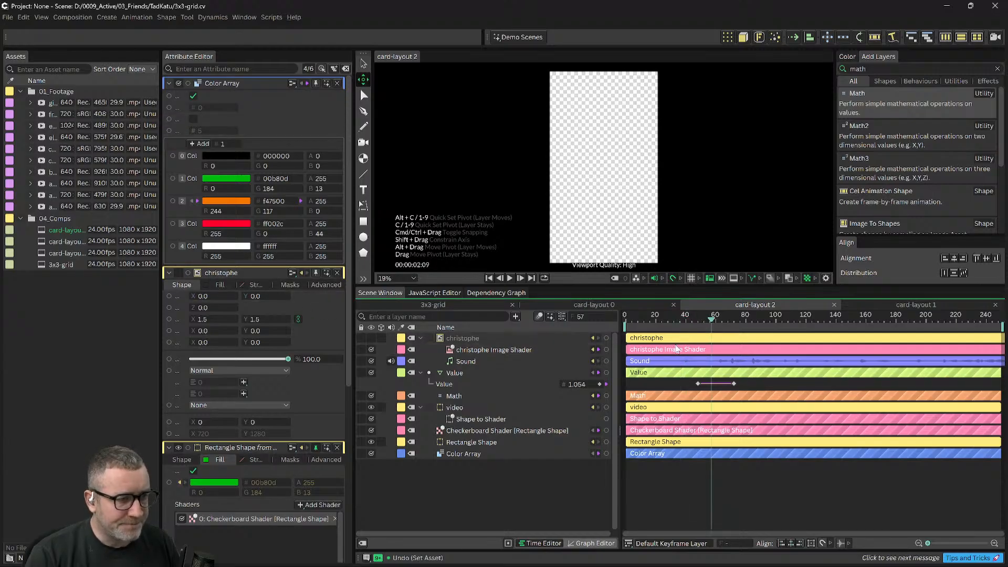
mouse_move(700, 326)
left_mouse_down()
mouse_move(721, 331)
mouse_move(686, 337)
left_mouse_up()
Step: Move the outdoor clip's pivot to the bottom centre of its frame, keeping the layer in place
left_click(462, 338)
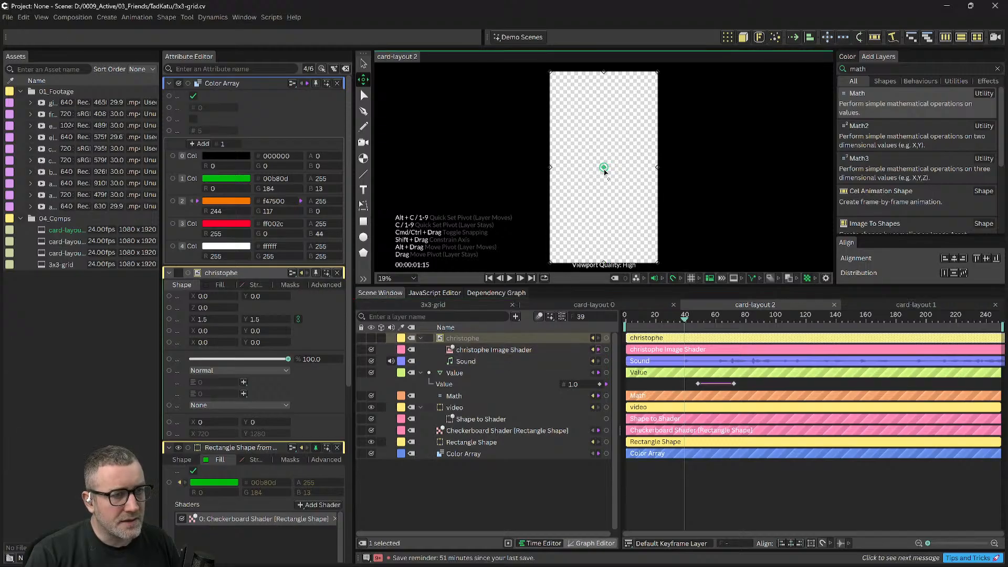
left_click_drag(704, 321, 688, 331)
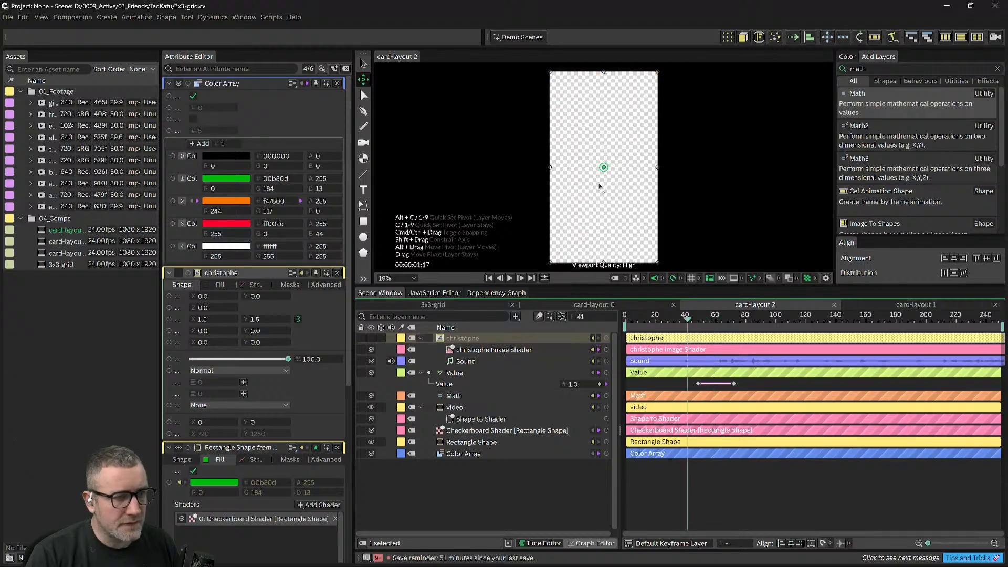
left_click_drag(603, 169, 612, 264)
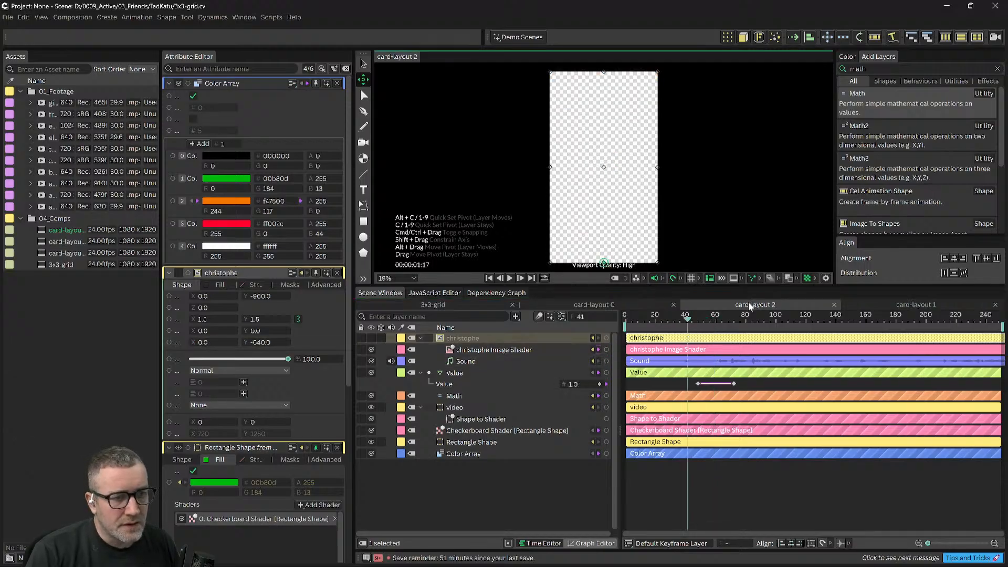
Step: Turn the outdoor clip into a 3D layer and make it visible in the composition
left_click_drag(701, 320, 632, 320)
left_click(381, 338)
left_click(679, 319)
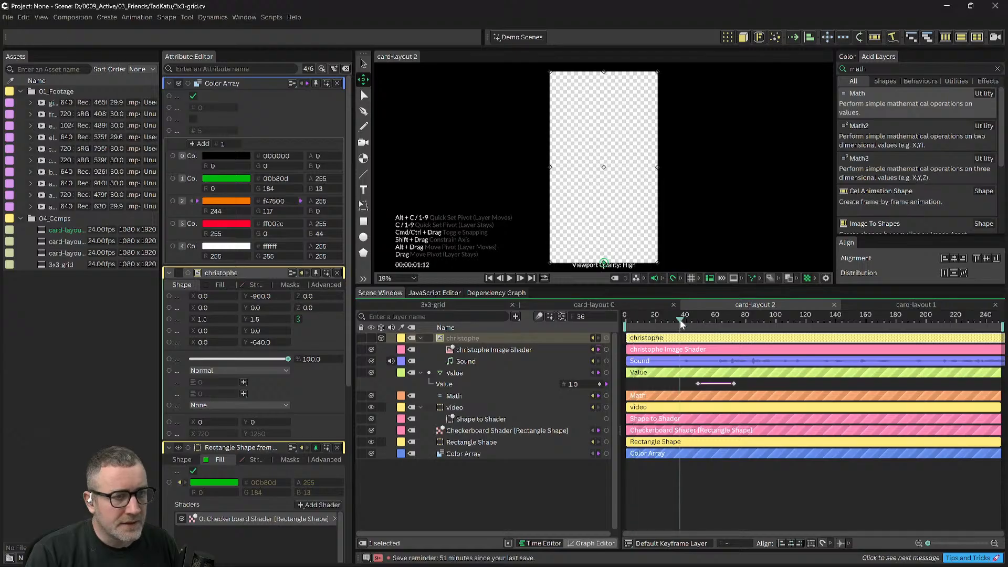
left_click(372, 337)
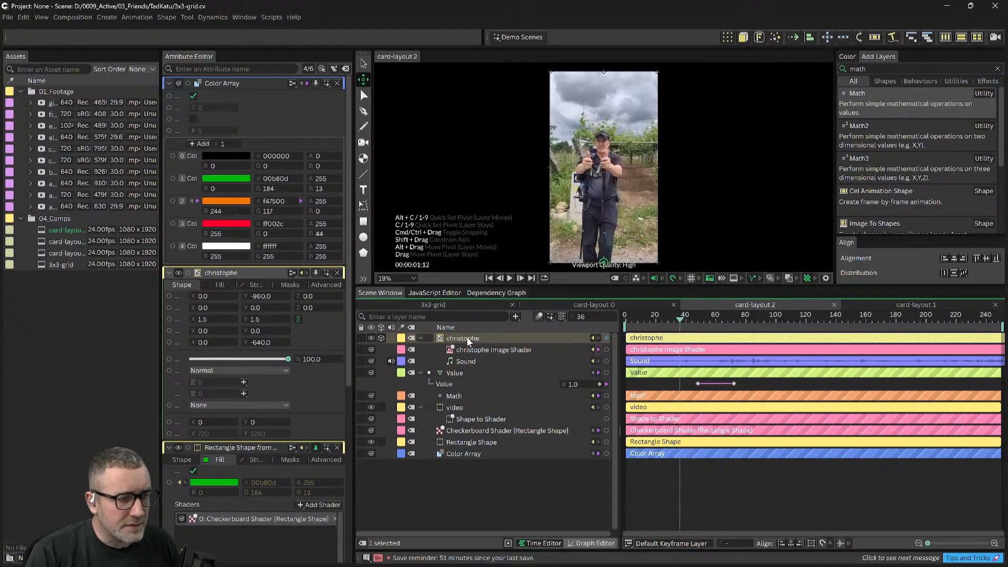
Step: Delete the outdoor clip's Sound layer and nest the clip with its Image Shader under Shape to Shader
left_click(468, 362)
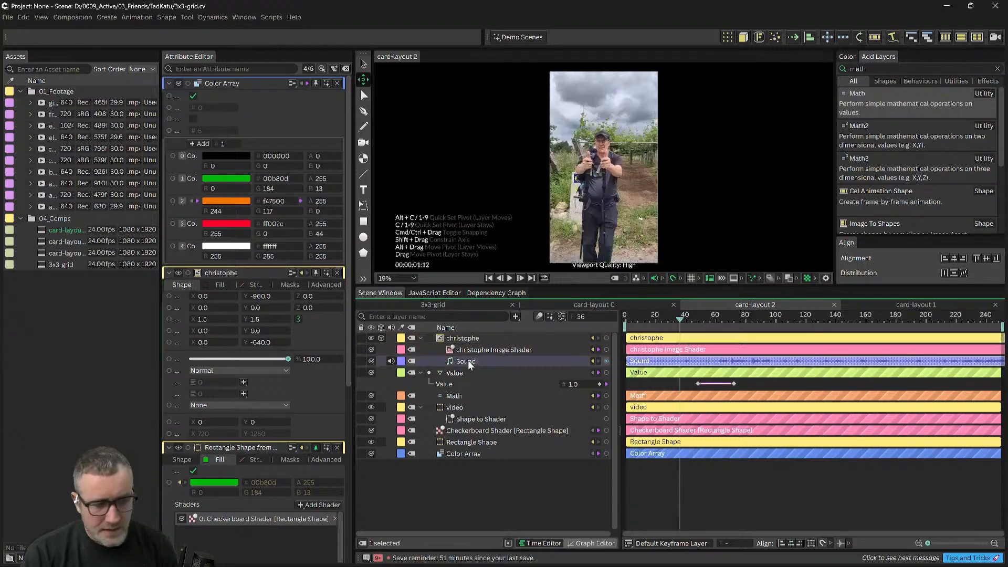
key("Delete")
left_click(466, 350)
left_click(450, 339, "shift")
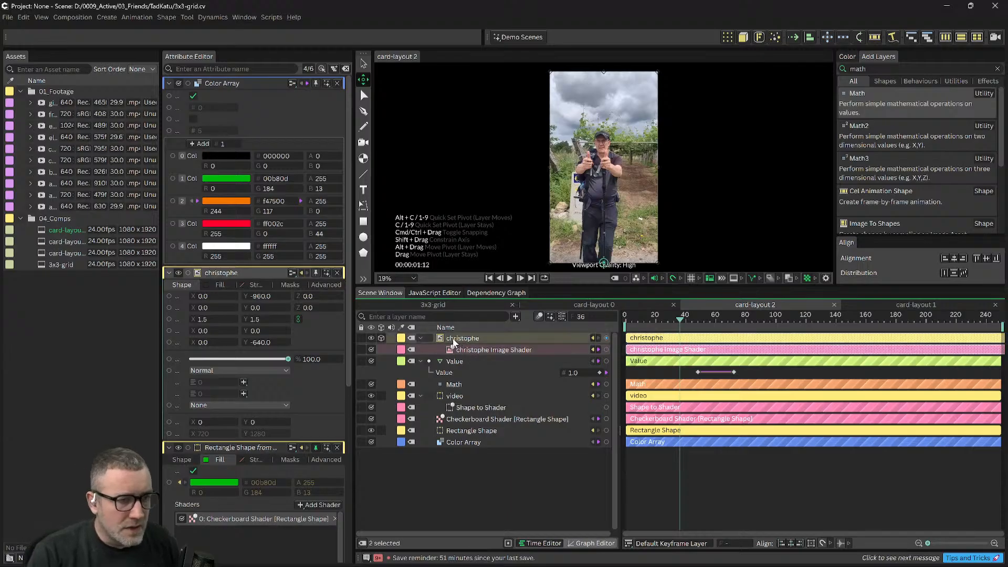
left_click_drag(453, 341, 501, 412)
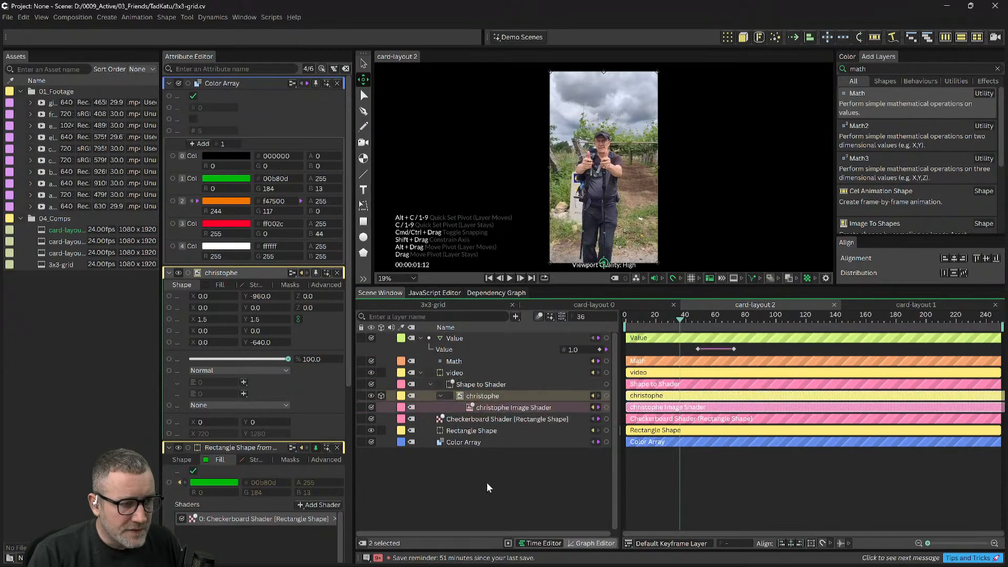
left_click(487, 483)
Step: Connect the nested outdoor clip to Shape to Shader as its input shape
left_click(476, 395)
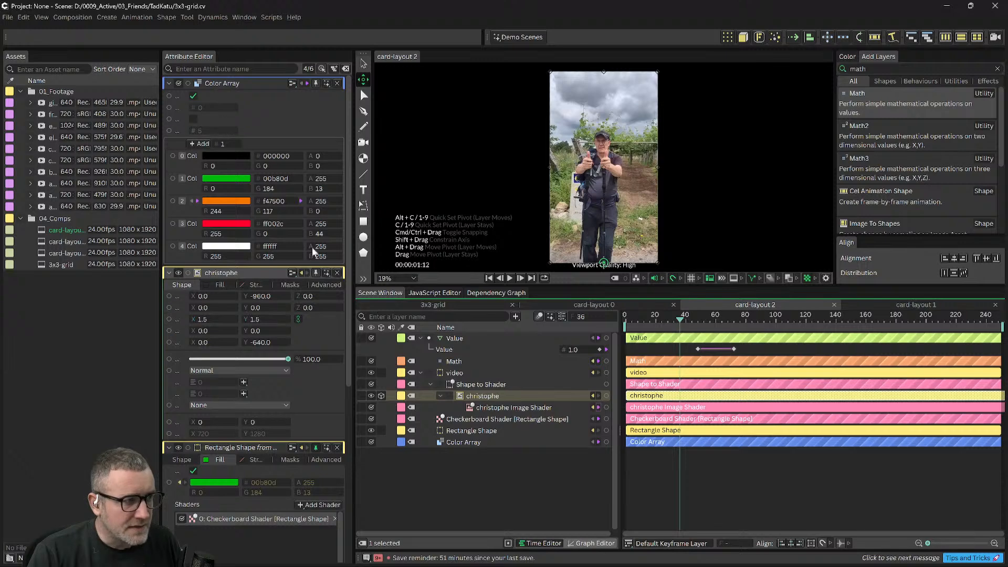
left_click(476, 386)
left_click_drag(479, 399, 252, 132)
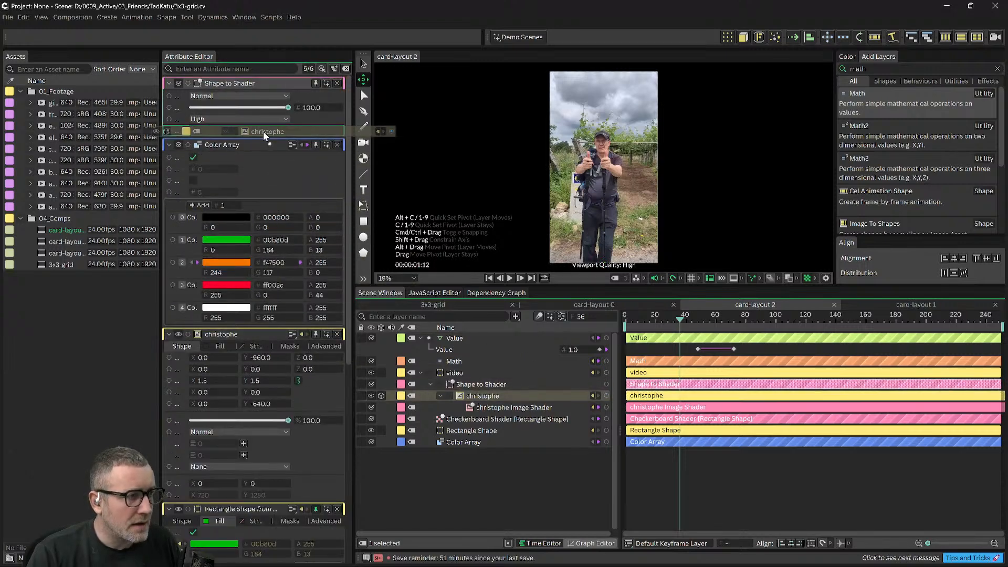
left_click(484, 506)
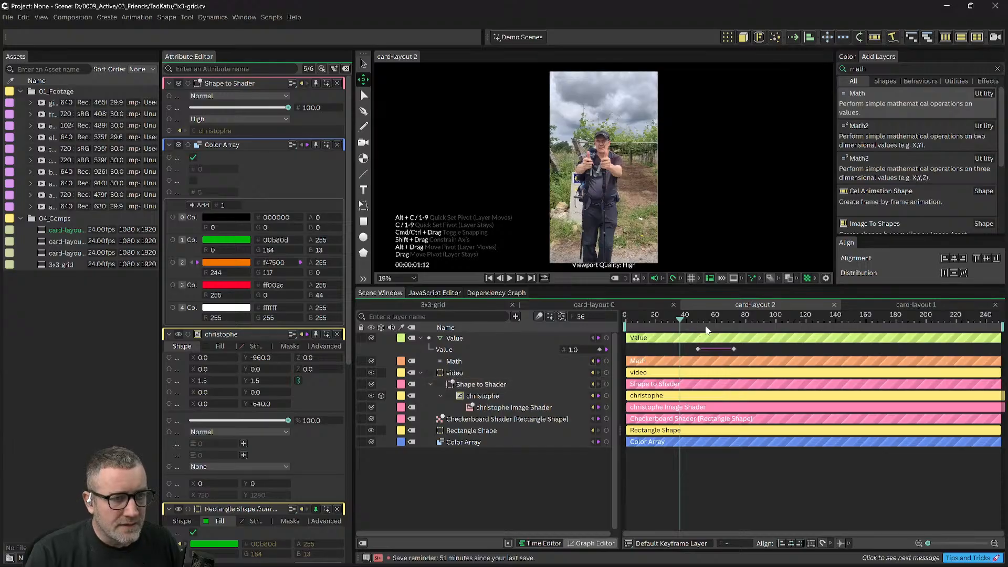
Step: Scrub through card-layout 2 to examine how the clip's reveal plays across the two Value keyframes
left_click_drag(695, 324, 624, 328)
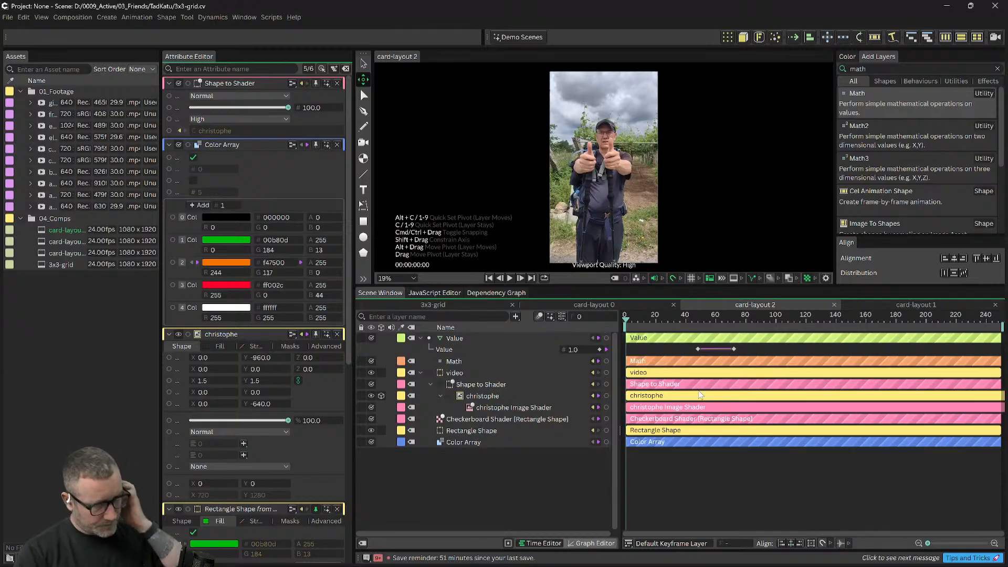
left_click_drag(638, 315, 596, 326)
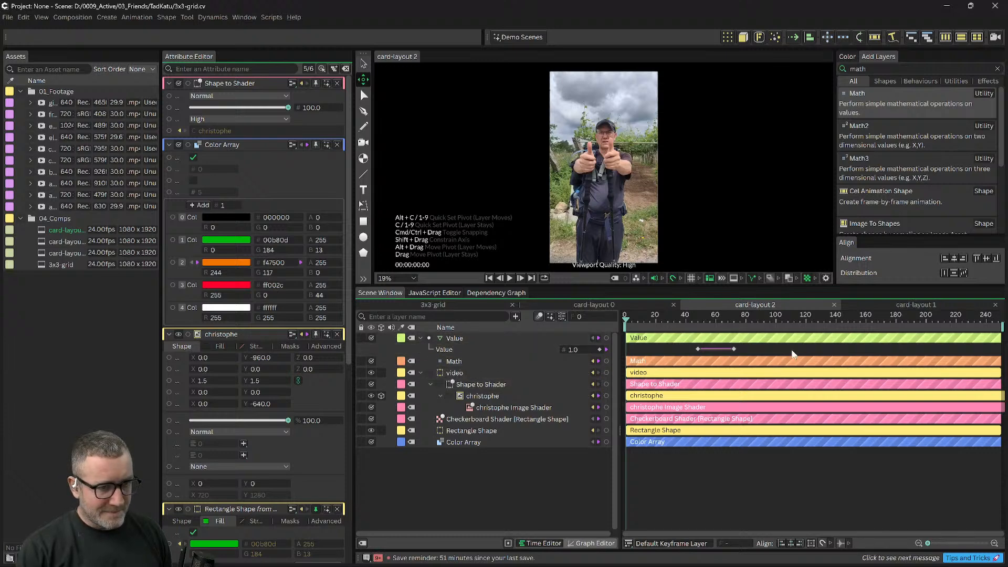
left_click_drag(666, 320, 699, 356)
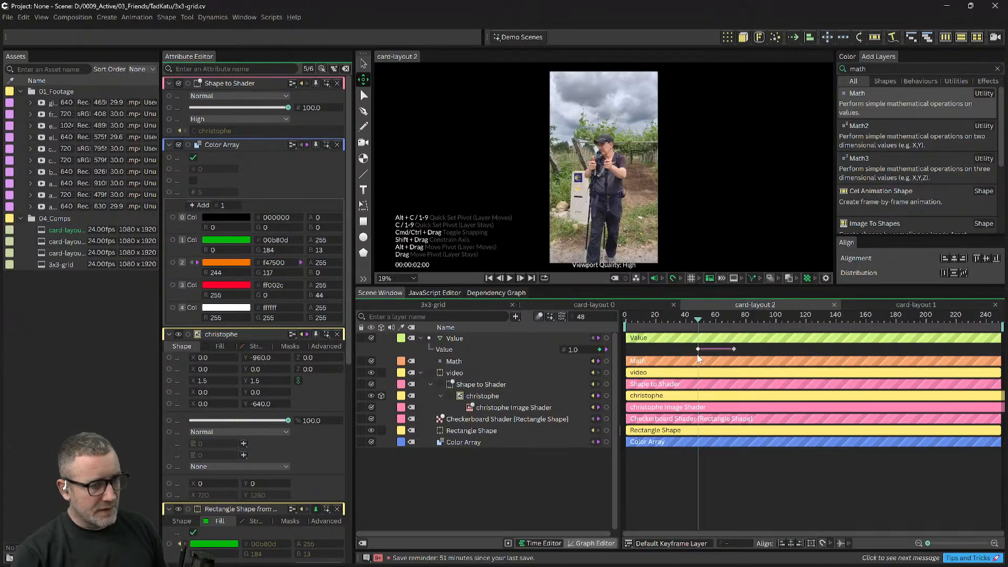
left_click_drag(732, 322, 725, 324)
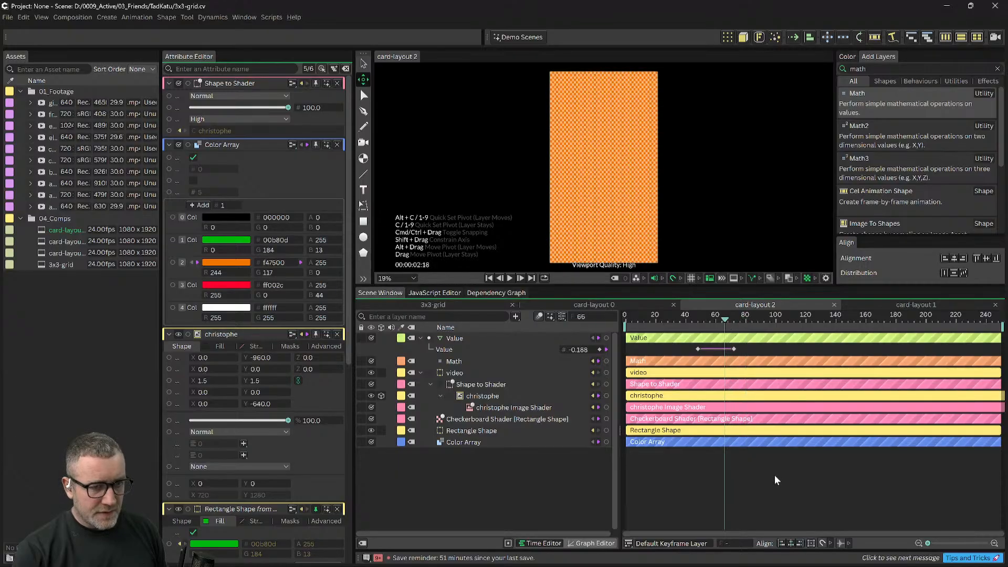
key("Right")
key("Right")
key("Right")
key("Right")
key("Right")
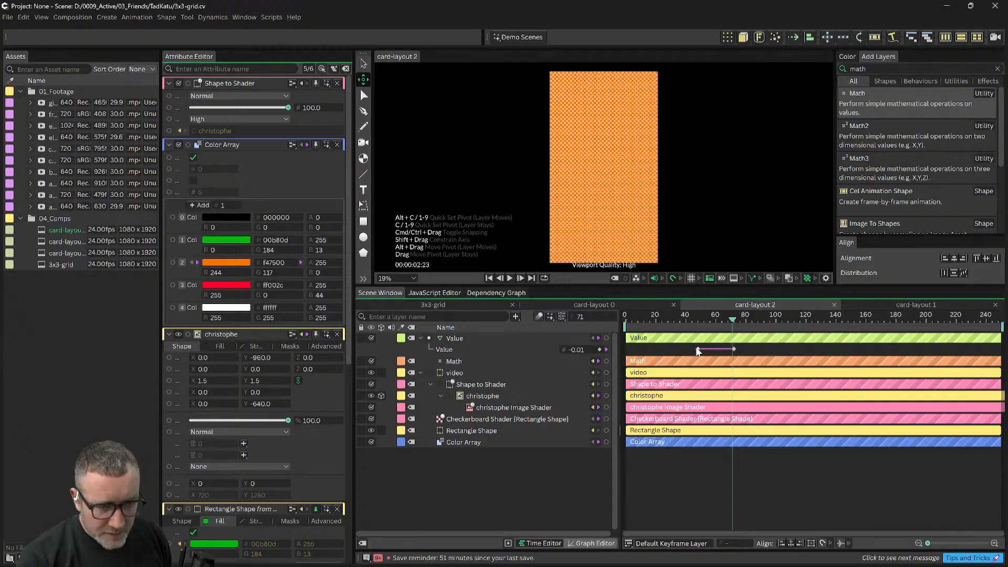
Step: Shift both Value keyframes in card-layout 2 later so that the first one sits at frame 72
left_click_drag(667, 347, 732, 350)
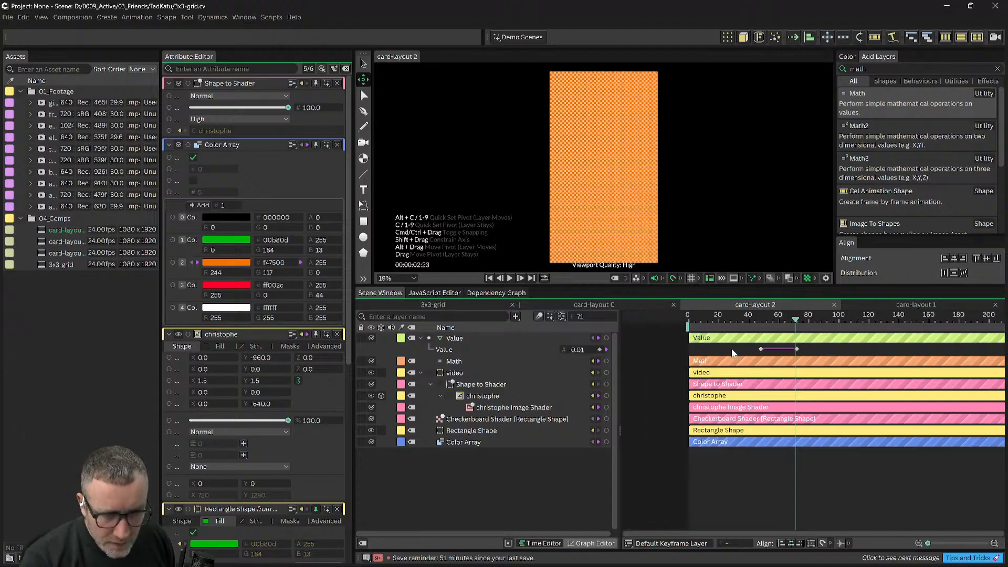
left_click_drag(826, 380, 727, 360)
left_click_drag(639, 353, 688, 351)
scroll(689, 352, "left", 2)
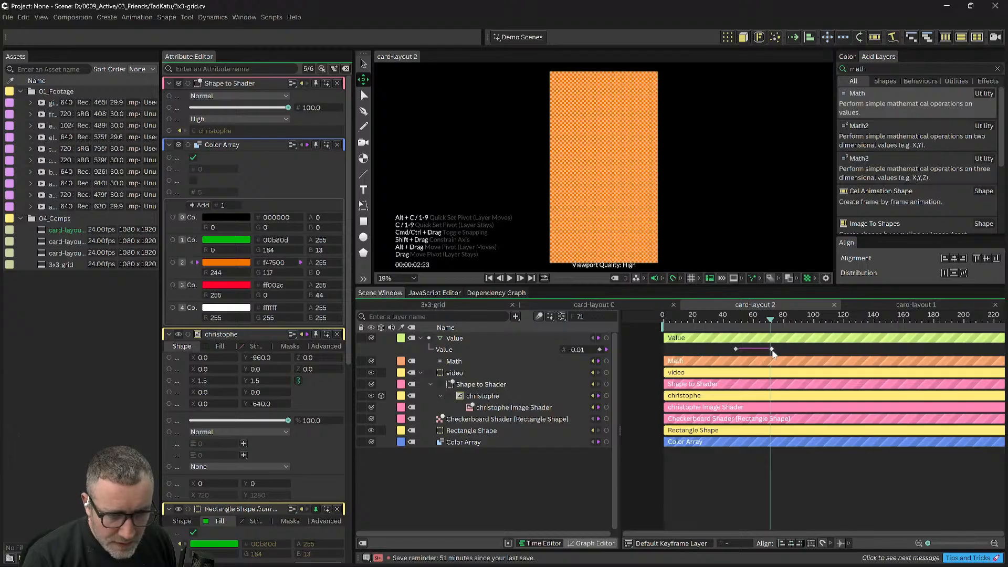
scroll(772, 353, "right", 3)
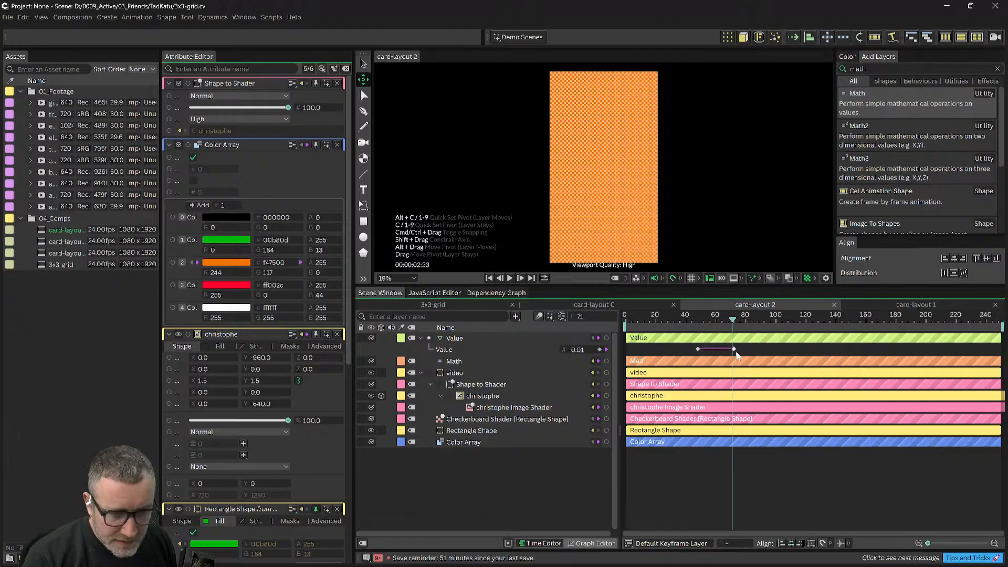
scroll(738, 352, "up", 8)
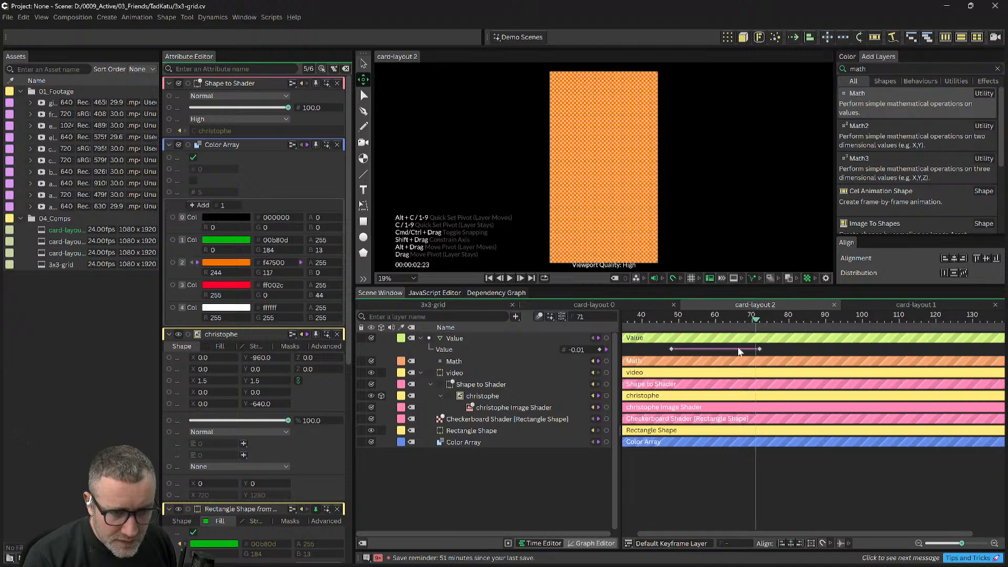
scroll(742, 349, "up", 2)
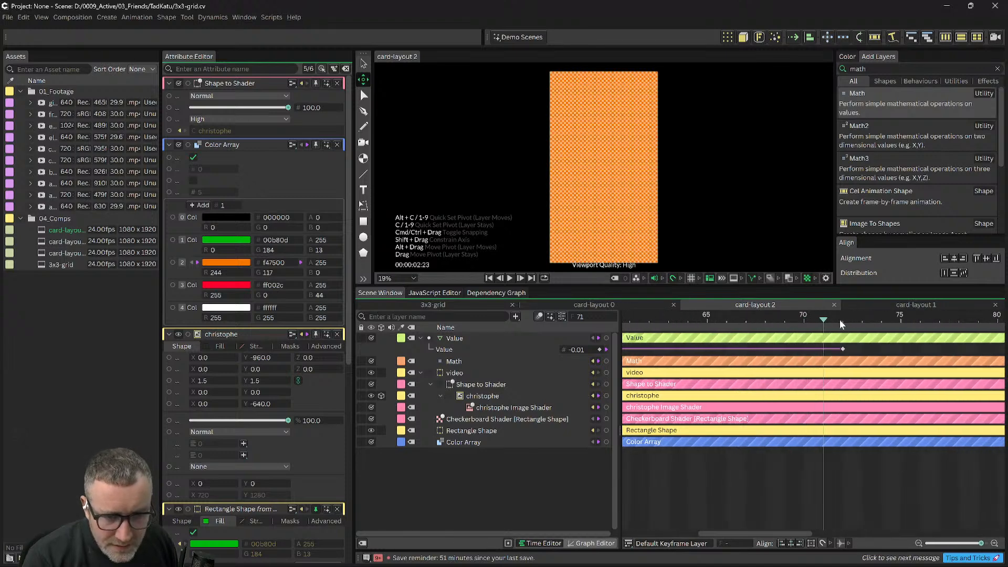
left_click_drag(842, 322, 773, 336)
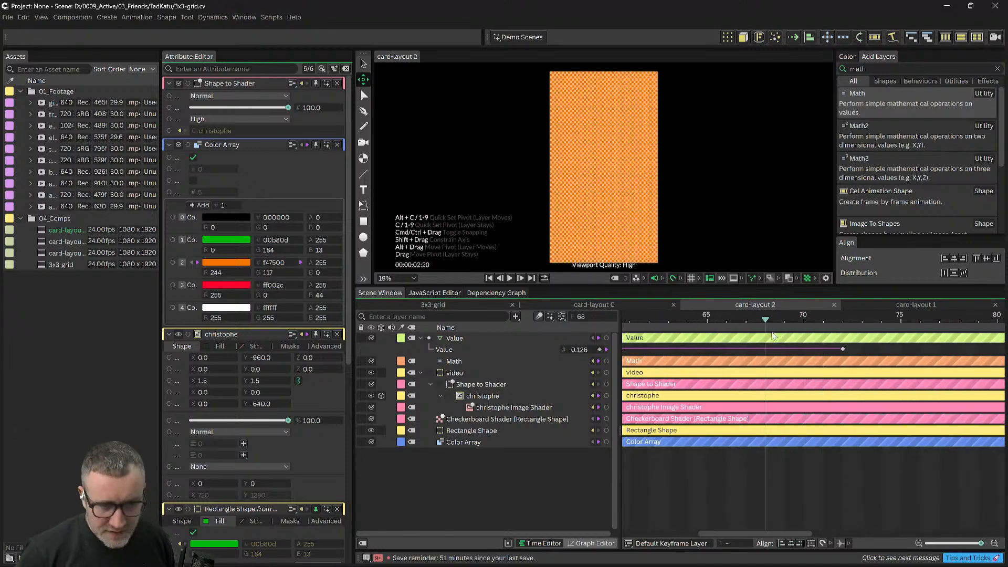
key("k")
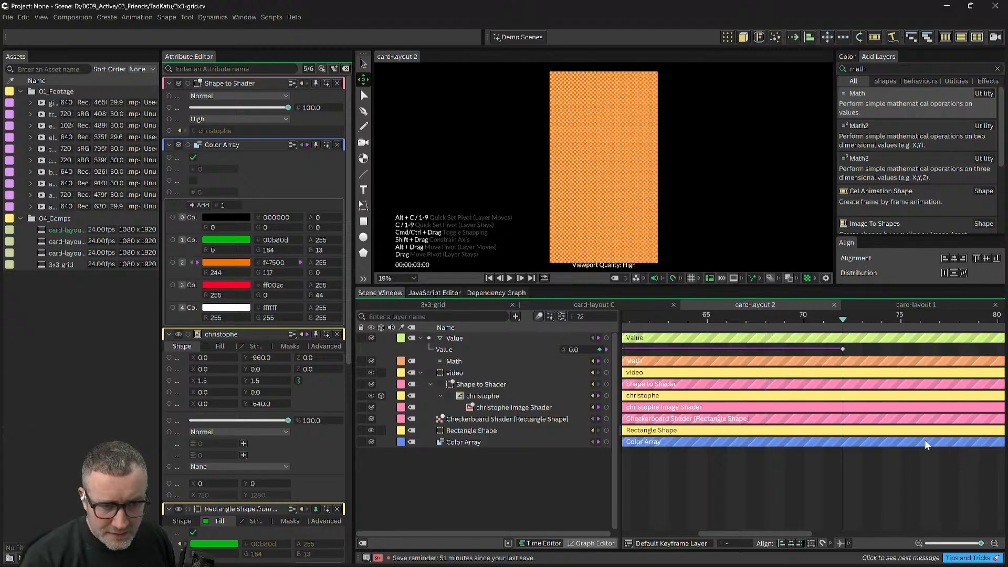
scroll(872, 411, "down", 6)
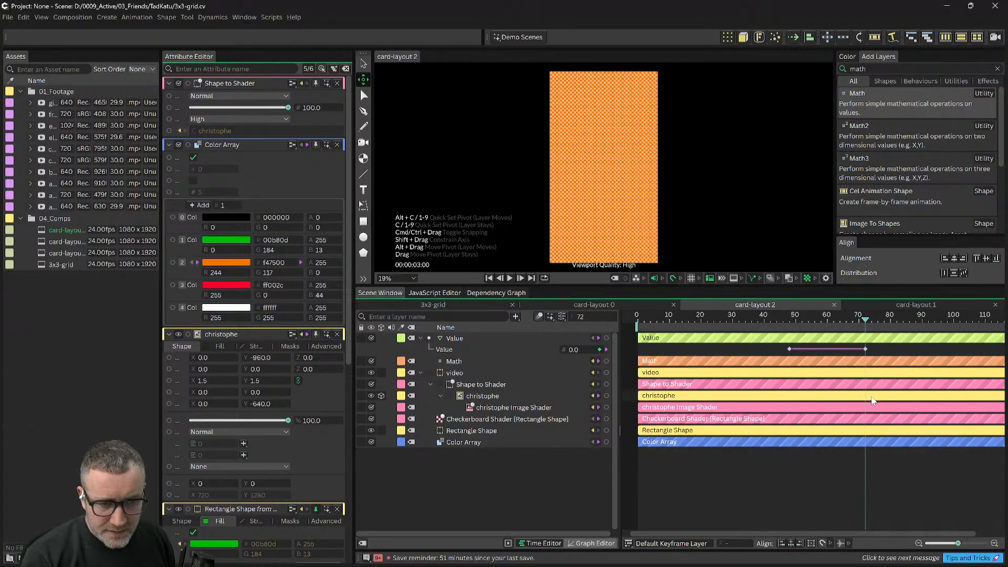
scroll(872, 361, "down", 2)
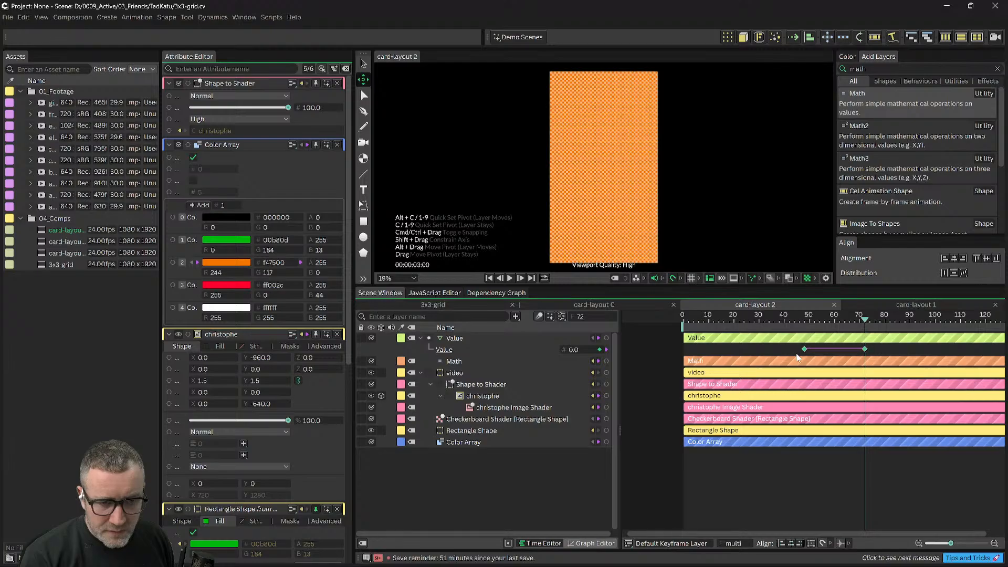
left_click_drag(806, 352, 867, 351)
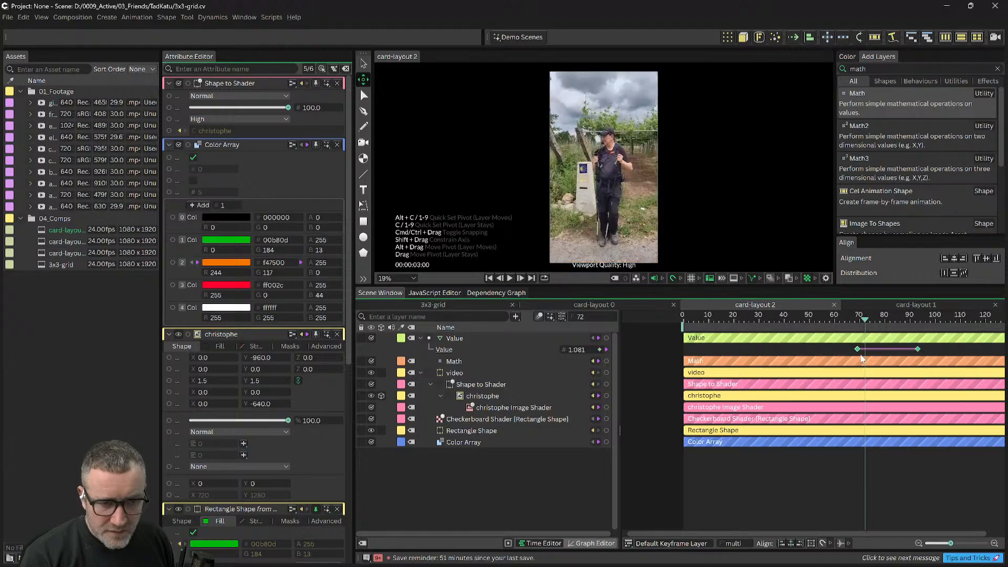
Step: Shift both Value keyframes in card-layout 1 later so that the first one sits at frame 48
left_click(910, 304)
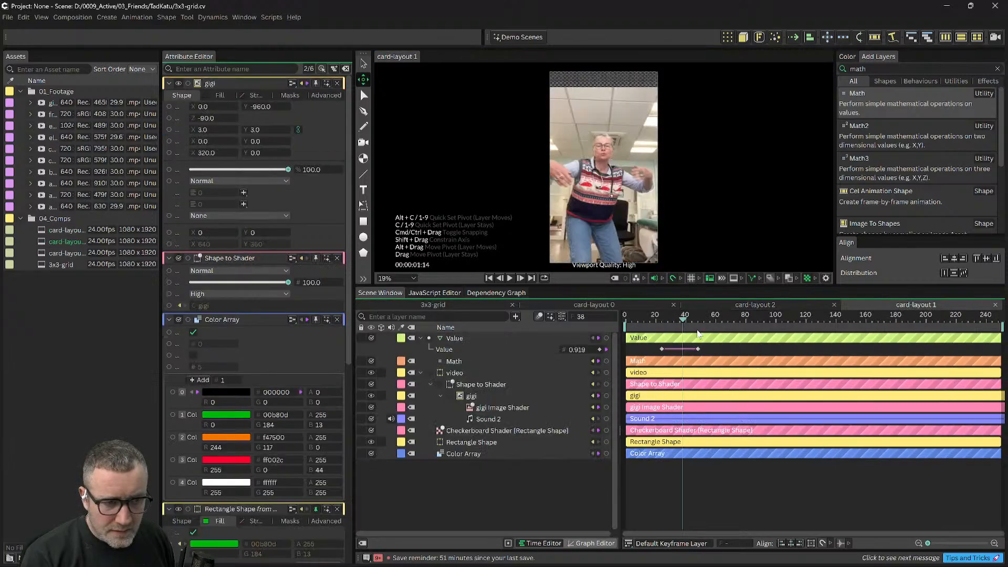
left_click(698, 330)
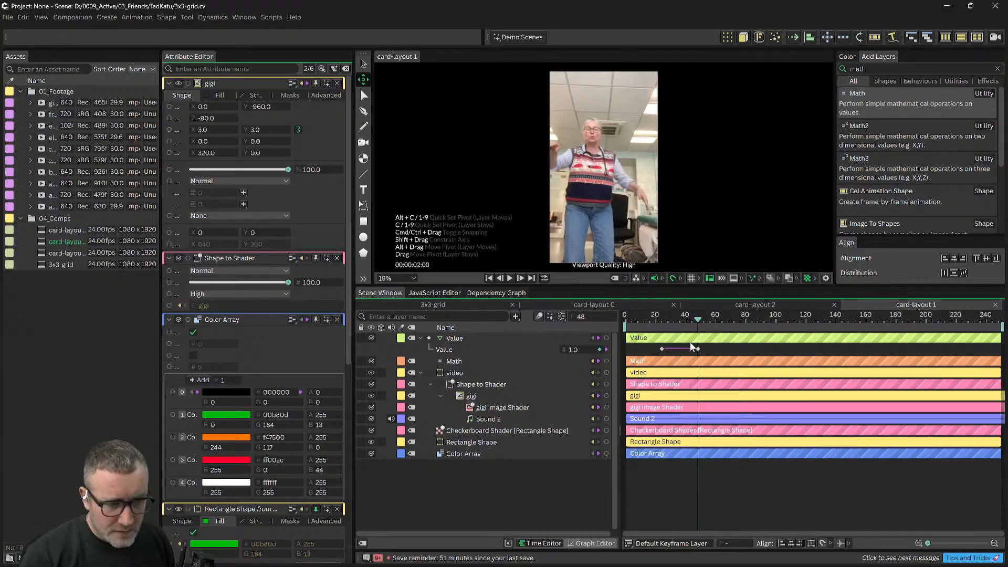
left_click_drag(666, 353, 700, 355)
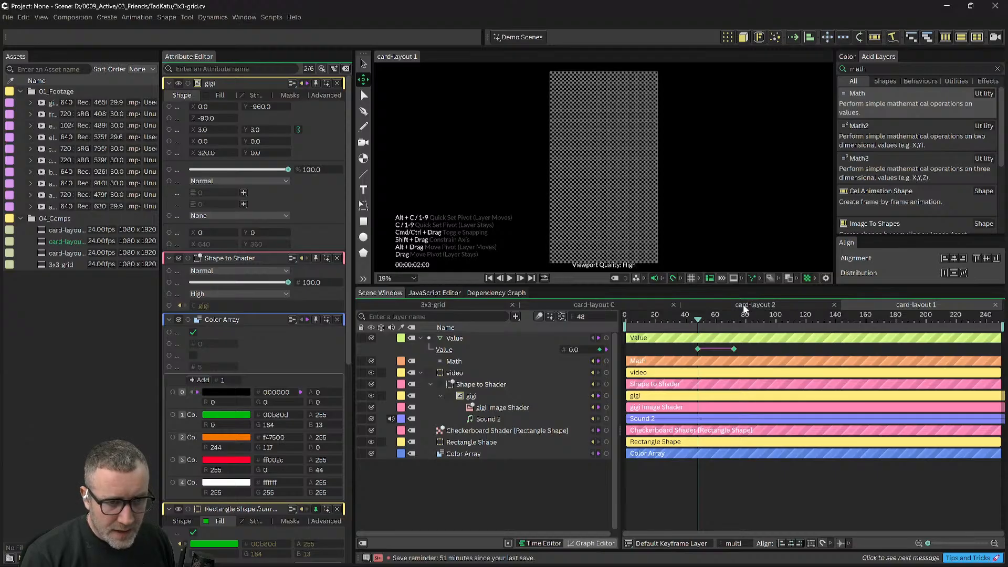
Step: Shift both Value keyframes in card-layout 0 later so that the first one sits at frame 24
left_click(635, 303)
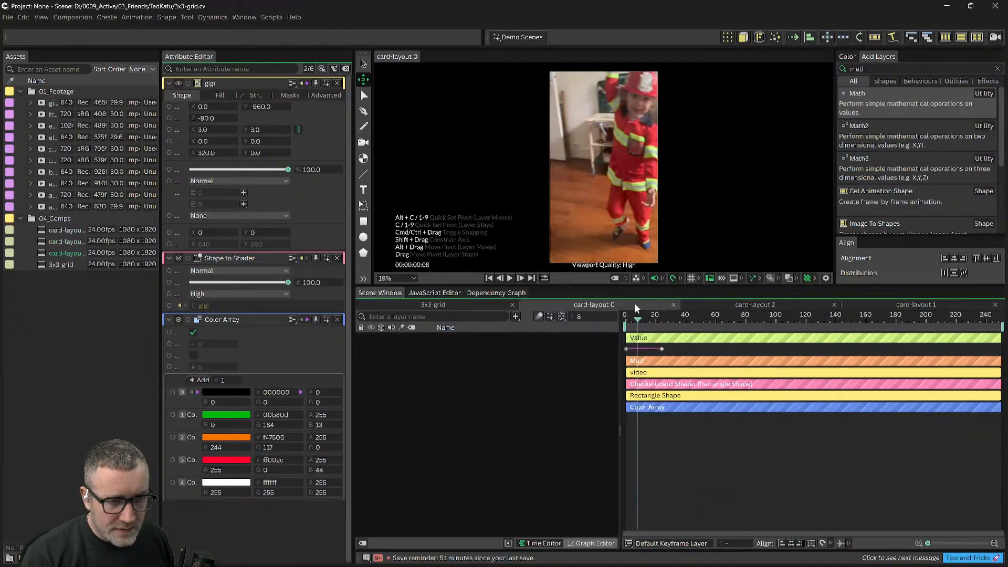
left_click(660, 318)
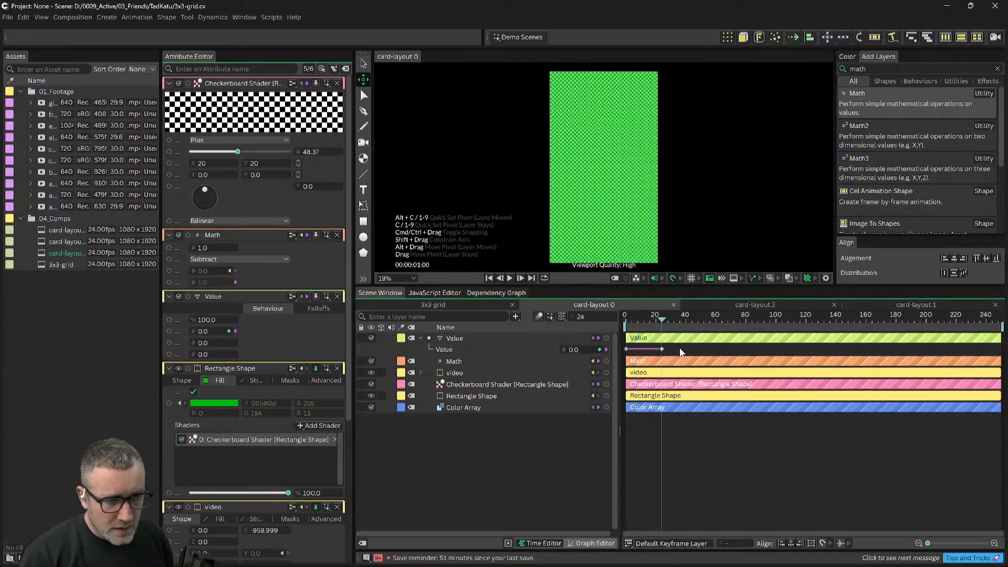
left_click_drag(654, 356, 664, 357)
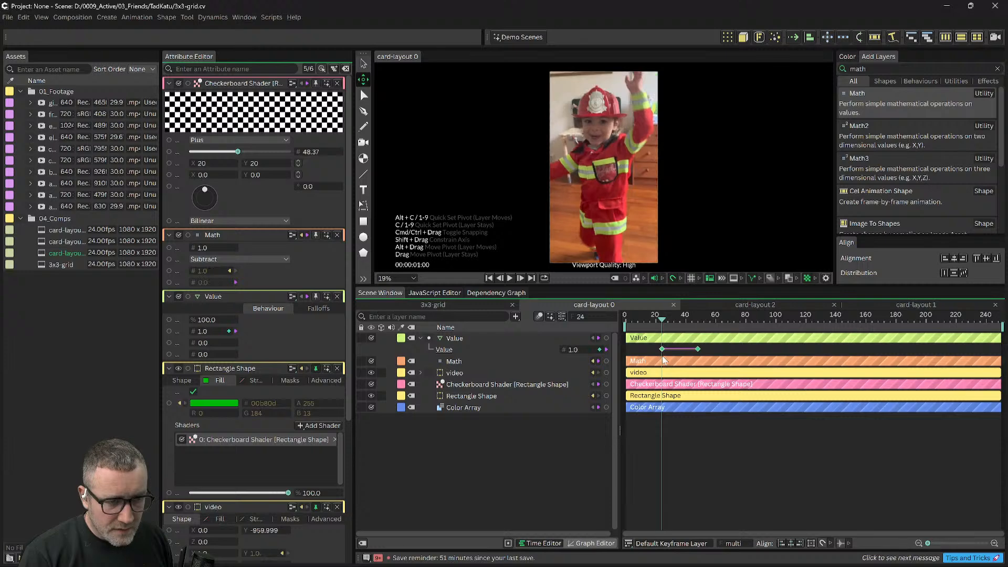
Step: Copy the Value layer with its keyframes from card-layout 0 and paste it into the 3x3-grid composition
left_click(709, 431)
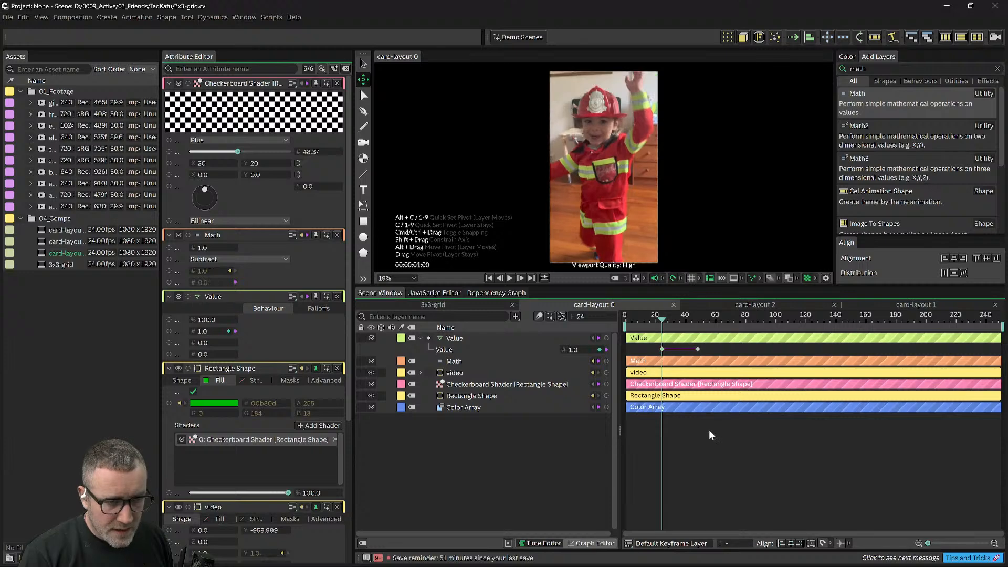
left_click(454, 339)
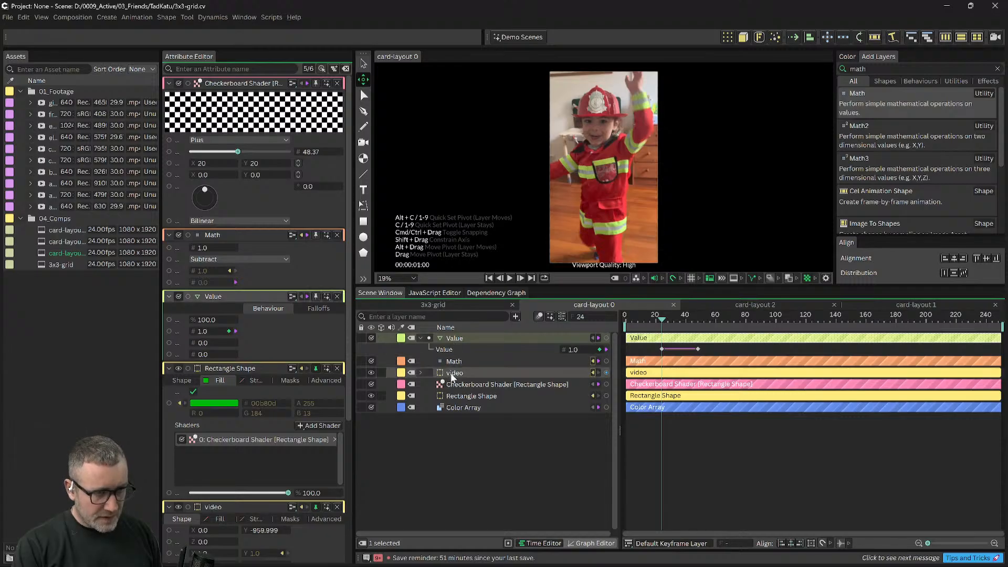
key("ctrl+c")
left_click(465, 469)
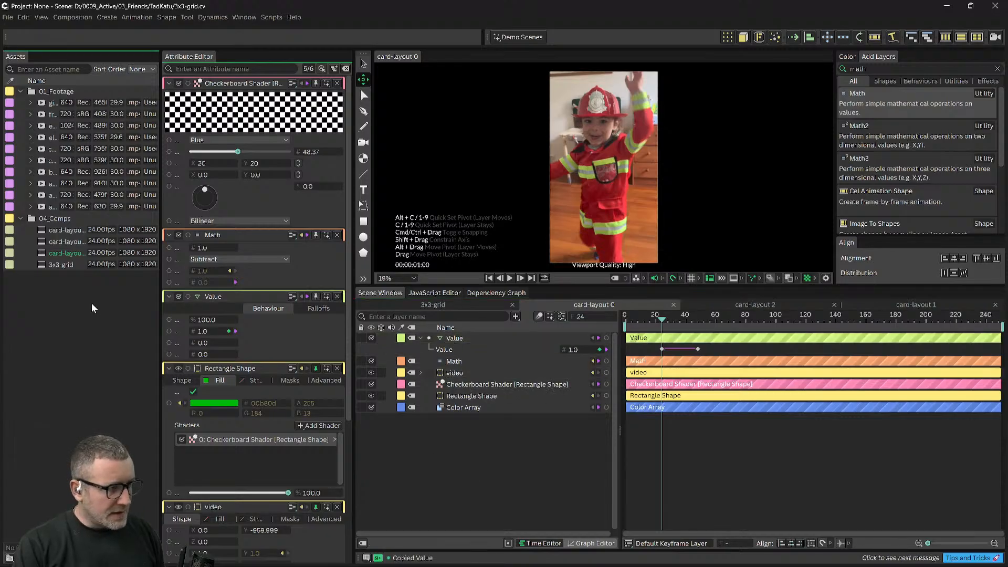
double_click(60, 265)
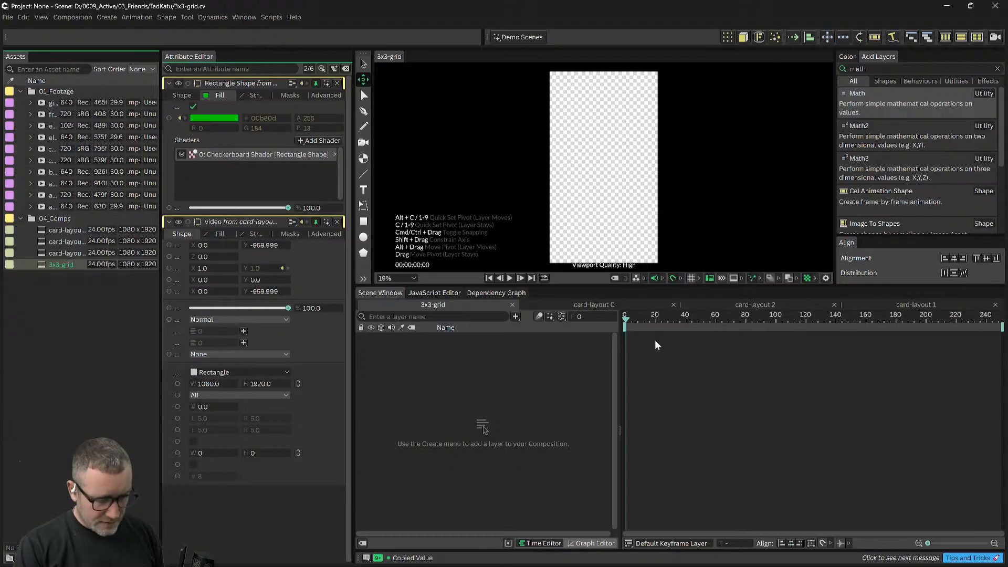
key("ctrl+v")
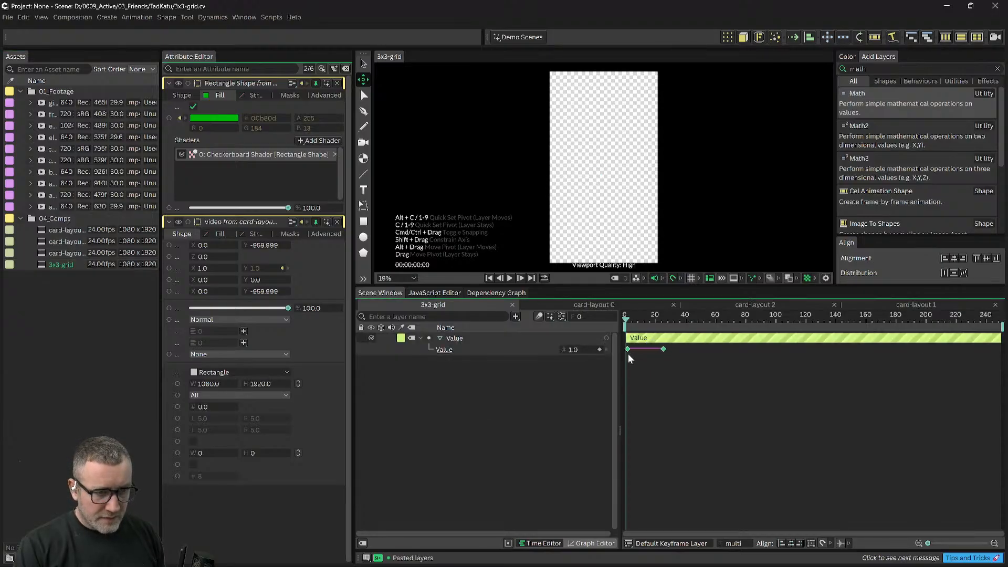
Step: Scrub the 3x3-grid timeline from frame 0 to frame 22 to examine how the pasted Value animation plays
mouse_move(626, 317)
left_mouse_down()
mouse_move(643, 320)
mouse_move(619, 328)
left_mouse_up()
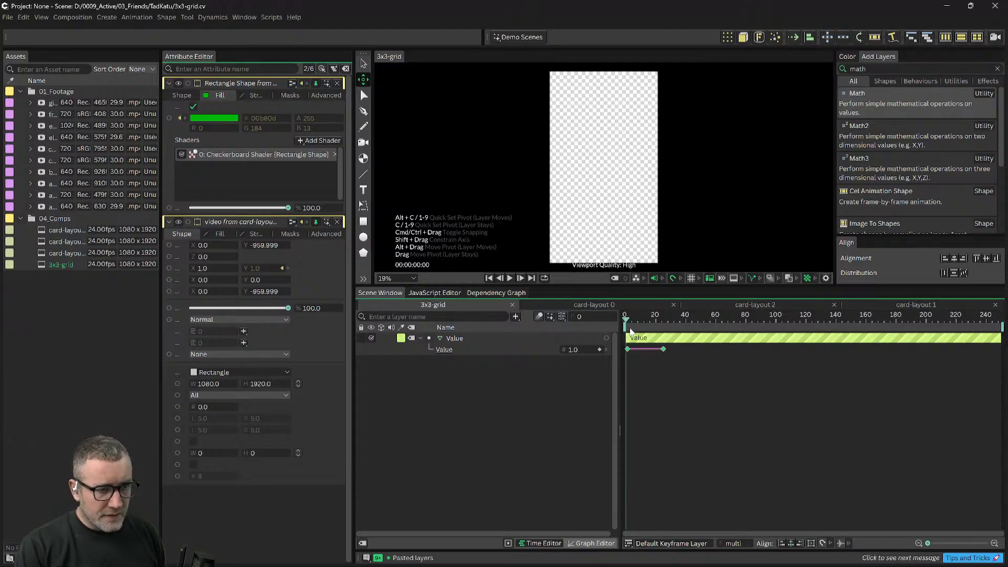
left_click_drag(689, 372, 618, 348)
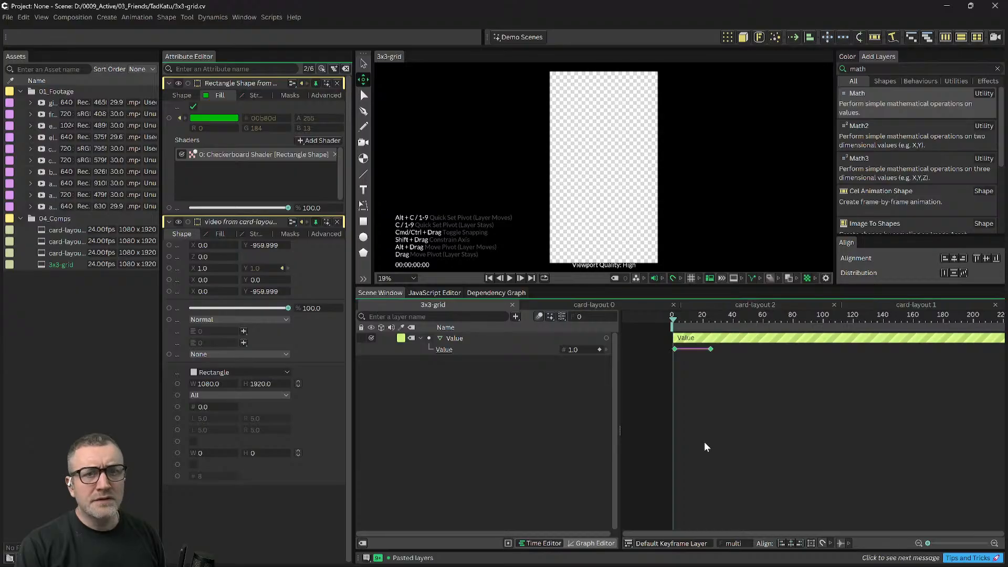
left_click_drag(681, 314, 688, 321)
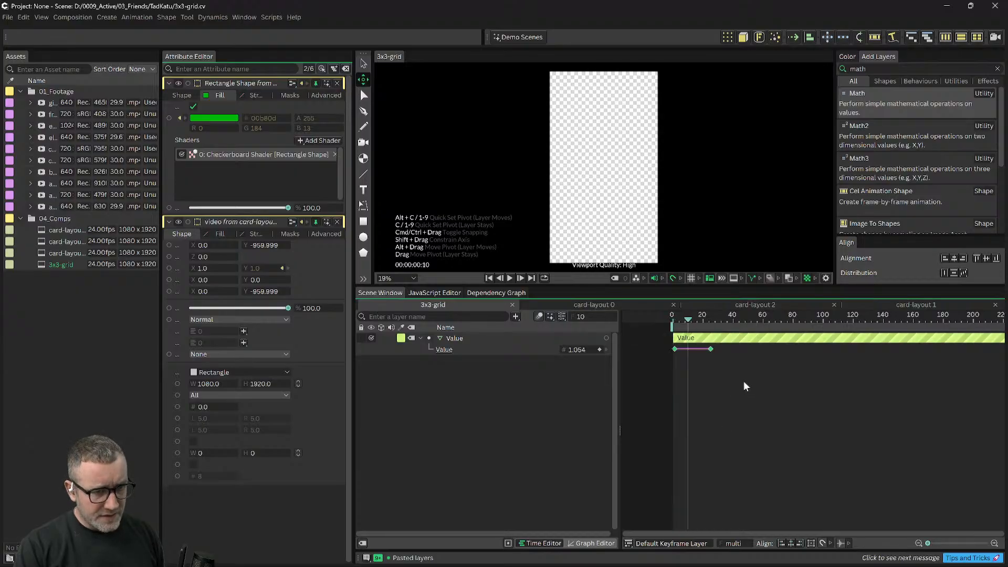
left_click_drag(744, 380, 770, 385)
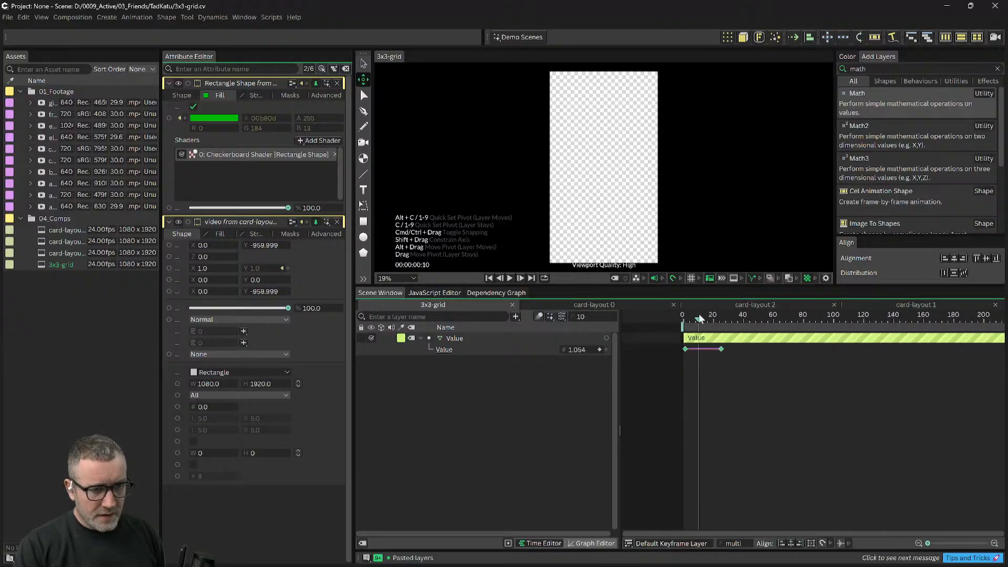
left_click_drag(698, 314, 719, 322)
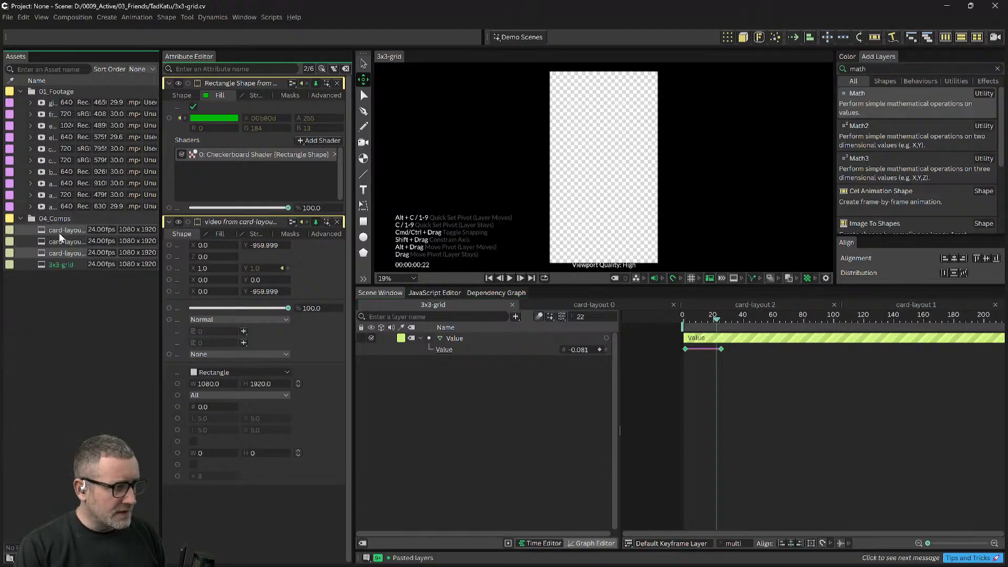
Step: Add the card-layout 0, card-layout 1 and card-layout 2 compositions as layers in 3x3-grid and go to frame 46
left_click_drag(60, 234, 494, 347)
left_click(743, 361)
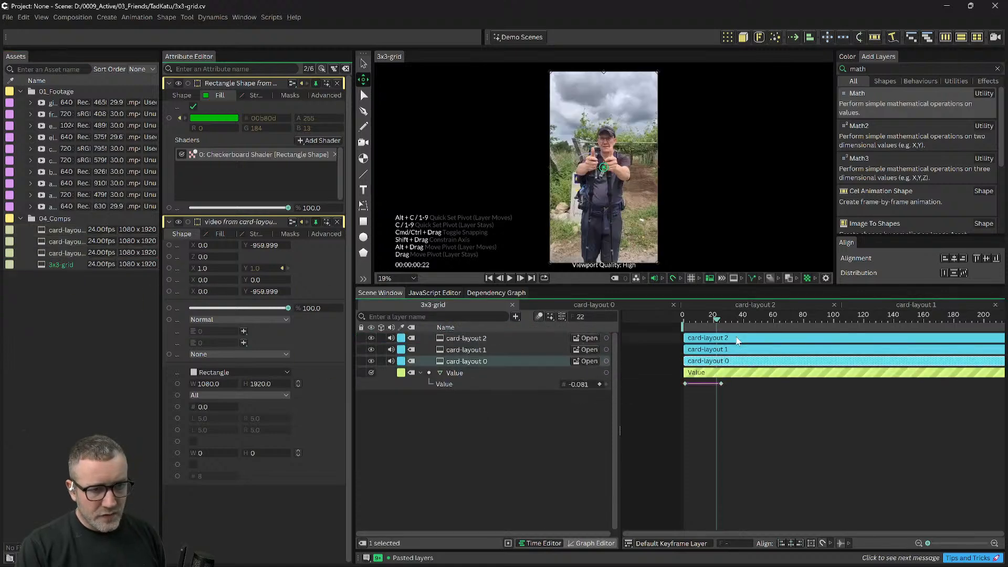
left_click(737, 339, "shift")
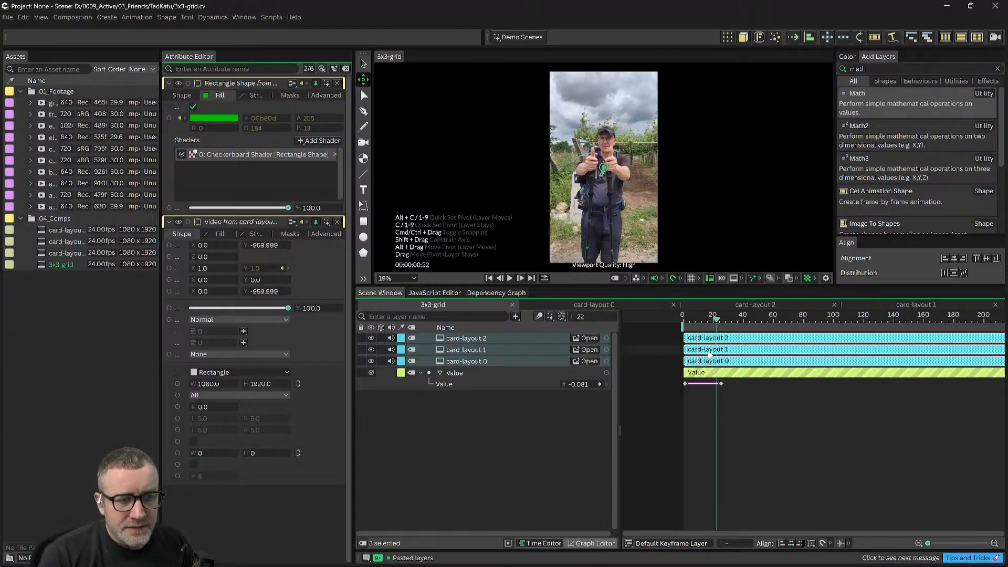
left_click(713, 412)
left_click(754, 328)
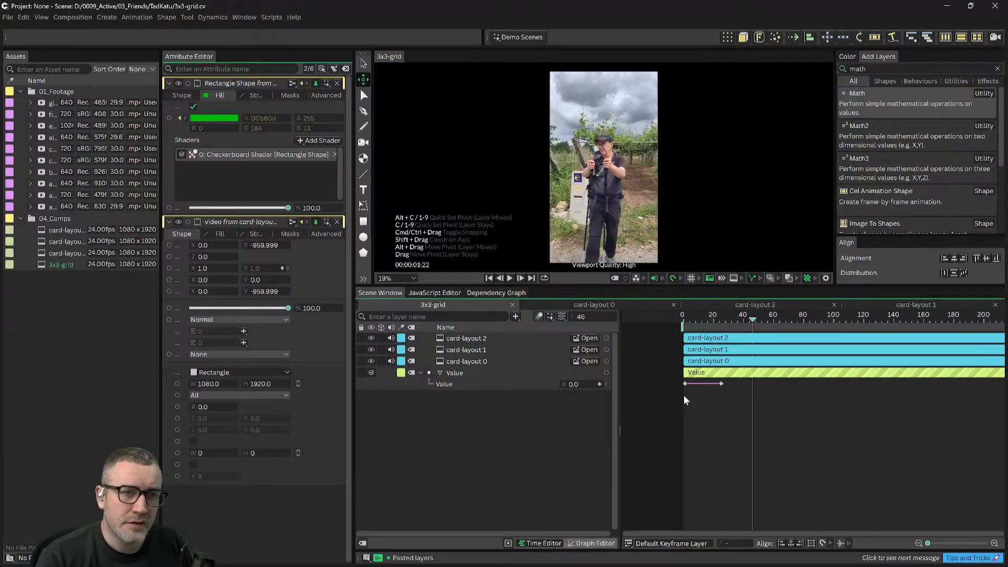
left_click(743, 36)
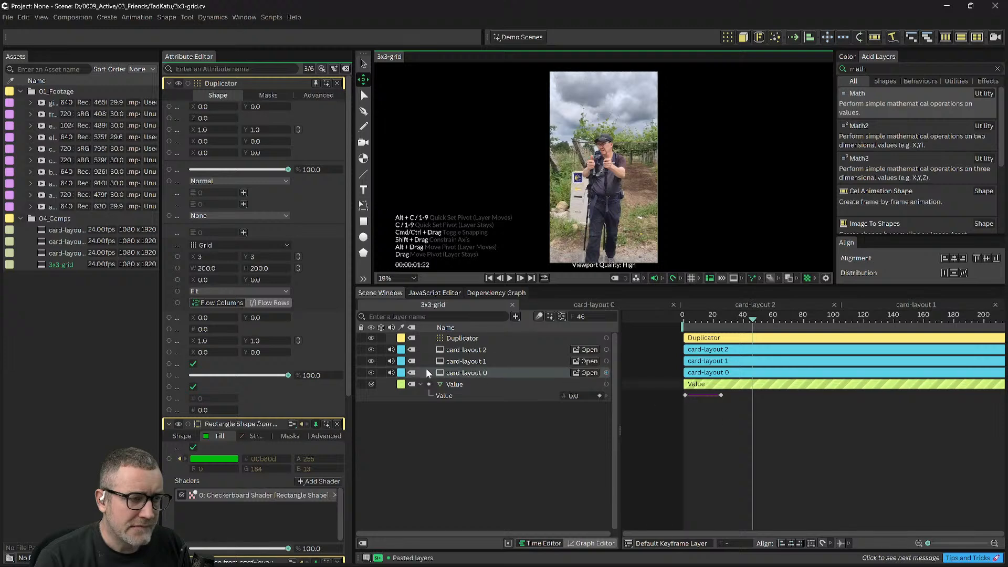
left_click(466, 373)
left_click(467, 350, "shift")
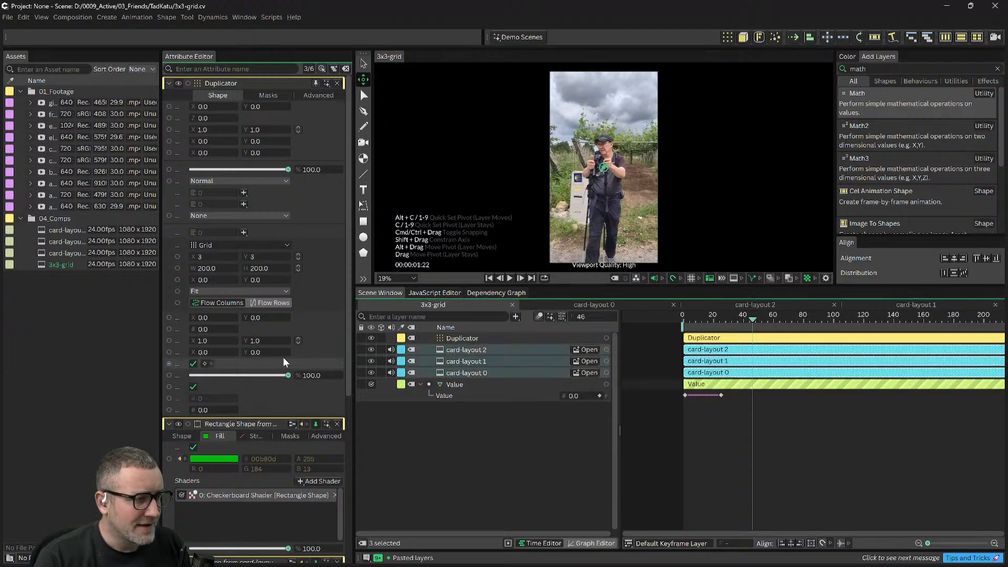
scroll(287, 354, "down", 3)
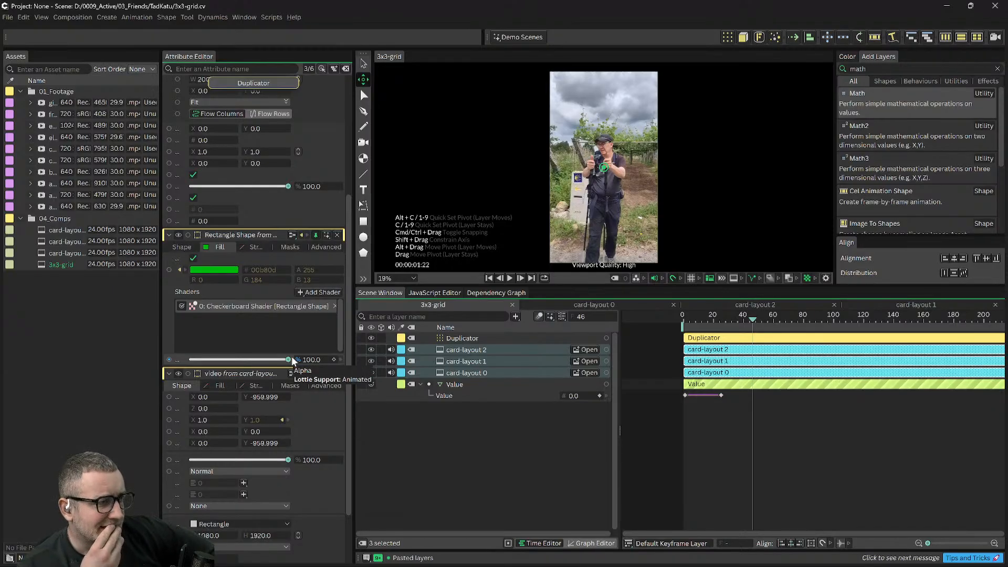
scroll(288, 294, "up", 3)
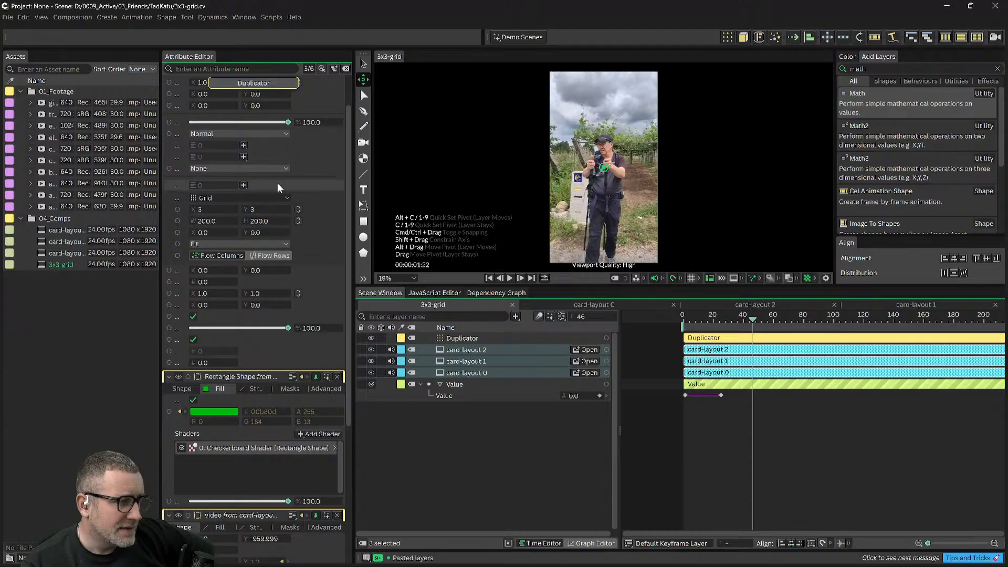
scroll(300, 169, "up", 2)
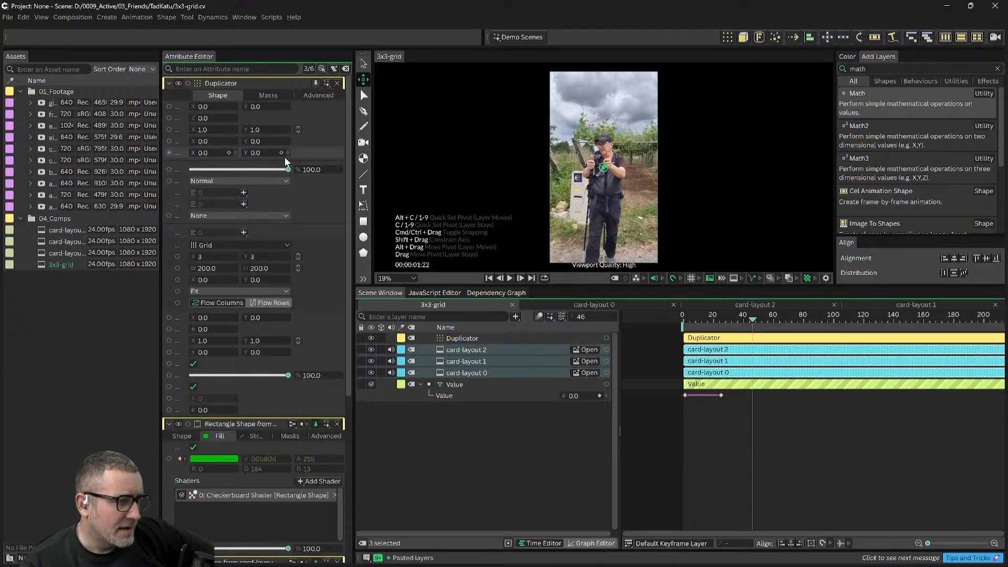
left_click(499, 349)
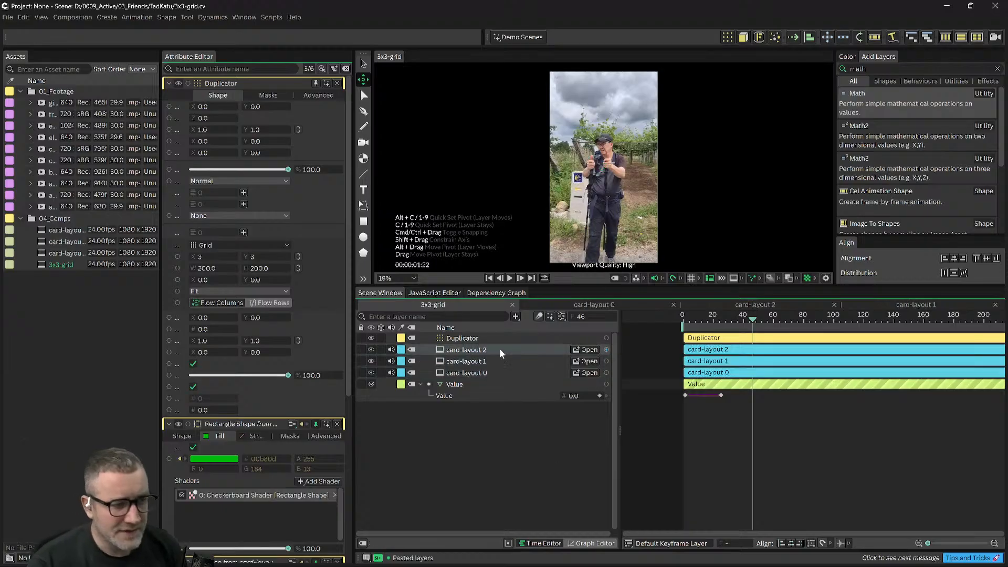
left_click(455, 340)
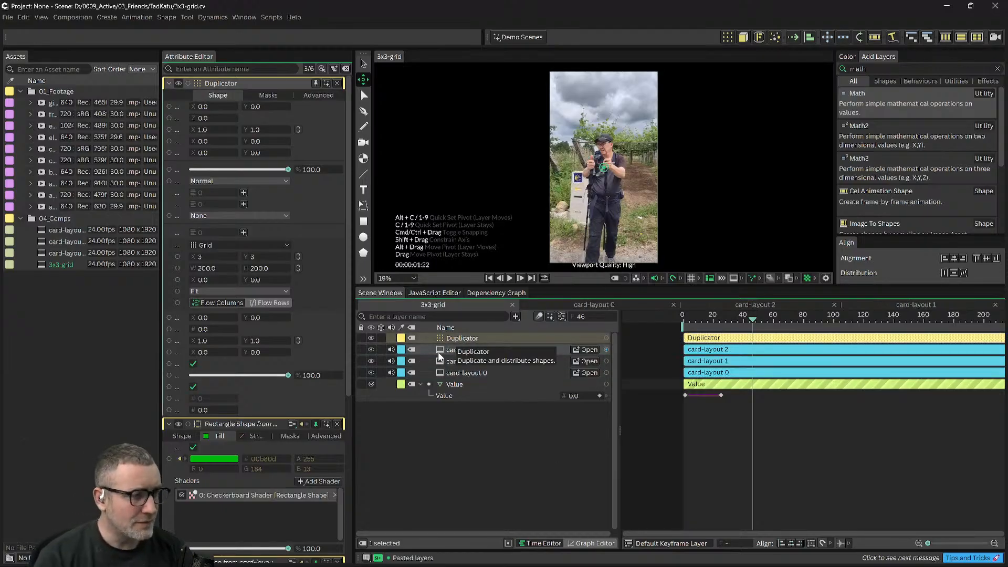
left_click(460, 349)
key("Delete")
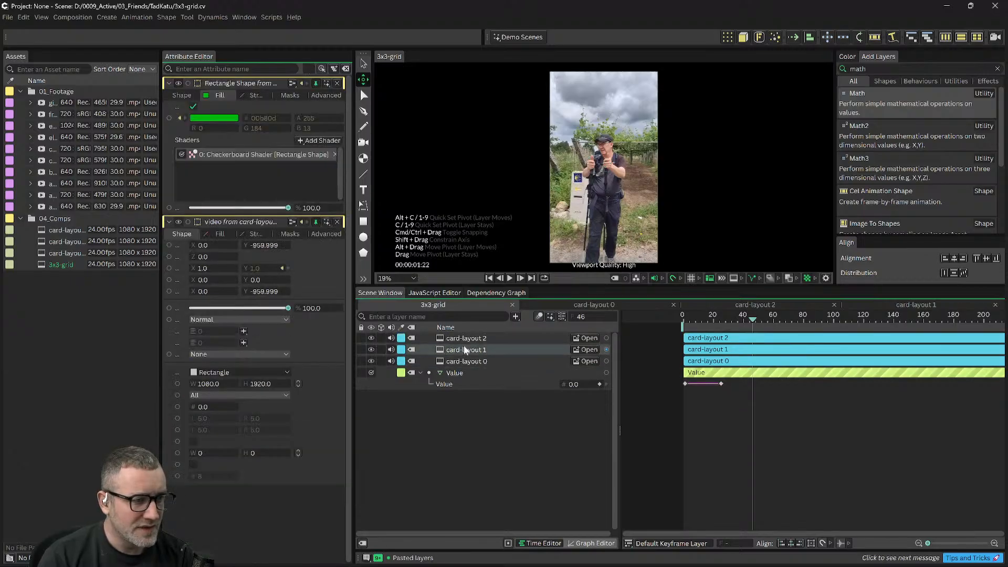
Step: Scale the card-layout 0, card-layout 1 and card-layout 2 layers together to 0.333
left_click(467, 341)
left_click(468, 362)
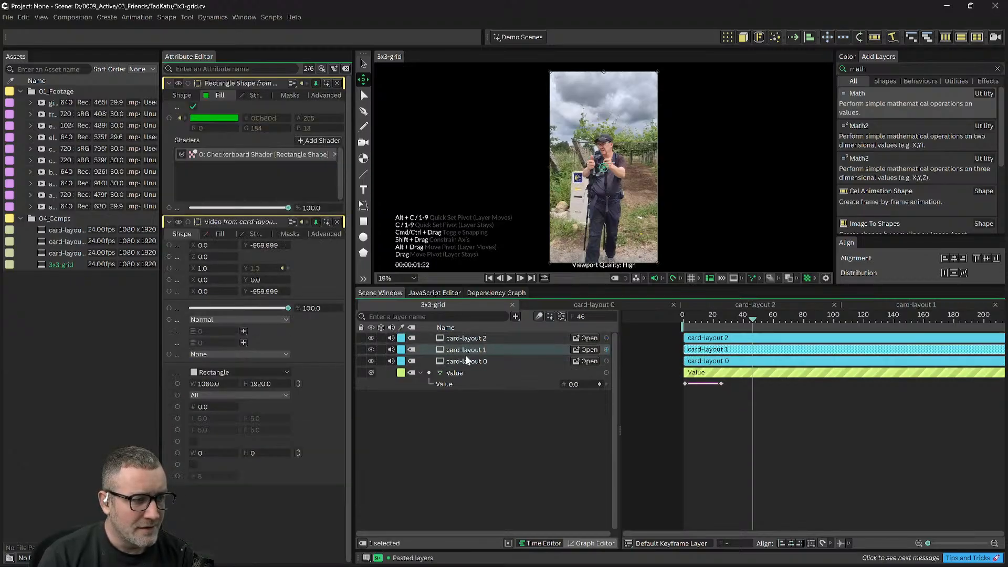
left_click(465, 358)
left_click(465, 348)
left_click(466, 340)
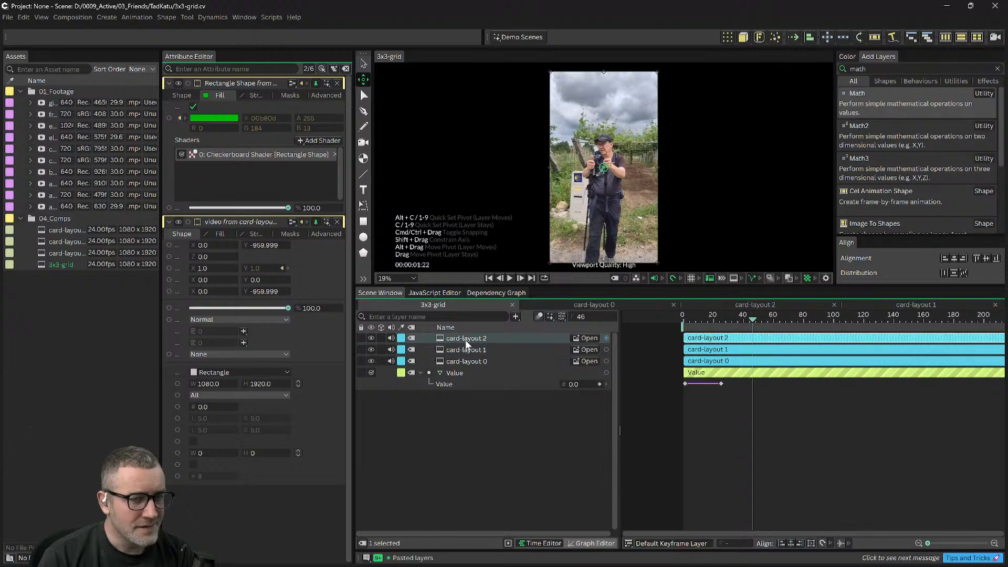
left_click(466, 362)
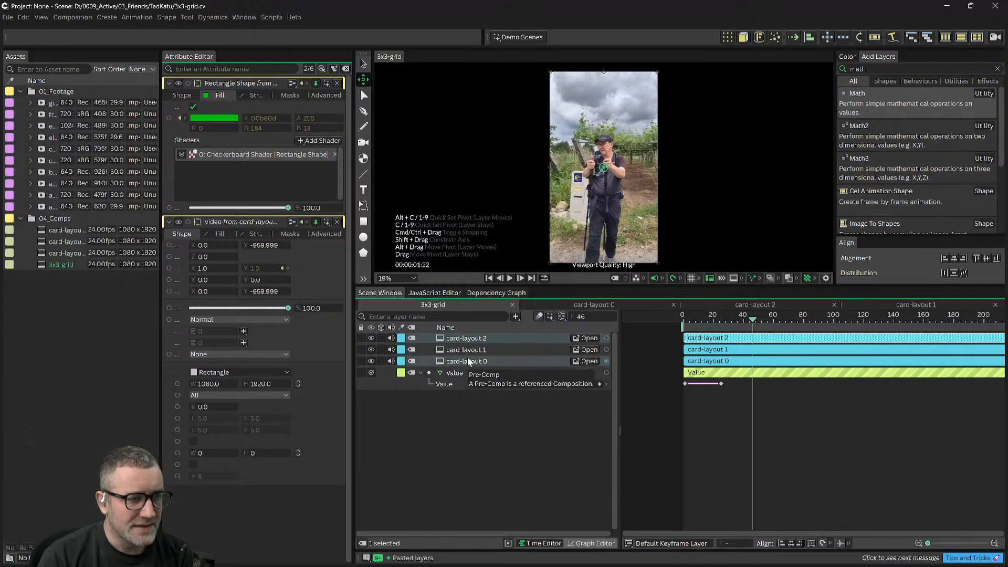
left_click(468, 359)
left_click(477, 340, "shift")
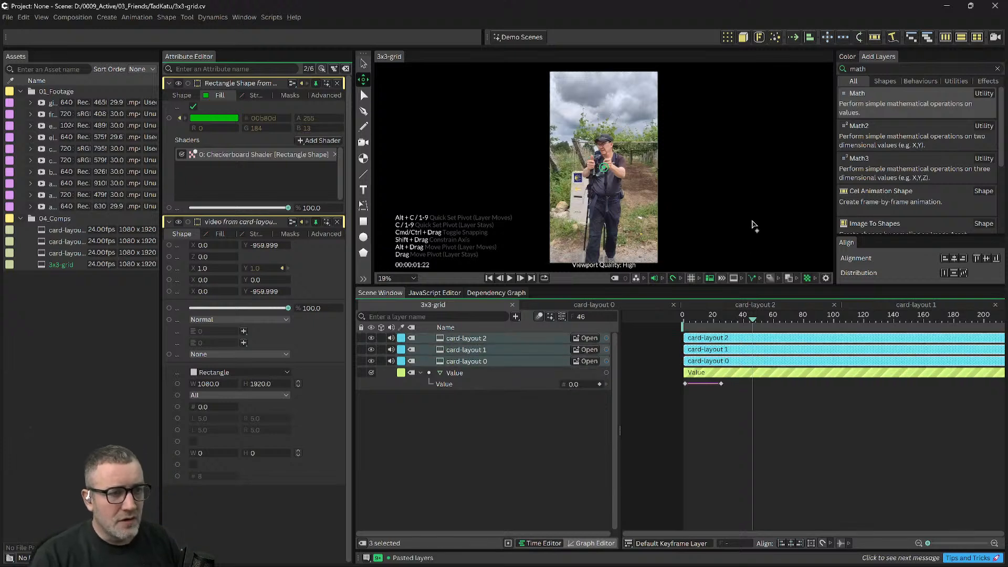
scroll(752, 226, "down", 2)
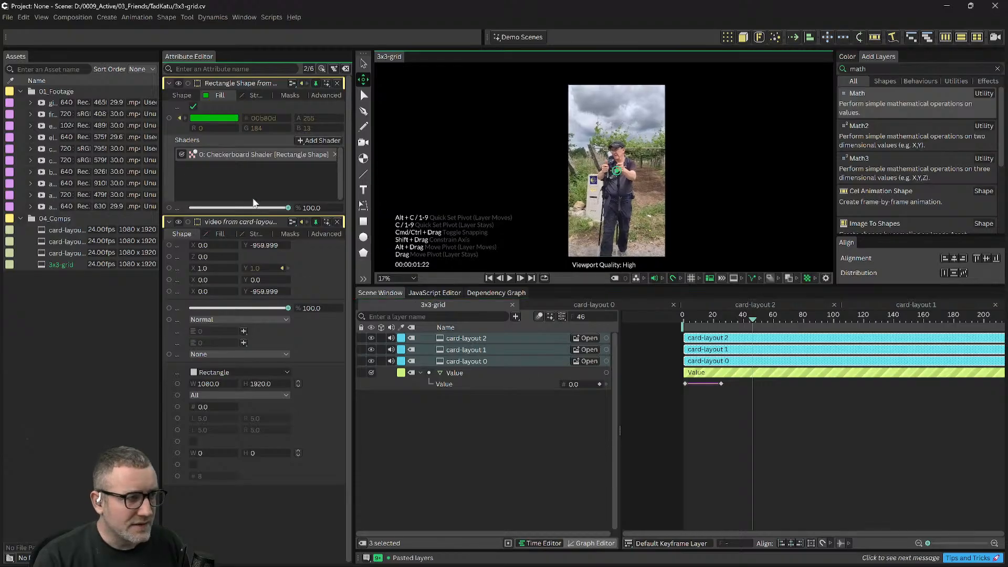
left_click(211, 268)
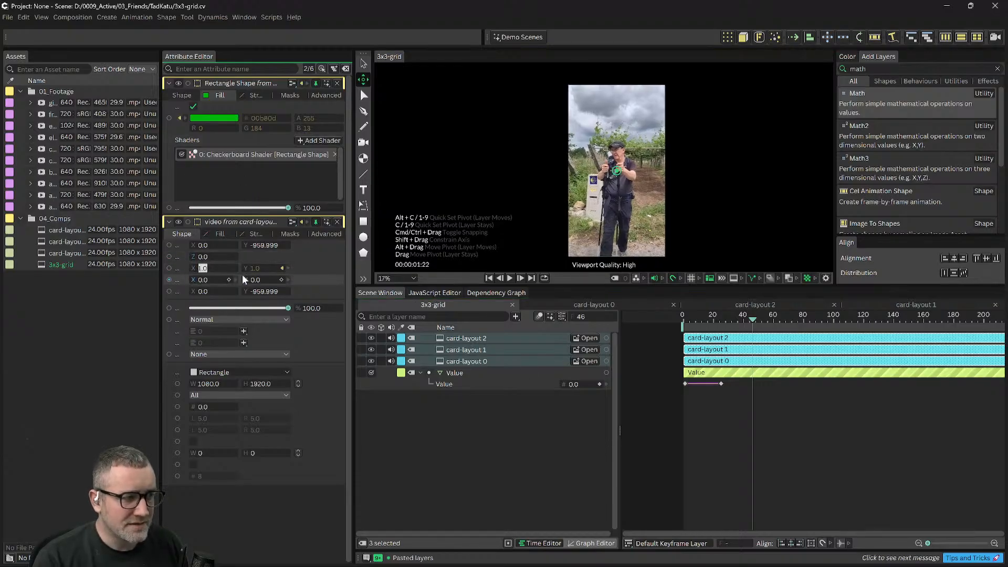
type(".")
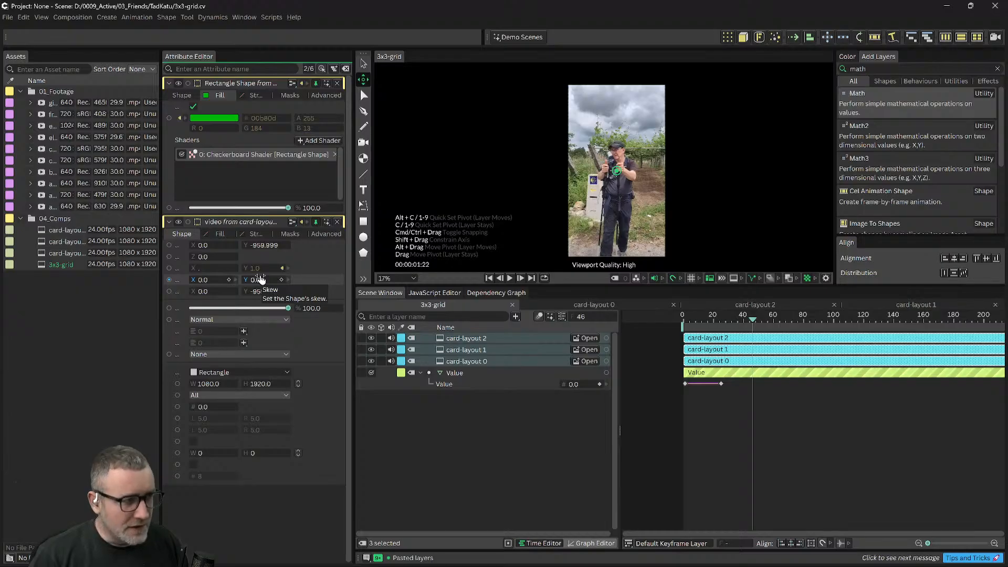
type("333")
key("Return")
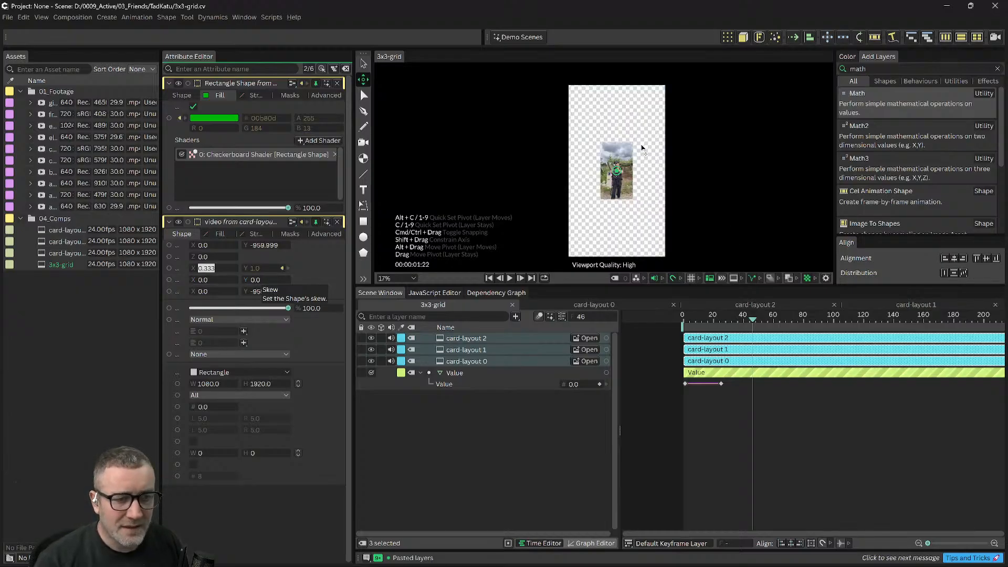
left_click(779, 440)
left_click(726, 363)
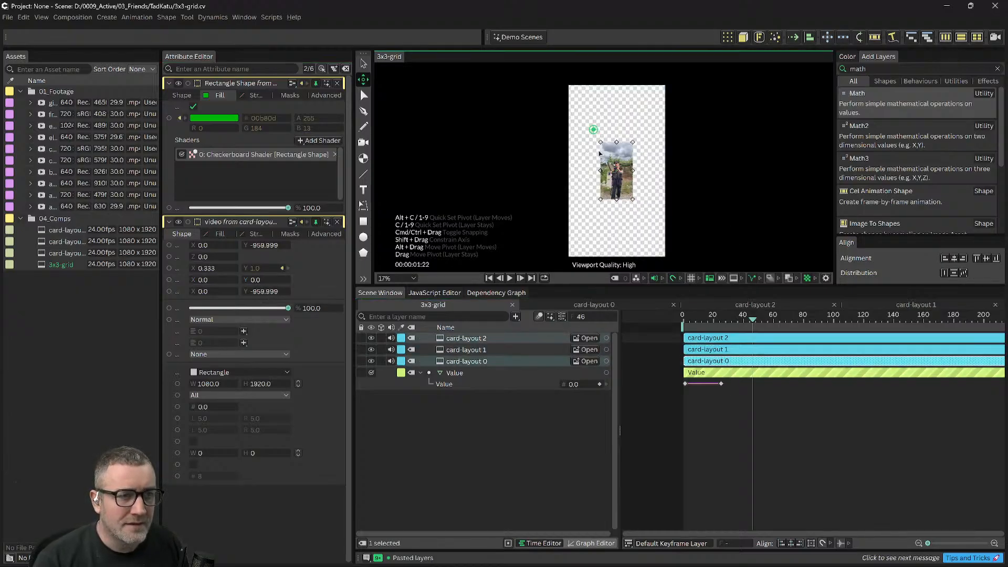
key("ctrl+z")
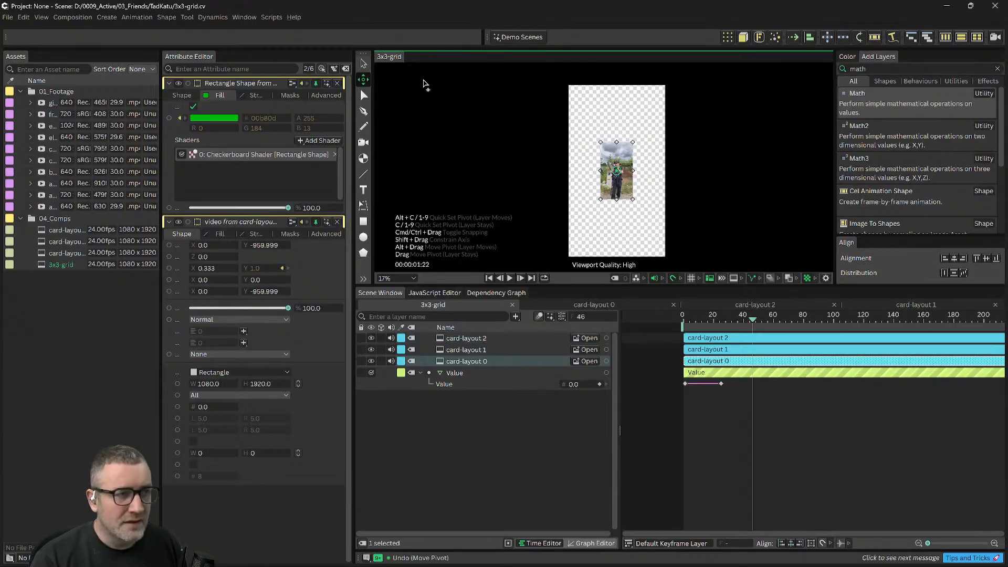
Step: Move the card-layout 2 layer by hand into the upper-left cell of the 3x3 grid
left_click(364, 64)
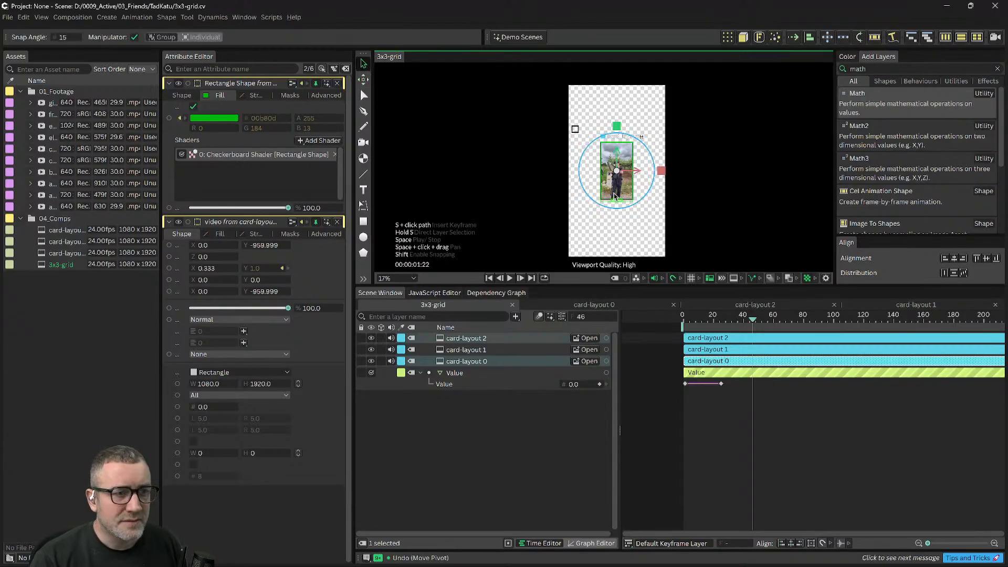
left_click_drag(614, 193, 584, 137)
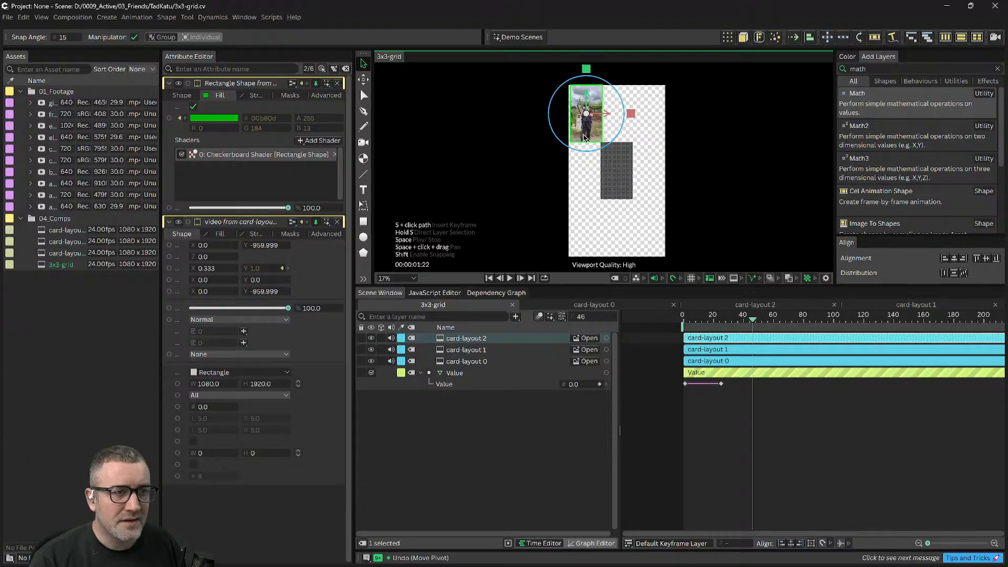
scroll(599, 117, "up", 2)
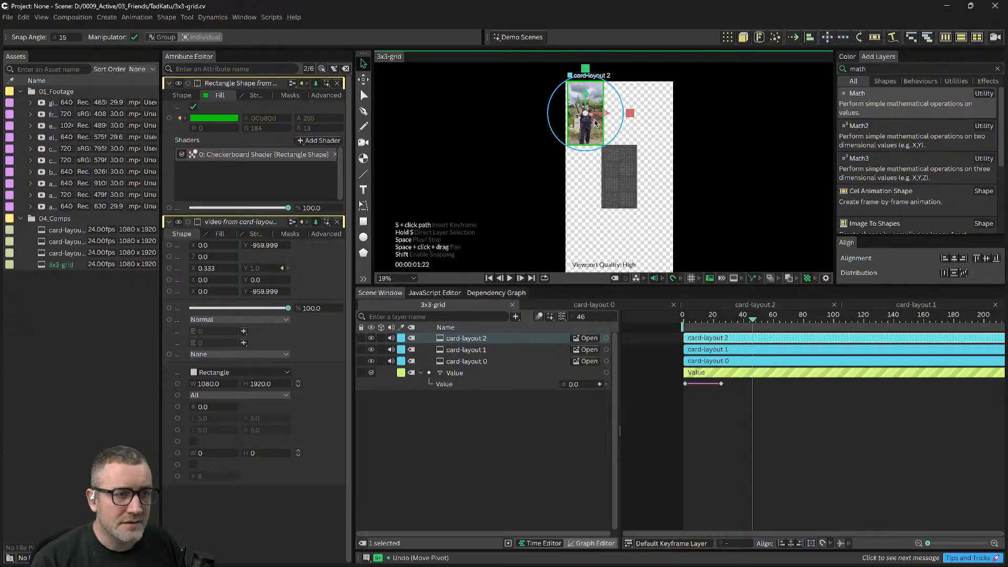
left_click_drag(607, 114, 583, 99)
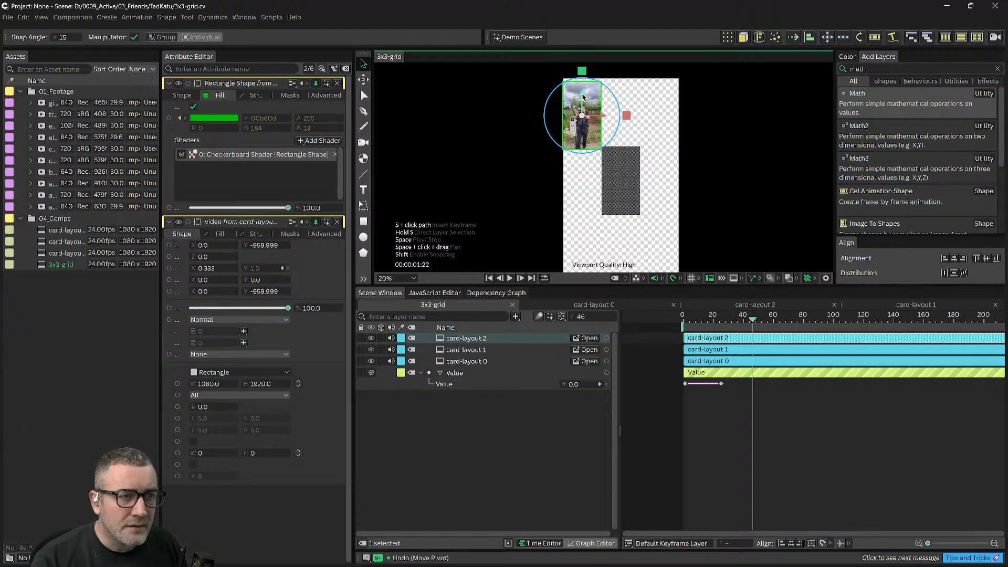
scroll(584, 97, "up", 4)
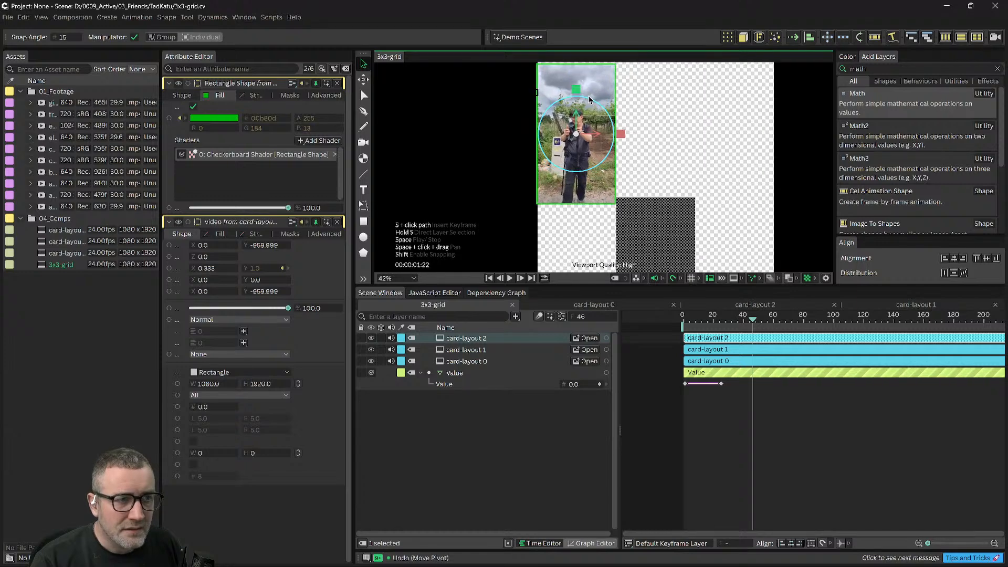
left_click_drag(644, 107, 644, 165)
left_click_drag(577, 169, 577, 160)
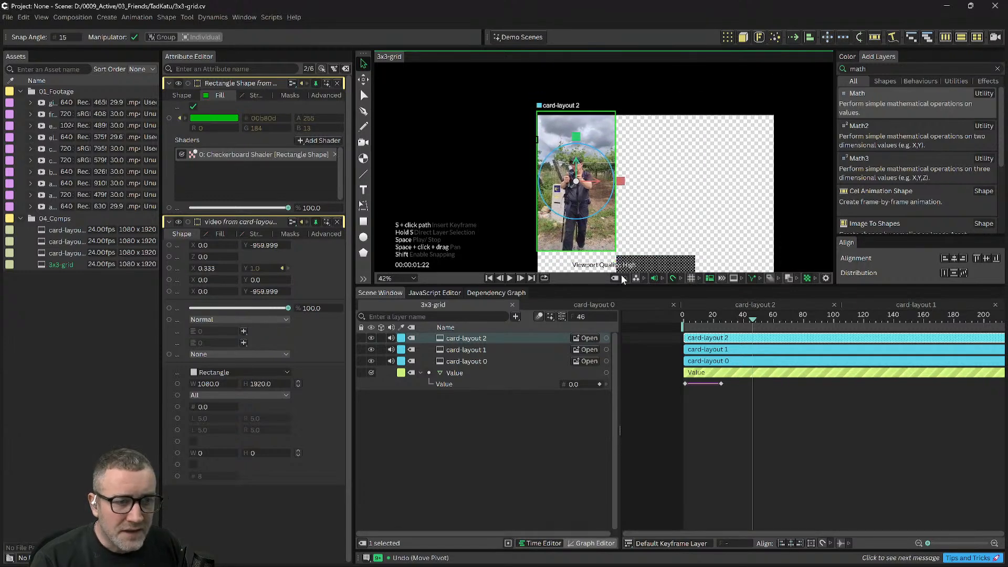
scroll(817, 252, "down", 1)
left_click_drag(808, 240, 794, 155)
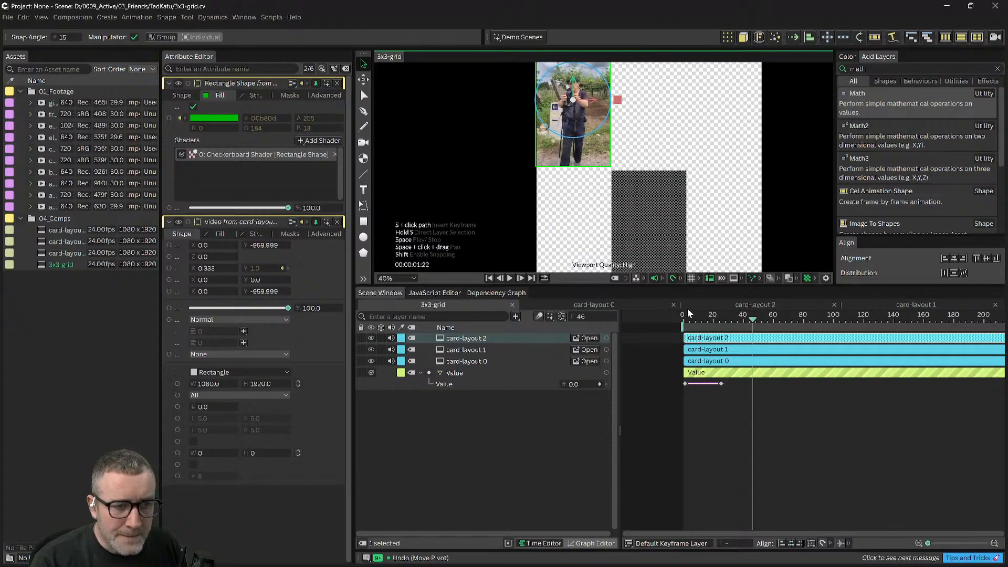
Step: Turn off Grid, Point and Pixel snapping for the viewport, leaving Composition snapping enabled
left_click(678, 278)
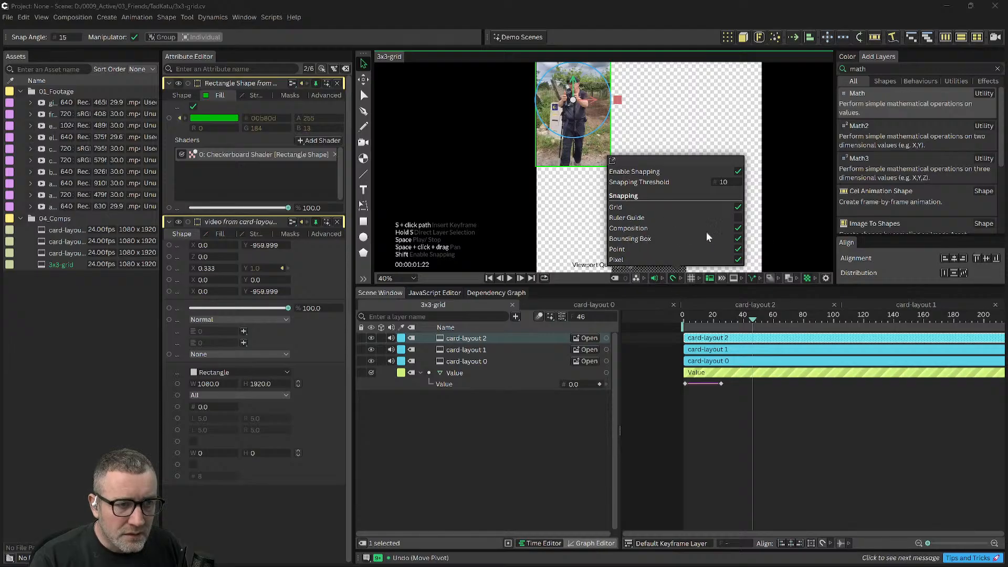
left_click(739, 207)
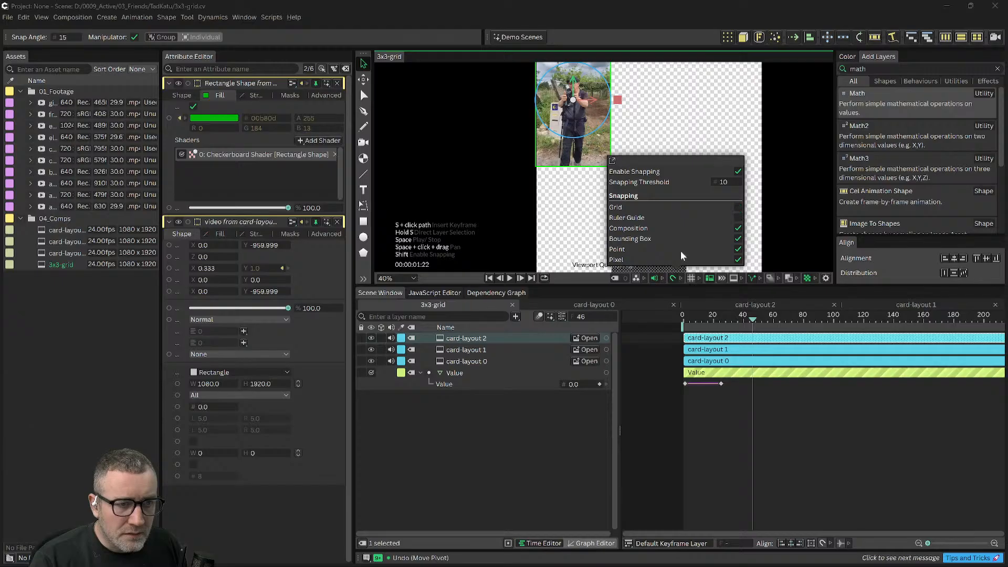
left_click(739, 249)
left_click(728, 446)
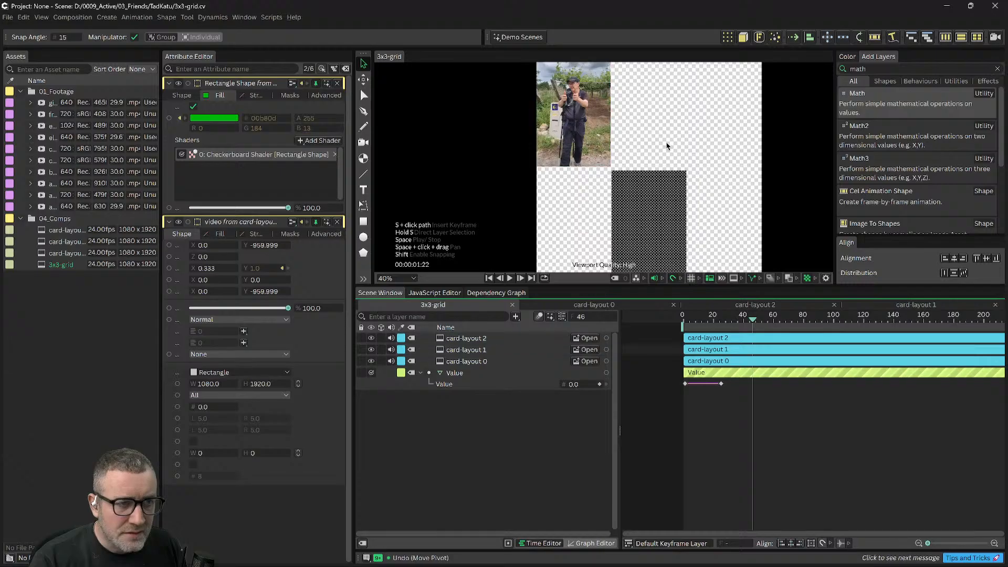
left_click_drag(666, 146, 671, 213)
left_click_drag(590, 179, 583, 180)
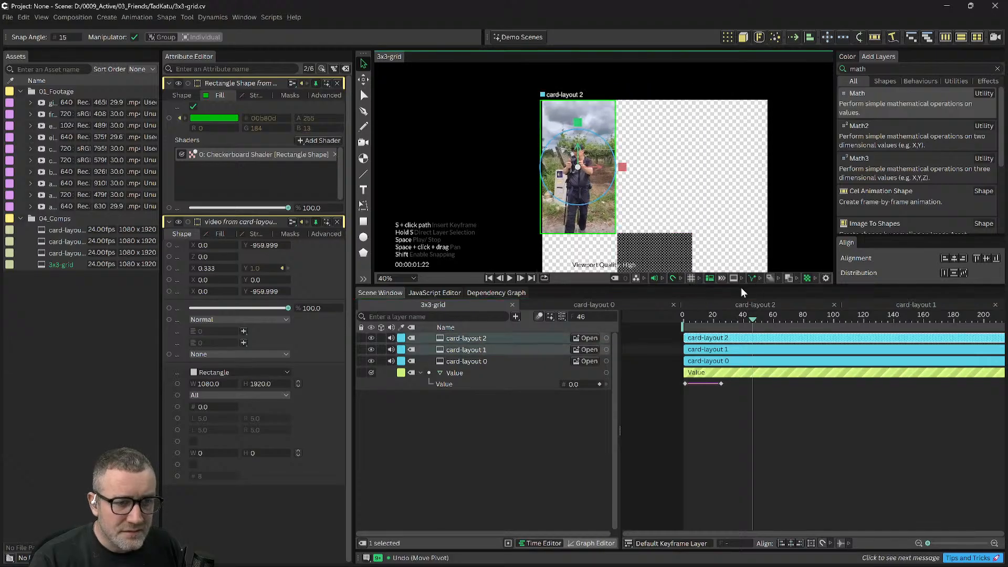
left_click(682, 278)
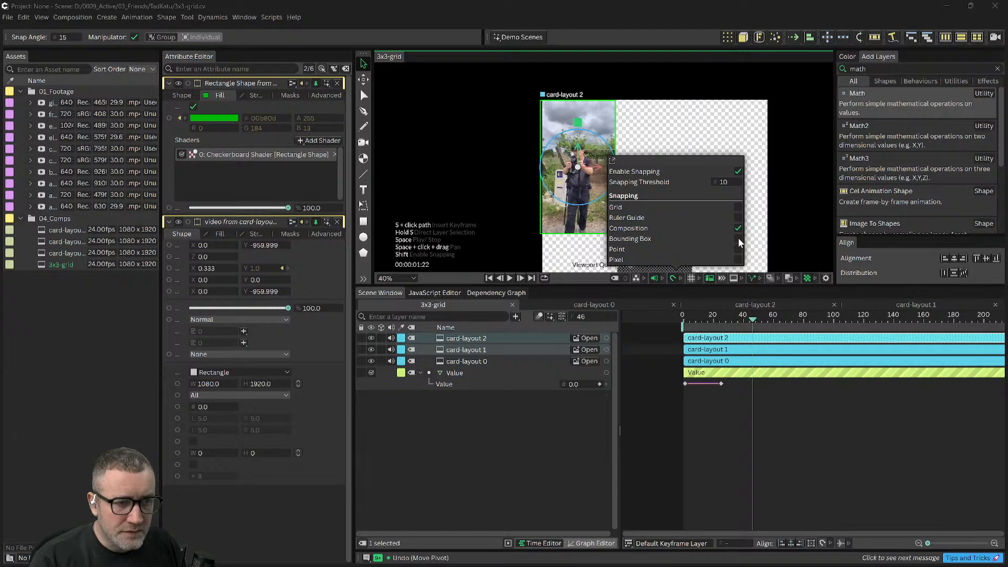
left_click(779, 205)
Step: Try to align card-layout 2 by hand exactly with the composition's upper-left corner
left_click_drag(593, 170, 594, 168)
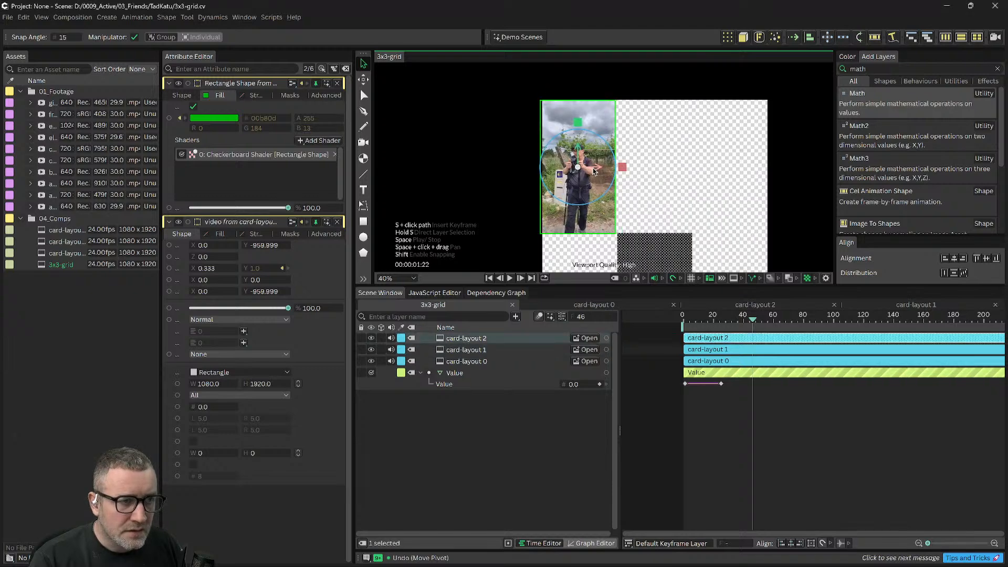
scroll(593, 170, "up", 4)
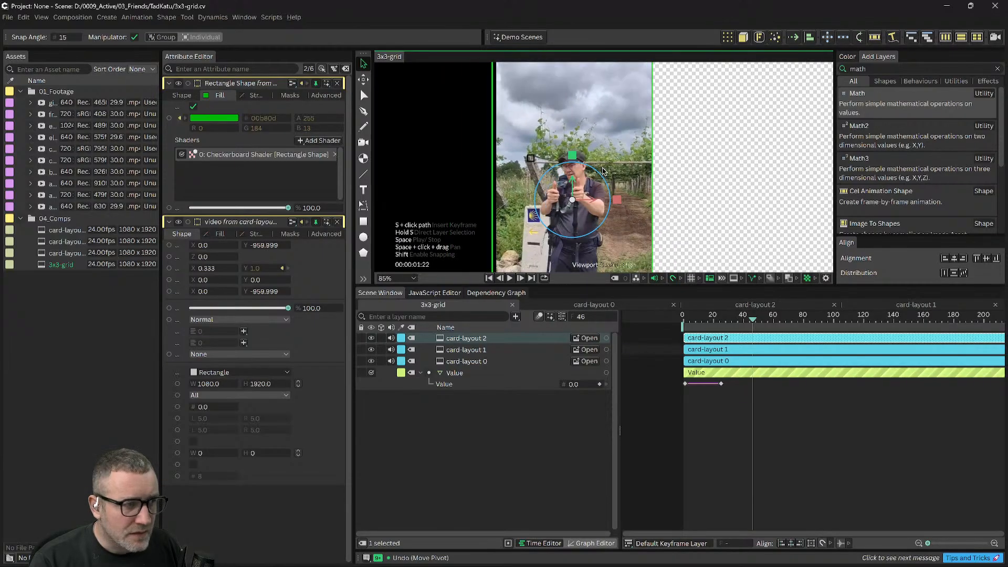
left_click_drag(602, 171, 624, 187)
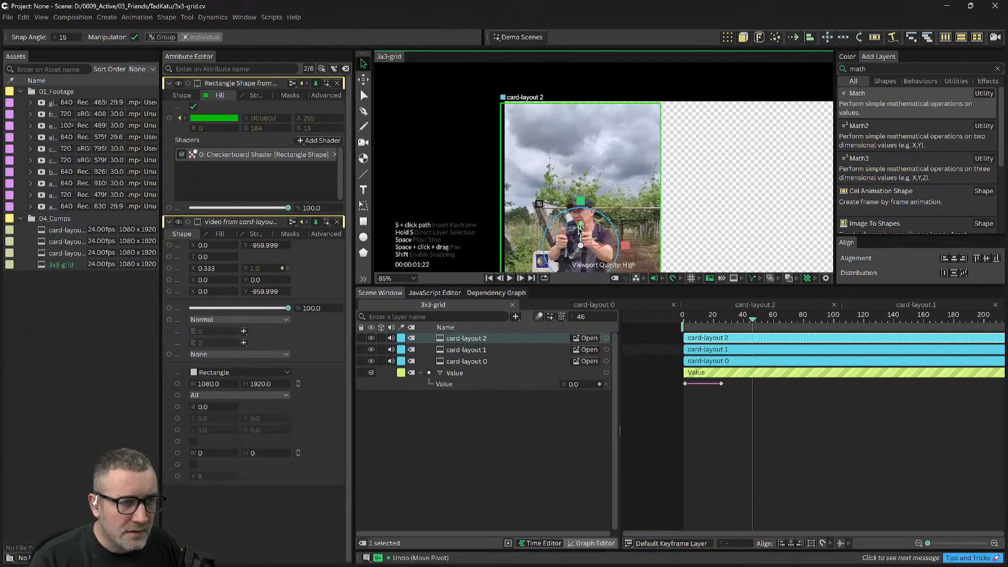
left_click_drag(580, 230, 607, 243)
scroll(656, 222, "down", 2)
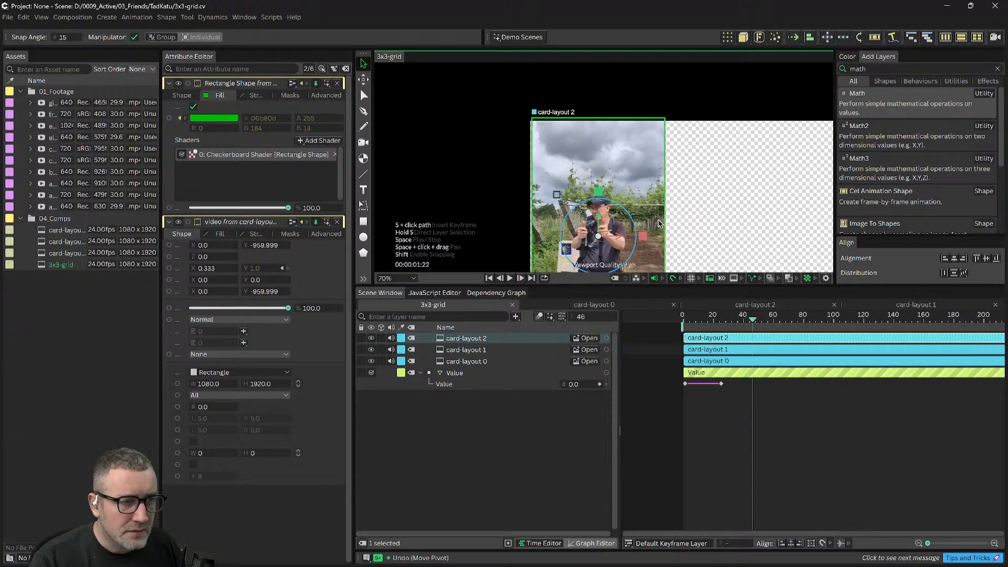
left_click_drag(687, 226, 642, 201)
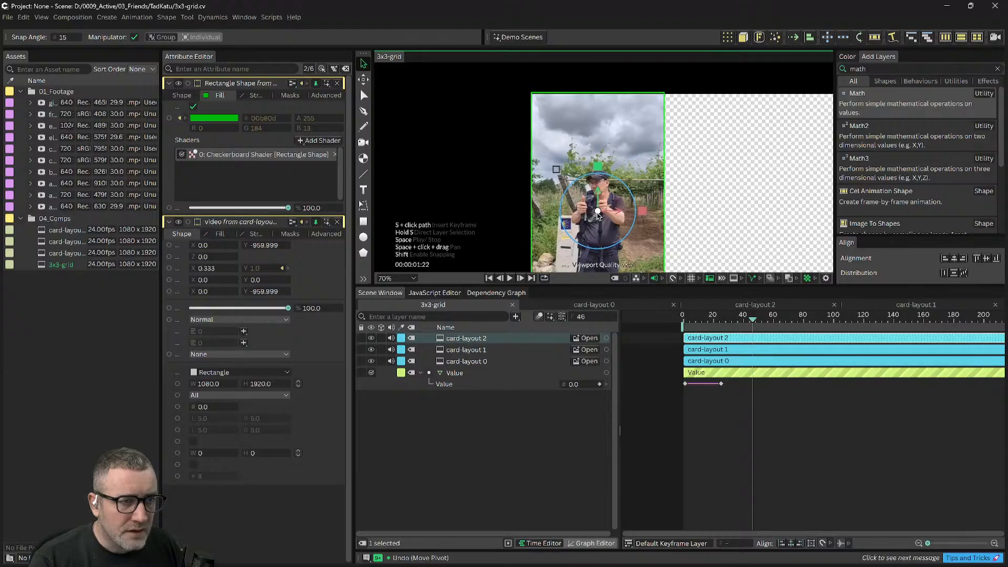
scroll(677, 223, "down", 1)
left_click_drag(692, 233, 675, 154)
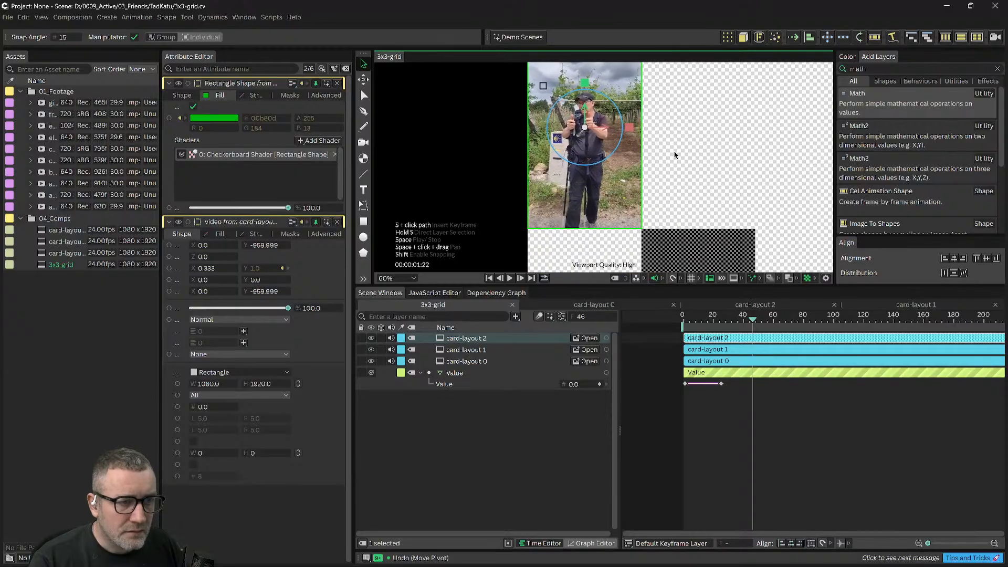
left_click_drag(731, 210, 722, 247)
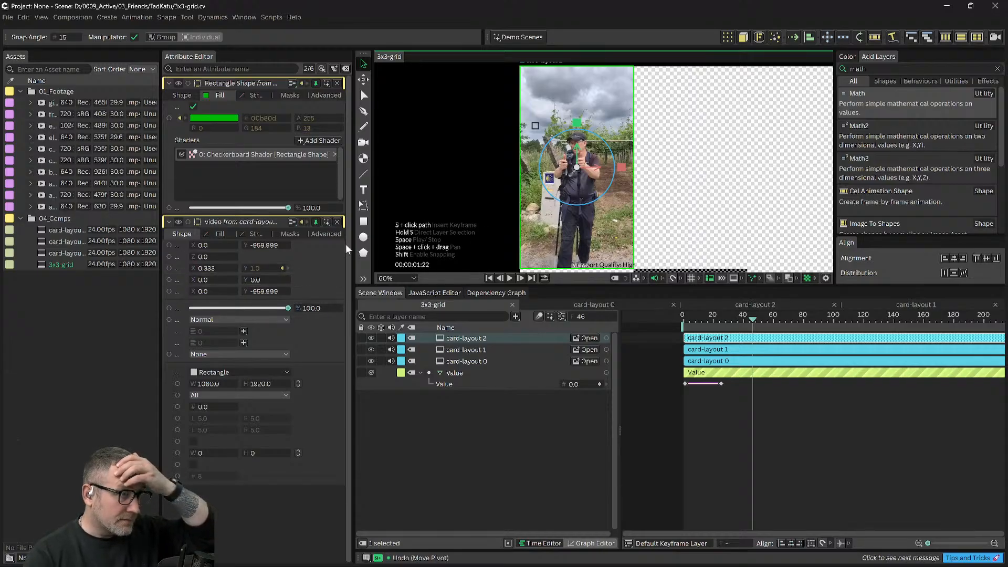
Step: Set the position of card-layout 2 to X -360 and Y 640
left_click(572, 427)
left_click(726, 339)
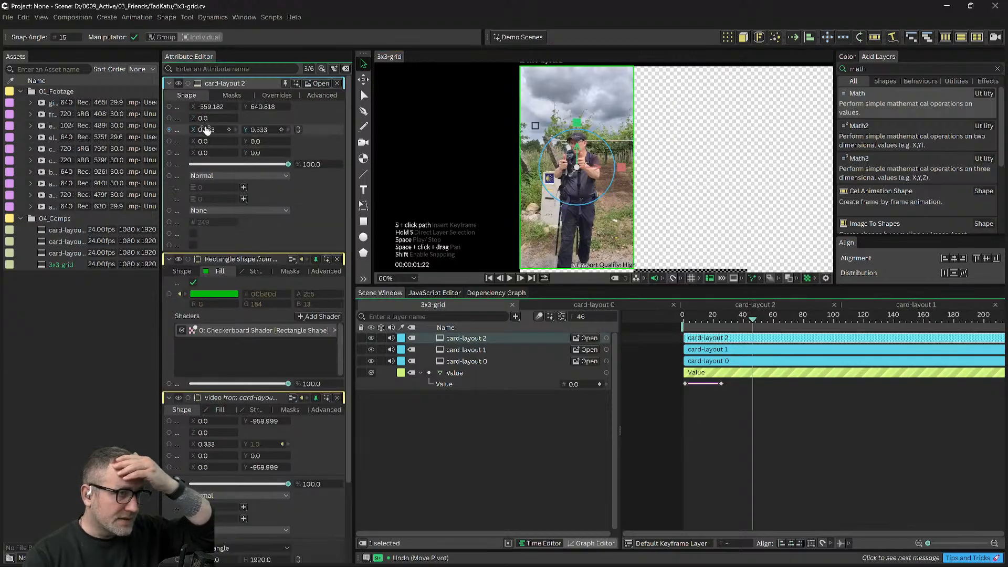
left_click(210, 106)
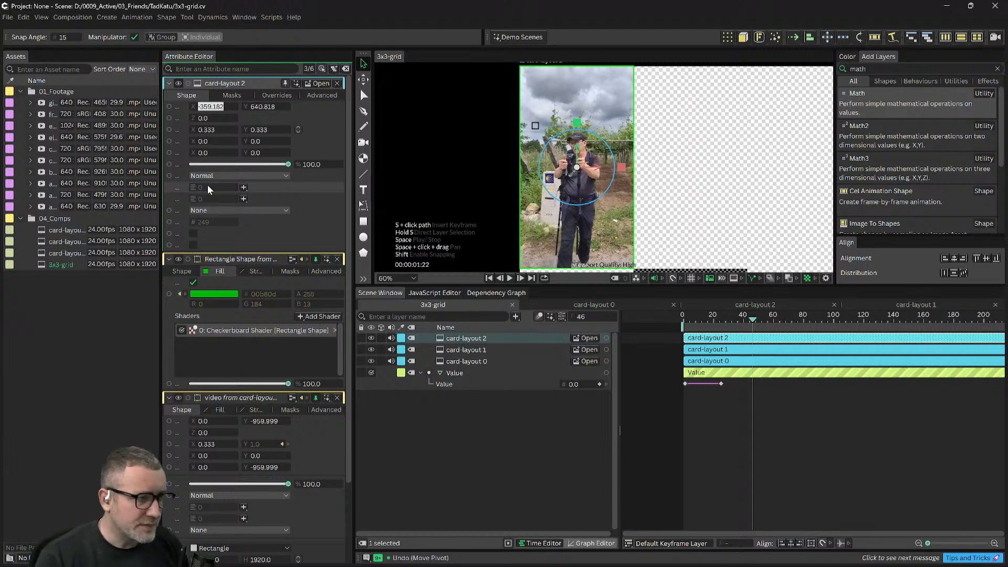
type("-360")
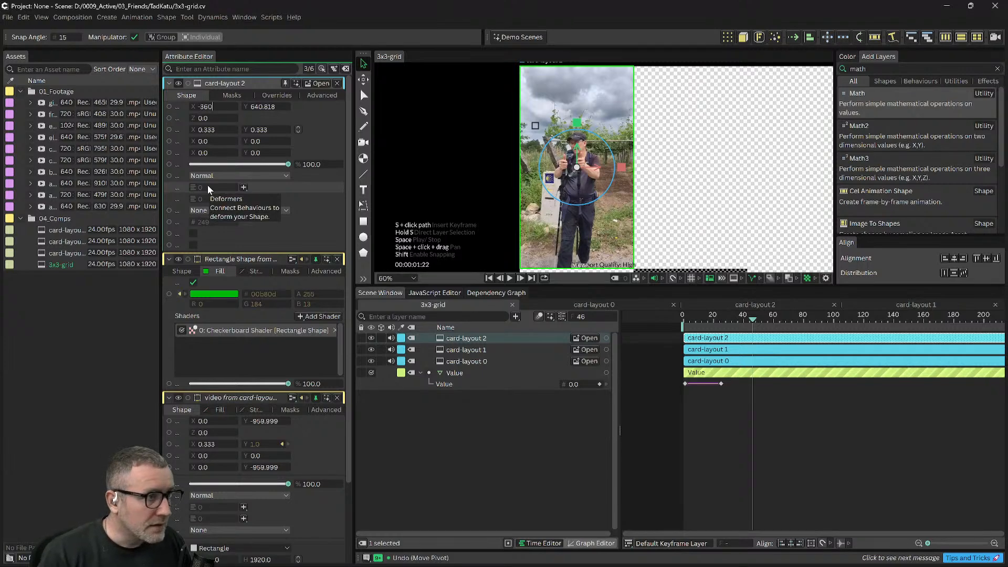
key("Tab")
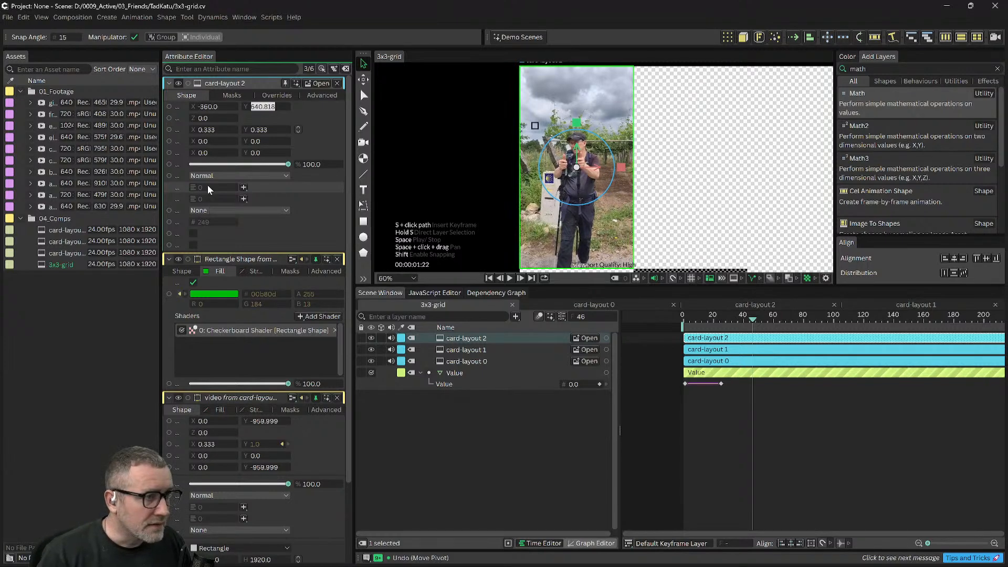
type("640")
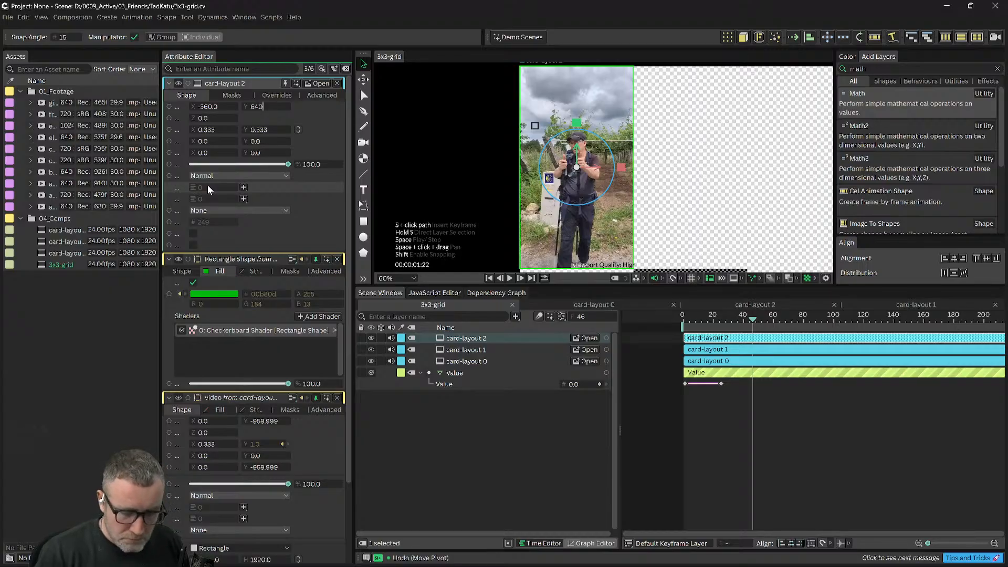
key("Return")
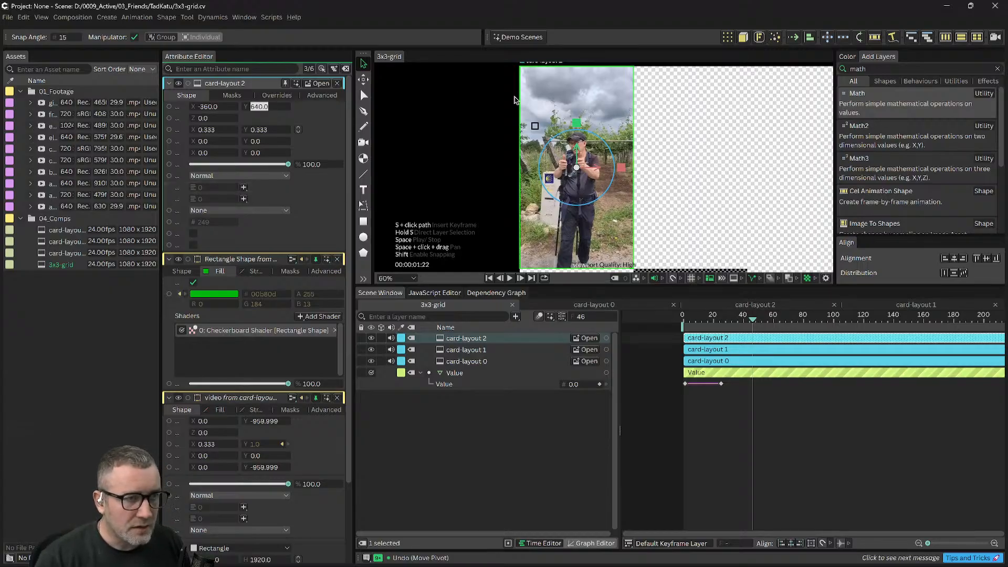
Step: Set the Y position of card-layout 1 to 640, placing it in the middle cell of the upper row
scroll(673, 142, "down", 1)
left_click_drag(692, 161, 633, 146)
left_click(708, 412)
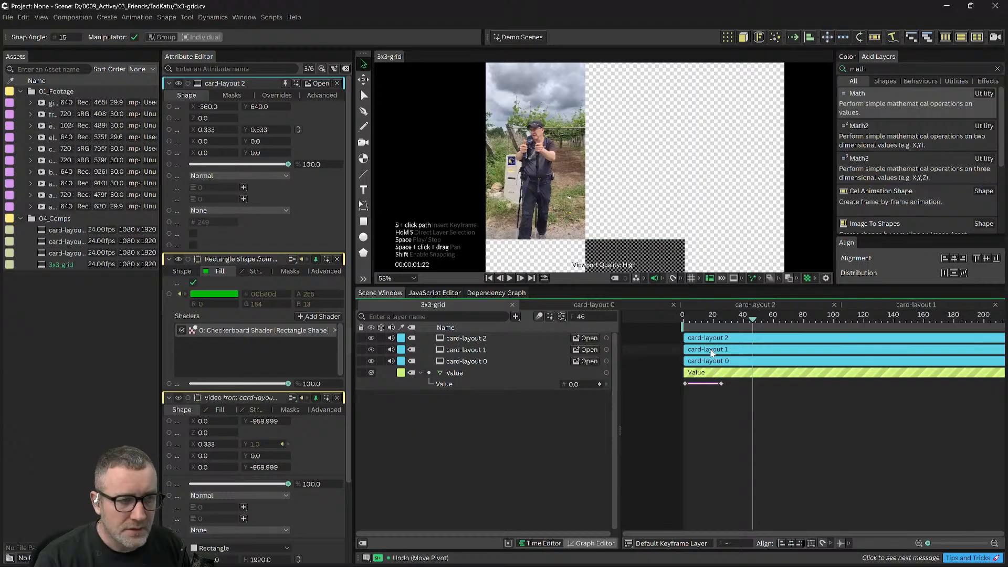
left_click(714, 349)
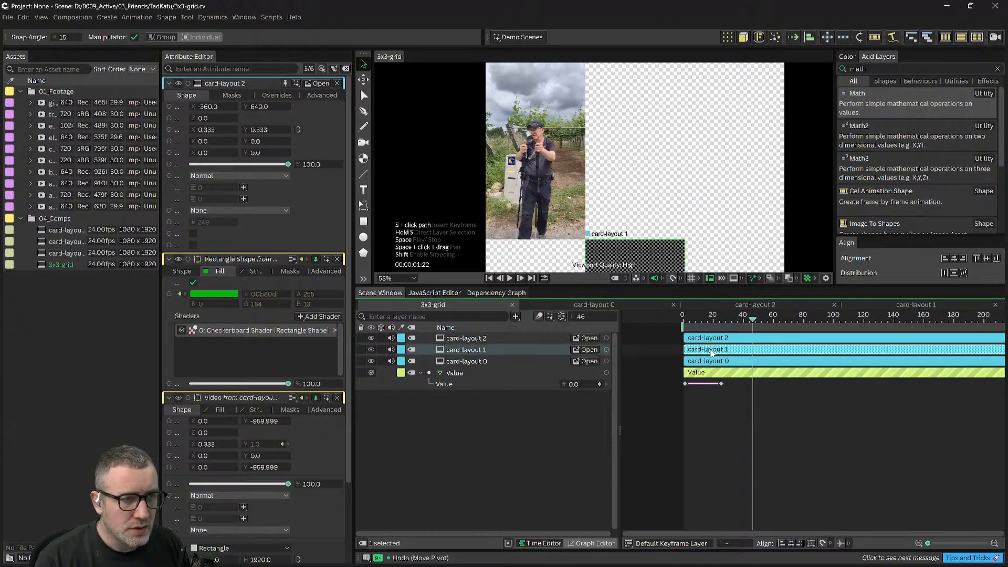
left_click(258, 107)
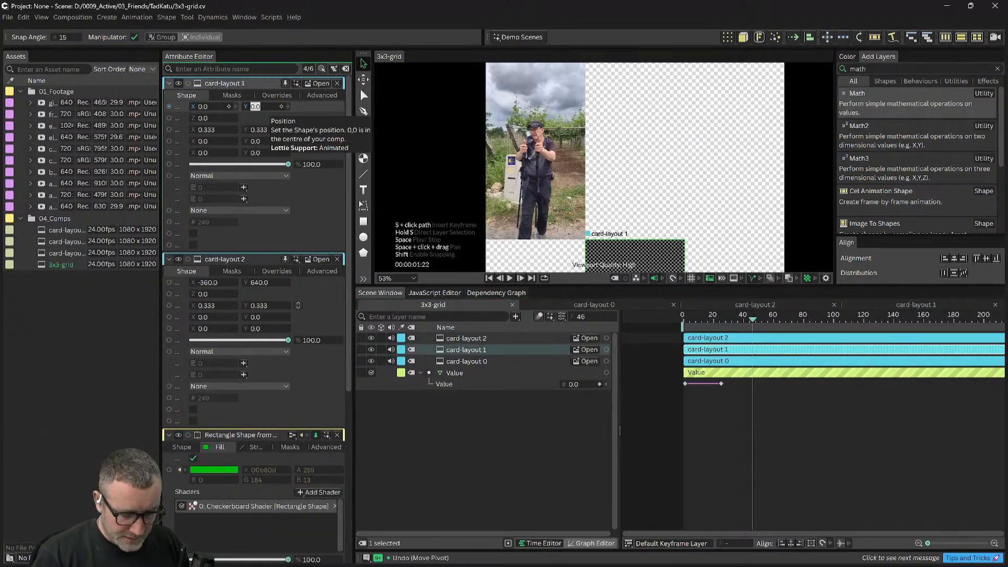
type("64")
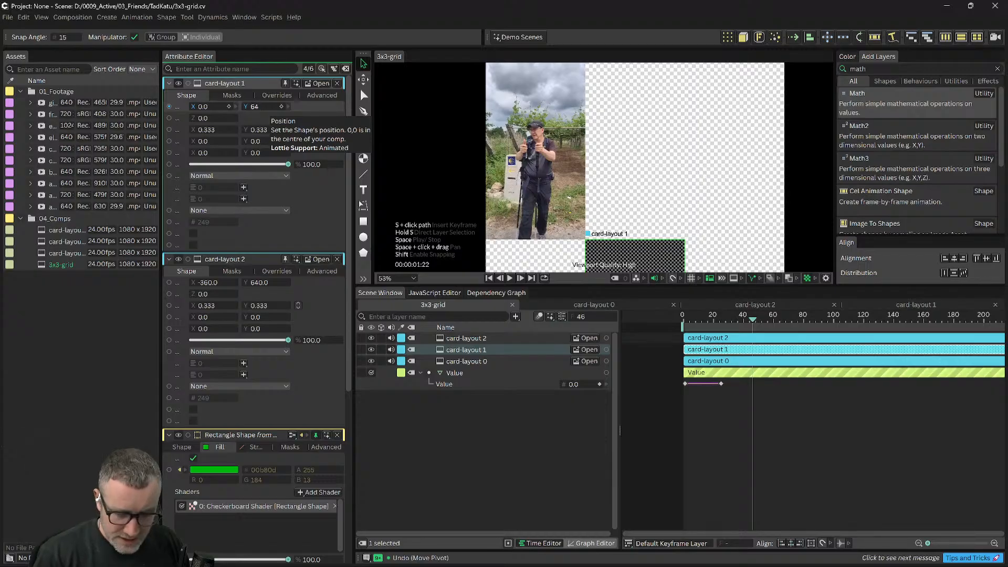
type("0")
key("Return")
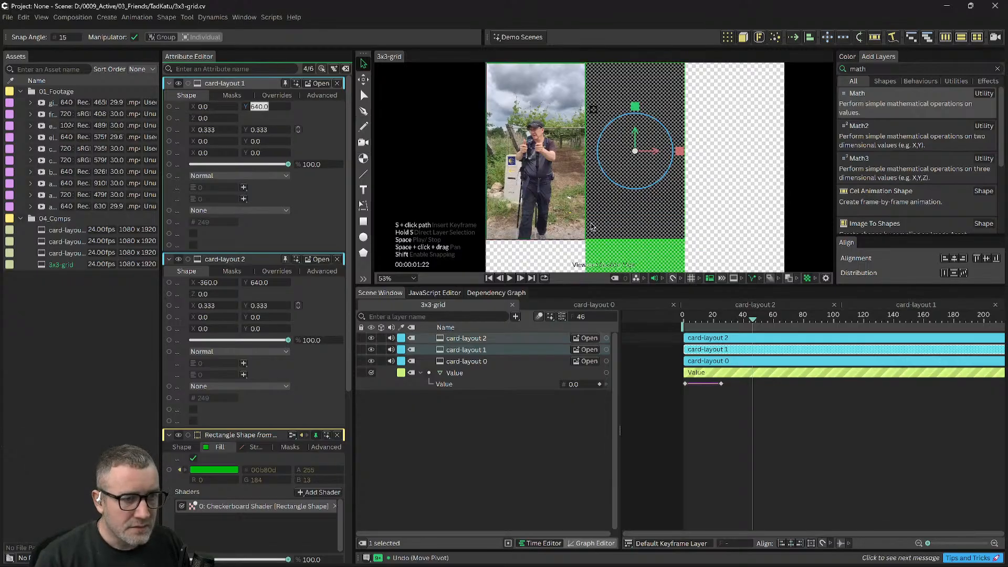
Step: Set the position of card-layout 0 to X 360 and Y 640, placing it in the upper row's right cell
left_click(624, 266)
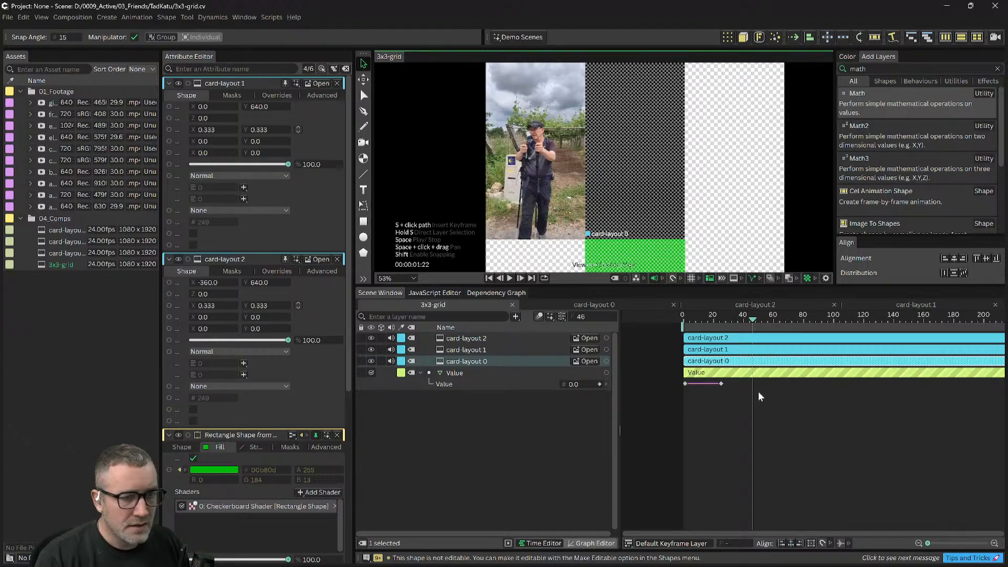
left_click(745, 339)
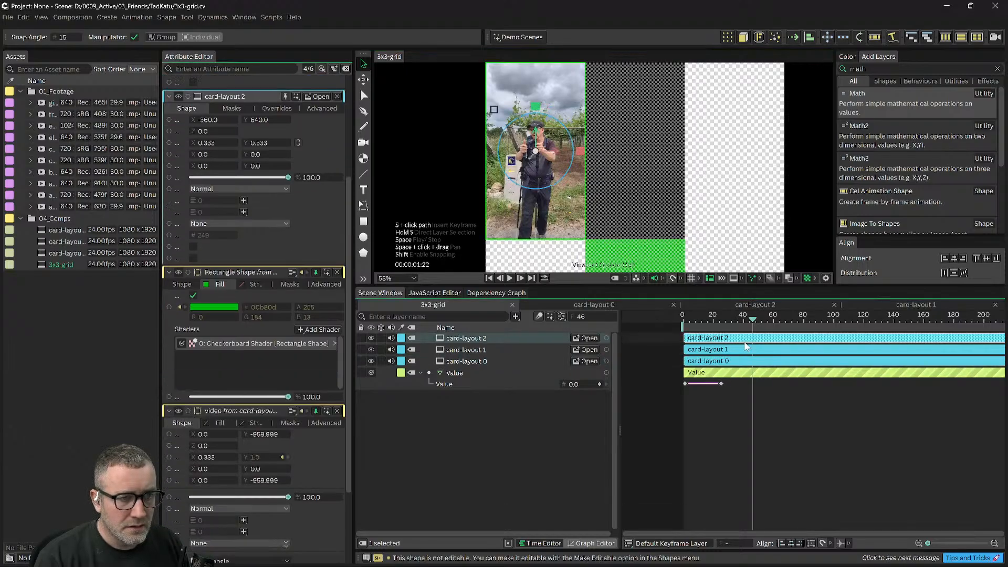
left_click(635, 264)
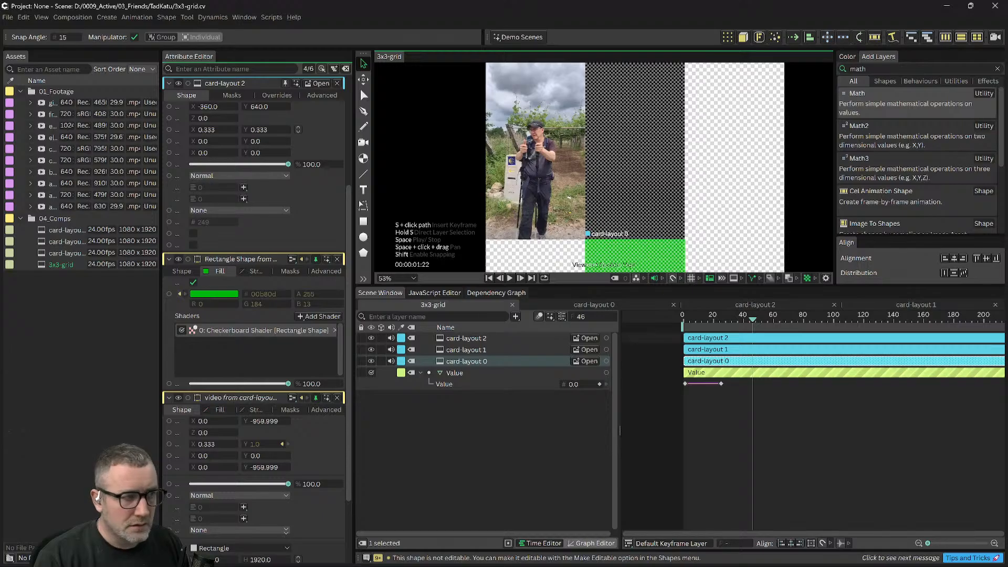
double_click(749, 362)
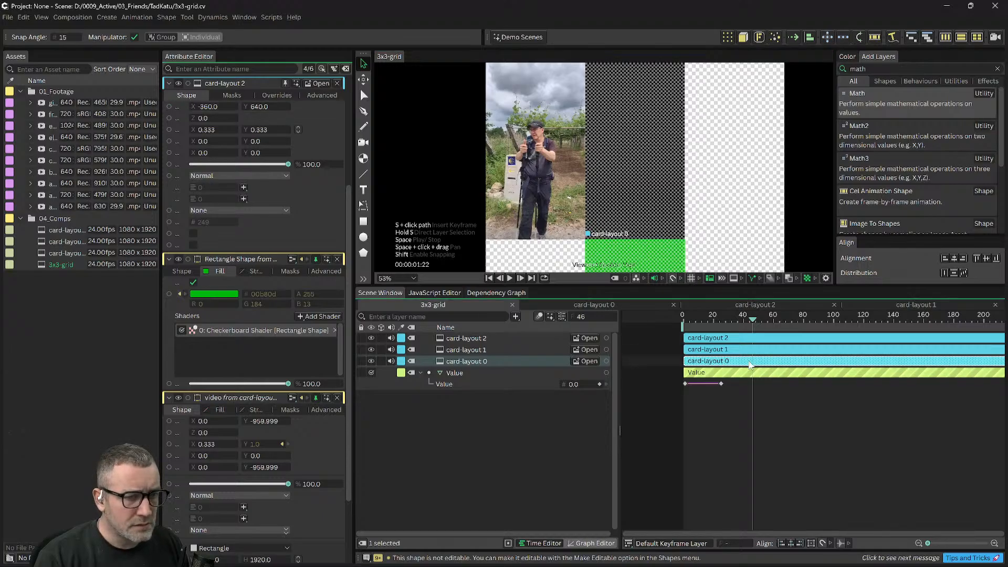
left_click(256, 107)
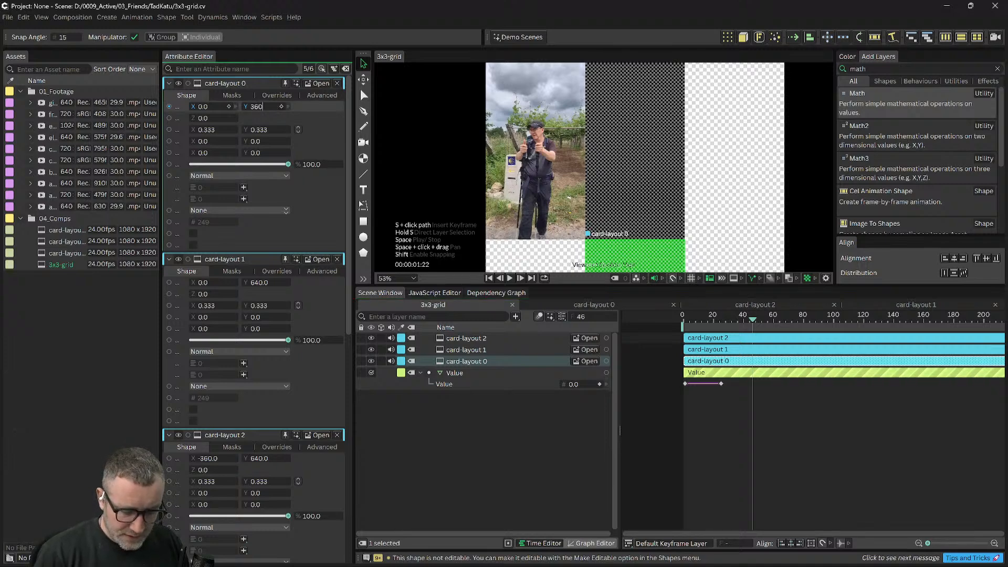
type("360")
key("Tab")
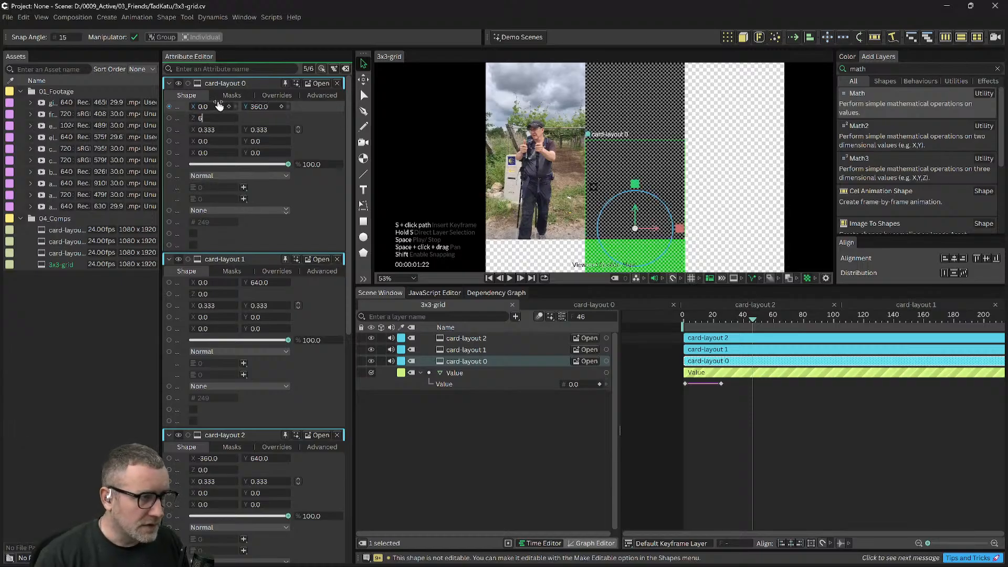
key("Tab")
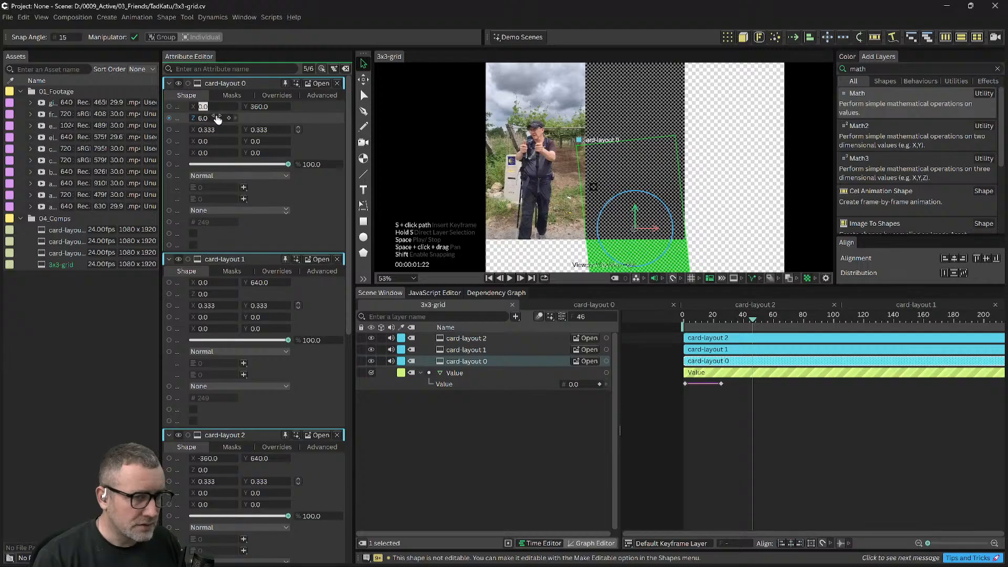
key("ctrl+z")
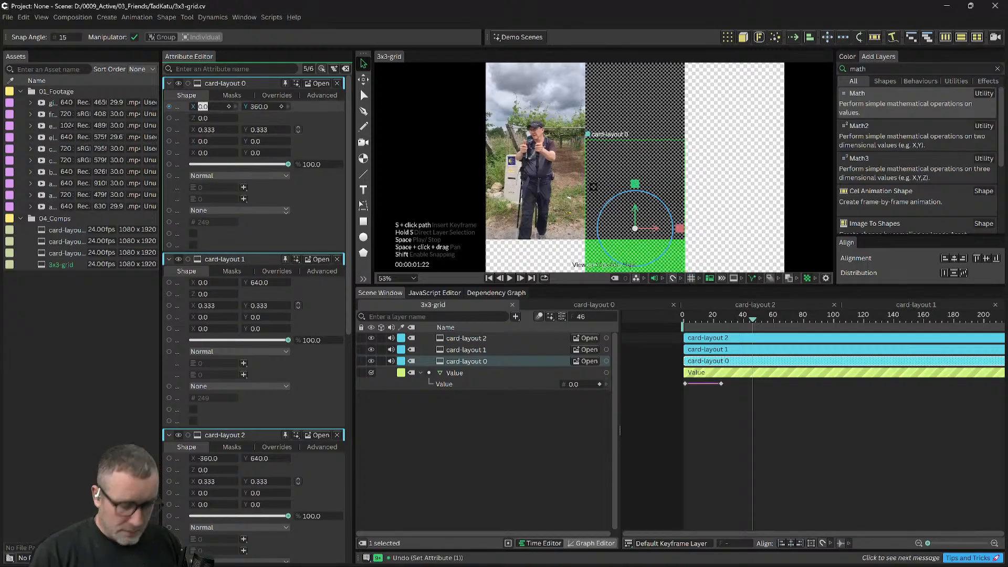
type("360")
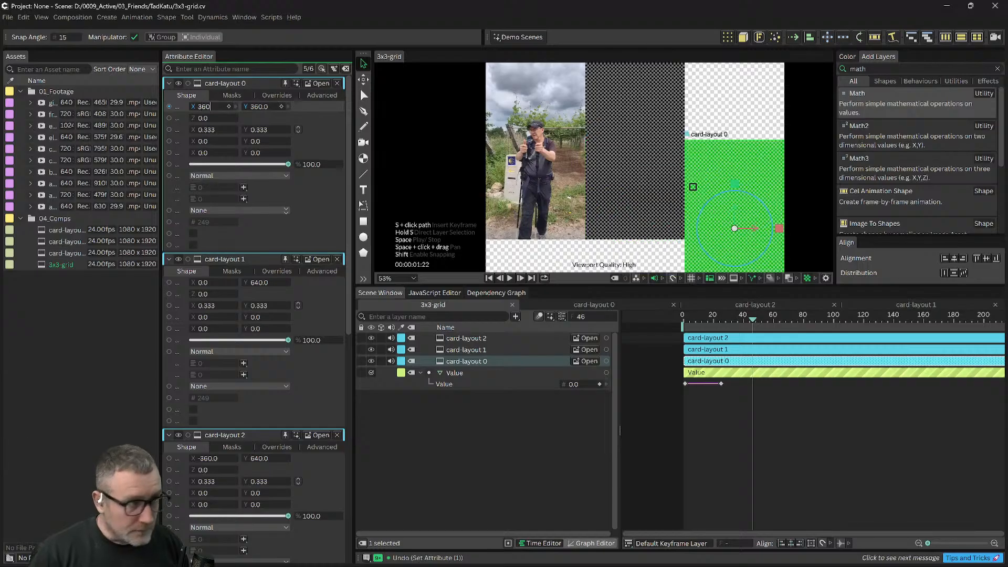
key("Tab")
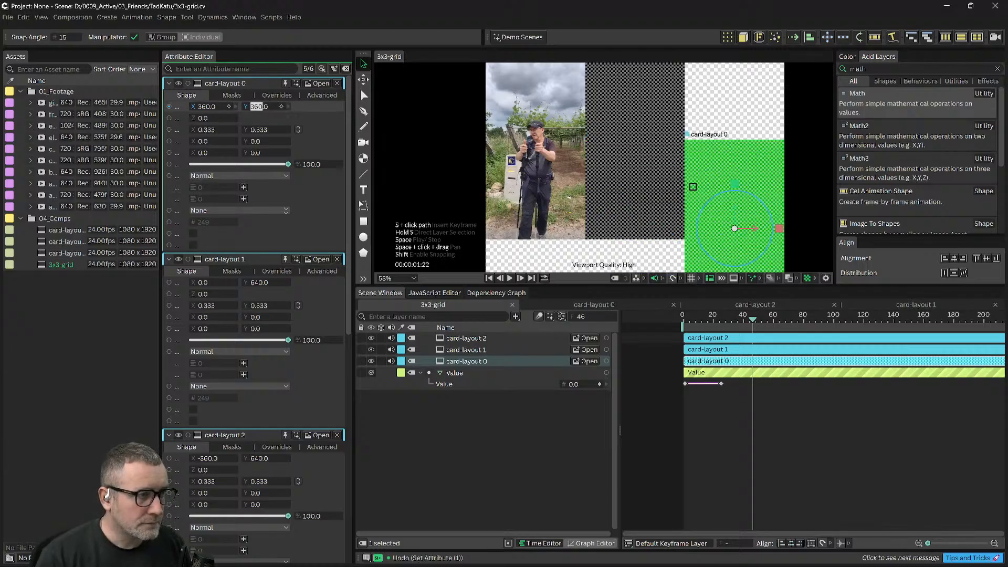
type("6")
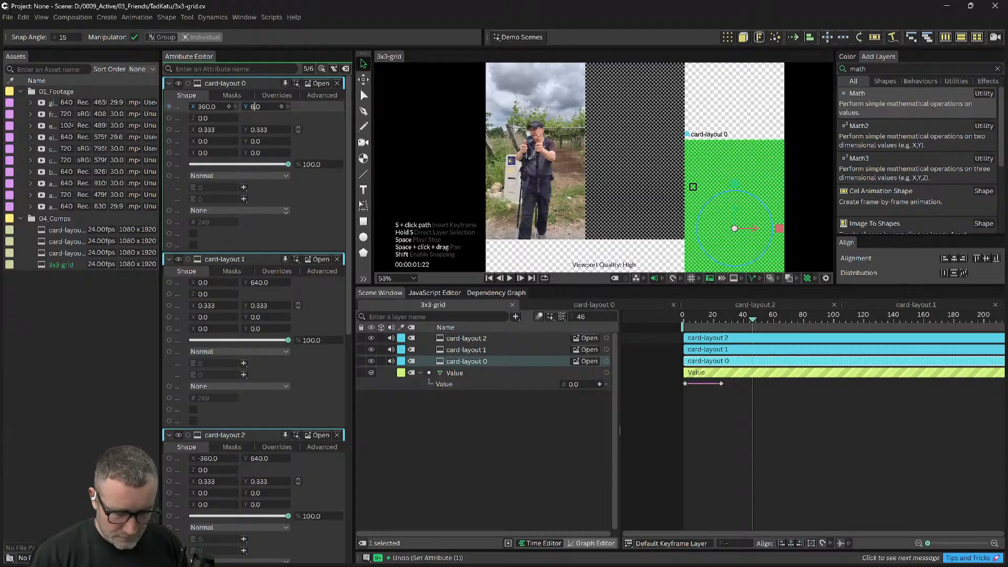
type("40")
key("Return")
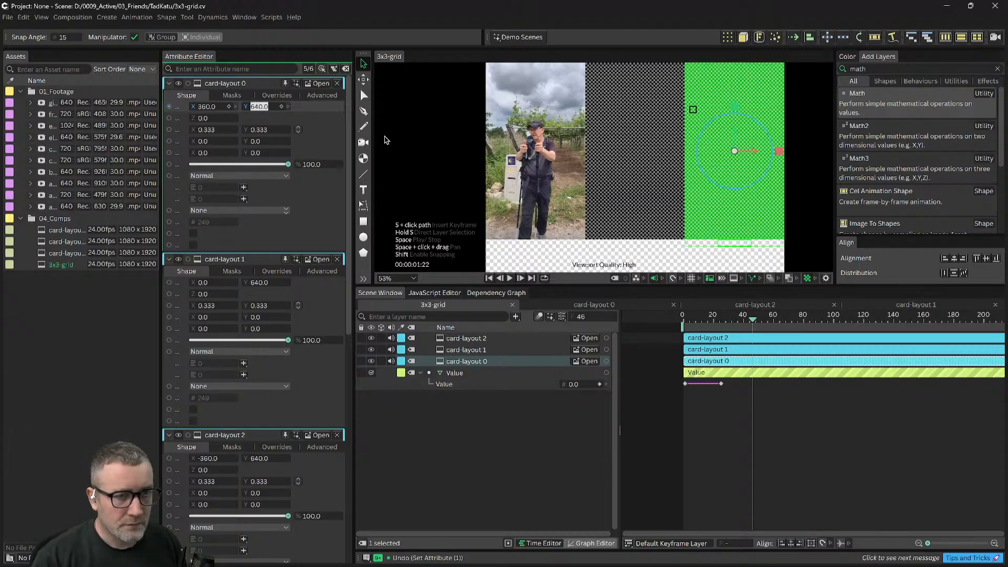
Step: Open the card-layout 0 composition at frame 33 and expand its video layer down to the footage
mouse_move(742, 322)
left_mouse_down()
mouse_move(686, 330)
mouse_move(790, 332)
mouse_move(718, 335)
mouse_move(734, 337)
left_mouse_up()
left_click(759, 382)
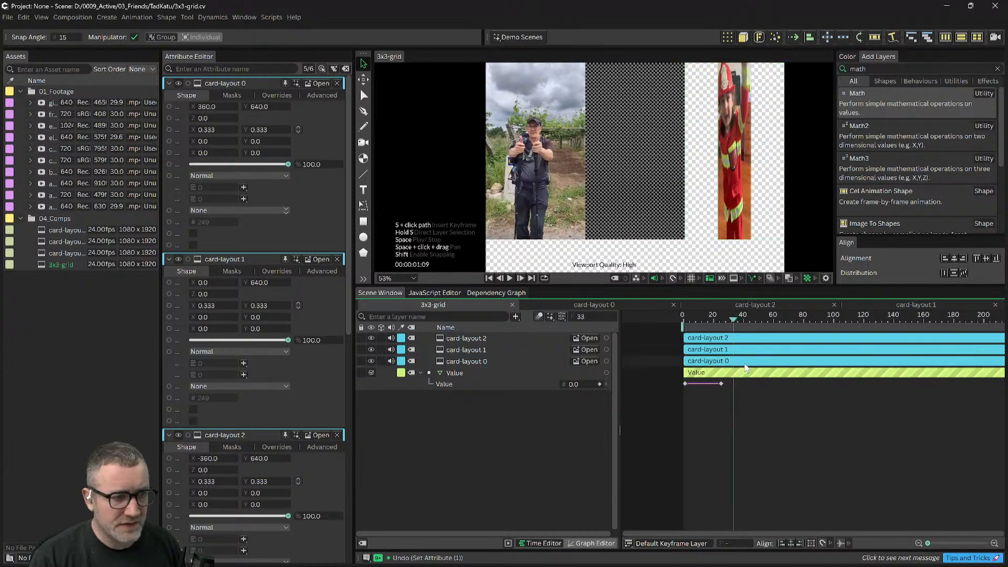
left_click(587, 361)
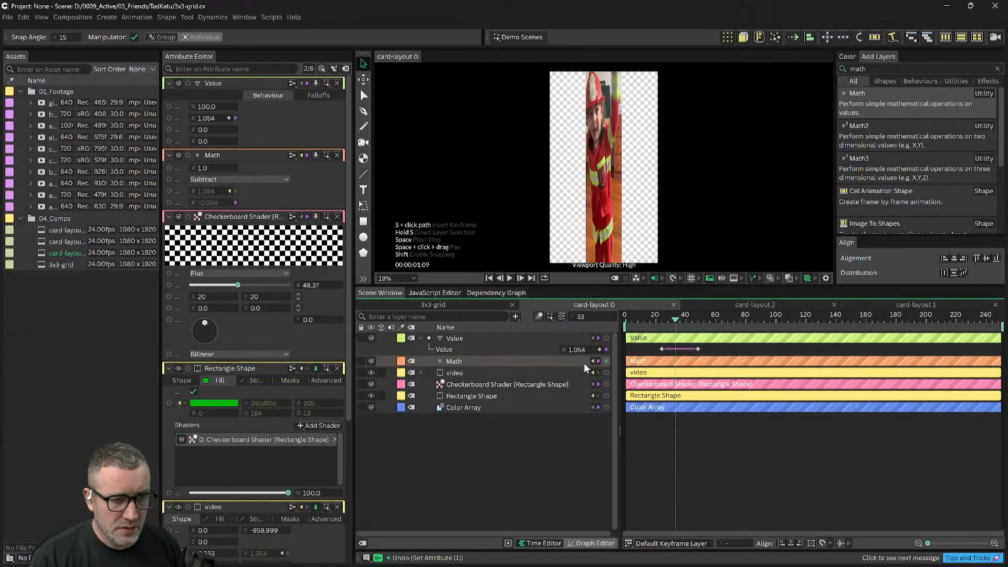
left_click(461, 397)
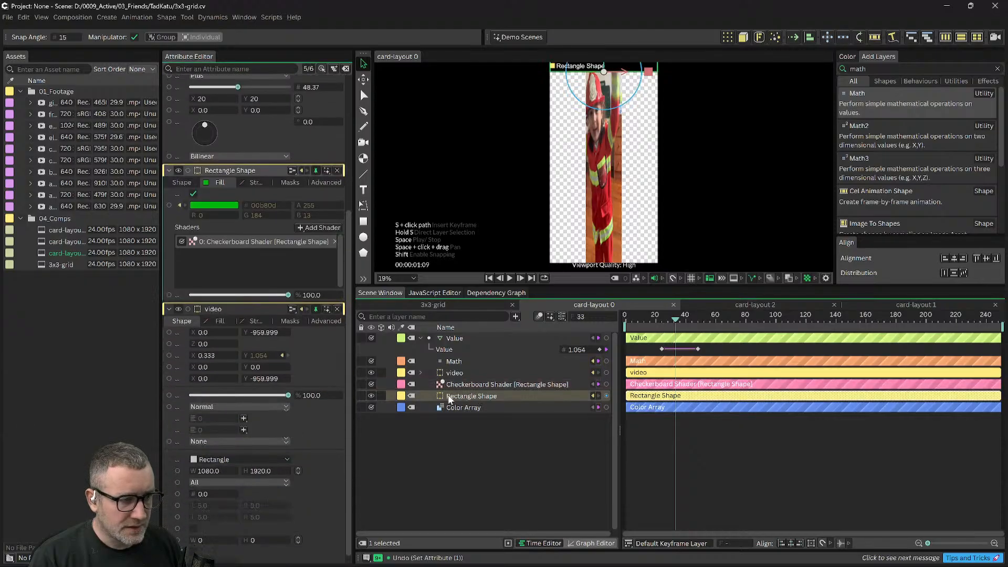
left_click(400, 373)
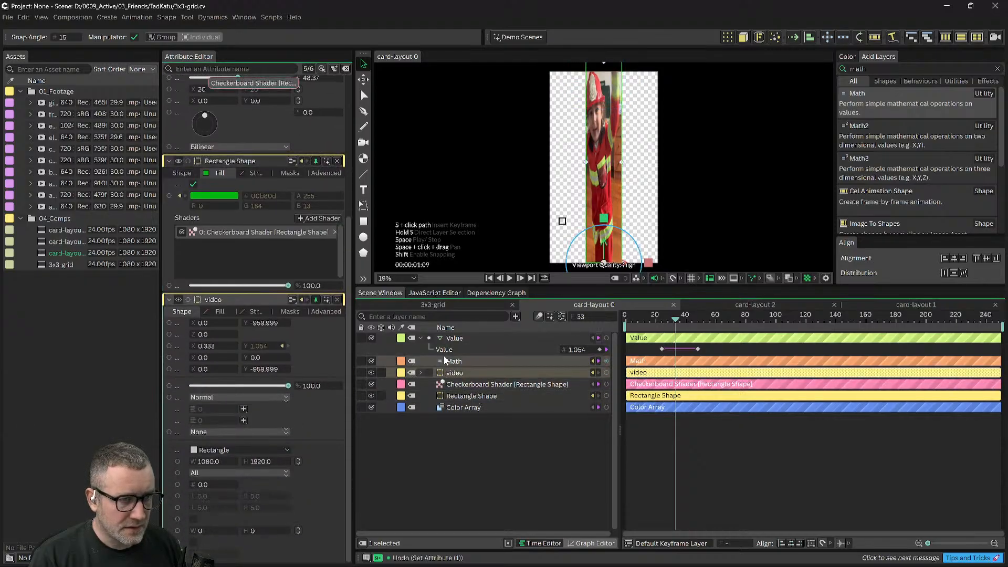
scroll(704, 225, "down", 1)
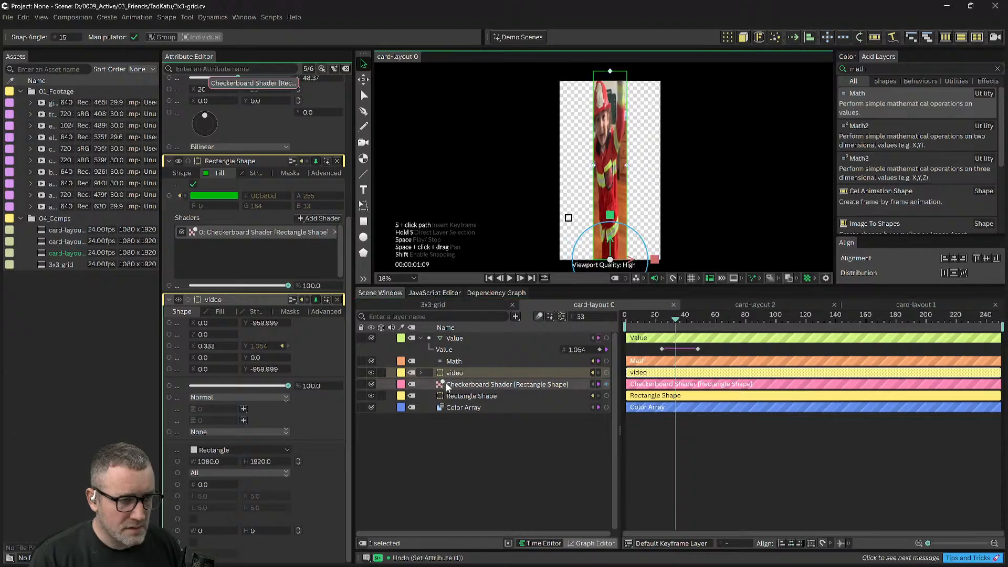
left_click(421, 372)
left_click(476, 386)
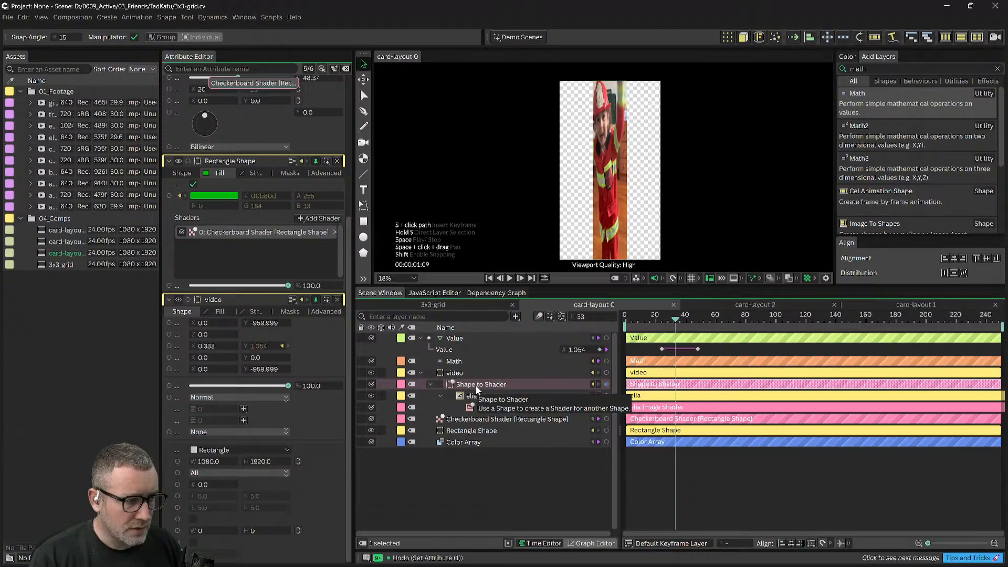
Step: Set the video shape's X scale to 1 in card-layout 0 and scrub back to frame 5 to check it
left_click(234, 346)
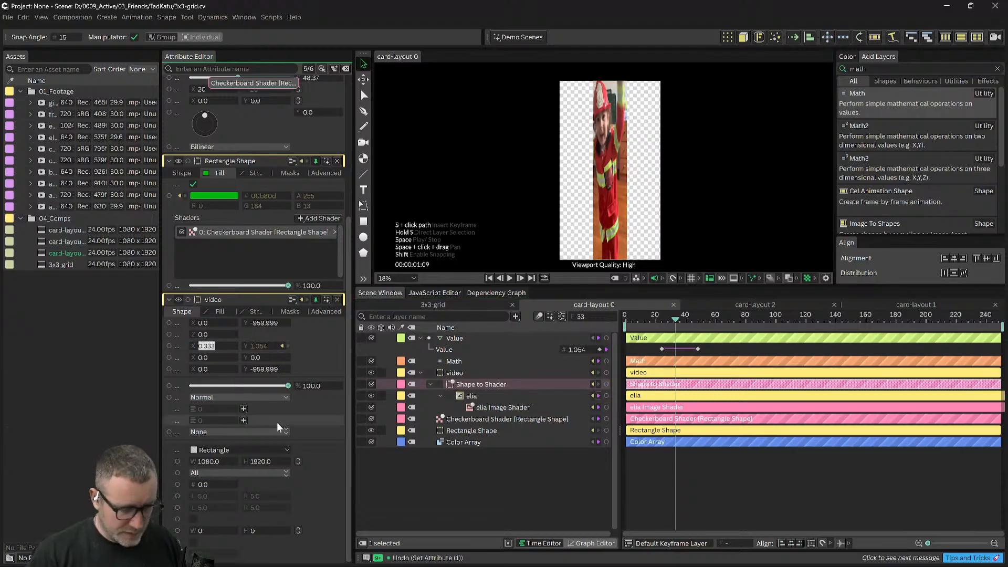
type("1")
key("Return")
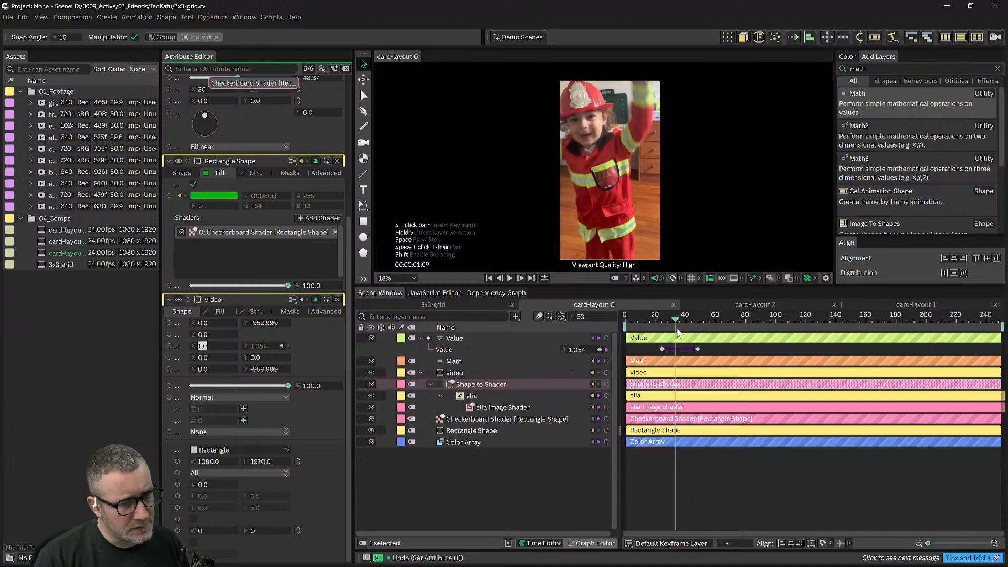
left_click_drag(681, 327, 636, 341)
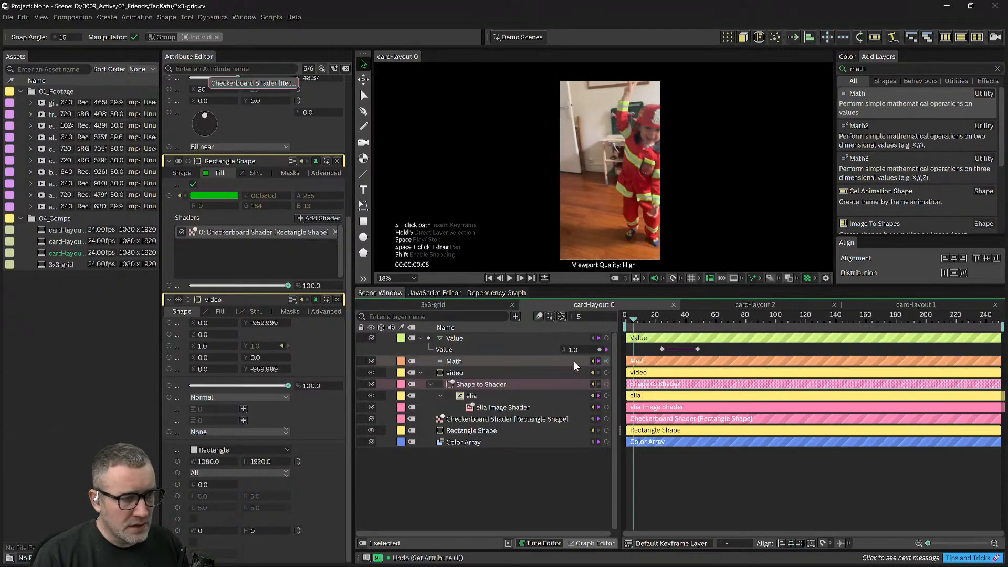
Step: Return to the 3x3-grid composition and play it back to check the three cards in the upper row
left_click(455, 305)
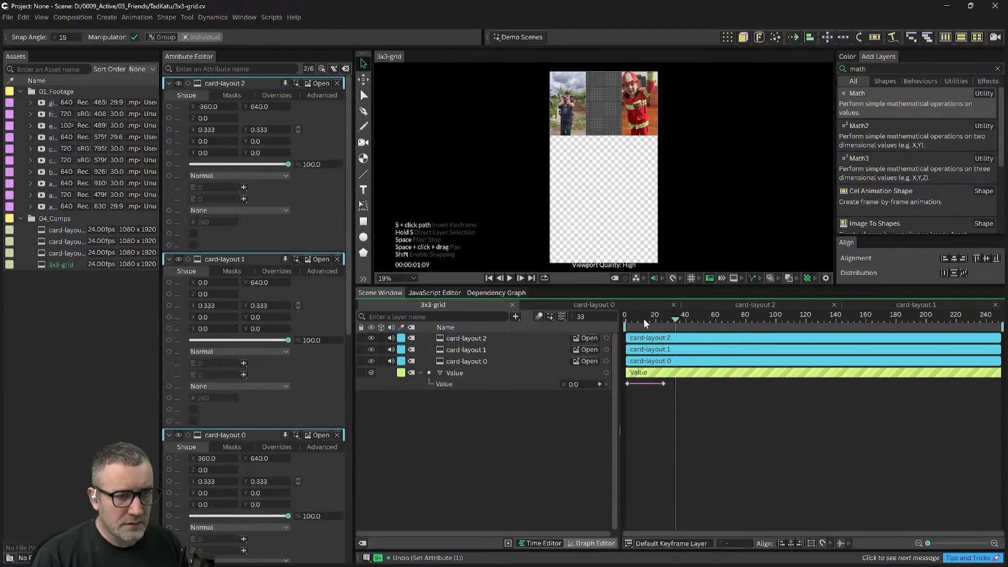
key("space")
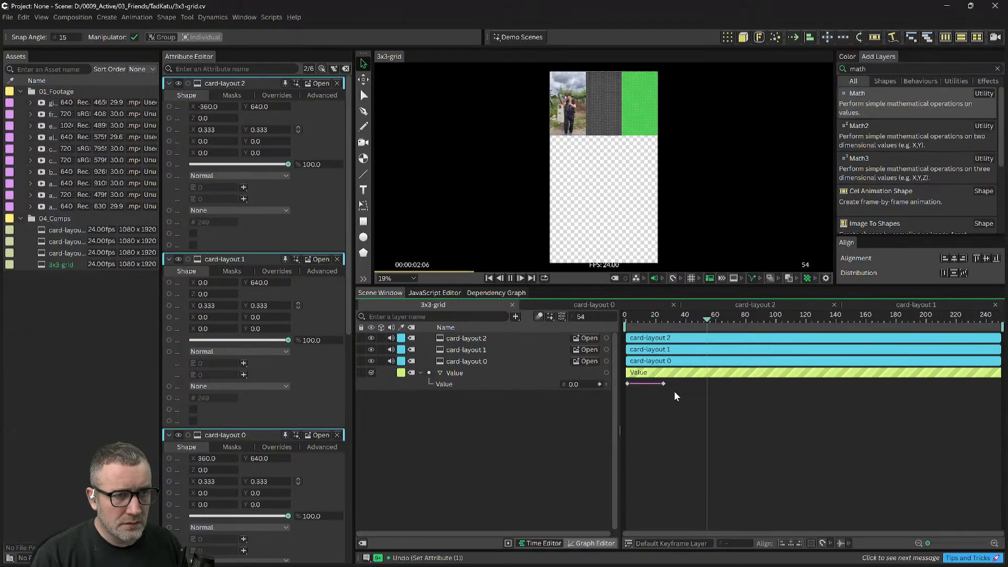
key("space")
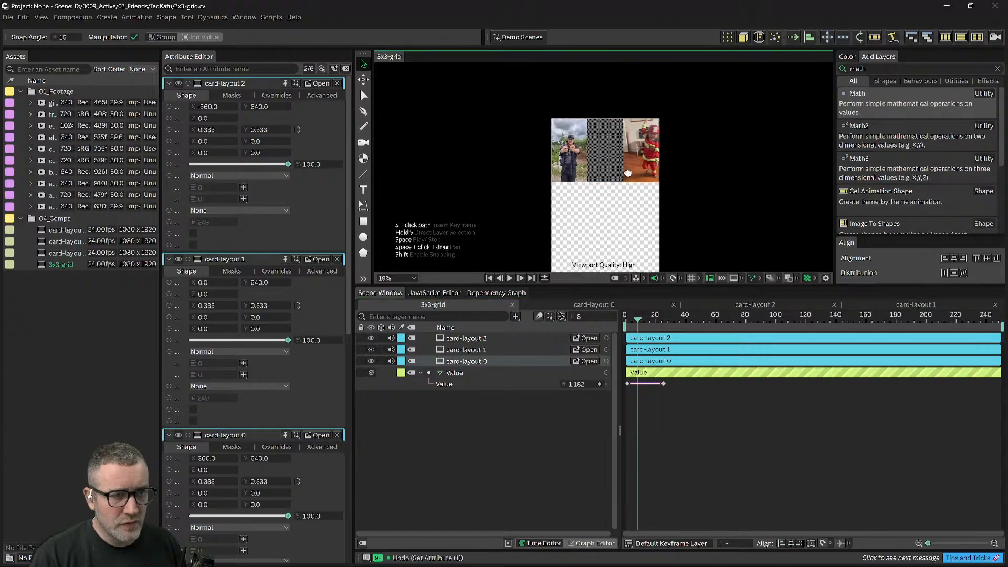
scroll(686, 191, "up", 1)
scroll(627, 182, "up", 1)
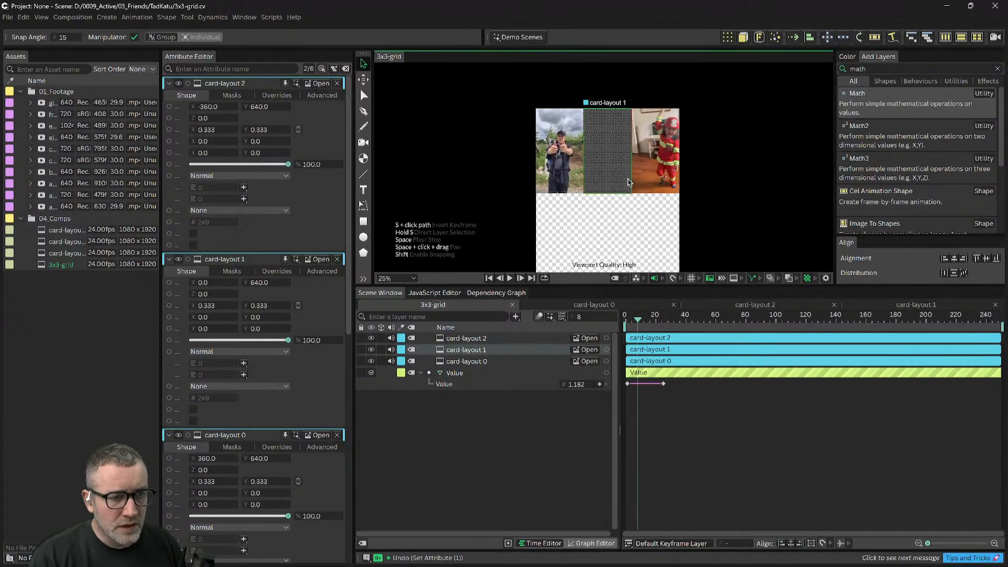
Step: Duplicate card-layout 0, 1 and 2, and reorder the three copies together above the originals in the layer stack
left_click(449, 362)
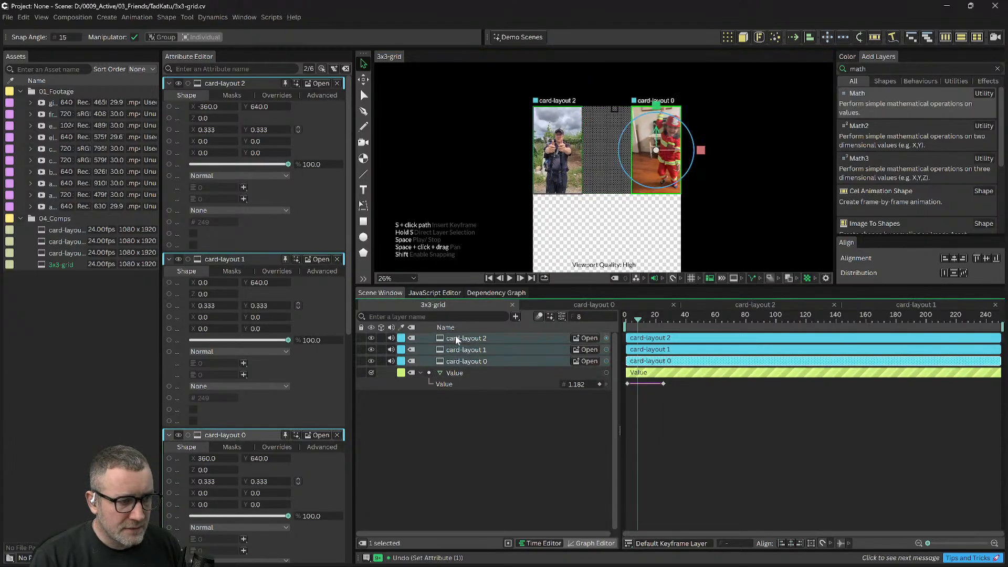
left_click(458, 340, "shift")
key("ctrl+d")
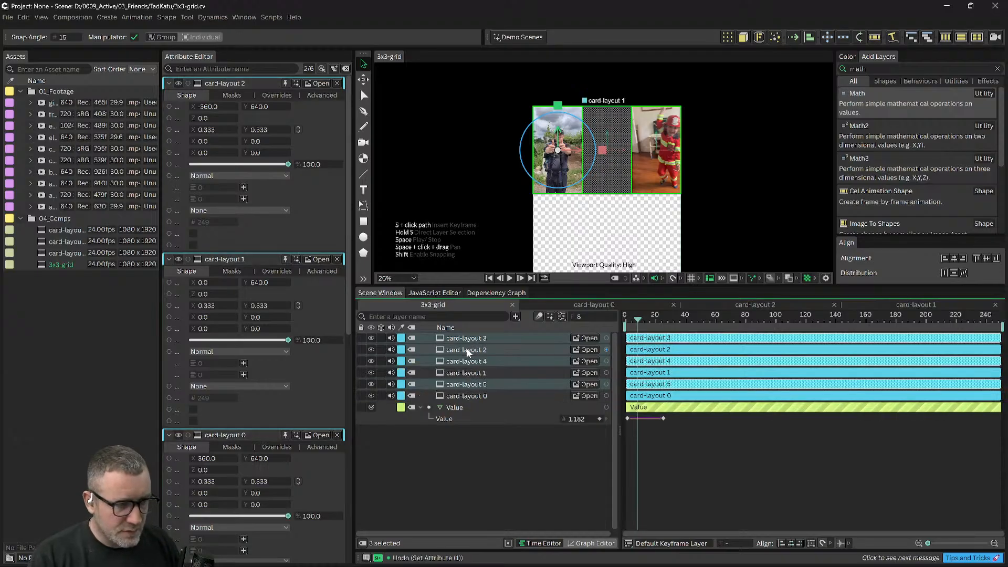
left_click_drag(469, 350, 463, 374)
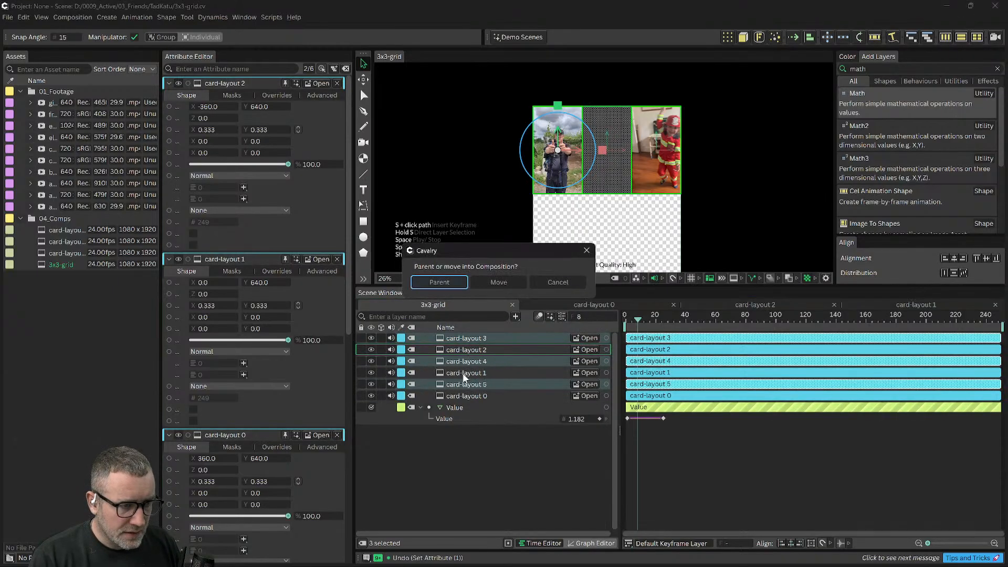
key("Escape")
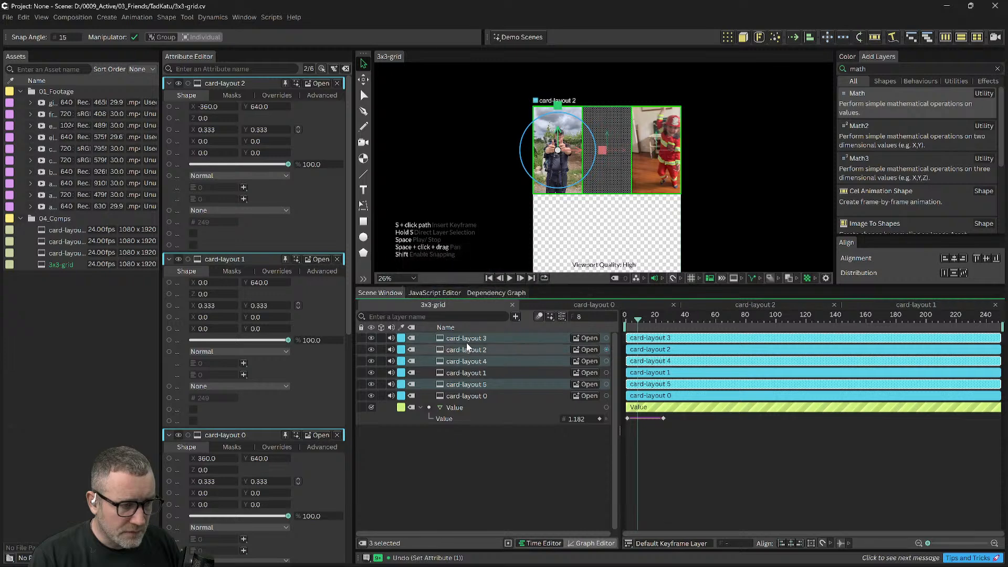
left_click_drag(462, 357, 466, 350)
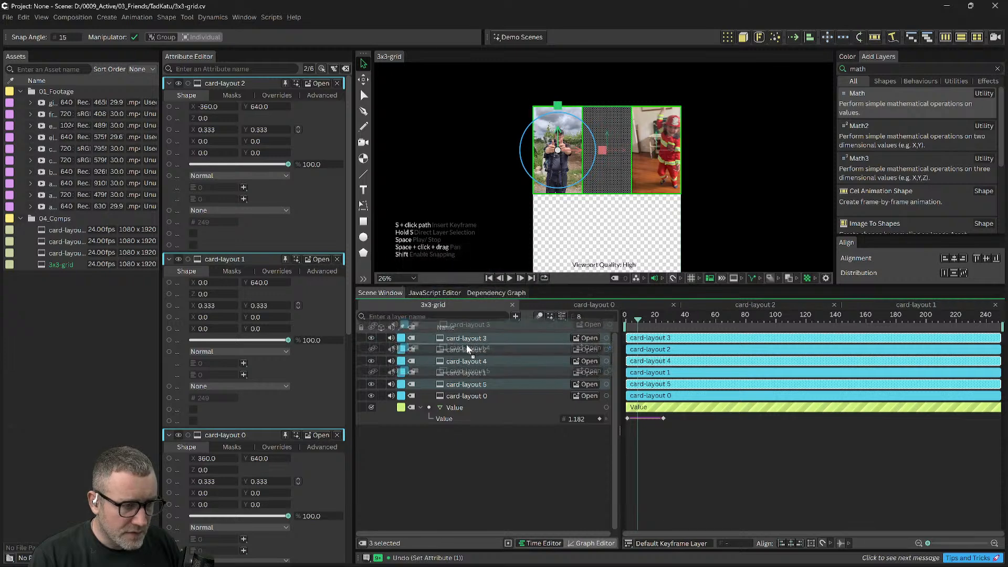
Step: Give card-layout 3, 4 and 5 an orange label color to distinguish them from the originals
right_click(399, 337)
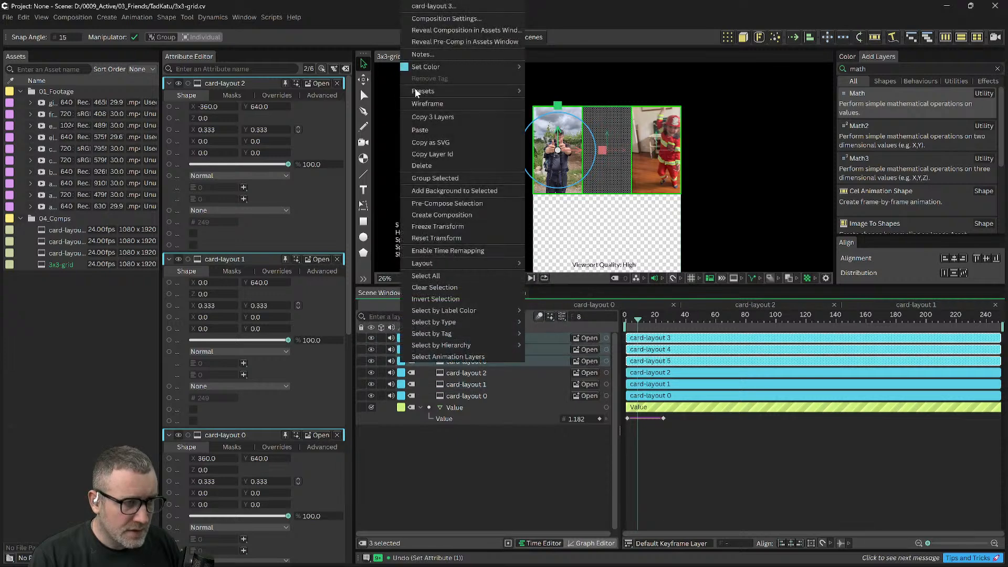
mouse_move(434, 69)
left_click(573, 80)
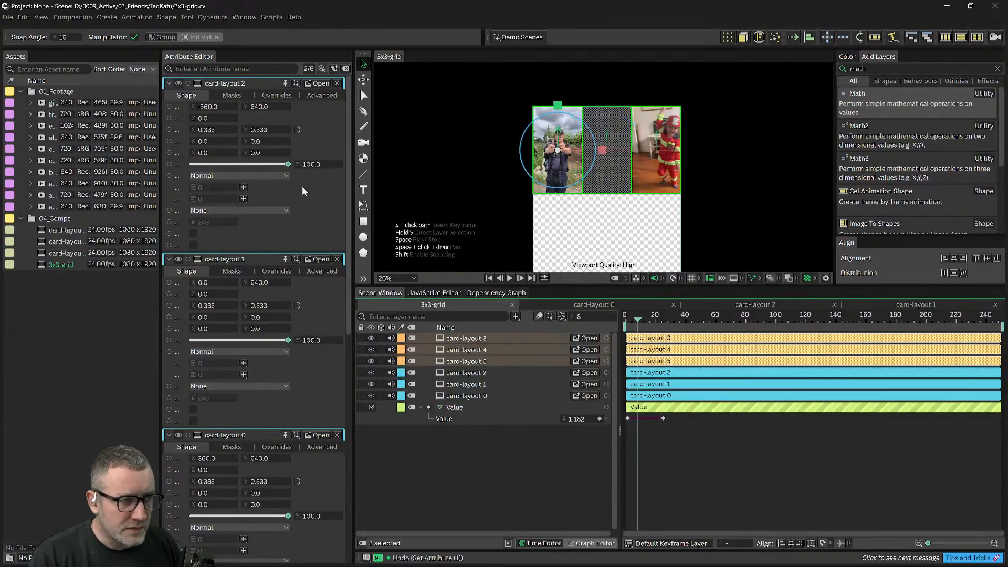
Step: Set the Y position of card-layout 2 and the three selected copies to 0, moving them into the middle row
double_click(261, 106)
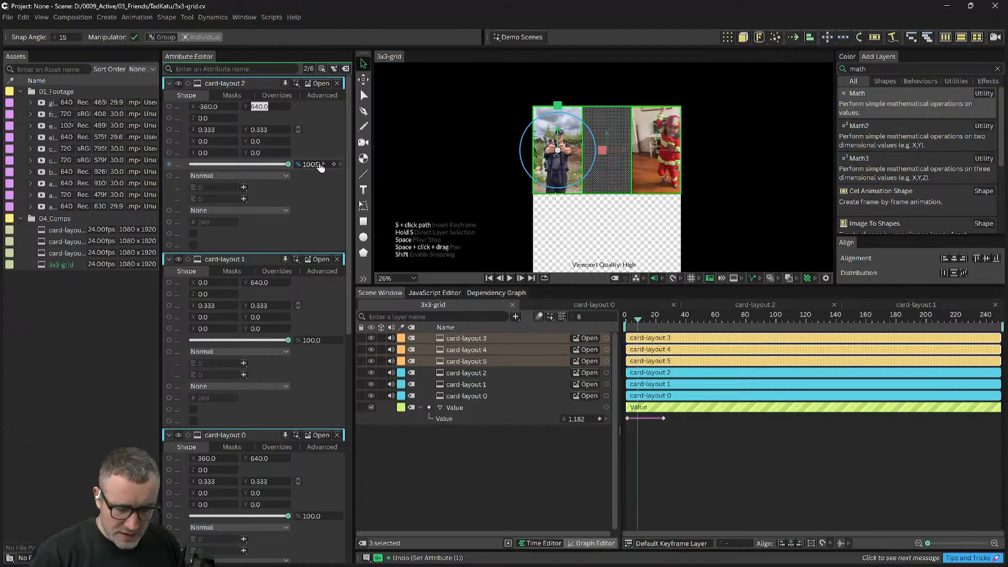
type("0")
key("Return")
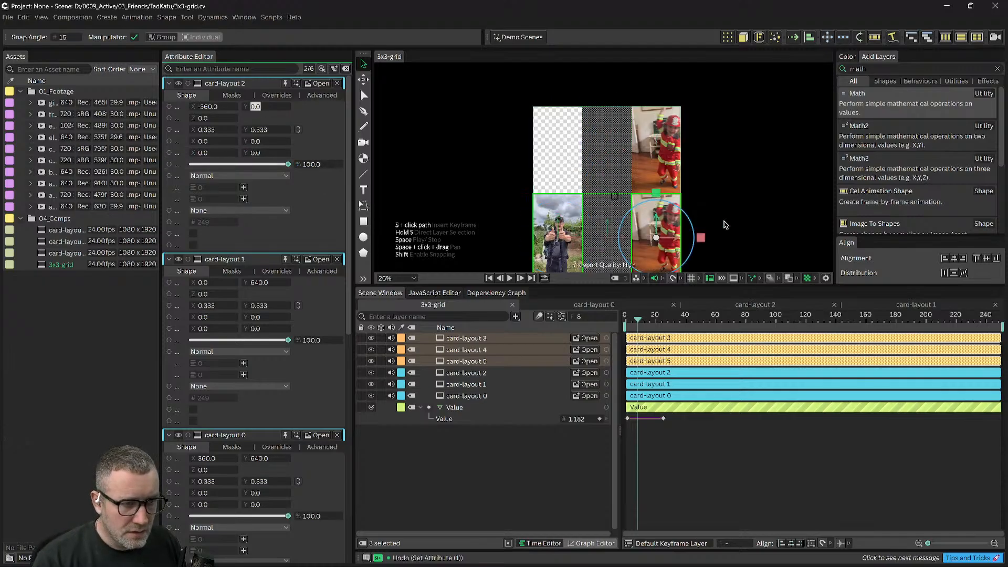
left_click_drag(739, 224, 763, 204)
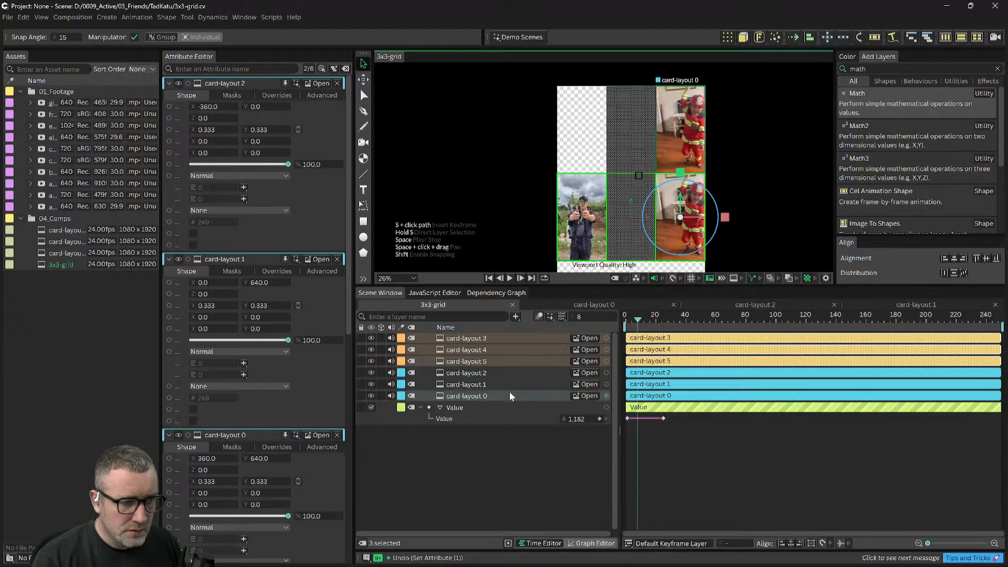
Step: Compare the positions of card-layout 0, 3 and 5 to work out which cards are misplaced in the grid
left_click(512, 478)
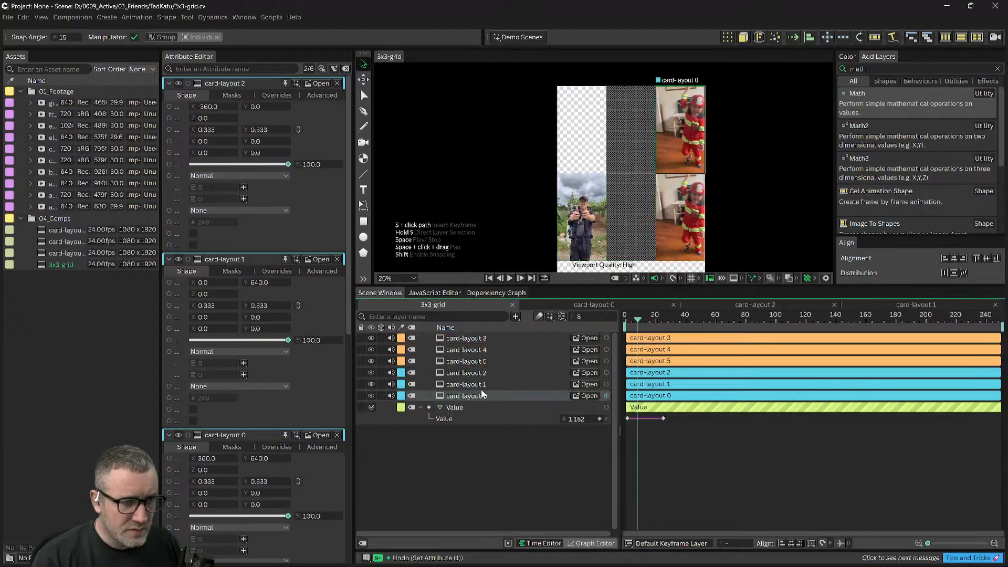
left_click(458, 362)
left_click(456, 397)
double_click(462, 363)
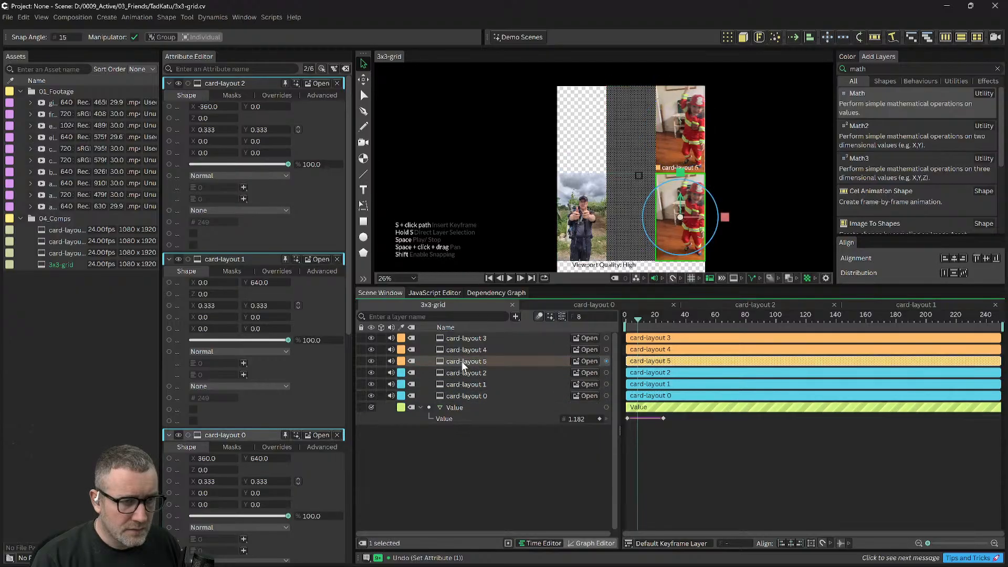
left_click(461, 395)
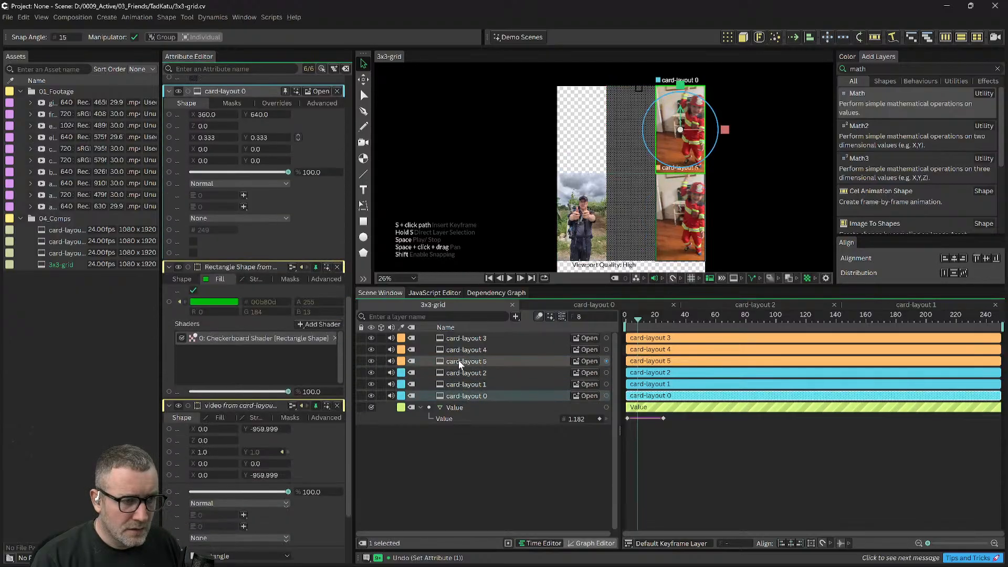
left_click(462, 358)
left_click(462, 338)
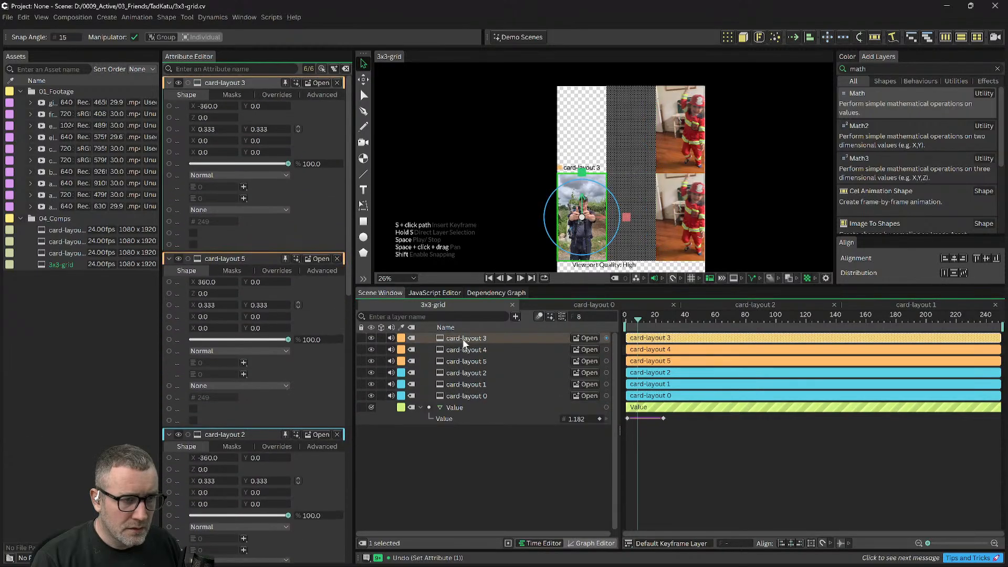
left_click(207, 106)
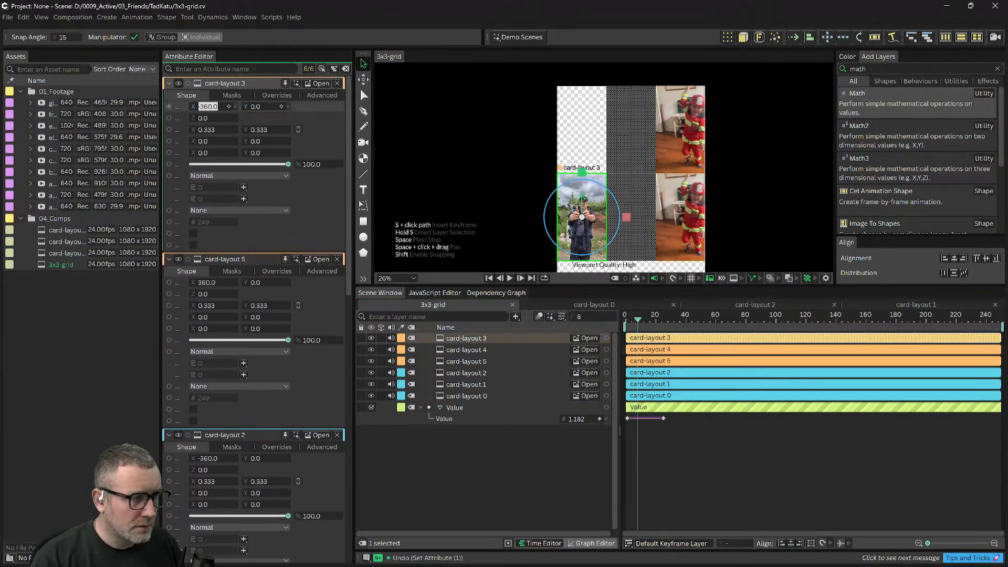
left_click(254, 107)
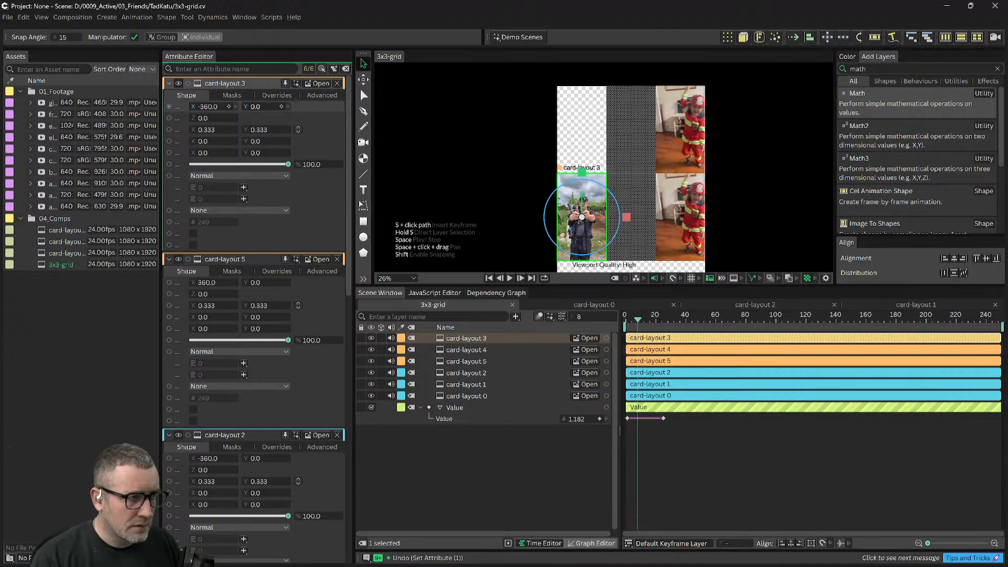
left_click(462, 396)
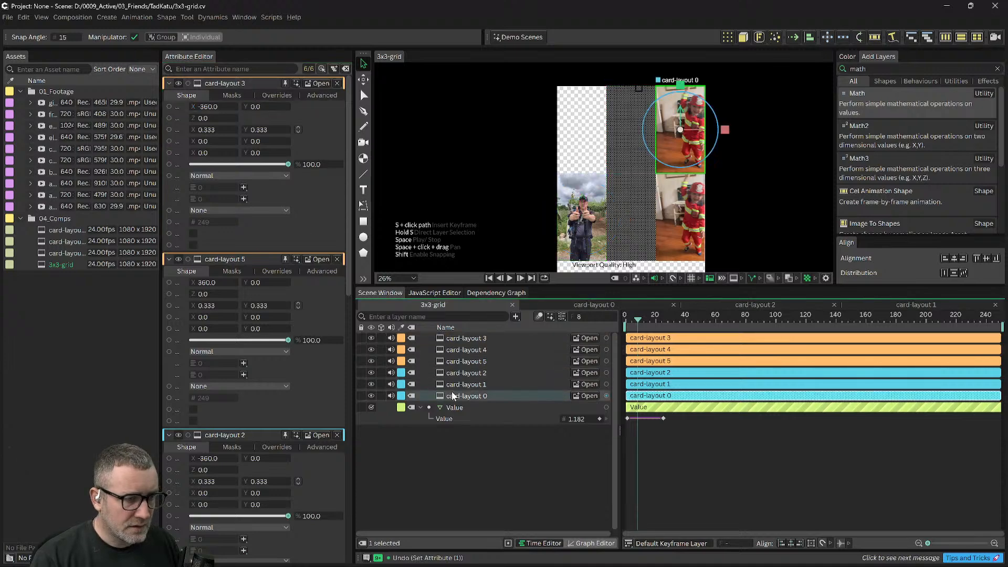
Step: Move card-layout 2 back into the upper row of the grid by setting its Y position to 640
left_click(457, 374)
scroll(262, 294, "down", 6)
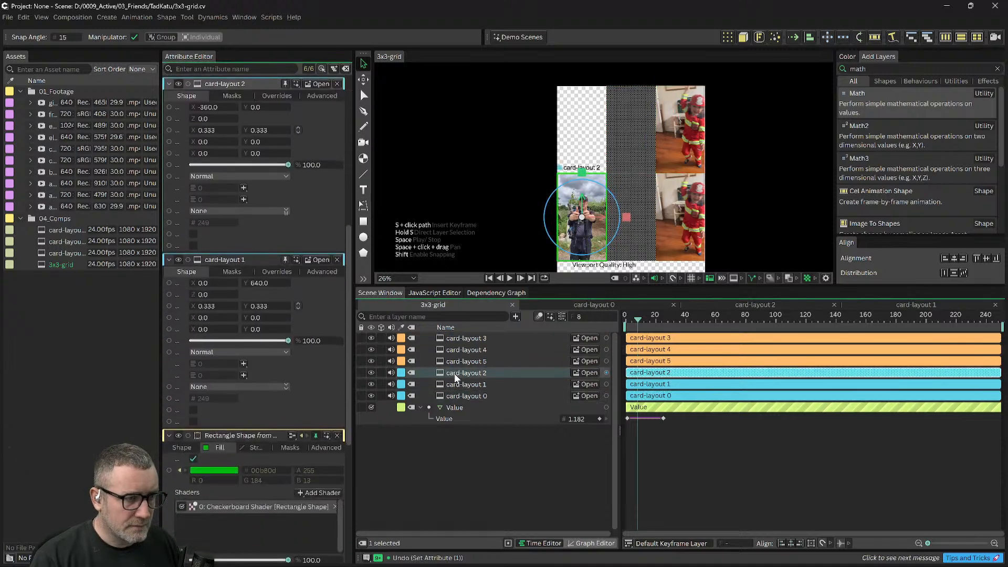
left_click(264, 283)
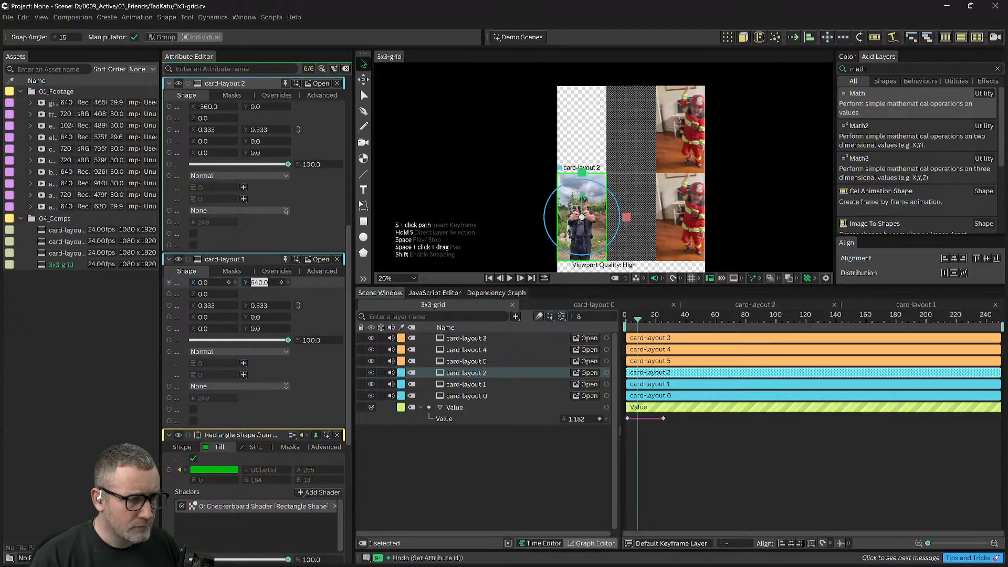
left_click_drag(582, 215, 583, 130)
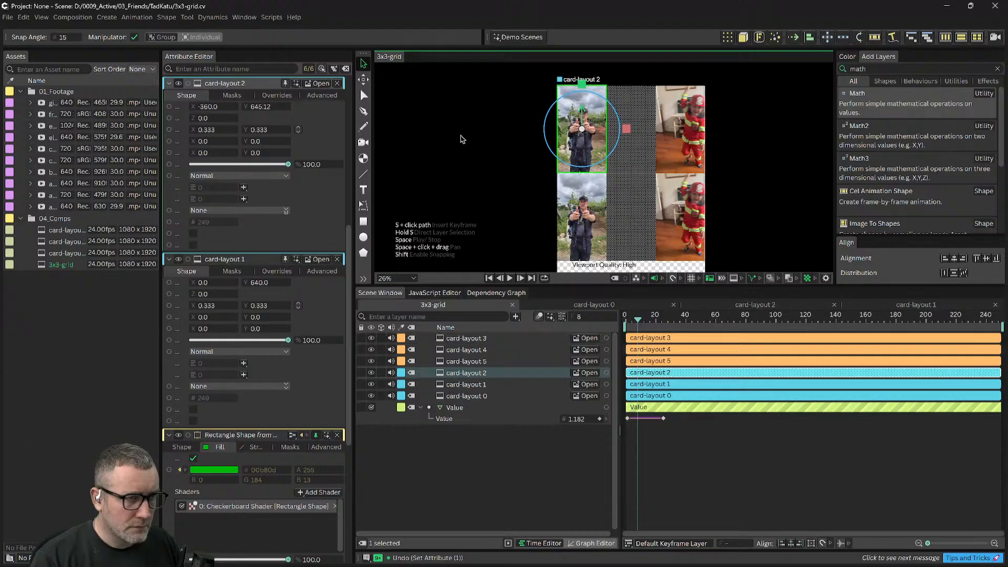
double_click(257, 107)
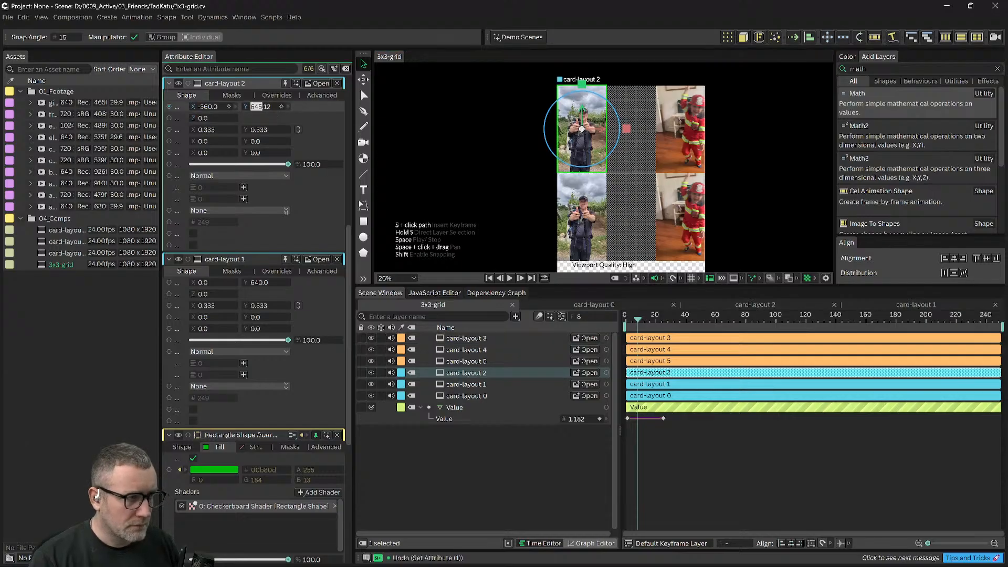
type("6")
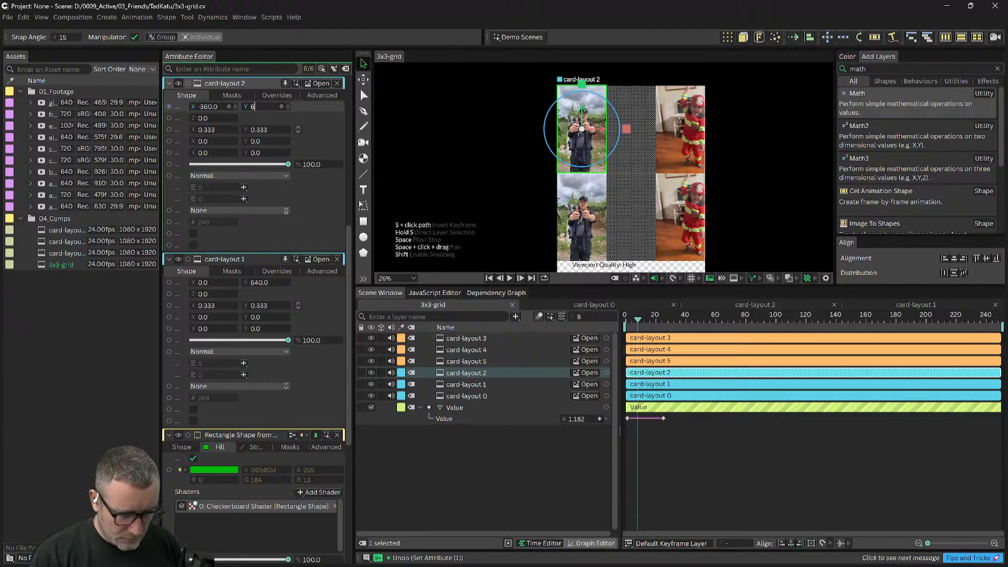
type("40")
key("Return")
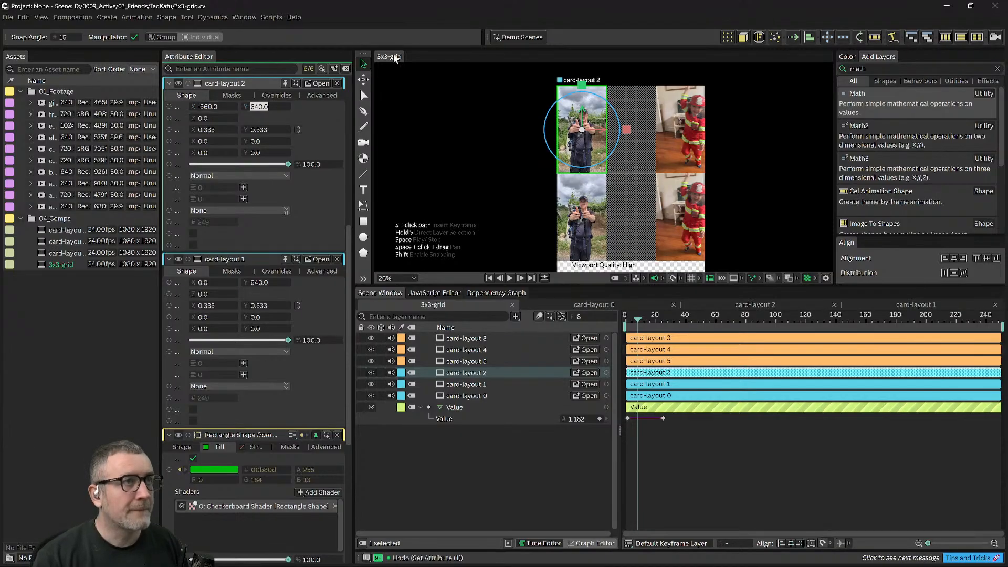
Step: Try setting the Y position of card-layout 2 to 0, and undo that change
key("ctrl+super+Left")
key("ctrl+super+Right")
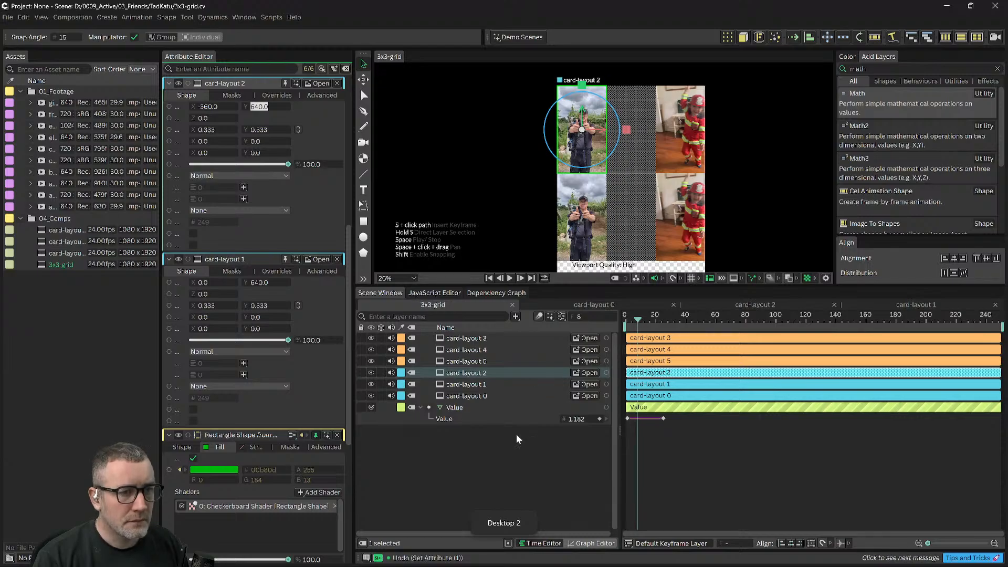
left_click(483, 440)
left_click(693, 196)
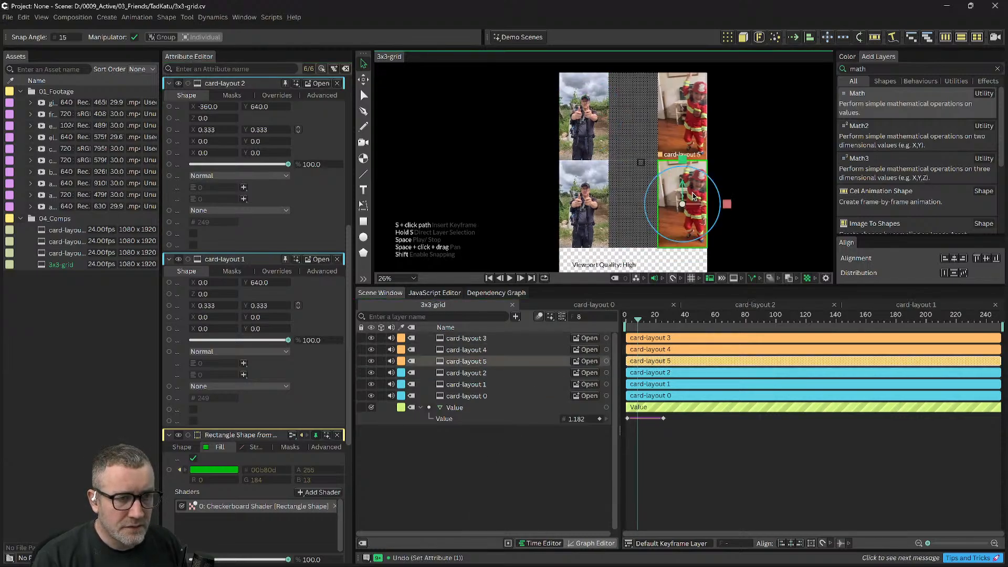
double_click(692, 219)
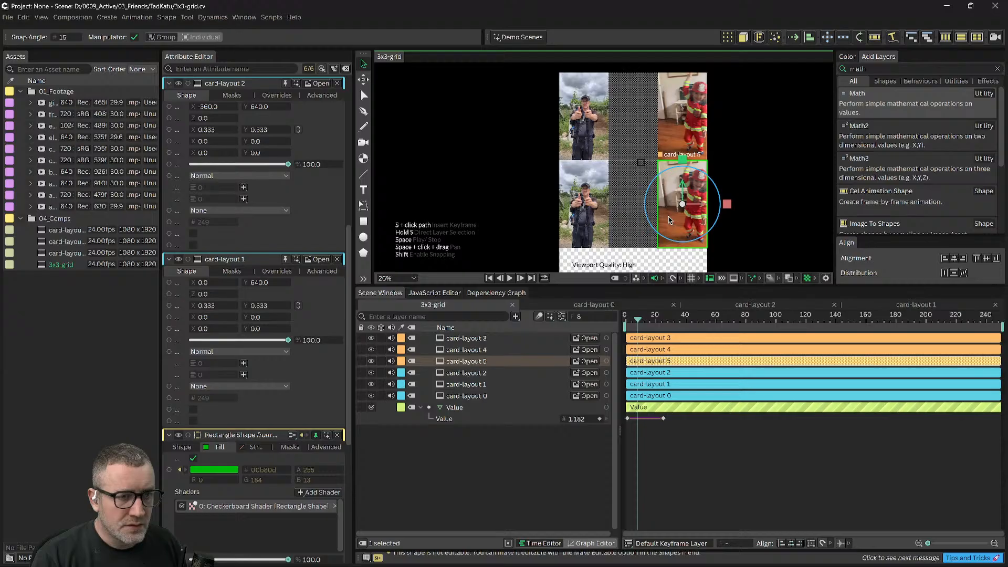
left_click(259, 108)
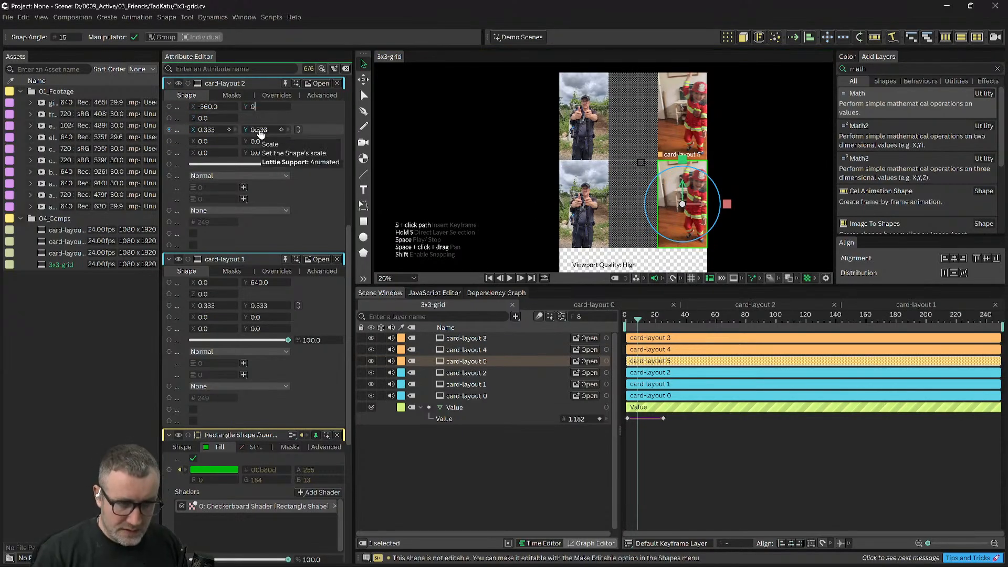
type("0")
key("Return")
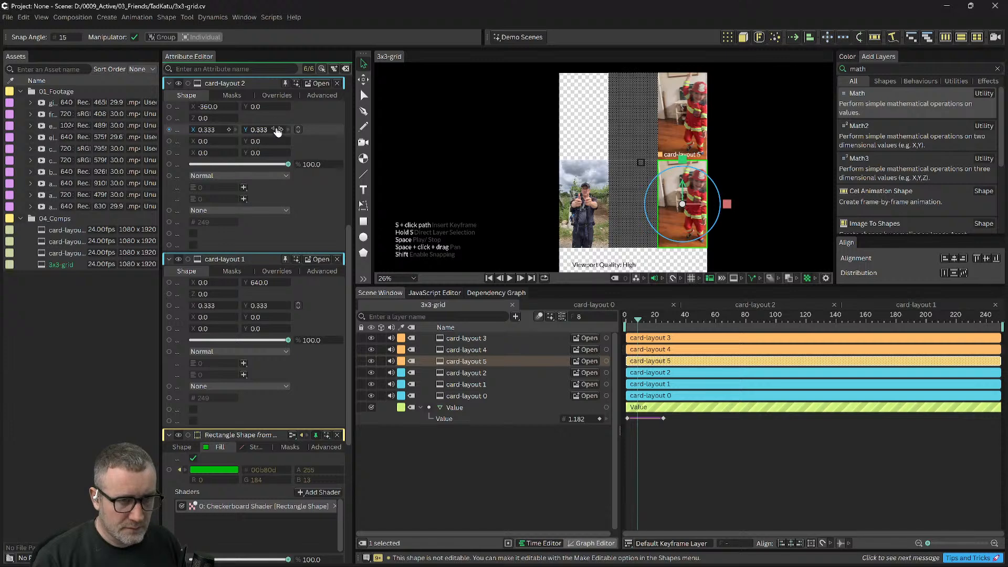
key("ctrl+z")
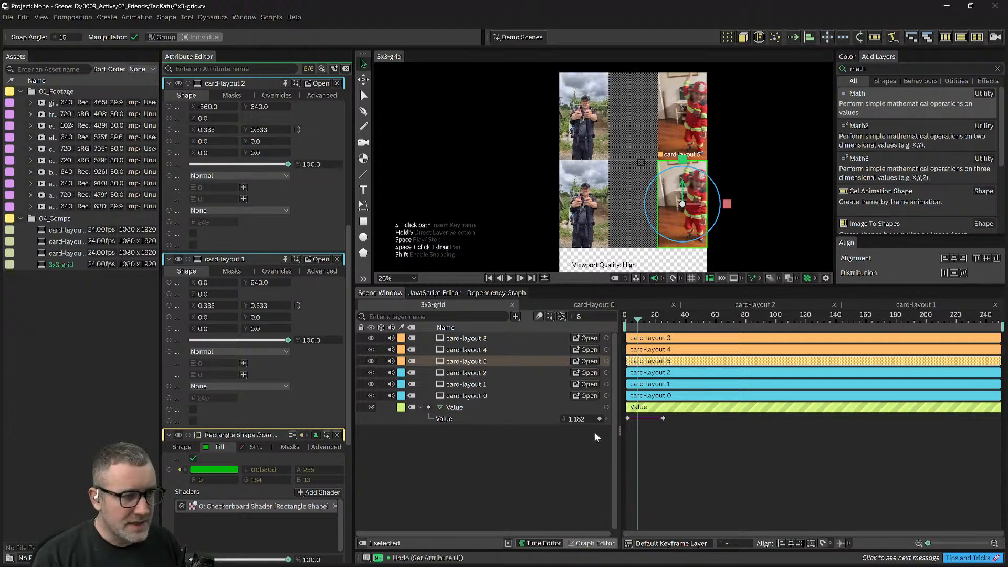
Step: Set the X position of card-layout 5 to 0, moving it to the middle column of the second row
double_click(692, 214)
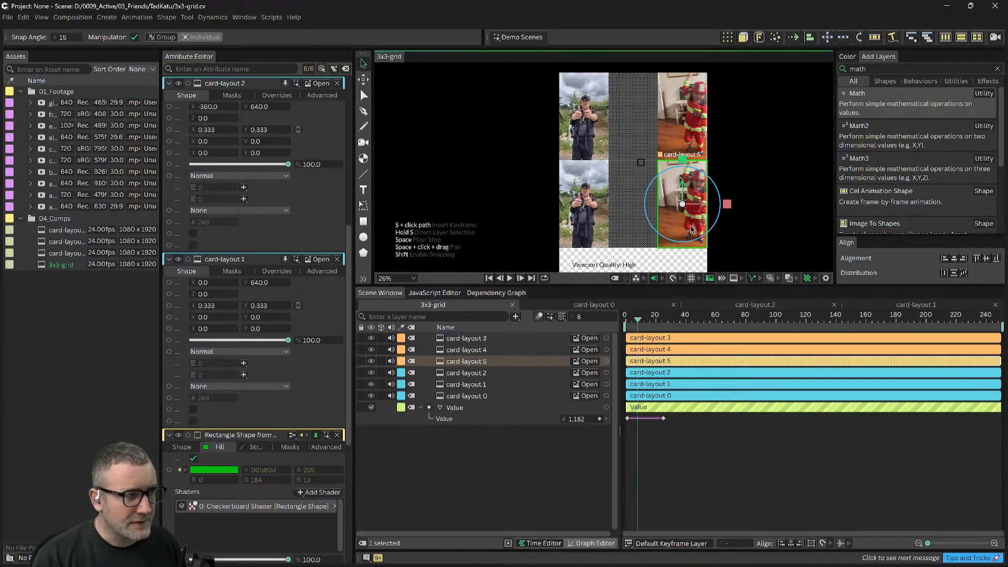
left_click(758, 214)
left_click(698, 195)
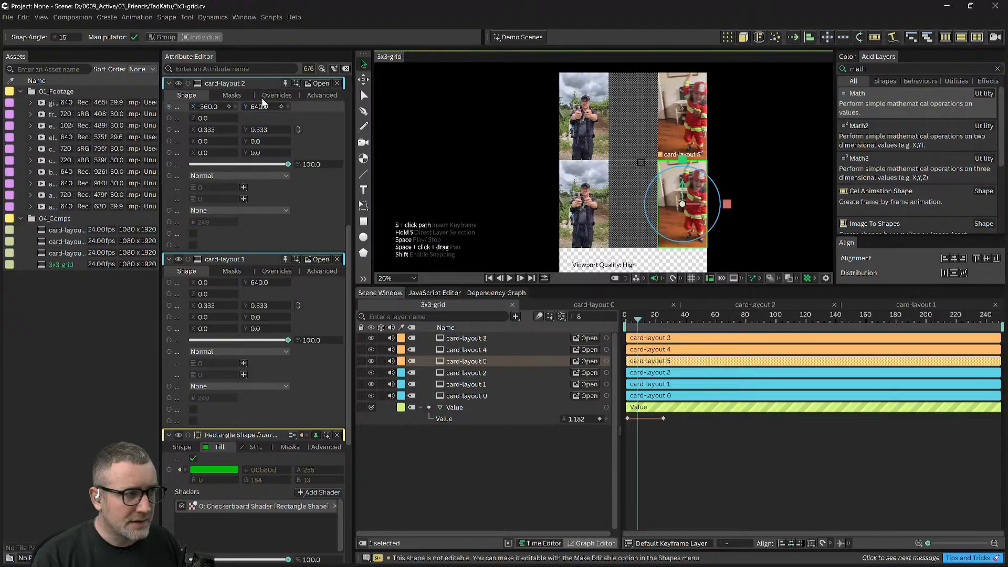
left_click(653, 364)
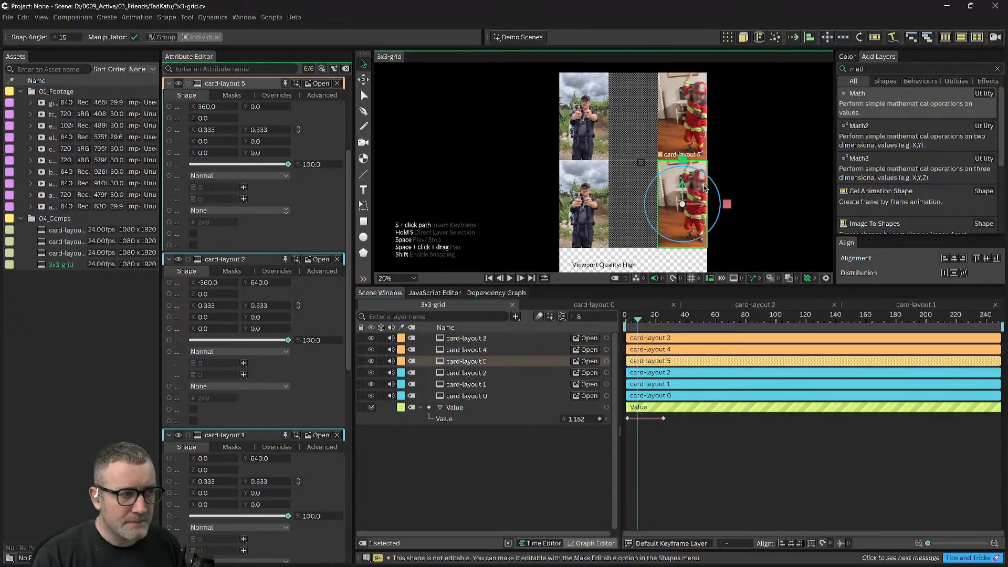
left_click(617, 210)
left_click(630, 212)
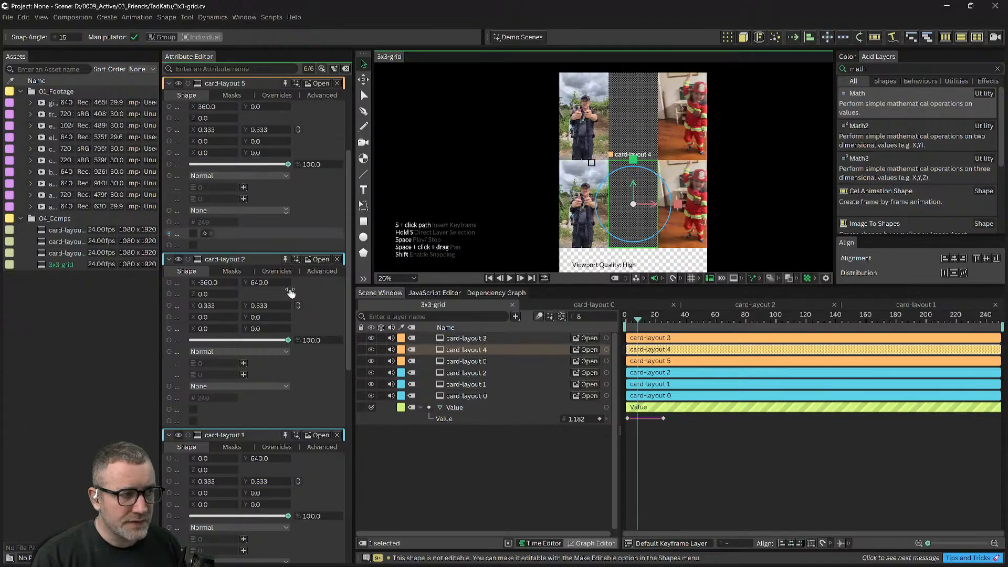
left_click(677, 225)
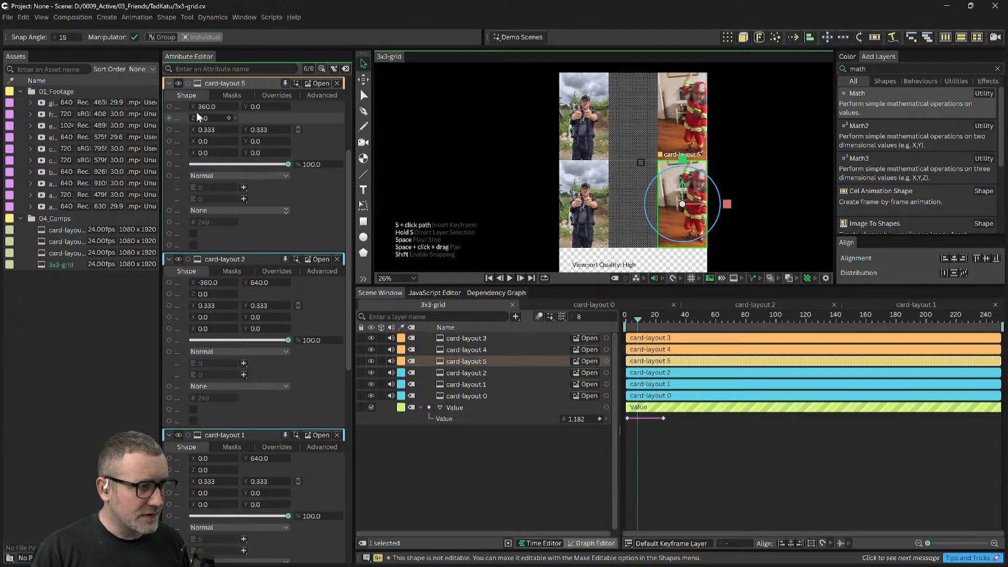
left_click(260, 108)
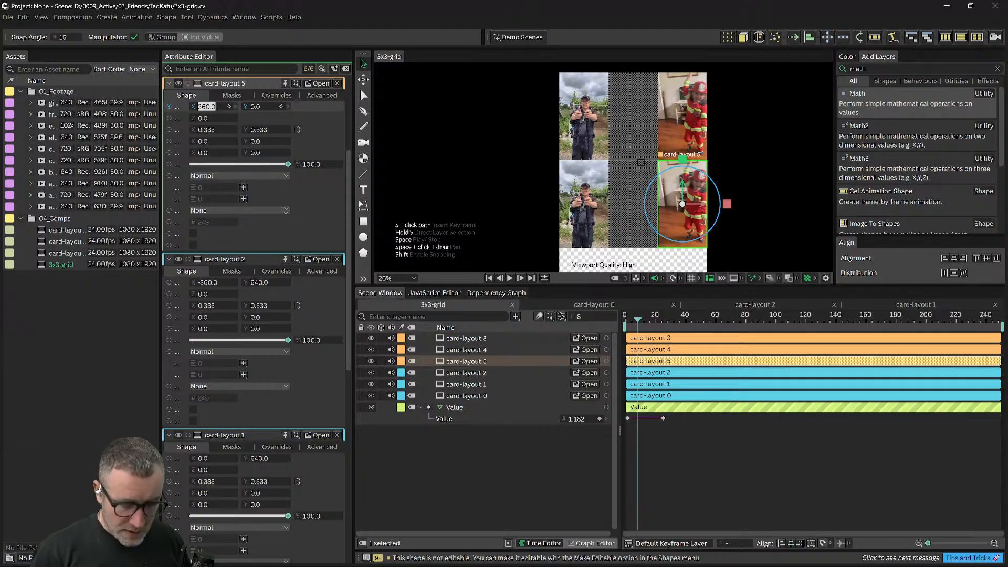
type("0")
key("Return")
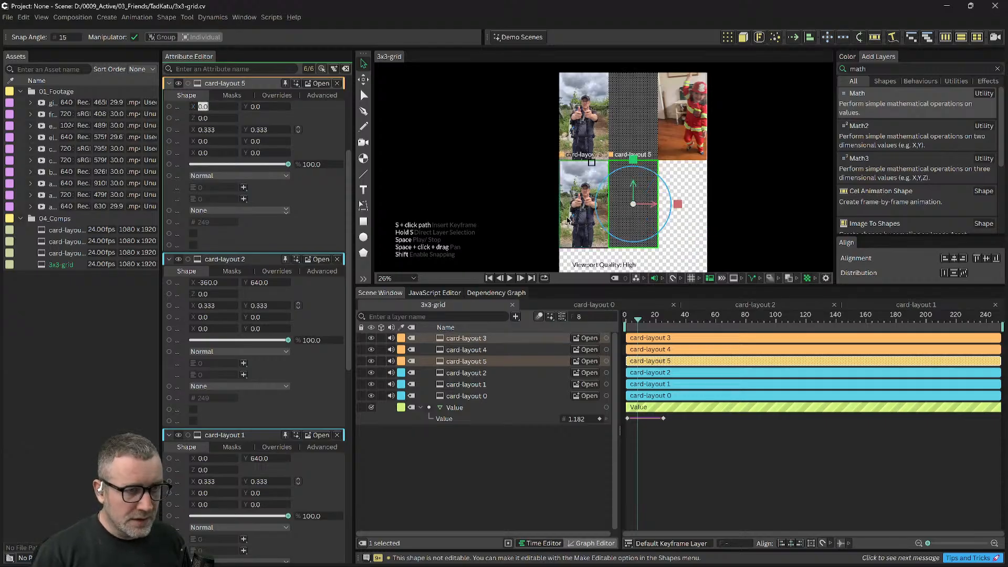
Step: Set the X position of card-layout 3 to 360, moving it to the right column of the second row
left_click(579, 231)
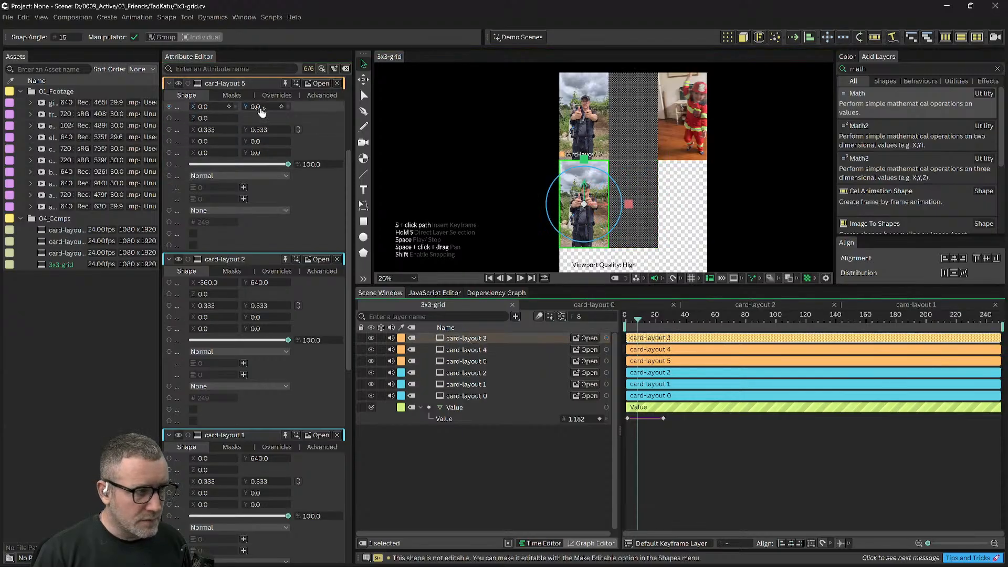
left_click(449, 339)
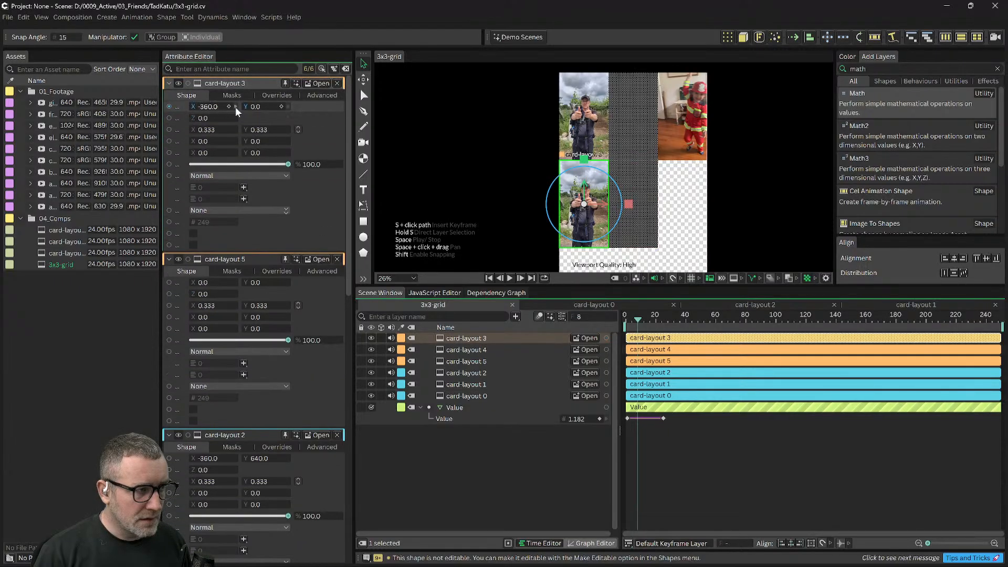
left_click(208, 106)
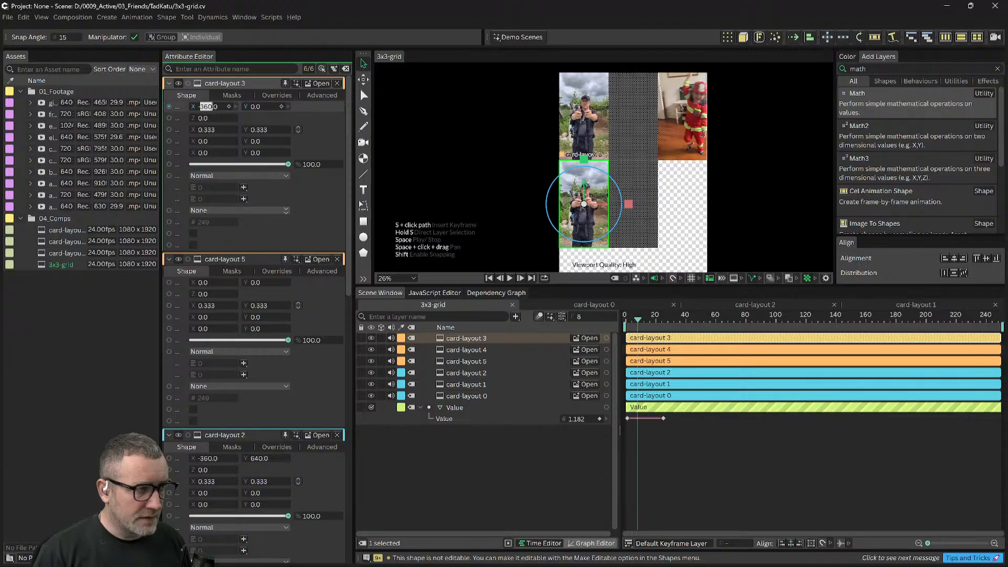
key("Return")
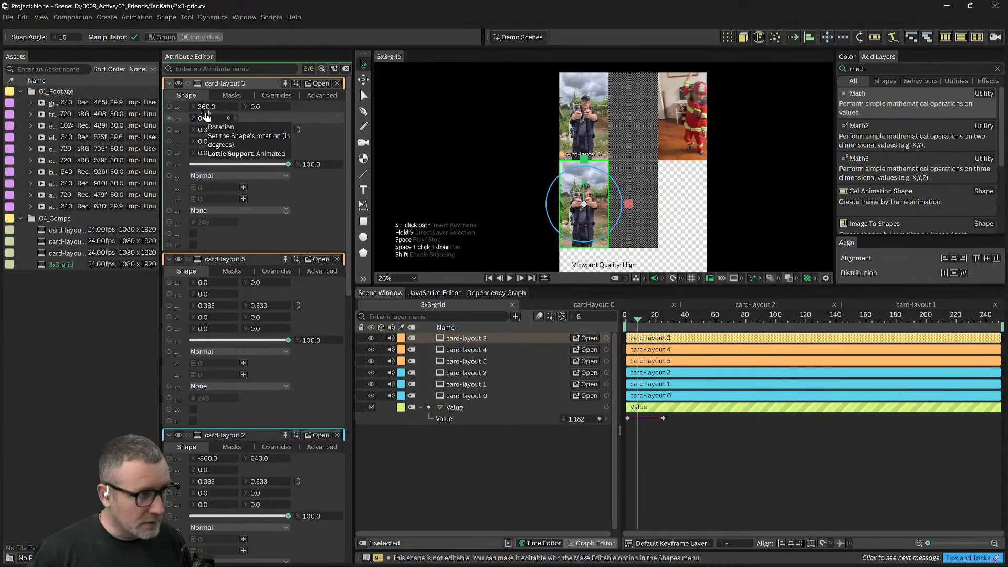
key("Return")
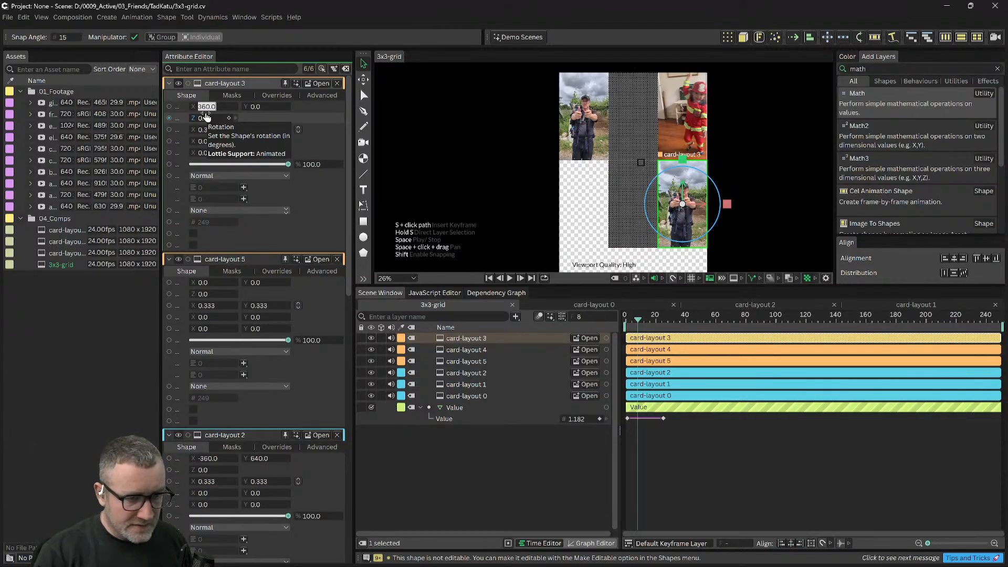
Step: Set the X position of card-layout 4 to -360, placing it in the left column of the second row
left_click(650, 350)
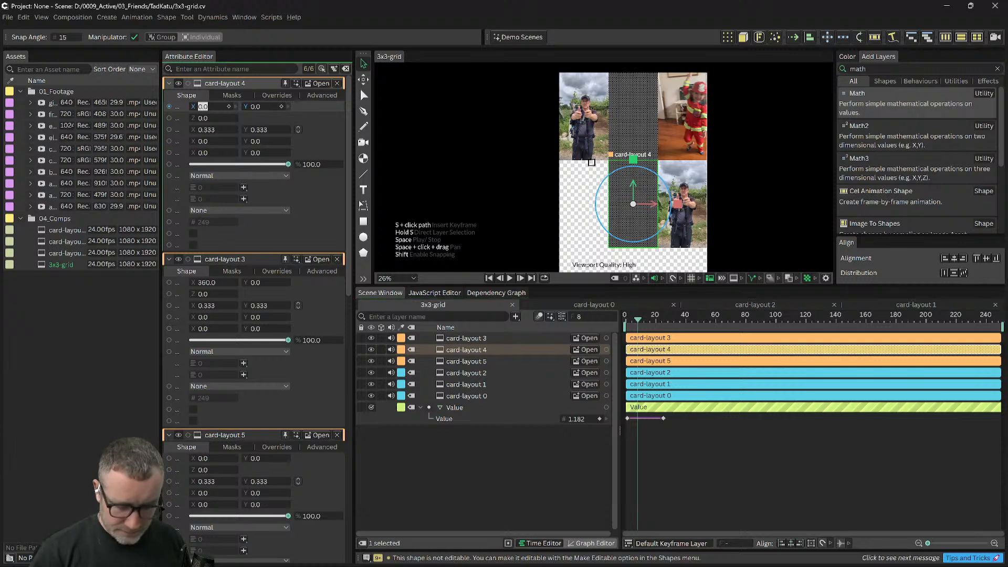
type("-3")
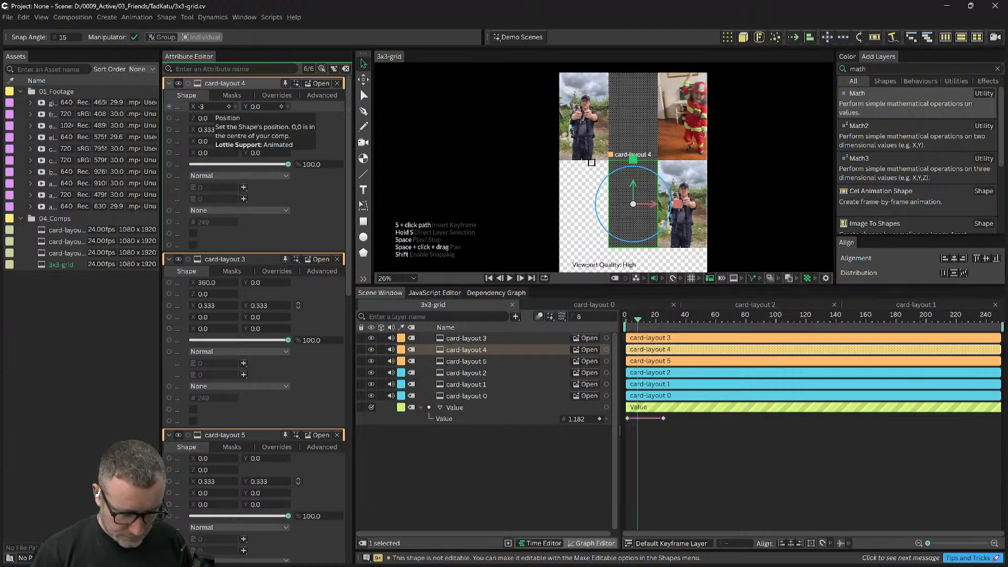
type("60")
key("Return")
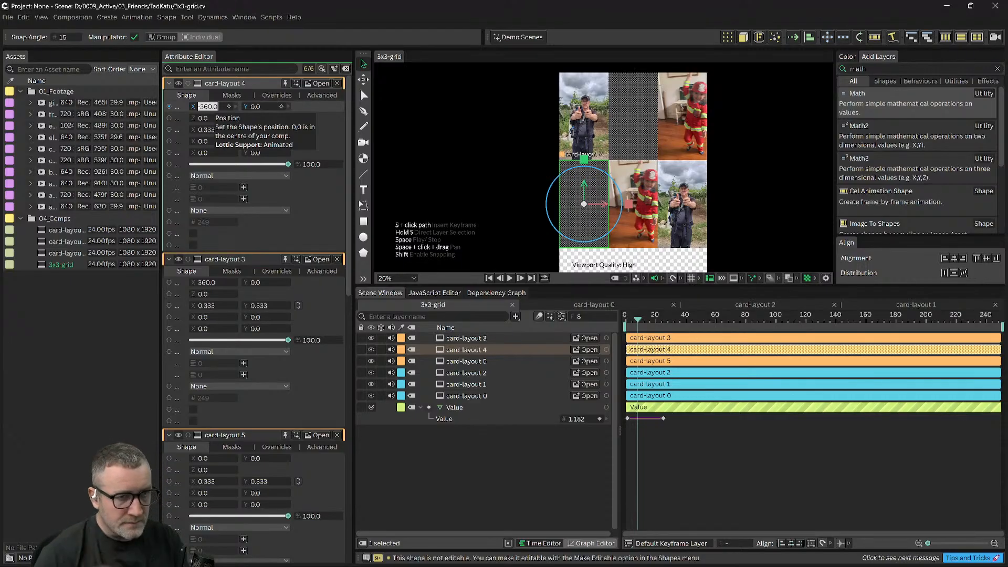
Step: Duplicate card-layout 3, 4 and 5, and group the three duplicates together at the top of the layer stack
left_click(461, 361)
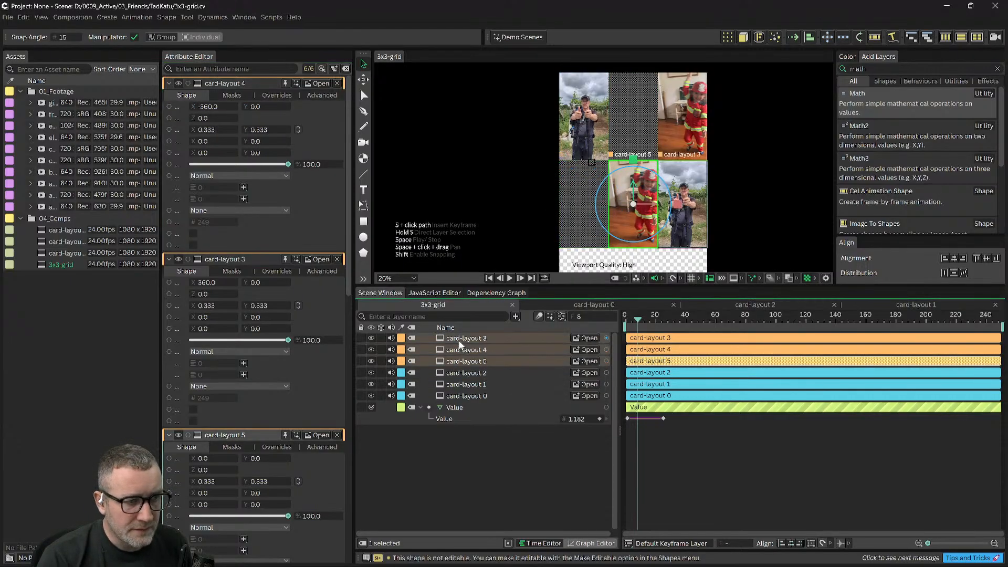
left_click(459, 342, "shift")
scroll(722, 181, "down", 4)
left_click_drag(755, 204, 730, 144)
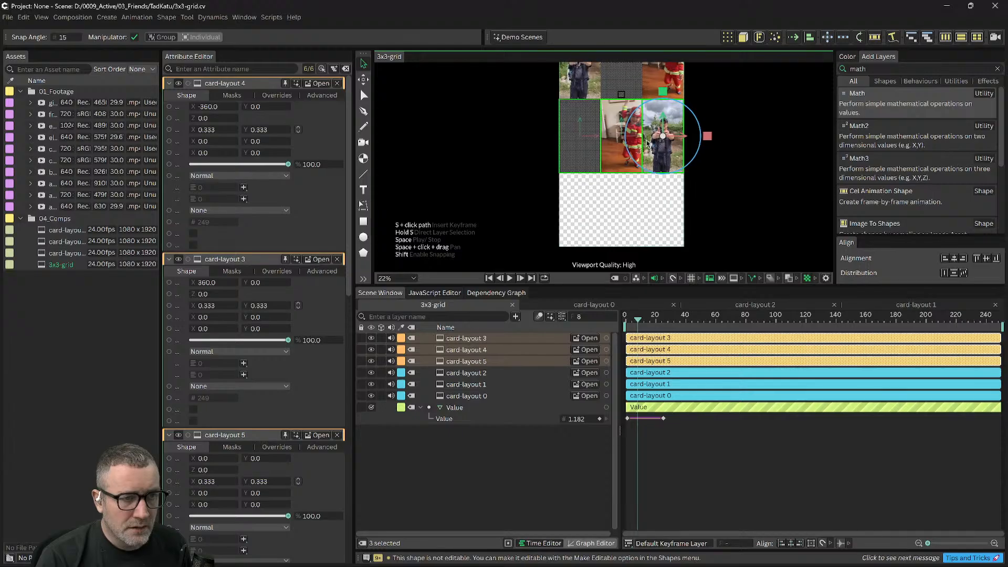
key("ctrl+d")
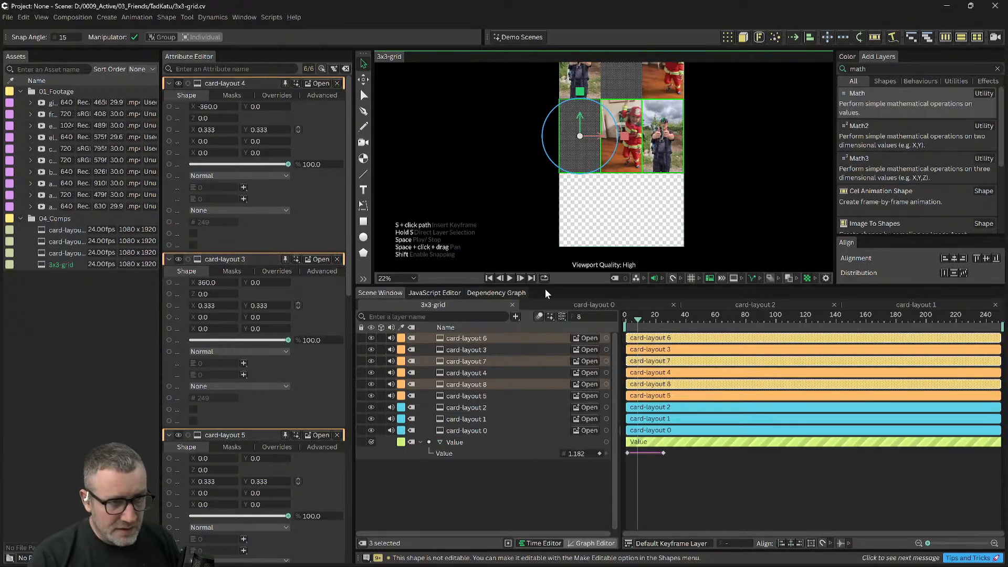
left_click_drag(476, 366, 527, 335)
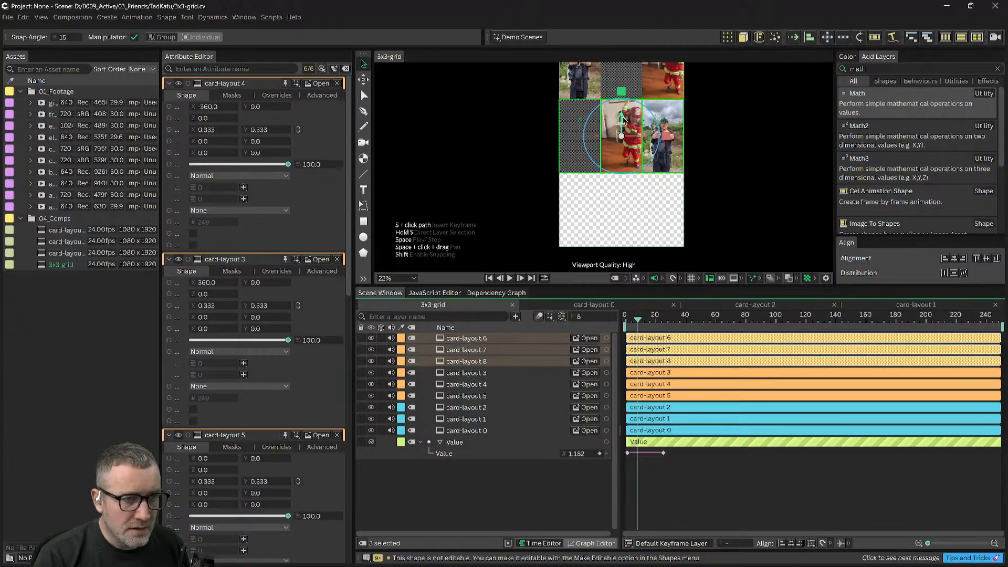
Step: Try setting the Y position of the three duplicated card-layout layers to -640, and undo that change
left_click(256, 106)
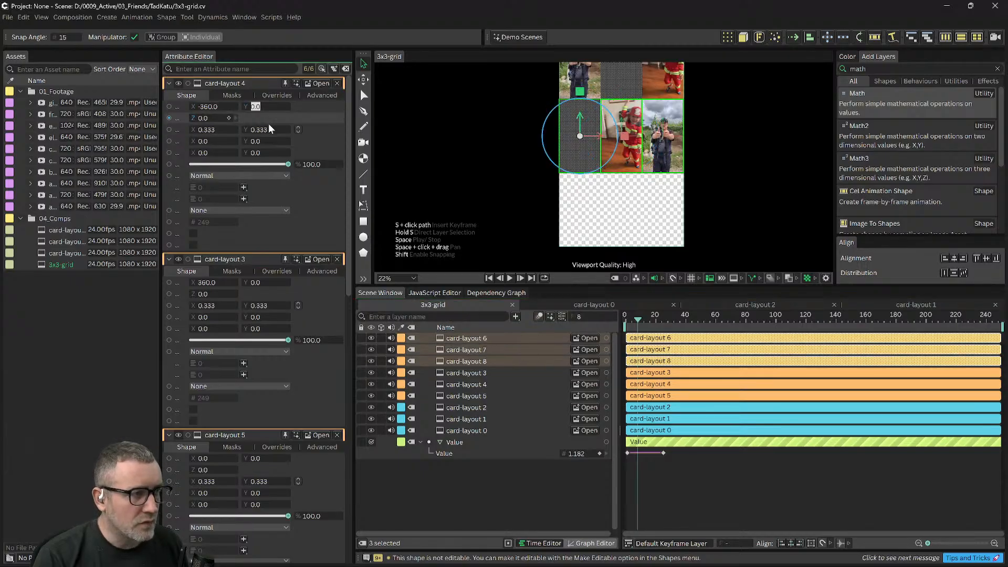
type("-")
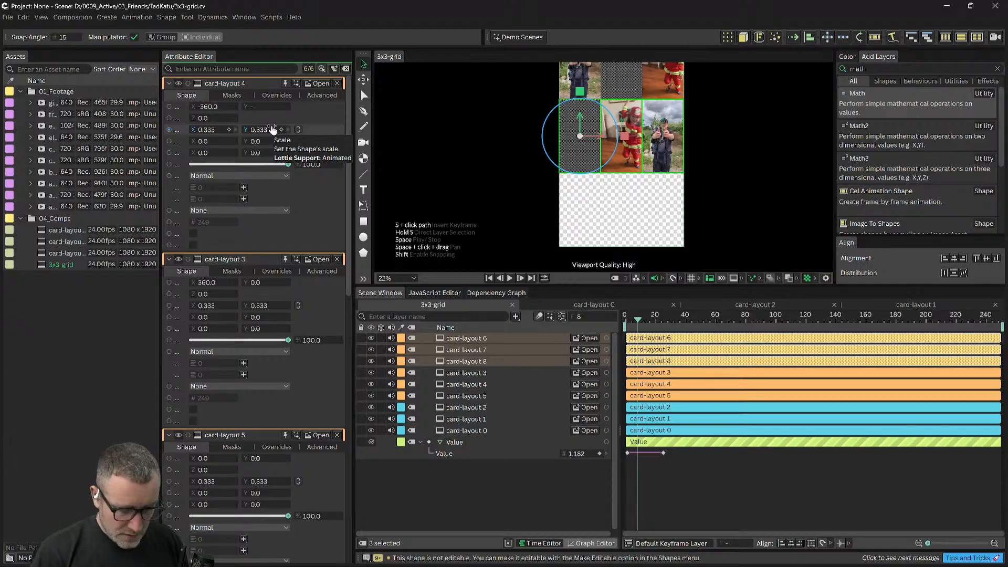
type("640")
key("Return")
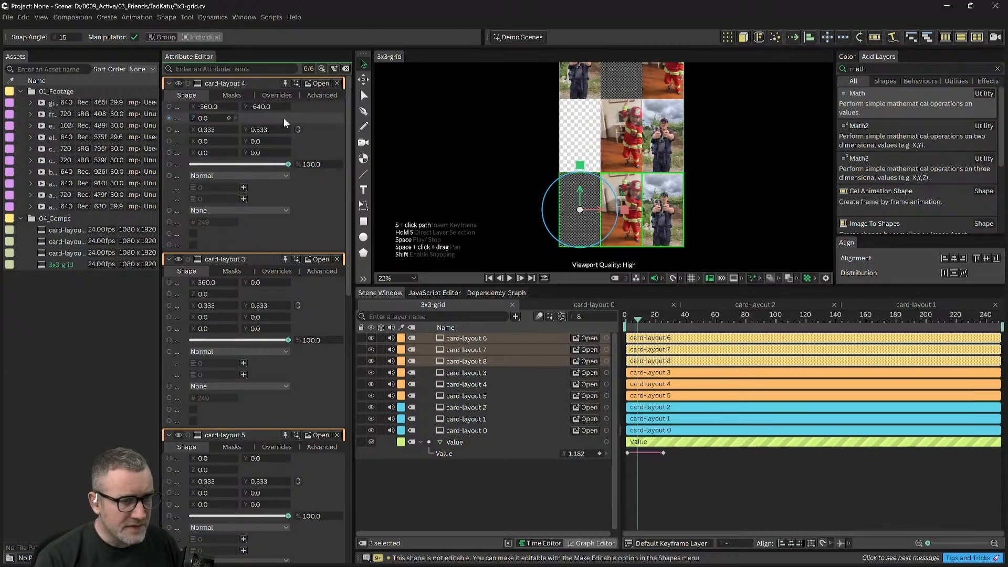
key("ctrl+z")
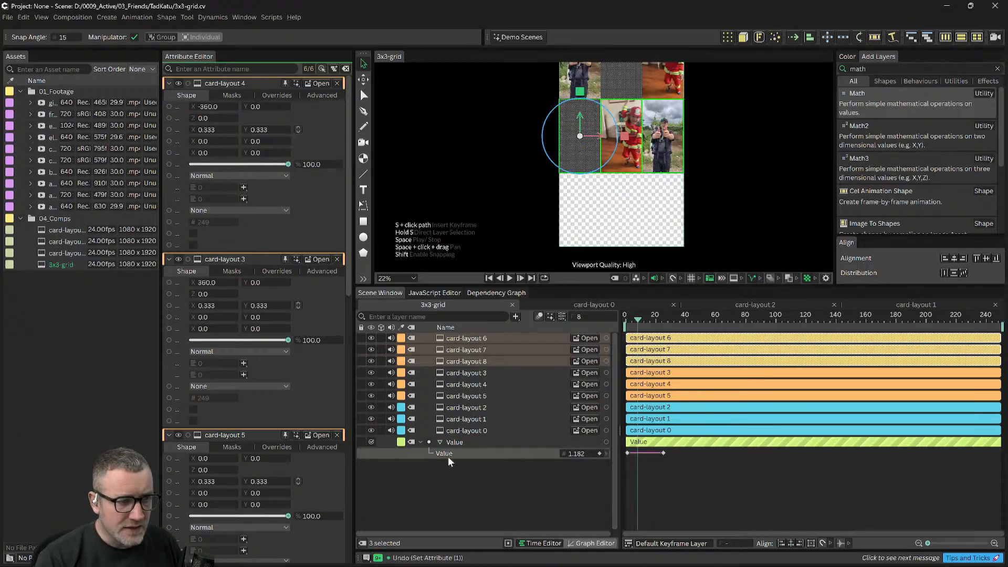
Step: Set the label color of card-layout 6, 7 and 8 to Bright Lilac
left_click(449, 374)
left_click(452, 361)
left_click(458, 340, "shift")
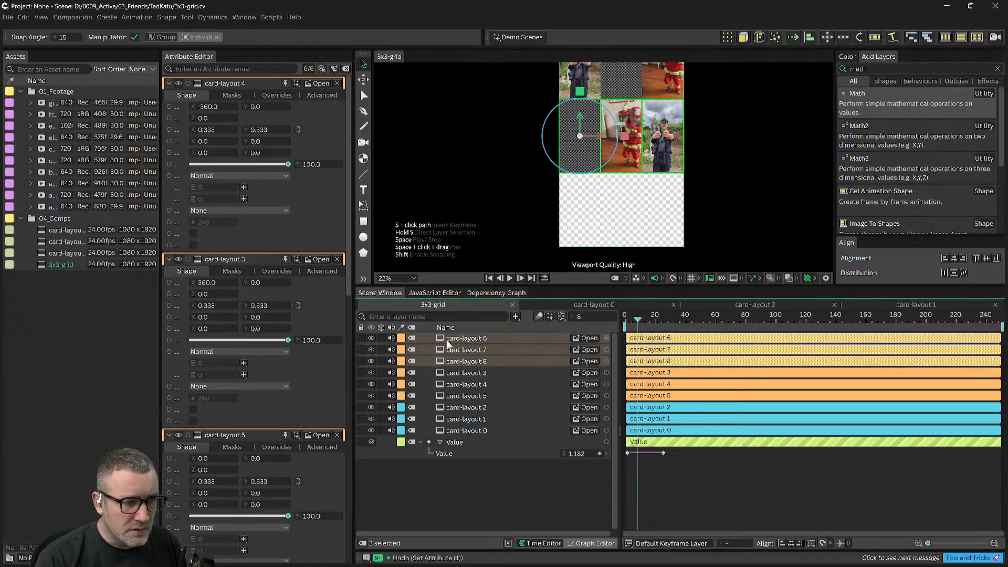
right_click(408, 344)
mouse_move(438, 68)
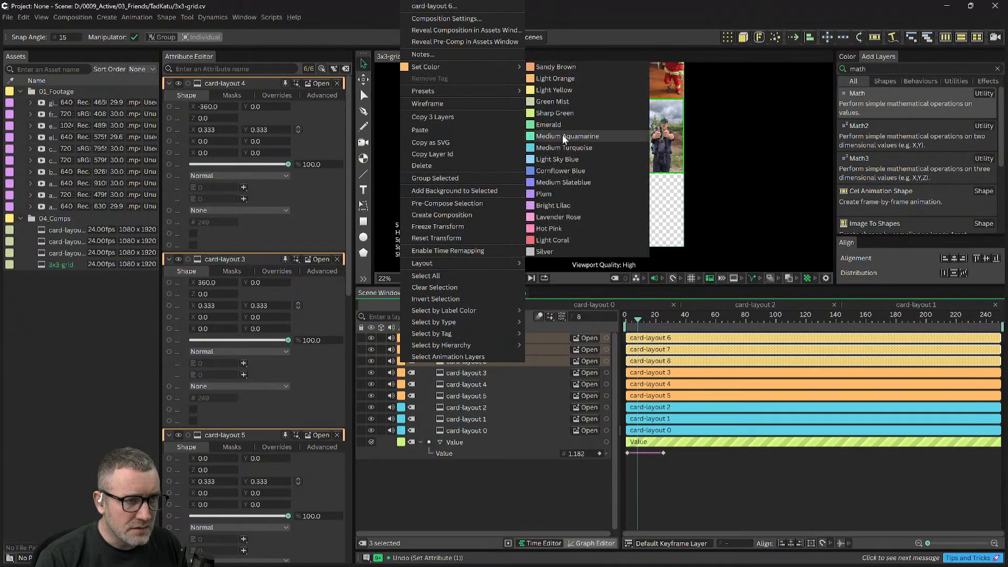
left_click(553, 205)
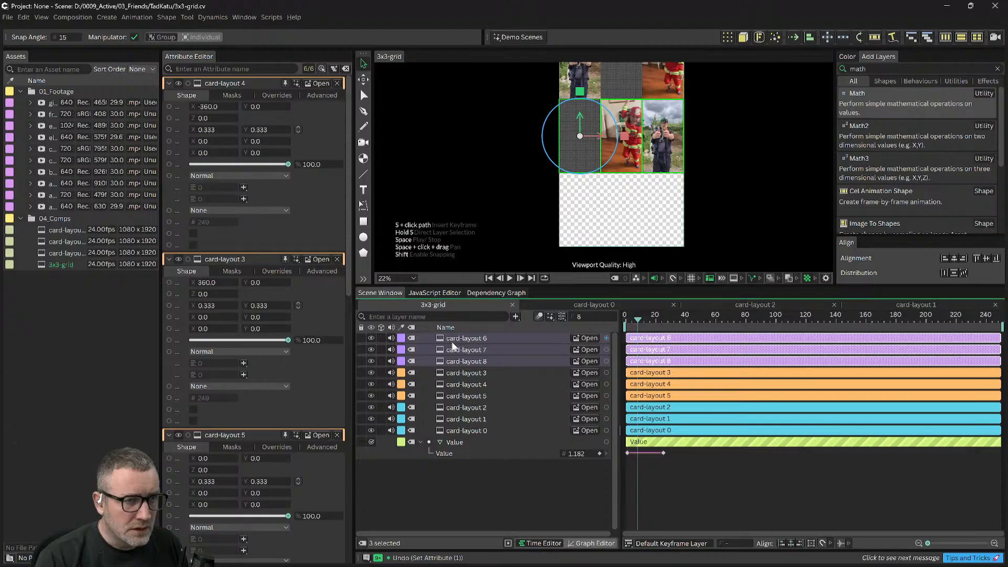
Step: Hide the lilac layers card-layout 6 to 8 and the orange layers card-layout 3 to 5
scroll(634, 228, "down", 3)
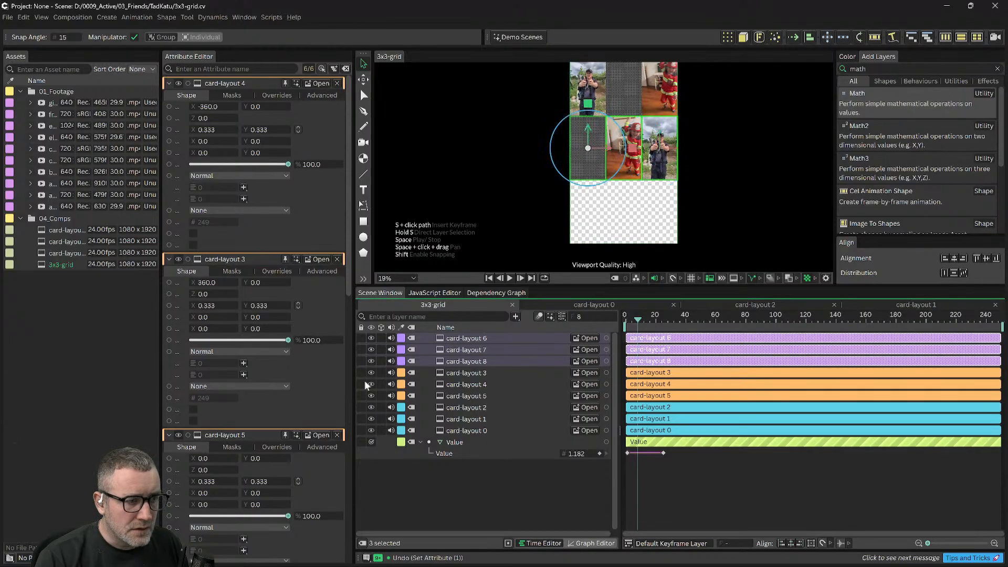
left_click(371, 361)
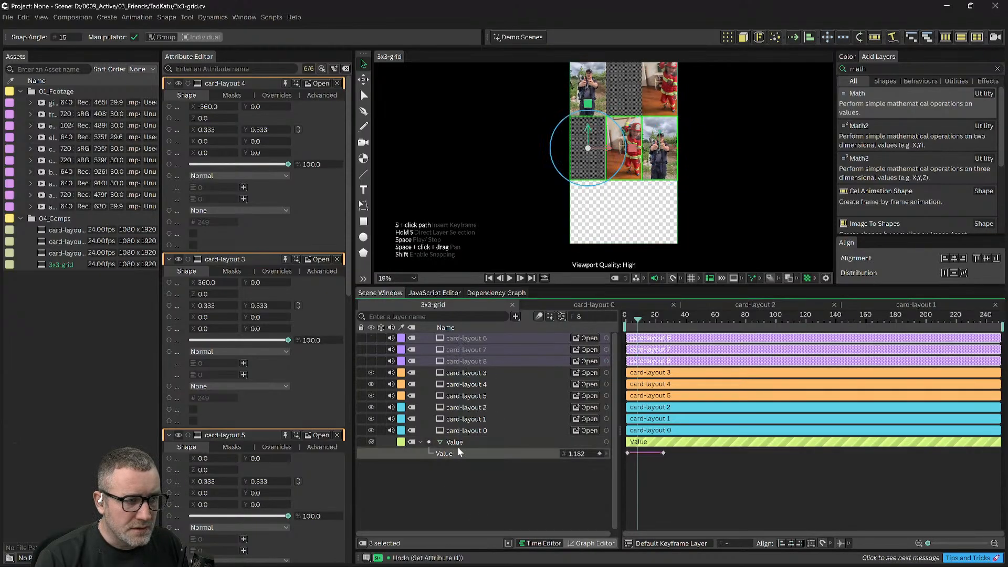
left_click(457, 372)
left_click(459, 394, "shift")
left_click(371, 383)
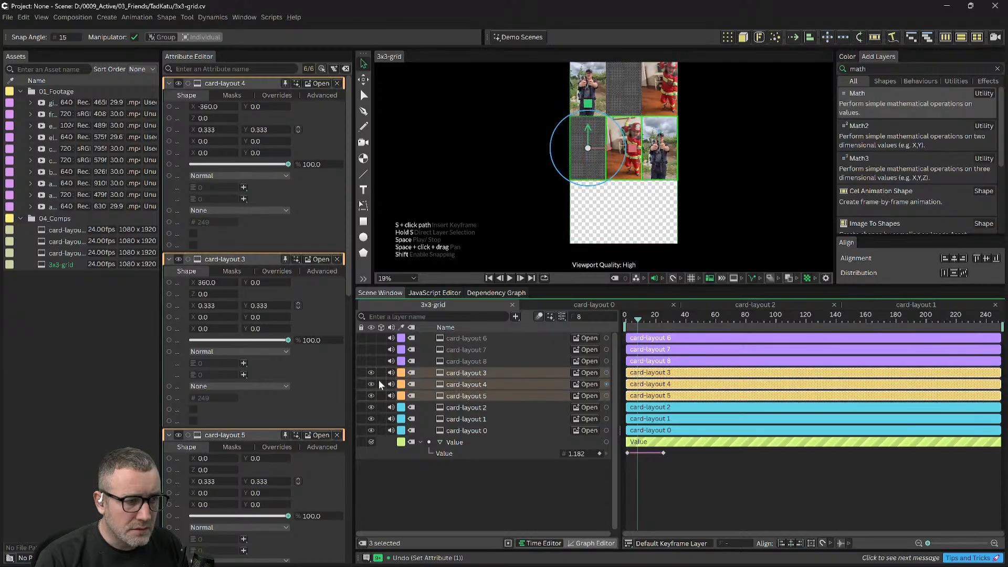
Step: Make the lilac layers card-layout 6, 7 and 8 visible again
left_click(456, 362)
left_click(450, 338, "shift")
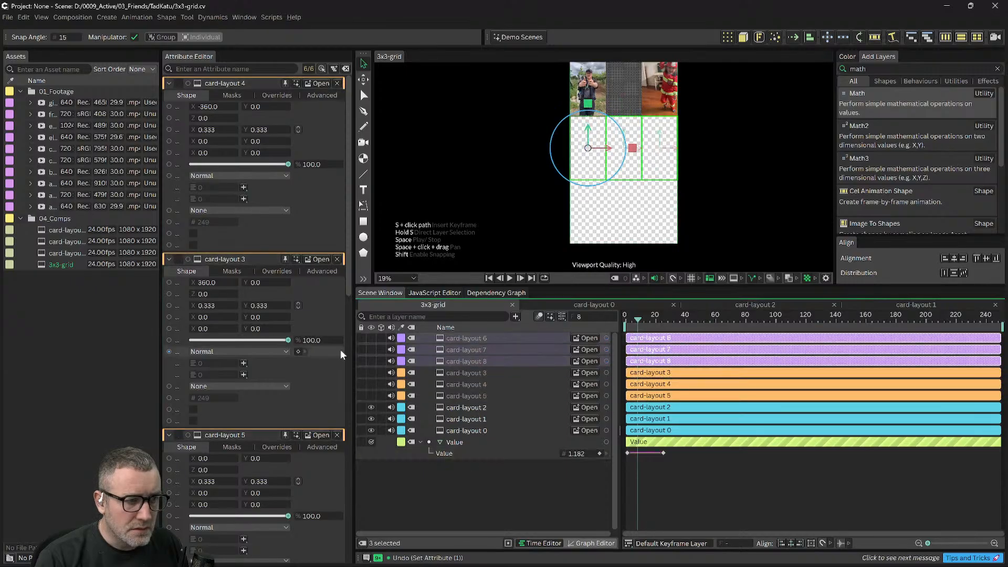
left_click(364, 336)
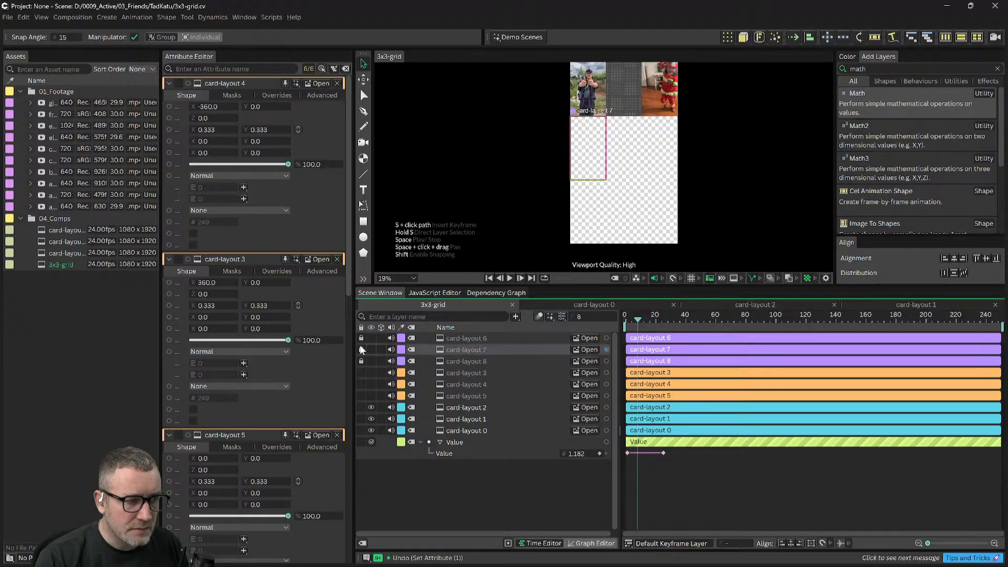
left_click_drag(361, 350, 372, 361)
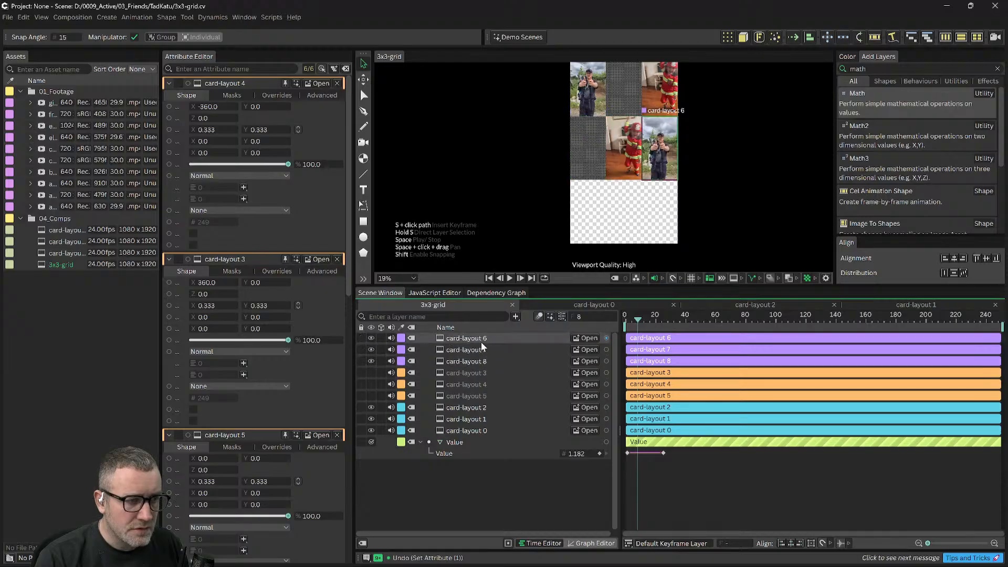
left_click(470, 360)
left_click(463, 339, "shift")
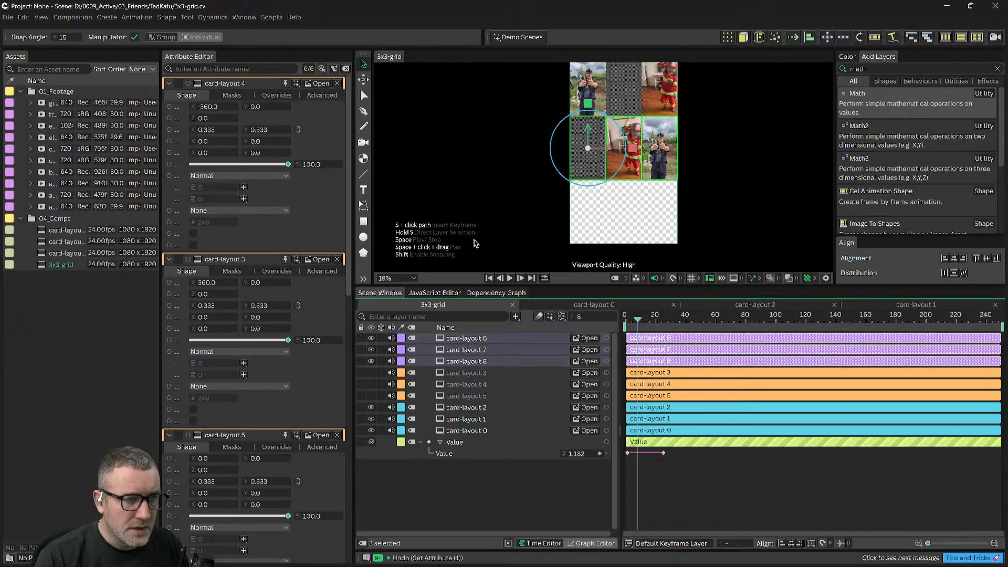
double_click(256, 108)
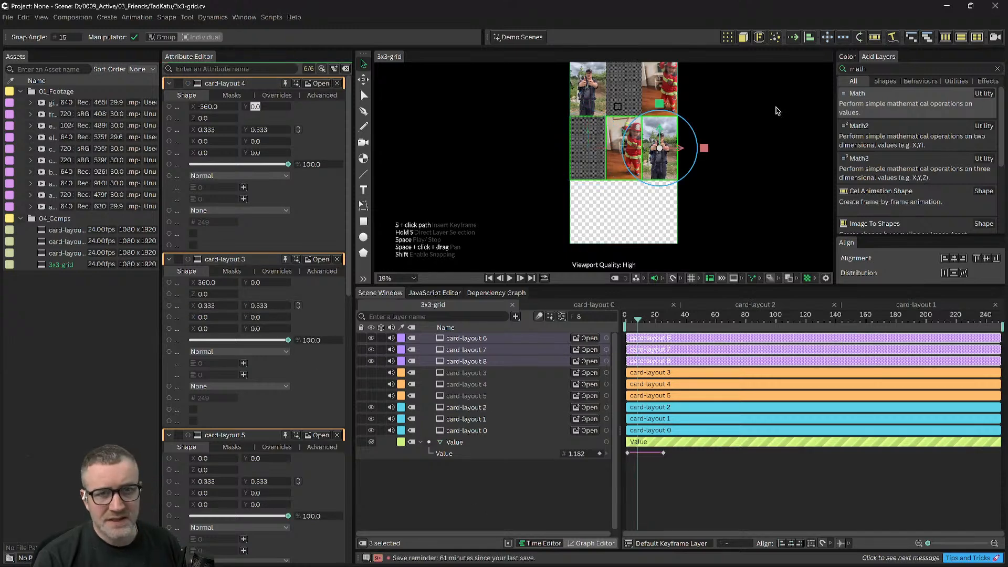
left_click(492, 477)
Step: Set the Y position of card-layout 6, 7 and 8 to -640 for the third row, and unhide card-layout 3, 4 and 5
left_click(455, 342)
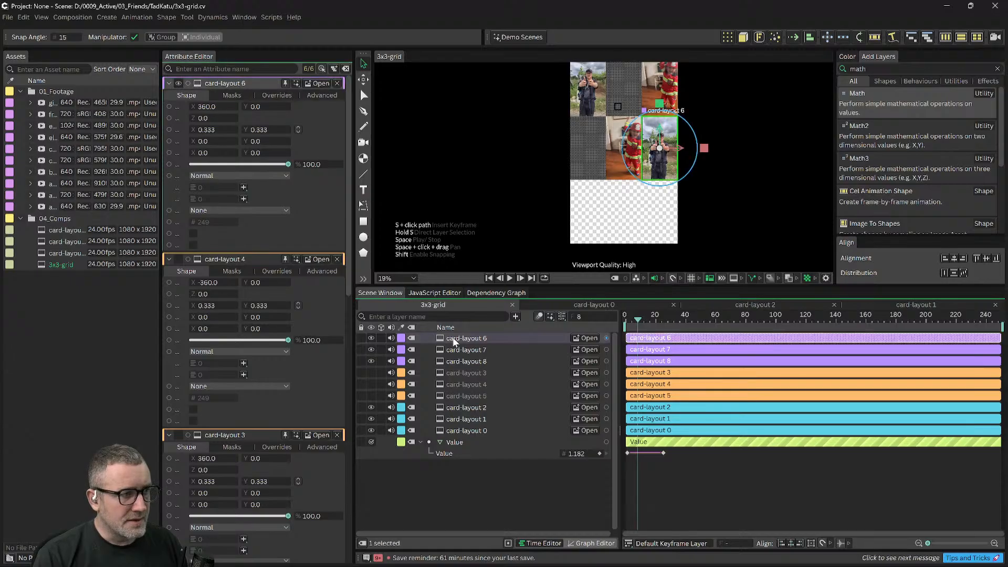
left_click(460, 352)
left_click(462, 361, "shift")
left_click(462, 338, "shift")
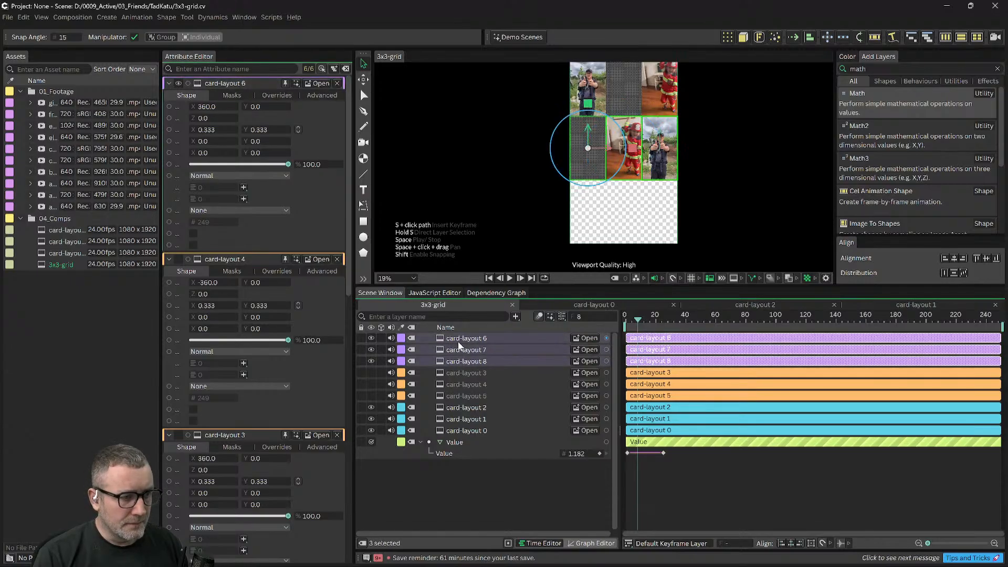
left_click(262, 107)
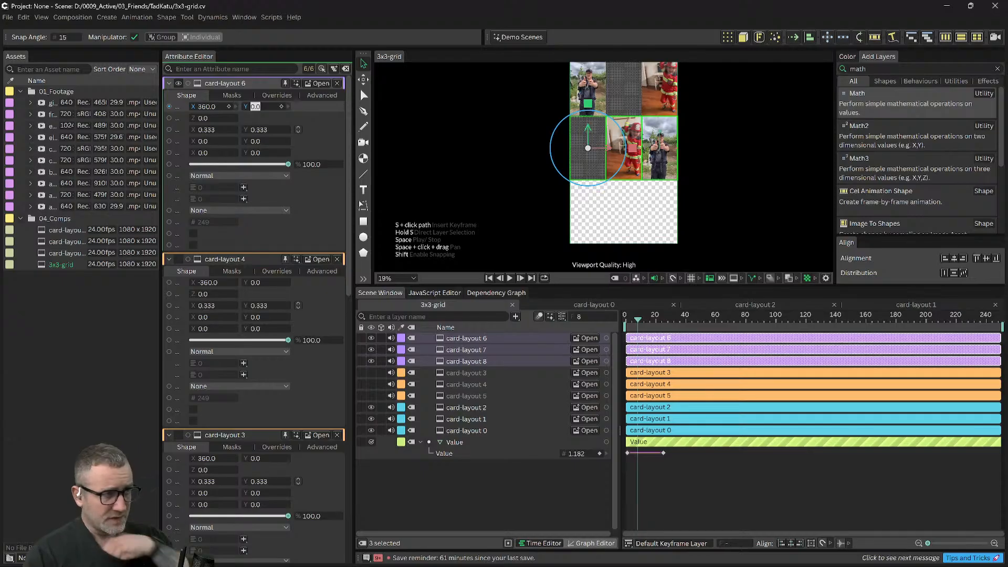
type("-64")
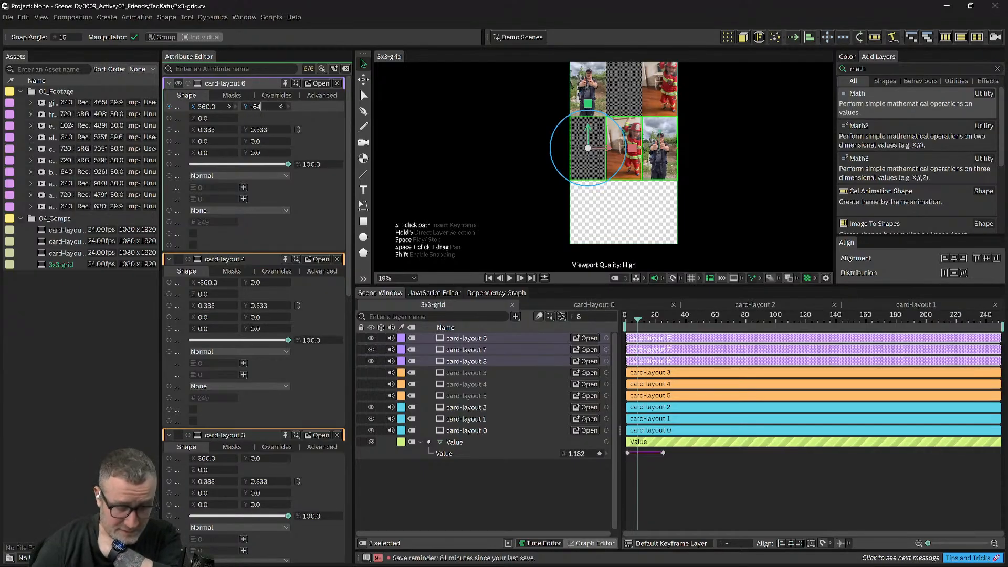
type("0")
key("Return")
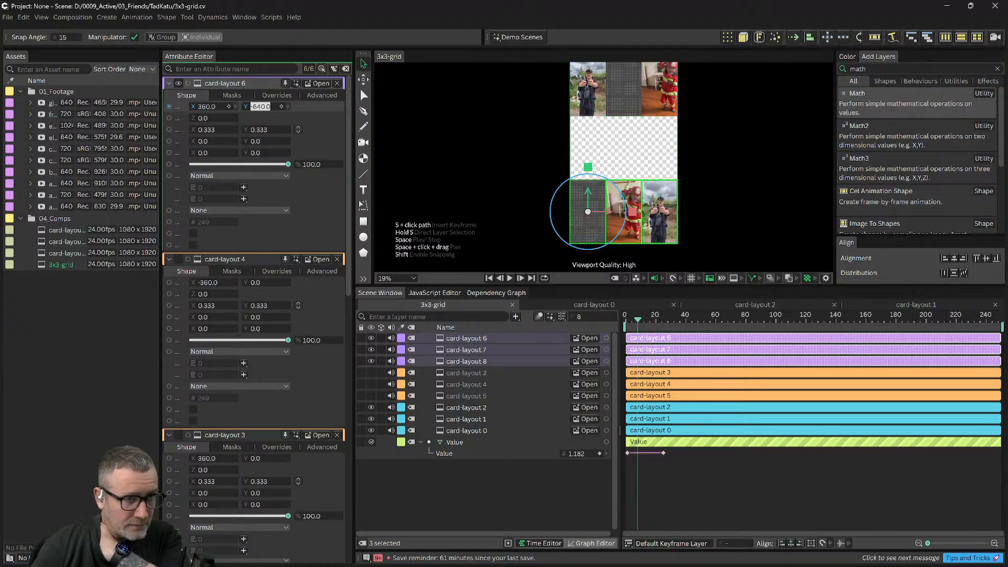
left_click(411, 486)
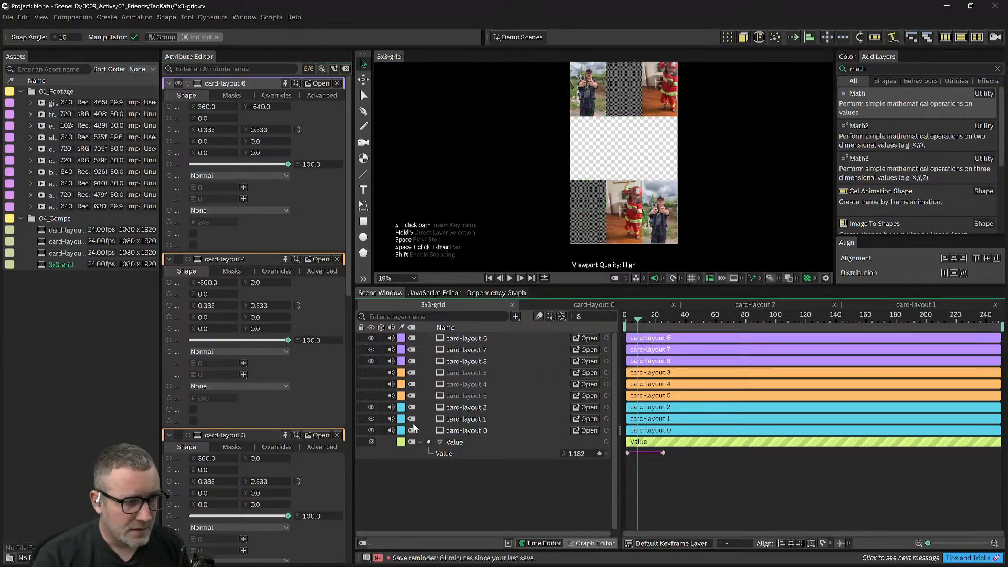
left_click_drag(371, 376, 373, 396)
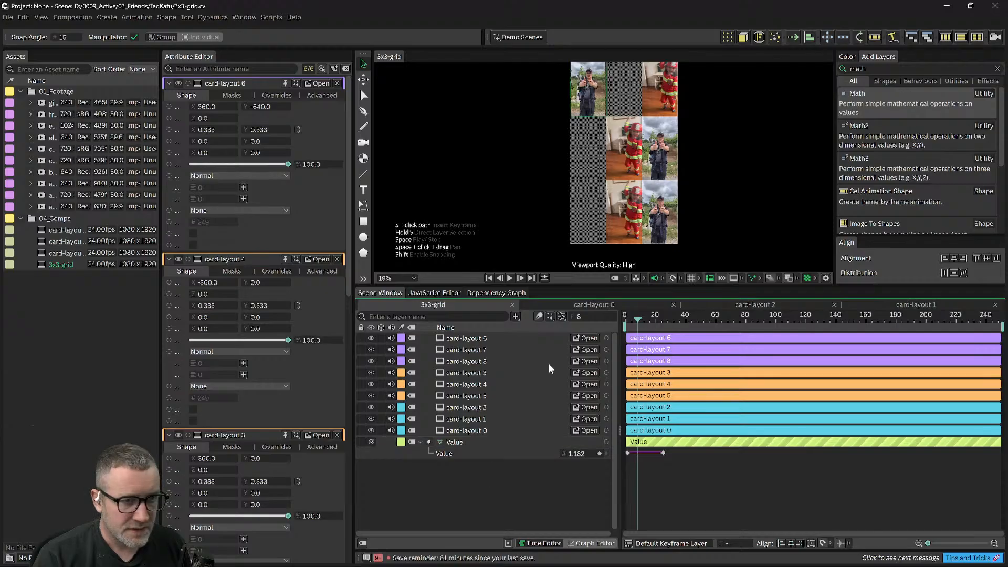
left_click(466, 362)
left_click(464, 344, "shift")
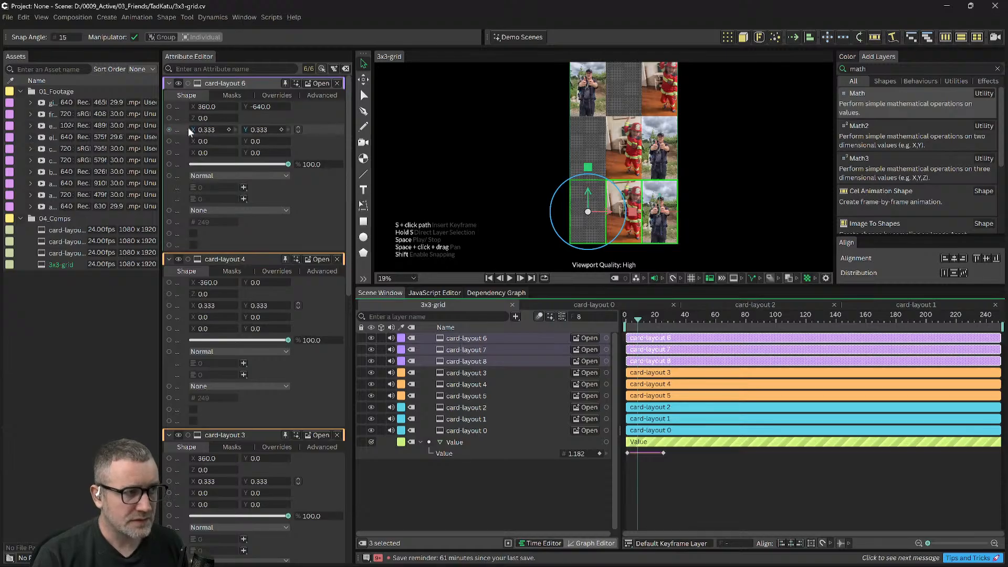
left_click(470, 339)
left_click(465, 363, "shift")
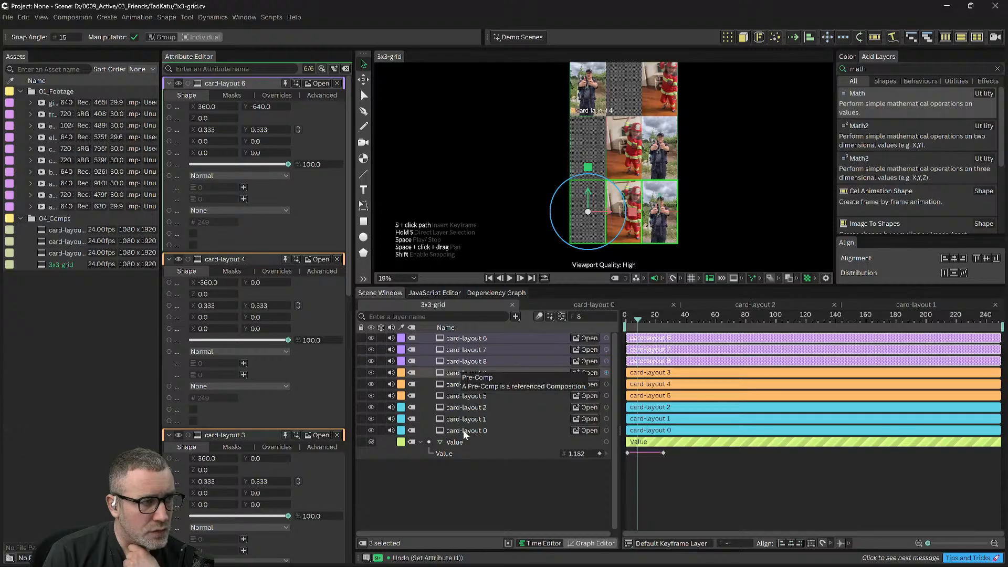
left_click(455, 480)
Step: Set the X position of card-layout 6 to 0 and of card-layout 7 to 360, the third row's middle and right columns
left_click(458, 338)
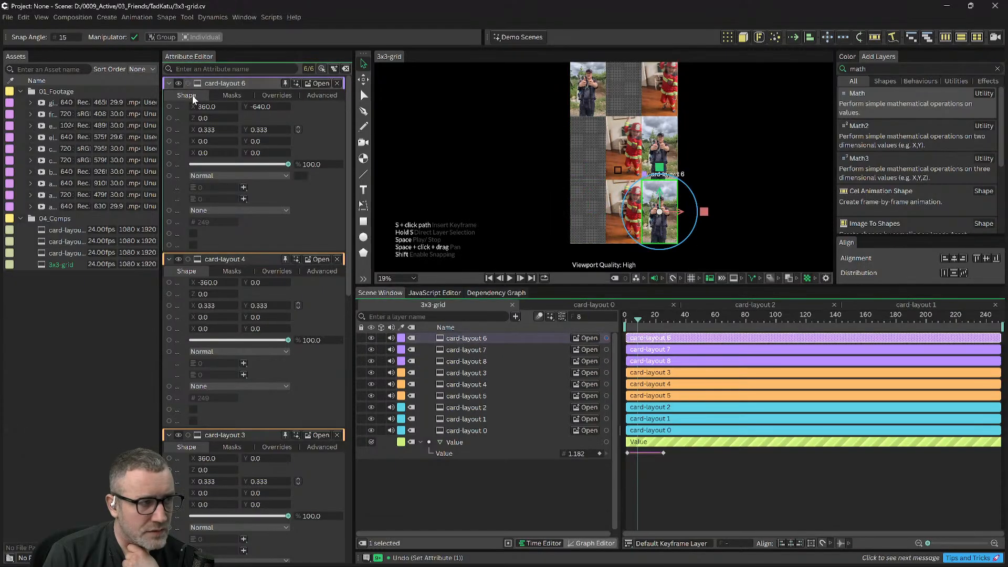
left_click(207, 107)
key("Escape")
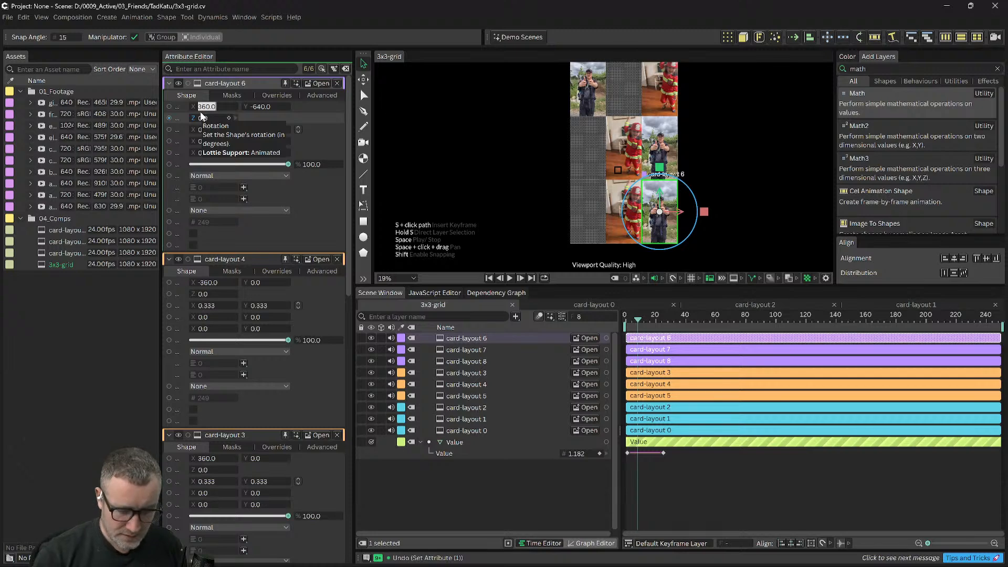
type("0")
key("Return")
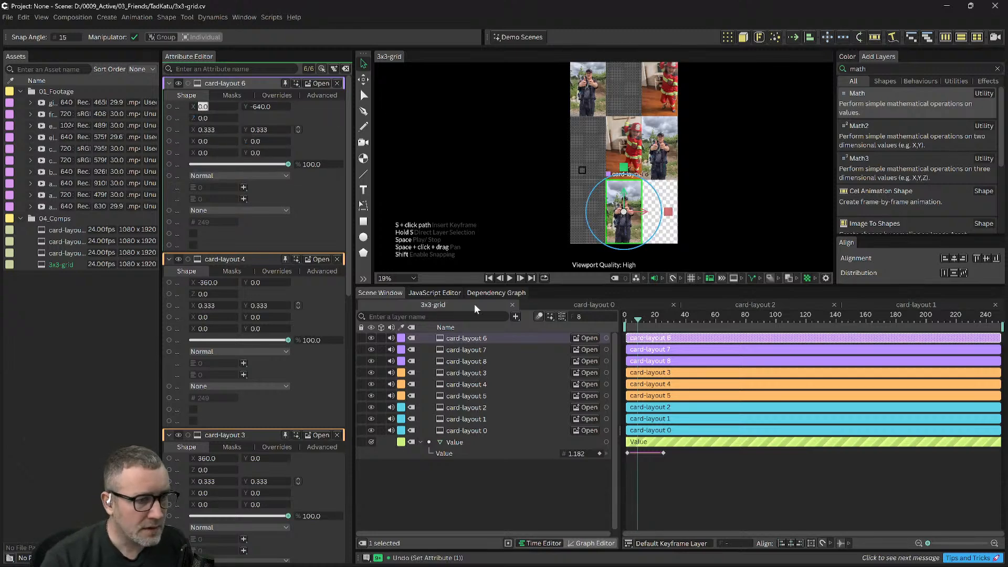
left_click(466, 350)
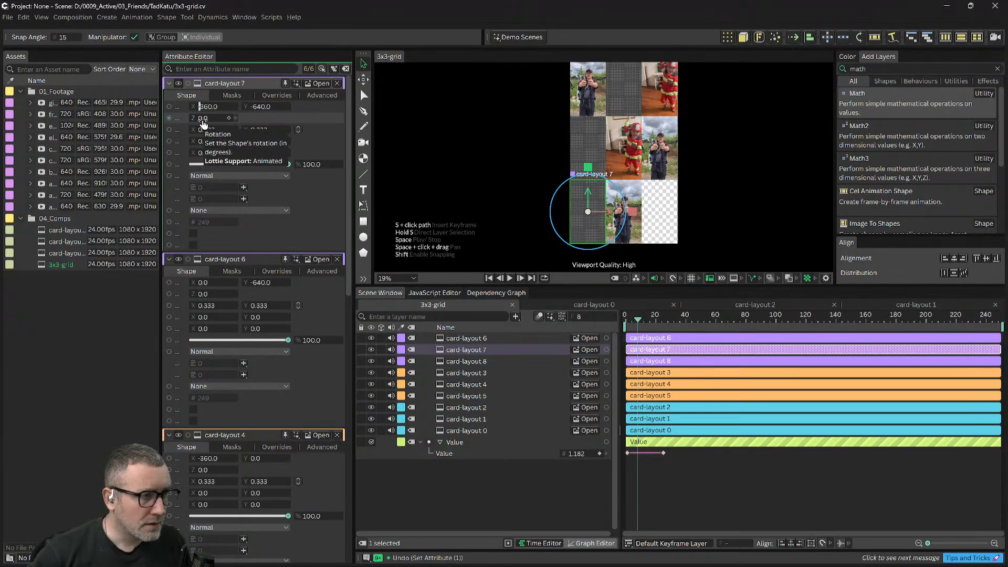
key("Return")
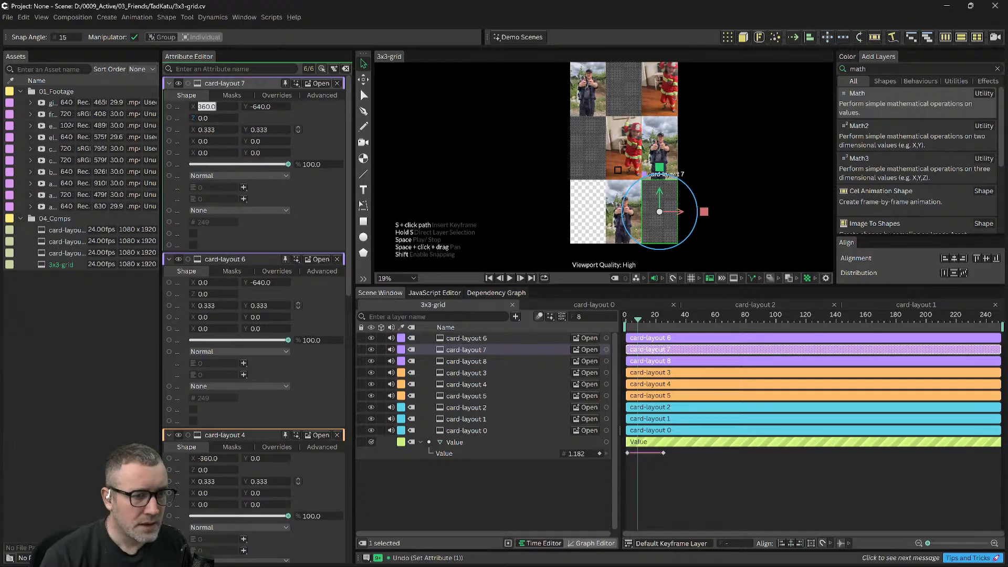
Step: Set the X position of card-layout 8 to -360, the third row's remaining column
left_click(456, 361)
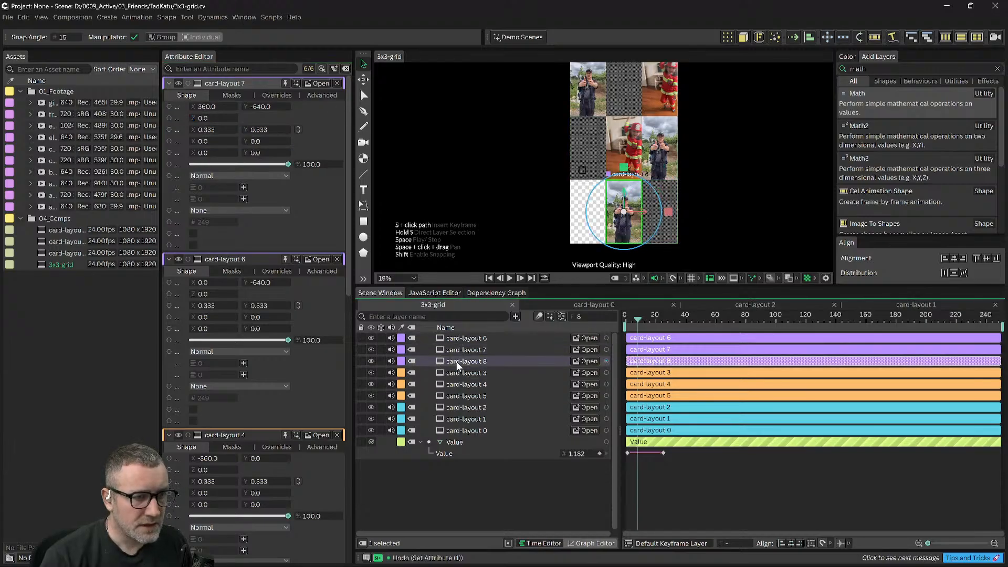
left_click(203, 107)
type("-")
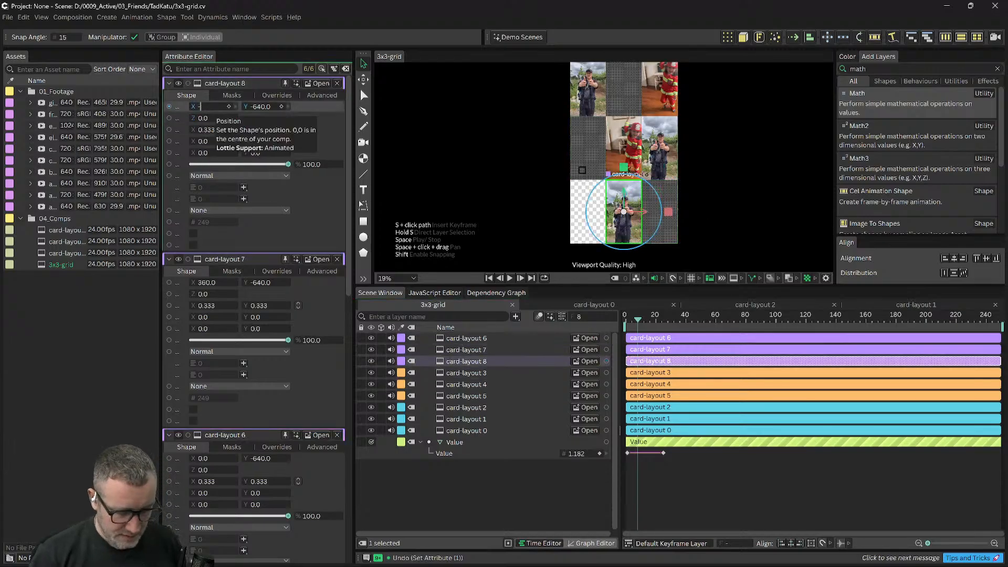
type("360")
key("Return")
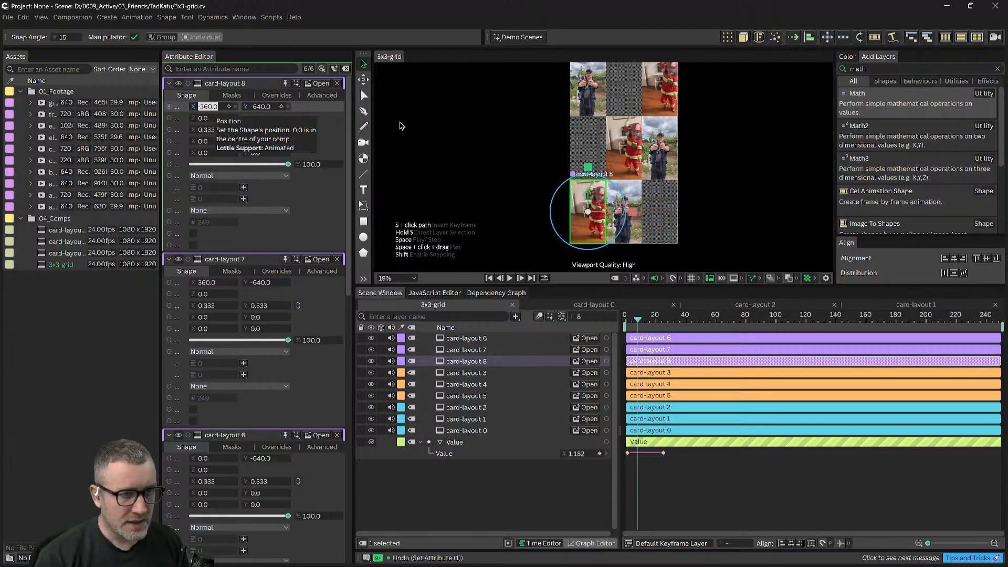
Step: Return to frame 0 and move the Value layer to the top of the layer stack, above card-layout 6
mouse_move(481, 544)
mouse_move(638, 320)
left_mouse_down()
mouse_move(809, 320)
mouse_move(624, 326)
left_mouse_up()
left_click_drag(695, 158, 609, 163)
scroll(595, 151, "down", 1)
scroll(615, 149, "down", 1)
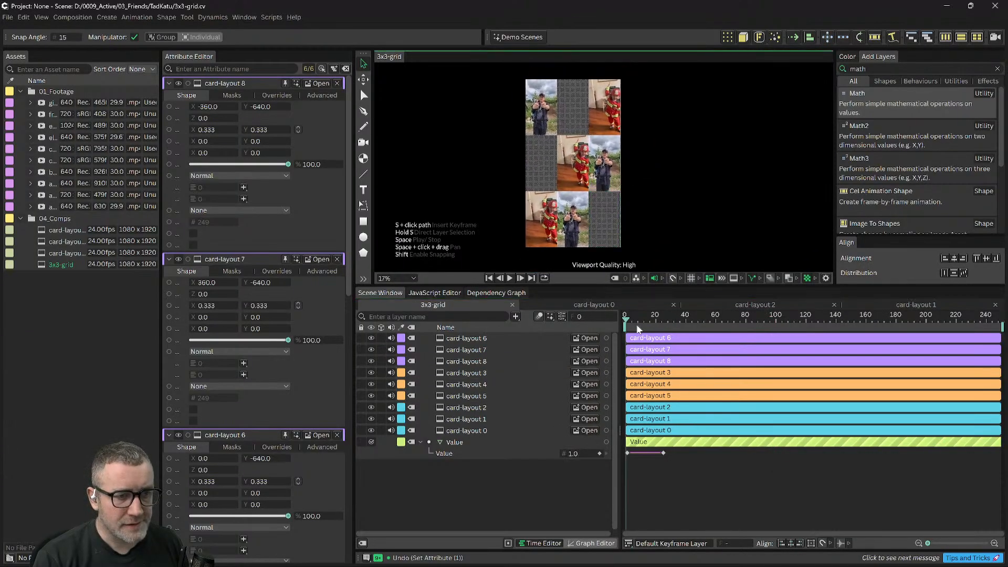
left_click_drag(635, 322, 601, 325)
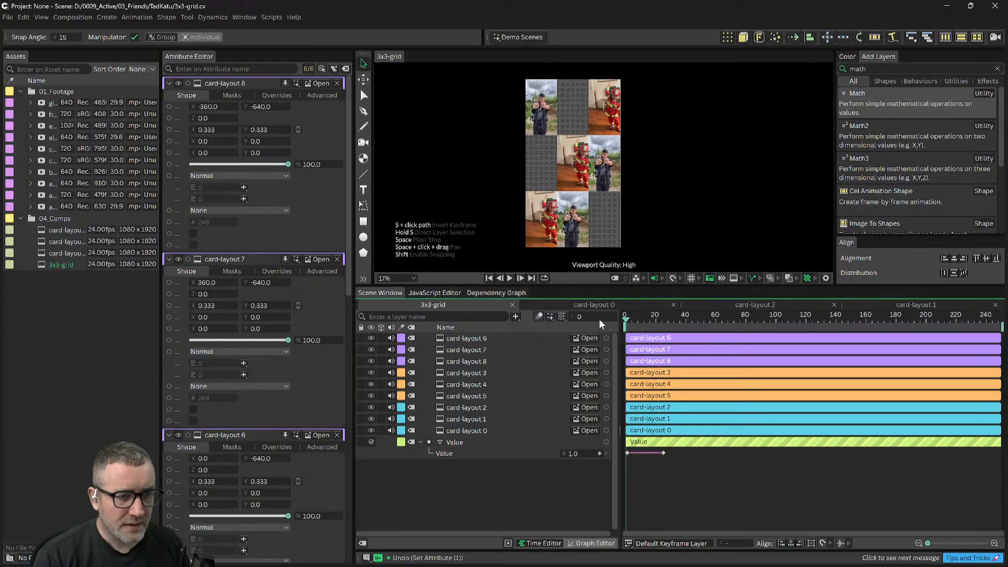
left_click_drag(455, 442, 463, 335)
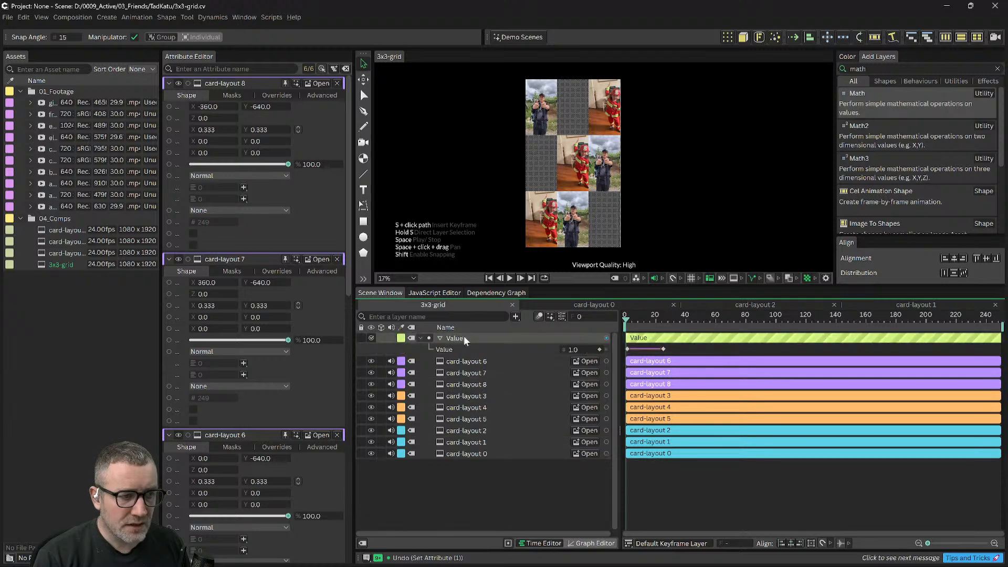
Step: Group all nine card-layout layers, 0 through 8, and show the group's attributes
left_click(458, 365)
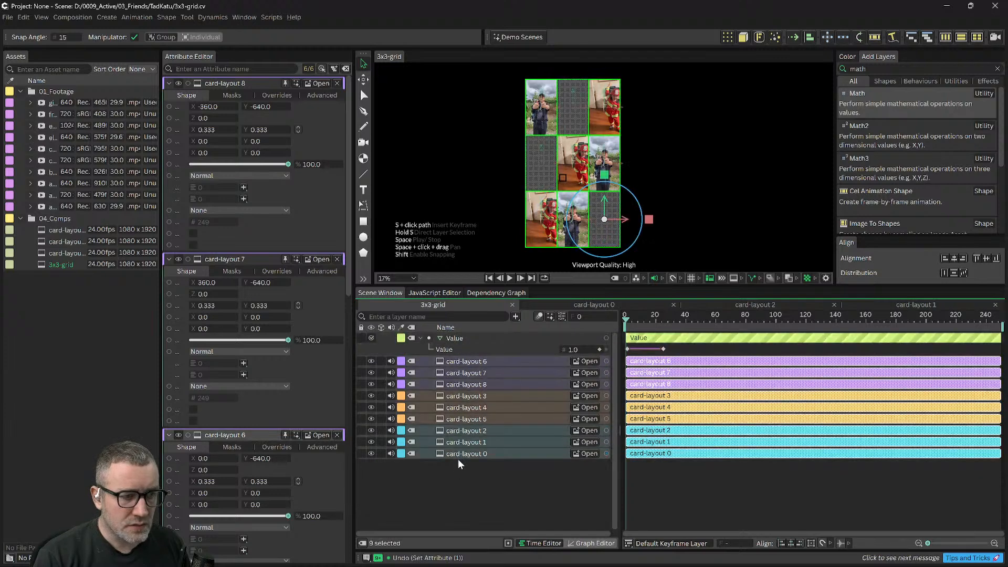
left_click(457, 454, "shift")
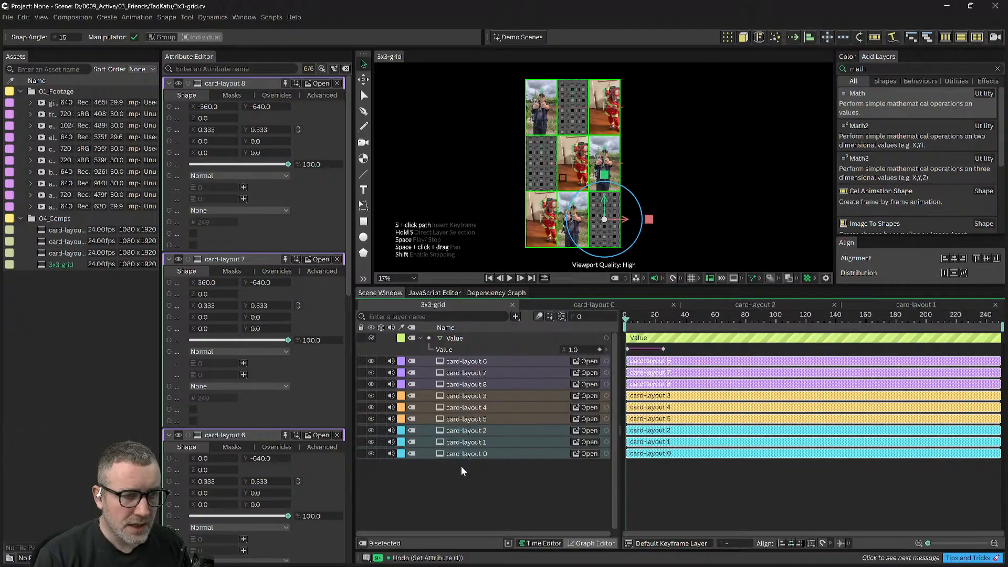
key("ctrl+g")
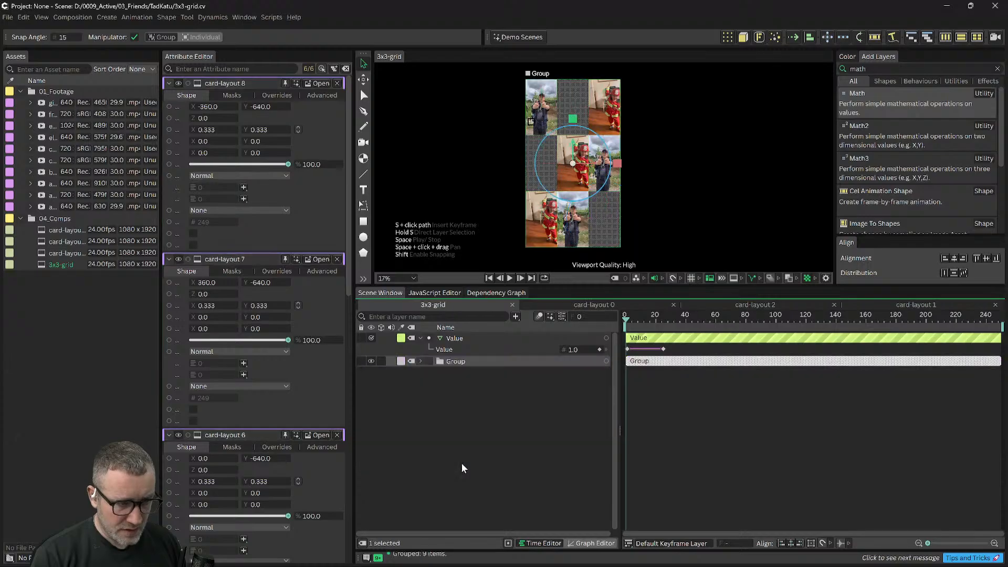
left_click(455, 362)
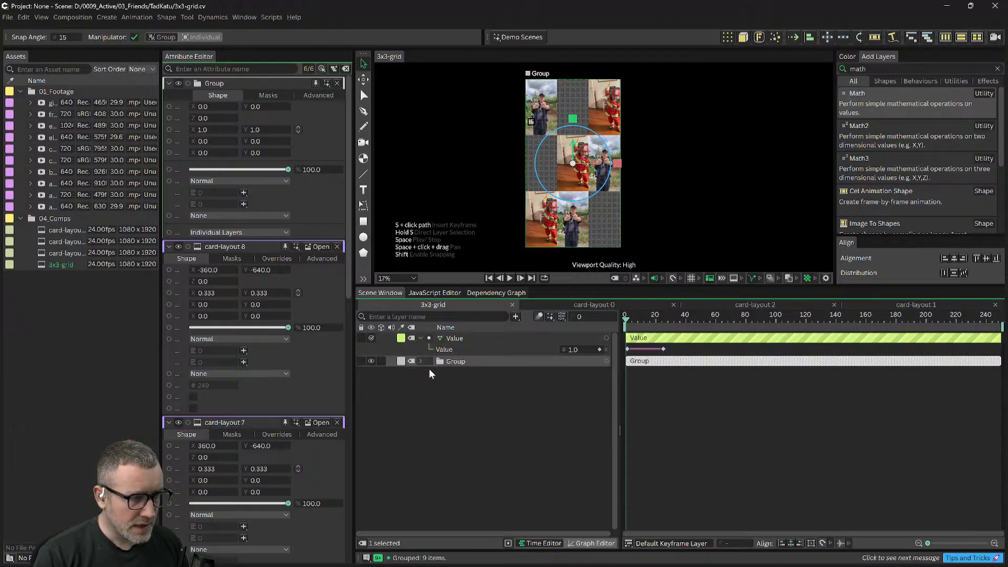
Step: Go to frame 25 and check the value and easing of the Value layer's second keyframe
left_click_drag(646, 327, 663, 319)
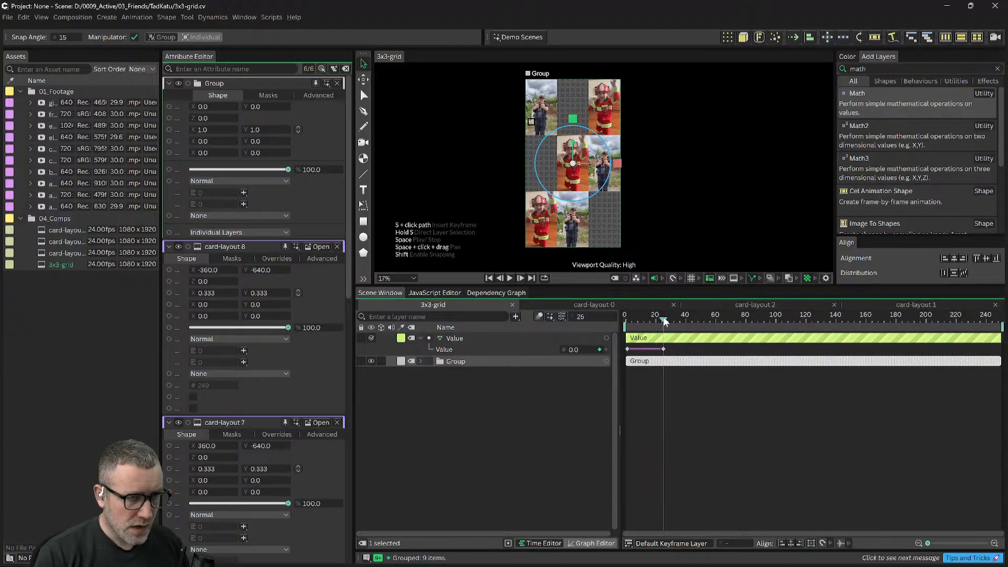
left_click(665, 349)
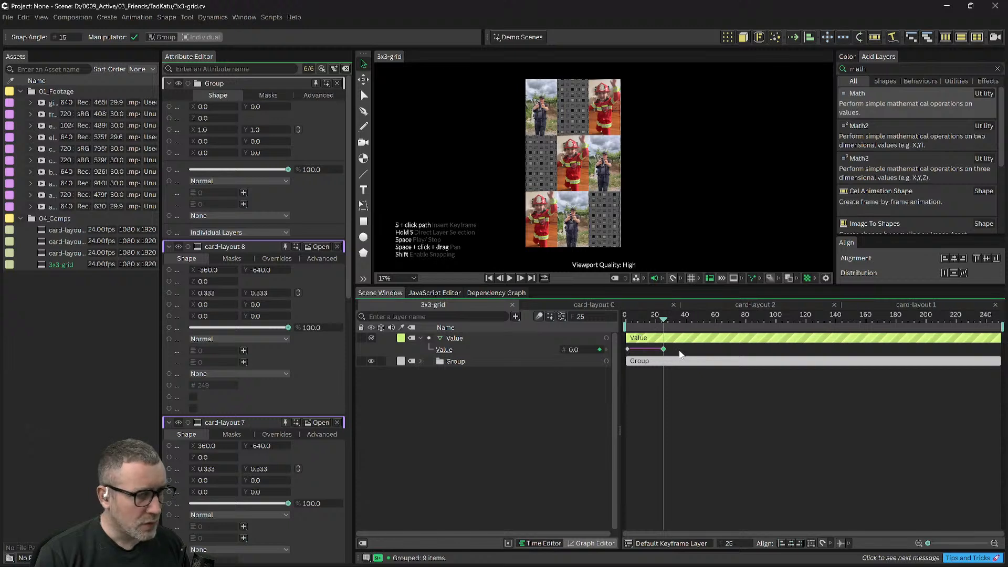
mouse_move(664, 351)
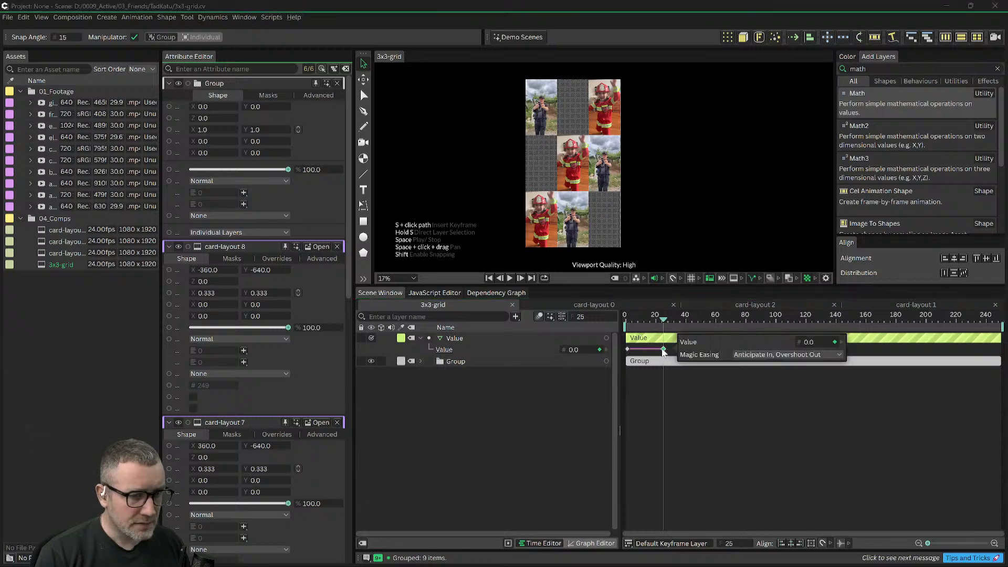
left_click(650, 371)
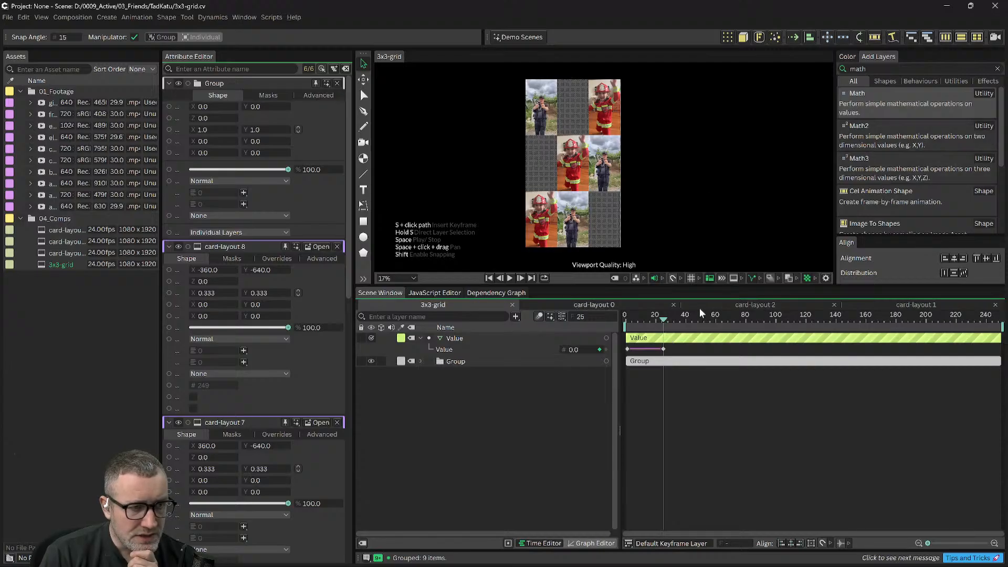
Step: Copy the Value and Math layers from the card-layout 0 composition and paste them into the 3x3-grid composition
left_click(613, 302)
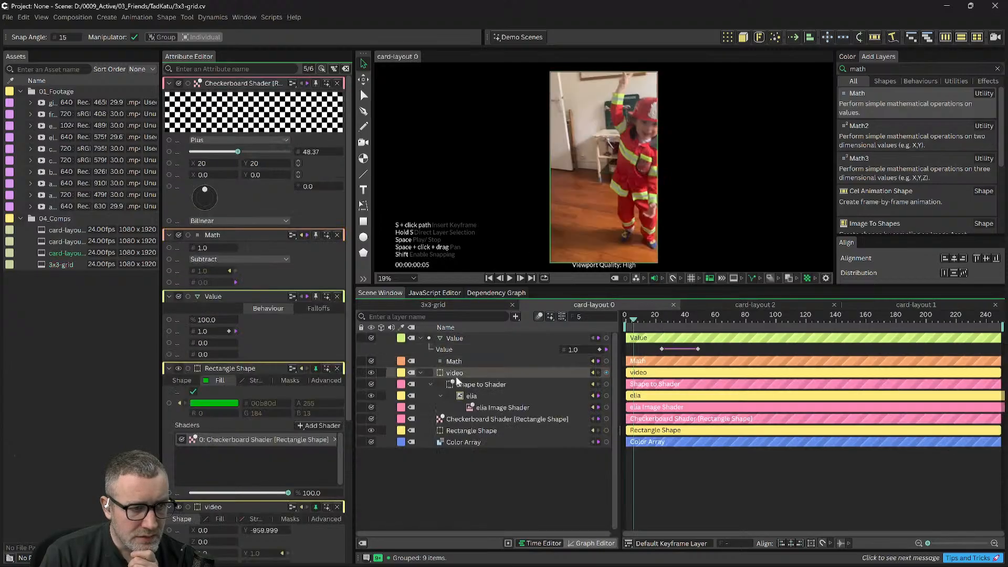
left_click(472, 362)
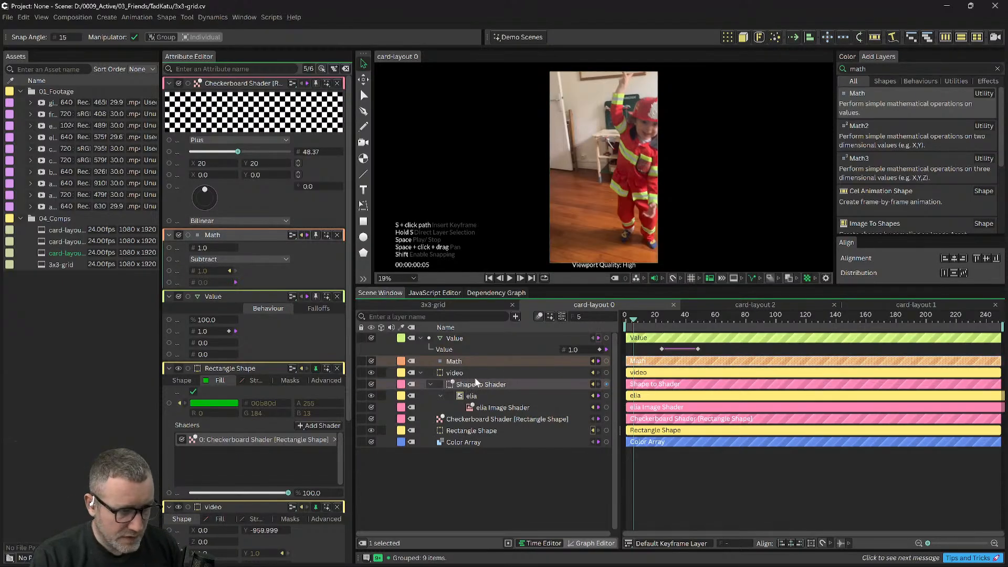
key("ctrl+c")
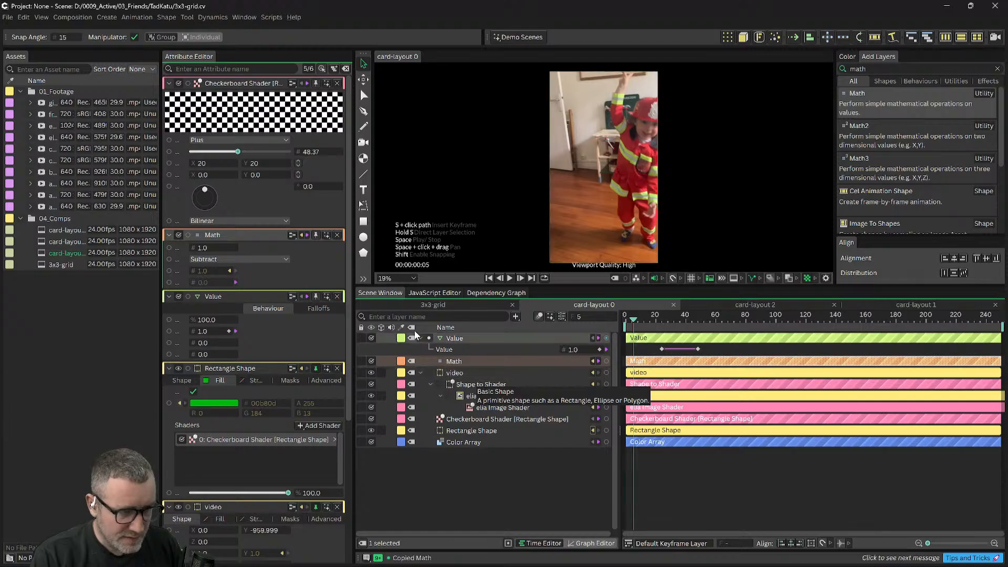
left_click(450, 305)
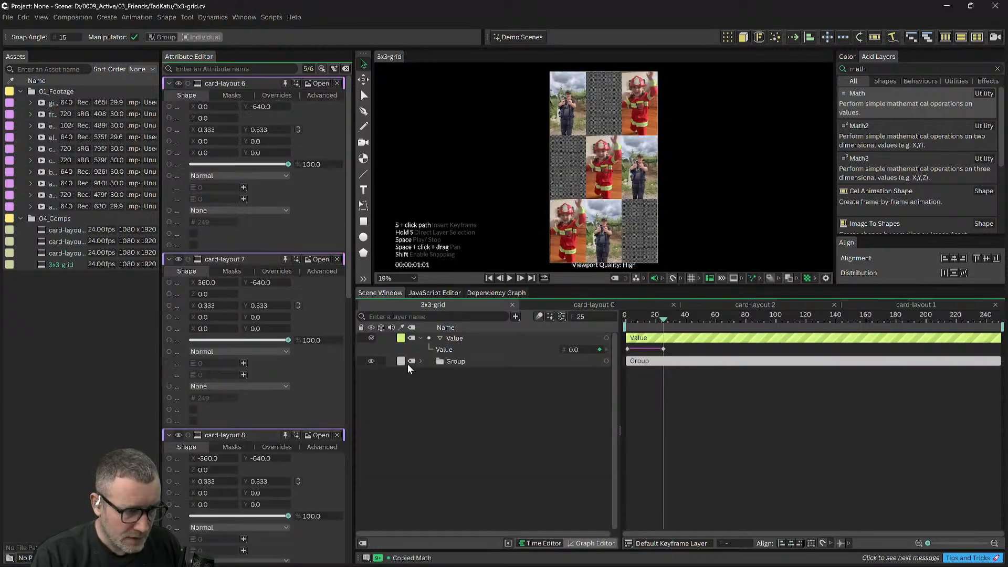
key("ctrl+v")
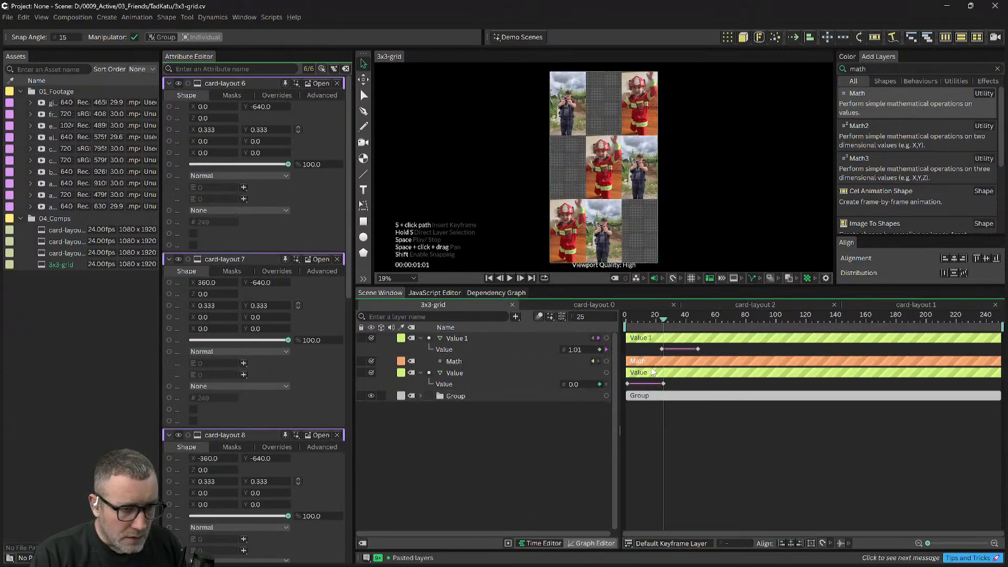
Step: Delete the original Value layer and shift both keyframes of the pasted Value 1 layer so they start at frame 0
left_click(457, 373)
key("Delete")
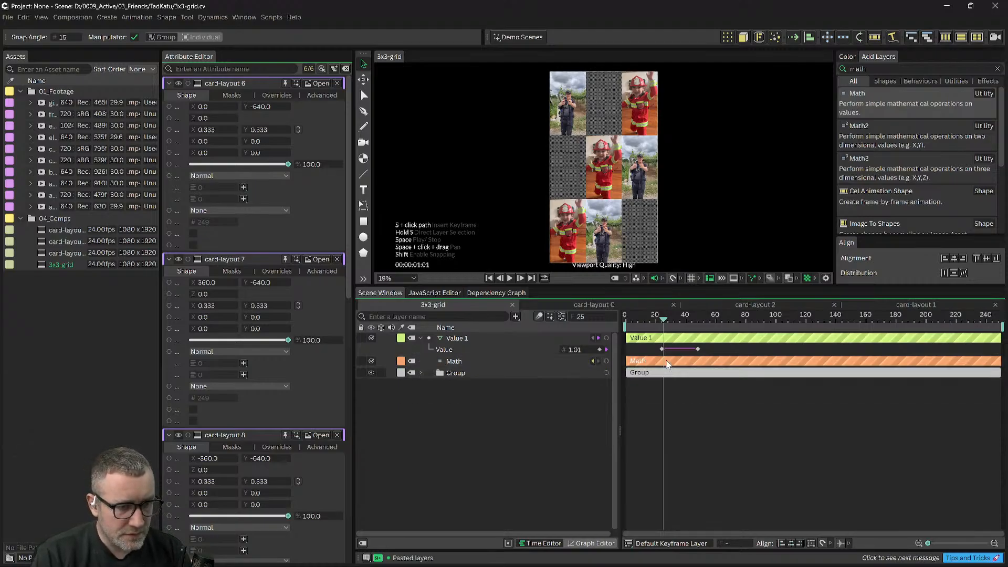
left_click(669, 363)
left_click_drag(720, 340, 629, 353)
key("ctrl+z")
key("ctrl+z")
left_click(624, 324)
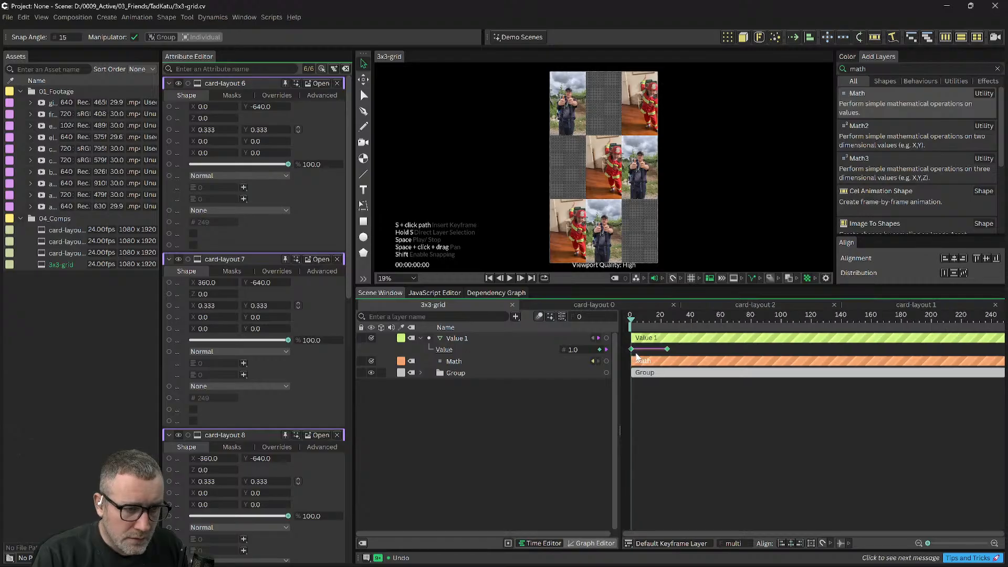
Step: Show the Math layer's attributes and compare its input and result between frame 13 and frame 0
left_click_drag(646, 317, 652, 317)
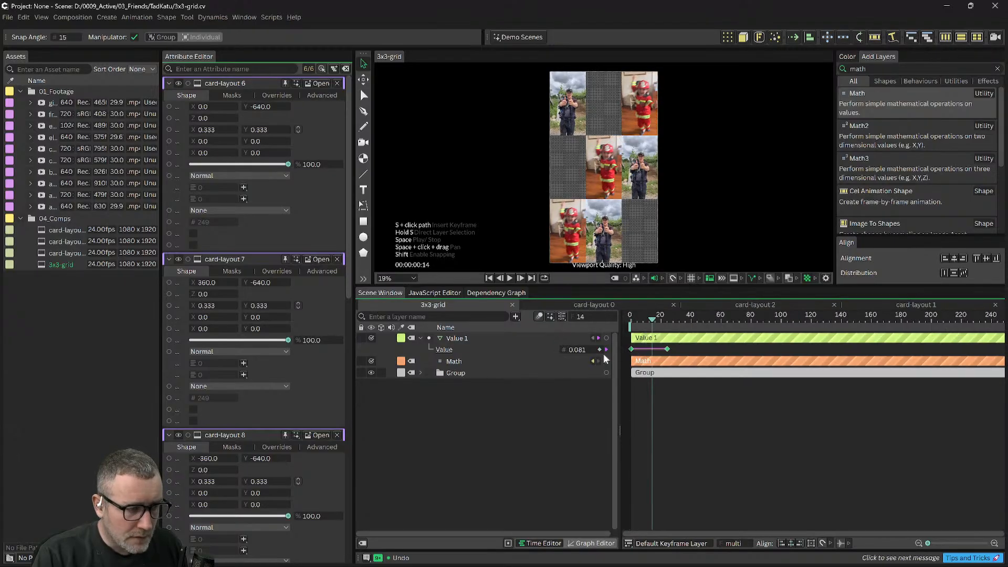
left_click(445, 371)
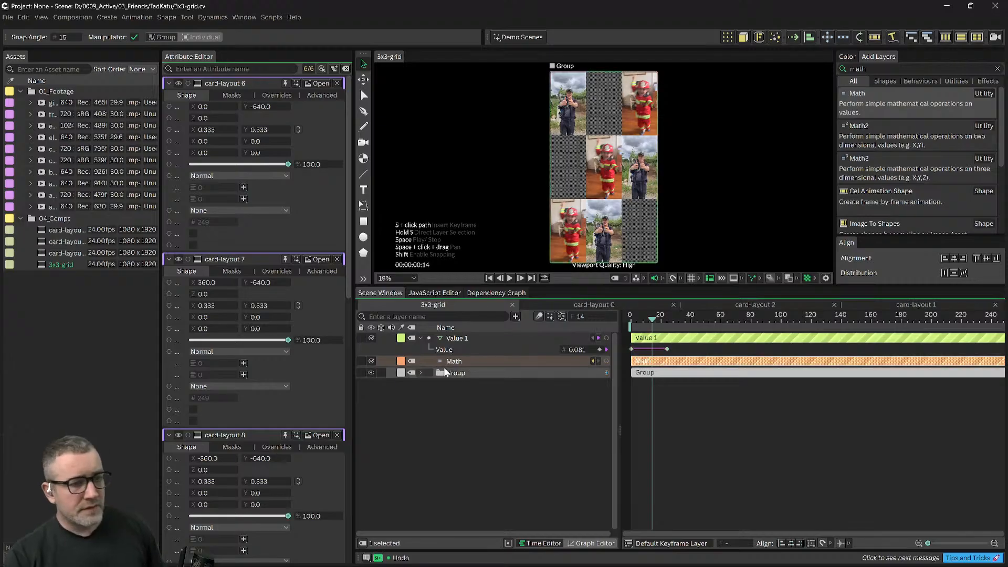
left_click(450, 362)
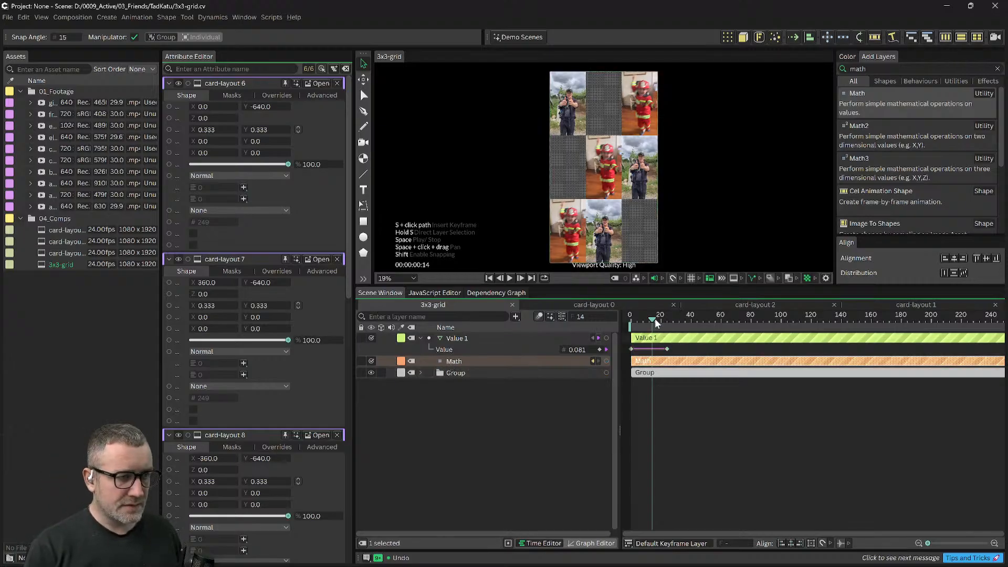
mouse_move(656, 323)
left_mouse_down()
mouse_move(637, 324)
mouse_move(650, 321)
left_mouse_up()
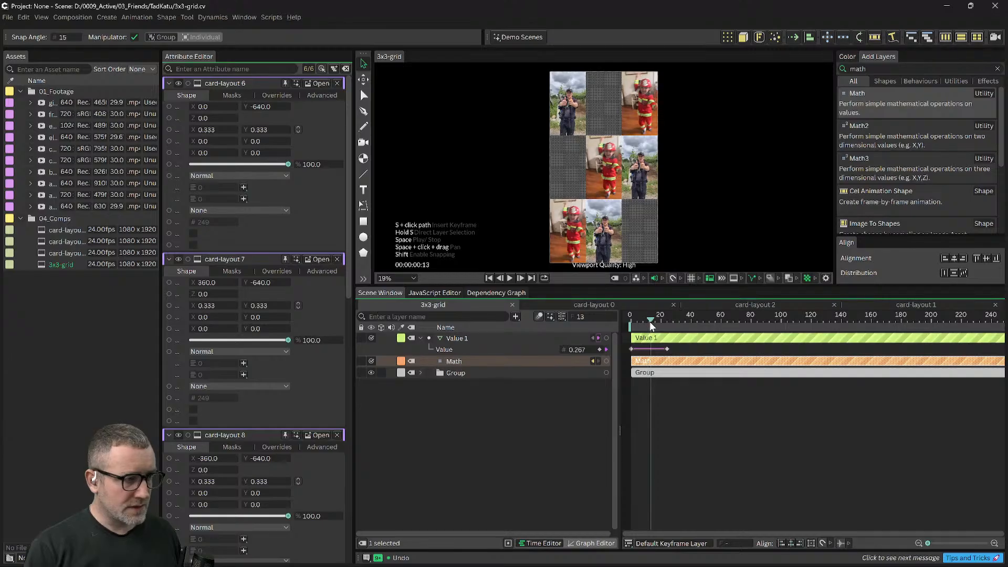
left_click(656, 363)
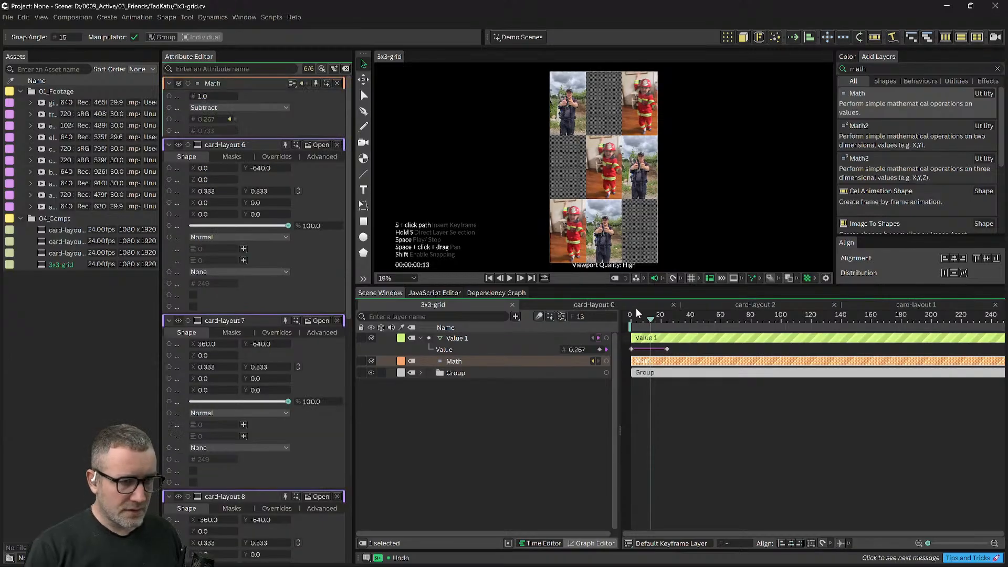
mouse_move(646, 320)
left_mouse_down()
mouse_move(664, 323)
mouse_move(634, 326)
left_mouse_up()
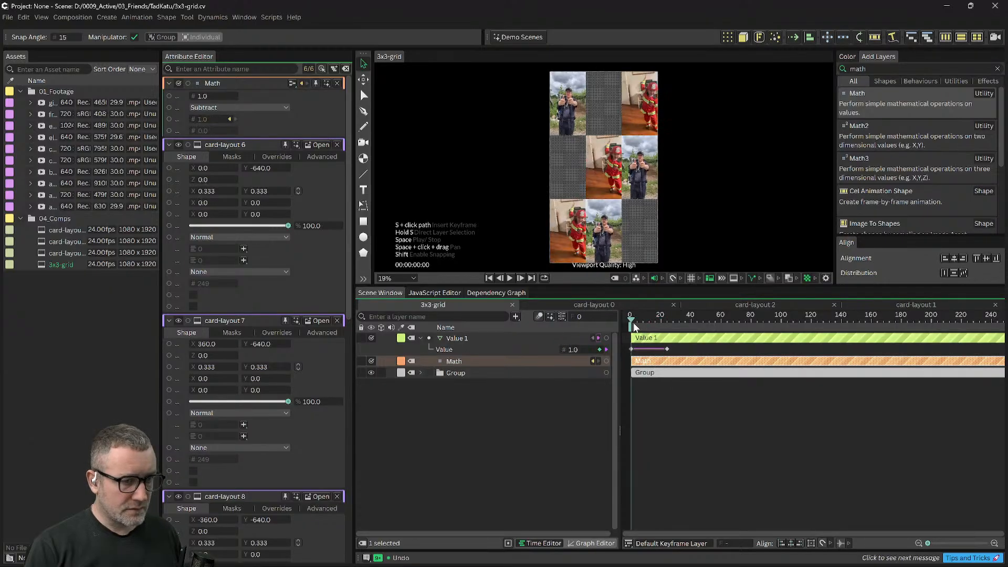
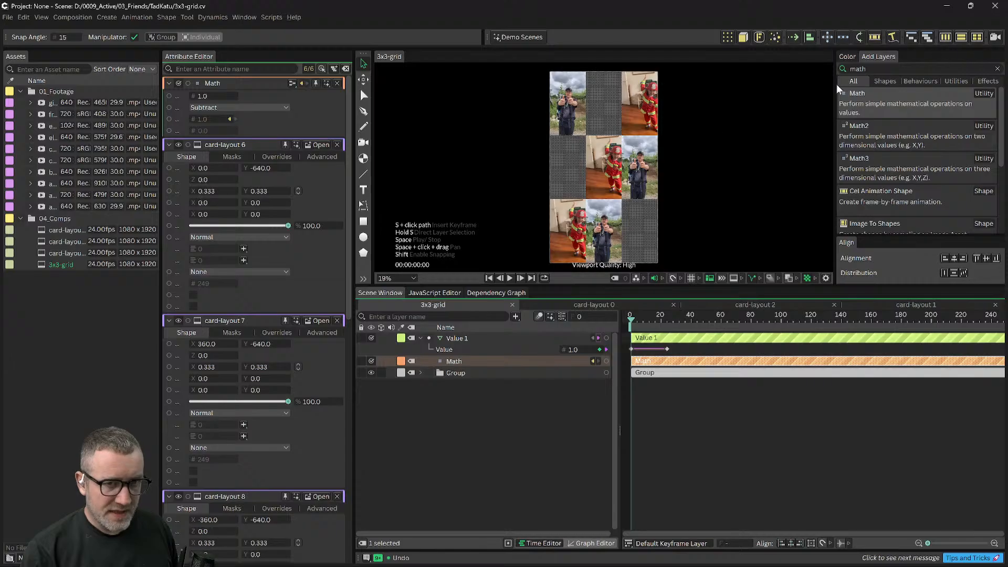
Step: Search the library of addable layers for "fit", clear the search and deselect the Math layer
left_click(868, 68)
key("ctrl+a")
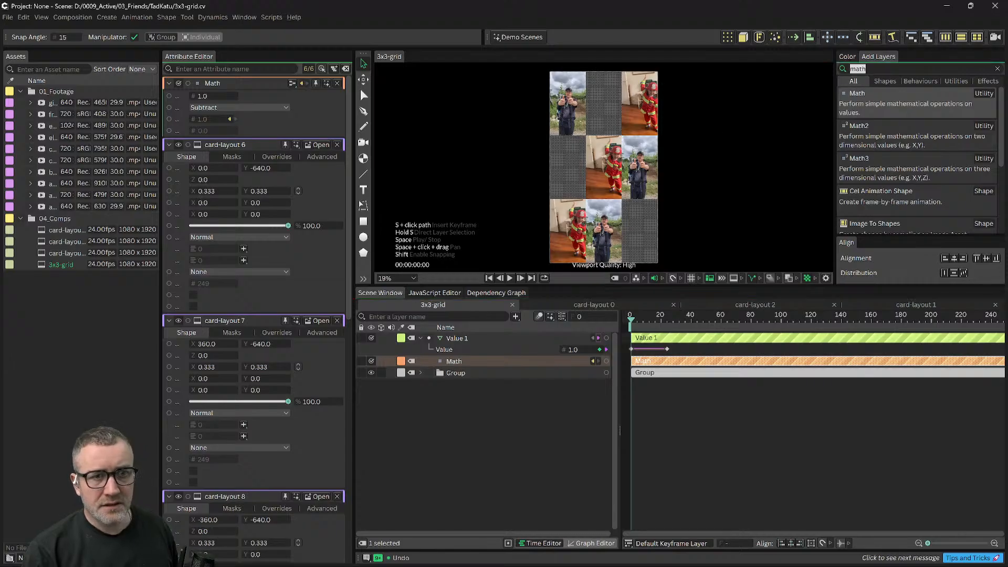
type("fit")
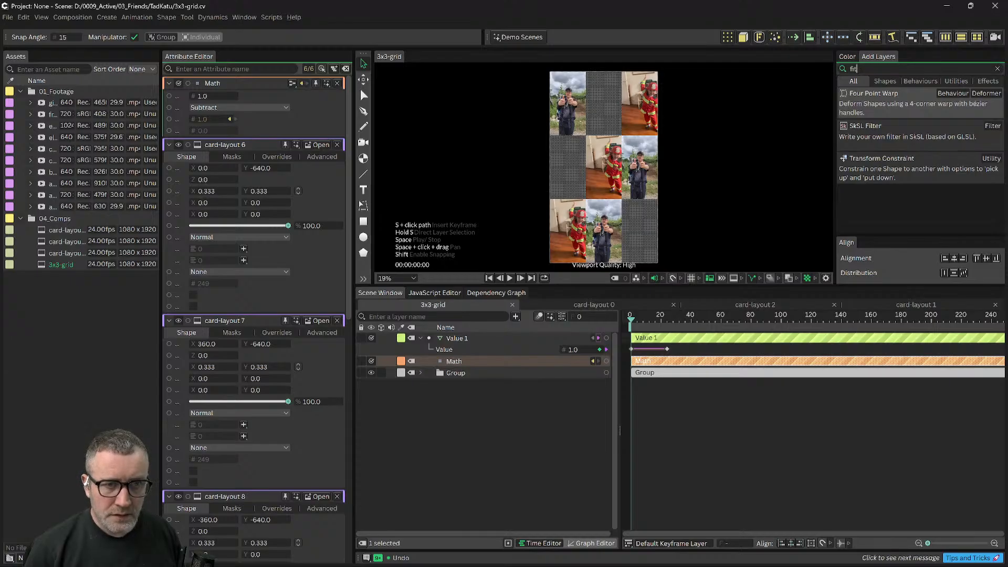
key("BackSpace")
key("BackSpace")
key("BackSpace")
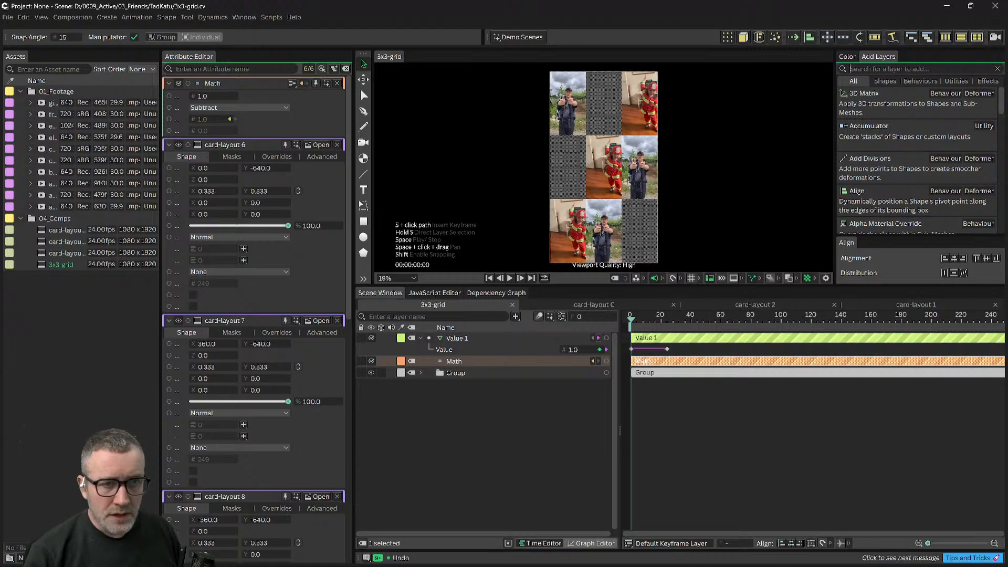
left_click(495, 442)
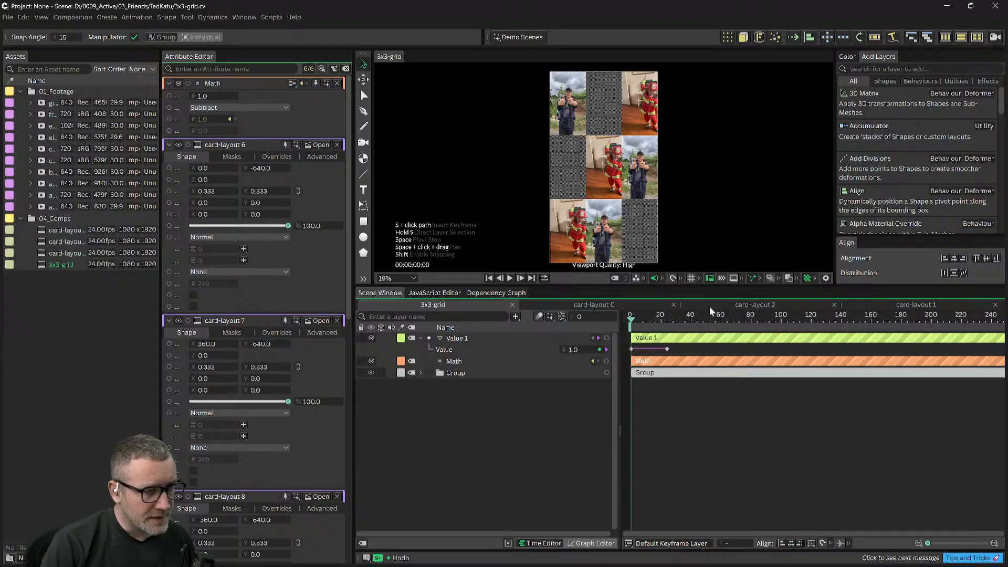
Step: Set the value of the Value 1 layer's first keyframe, at frame 0, to 0.333
mouse_move(637, 324)
left_mouse_down()
mouse_move(662, 326)
mouse_move(635, 326)
left_mouse_up()
left_click(670, 339)
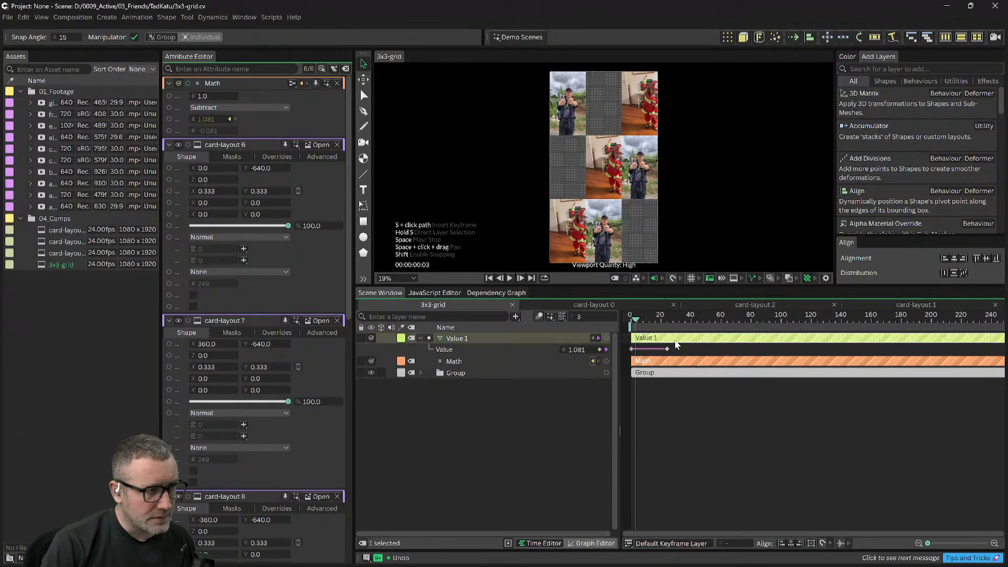
mouse_move(638, 325)
left_mouse_down()
mouse_move(662, 326)
mouse_move(631, 321)
left_mouse_up()
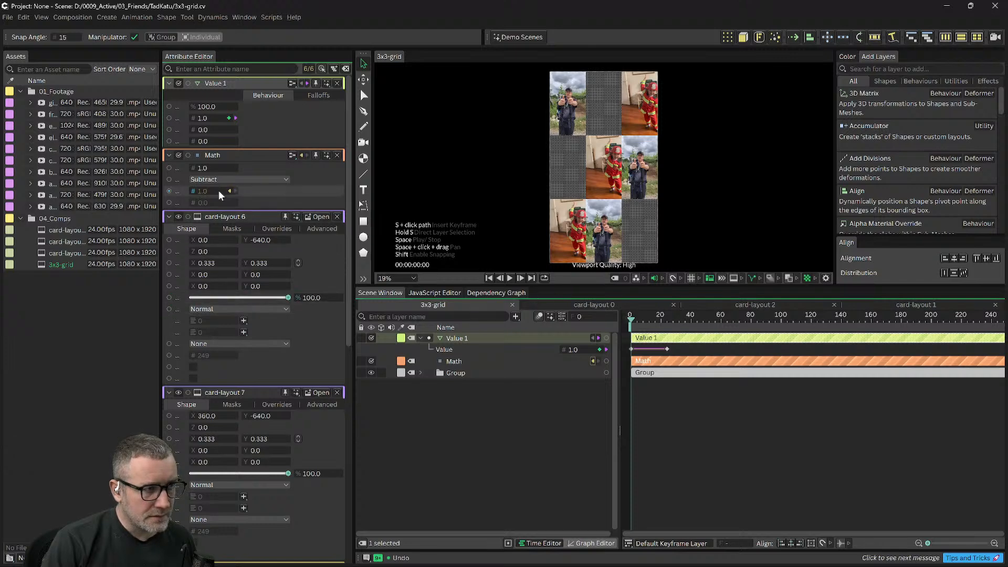
double_click(633, 351)
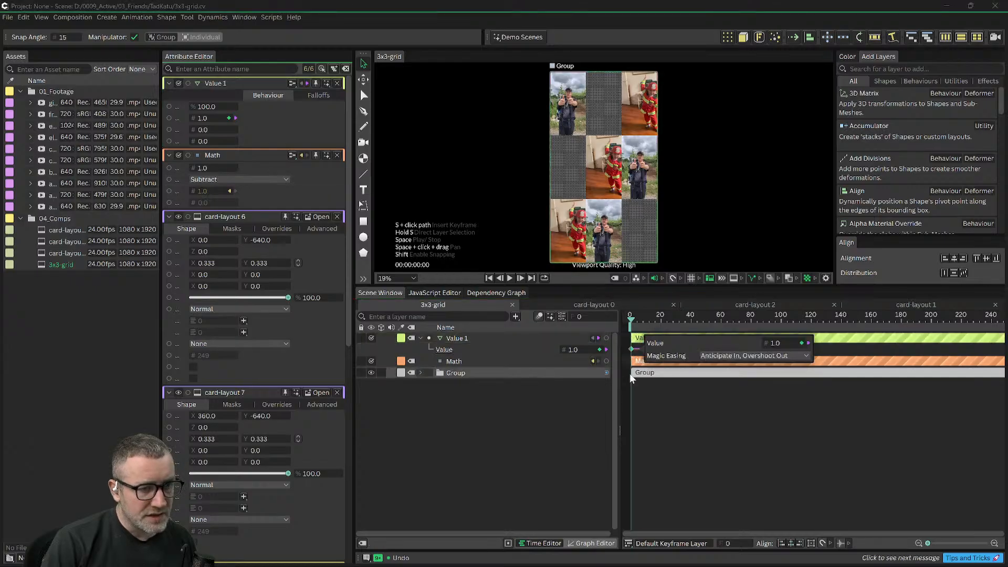
left_click(774, 343)
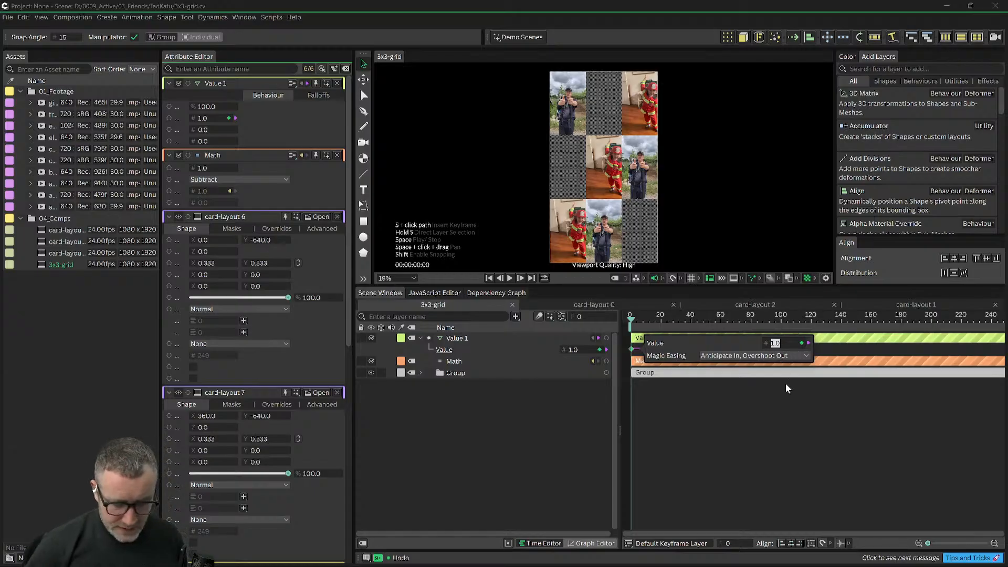
type(".333")
key("Return")
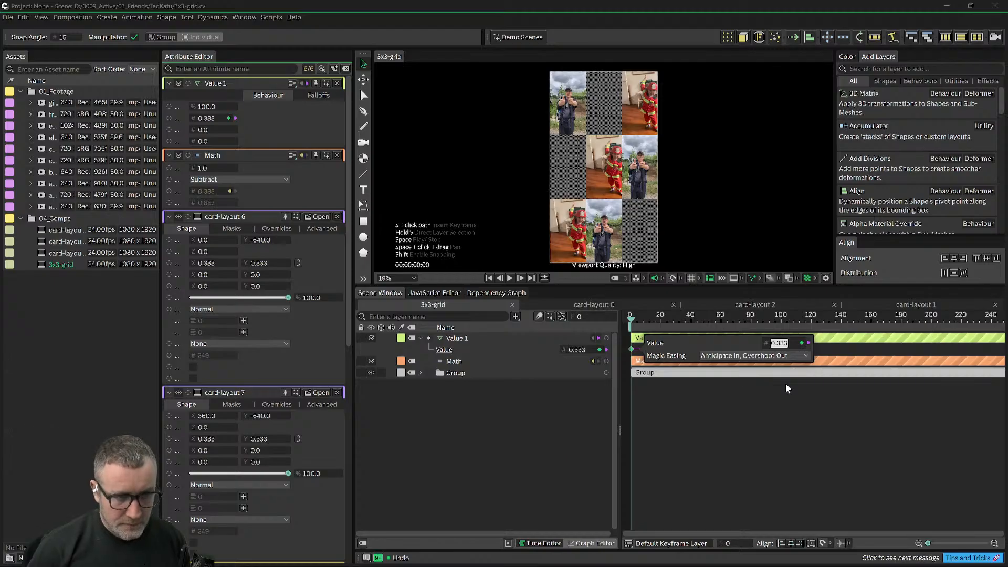
left_click(777, 387)
Step: Set the value of the Value 1 layer's second keyframe, at frame 24, to 1 and preview the frames after it
left_click(667, 349)
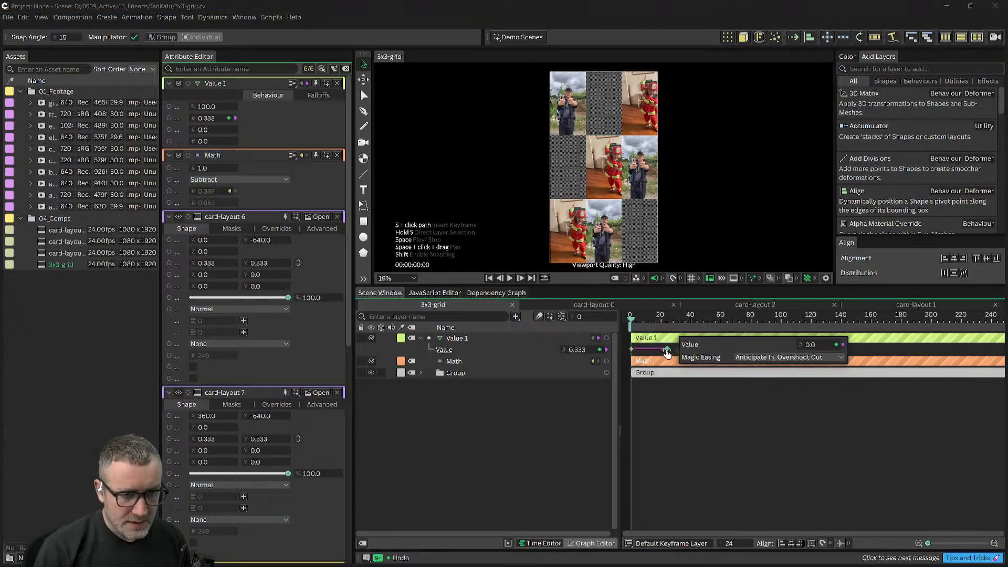
left_click(810, 345)
type("1")
key("Return")
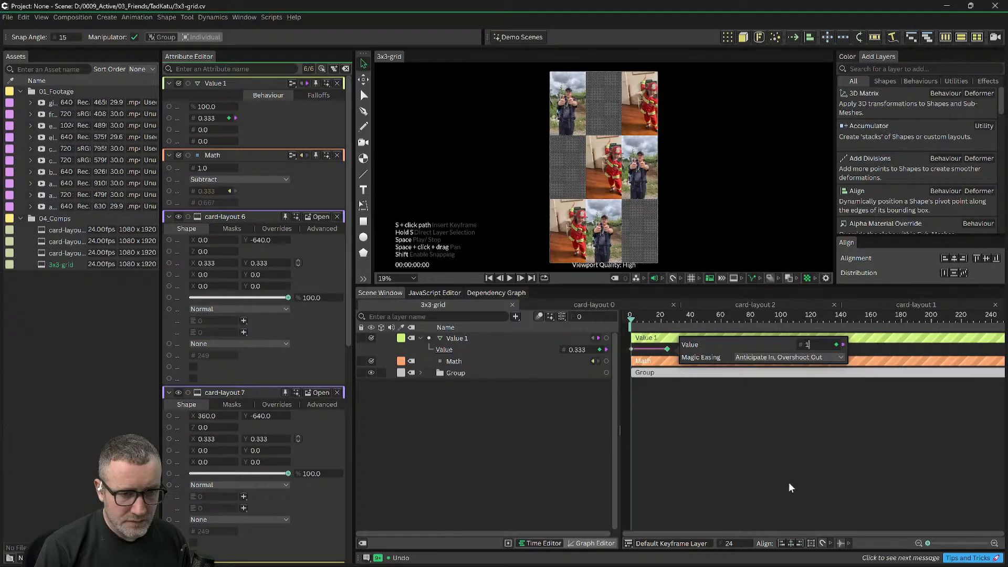
left_click(788, 483)
left_click(669, 321)
left_click_drag(672, 328, 680, 330)
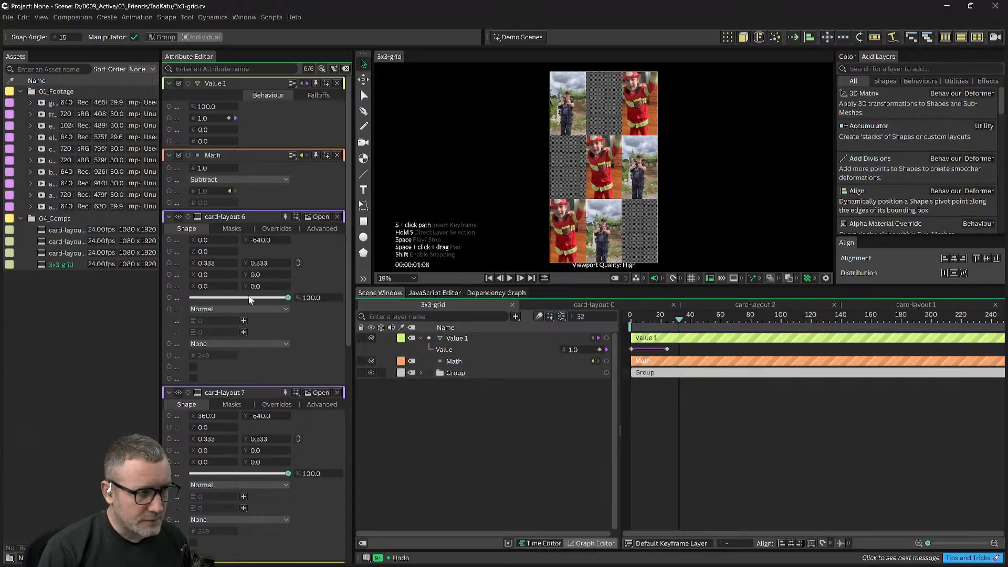
Step: Show the Group layer's attributes and link its X and Y scale values
left_click(446, 372)
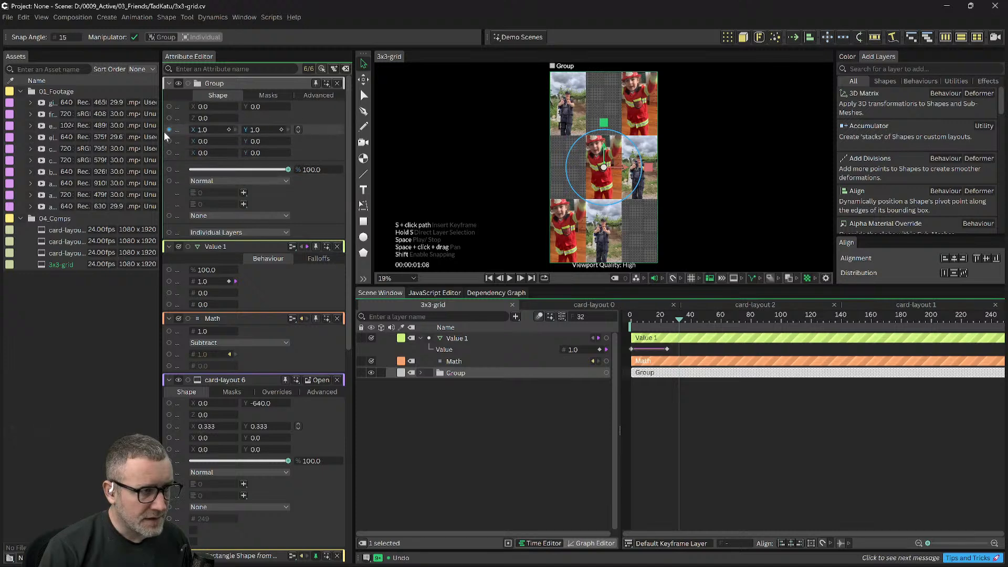
left_click(298, 129)
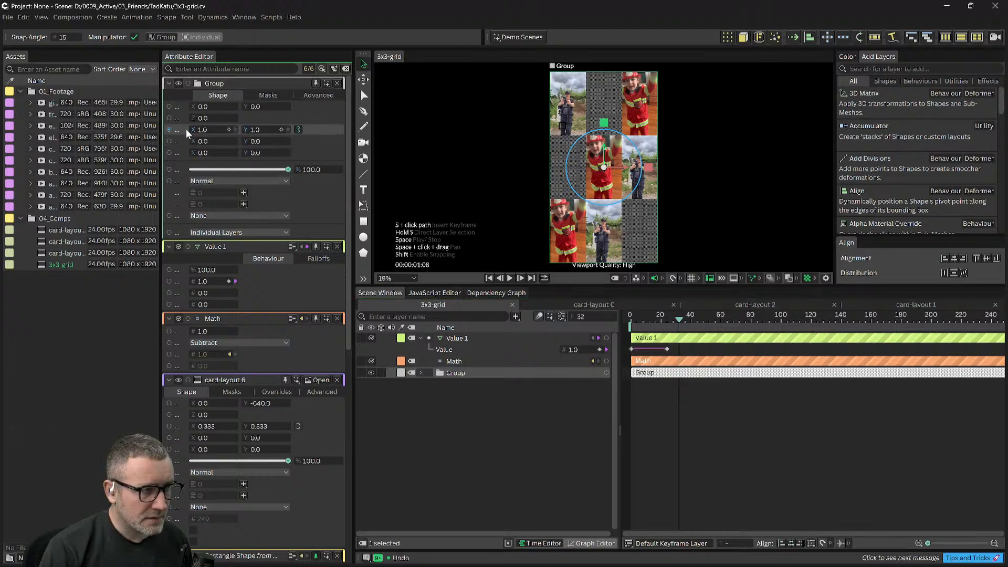
left_click_drag(168, 129, 168, 129)
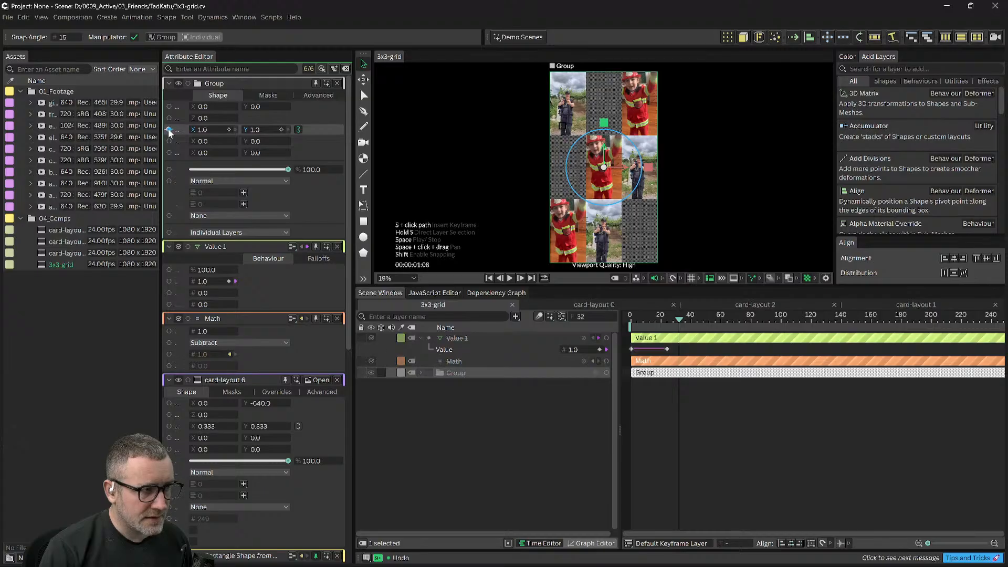
Step: Try to drive the Group's X scale from the Value 1 layer's value, preview it between frames 0 and 32, and undo the connection
left_click_drag(169, 132, 458, 338)
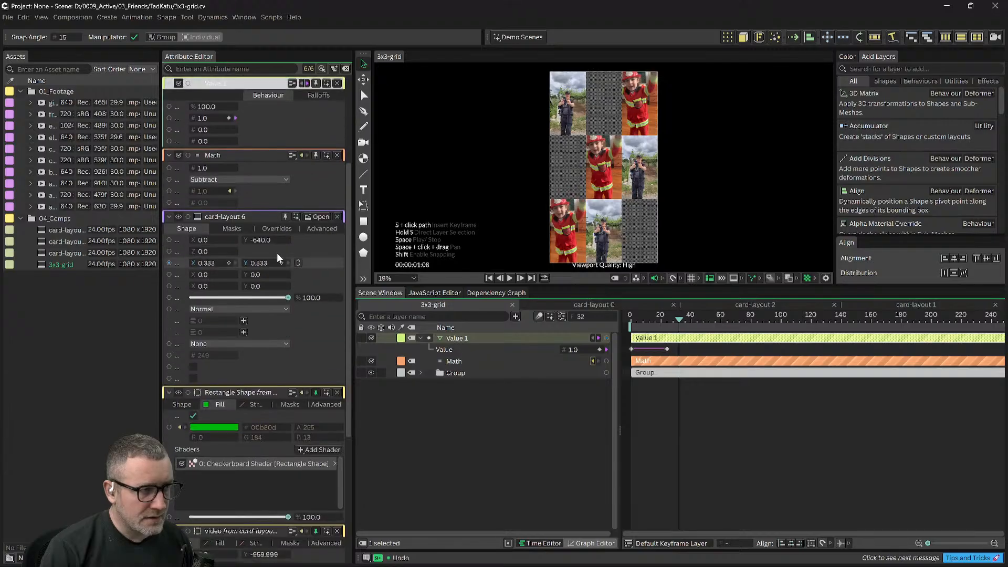
scroll(226, 136, "up", 3)
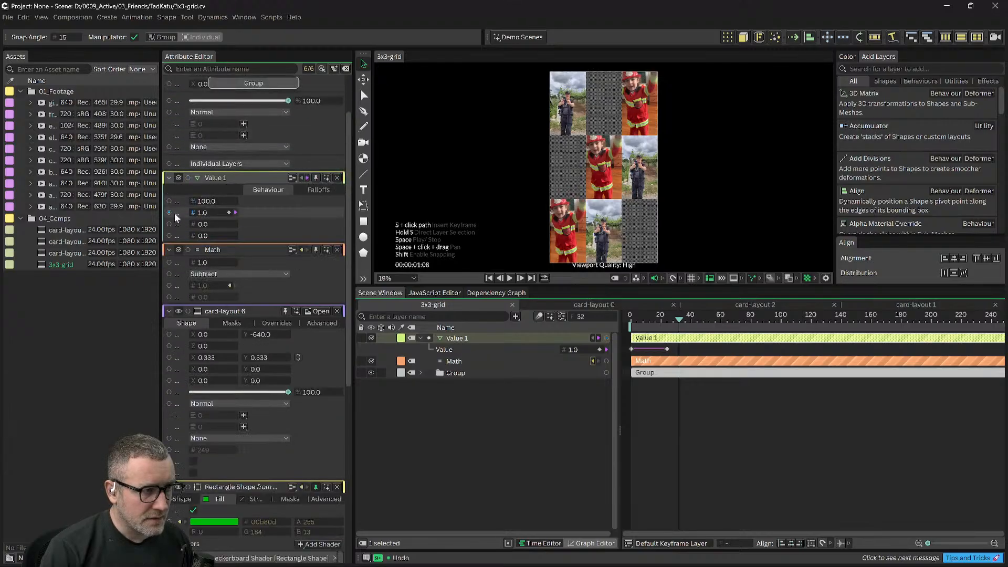
left_click_drag(174, 213, 202, 129)
left_click(676, 323)
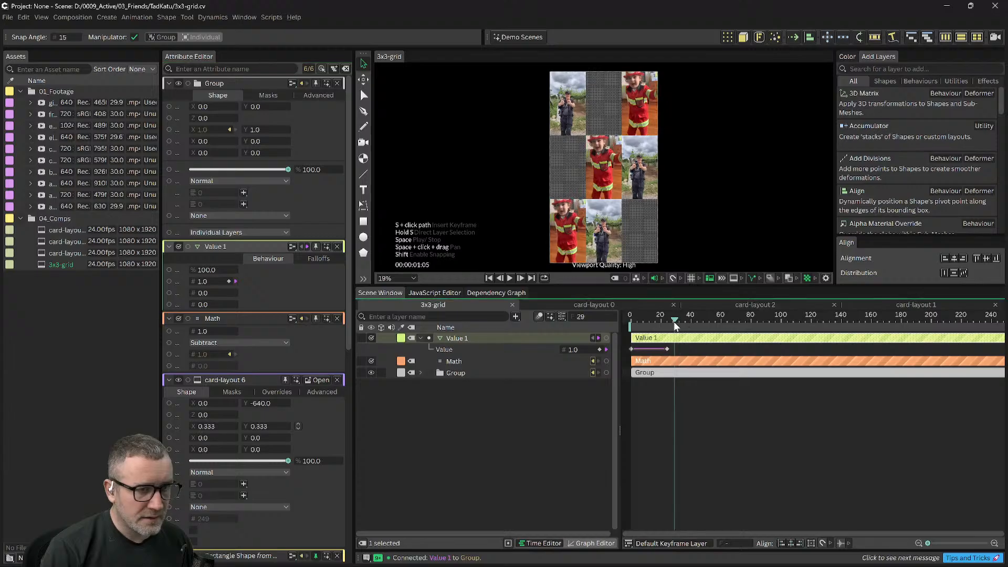
left_click_drag(675, 325, 619, 325)
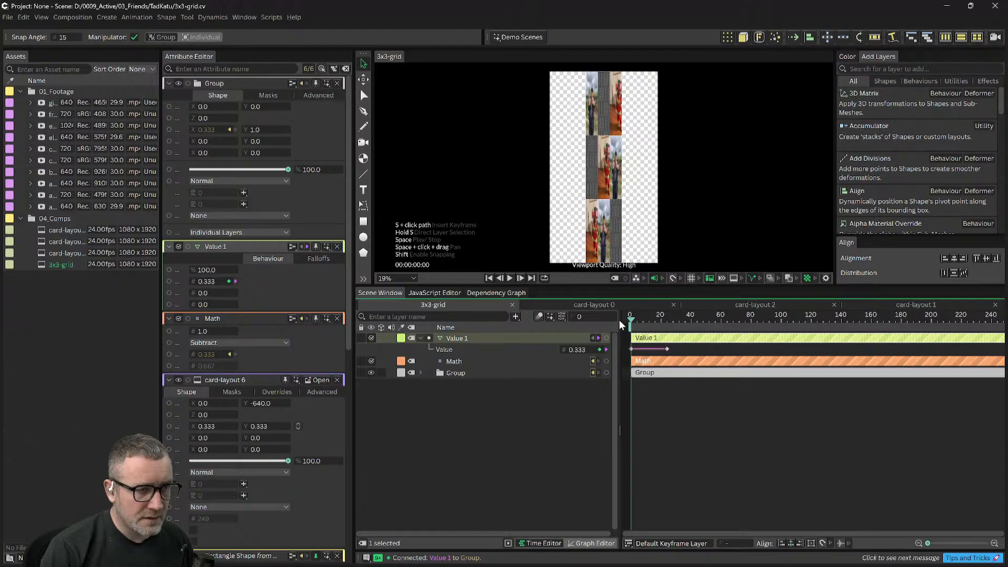
left_click_drag(619, 320, 680, 328)
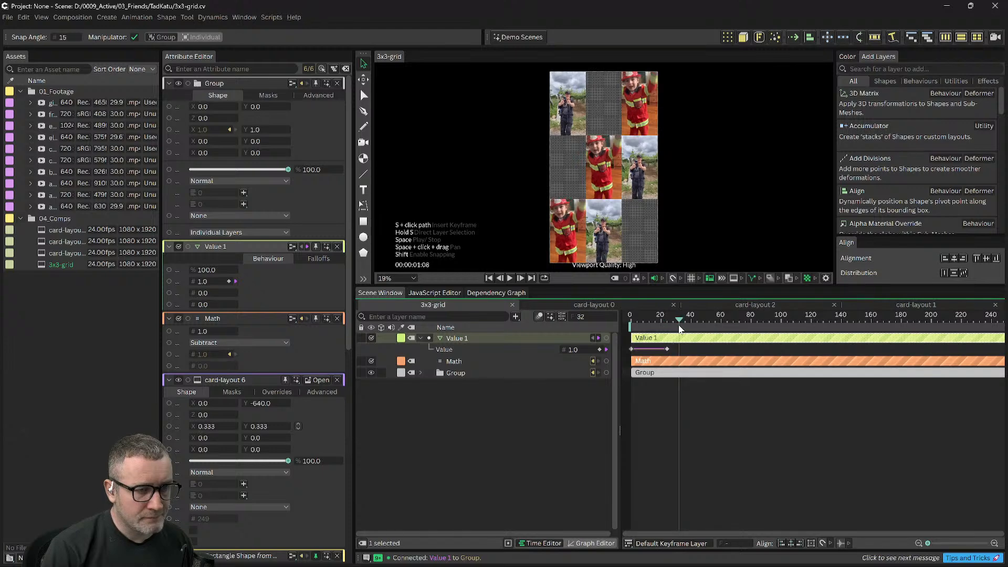
key("ctrl+z")
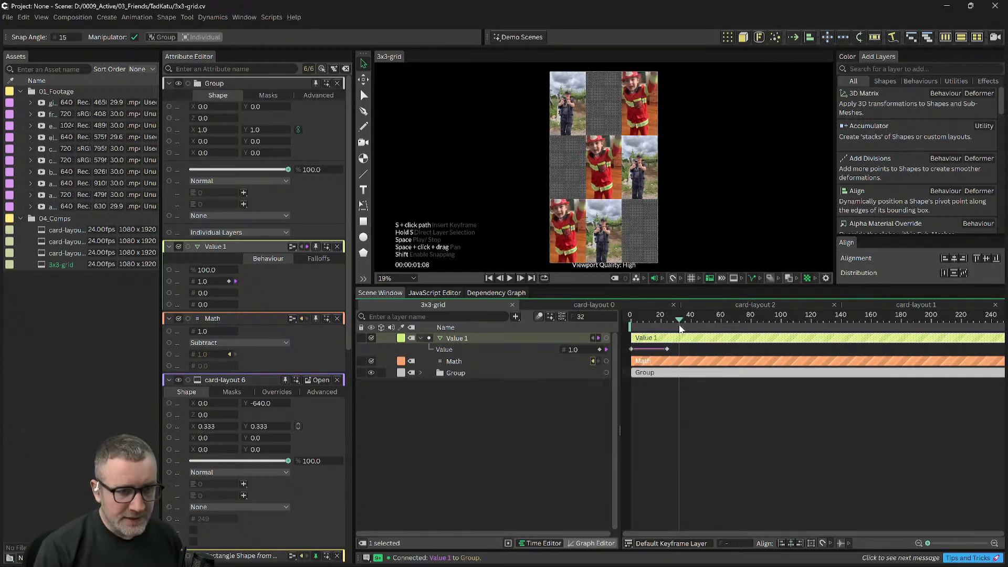
Step: Try to drive the Group's X scale from the Math layer at frame 0, preview the frames, and undo the connection
left_click_drag(678, 322, 618, 324)
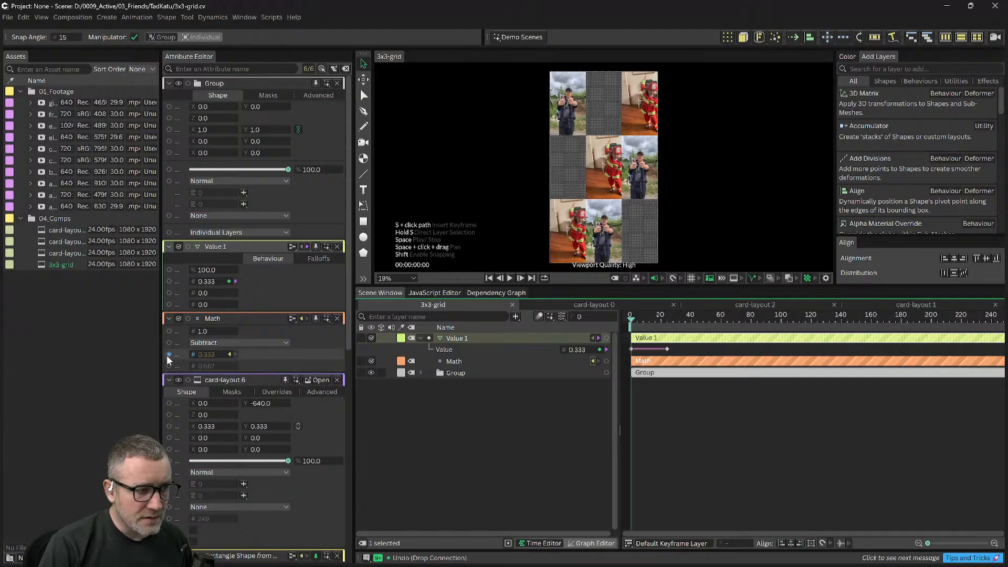
left_click_drag(168, 355, 203, 130)
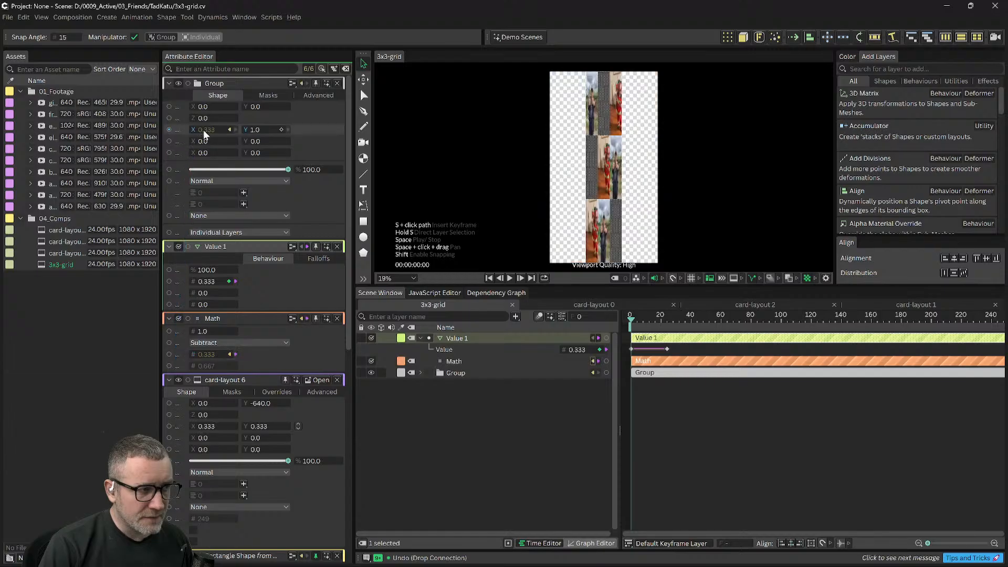
left_click_drag(640, 321, 670, 322)
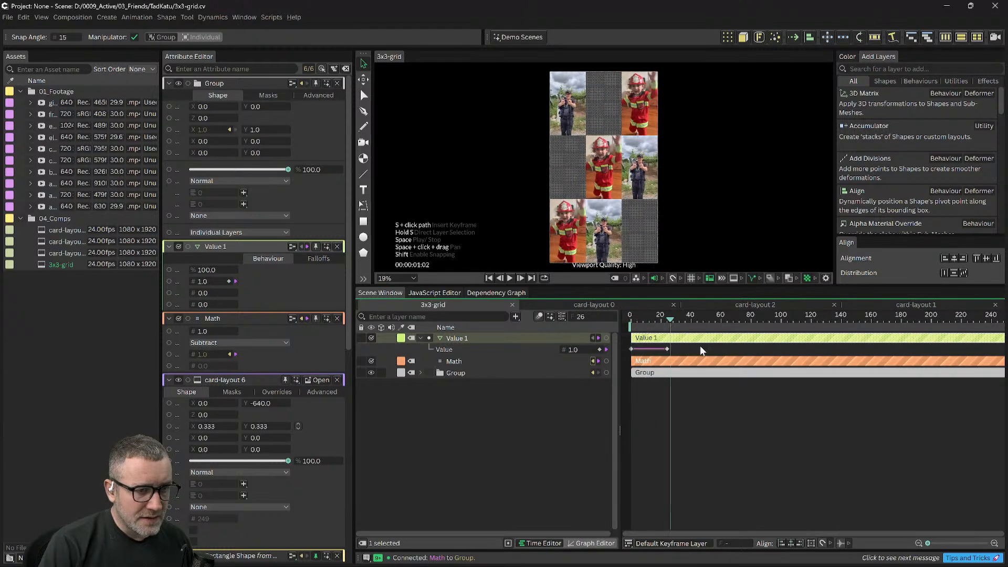
key("ctrl+z")
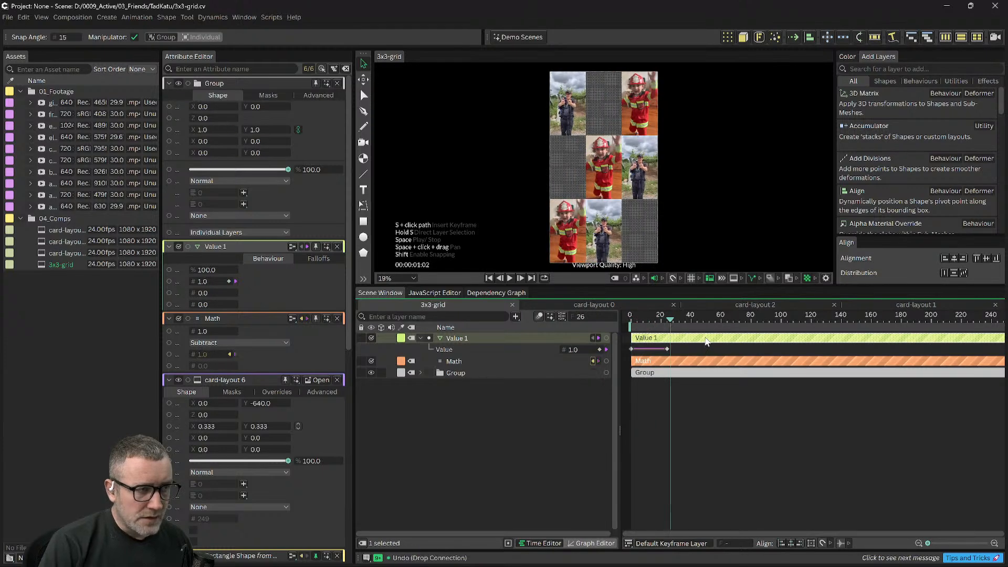
Step: Set the Group's linked X and Y scale to 3 and keyframe both at frame 0
mouse_move(662, 319)
left_mouse_down()
mouse_move(654, 323)
mouse_move(685, 326)
mouse_move(650, 325)
mouse_move(668, 339)
left_mouse_up()
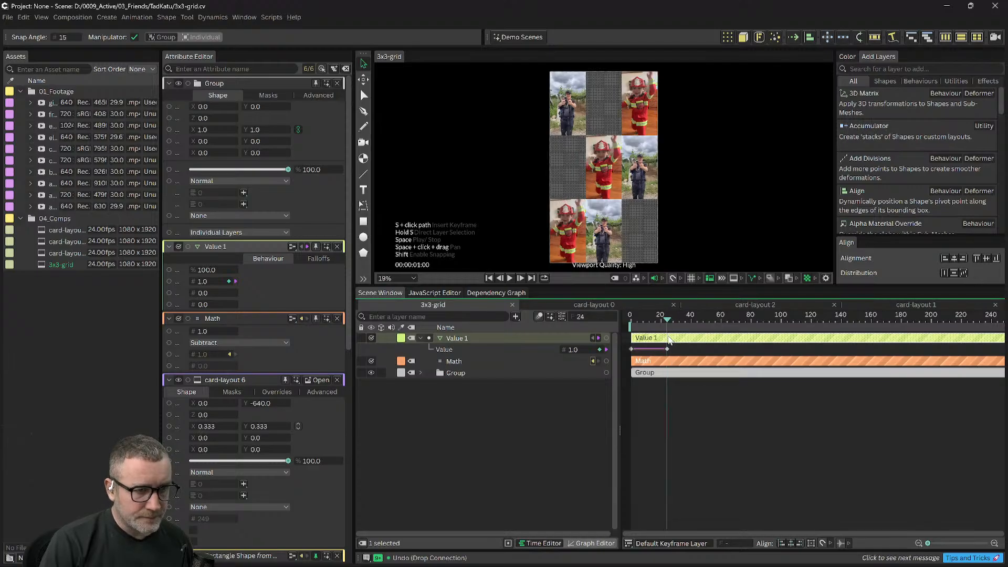
left_click_drag(667, 333, 632, 334)
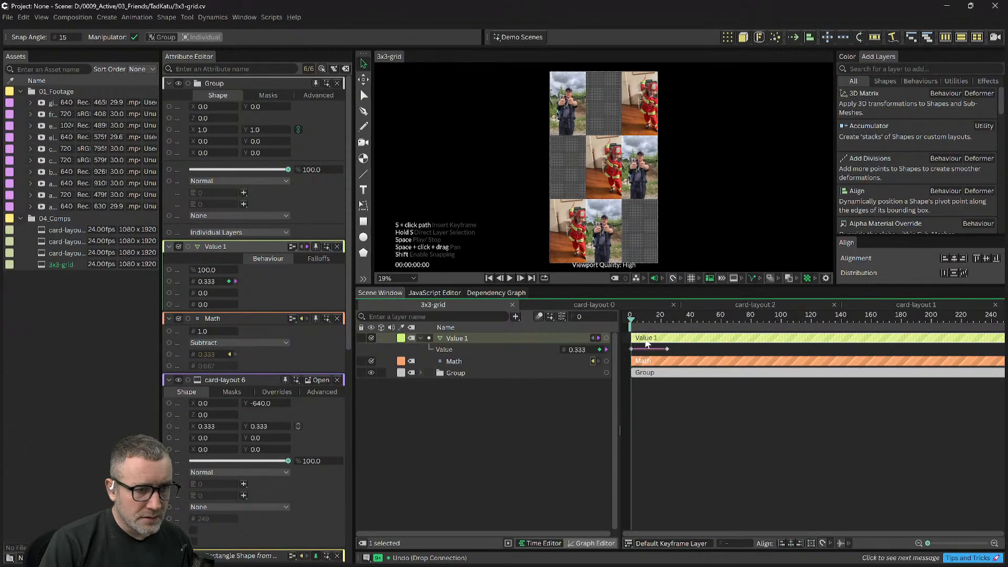
left_click(645, 362)
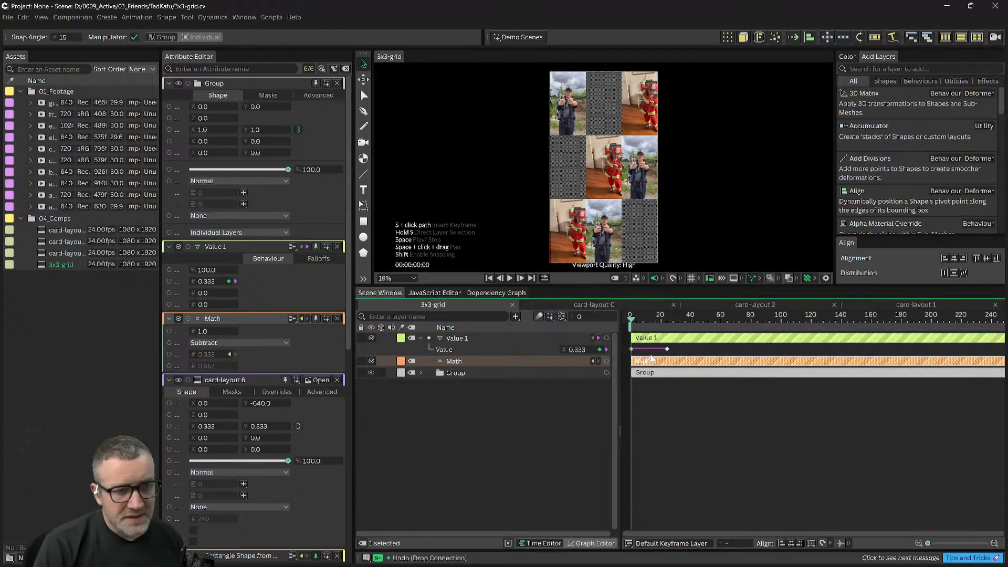
left_click(449, 340)
left_click(524, 360)
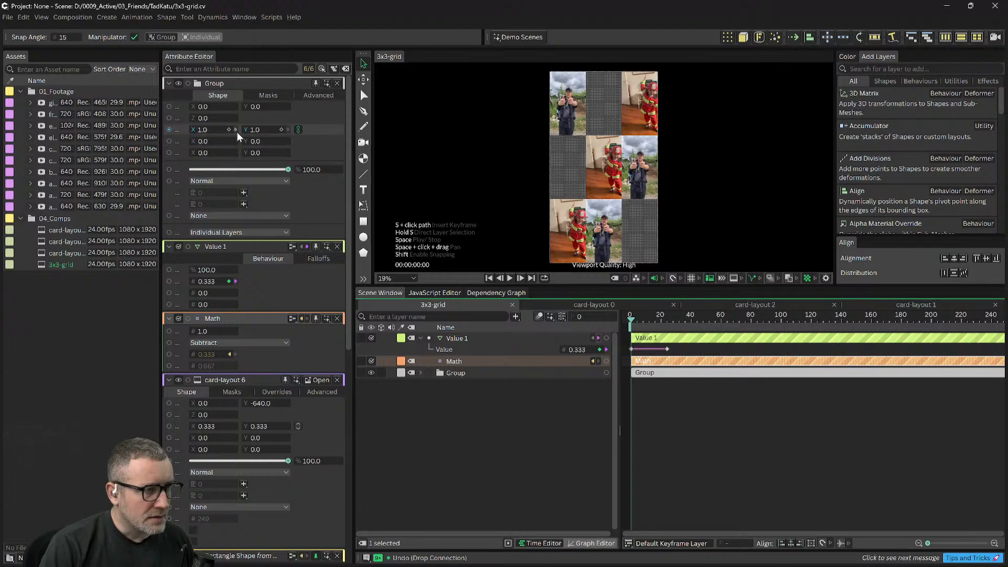
left_click(254, 129)
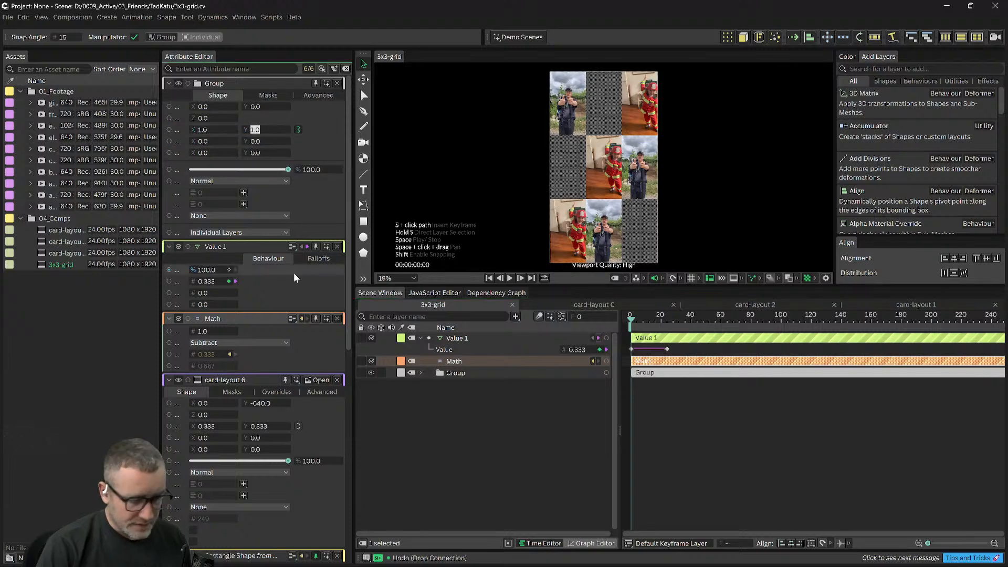
type("3")
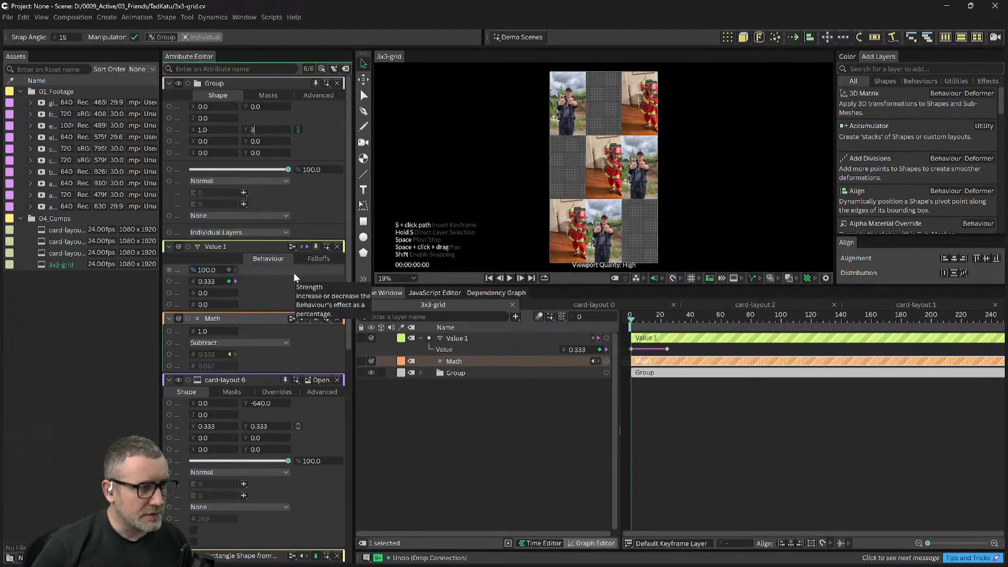
key("Return")
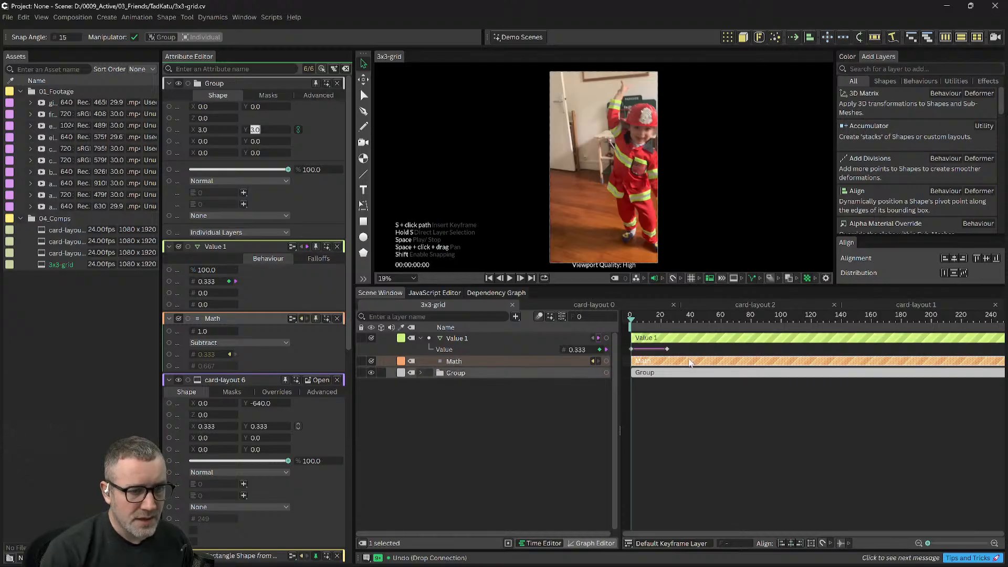
left_click(228, 130)
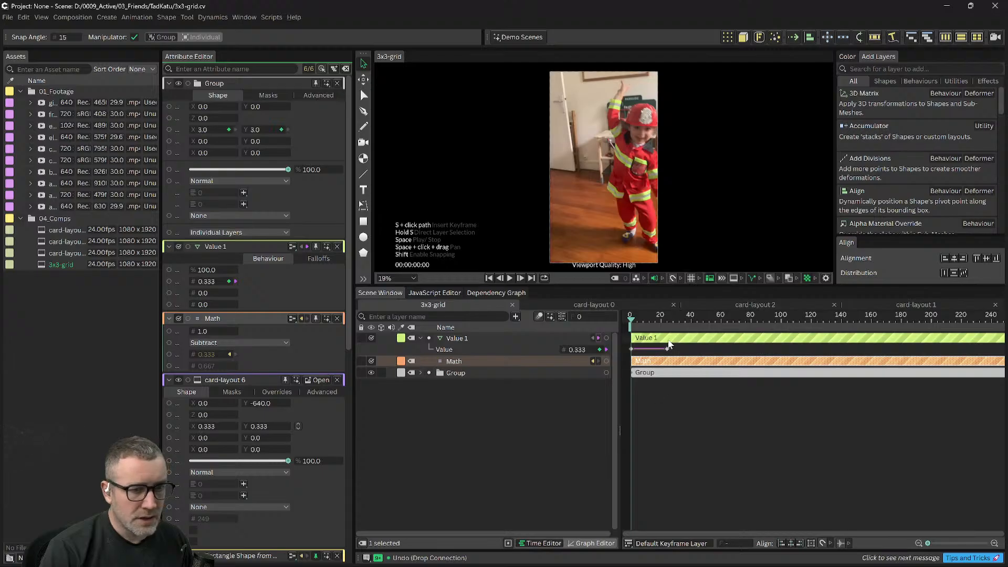
Step: Keyframe the Group's X and Y scale at 1 on frame 24
left_click(657, 319)
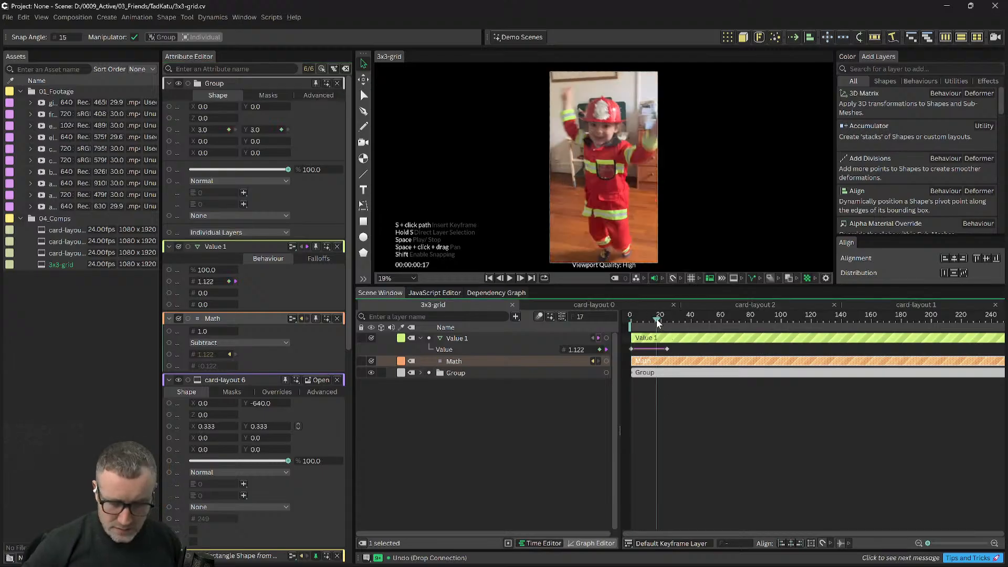
left_click_drag(656, 321, 667, 320)
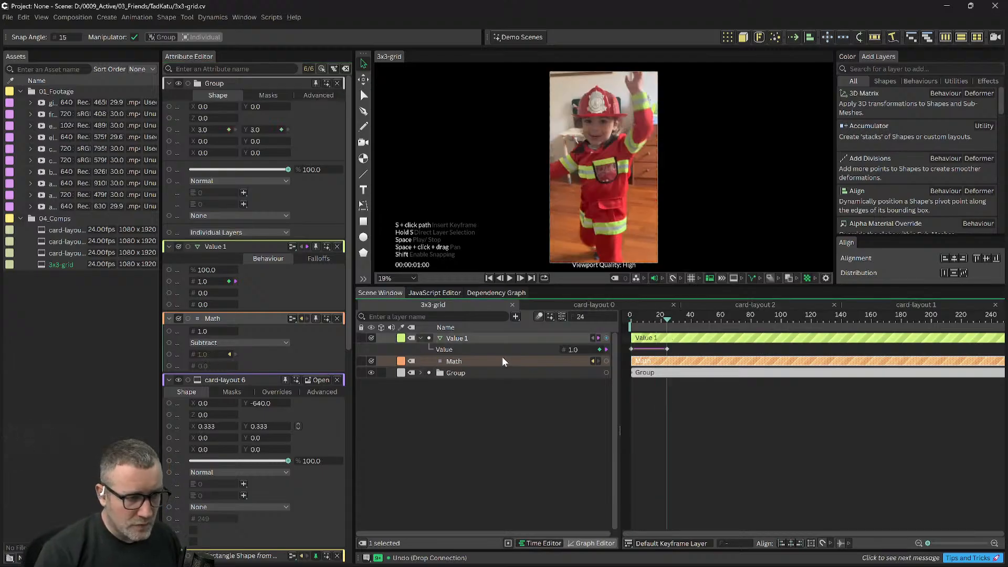
left_click(255, 131)
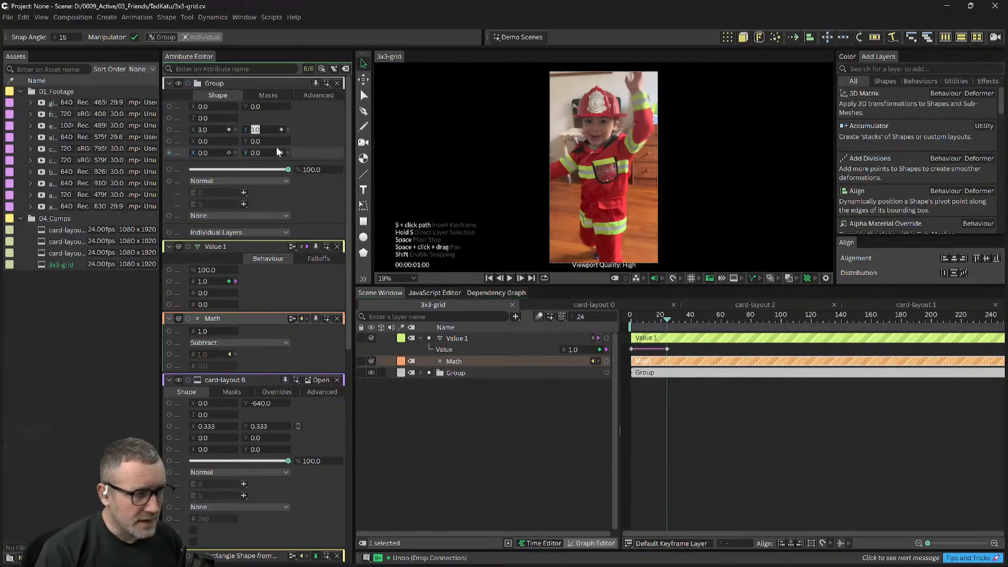
type("1")
key("Return")
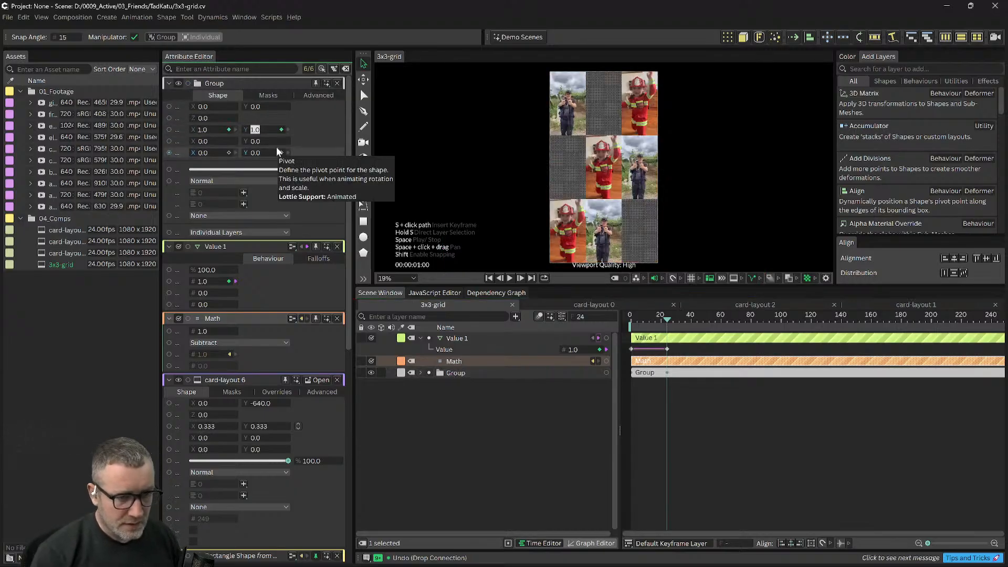
Step: Show only the Group's keyframed scale attributes in the timeline and select all their keyframes
left_click(449, 373)
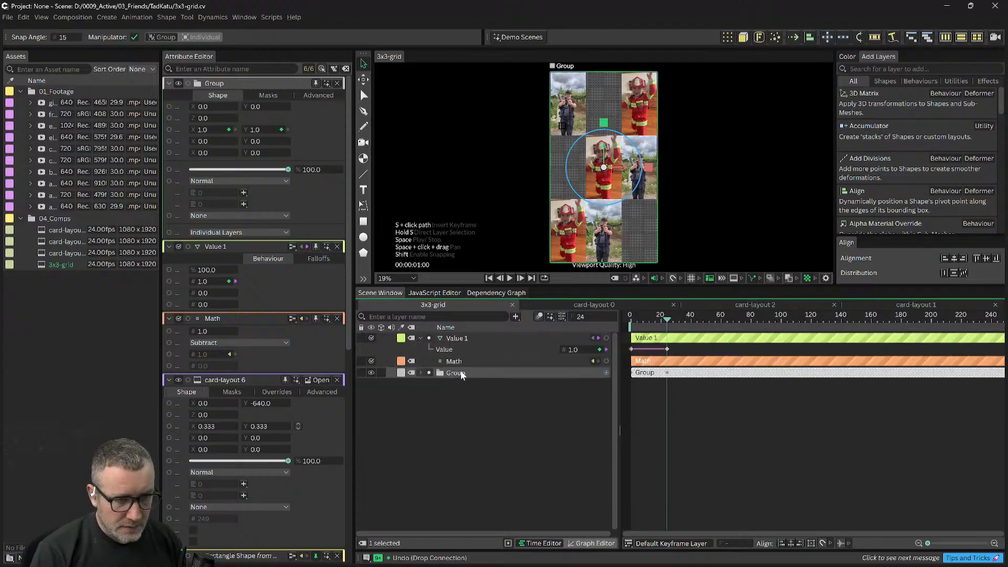
key("u")
left_click_drag(704, 392, 621, 343)
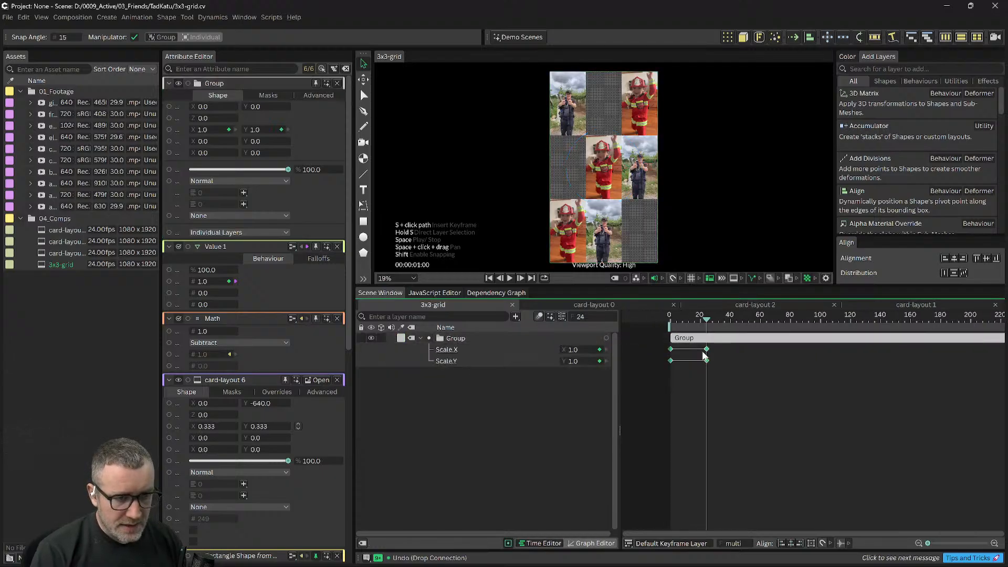
Step: Apply the Anticipate In, Overshoot Out magic easing to the Group's X and Y scale keyframes and preview the animation from frame 0
right_click(706, 353)
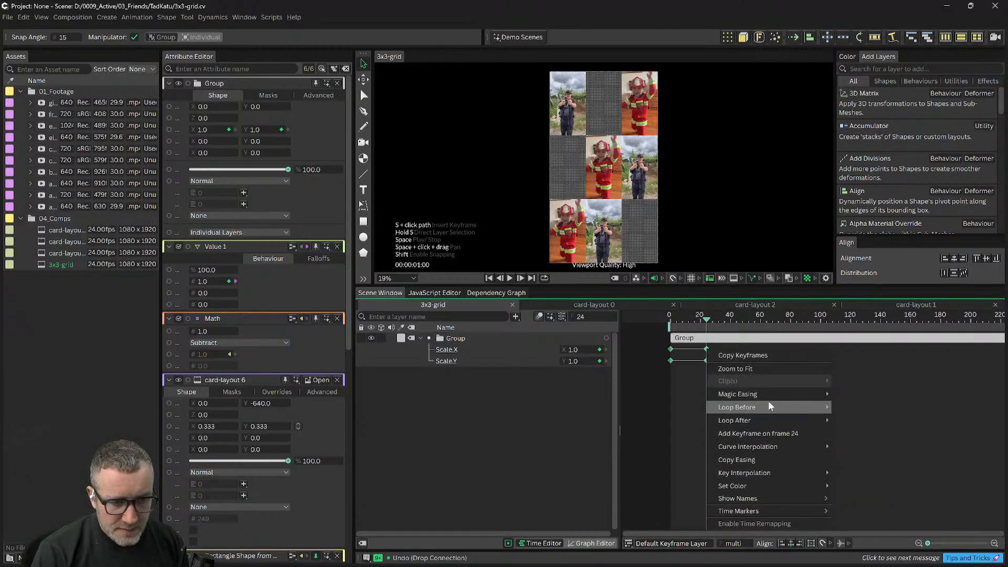
mouse_move(770, 396)
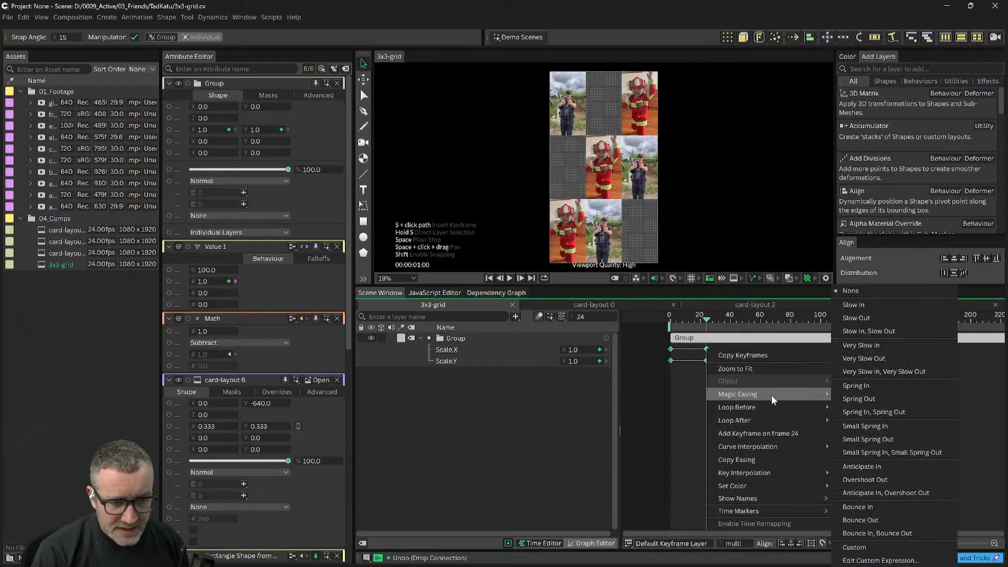
left_click(921, 491)
left_click_drag(706, 321, 654, 344)
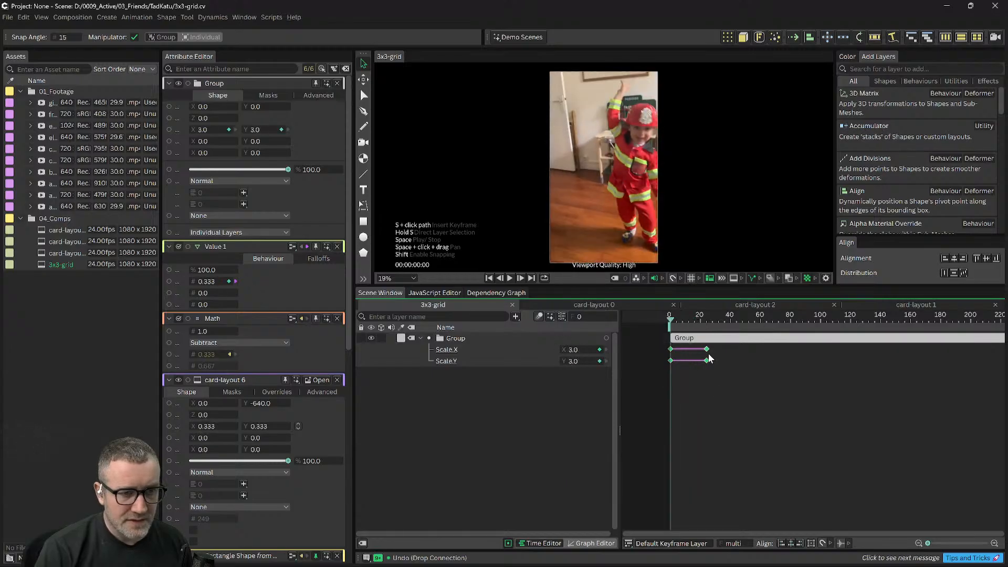
key("space")
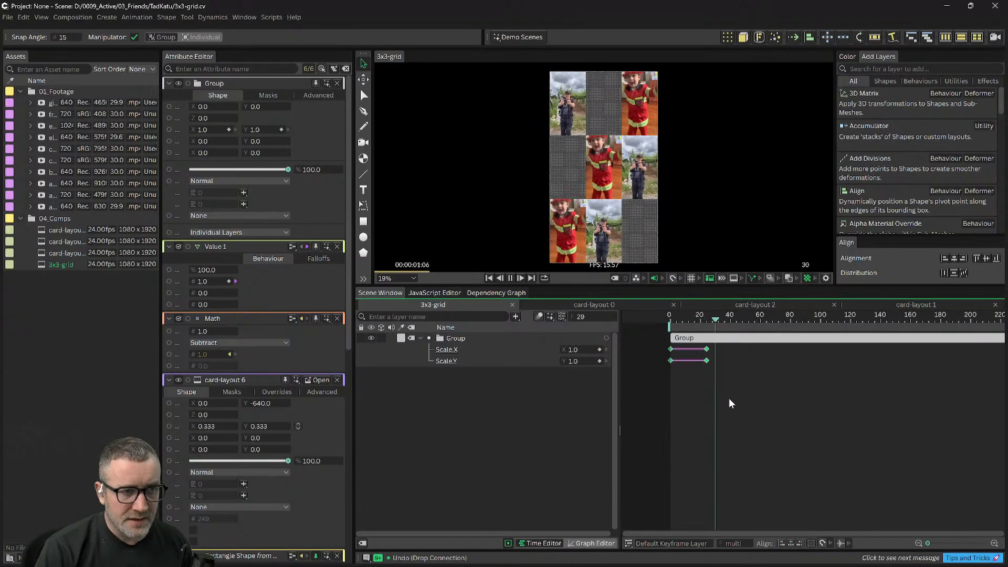
key("space")
left_click_drag(683, 323, 694, 322)
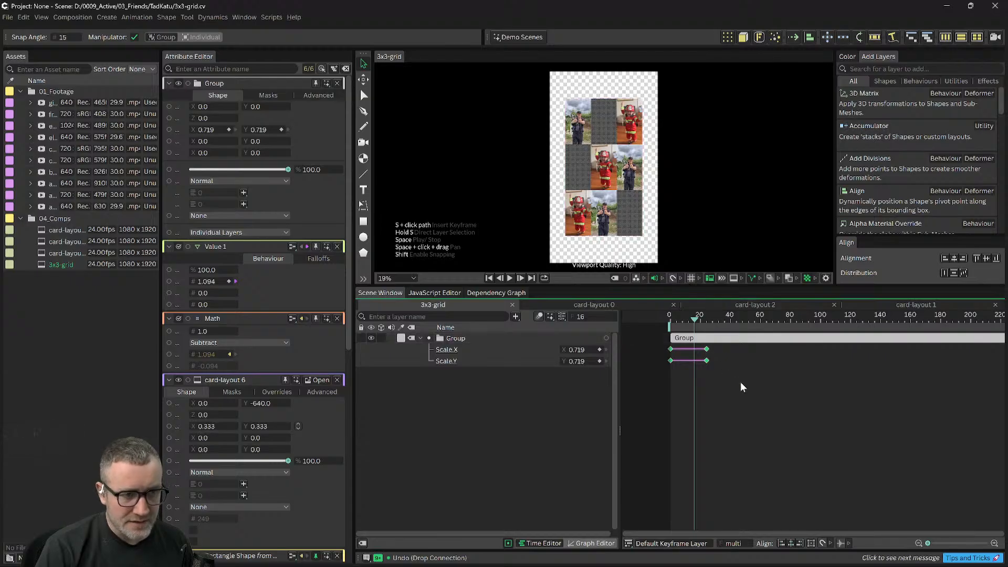
Step: Change the magic easing of the Group's scale keyframes to Slow In, Slow Out and preview the animation from frame 0
right_click(707, 356)
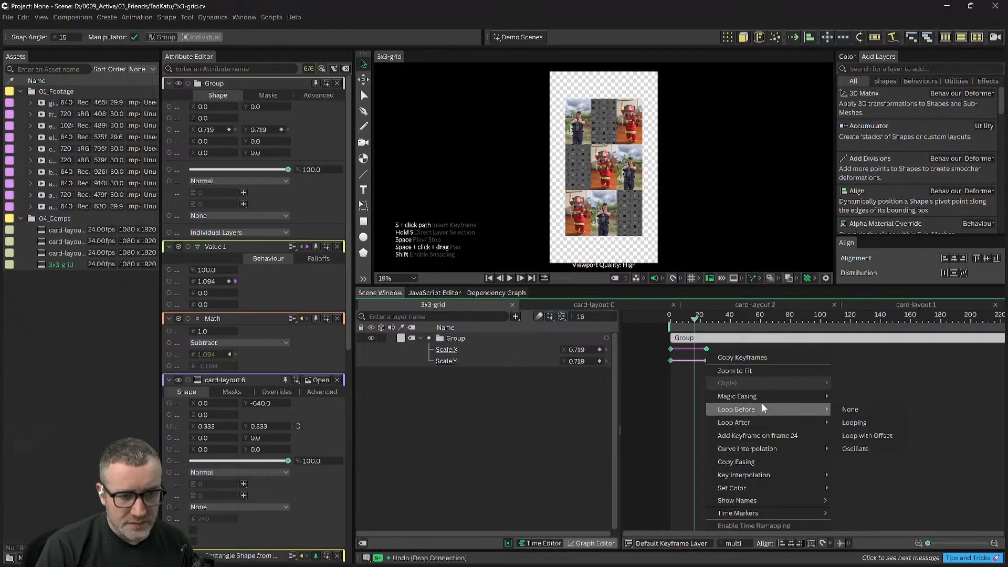
mouse_move(761, 401)
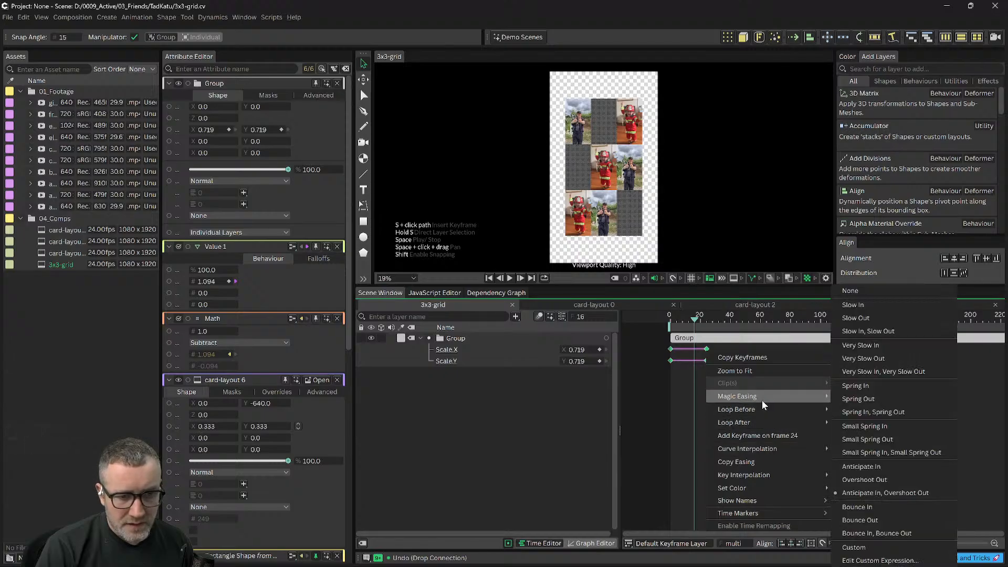
left_click(896, 330)
left_click_drag(689, 321, 639, 326)
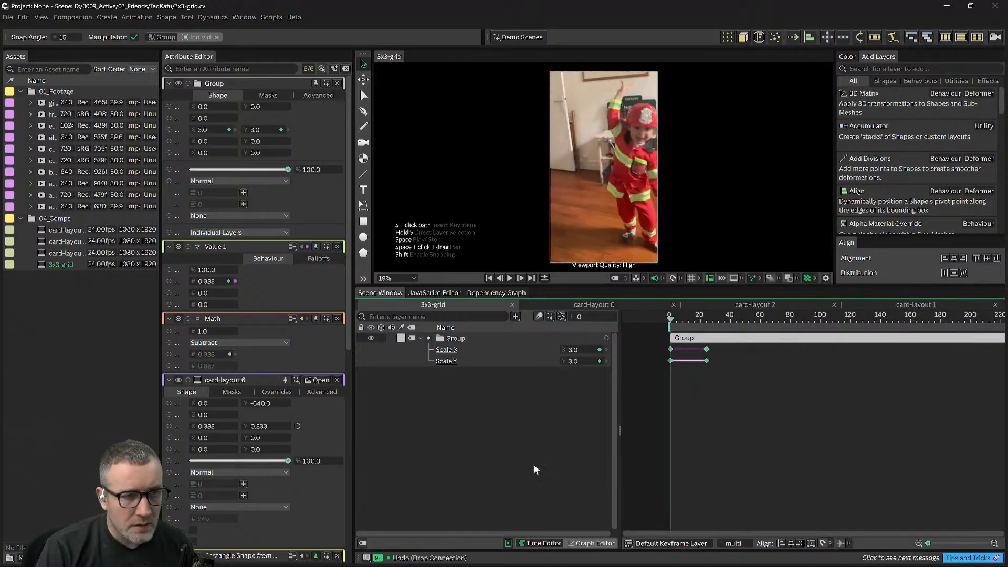
key("space")
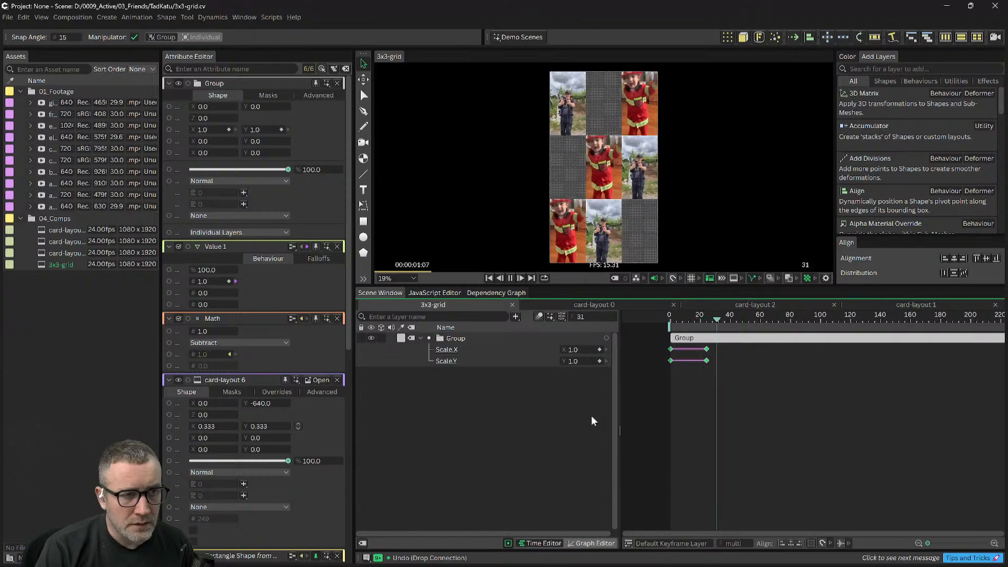
key("space")
left_click_drag(704, 318, 664, 321)
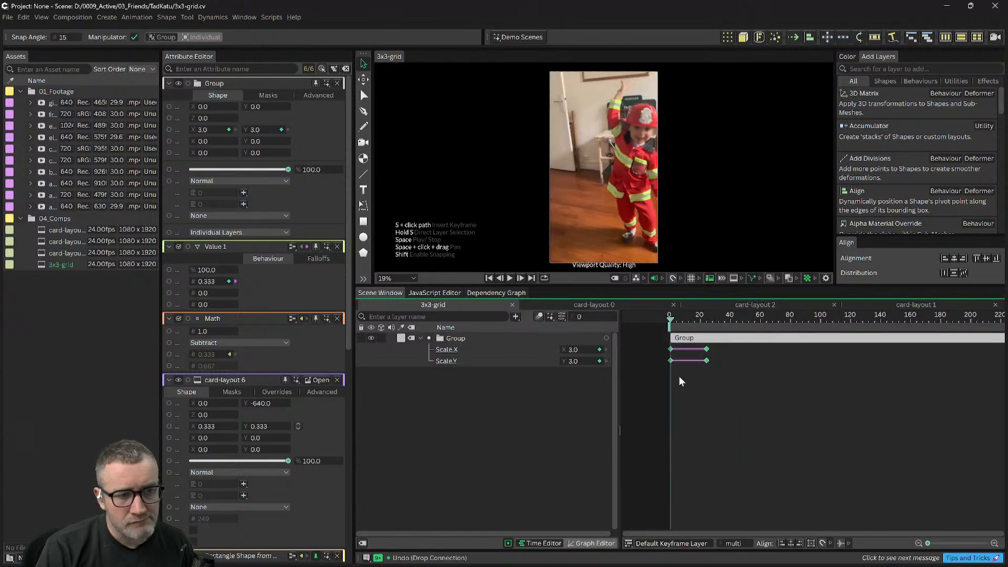
Step: Set the magic easing of the Group's scale keyframes to Very Slow In, Very Slow Out and play the animation back
right_click(708, 361)
mouse_move(748, 418)
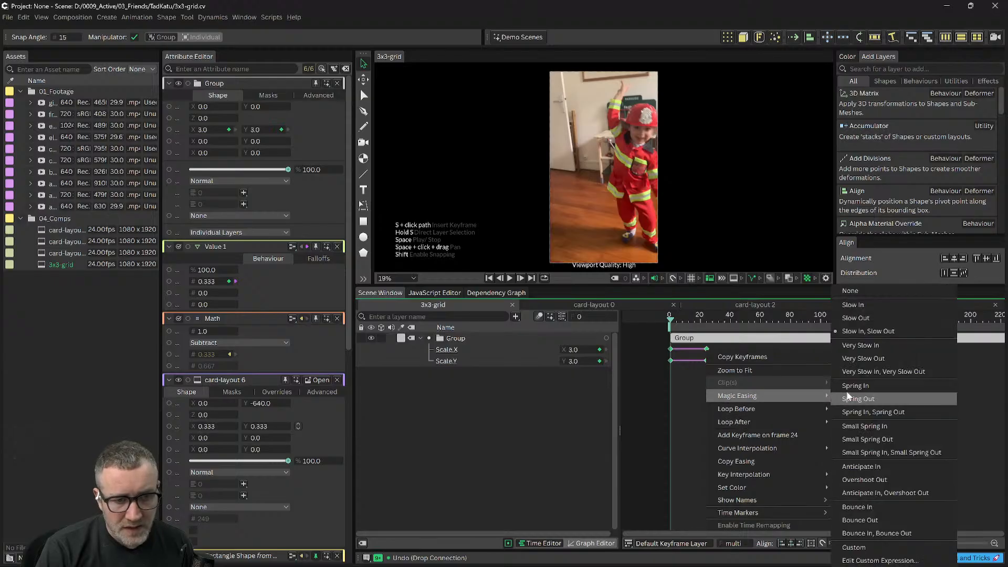
left_click(878, 373)
key("space")
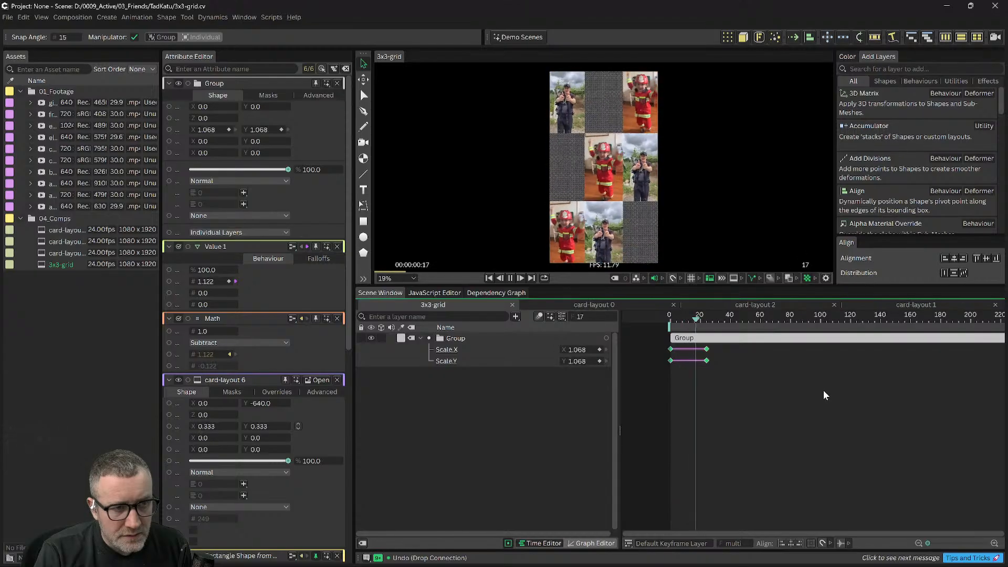
key("space")
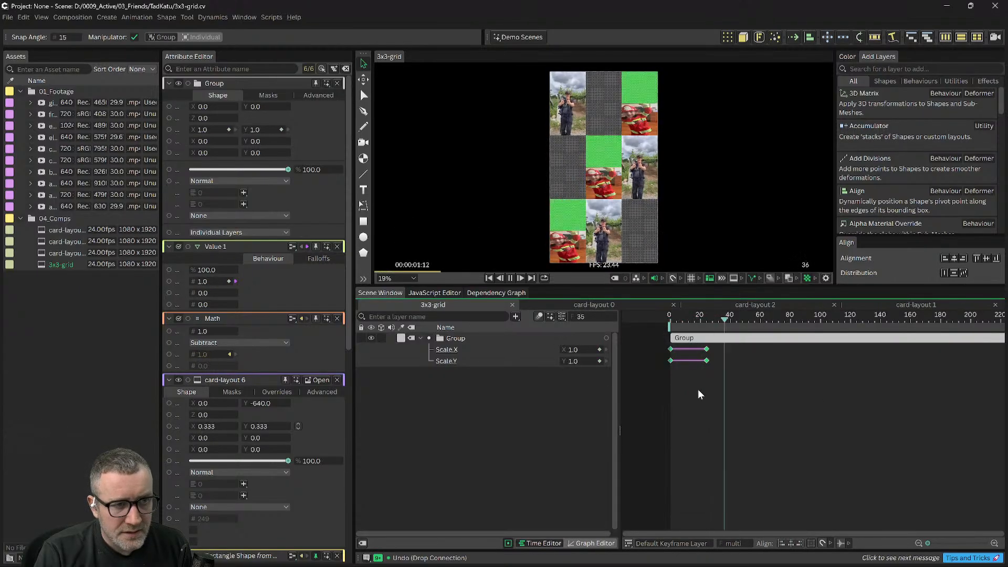
key("space")
left_click(685, 316)
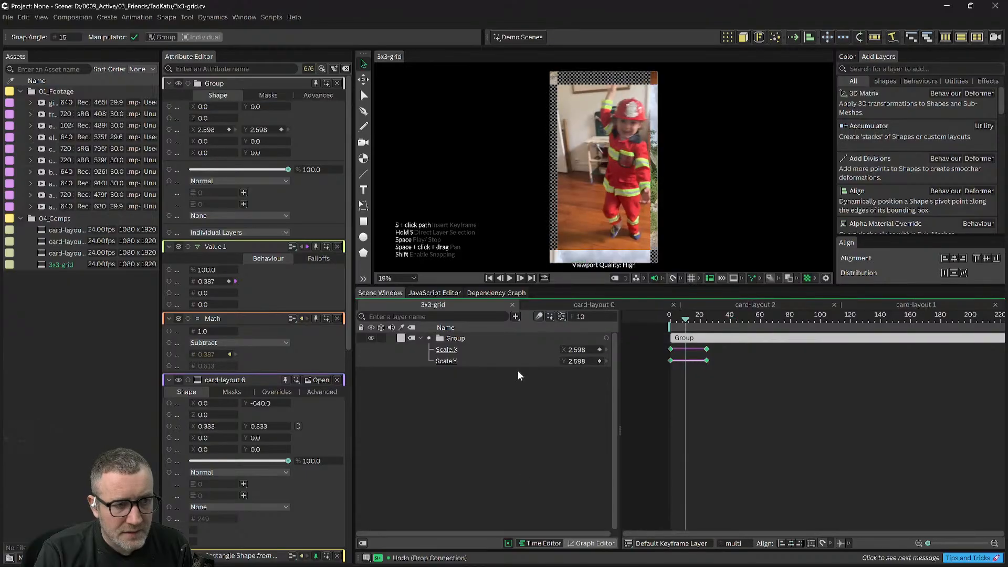
Step: Display the Group's scale animation as a curve graph and fit the curve between its selected keyframes to the view
left_click(590, 541)
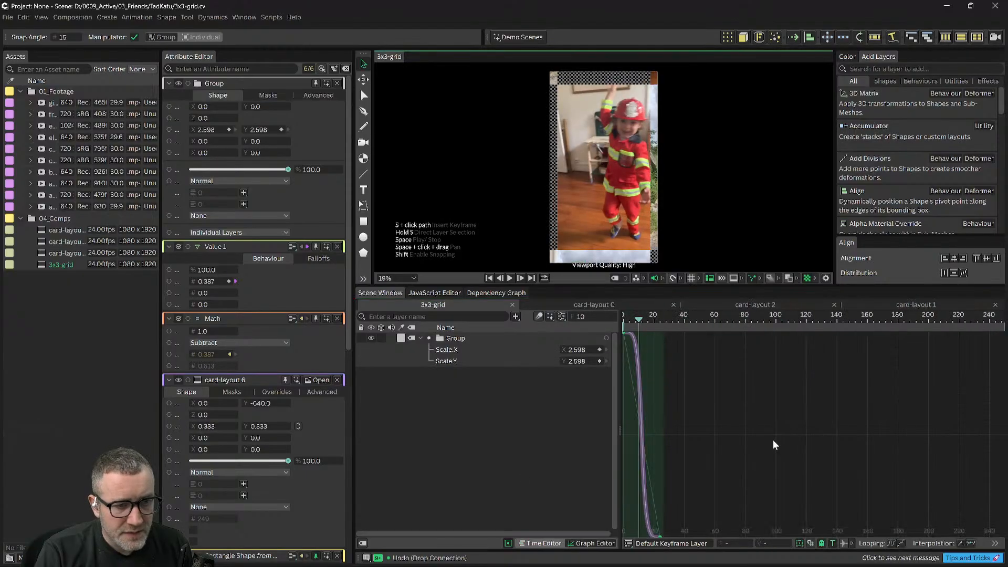
right_click(698, 499)
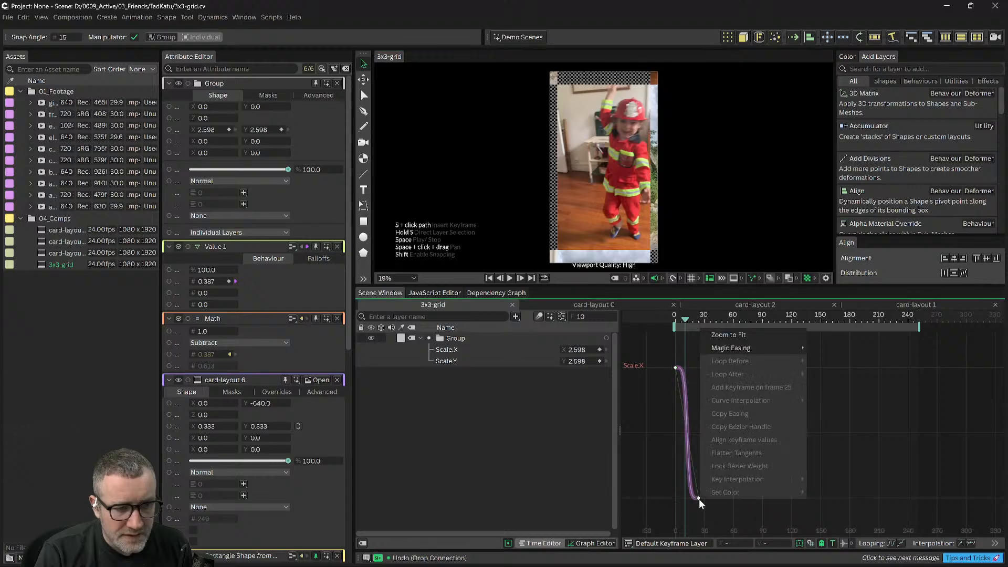
left_click(856, 374)
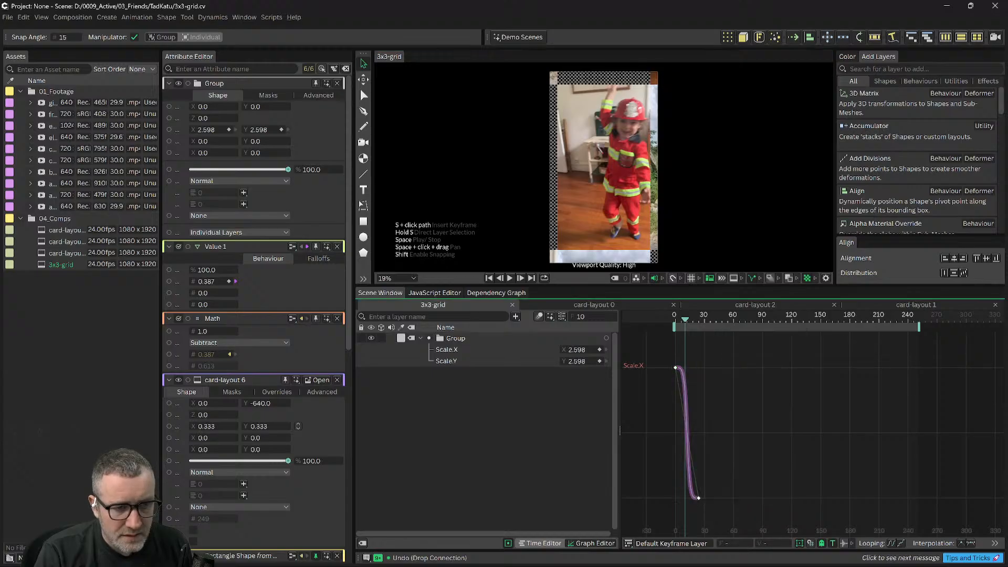
left_click_drag(643, 358, 729, 517)
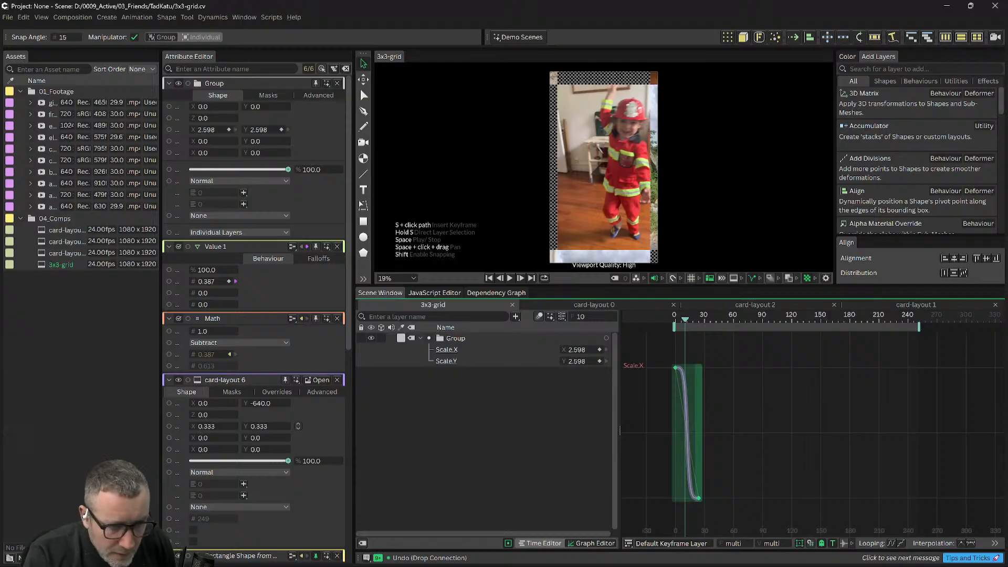
scroll(698, 430, "up", 4)
key("f")
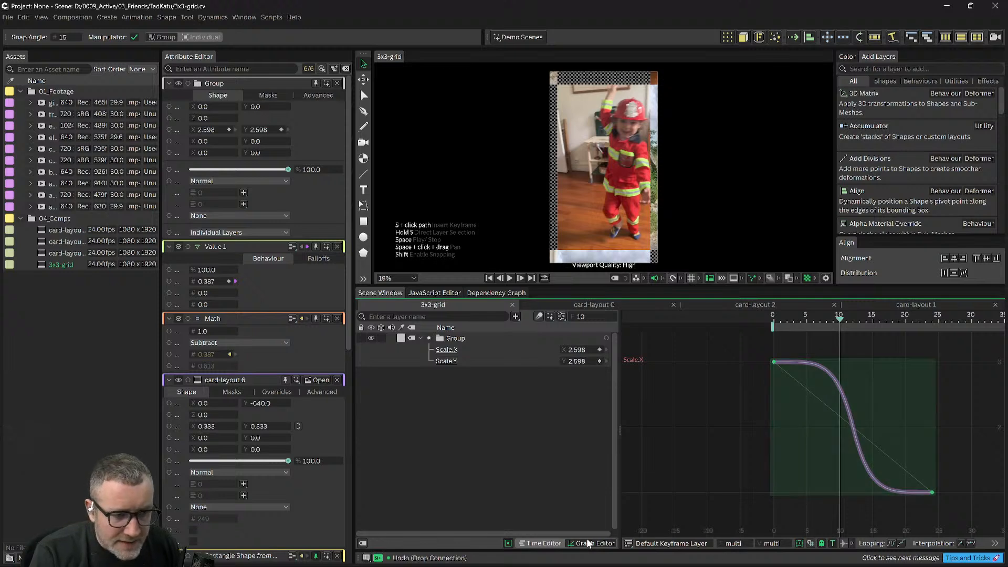
right_click(773, 361)
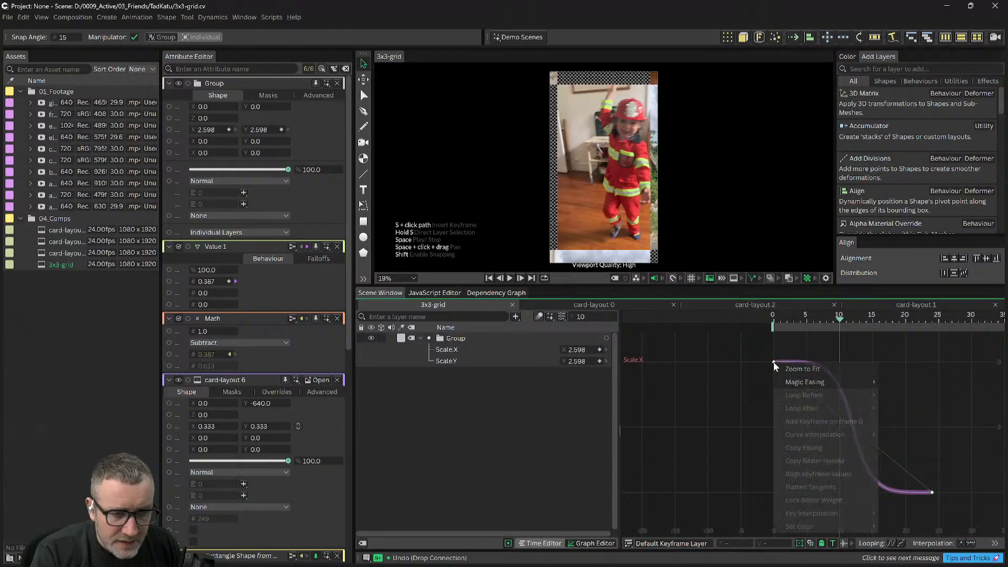
right_click(932, 492)
left_click(845, 406)
left_click_drag(755, 348, 956, 511)
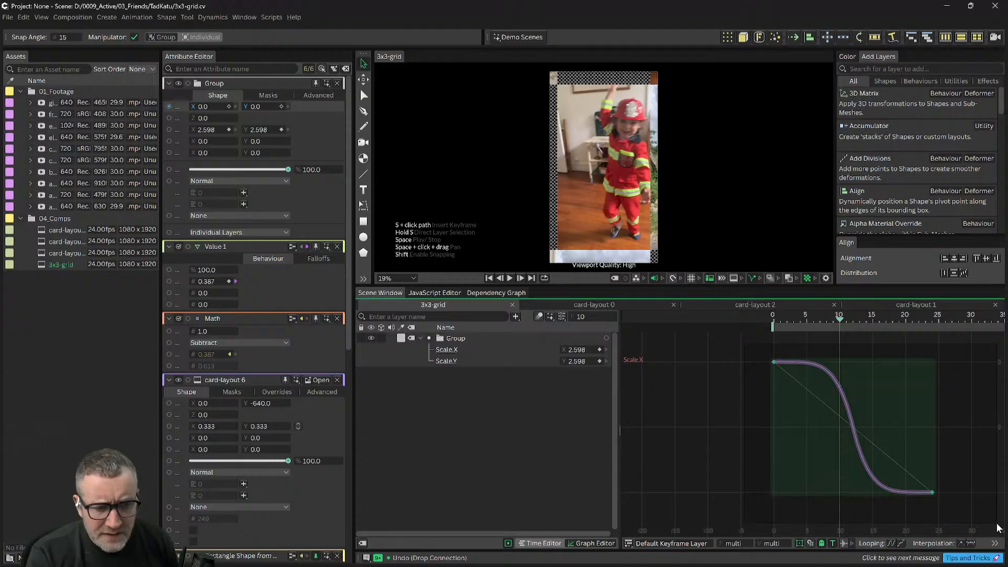
Step: Hide the transform box around the selected curve keys and reselect both ends of the Group's scale curve
left_click(798, 545)
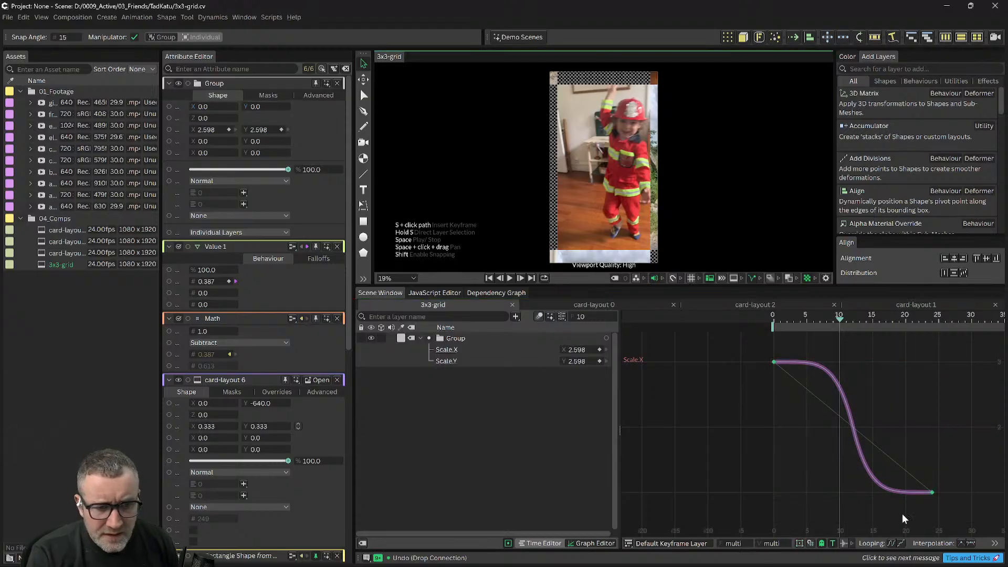
right_click(932, 493)
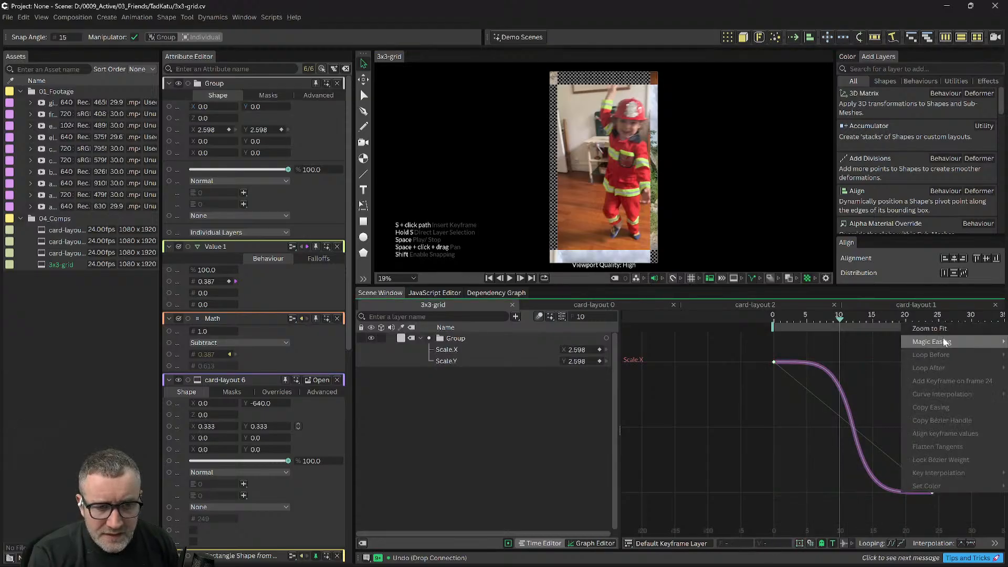
left_click(714, 342)
left_click_drag(714, 343, 996, 515)
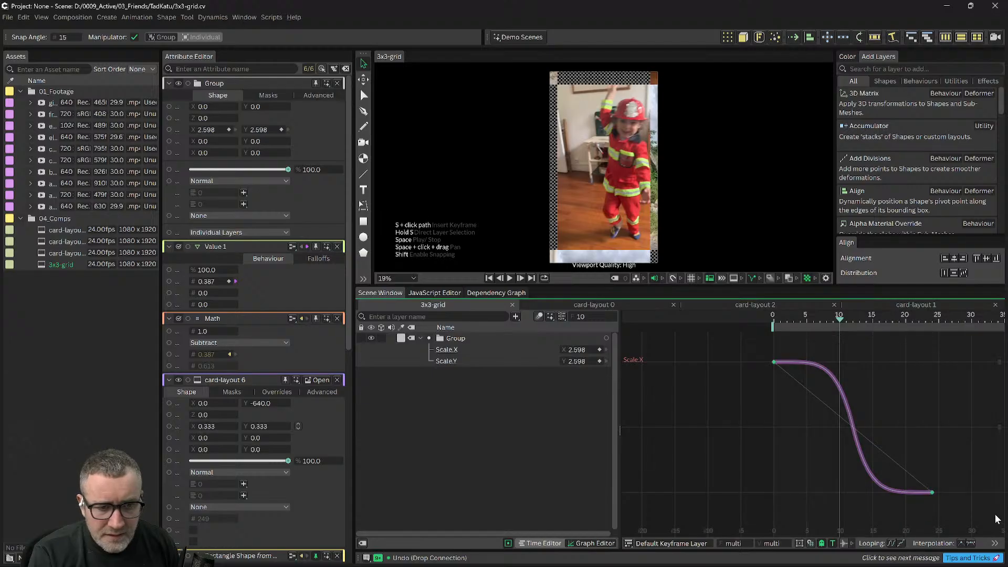
Step: Try the Slow In, Slow Out magic easing on the Group's scale curve and undo it
right_click(932, 494)
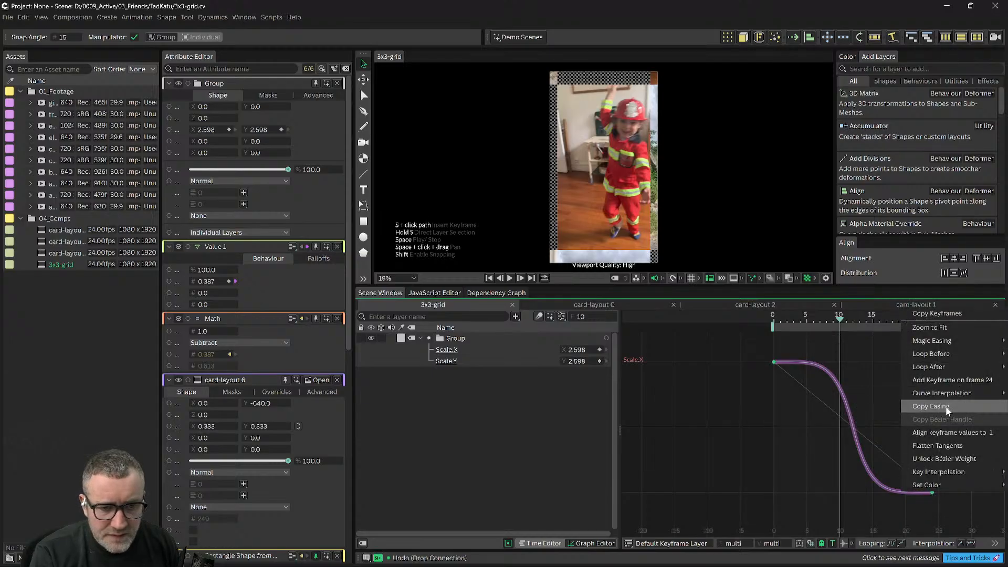
mouse_move(942, 359)
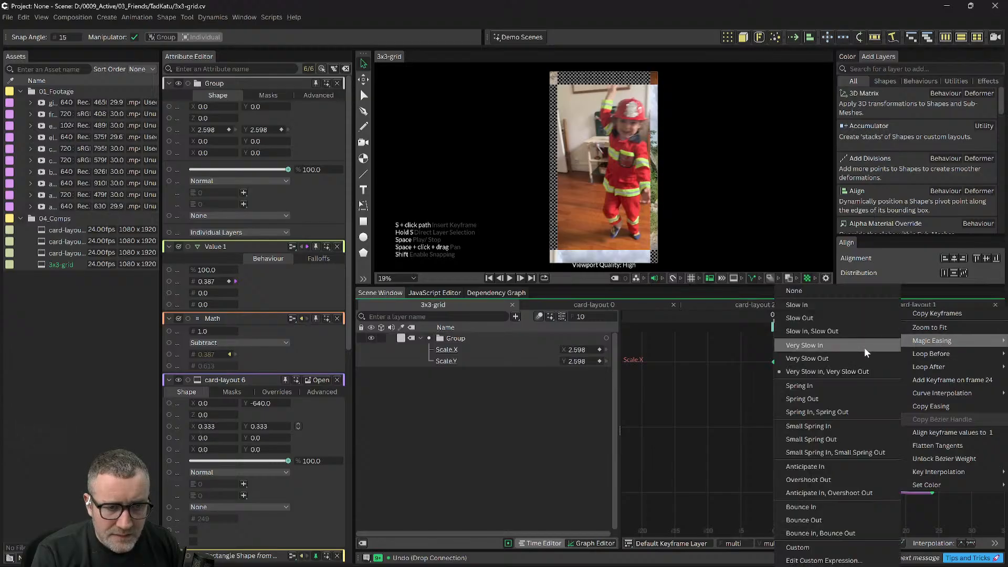
left_click(809, 330)
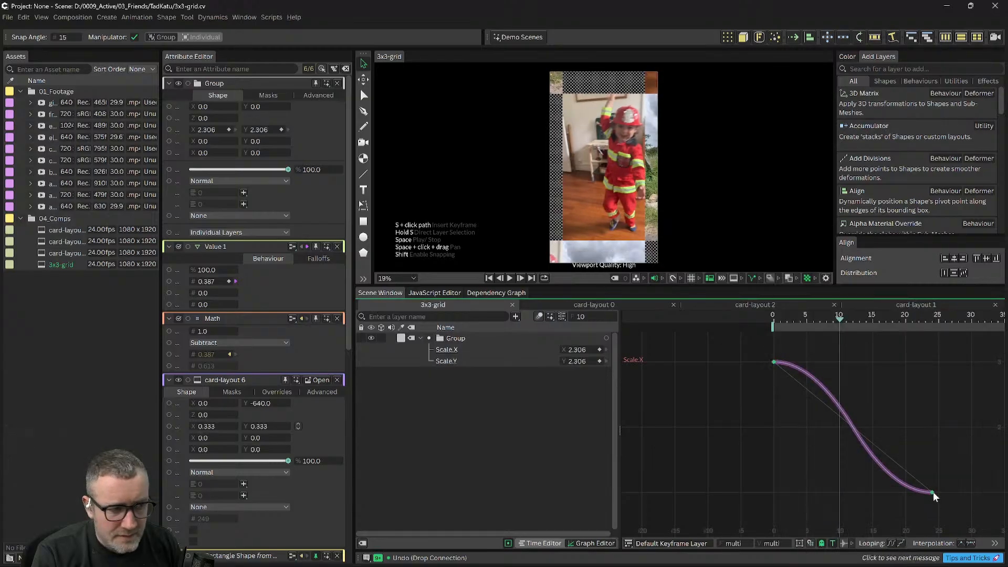
left_click(821, 544)
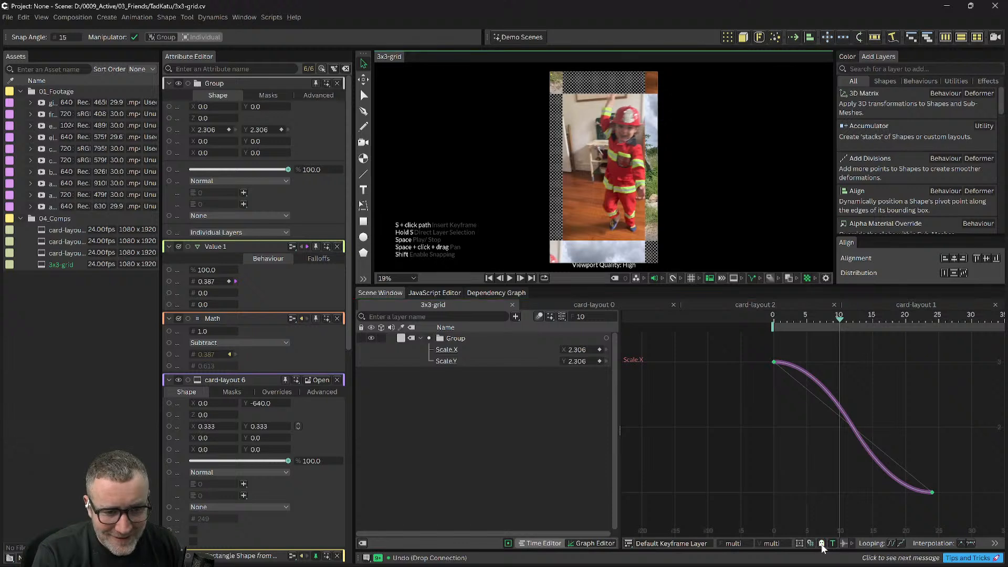
left_click(817, 455)
key("ctrl+z")
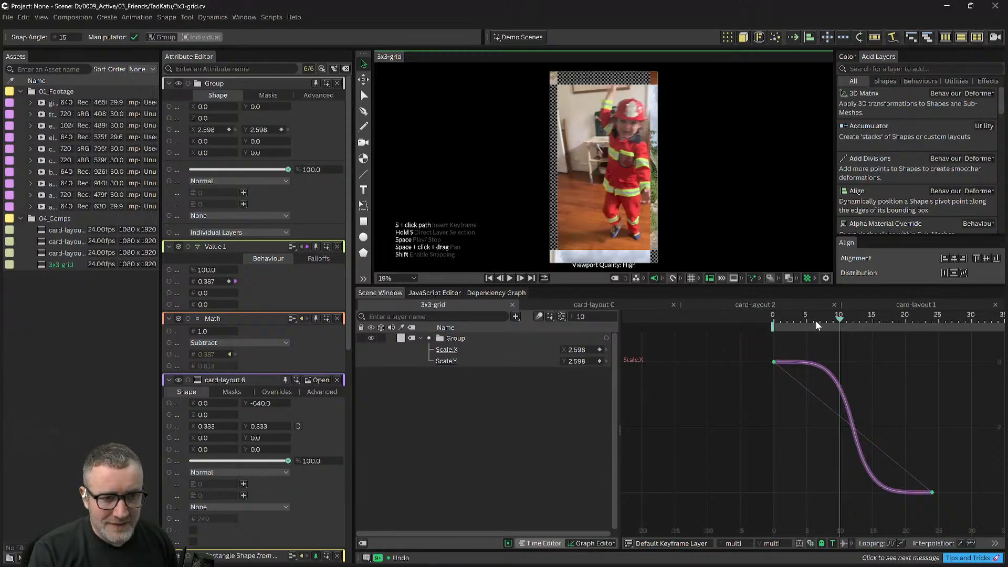
Step: Play the Group's scale animation from frame 0 and inspect the composition at frames 11 and 8
left_click_drag(815, 321, 769, 333)
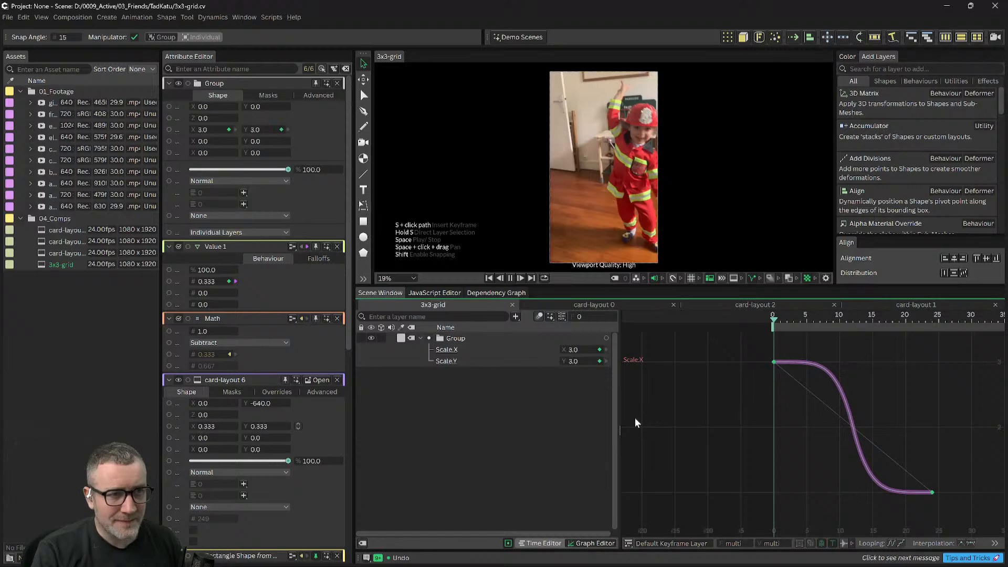
key("space")
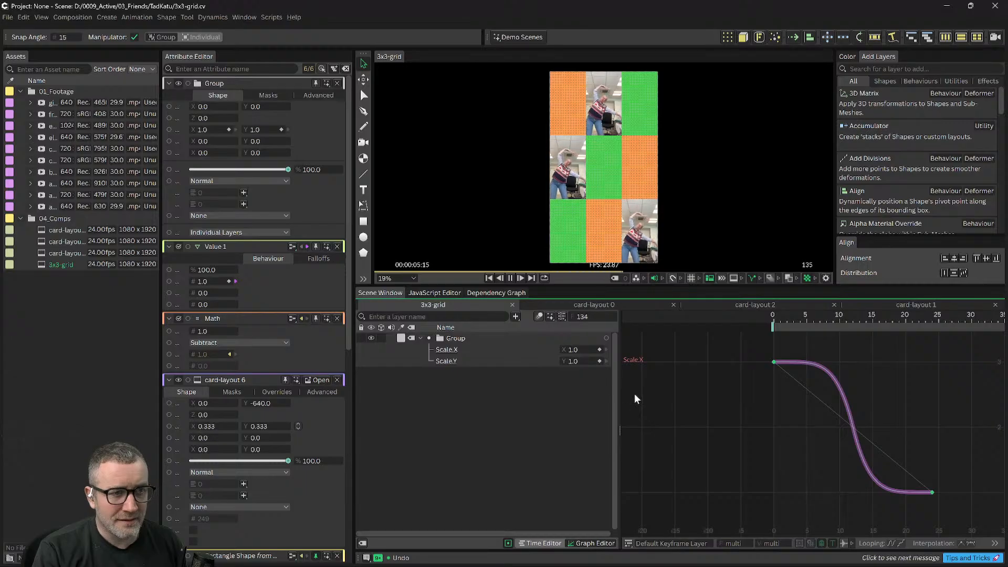
key("space")
left_click(845, 318)
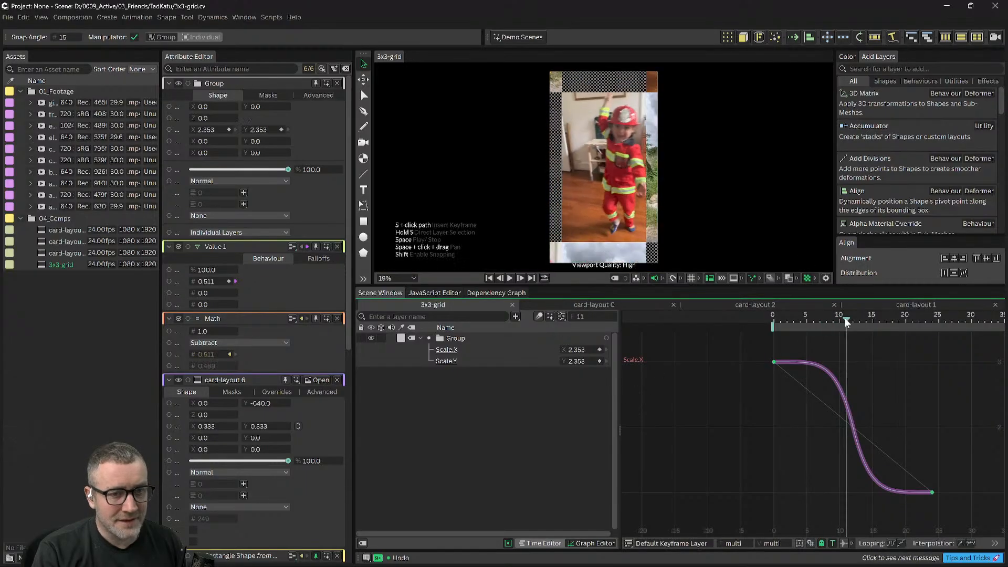
left_click(825, 322)
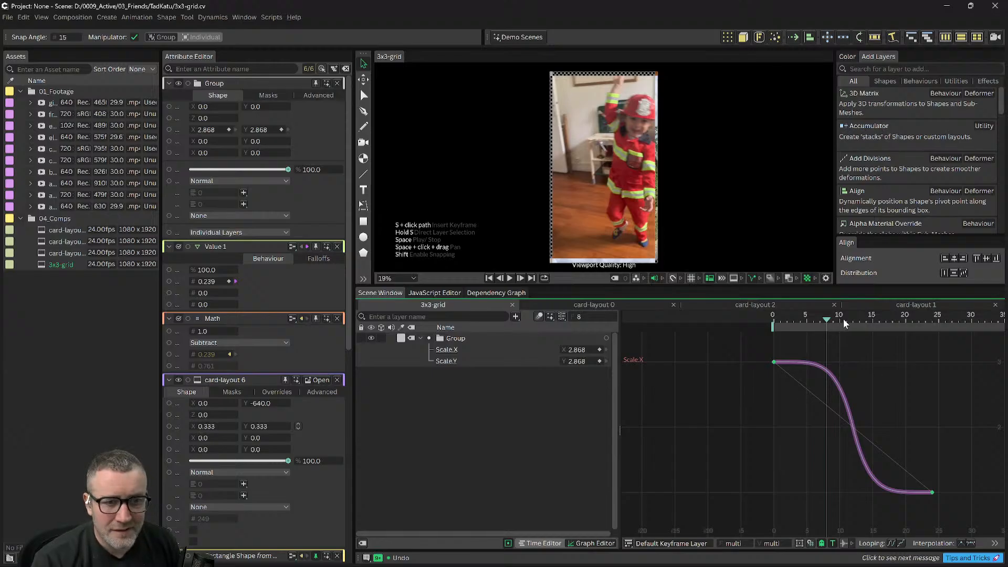
Step: Scrub the 3x3-grid composition through the Group's zoom-out, checking frame 15 and the frames up to the last scale keyframe
left_click_drag(864, 322, 872, 323)
scroll(916, 423, "down", 3)
left_click_drag(915, 422, 839, 420)
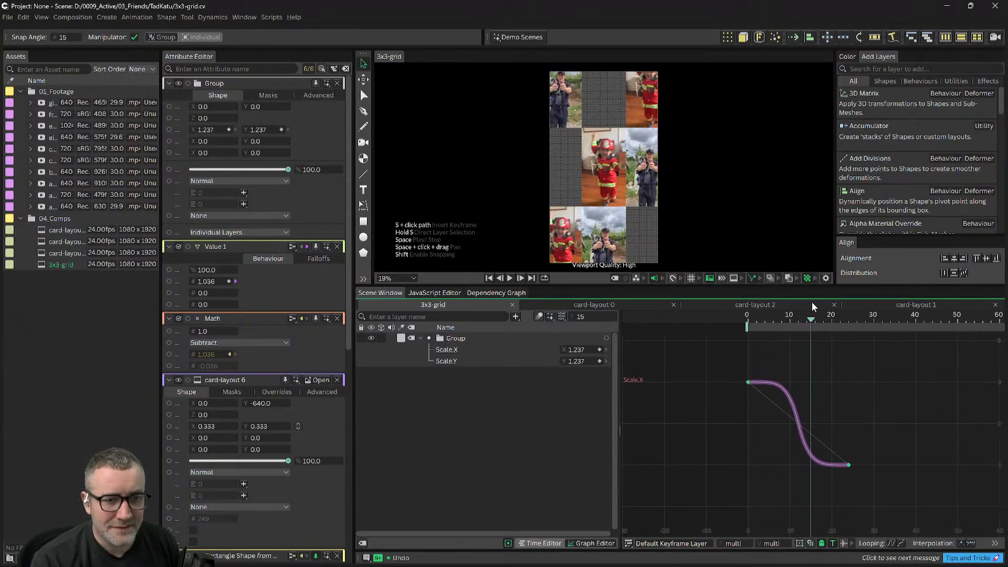
left_click_drag(817, 313, 847, 326)
Step: Switch to the Excalidraw whiteboard in the browser and review the stream outline from the end goal down to the AE comparison
key("ctrl+super+Left")
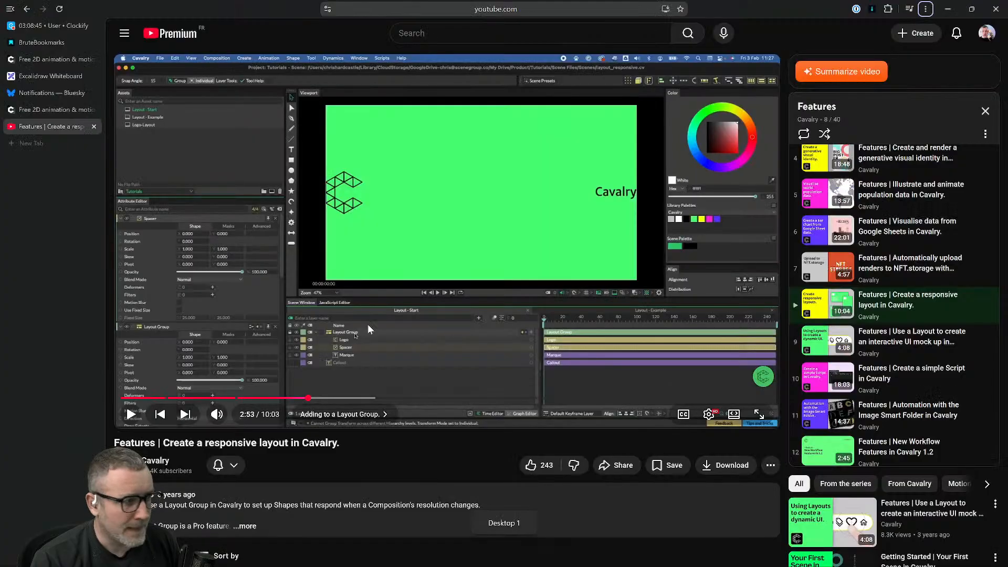
key("alt+Tab")
key("alt+Tab")
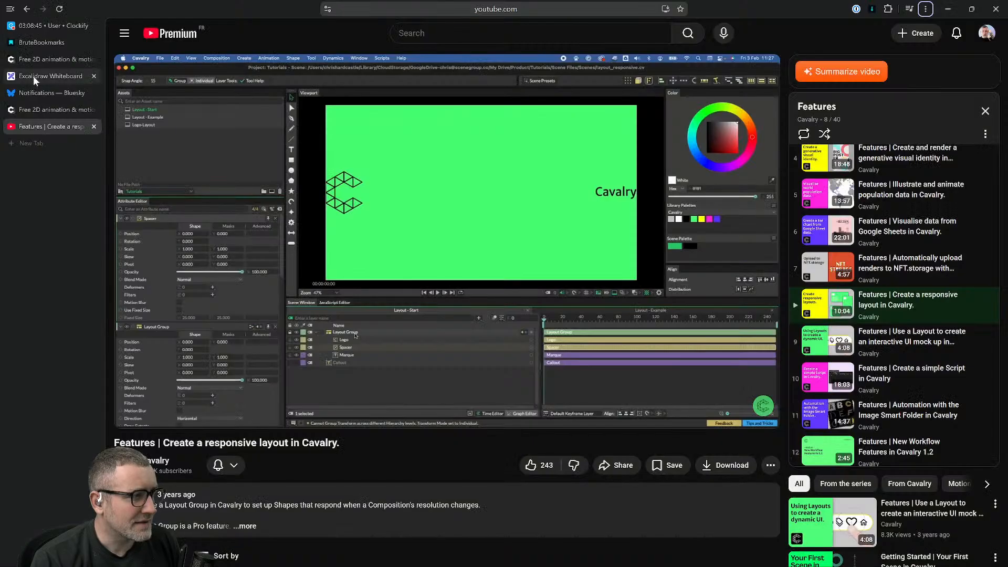
left_click(34, 77)
scroll(714, 344, "down", 2)
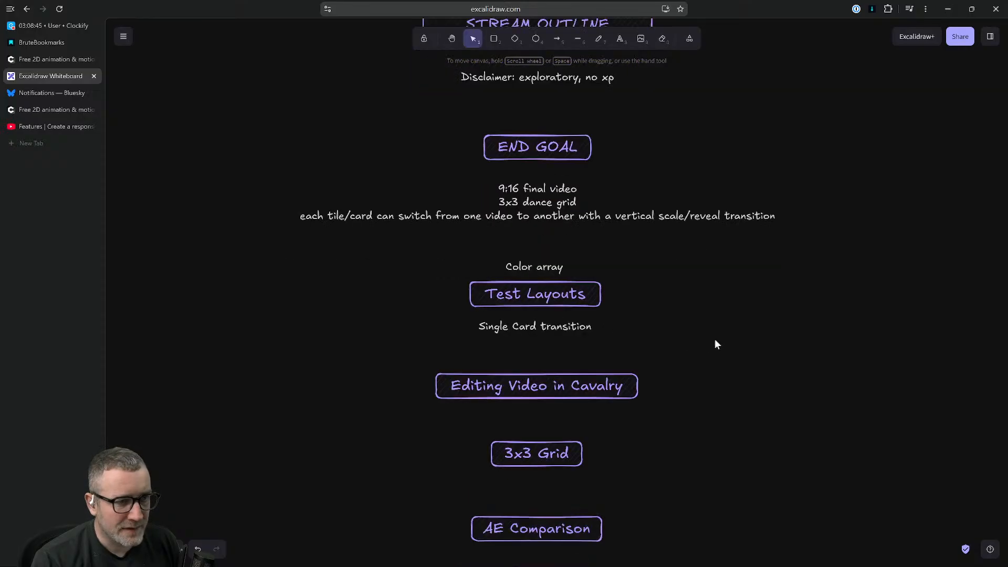
scroll(706, 312, "left", 1)
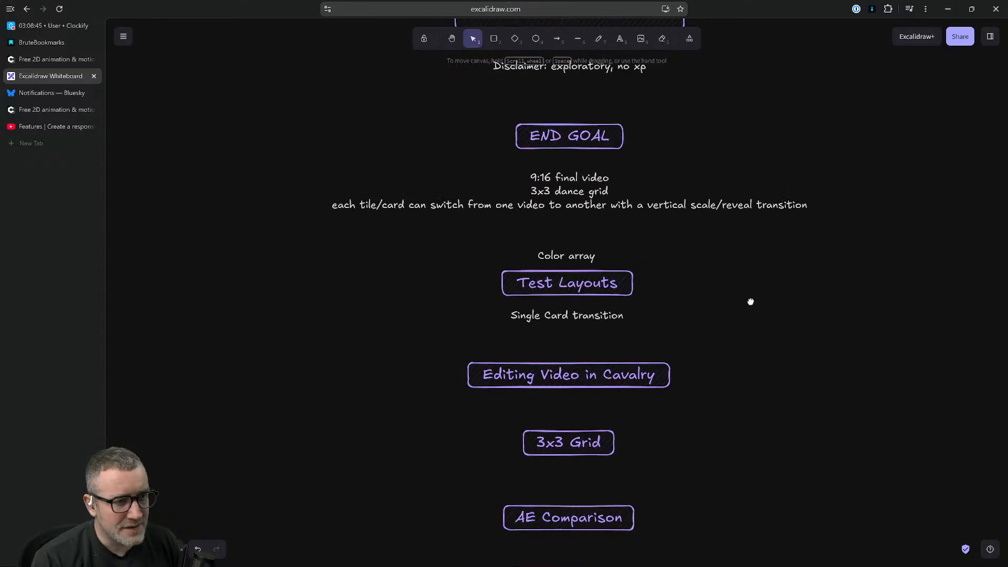
scroll(694, 321, "down", 3)
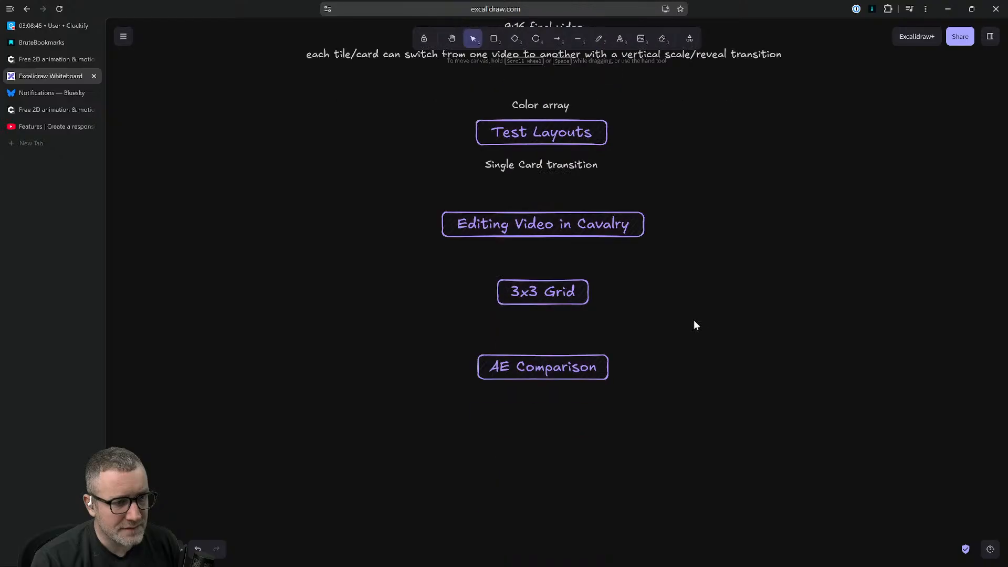
scroll(692, 321, "up", 5)
scroll(691, 322, "down", 3)
scroll(688, 324, "down", 3)
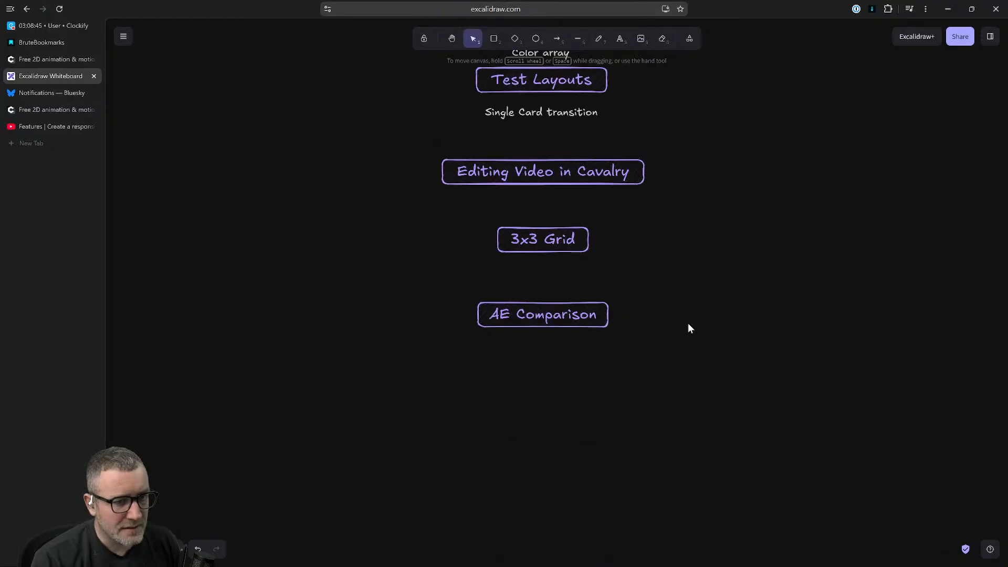
scroll(653, 315, "up", 6)
Step: Switch back to Cavalry and scrub the 3x3-grid scale animation to frame 20
key("ctrl+super+Right")
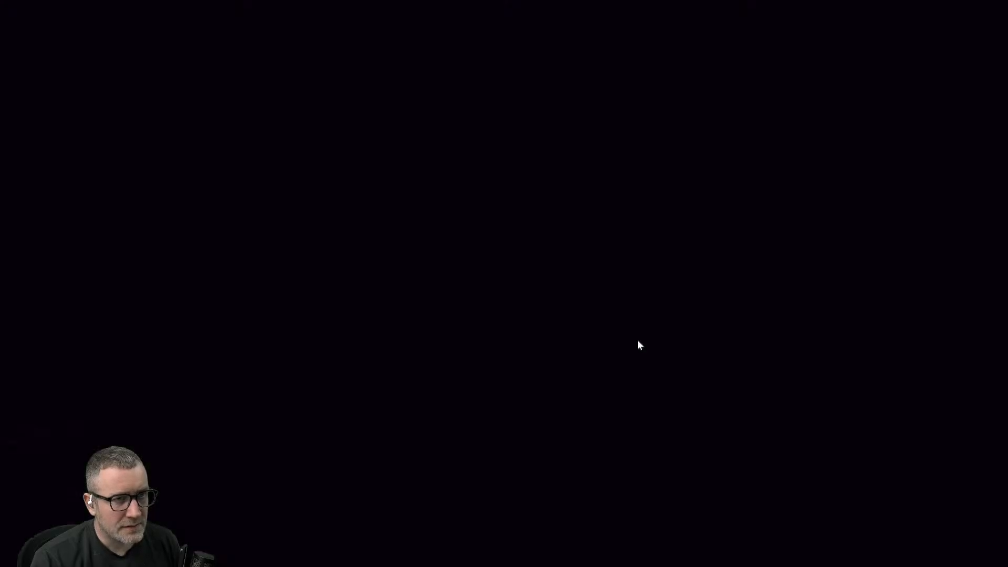
left_click_drag(794, 319, 830, 335)
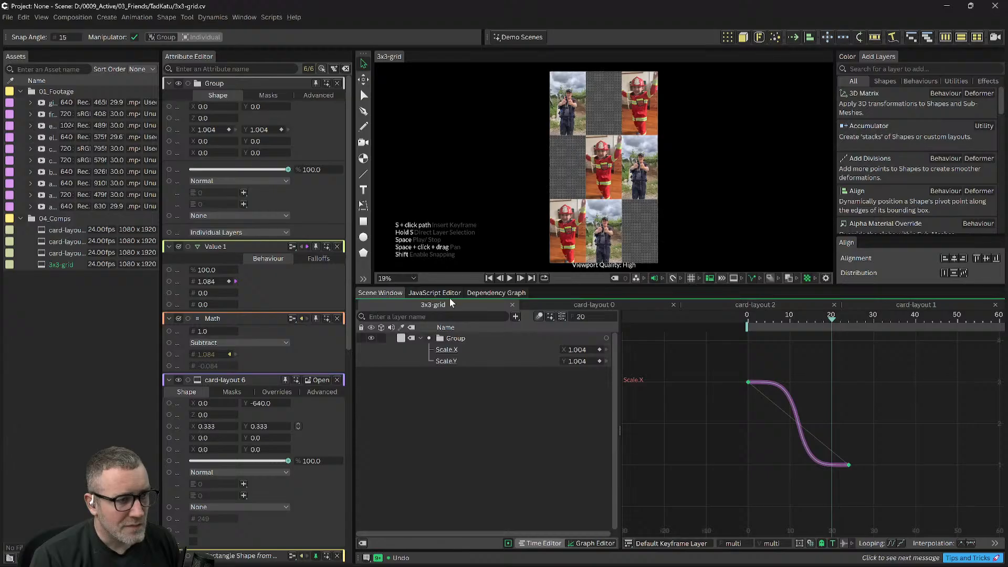
left_click(430, 292)
left_click(380, 292)
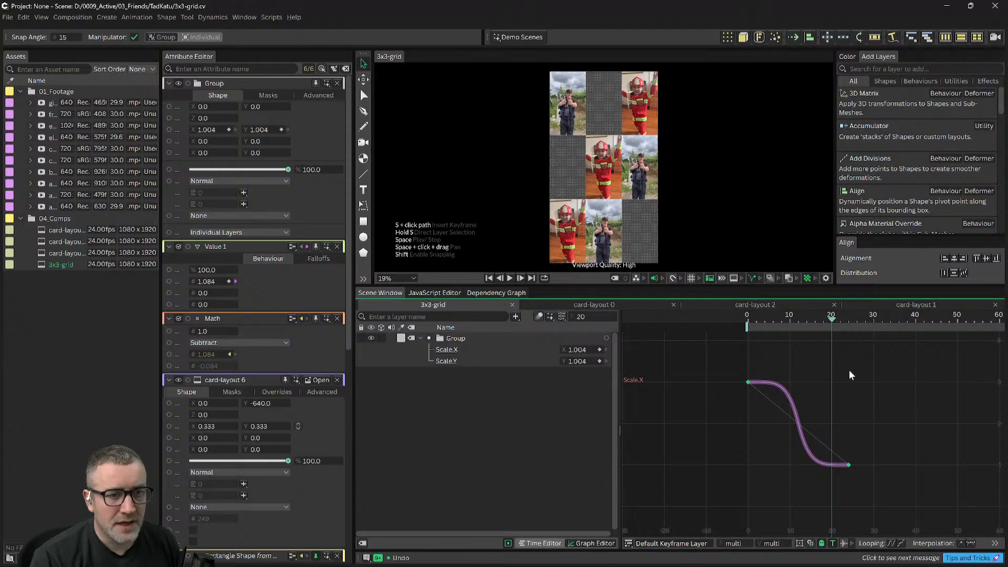
Step: Scrub the Group's scale animation to its last keyframe at frame 24 and inspect the full grid and curve
left_click_drag(835, 364, 804, 376)
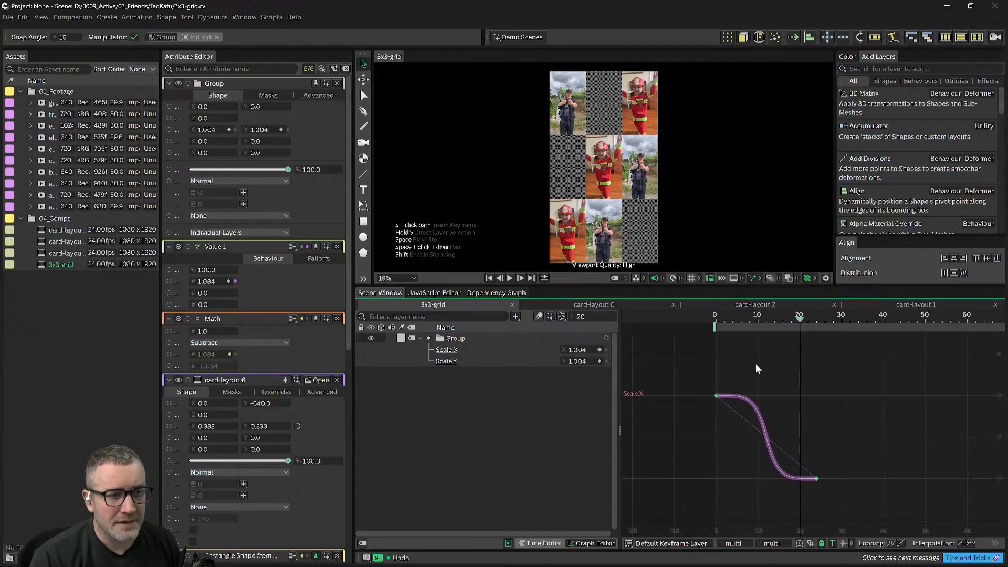
left_click_drag(760, 319, 817, 332)
left_click_drag(850, 408, 862, 405)
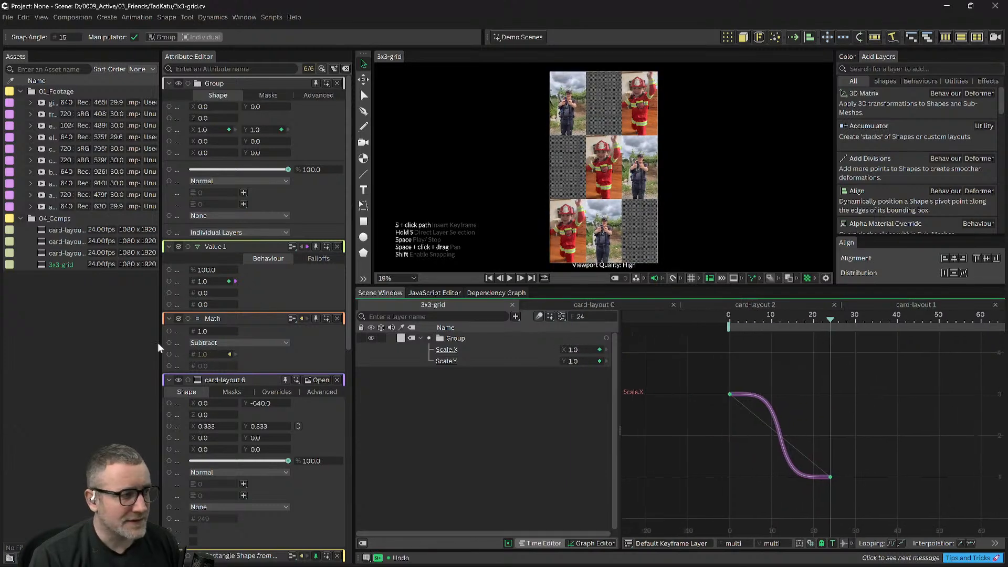
left_click_drag(797, 371, 756, 385)
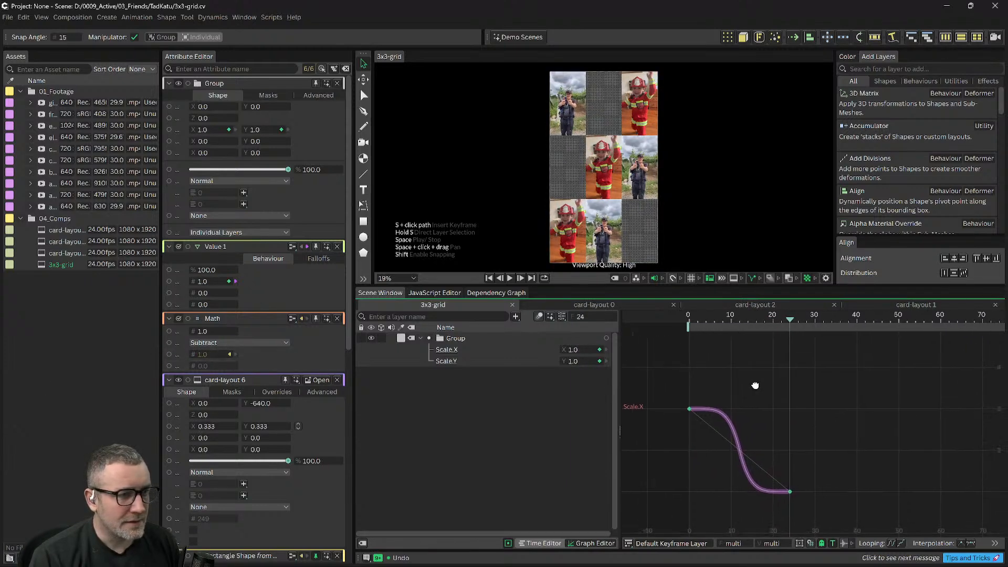
scroll(757, 388, "down", 1)
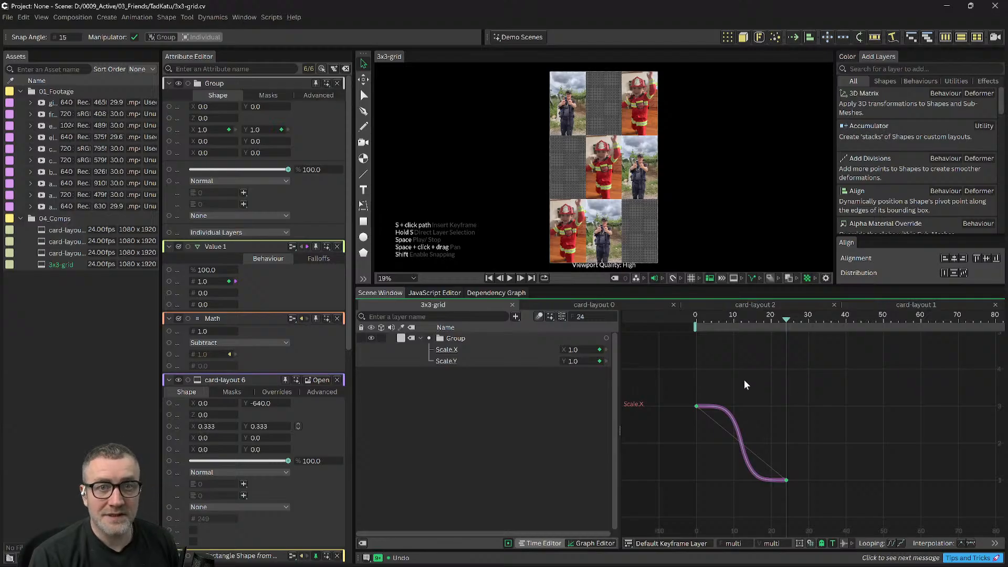